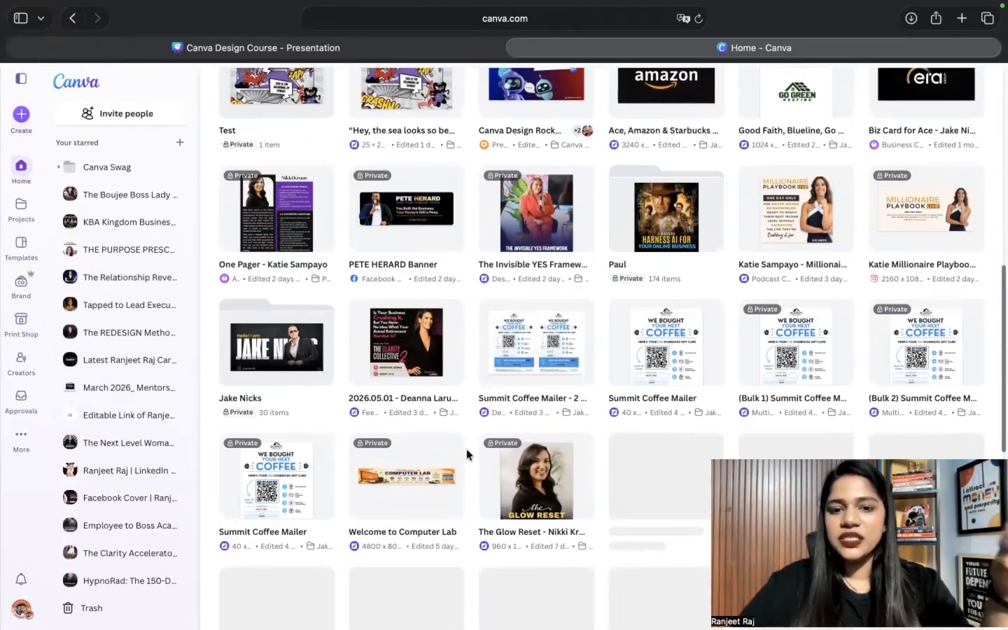
Step: Look through the recent designs and folders on the home page, and collapse and reopen the side menu
scroll(466, 449, "down", 7)
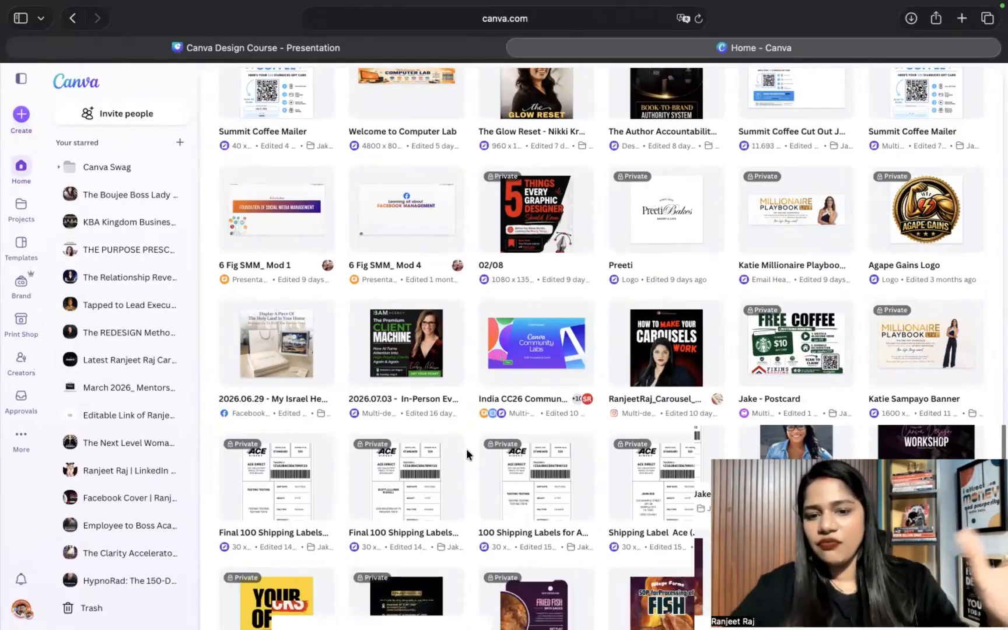
scroll(466, 449, "down", 9)
scroll(466, 454, "up", 10)
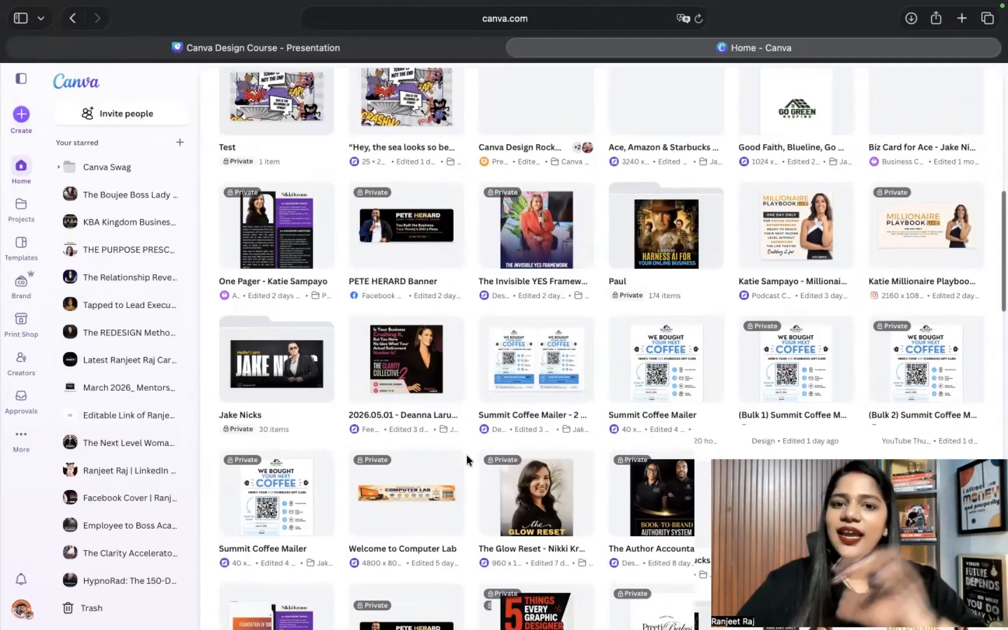
scroll(466, 454, "up", 10)
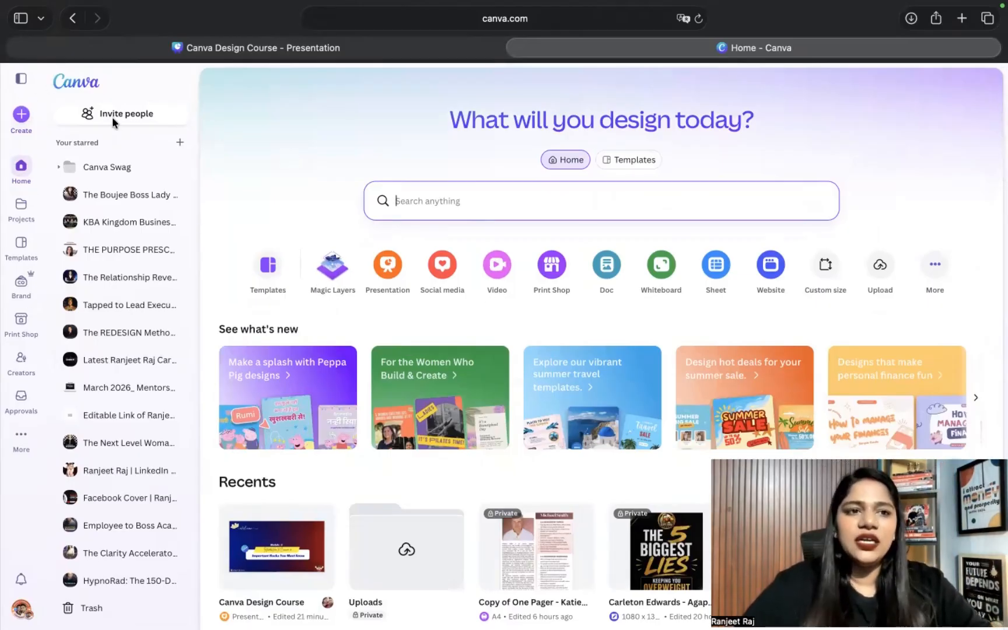
left_click(22, 79)
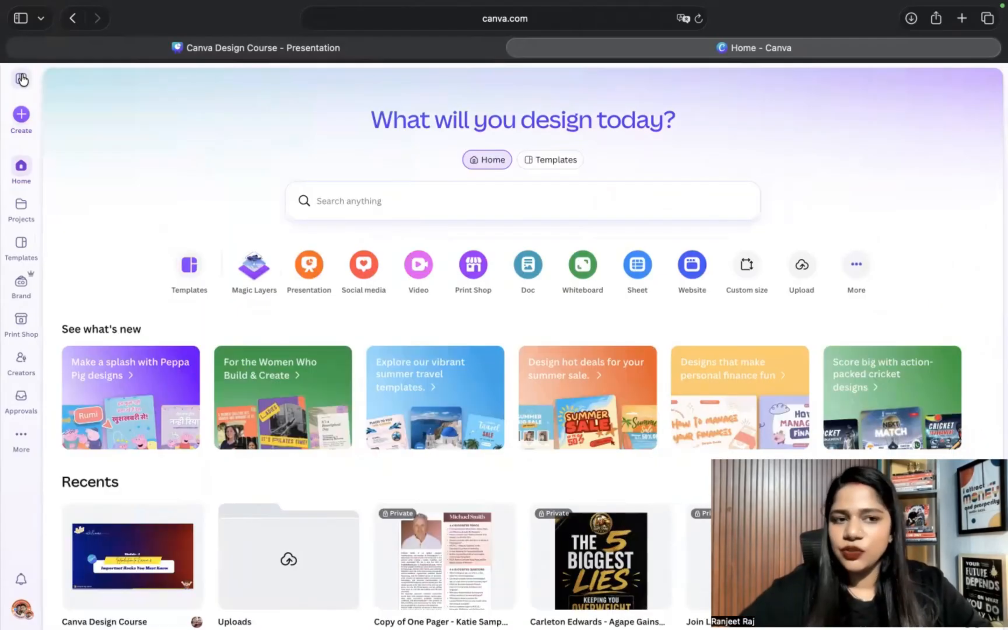
left_click(22, 79)
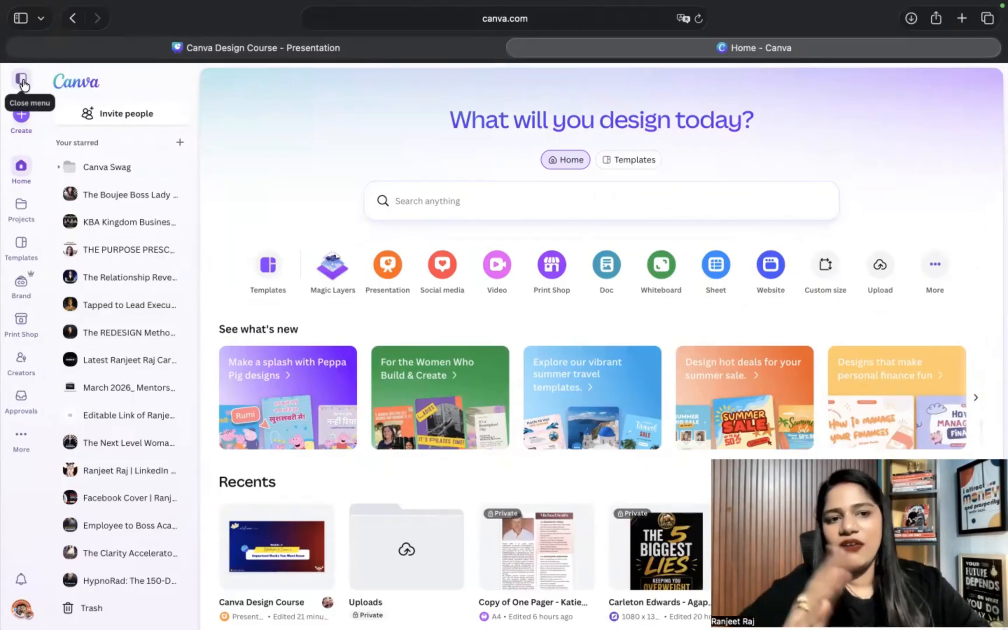
Step: Create a blank LinkedIn Background Photo design (1584 × 396 px) from the social media formats, after checking the presentation formats
left_click(20, 115)
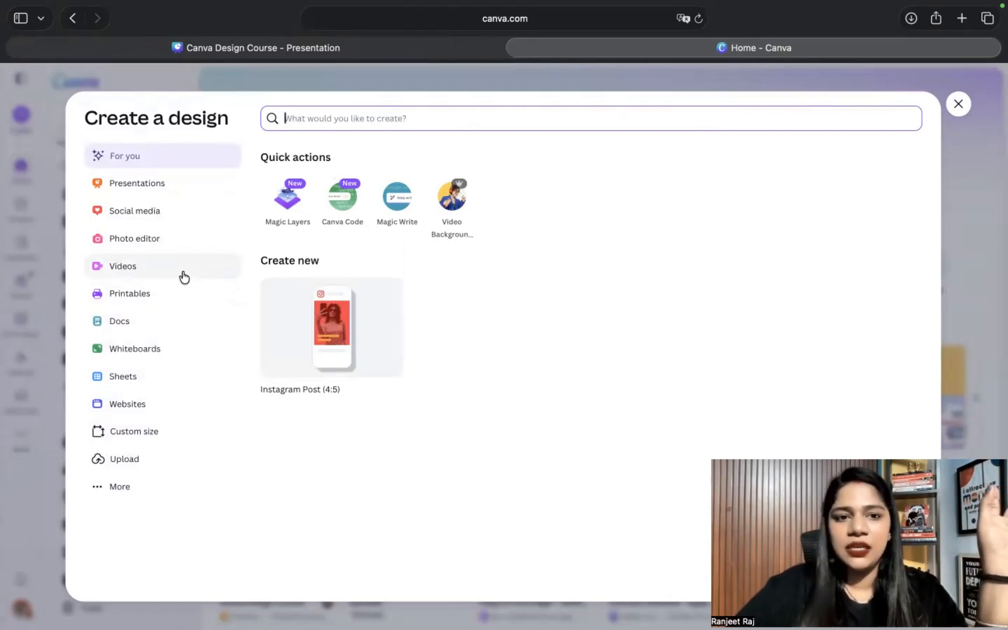
left_click(170, 192)
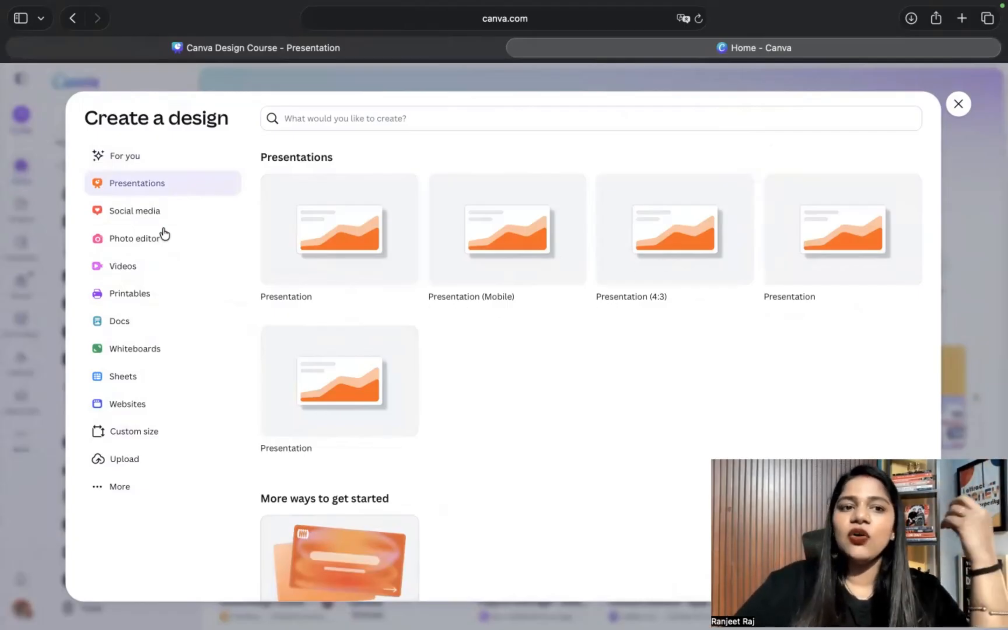
left_click(157, 210)
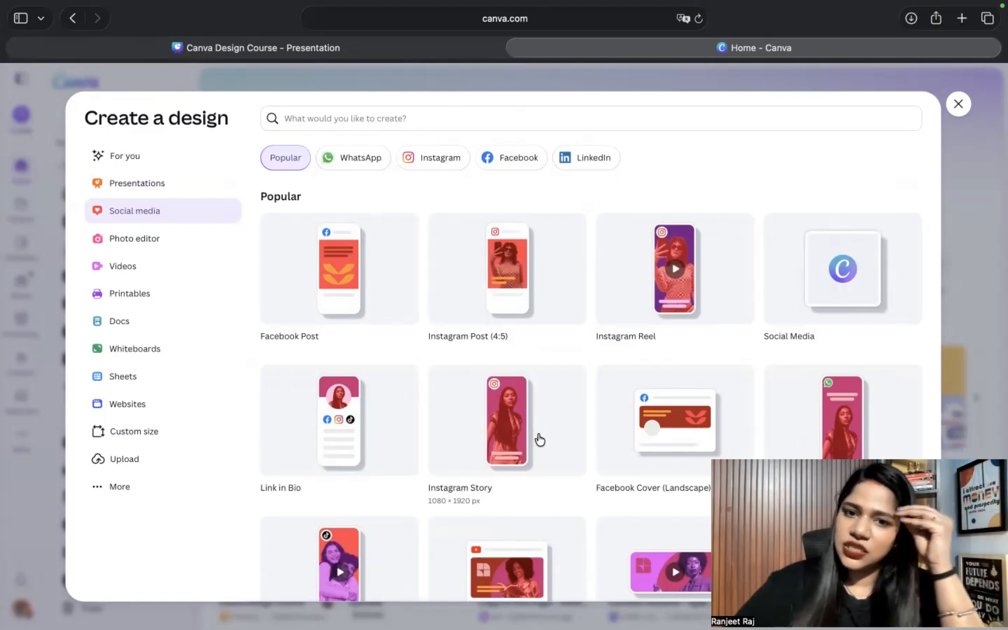
left_click(585, 161)
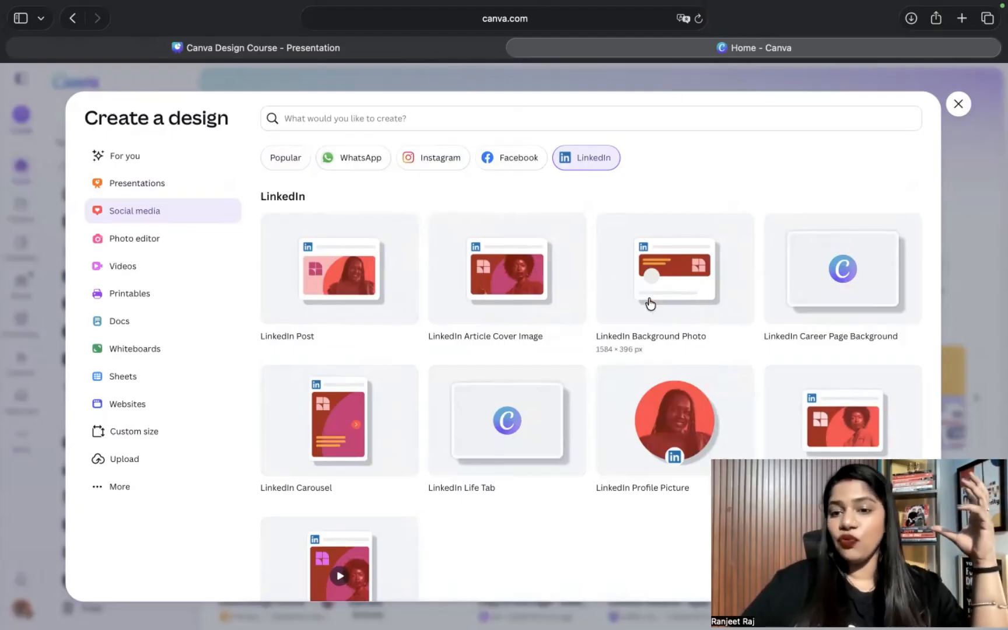
left_click(698, 277)
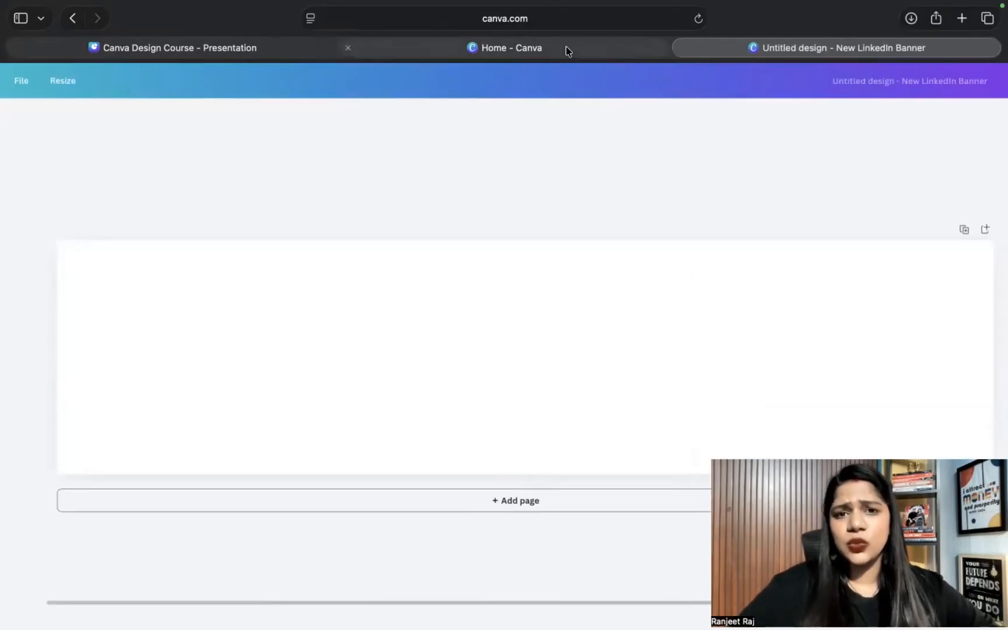
Step: Return to the design creation dialog and review its website formats, custom size units, upload options and additional formats
left_click(566, 47)
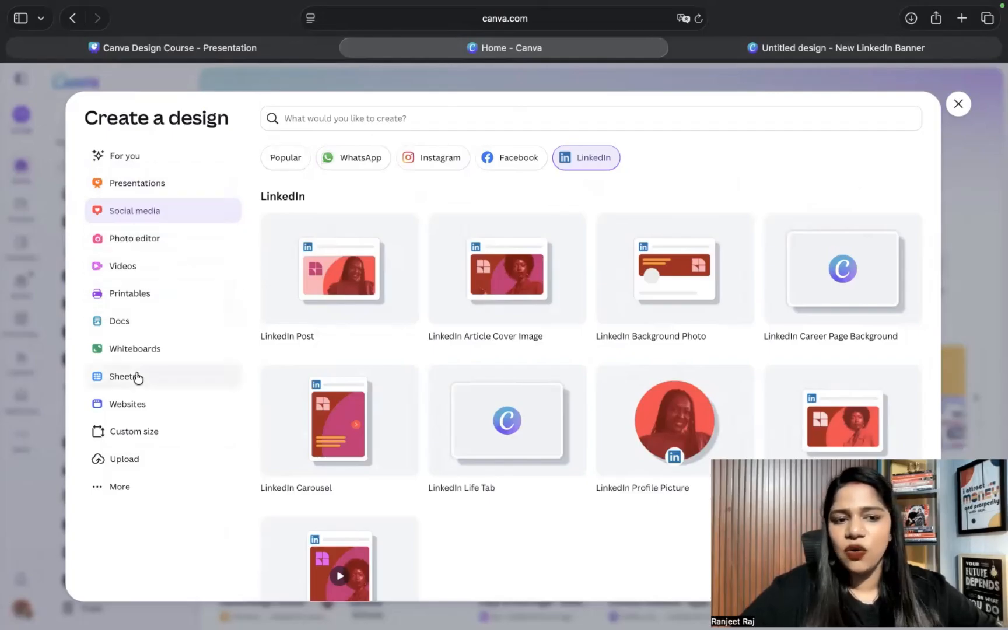
left_click(135, 407)
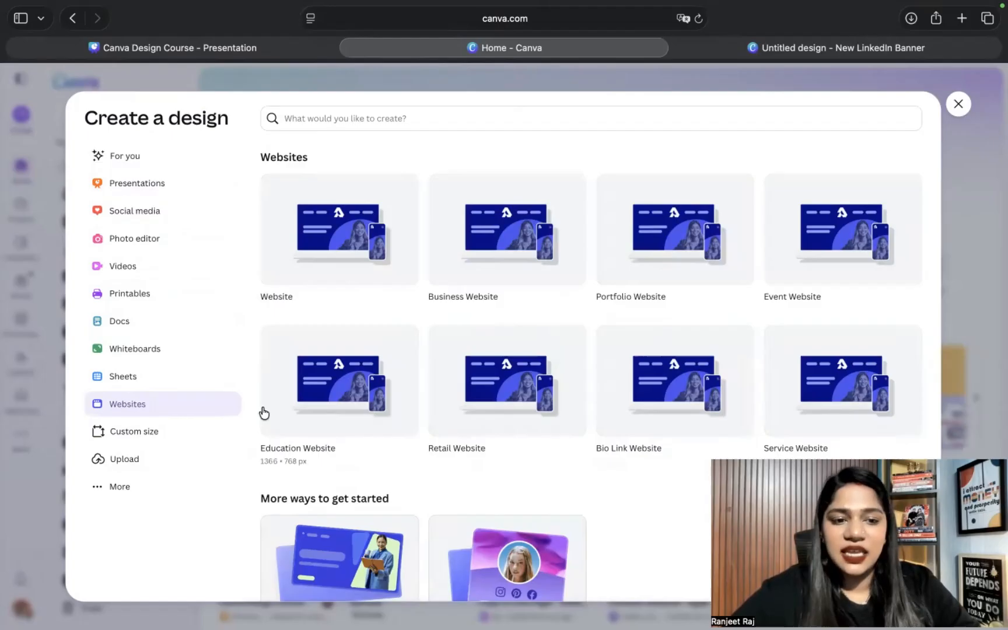
left_click(176, 441)
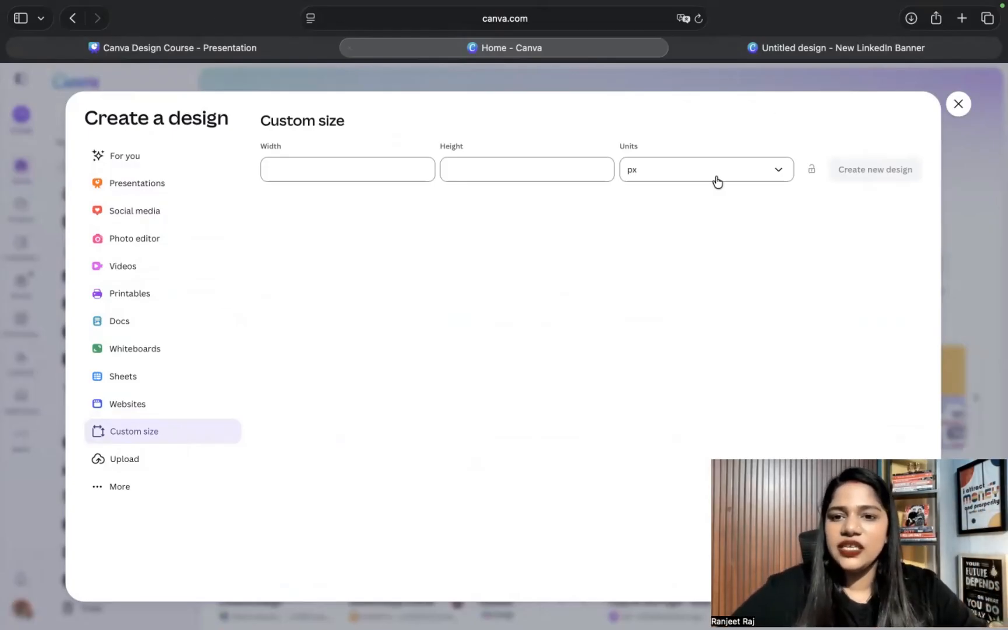
left_click(744, 178)
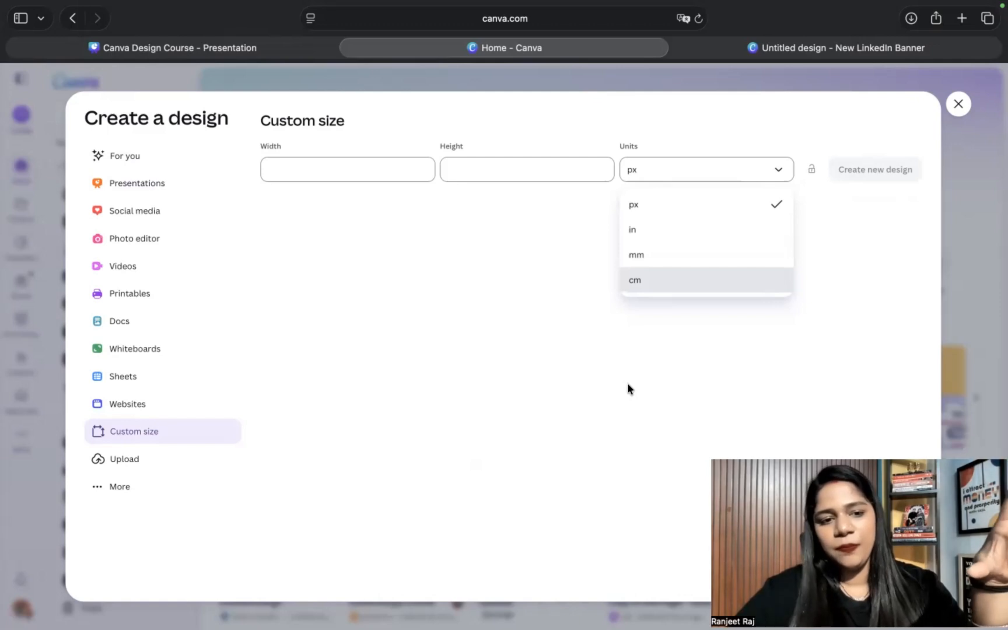
left_click(109, 461)
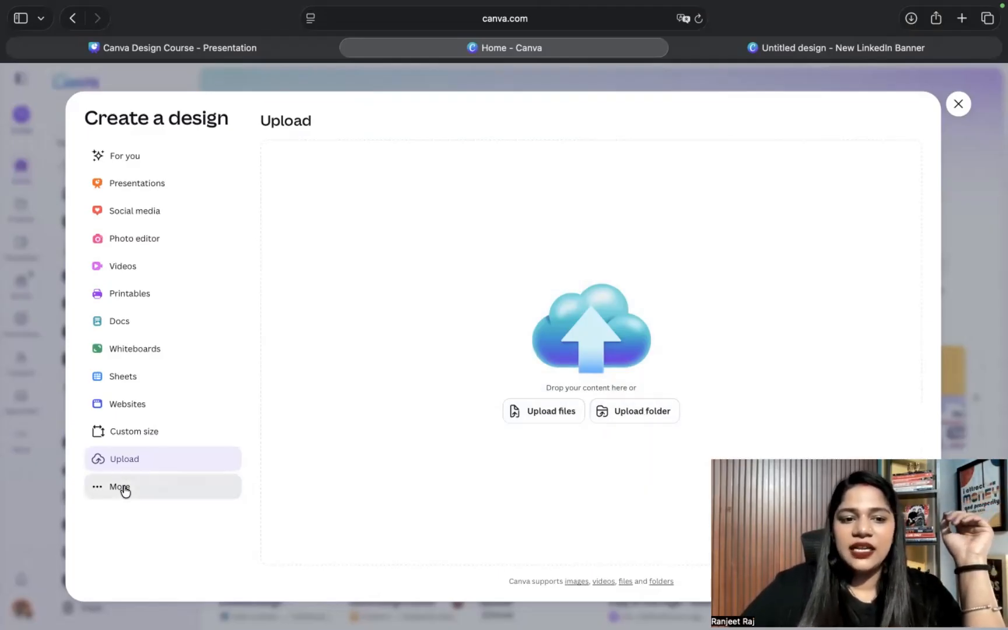
left_click(125, 491)
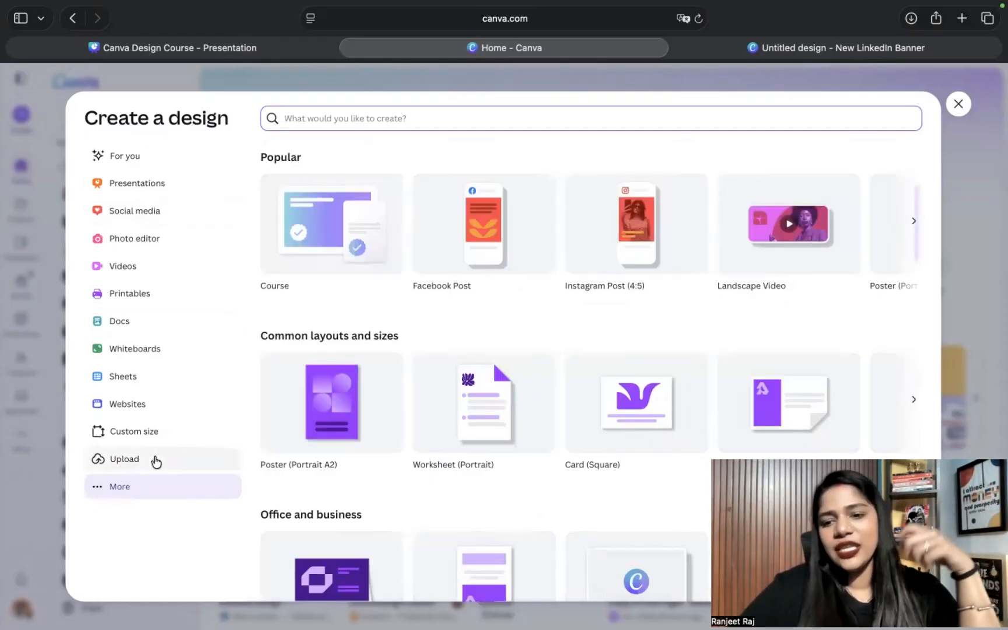
Step: Create a blank Phone Wallpaper design (1080 × 1920 px) and browse the templates offered for it
scroll(603, 432, "down", 10)
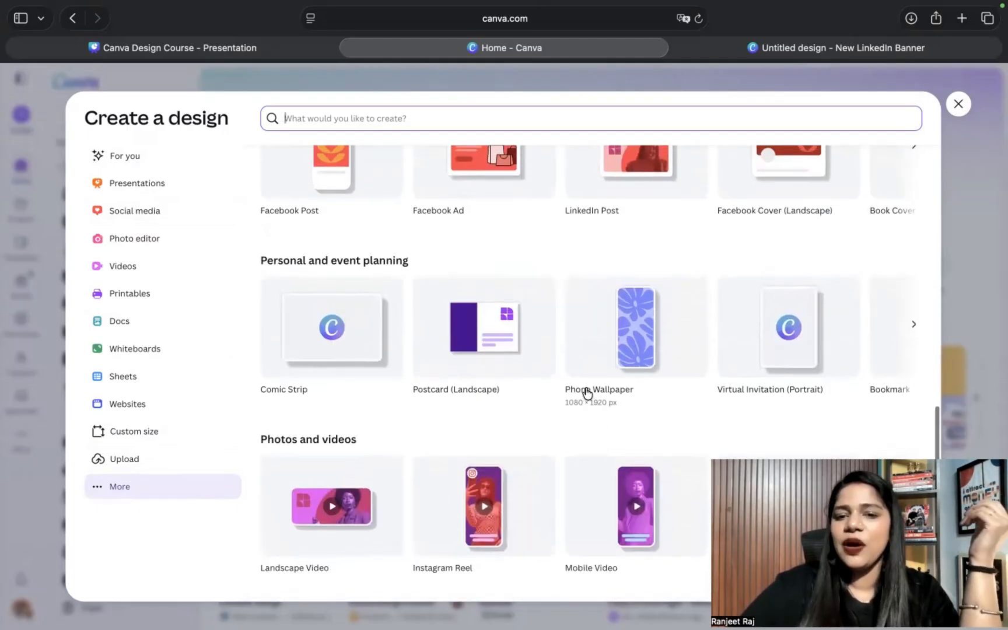
left_click(645, 312)
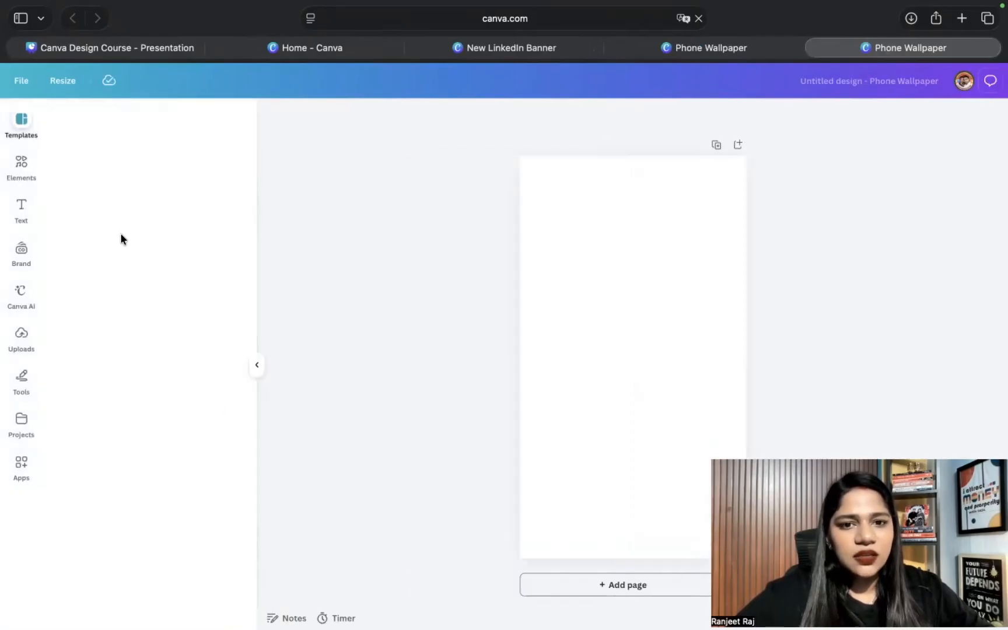
left_click(24, 124)
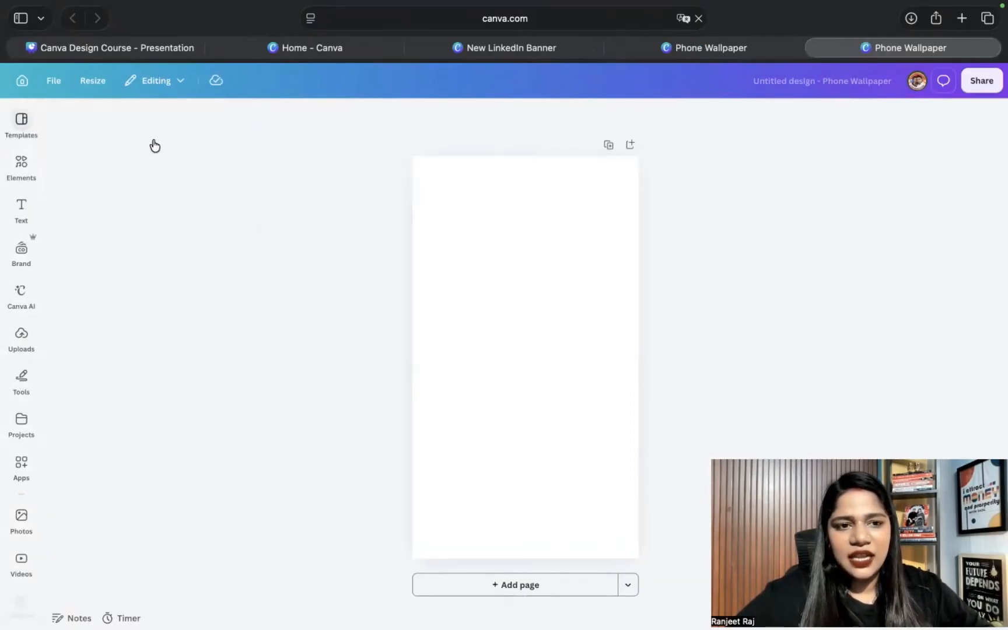
scroll(170, 567, "down", 10)
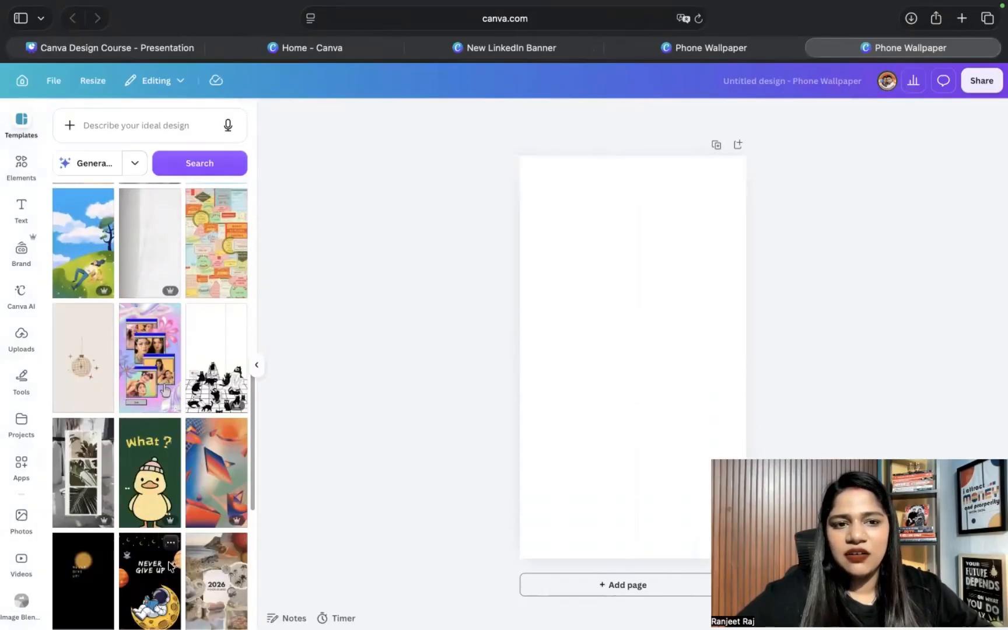
scroll(168, 566, "down", 5)
scroll(168, 566, "down", 8)
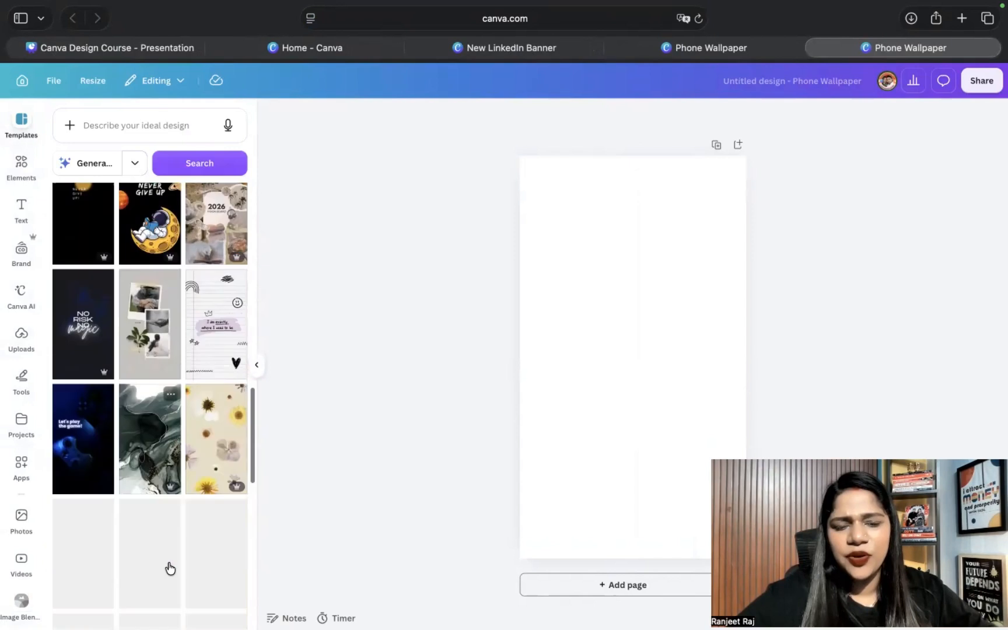
scroll(168, 561, "up", 20)
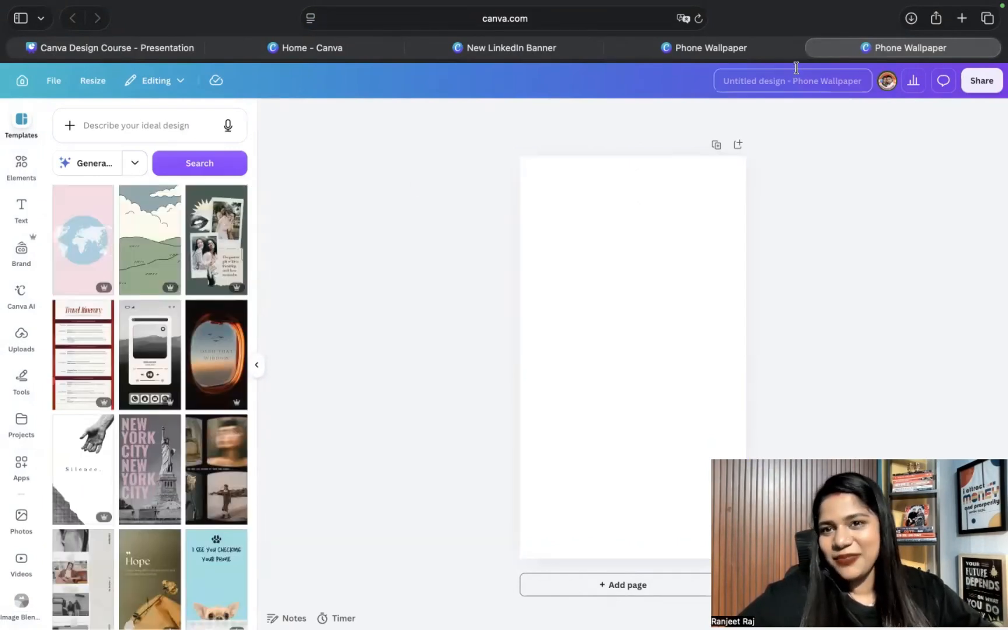
Step: Close the open phone wallpaper and LinkedIn banner designs to get back to the Canva home page
left_click(815, 48)
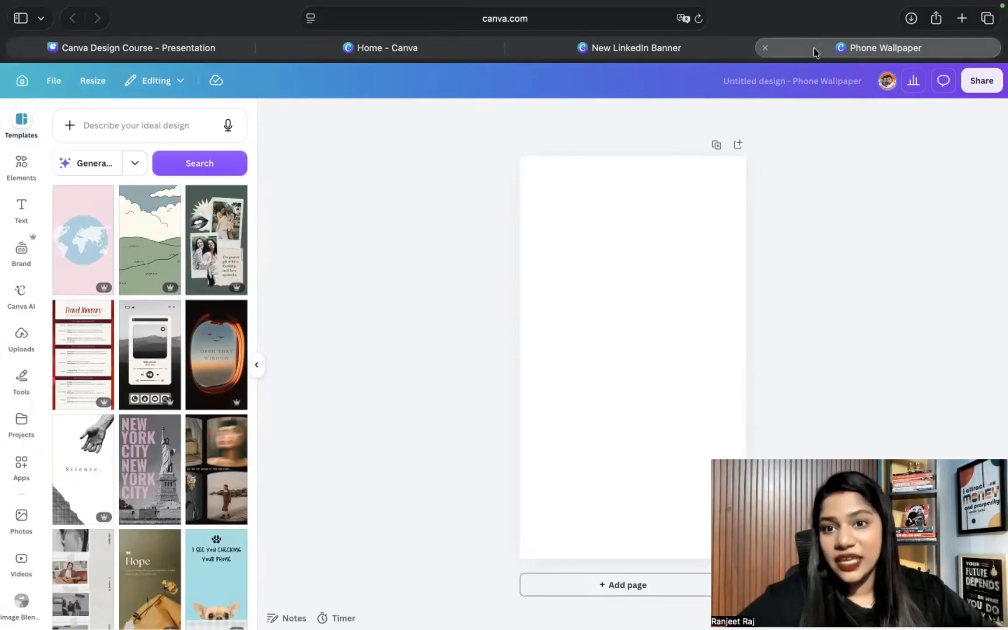
left_click(766, 47)
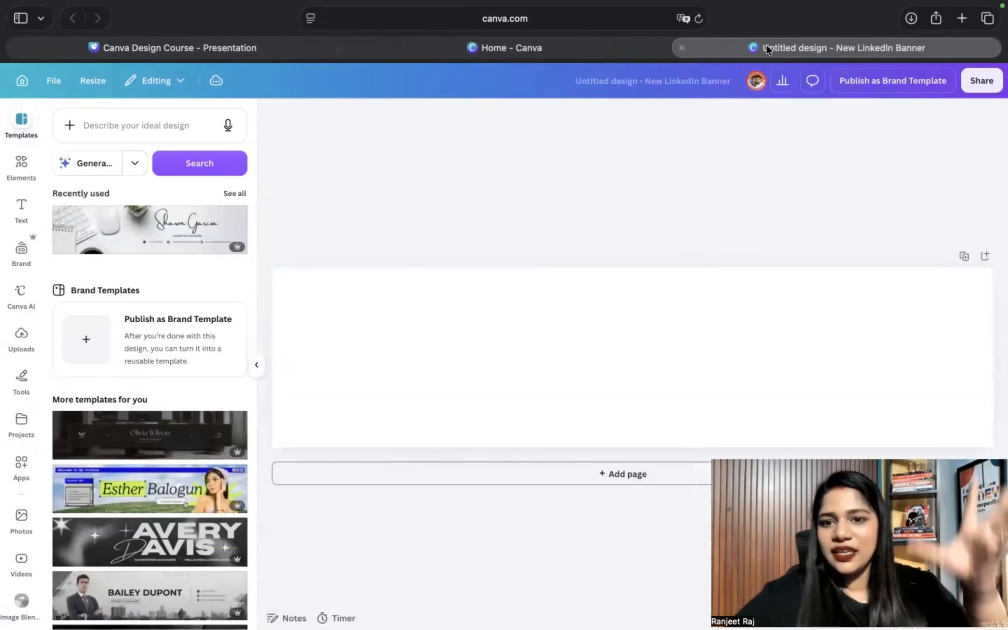
left_click(683, 48)
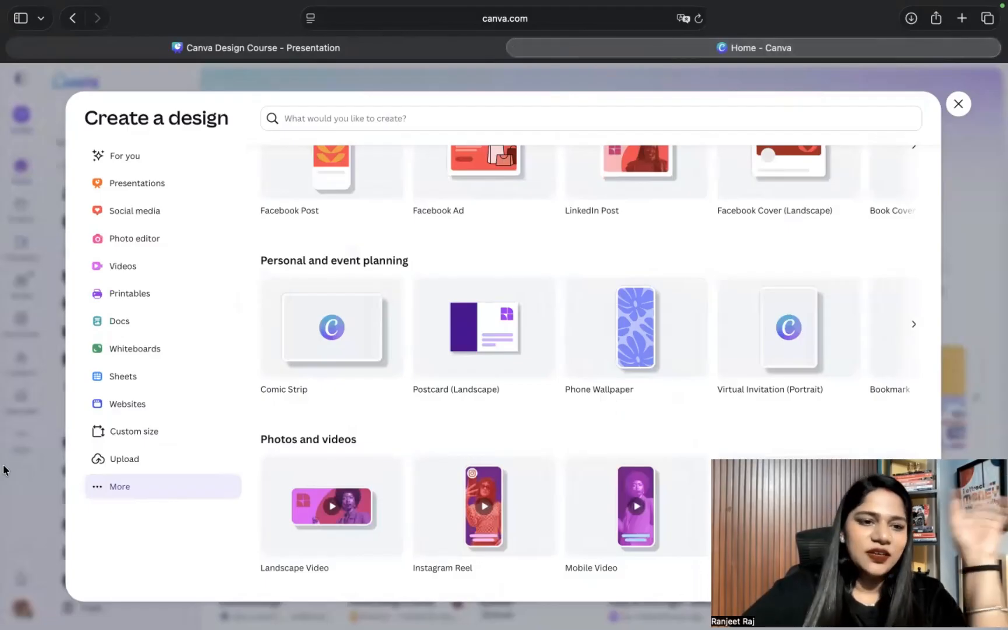
Step: Leave the design creation dialog and open all projects to look over the recent items, folders and designs
left_click(23, 207)
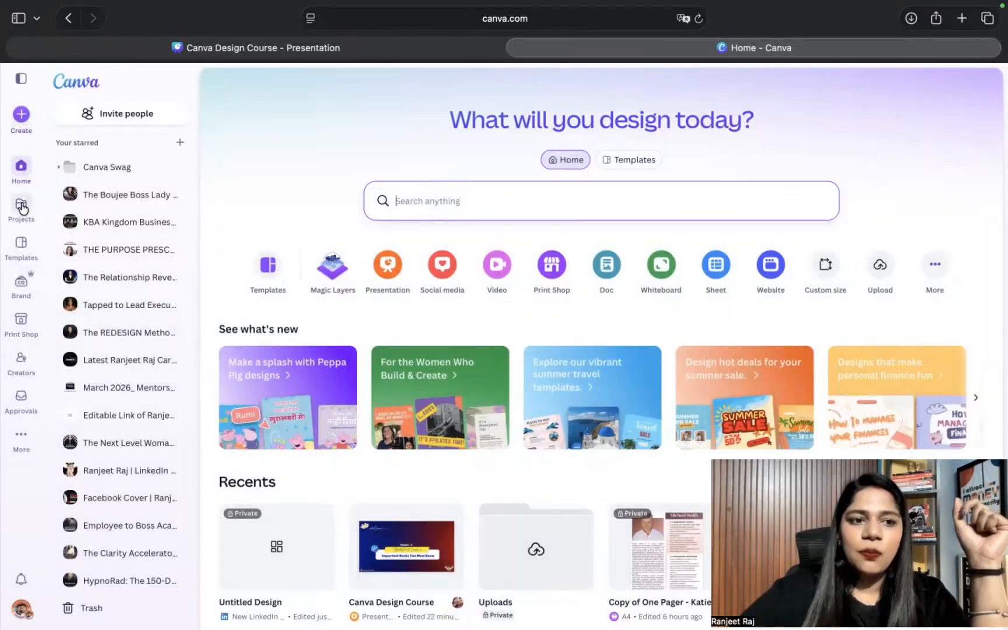
left_click(22, 207)
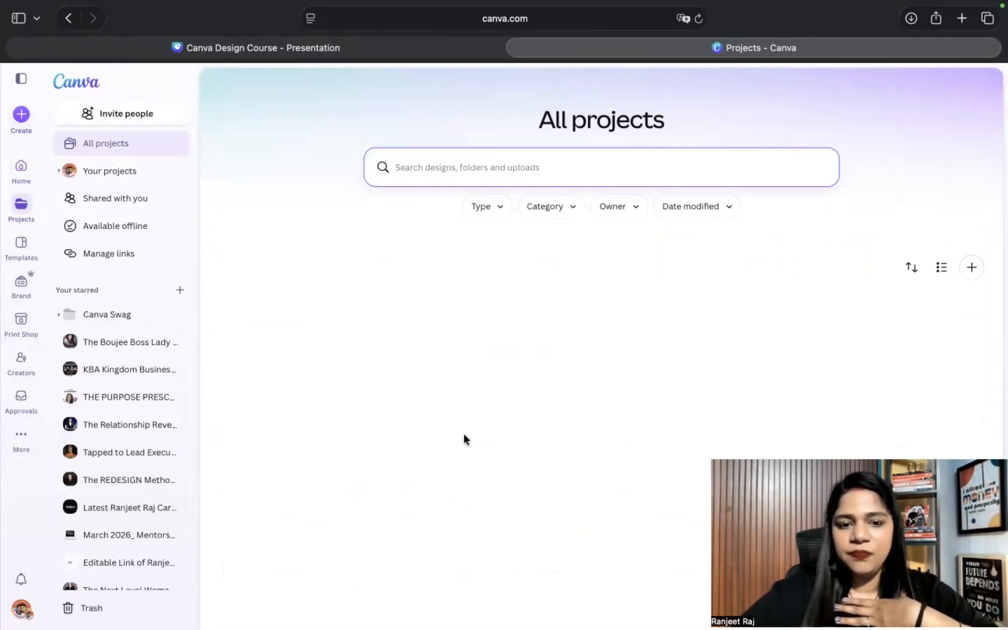
scroll(463, 434, "down", 5)
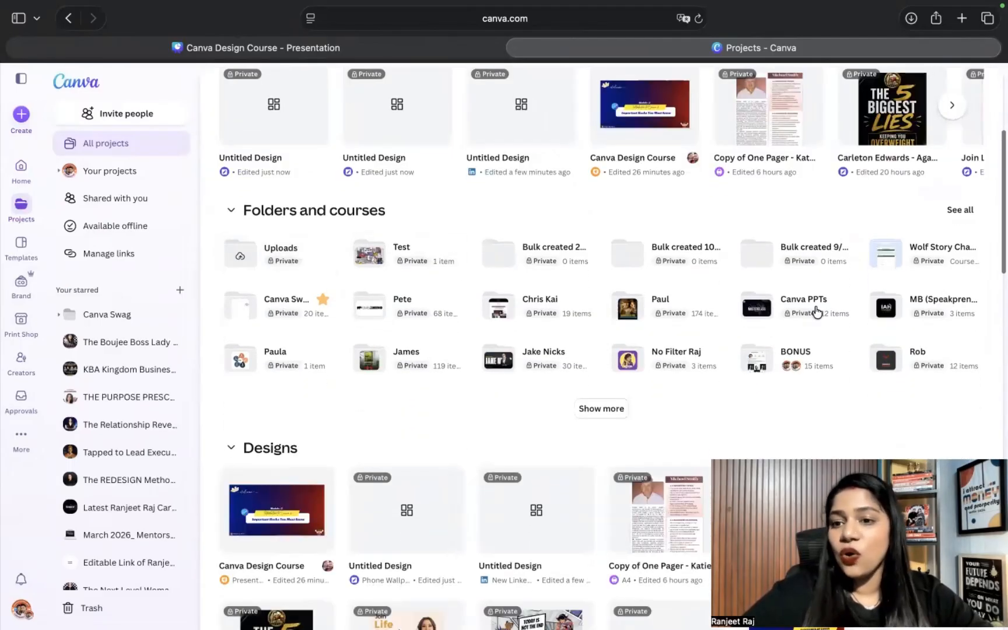
mouse_move(818, 313)
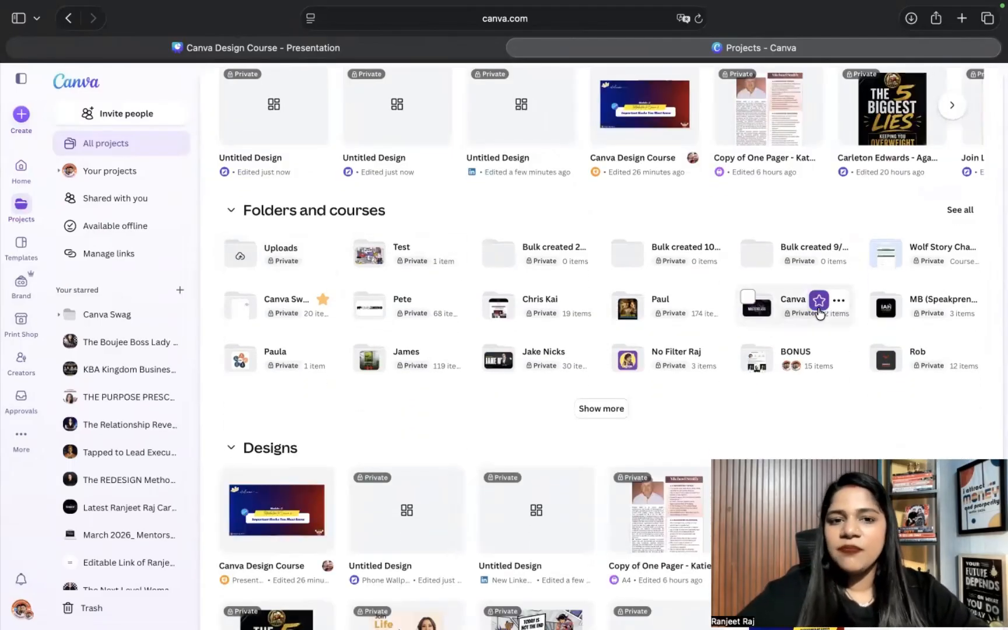
scroll(819, 313, "up", 2)
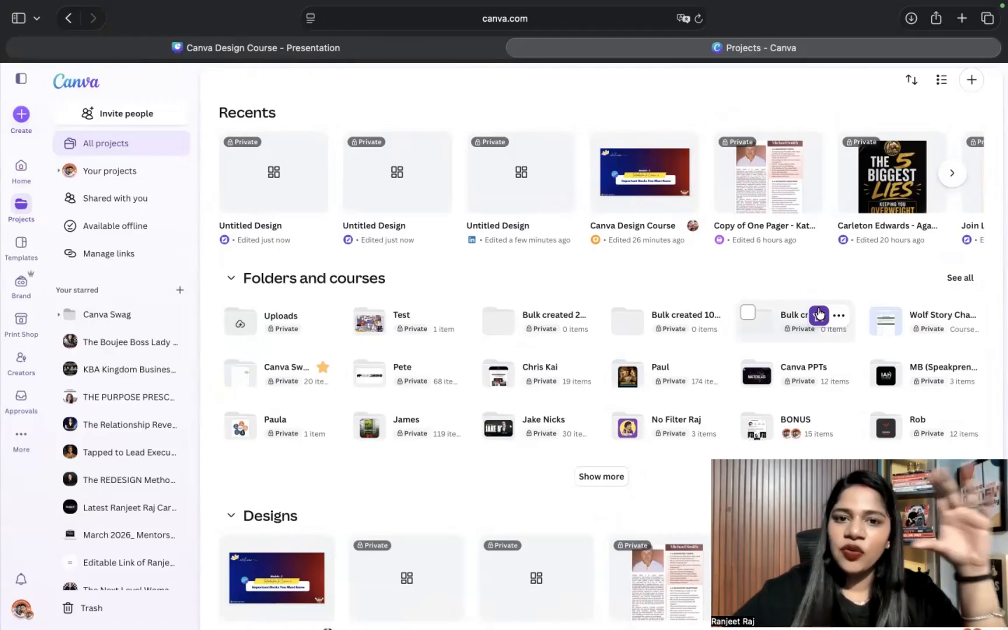
scroll(787, 265, "up", 3)
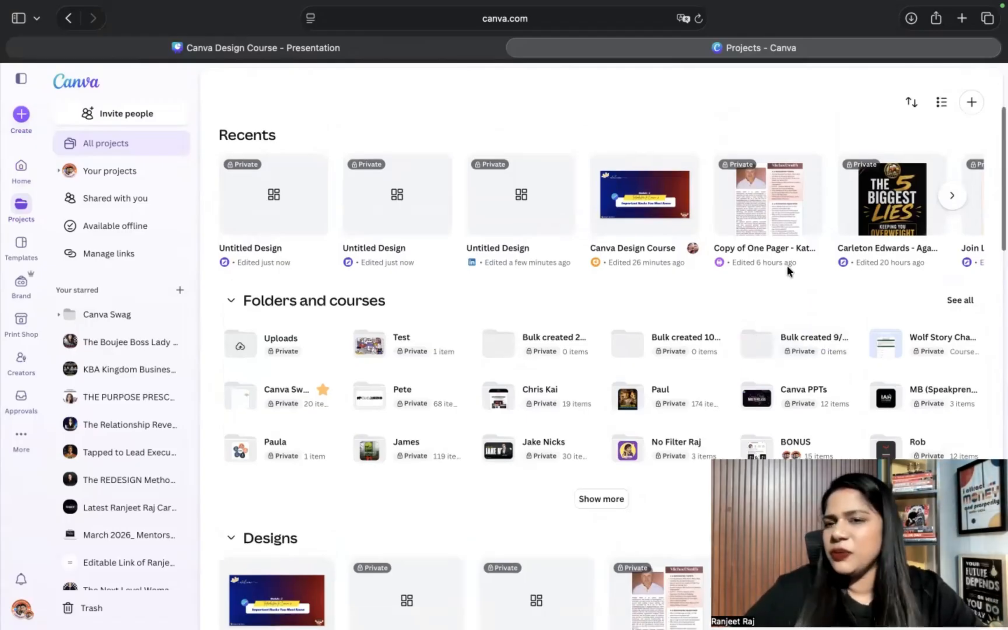
Step: Create a new unshared folder in all projects, named with the client's full name followed by "(Client)"
left_click(968, 205)
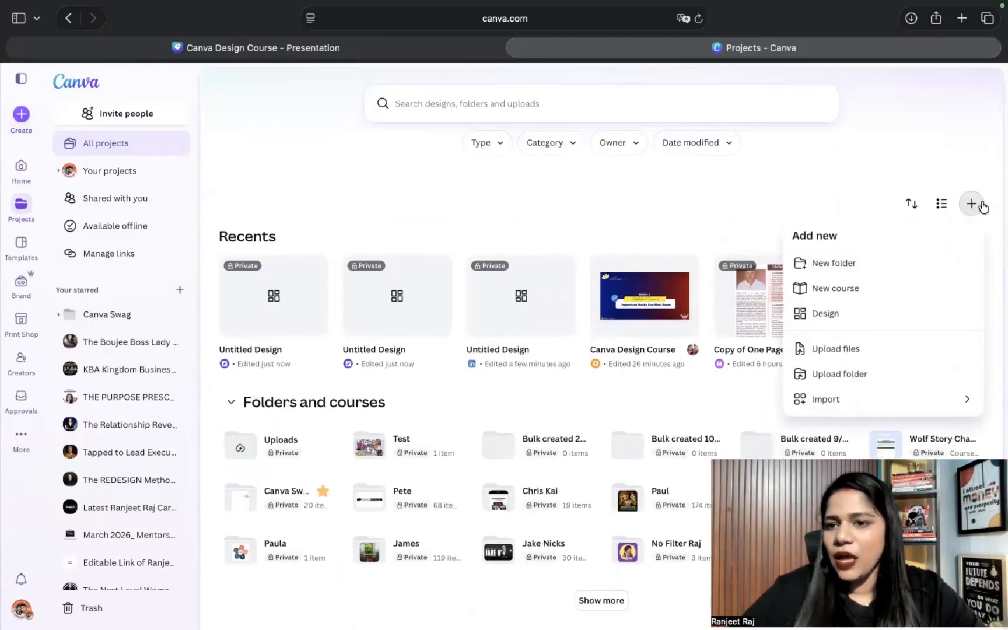
left_click(843, 264)
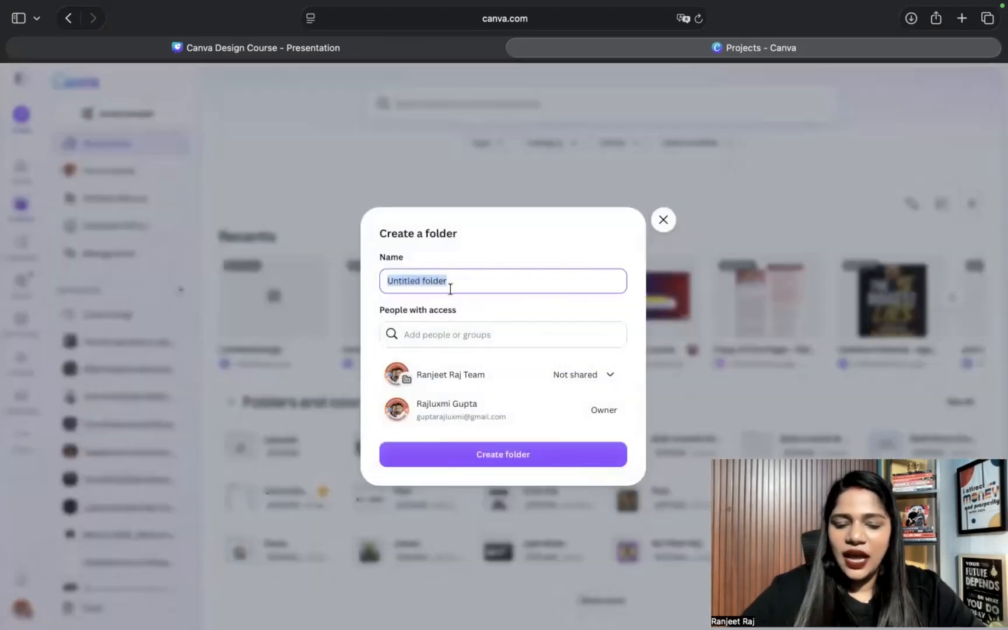
type("Will")
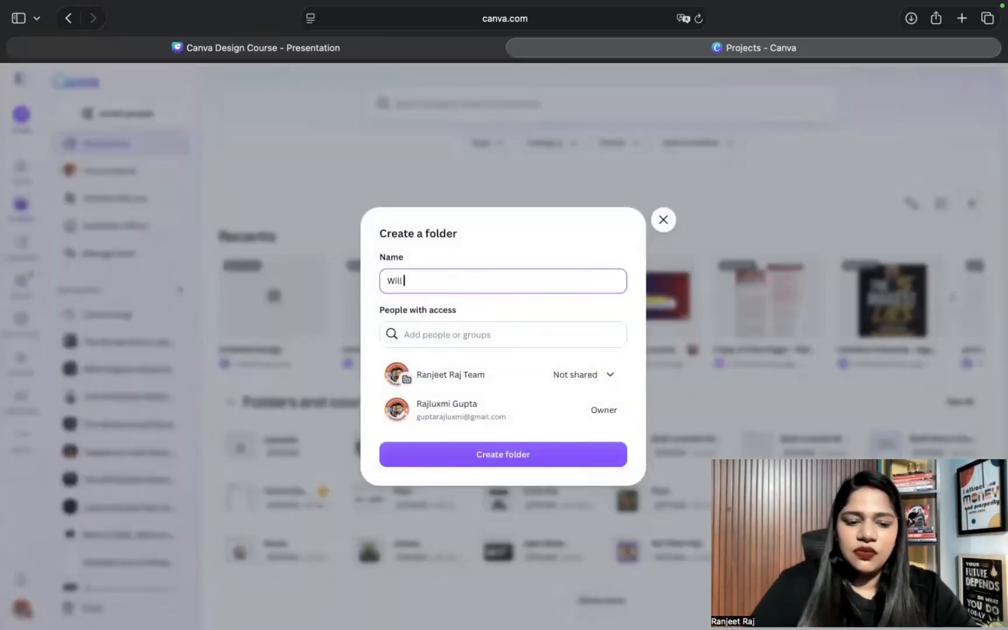
type(" smith ")
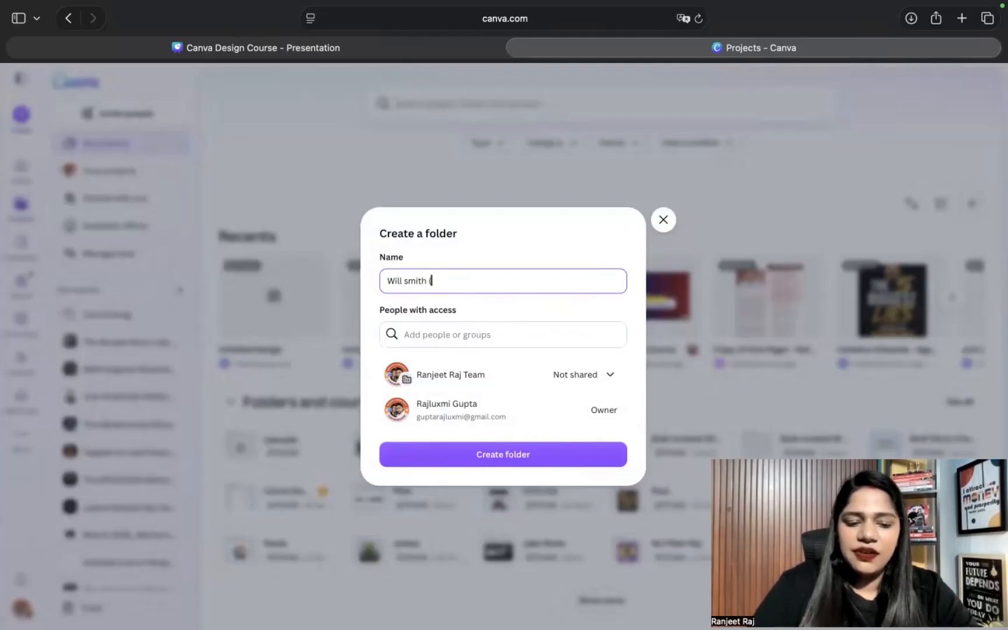
type("(Client)")
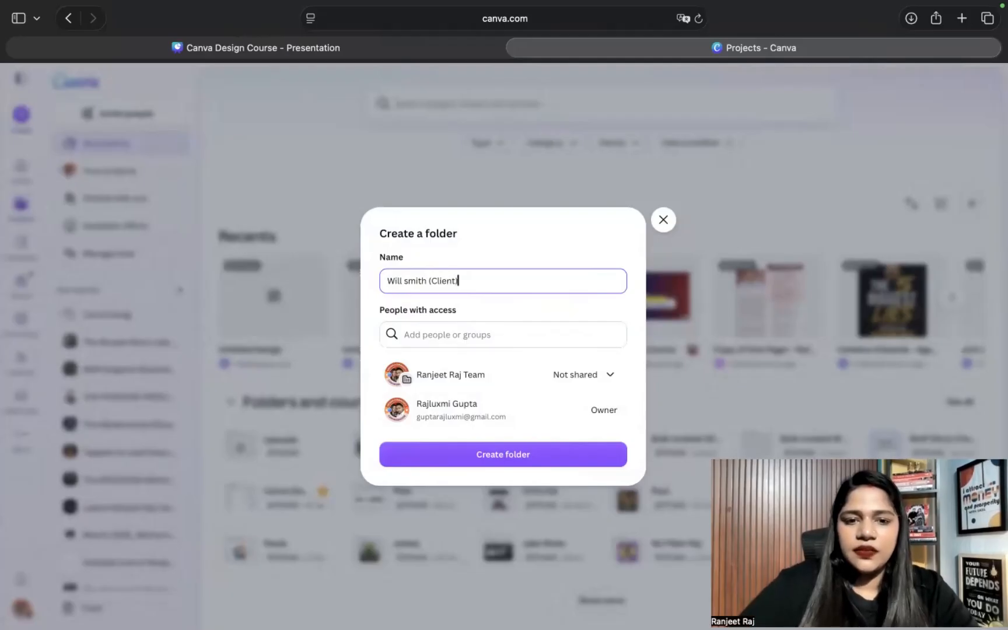
left_click(408, 280)
key("BackSpace")
type("S")
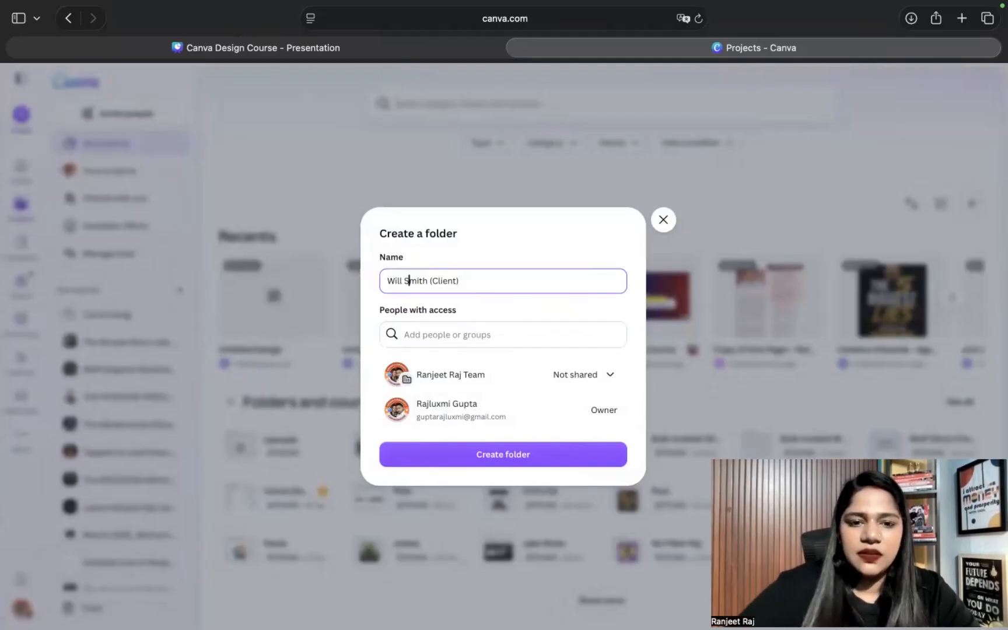
left_click(512, 461)
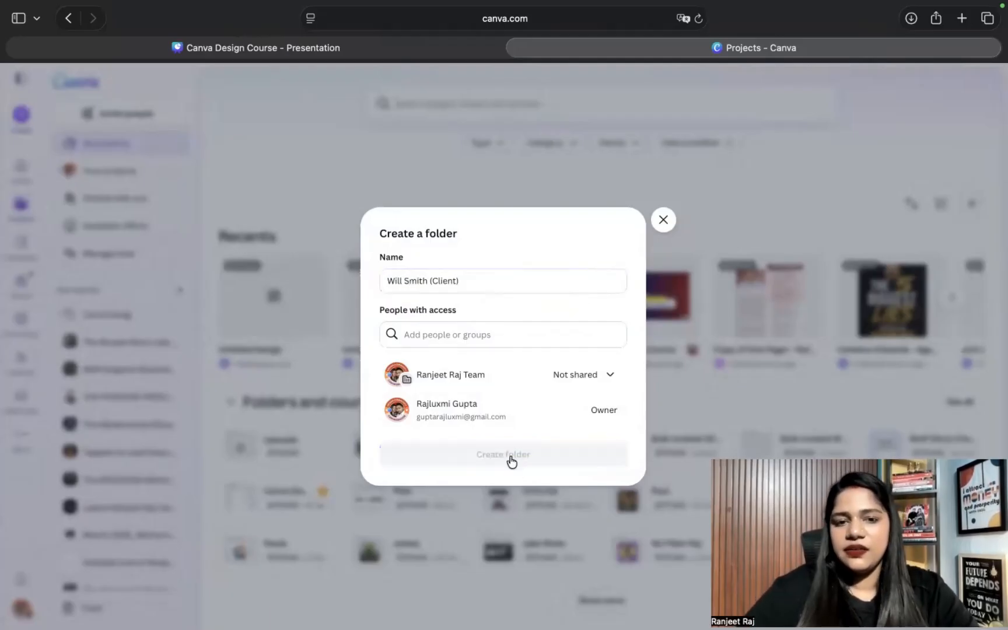
Step: Look through the recent items, folders and courses, designs and brand templates in all projects
scroll(558, 394, "down", 5)
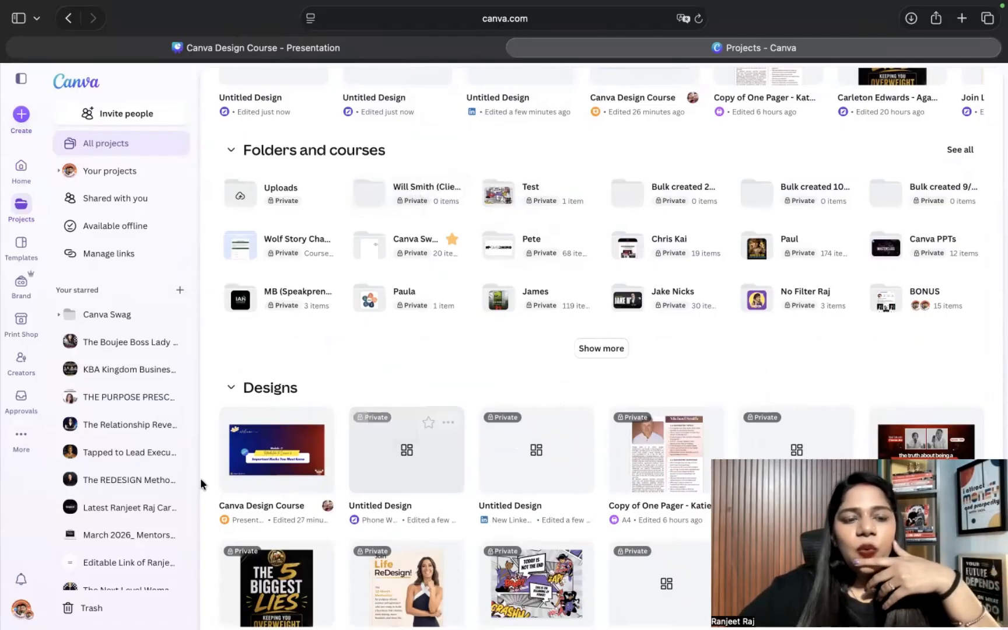
scroll(495, 565, "down", 5)
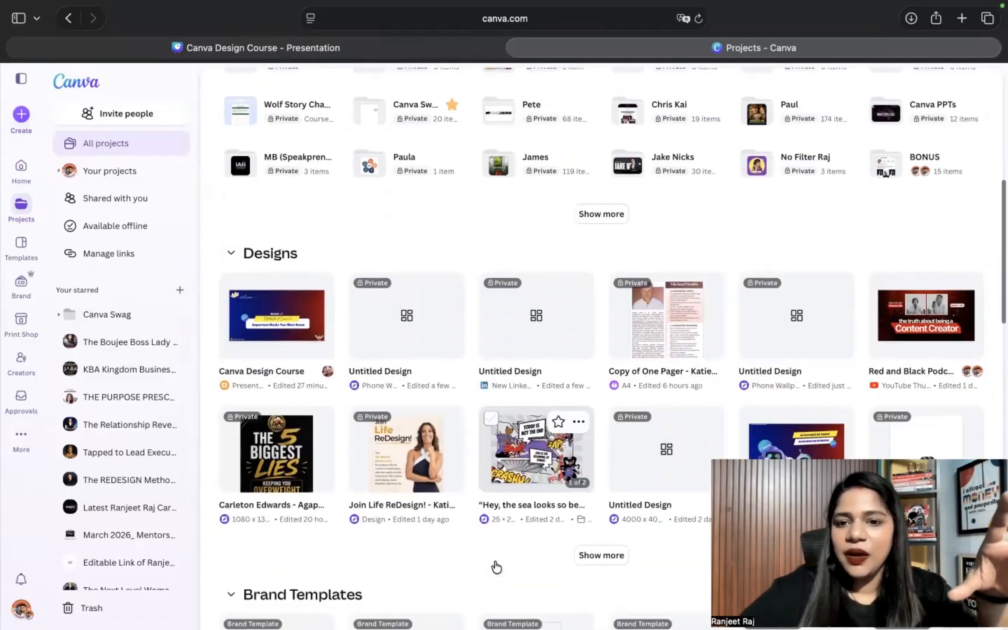
scroll(495, 565, "up", 12)
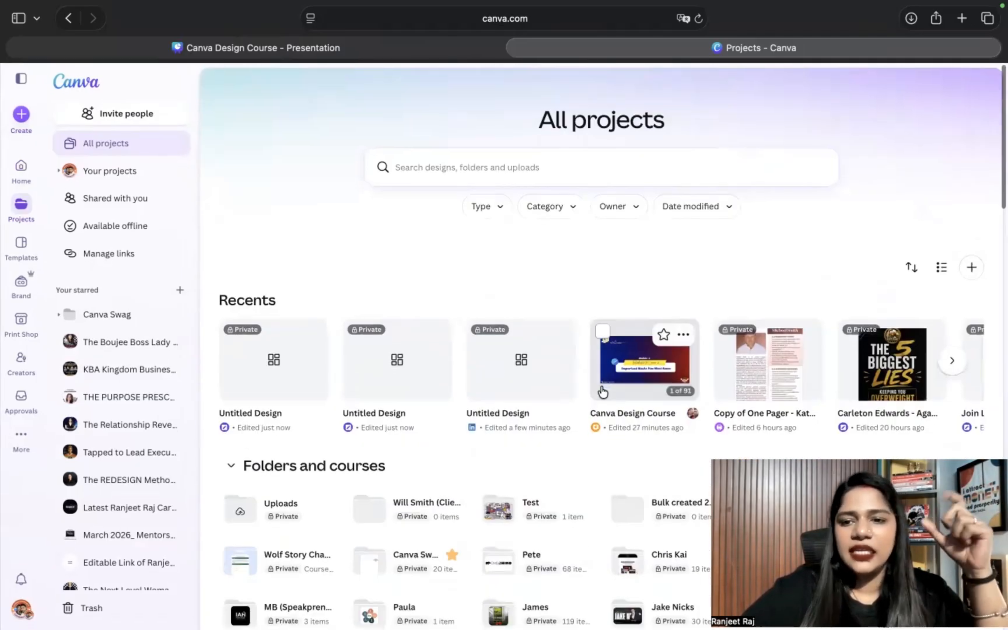
scroll(603, 391, "down", 5)
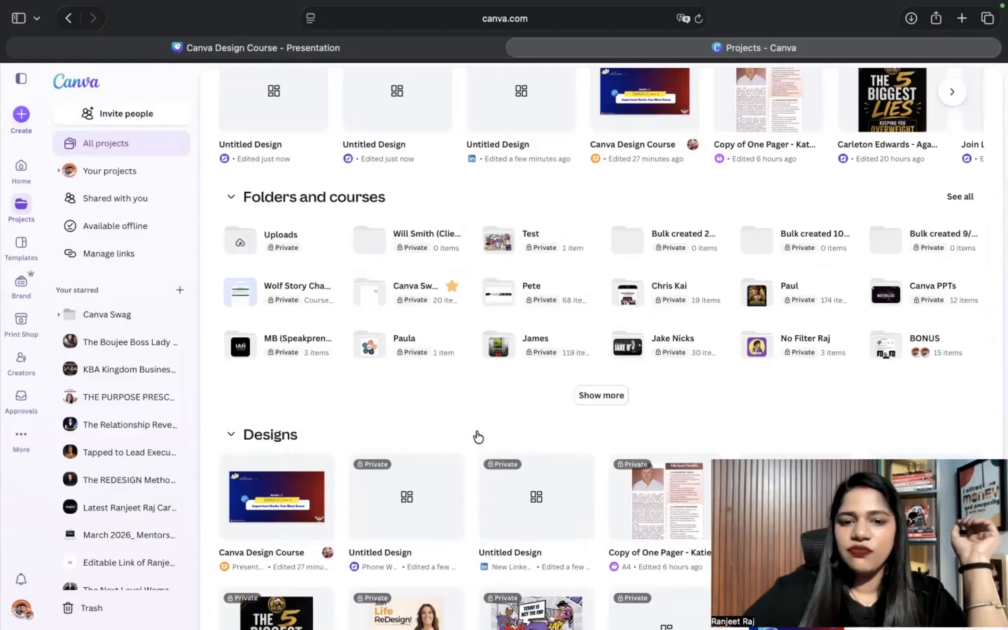
scroll(438, 373, "down", 1)
scroll(438, 373, "down", 5)
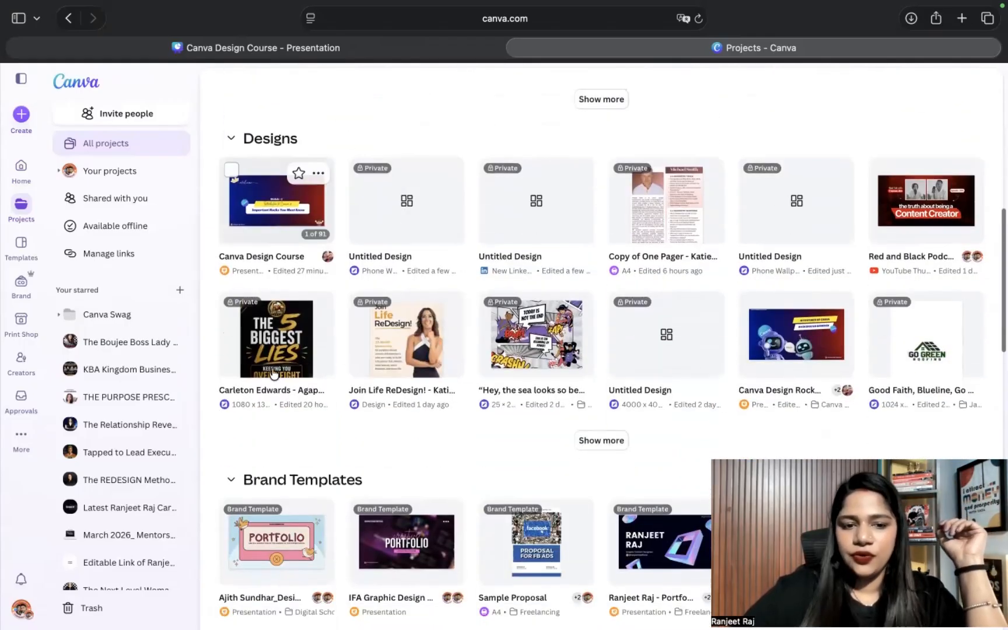
scroll(274, 338, "up", 3)
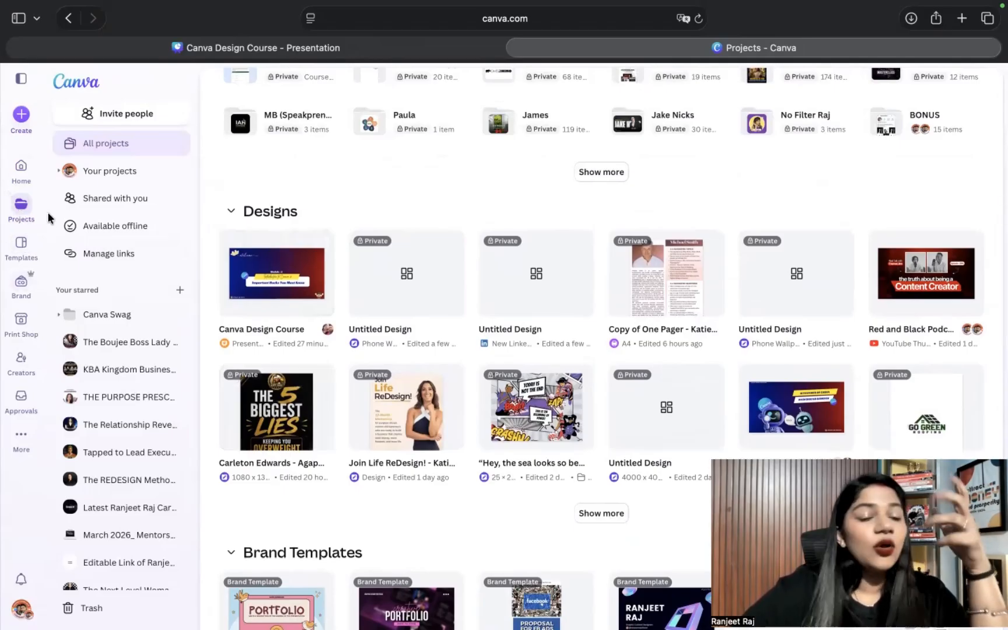
Step: Open the templates library and look through the design categories under Explore templates
left_click(22, 246)
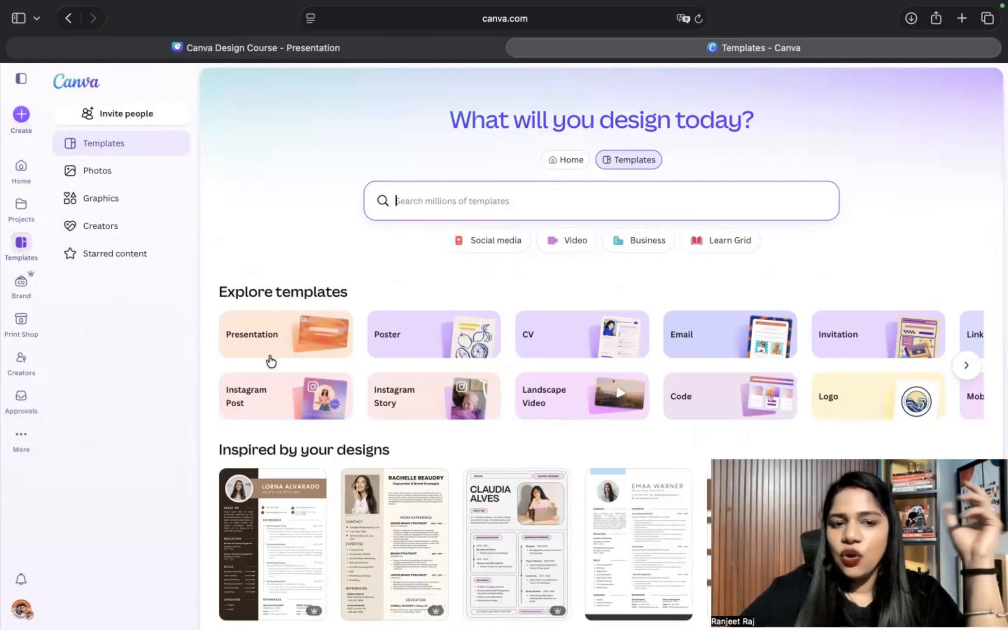
scroll(507, 372, "down", 2)
scroll(828, 265, "right", 10)
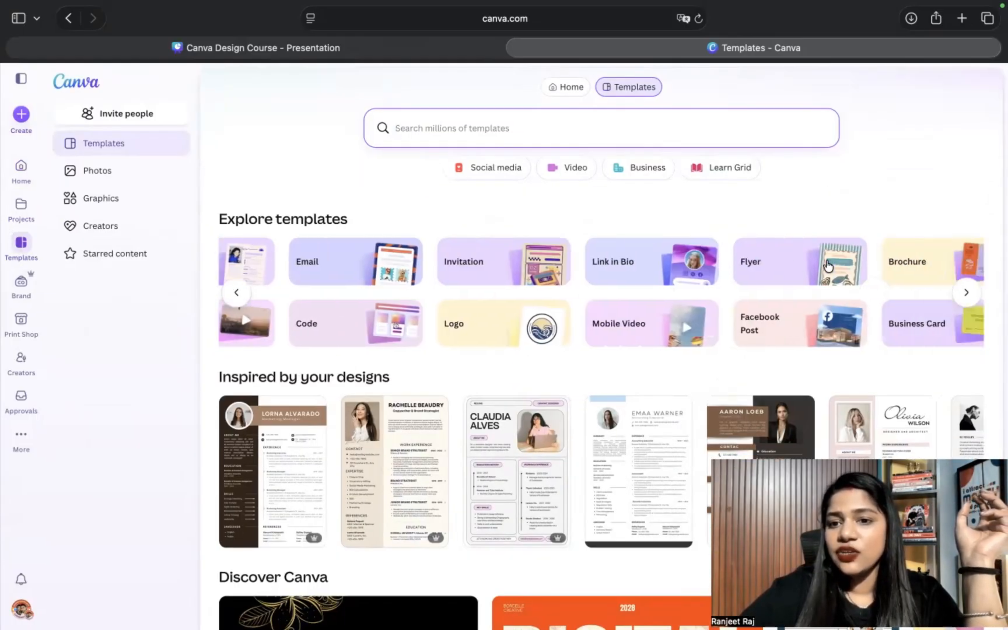
scroll(502, 349, "left", 10)
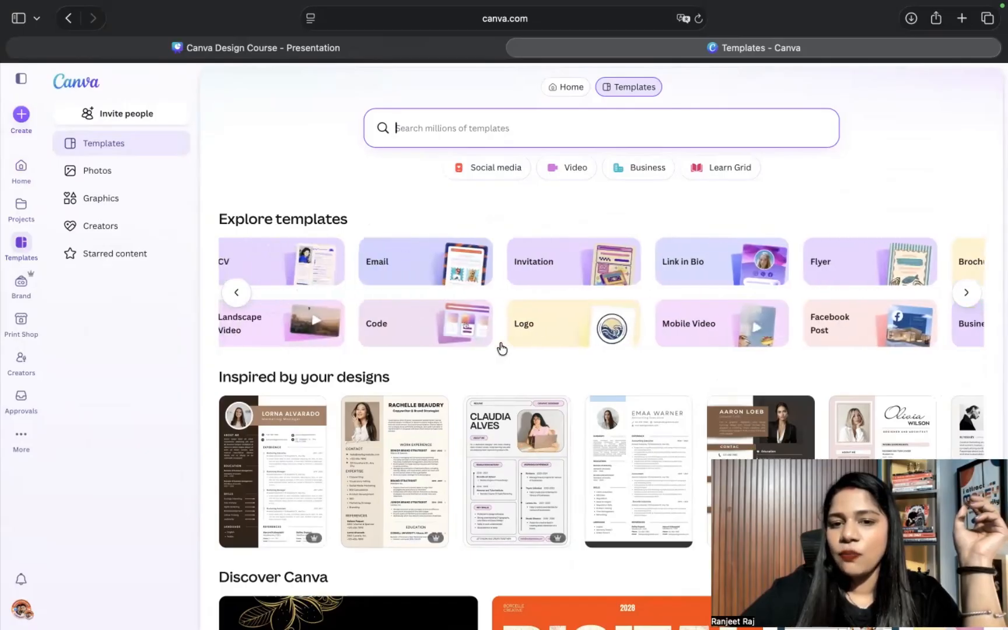
scroll(500, 346, "right", 4)
scroll(500, 341, "right", 3)
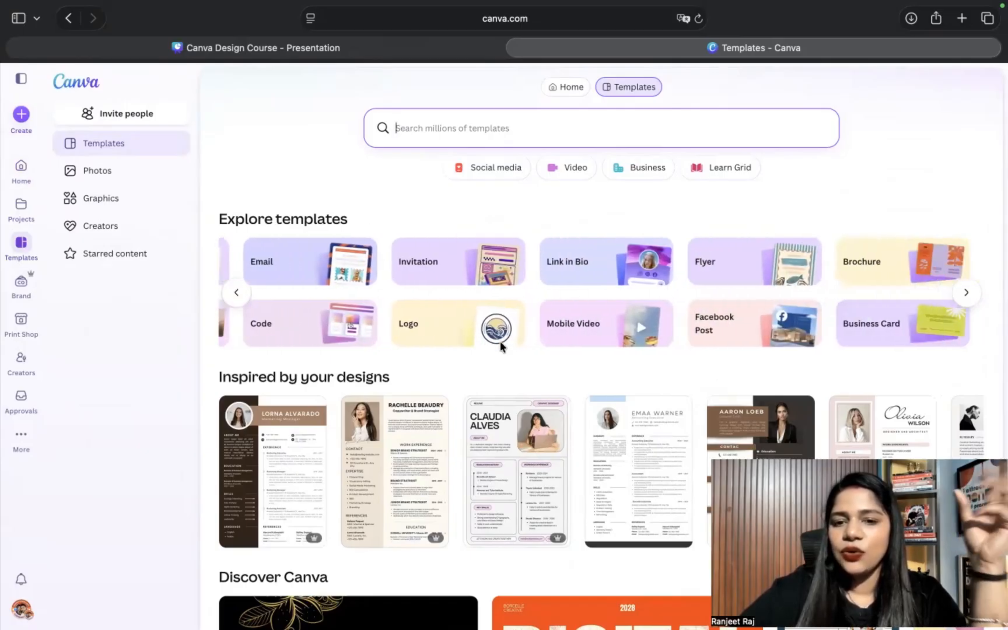
Step: Open the Logo template category and browse the logo designs offered
left_click(417, 327)
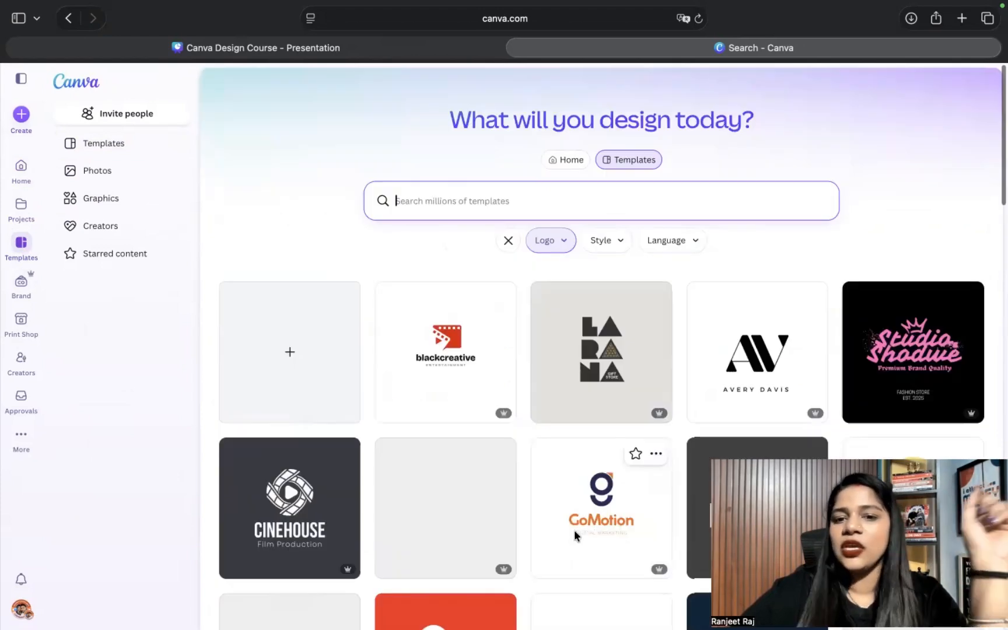
scroll(574, 530, "down", 12)
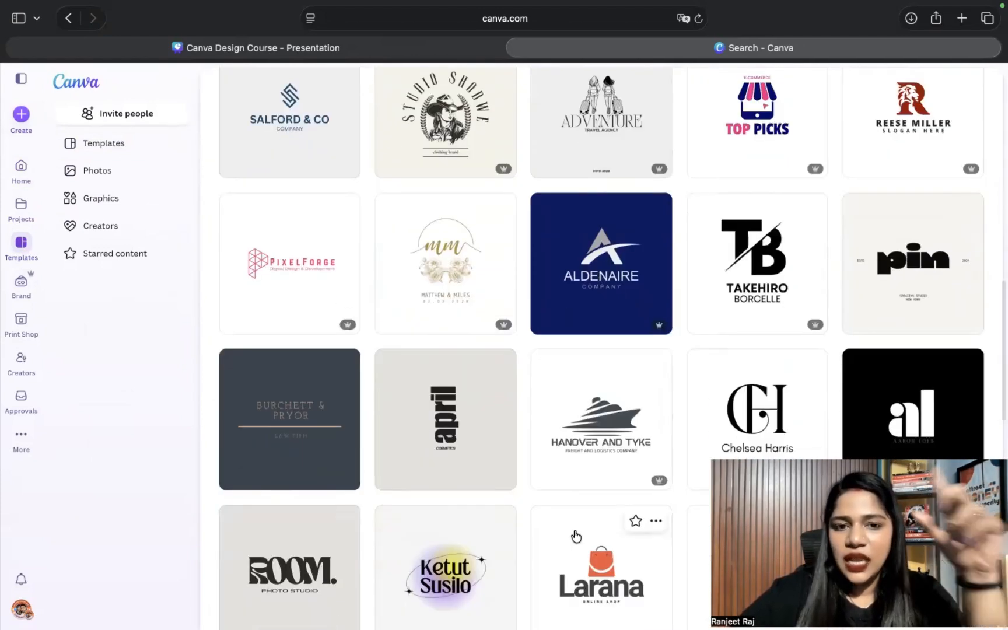
scroll(575, 535, "up", 4)
scroll(575, 535, "up", 10)
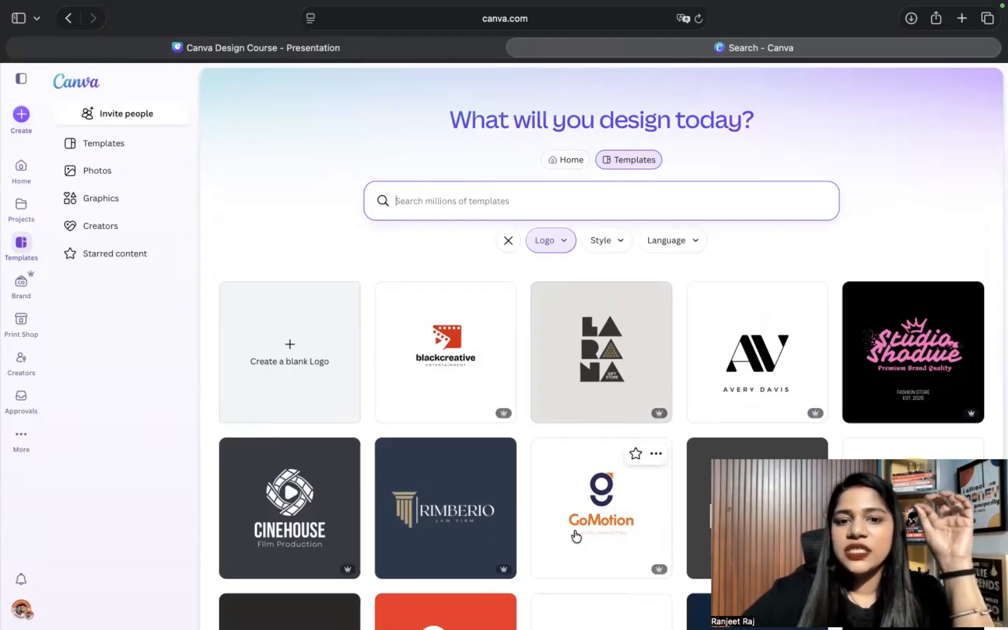
scroll(574, 531, "down", 6)
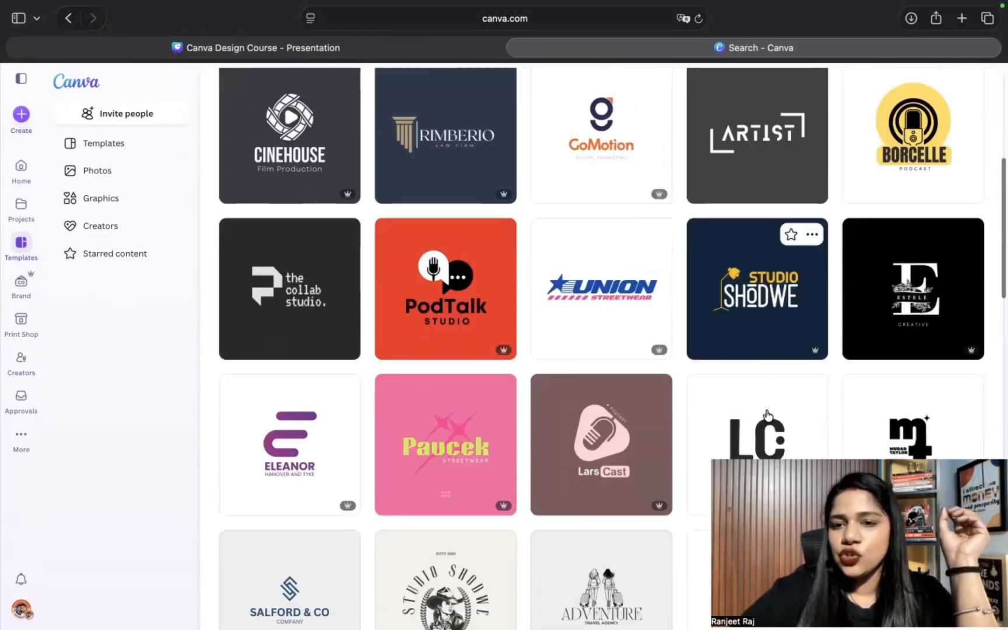
scroll(767, 414, "down", 1)
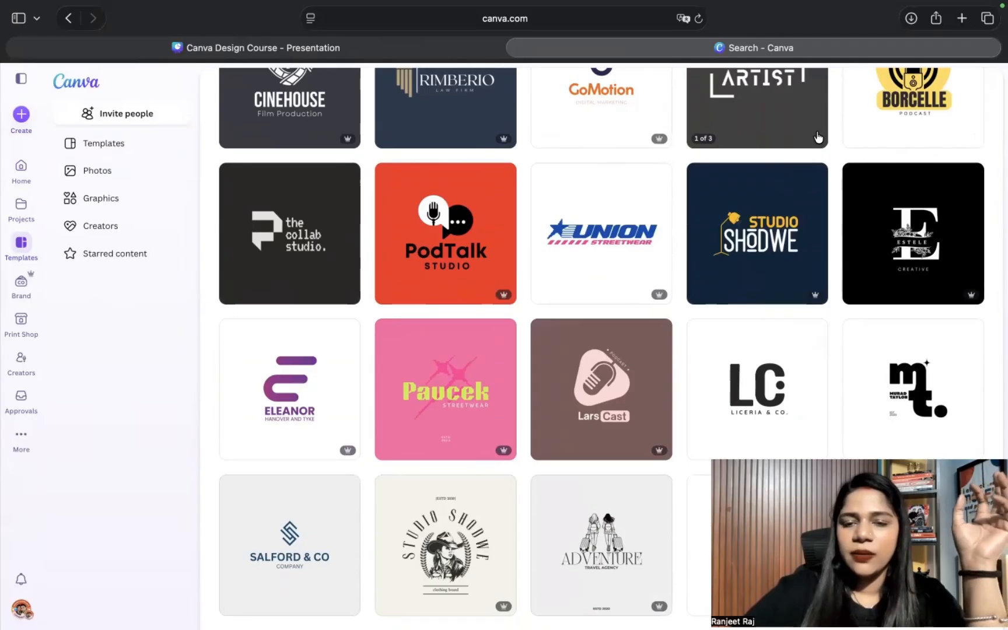
Step: Check the premium marker on the Larana logo template and compare premium and free templates across the logo list
scroll(818, 138, "up", 5)
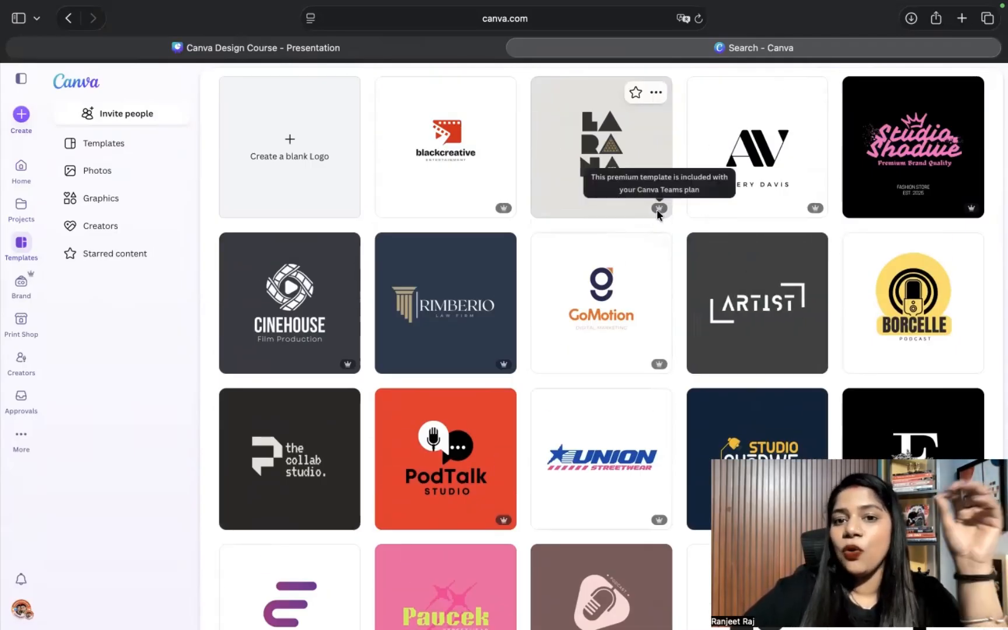
mouse_move(662, 207)
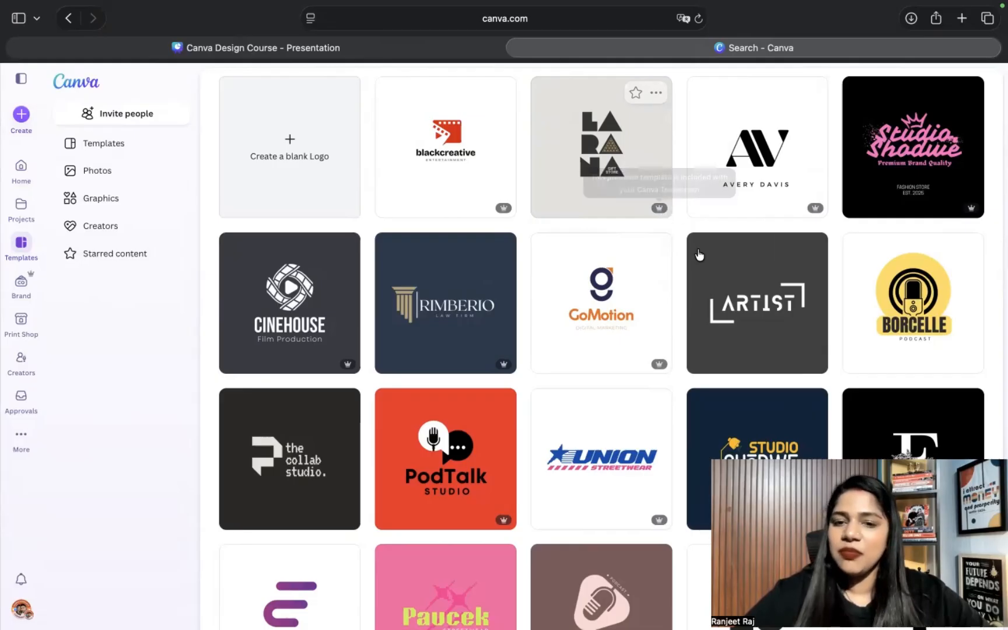
mouse_move(699, 255)
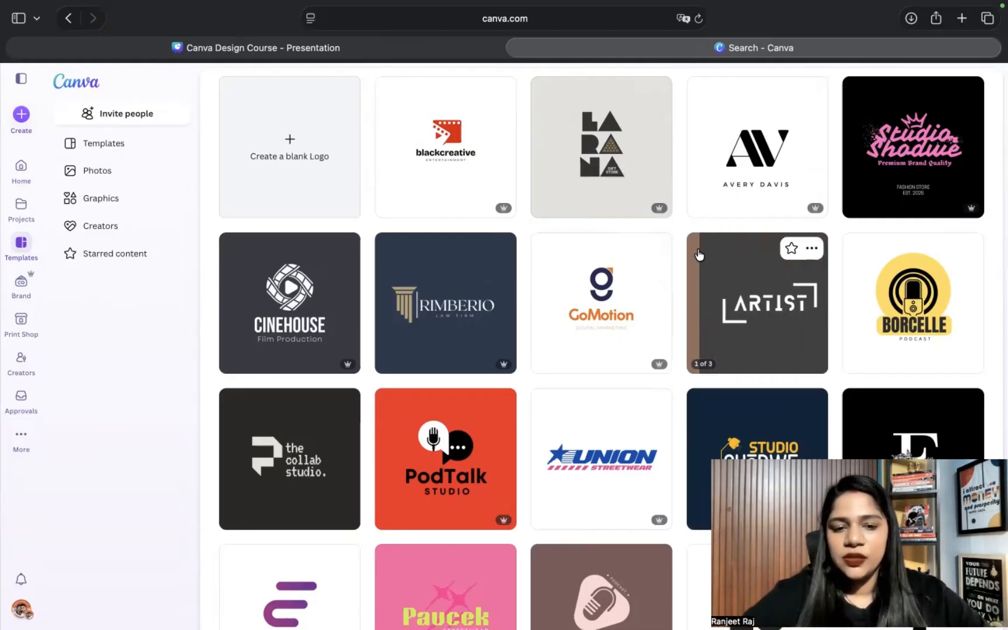
scroll(656, 426, "down", 5)
scroll(655, 426, "down", 7)
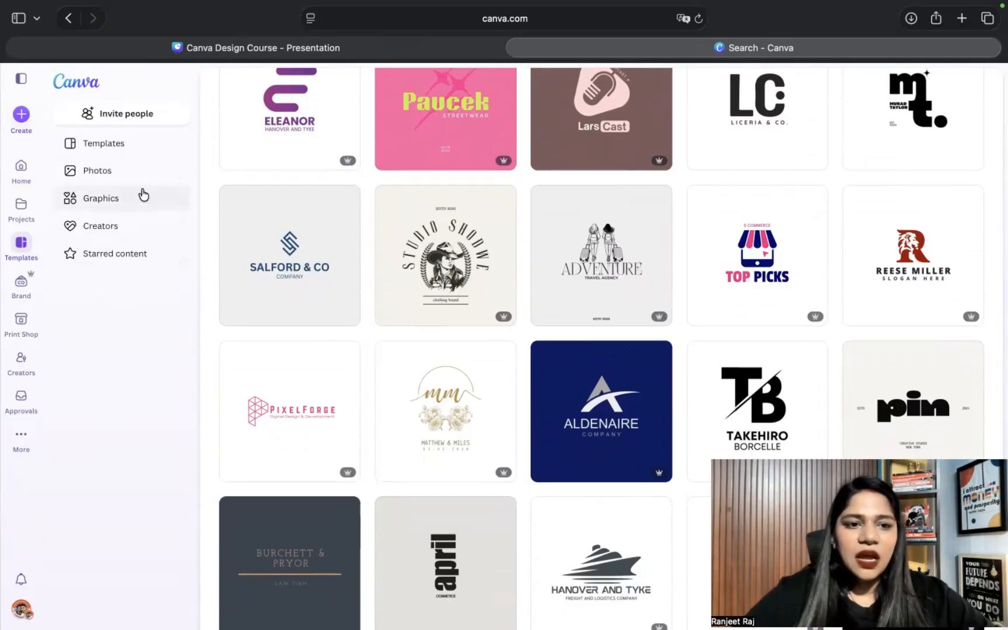
scroll(363, 262, "up", 5)
scroll(363, 262, "up", 6)
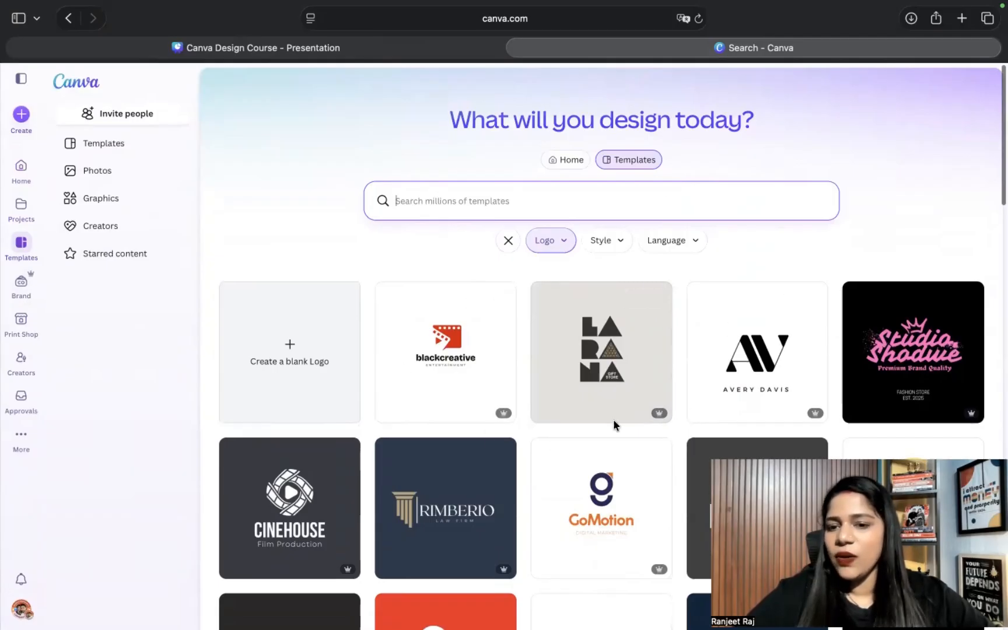
Step: Find the Liceria & Co. template "Black And White Simple Modern Fashion Beauty Logo" and open it for customising
scroll(780, 378, "down", 9)
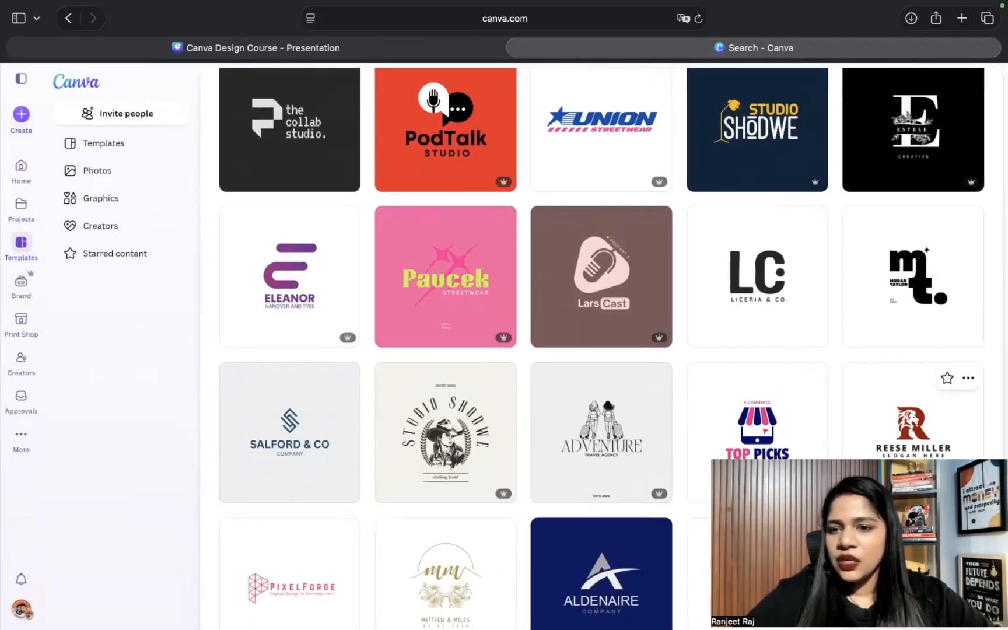
left_click(747, 264)
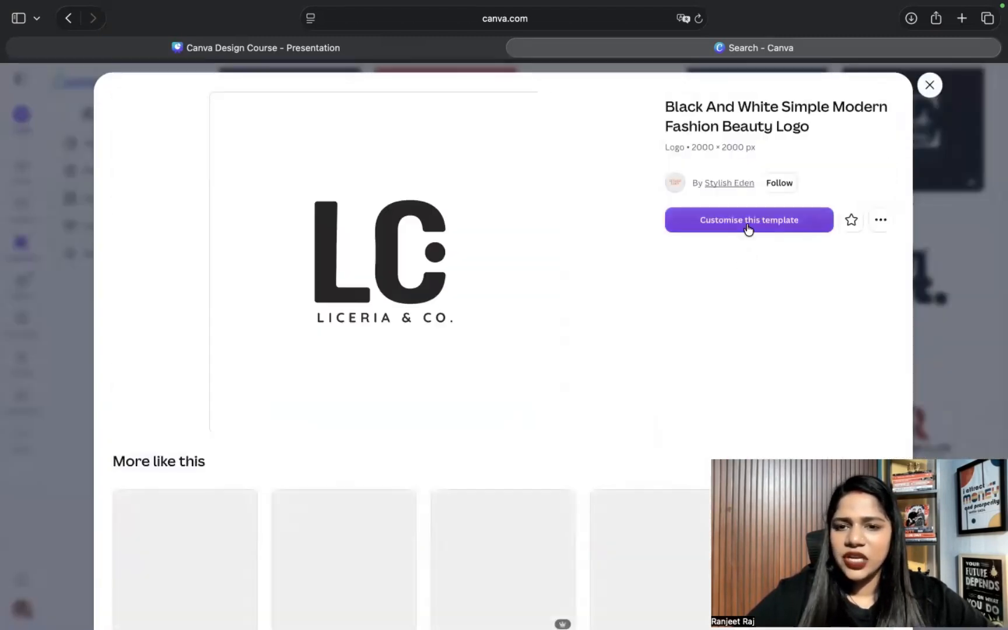
left_click(748, 221)
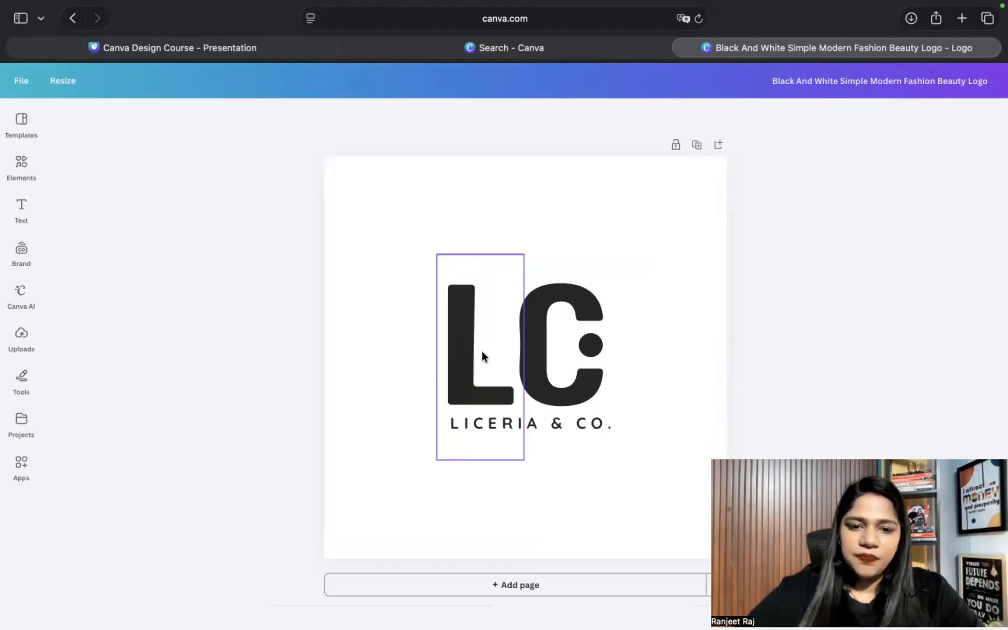
Step: Replace the logo's large letters L and C with R and R
double_click(481, 350)
type("R")
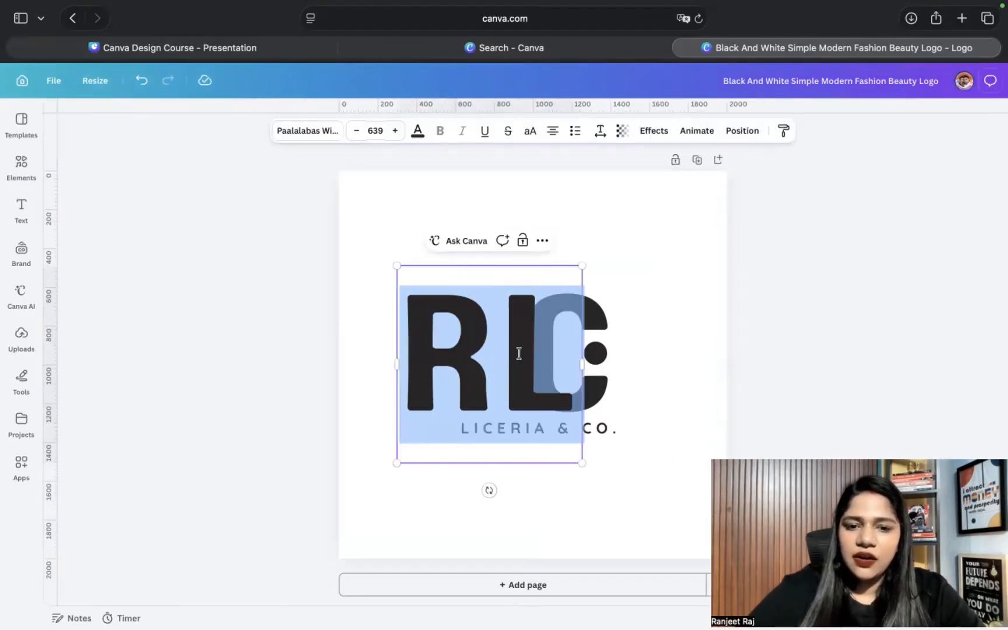
key("Right")
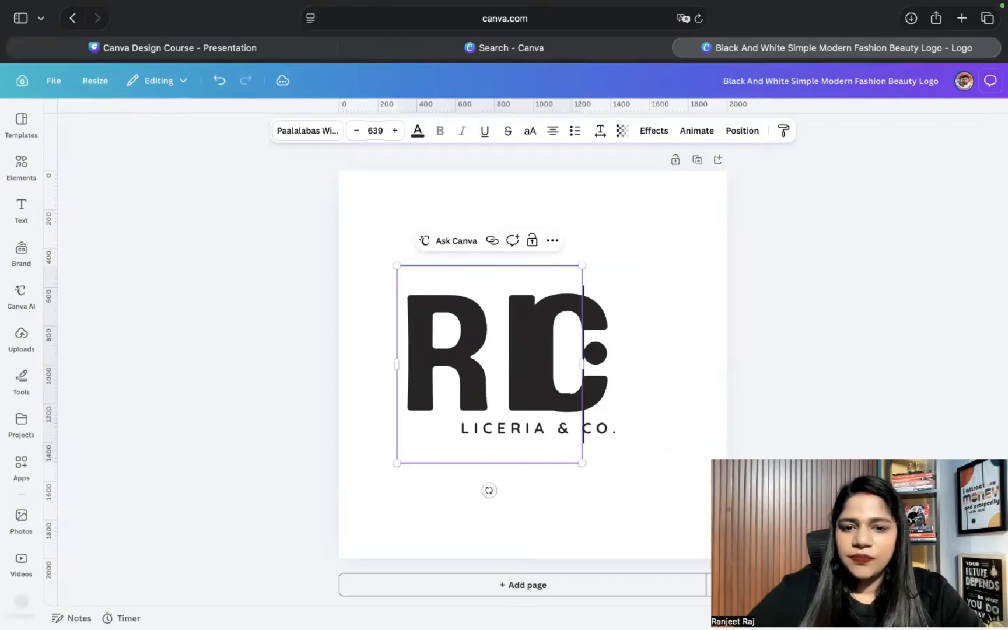
key("BackSpace")
double_click(601, 380)
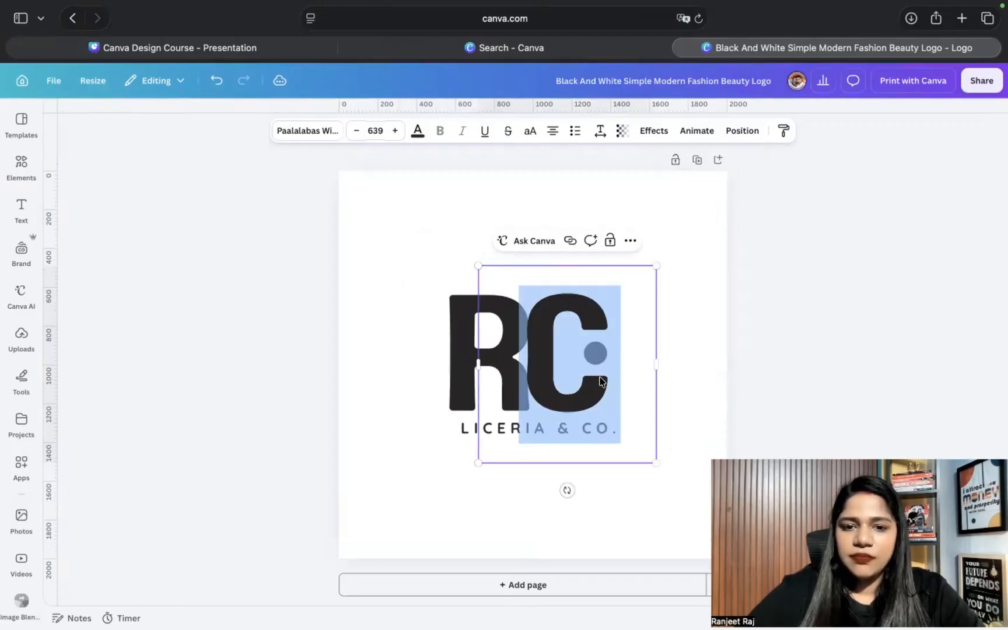
type("R")
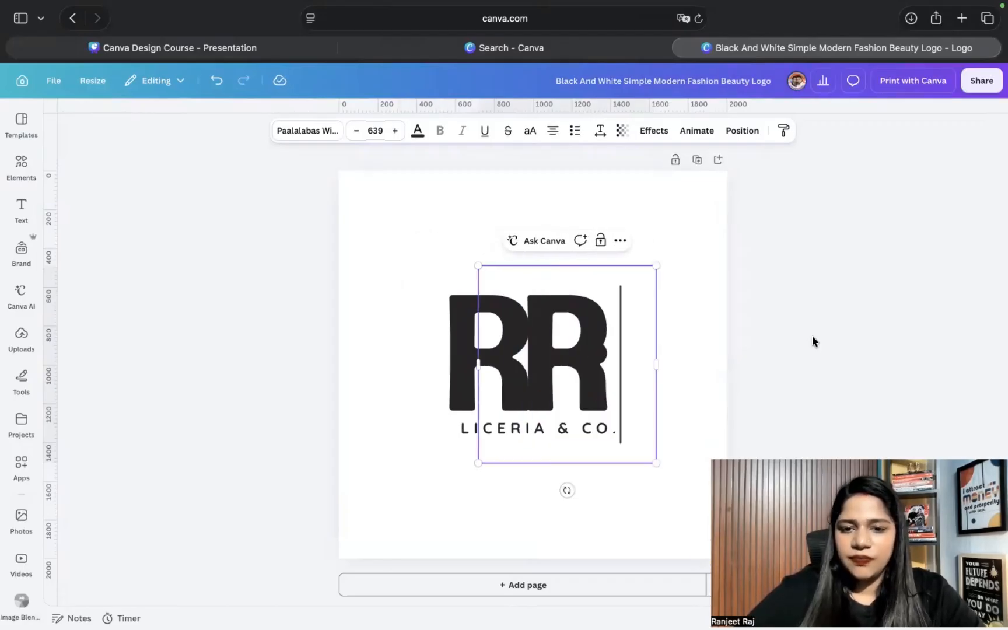
left_click(812, 338)
Step: Move the small black dot to the right side of the second R and replace LICERIA & CO. with the owner's full name
left_click(602, 352)
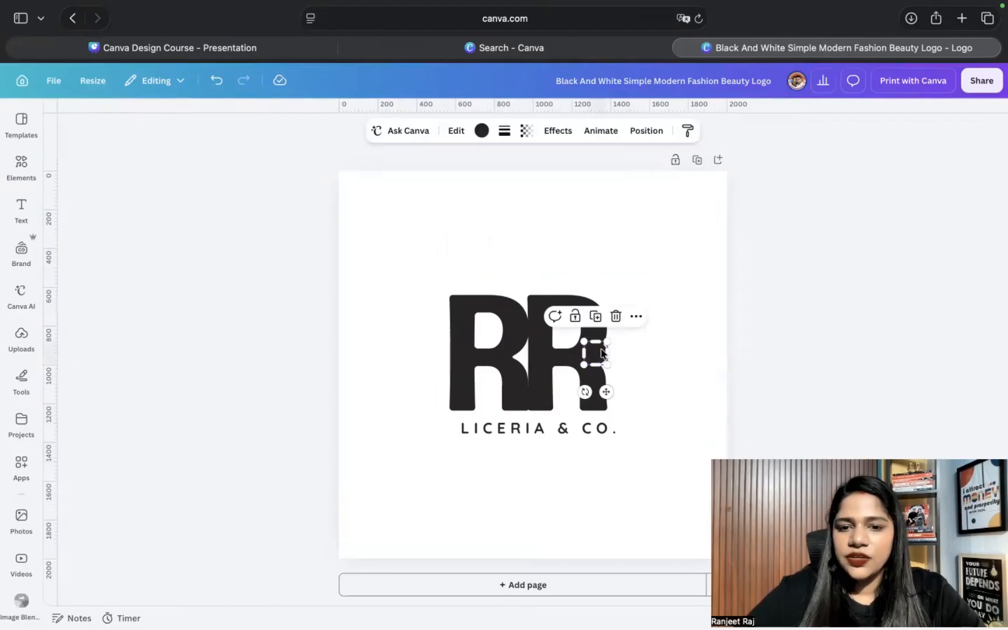
left_click_drag(603, 352, 618, 354)
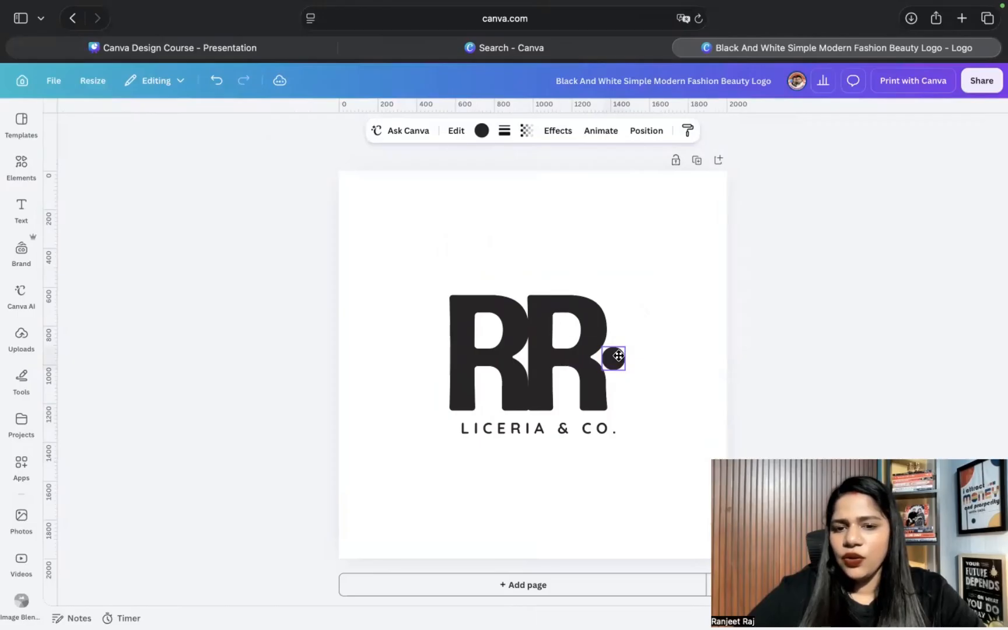
double_click(487, 431)
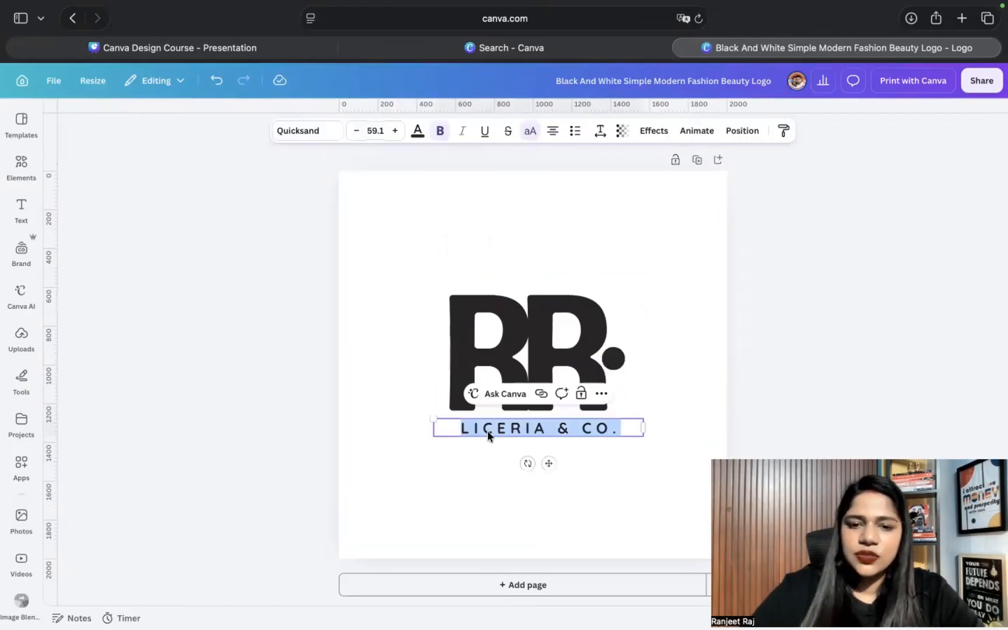
type("RANJEET RAJ")
left_click(660, 402)
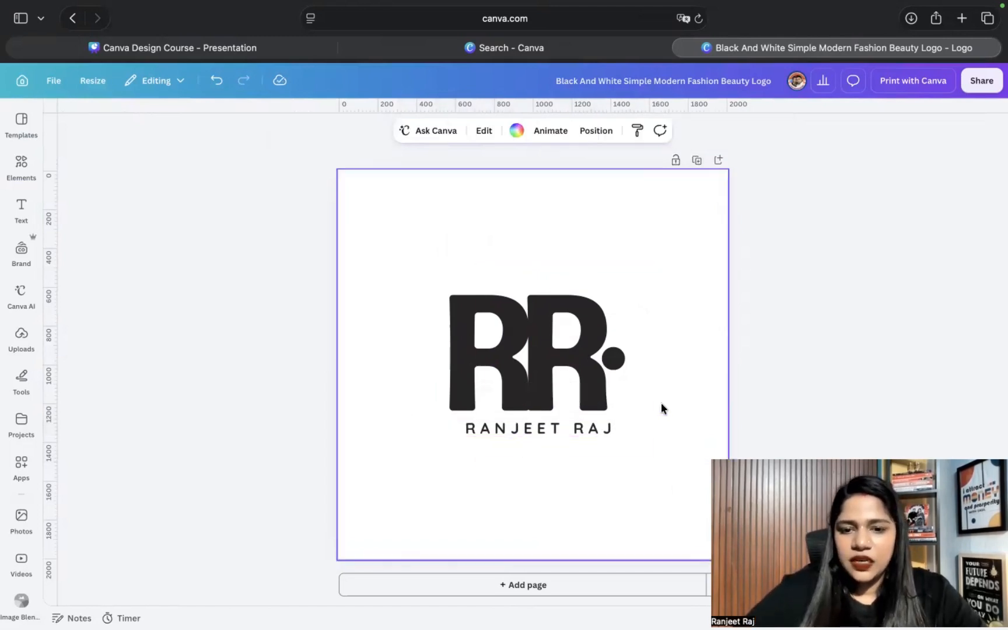
Step: Widen the letter spacing of the name line slightly and reposition the line beneath the RR letters
left_click_drag(612, 428, 600, 422)
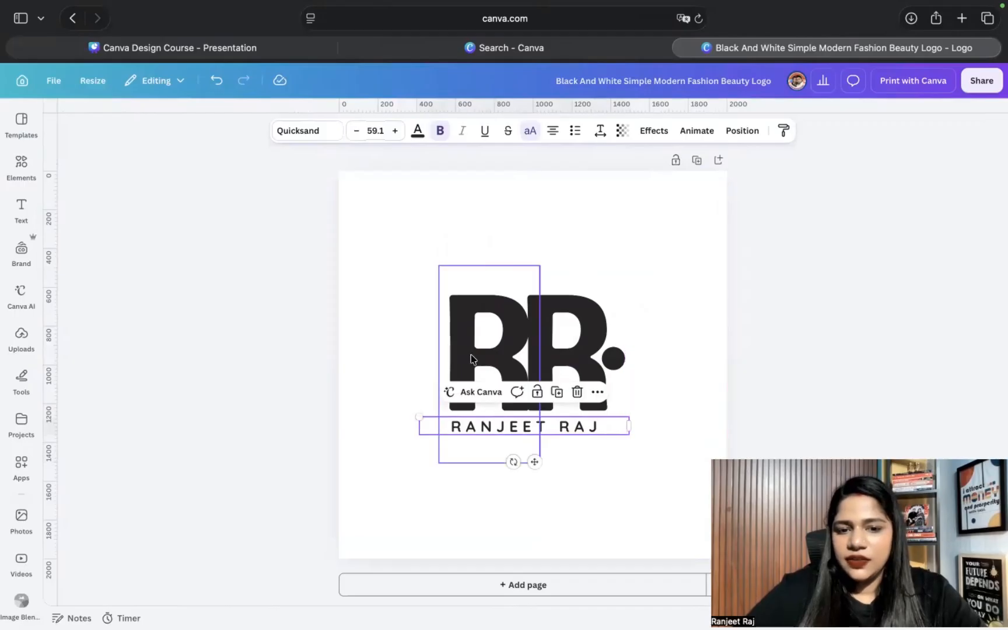
left_click(600, 131)
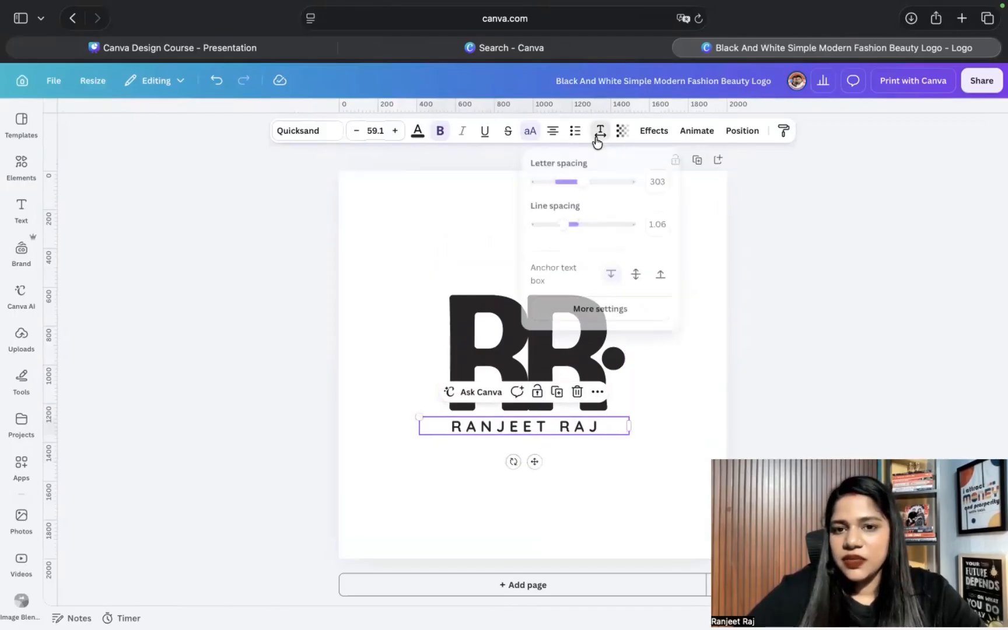
left_click_drag(583, 185, 589, 185)
left_click_drag(535, 462, 545, 462)
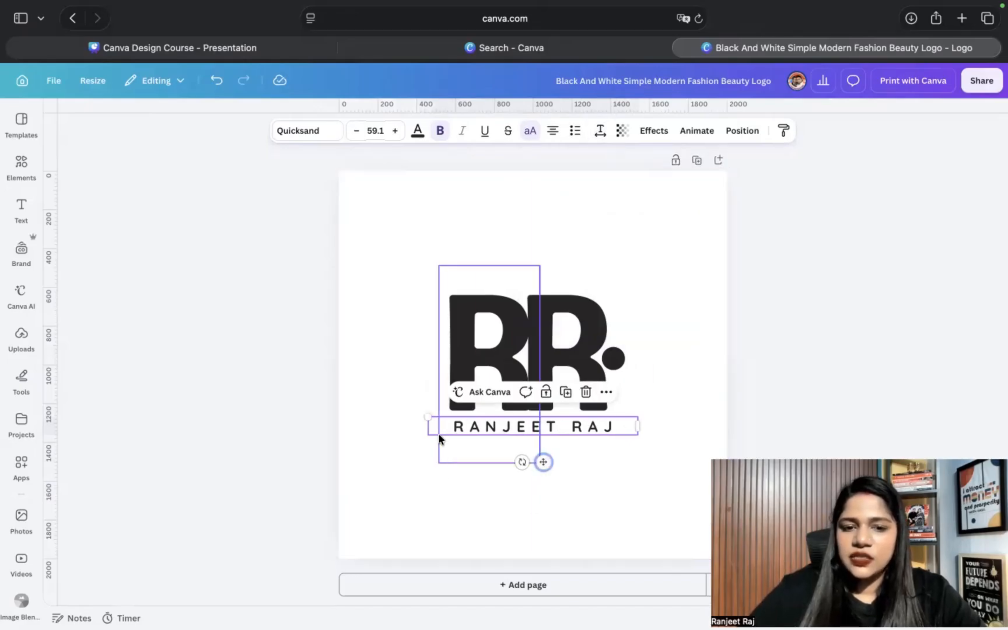
Step: Nudge the name line left to align its start with the left edge of the first R
double_click(454, 430)
left_click(453, 426)
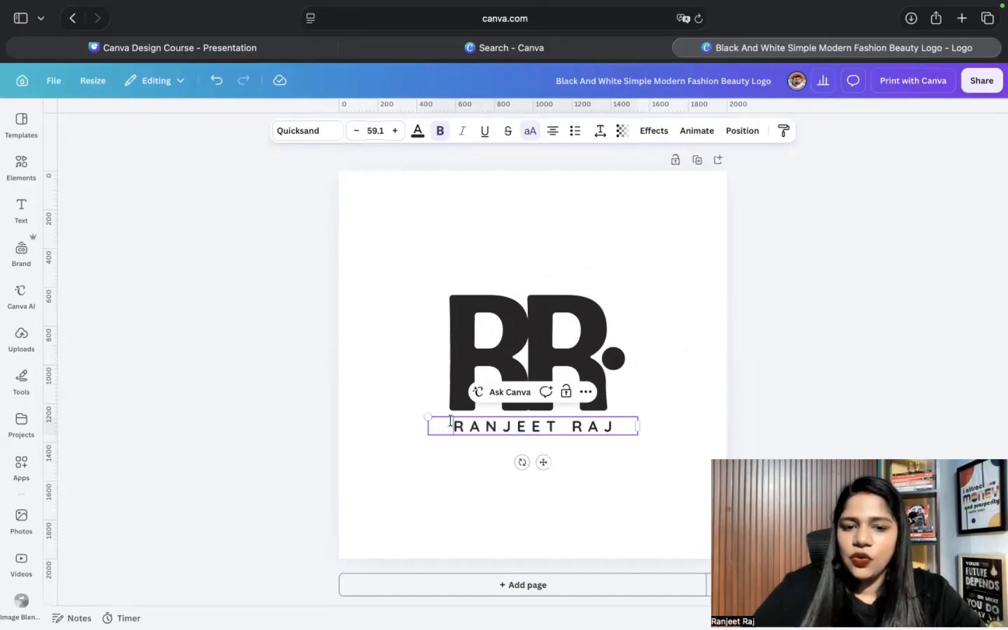
left_click(488, 479)
left_click(547, 439)
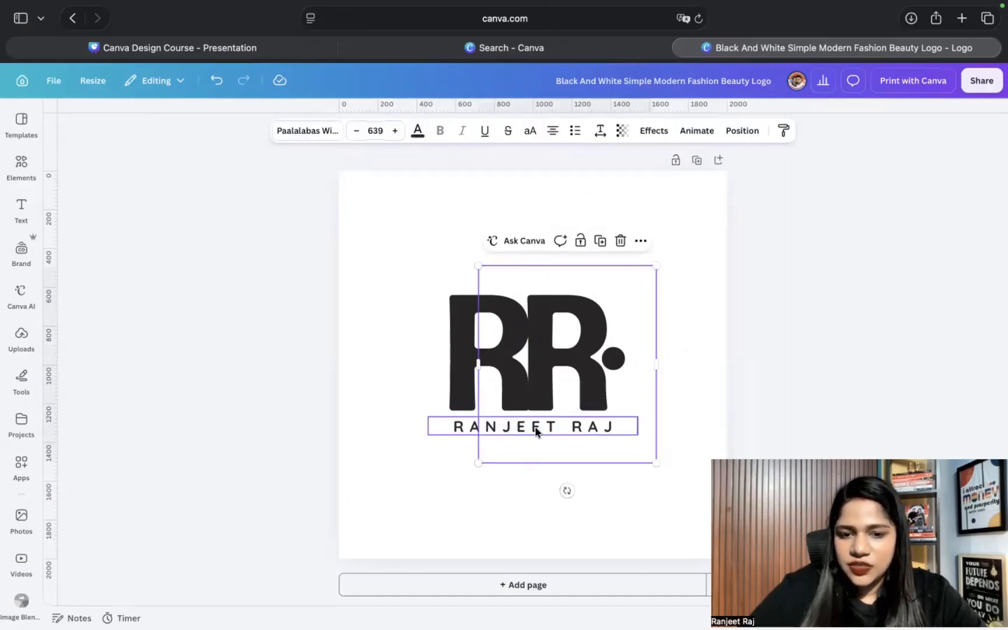
key("Left")
key("Left")
key("Left")
key("Left")
key("Left")
key("Left")
key("Left")
key("Left")
key("Left")
key("Left")
key("Left")
key("Left")
key("Left")
key("Left")
key("Left")
key("Left")
key("Left")
key("Left")
key("Left")
key("Left")
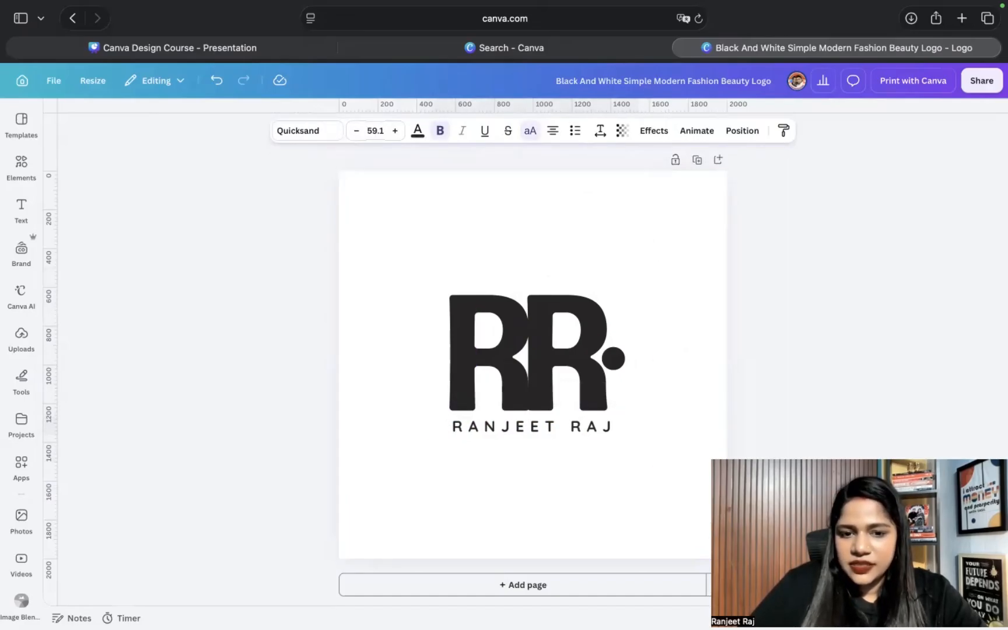
key("Left")
key("Left")
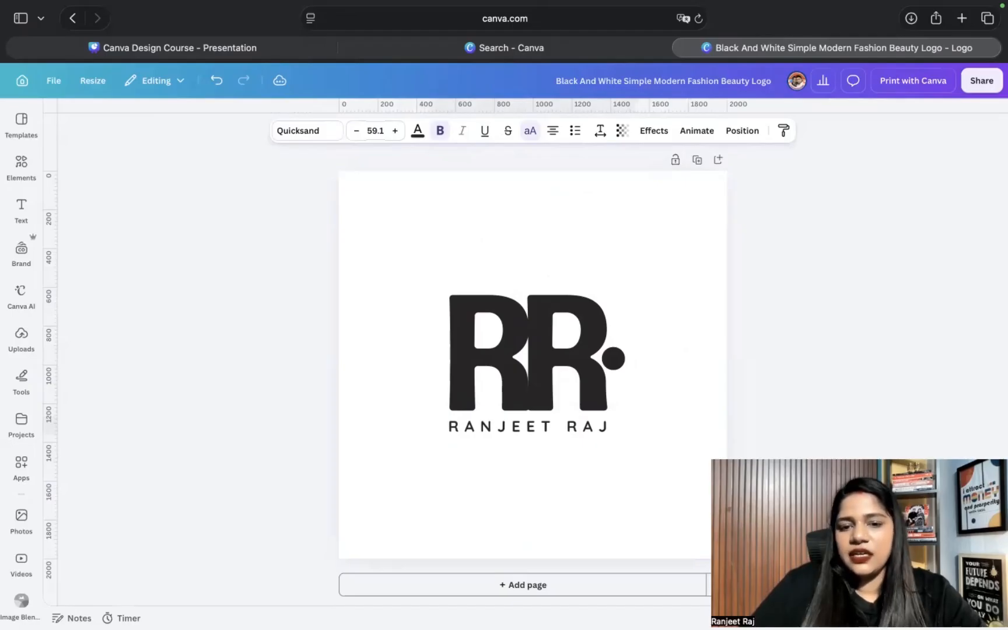
left_click(831, 321)
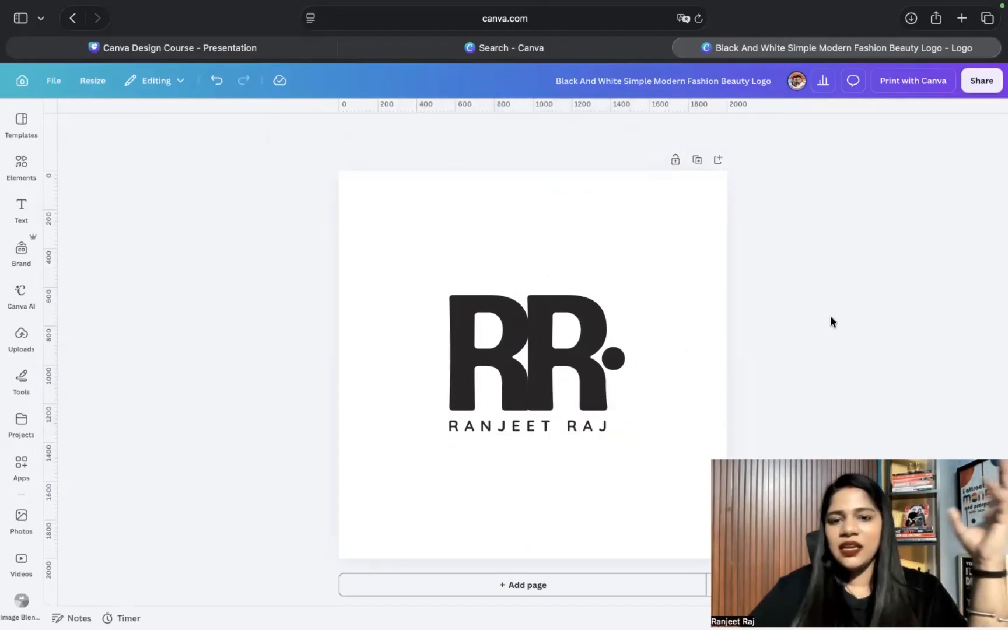
Step: Close the logo design and return to the main Templates page with the Logo filter cleared
scroll(815, 315, "down", 3)
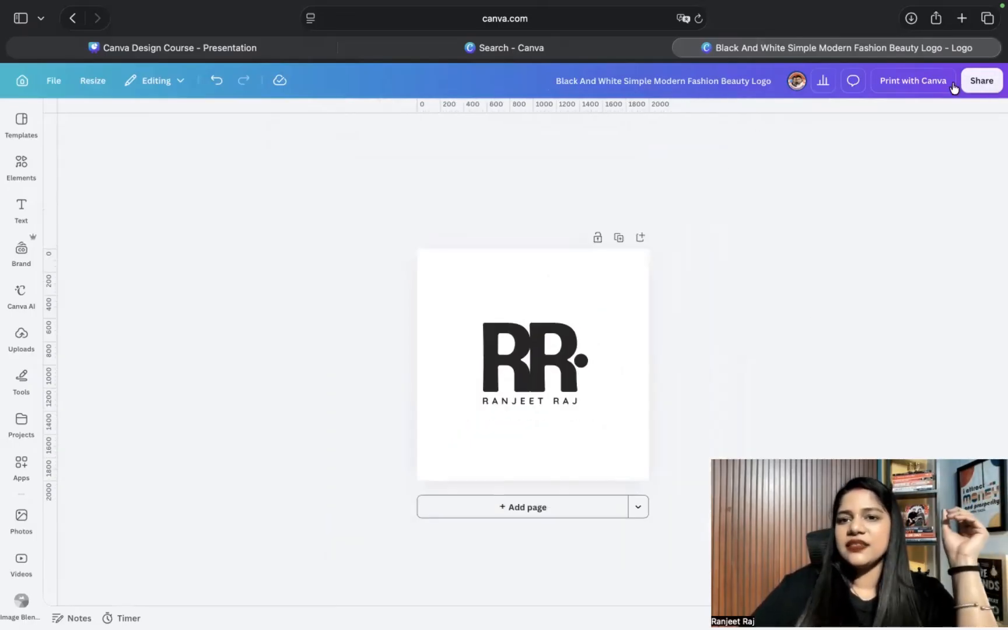
left_click(680, 50)
left_click(188, 51)
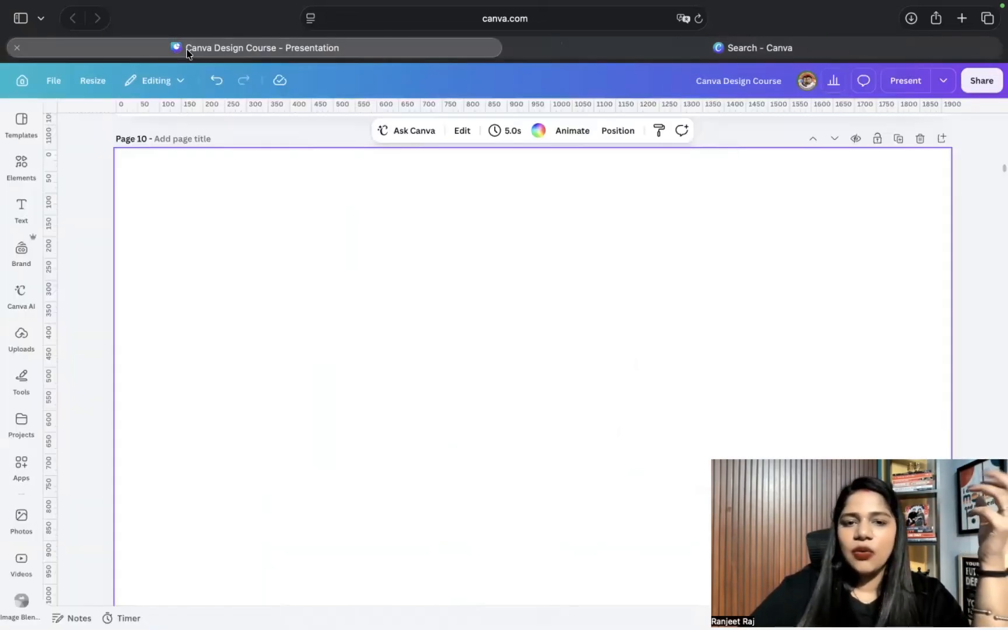
left_click(635, 45)
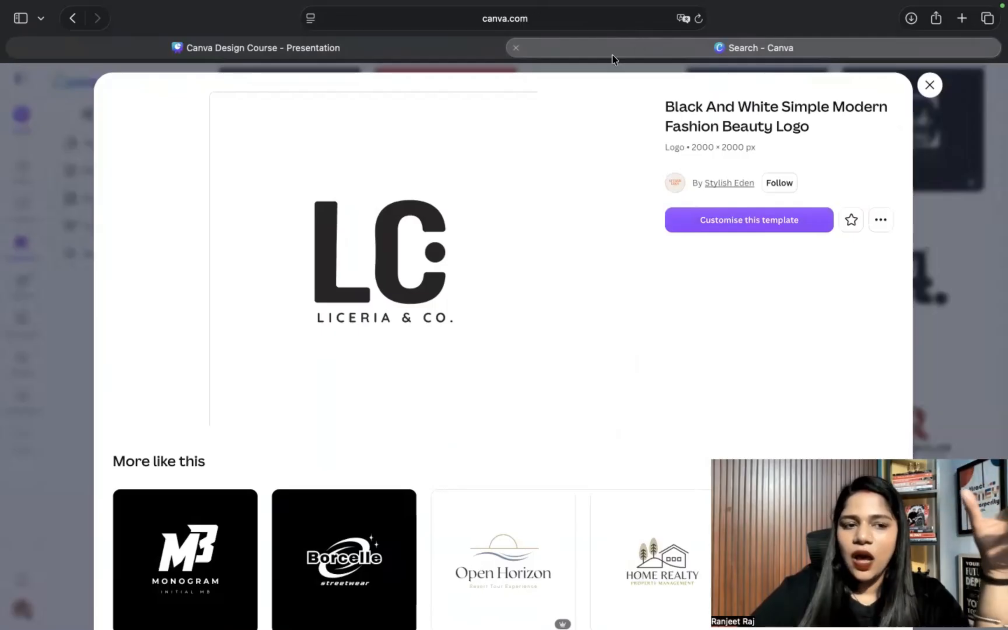
left_click(74, 331)
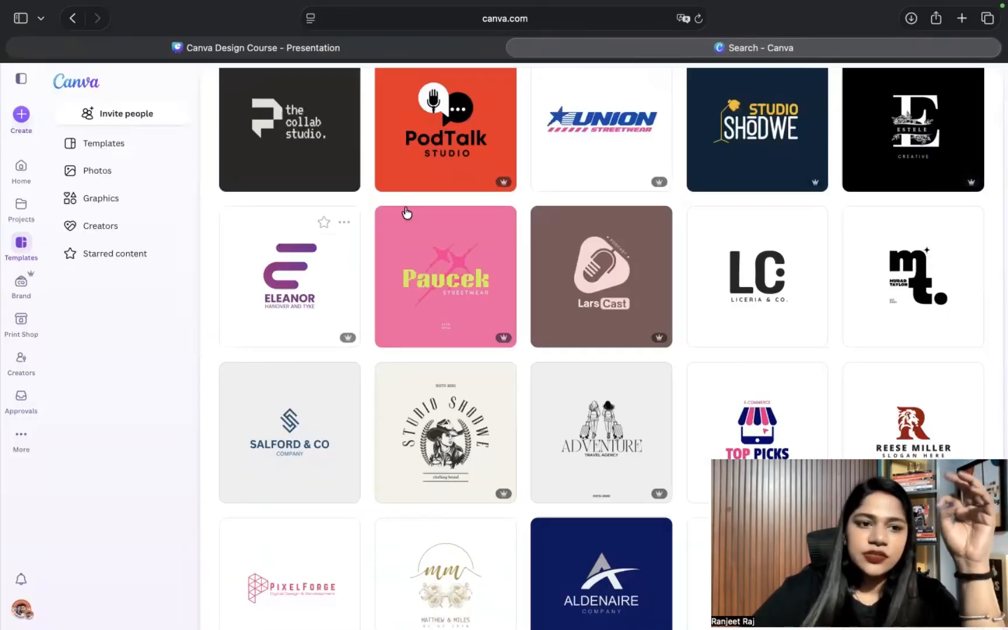
scroll(420, 217, "up", 10)
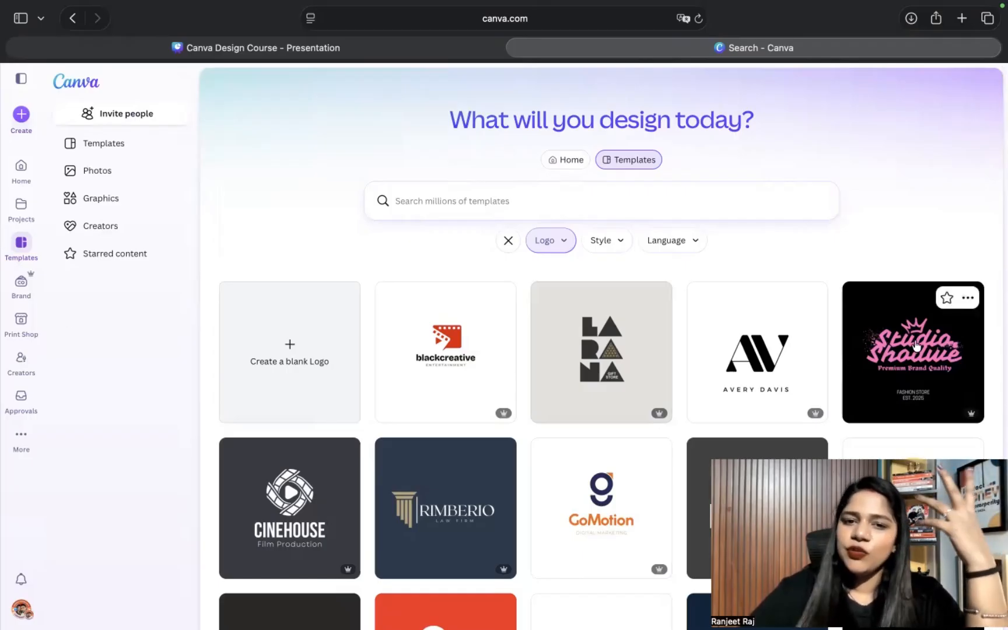
left_click(508, 242)
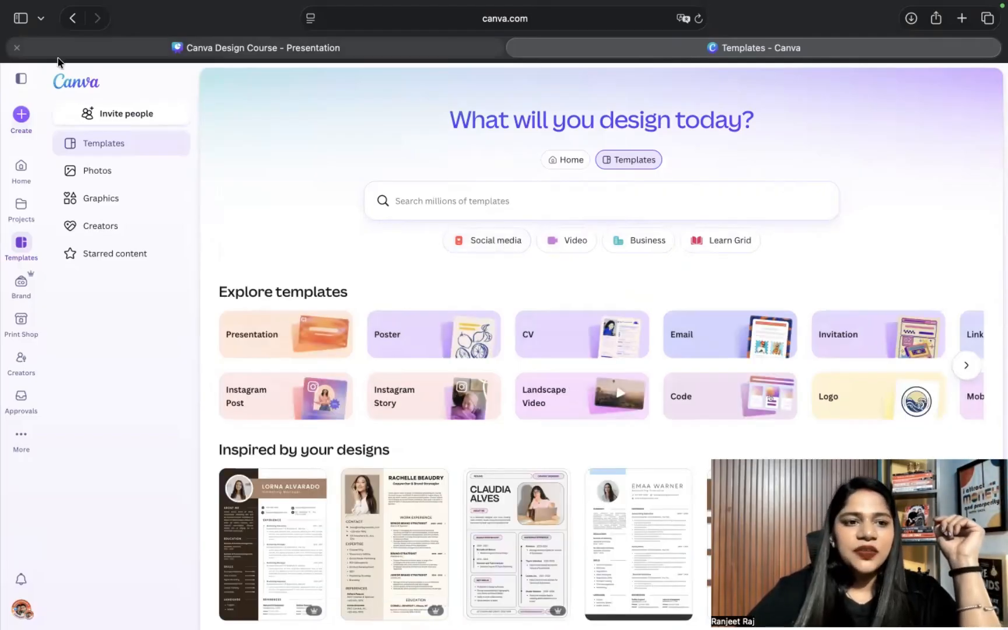
Step: Open the Brand area's personal brand kit and look through its Colours and Logos sections
left_click(22, 290)
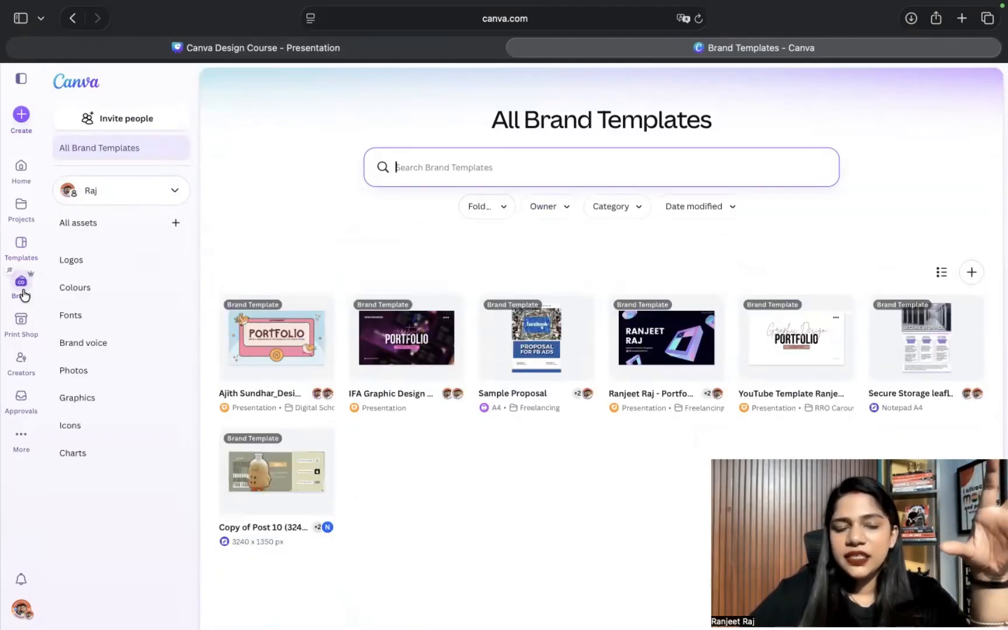
left_click(174, 190)
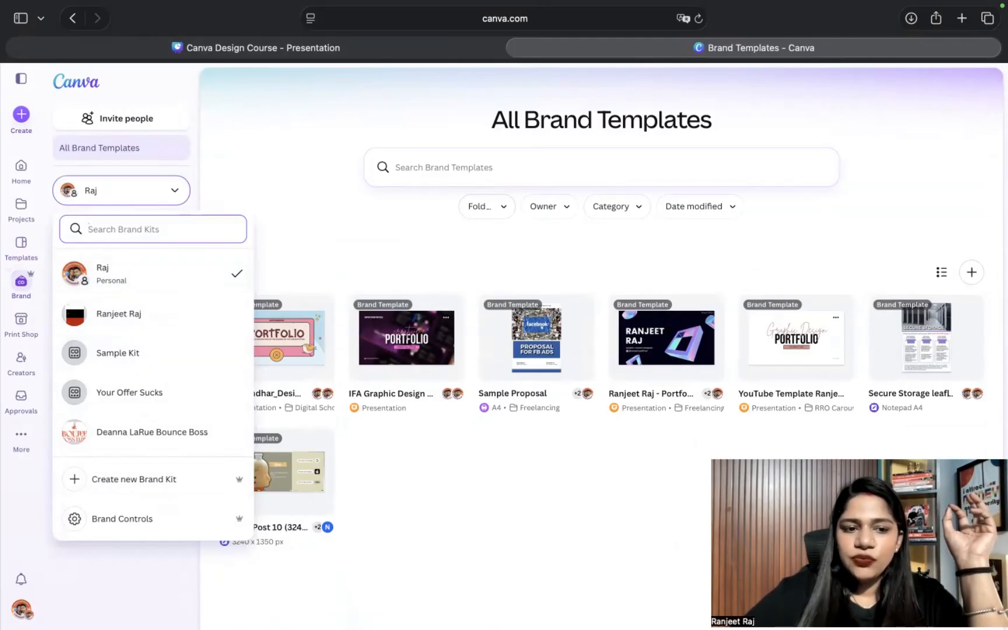
left_click(133, 282)
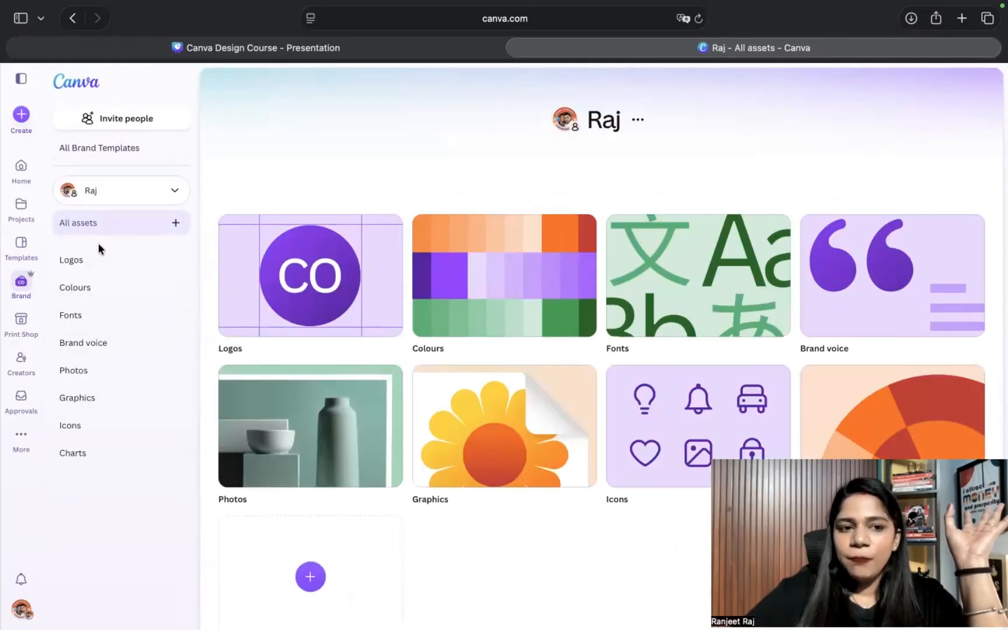
left_click(102, 285)
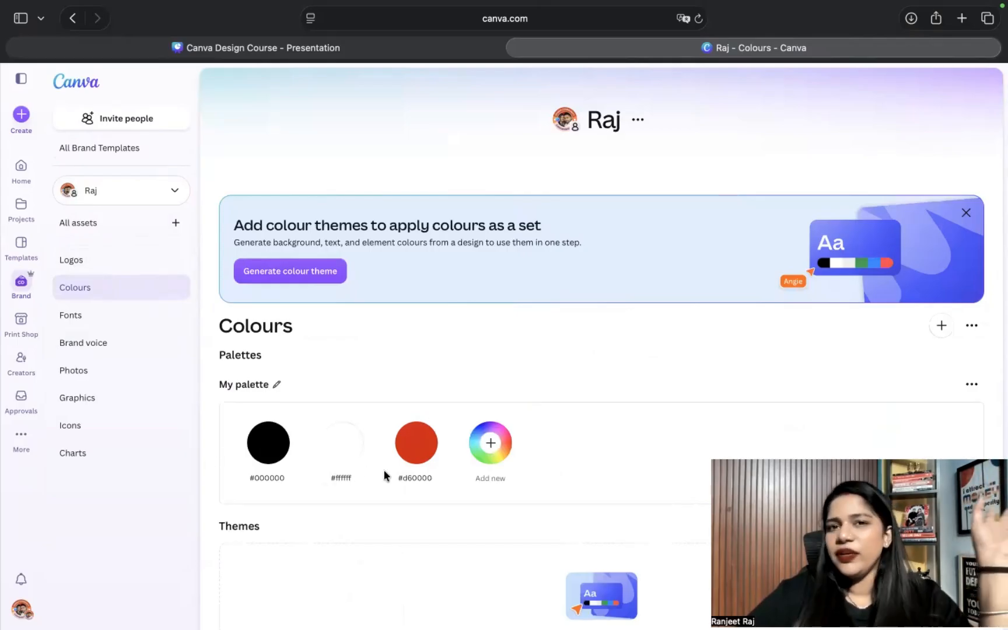
left_click(112, 267)
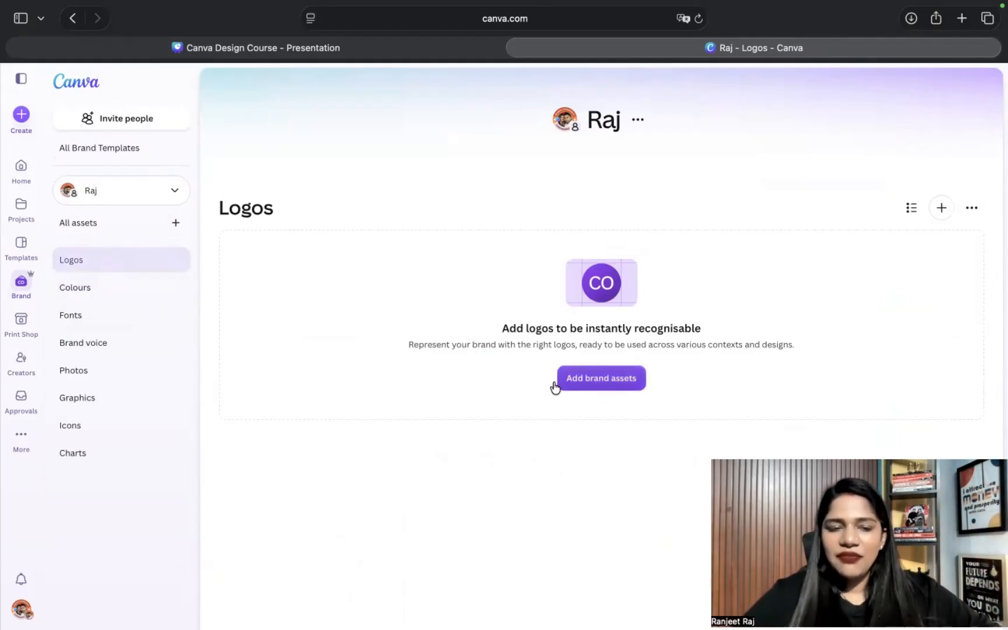
left_click(106, 290)
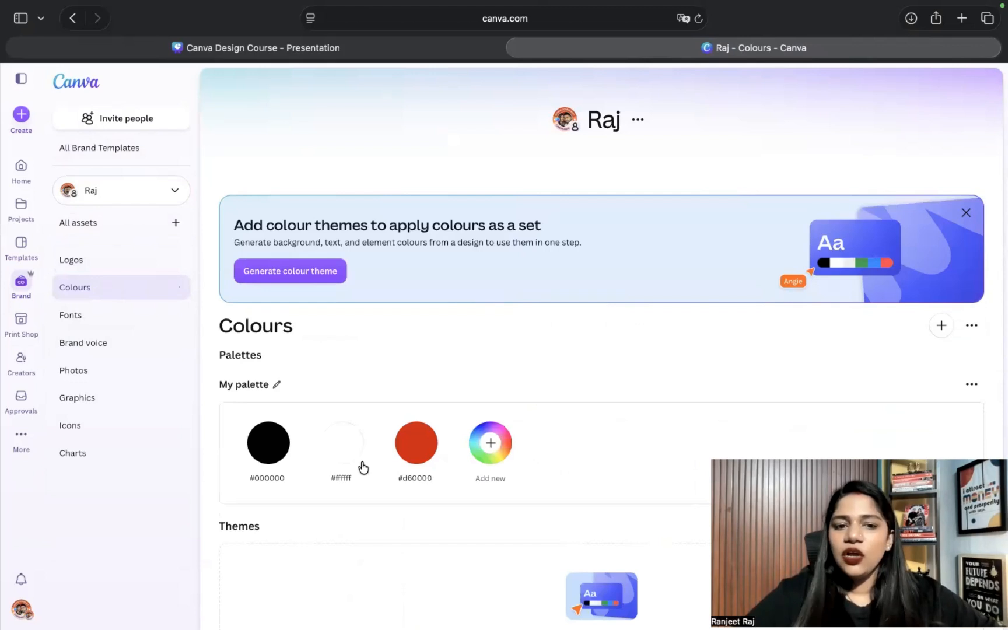
scroll(432, 498, "down", 4)
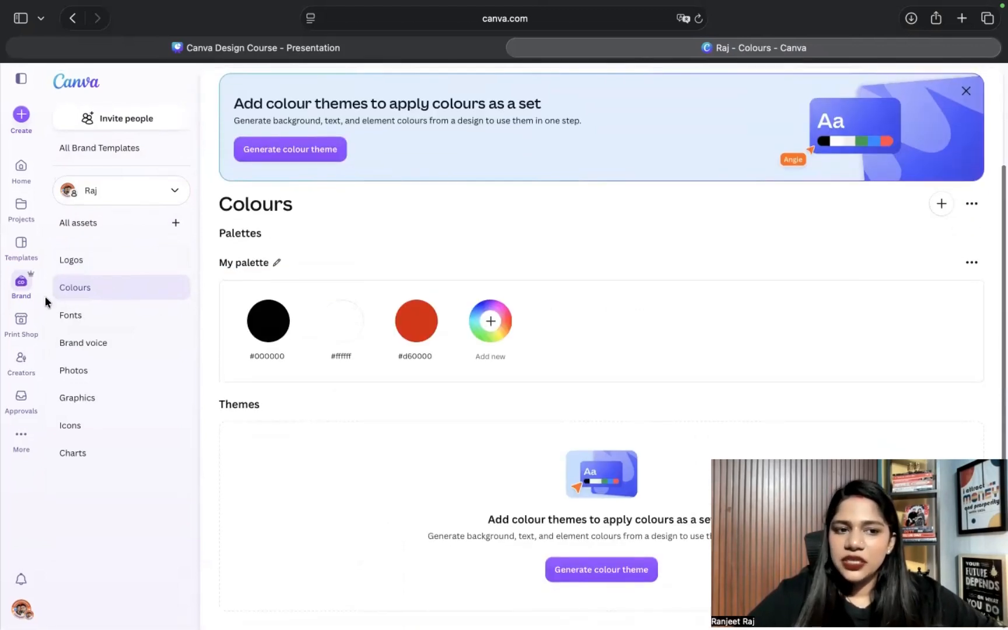
Step: Return to All Brand Templates, reselect the personal brand kit and review the colours in My palette
left_click(23, 286)
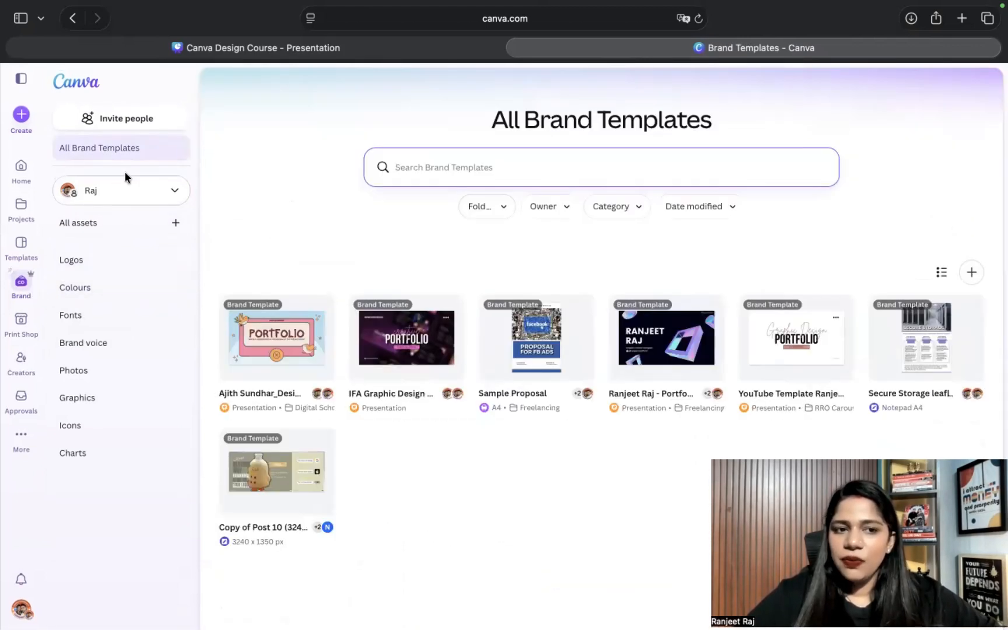
left_click(146, 194)
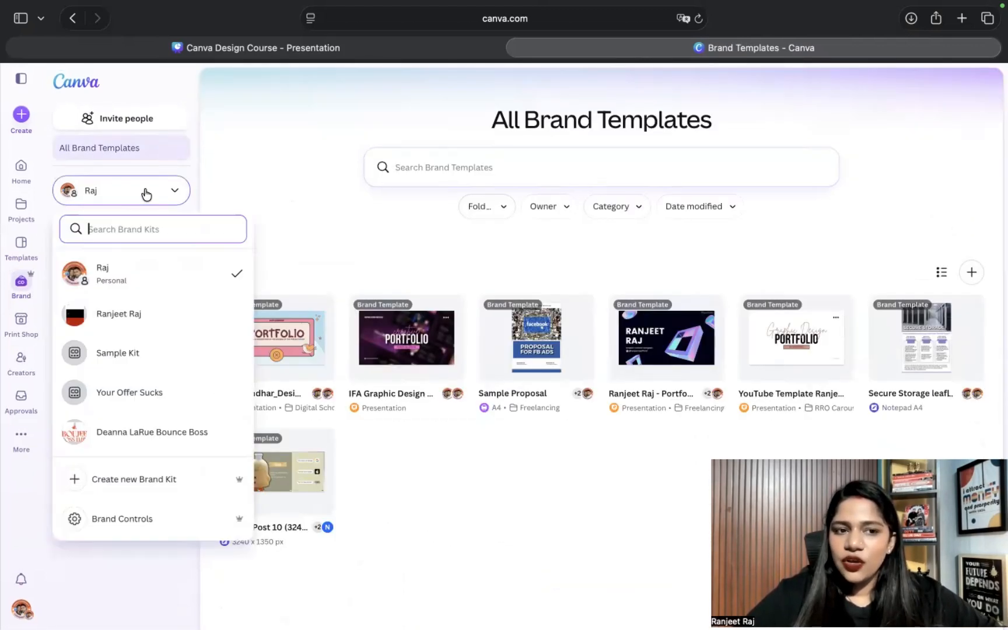
left_click(140, 289)
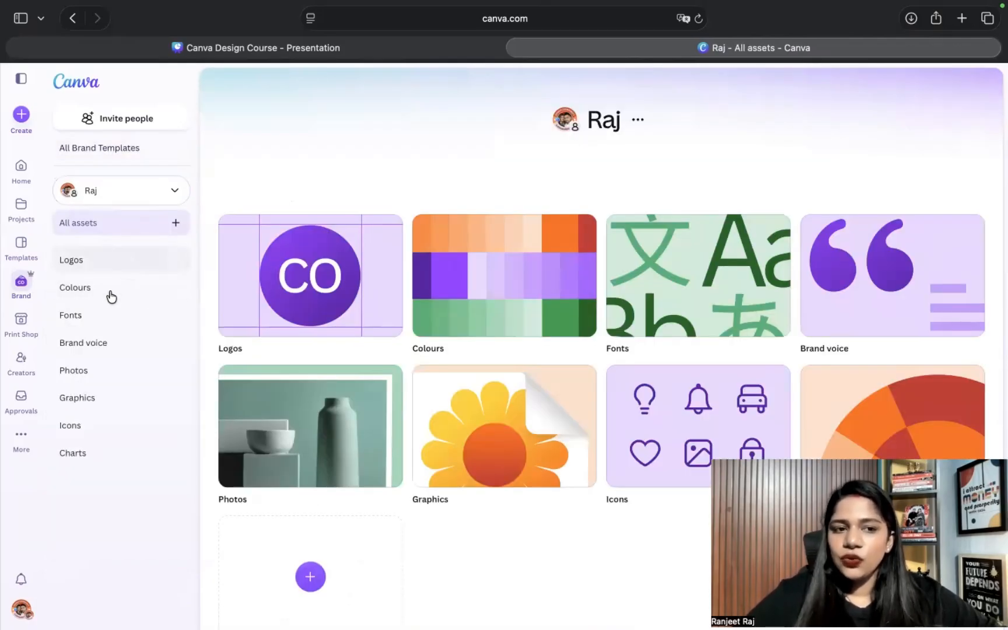
left_click(93, 292)
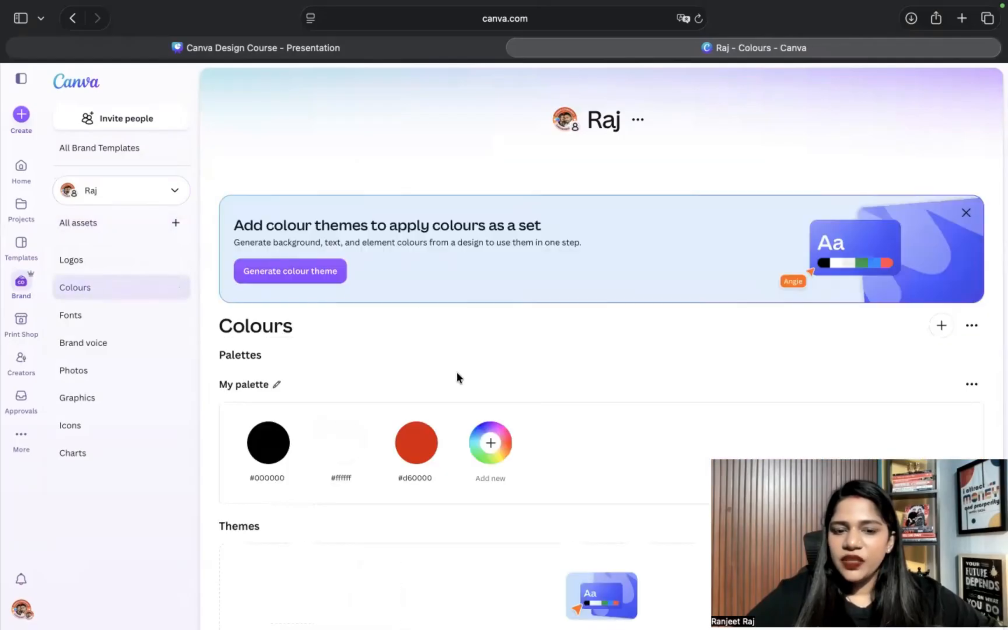
scroll(333, 473, "down", 3)
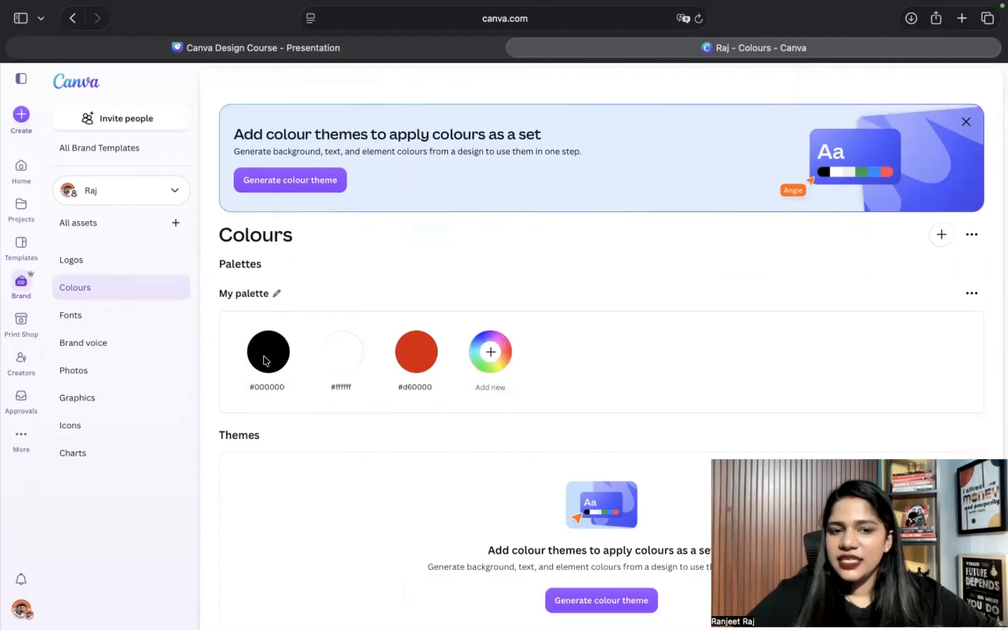
Step: Add a new colour to My palette and try to set its colour code to #000000
left_click(504, 364)
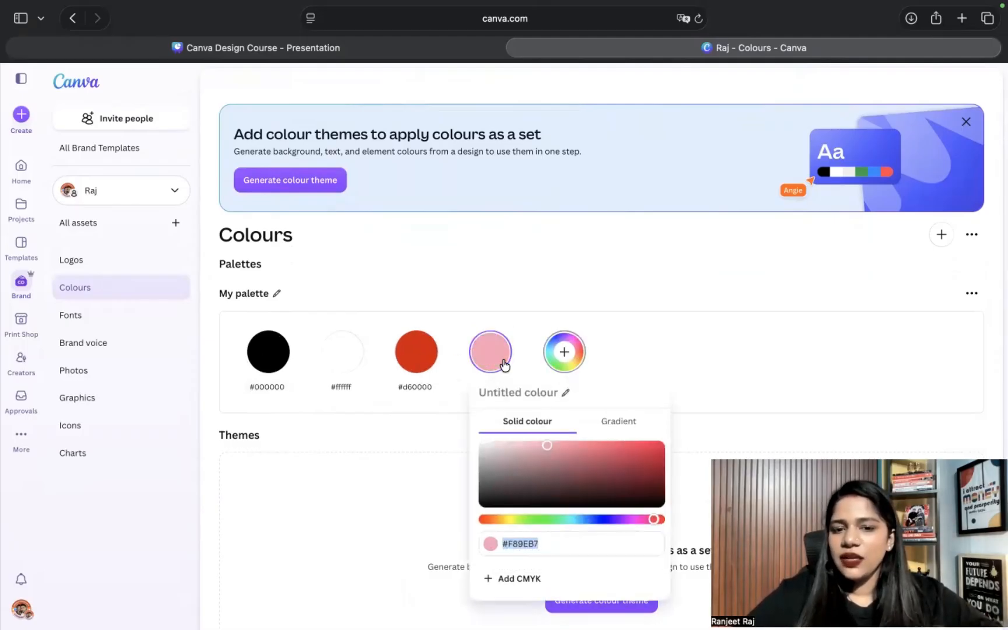
type("#00")
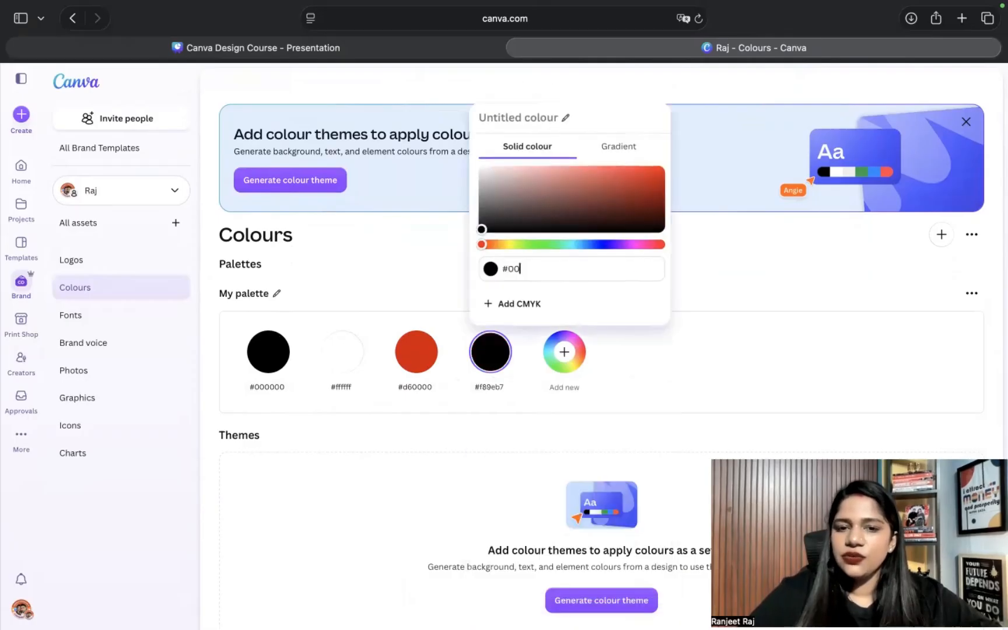
type("0000")
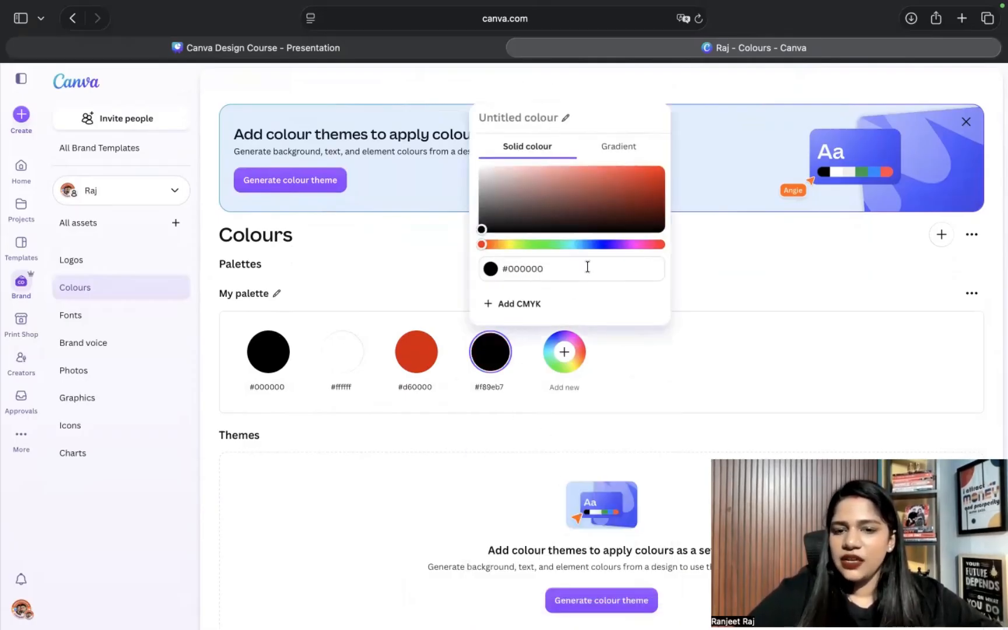
key("BackSpace")
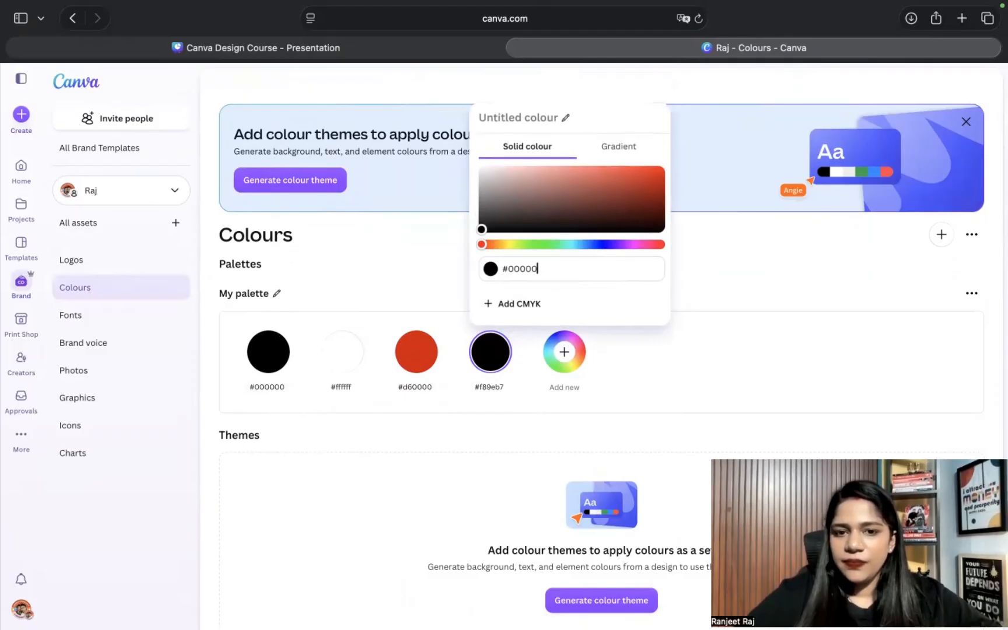
left_click(773, 285)
left_click(493, 353)
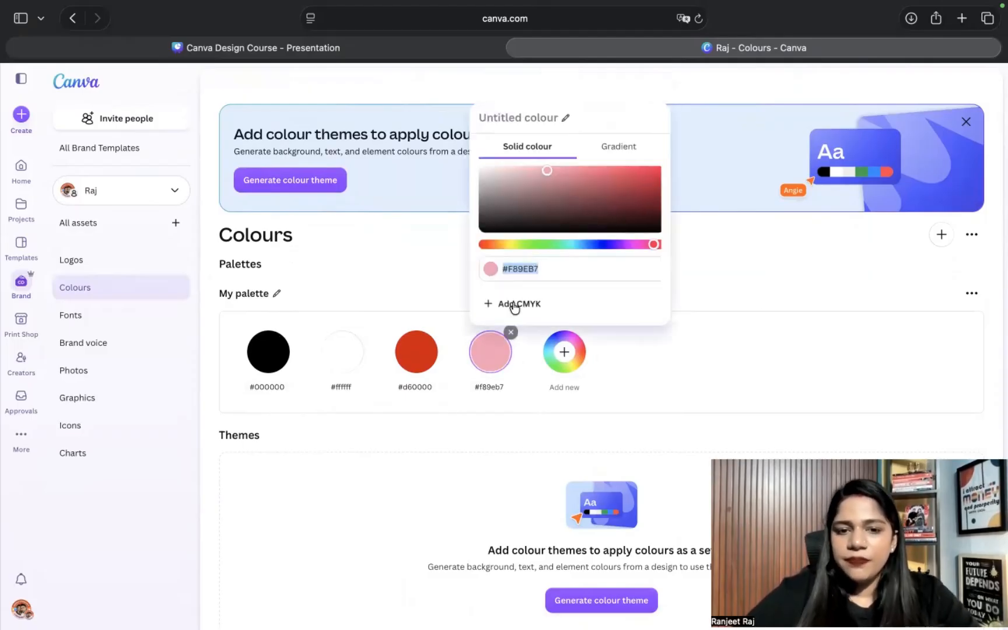
type("#000000")
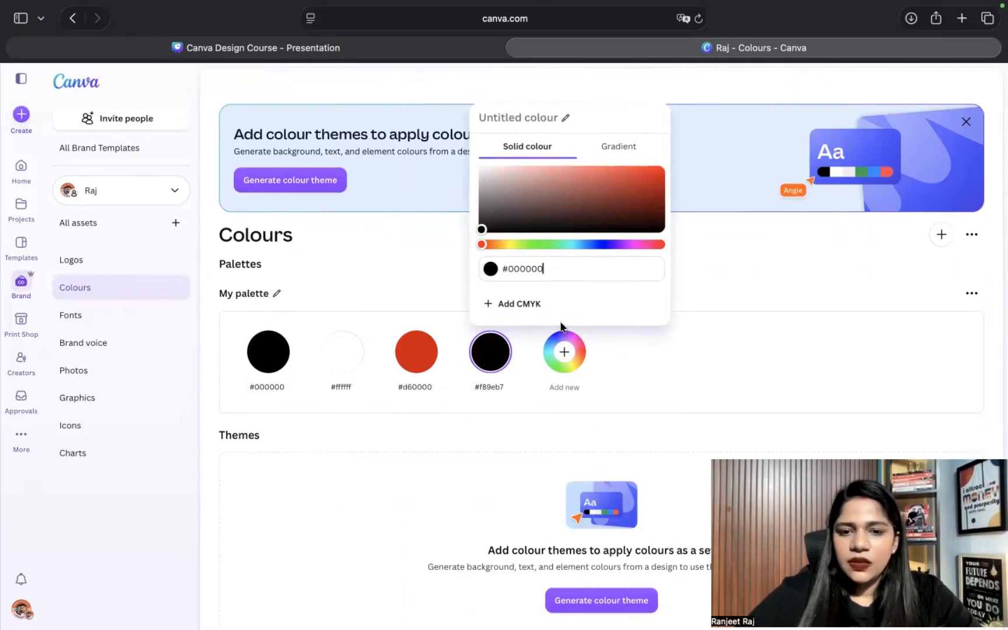
Step: Add another new colour to My palette and try again to set the pink swatch to #000000
left_click(566, 354)
left_click(509, 349)
left_click(554, 273)
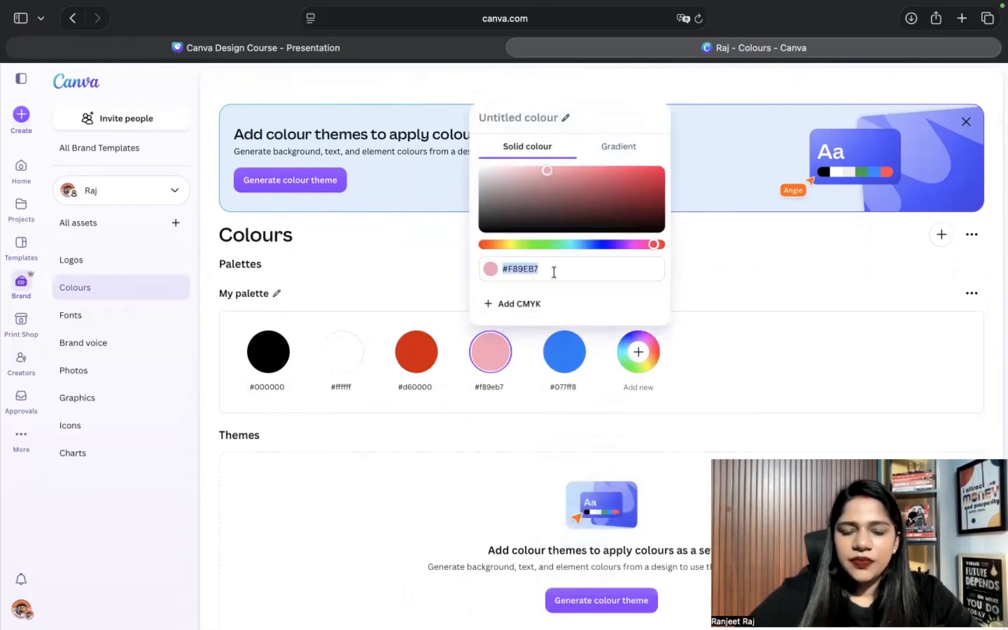
type("#000000")
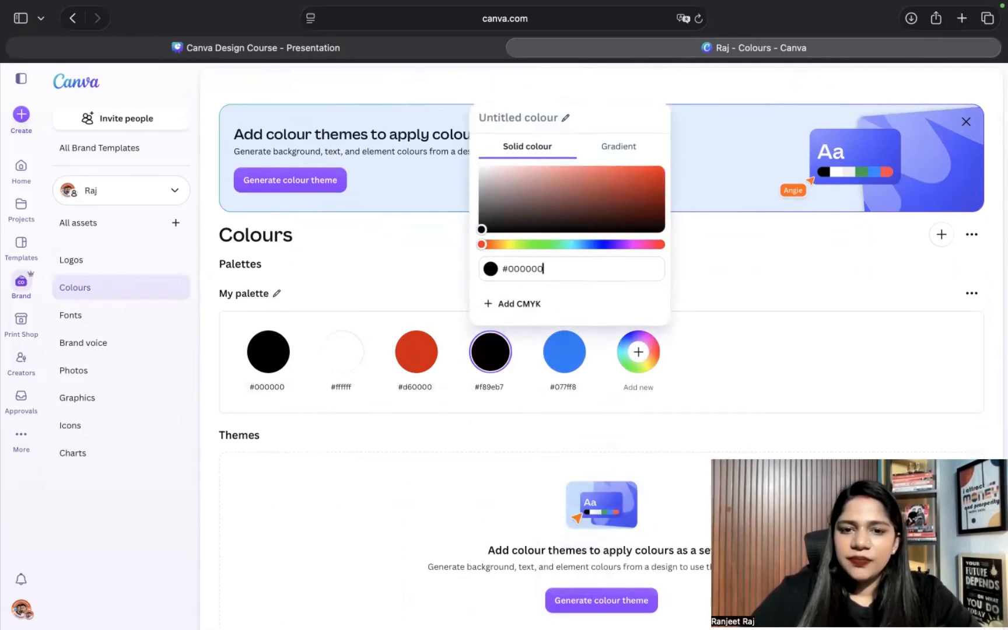
Step: Name the fourth palette colour Black and change its shade to #161616
left_click(491, 87)
type("Back")
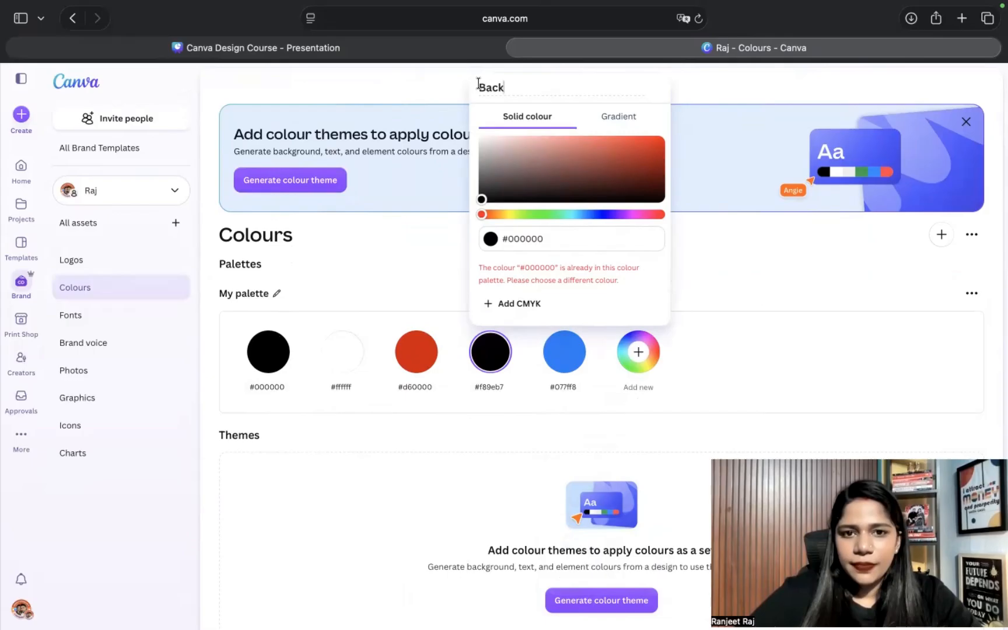
type("l")
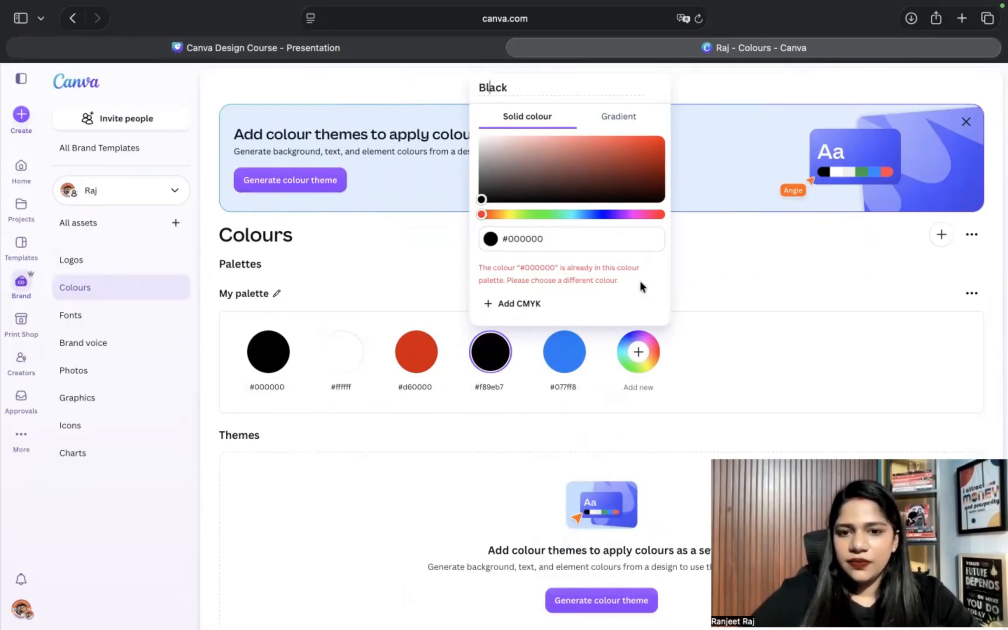
key("Return")
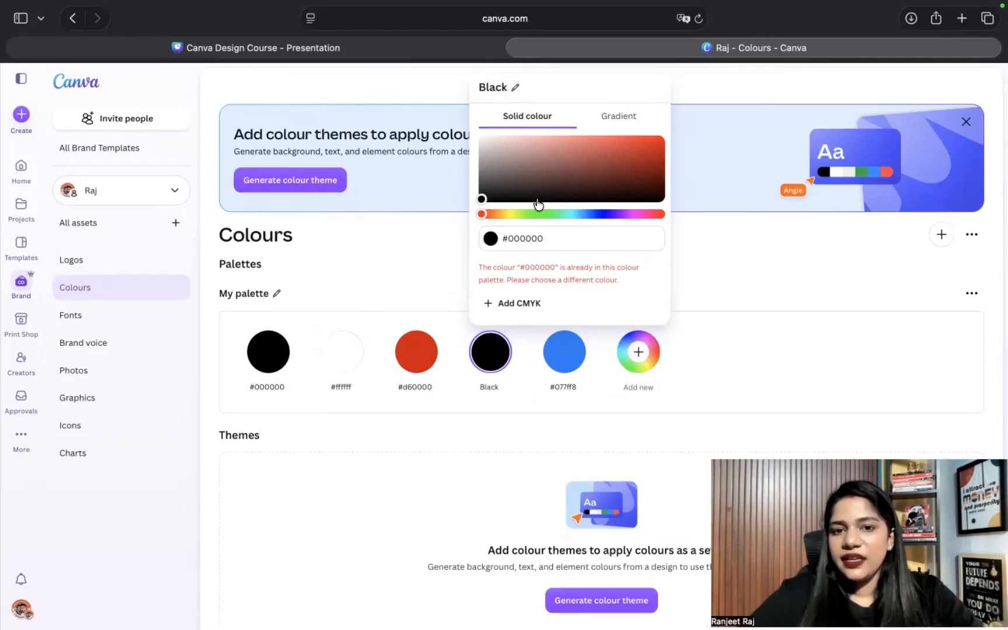
left_click_drag(483, 199, 467, 229)
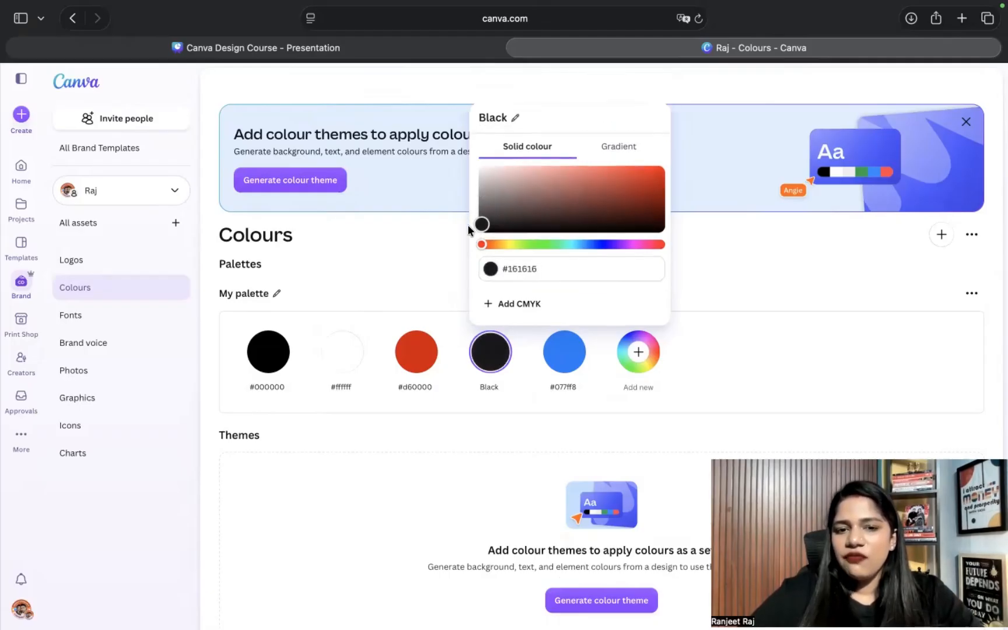
left_click(697, 302)
Step: Set the blue swatch in My palette to the colour code #786F66
left_click(559, 343)
left_click(614, 543)
double_click(612, 541)
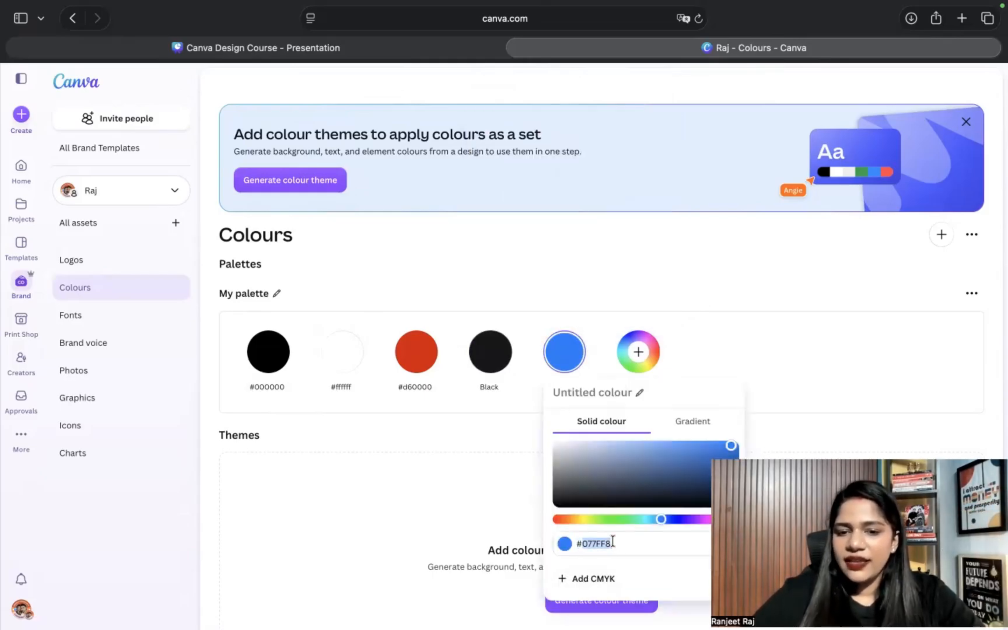
type("786F")
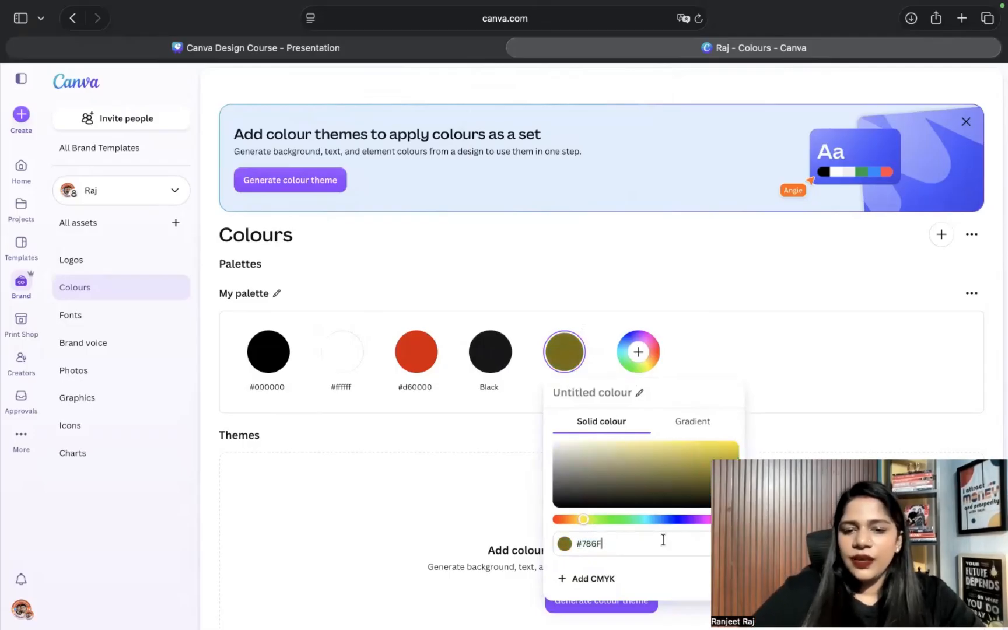
type("66")
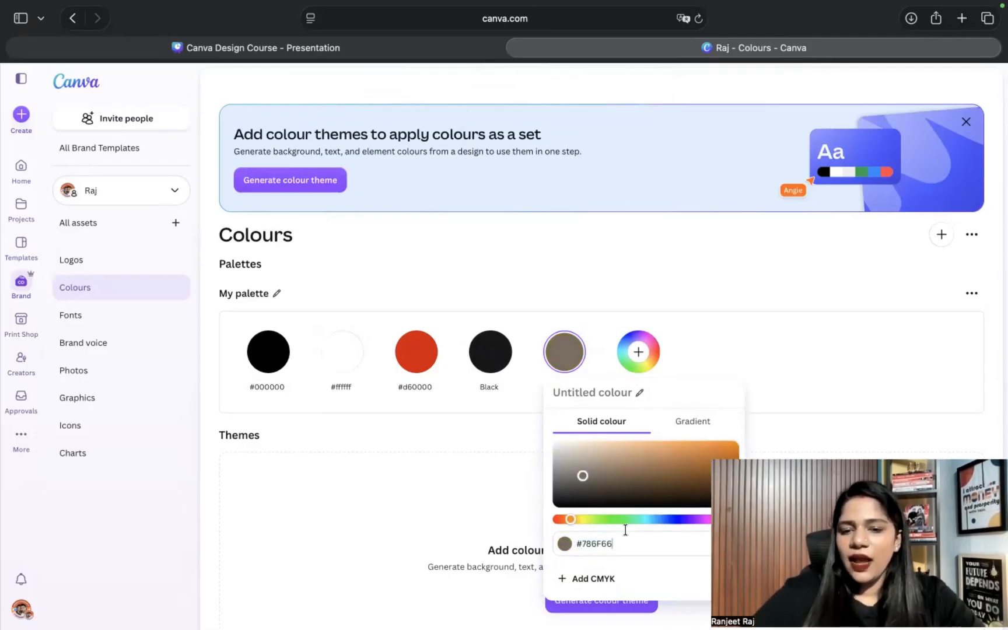
left_click(831, 383)
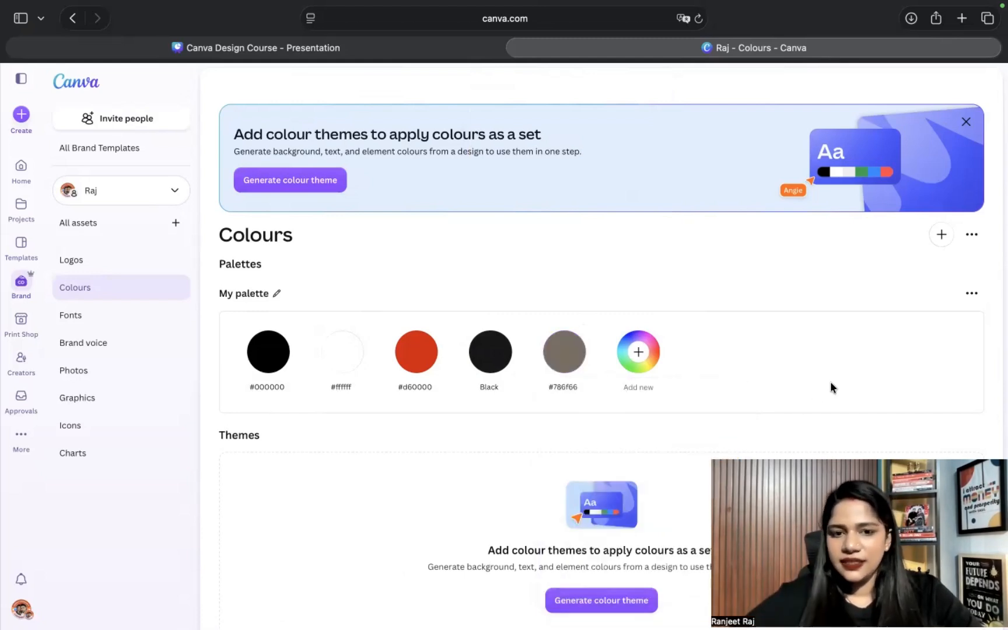
Step: Remove the added Black and #786f66 colours from My palette
left_click(490, 351)
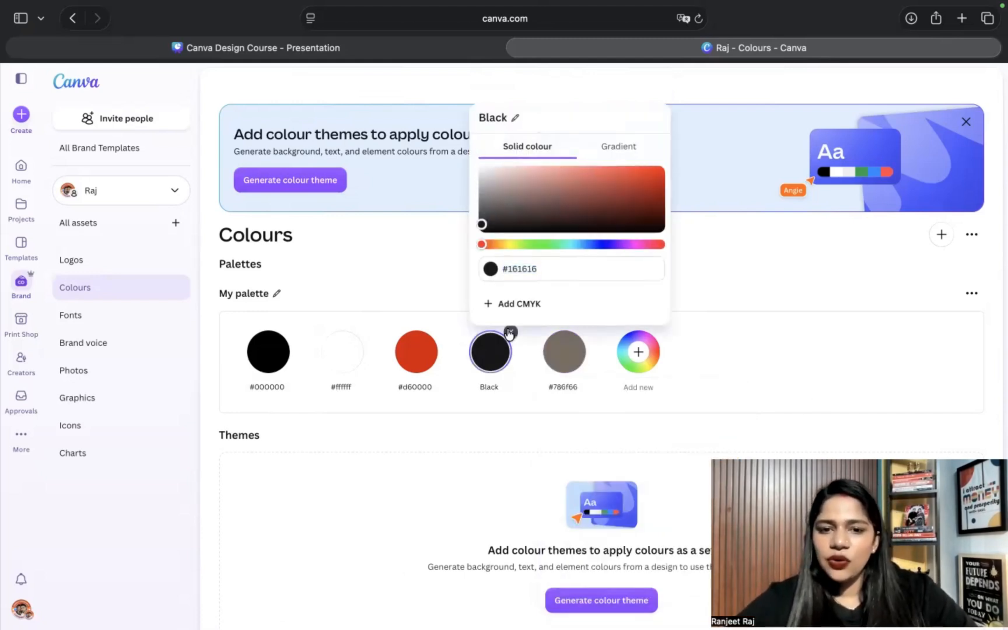
left_click(511, 331)
left_click(503, 338)
left_click(511, 331)
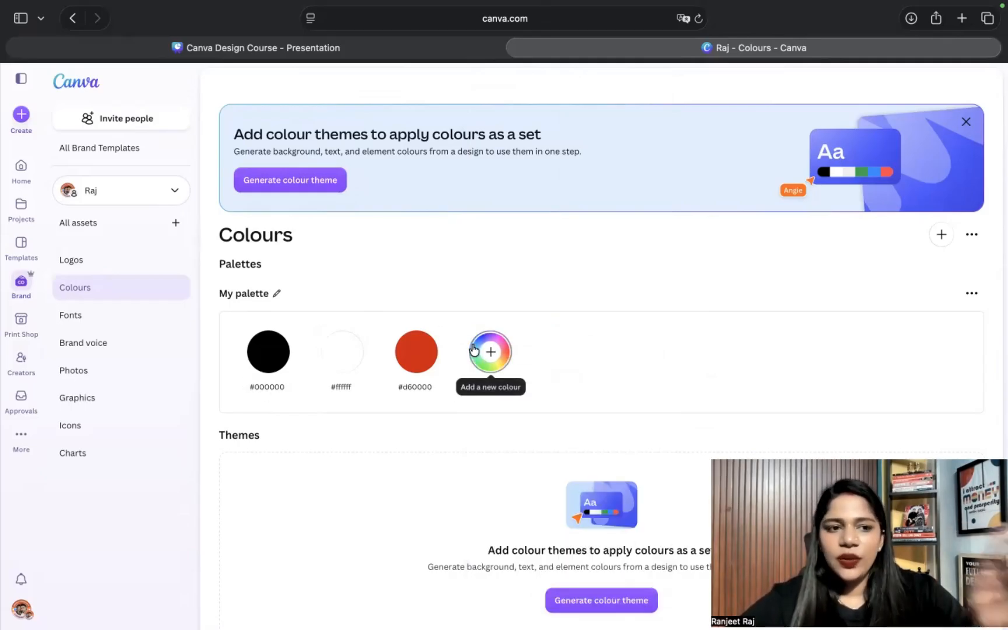
Step: Look through the brand kit's Fonts, Brand voice, Photos, Graphics, Icons and Charts sections
left_click(106, 318)
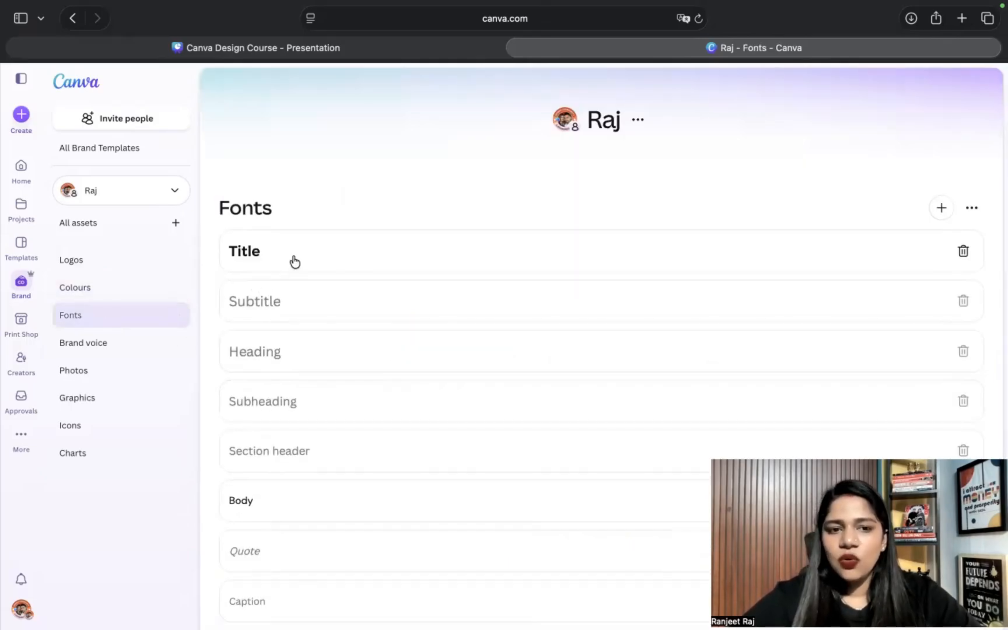
left_click(84, 350)
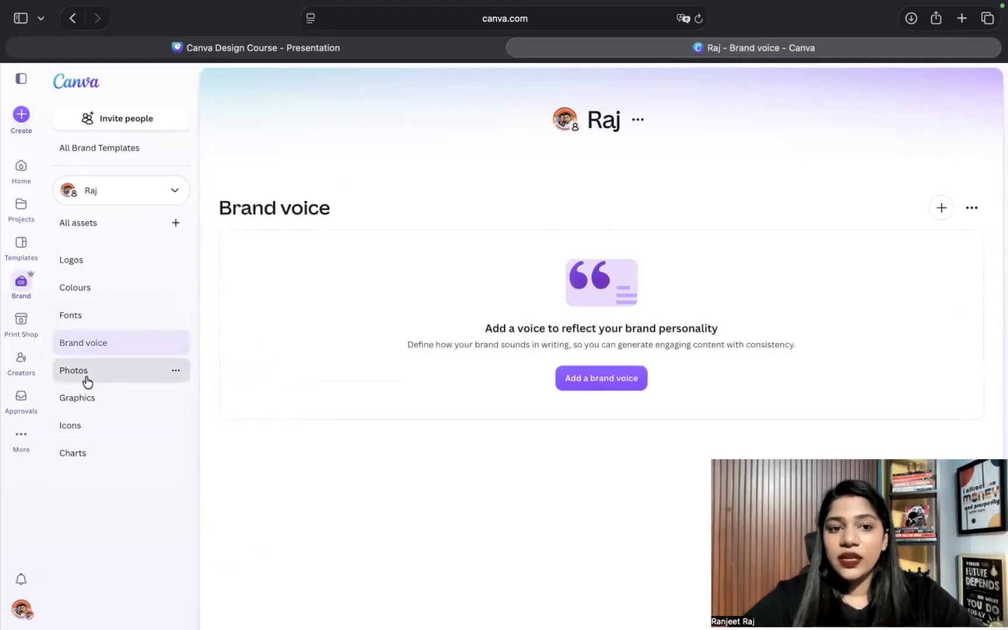
left_click(87, 382)
left_click(87, 399)
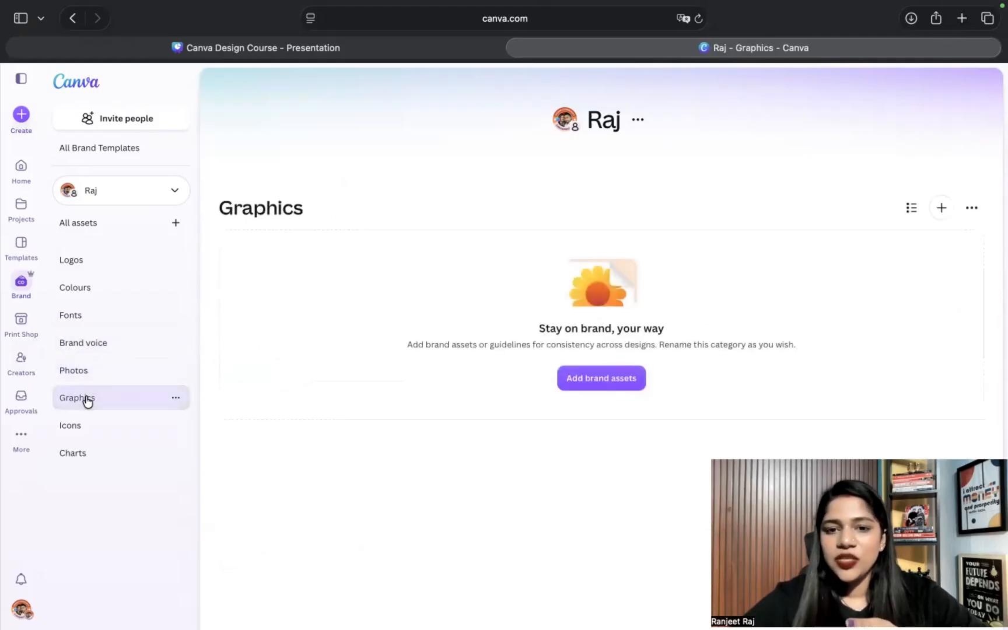
left_click(76, 433)
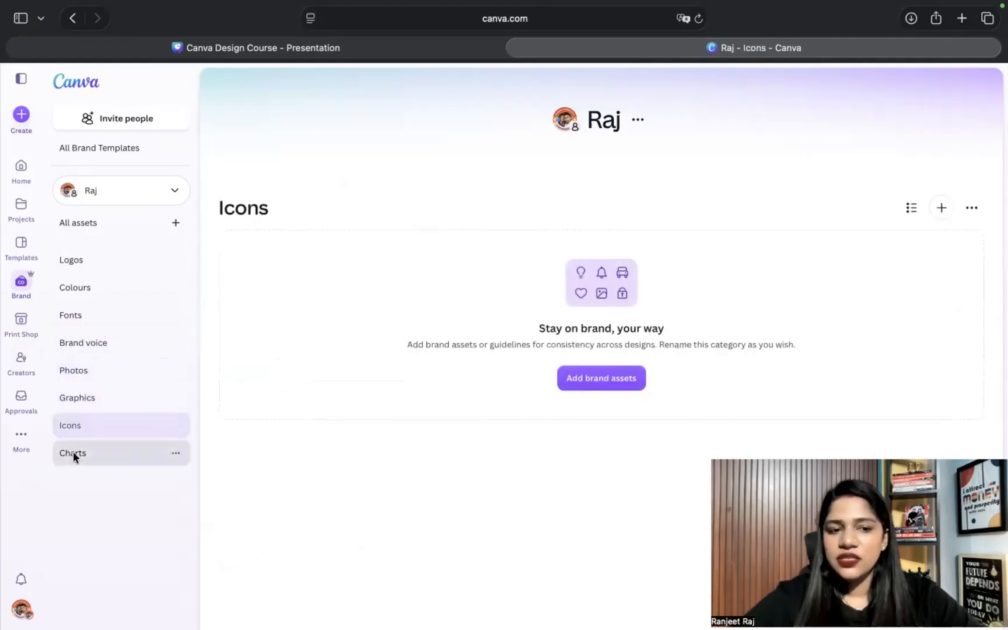
left_click(73, 452)
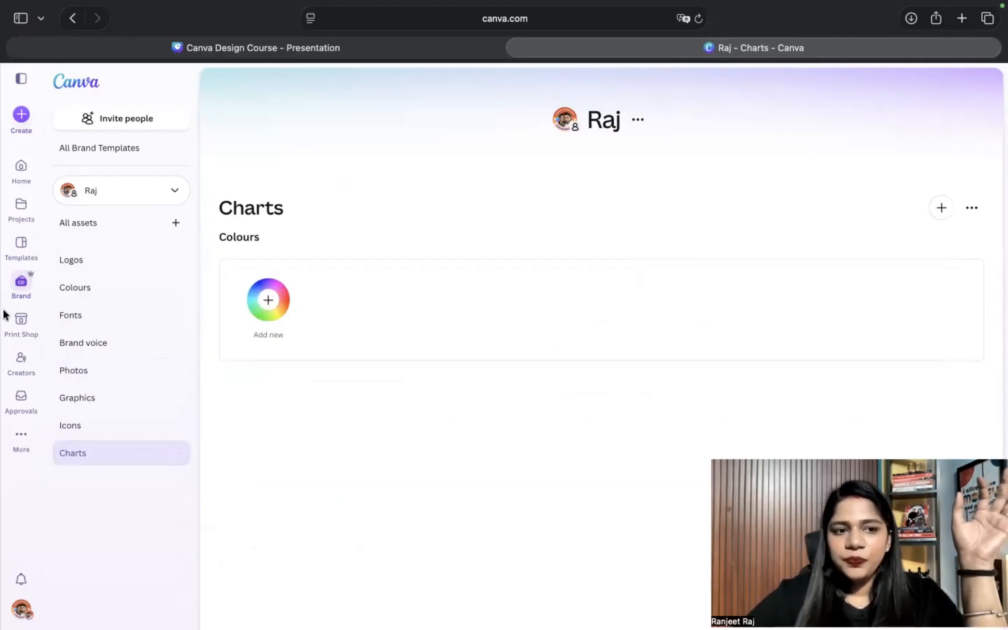
Step: Browse the Print Shop's suggested products and range, and open the Creators area's Inspiration page
left_click(24, 324)
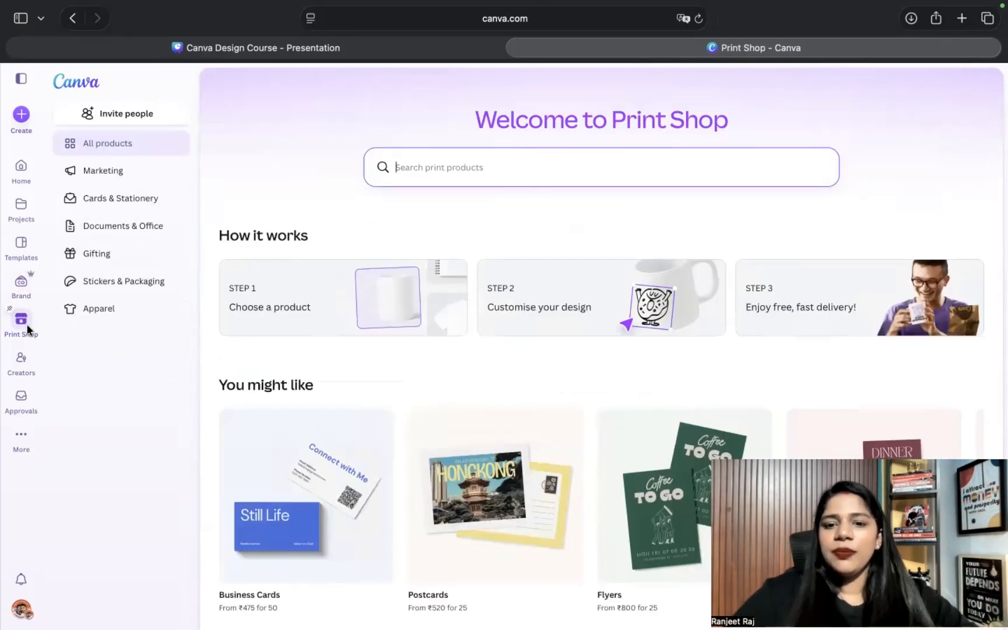
scroll(462, 415, "down", 3)
scroll(461, 415, "down", 1)
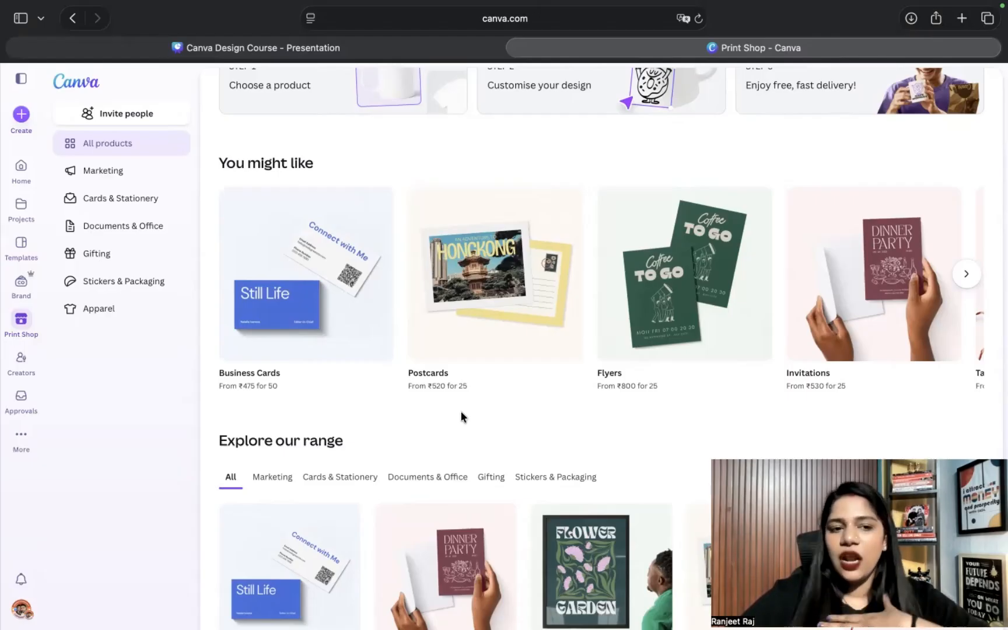
scroll(791, 415, "up", 5)
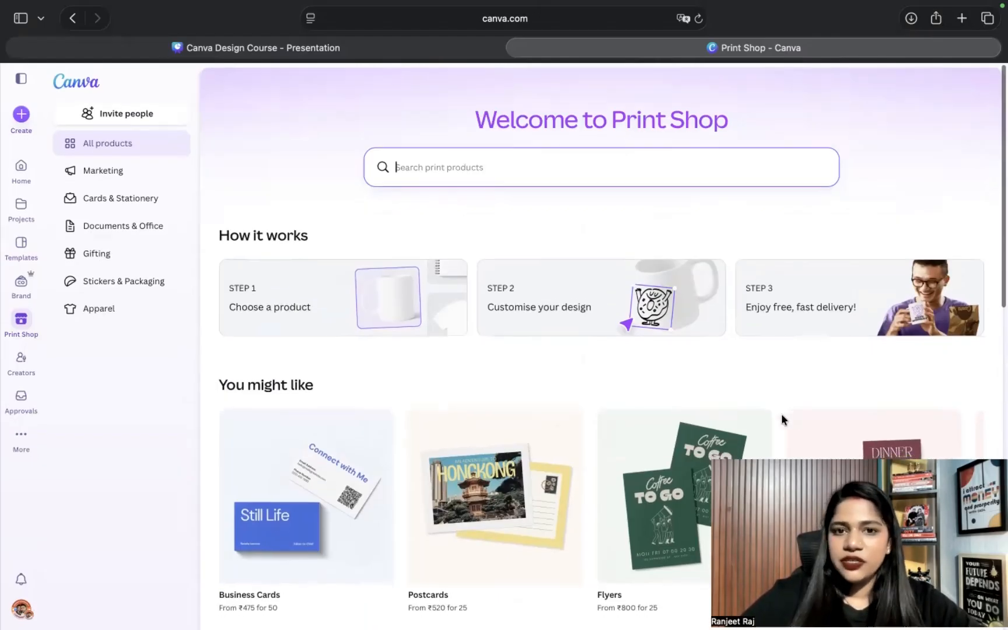
left_click(20, 363)
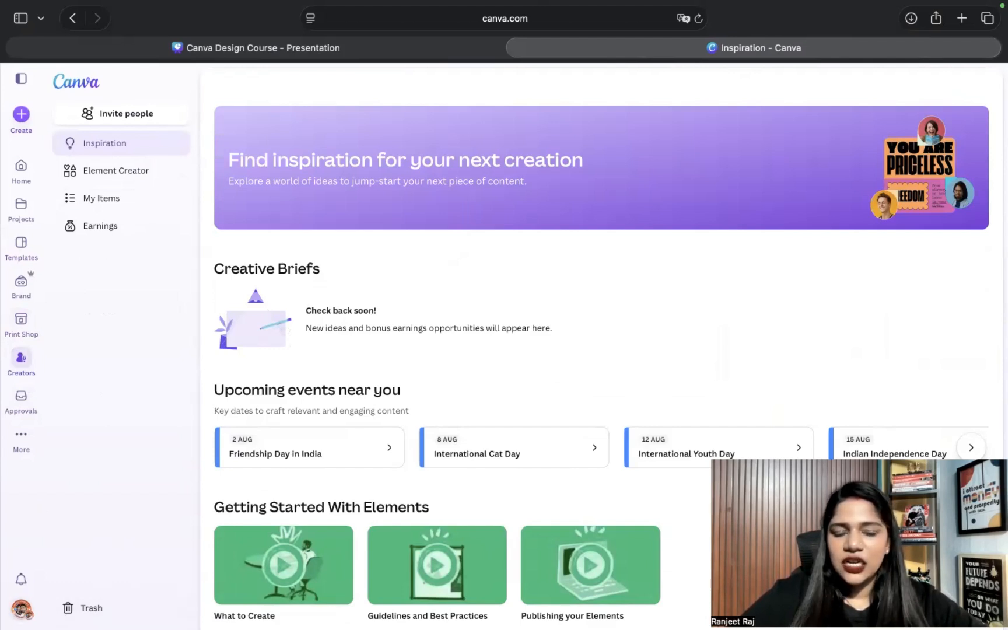
Step: Switch the account's theme to Dark and back to Light, and close the account options
left_click(21, 609)
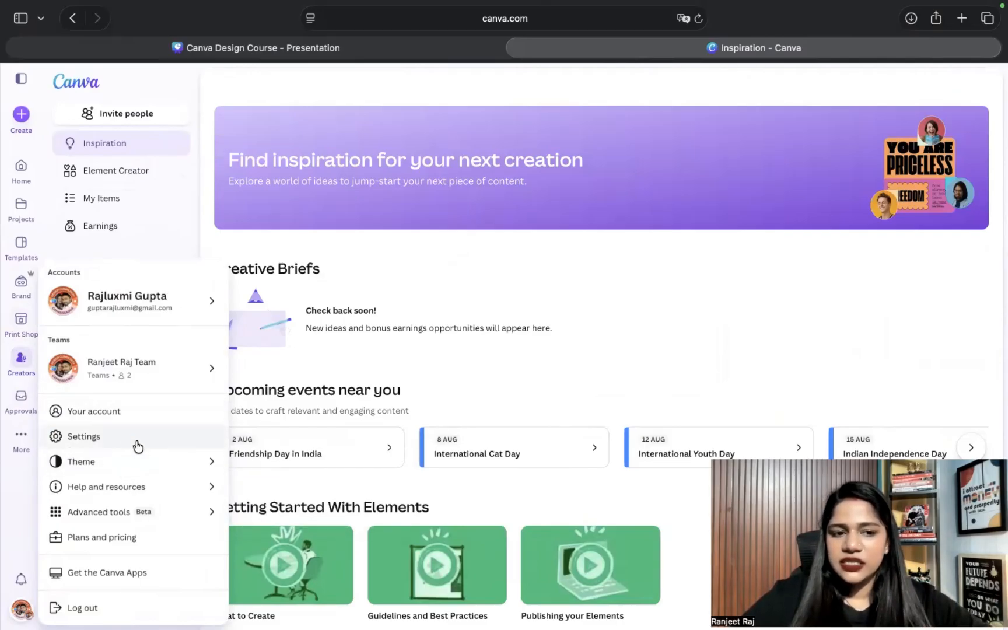
mouse_move(191, 468)
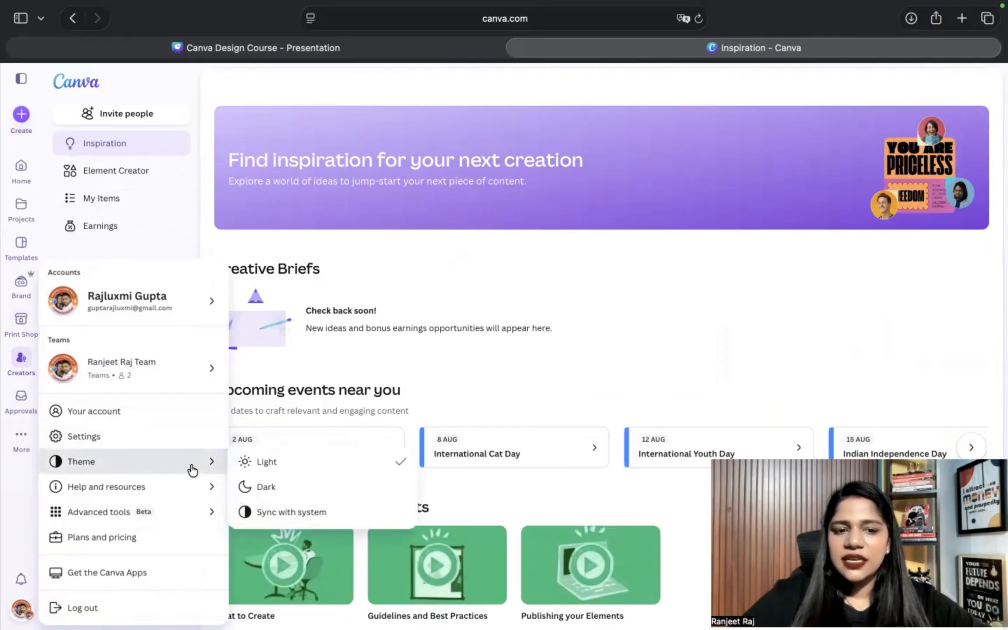
left_click(276, 487)
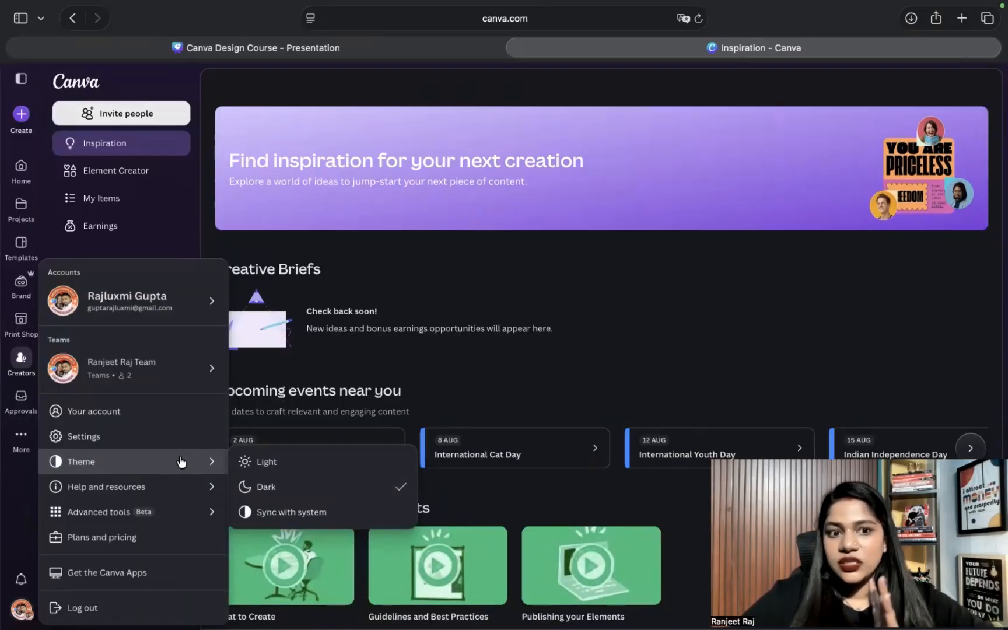
left_click(298, 461)
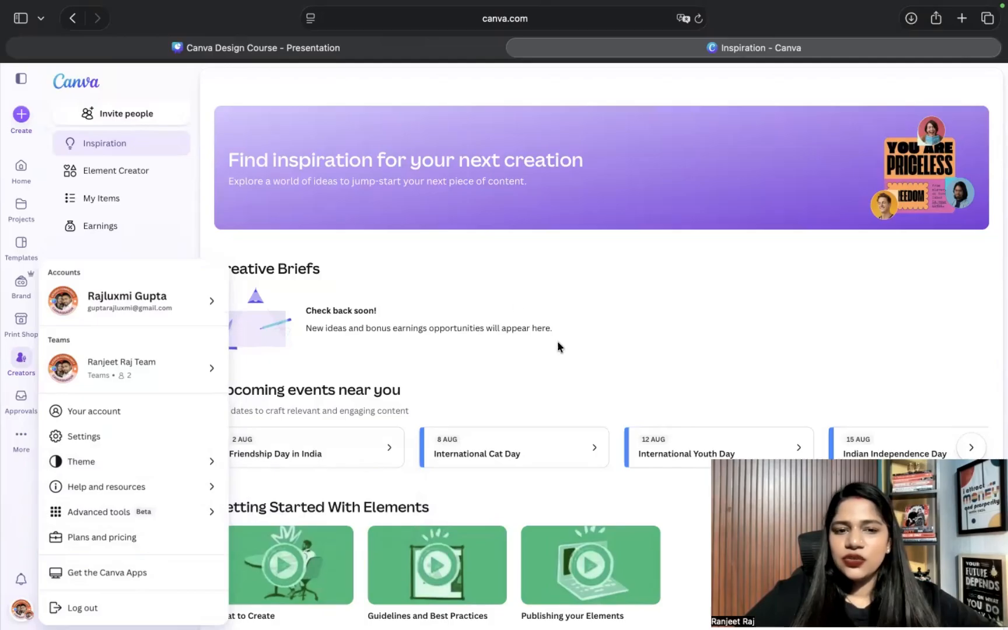
left_click(575, 357)
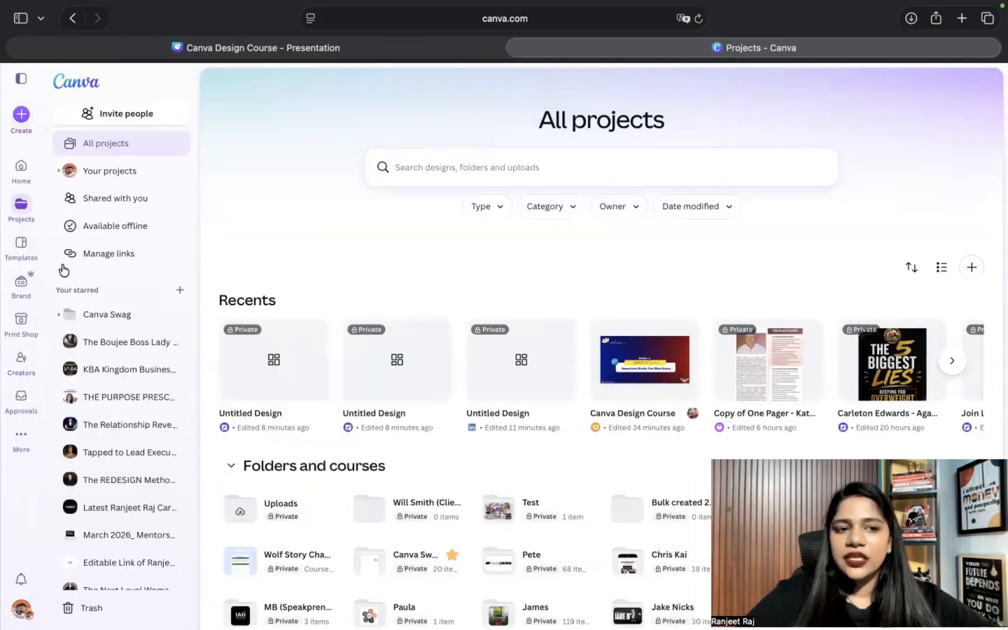
Step: Search the Templates area for youtube thumbnail using the suggested search
left_click(23, 245)
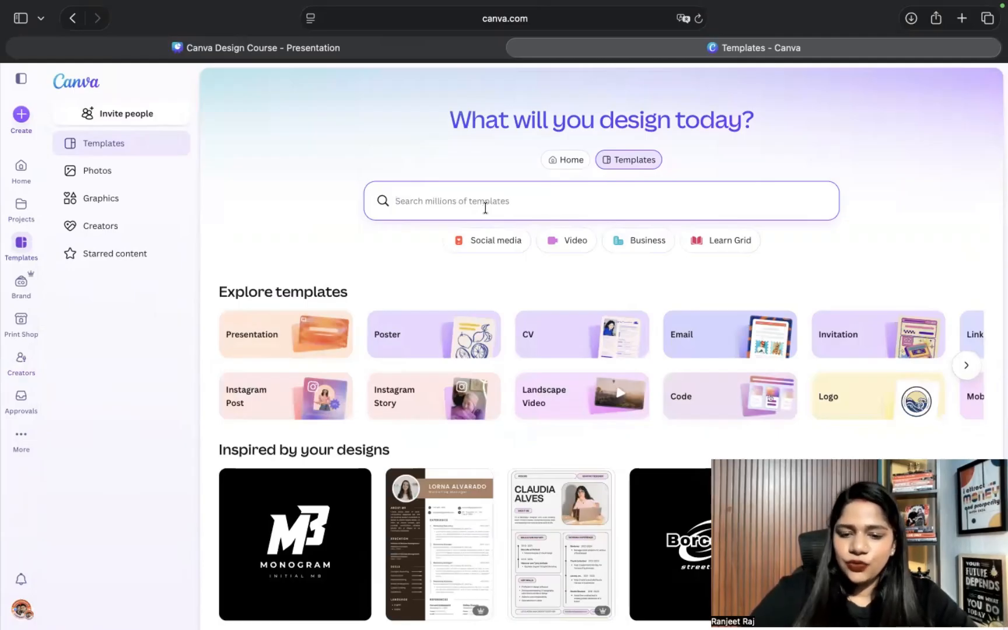
type("youtube")
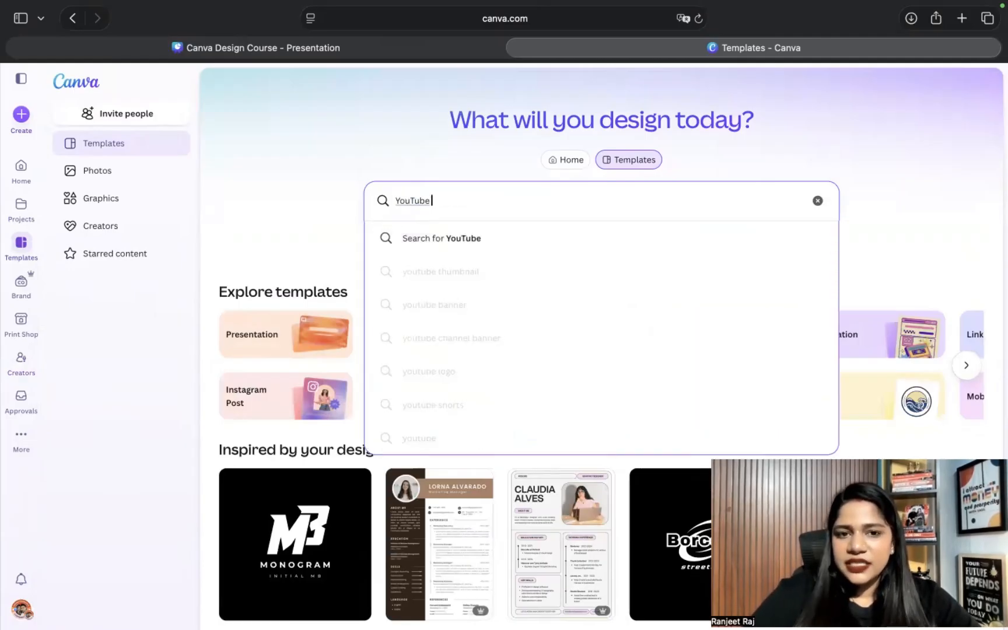
left_click(474, 277)
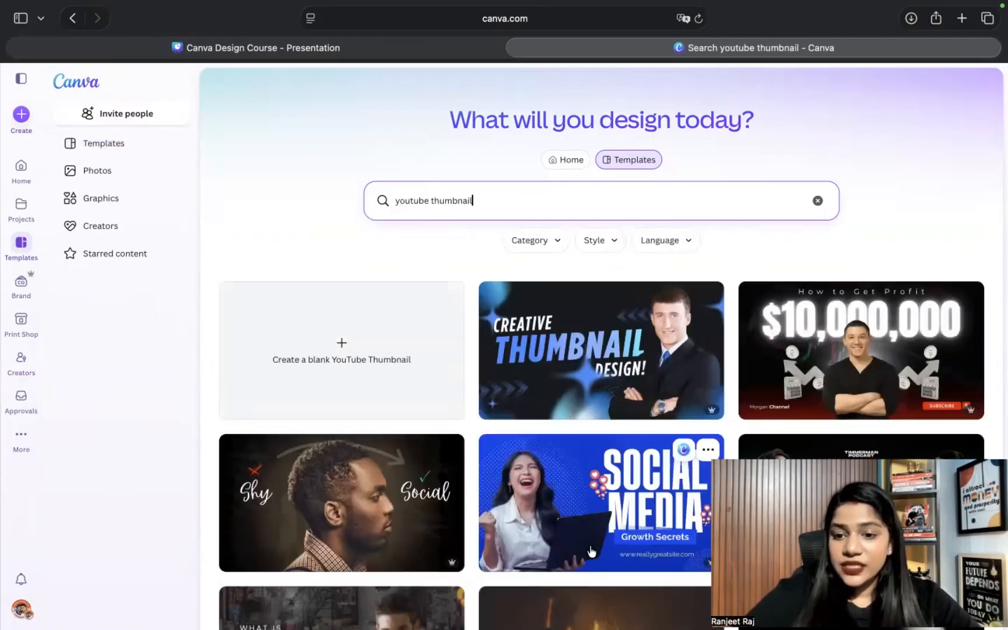
Step: Browse the YouTube thumbnail template results
scroll(591, 551, "down", 10)
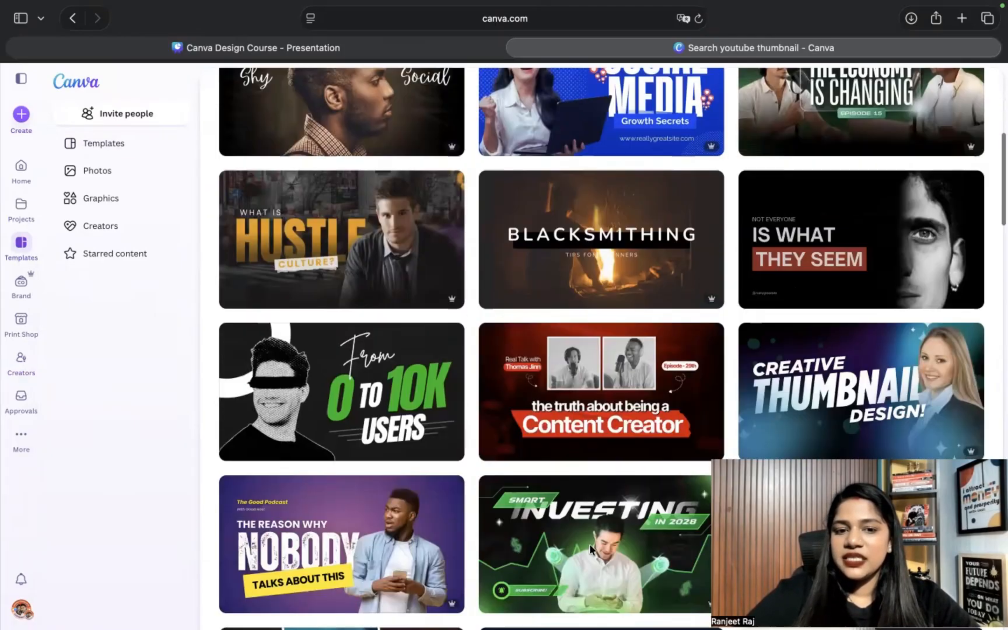
scroll(591, 549, "down", 6)
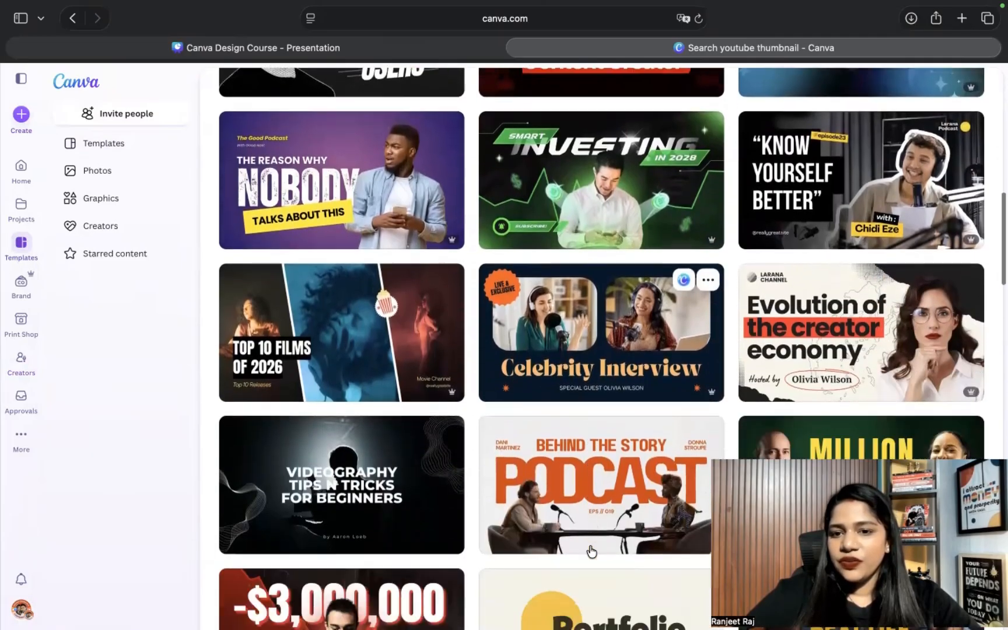
scroll(590, 544, "down", 4)
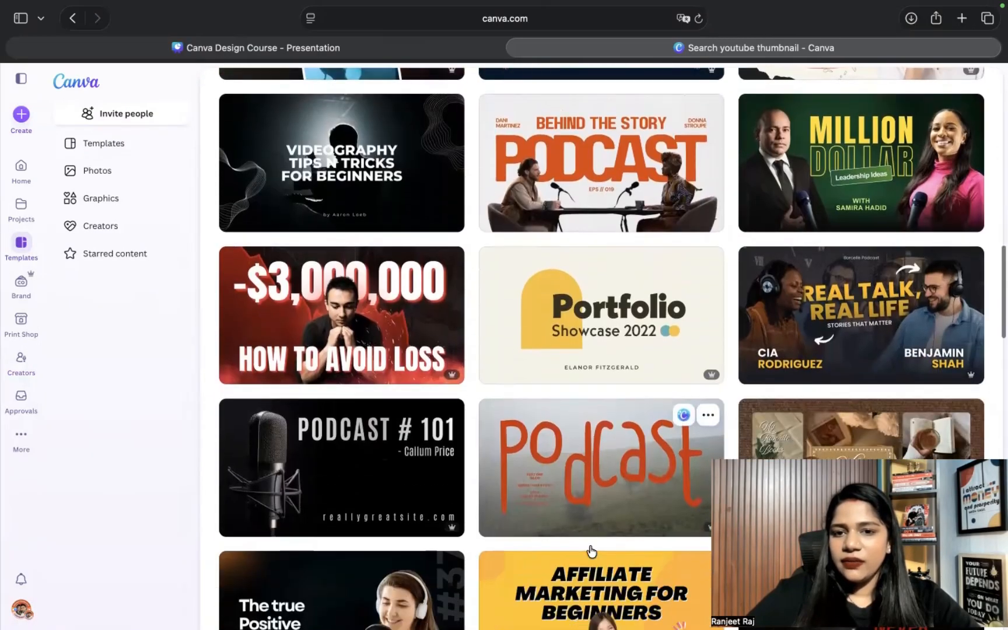
scroll(589, 548, "down", 12)
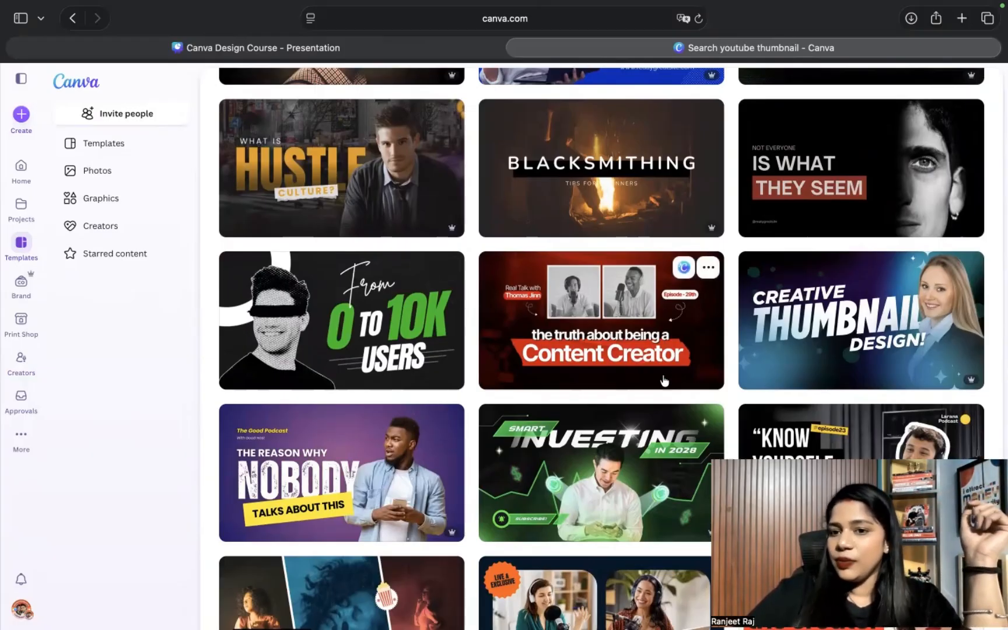
scroll(662, 358, "down", 10)
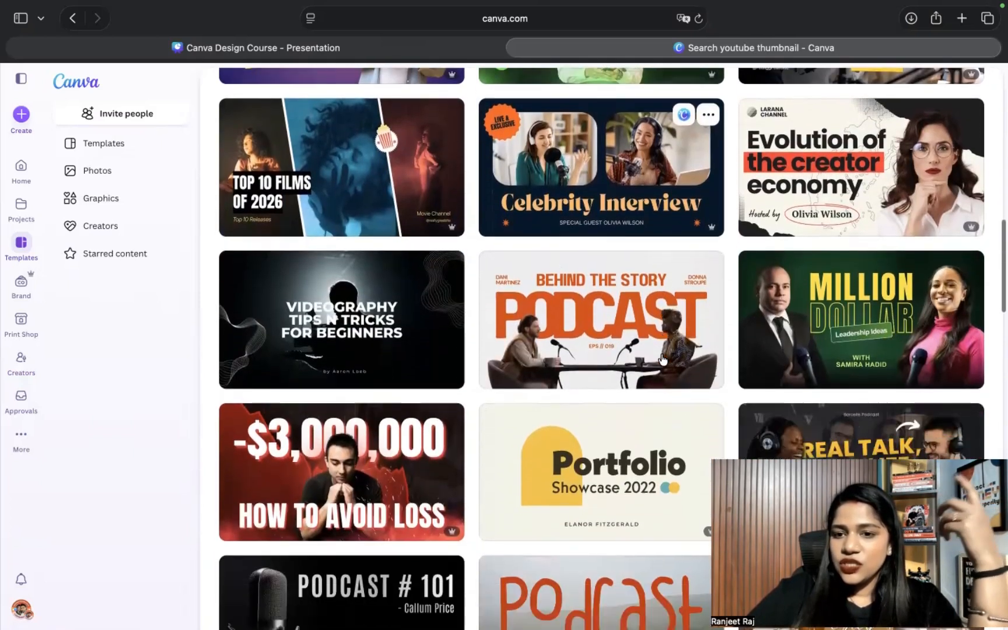
scroll(663, 360, "down", 3)
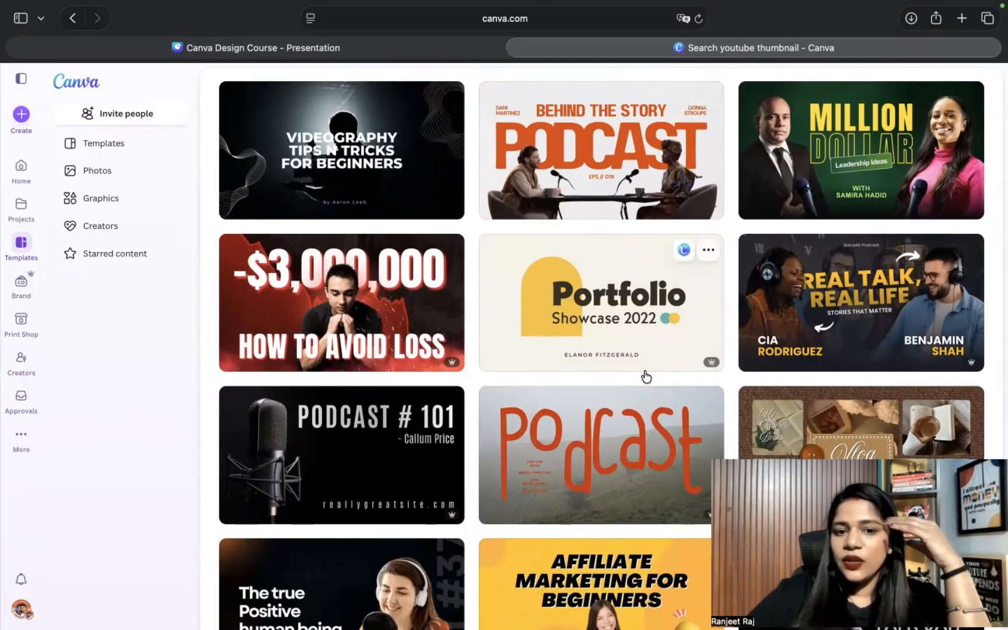
scroll(646, 376, "down", 10)
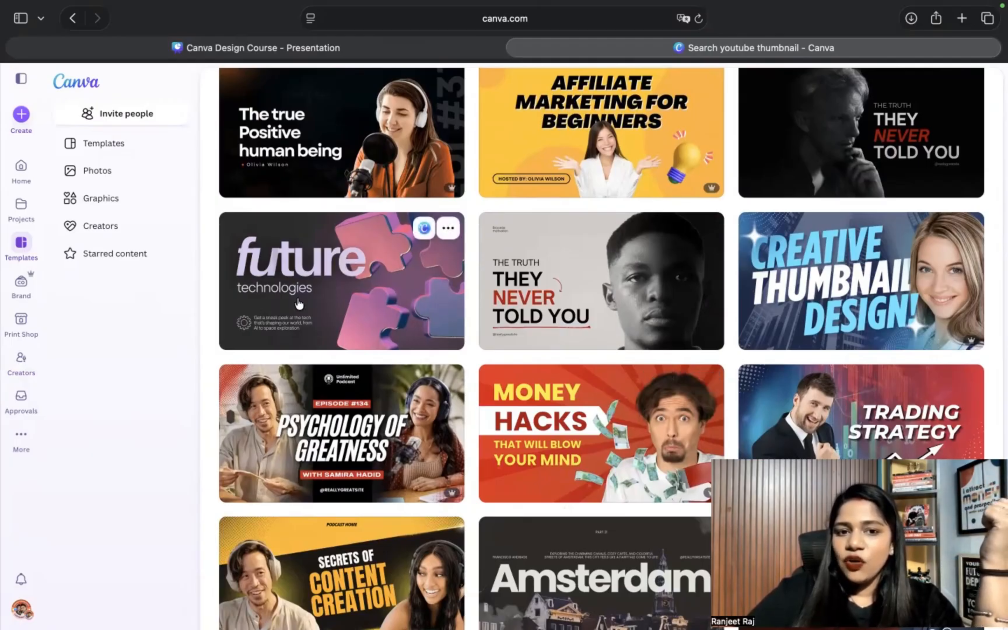
Step: Preview the future technologies thumbnail template and look through the similar designs suggested for it
left_click(360, 291)
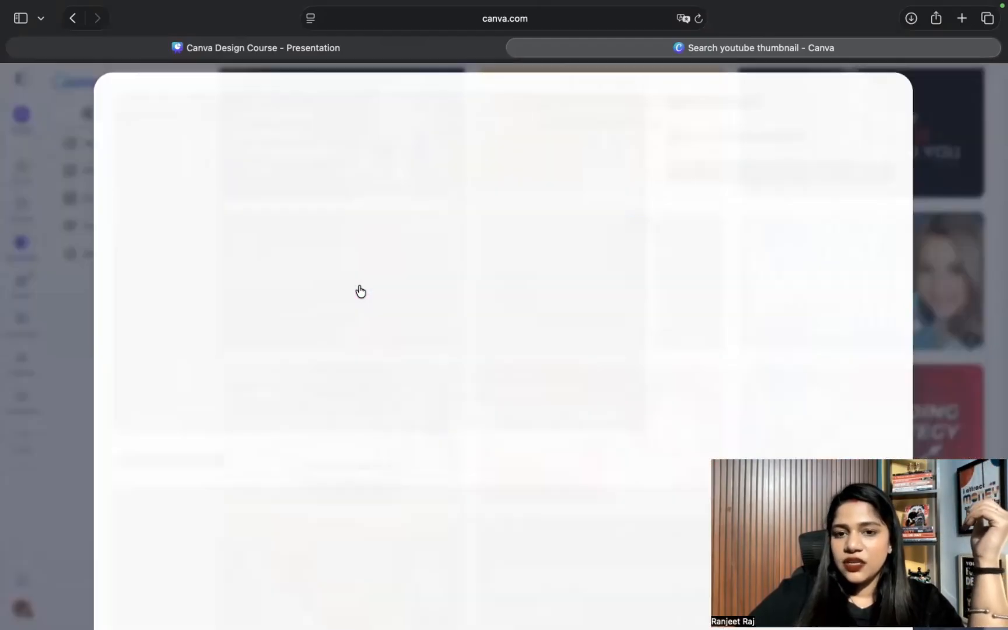
scroll(447, 465, "down", 5)
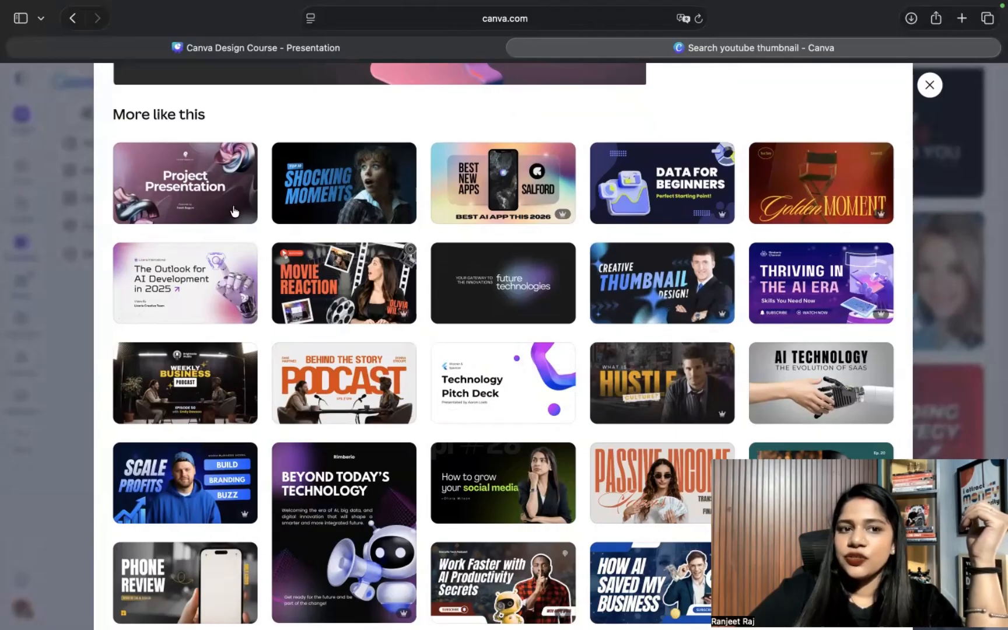
scroll(133, 215, "up", 5)
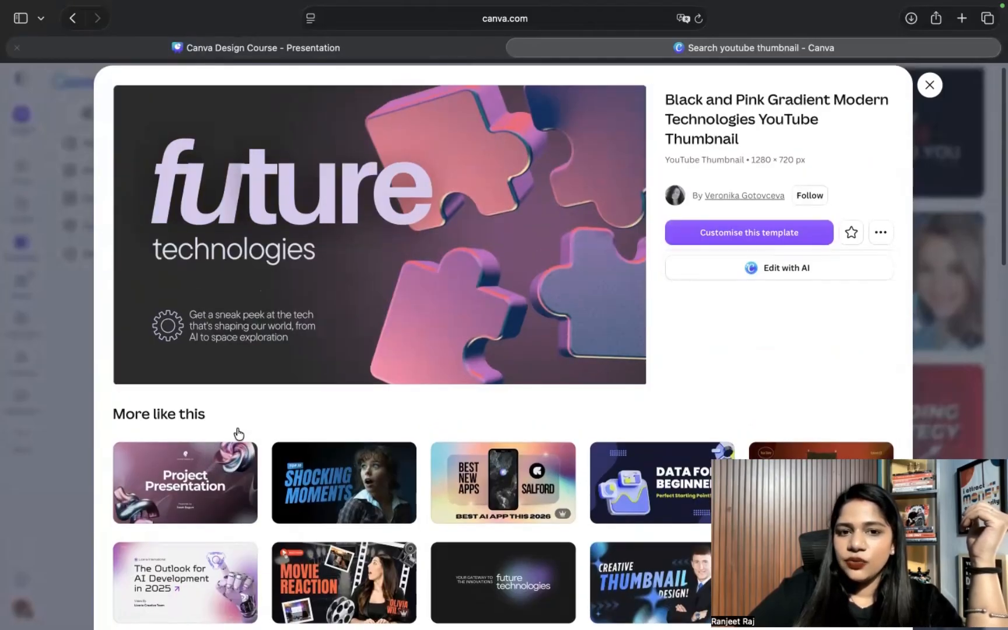
scroll(238, 434, "down", 3)
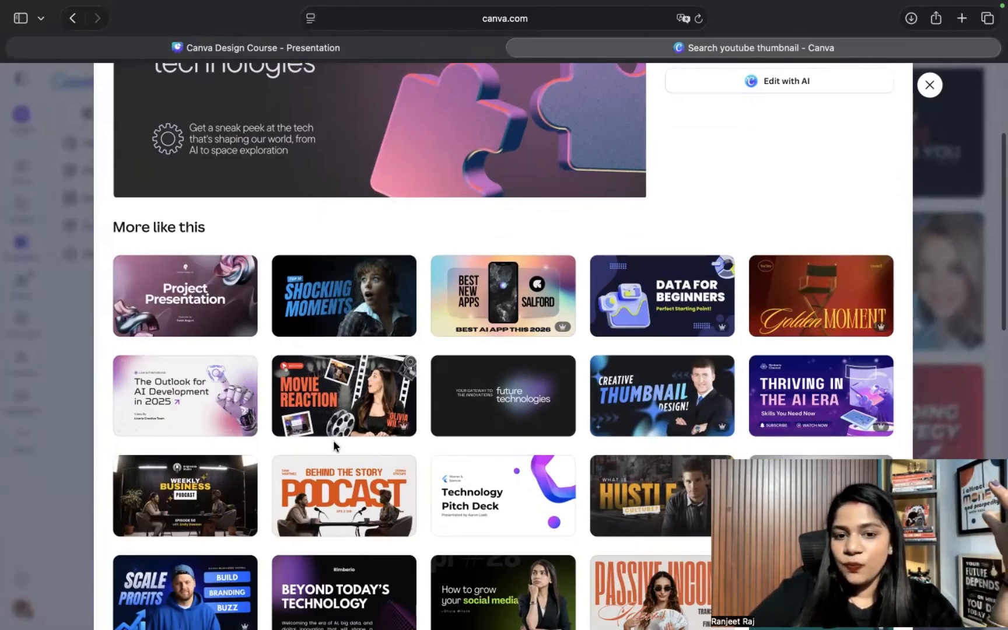
scroll(333, 441, "down", 8)
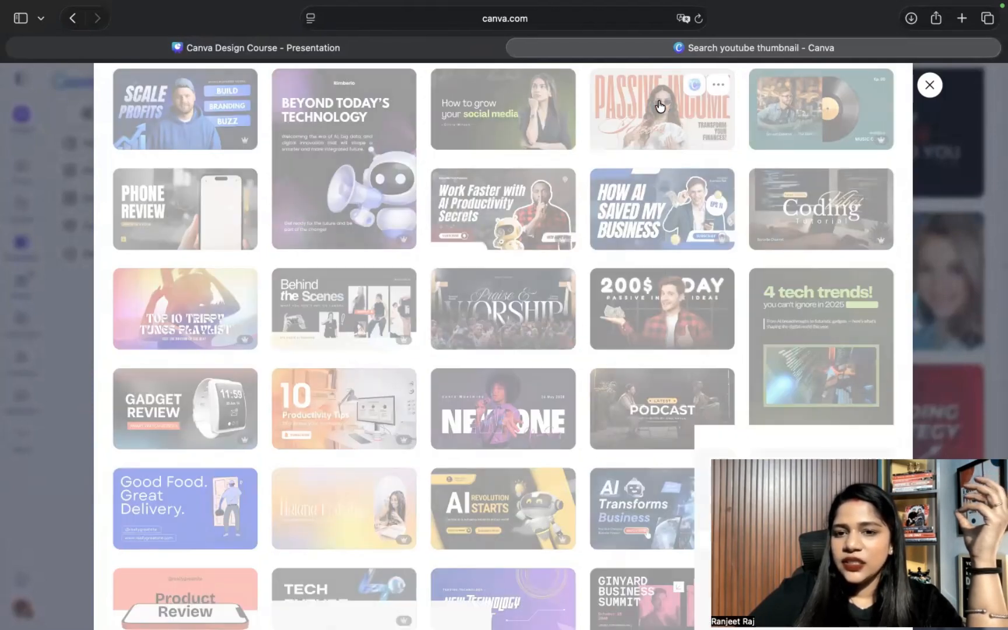
Step: Open the Orange Modern Passive Income Ideas YouTube Thumbnail template for customising, and close the template search page
left_click(660, 106)
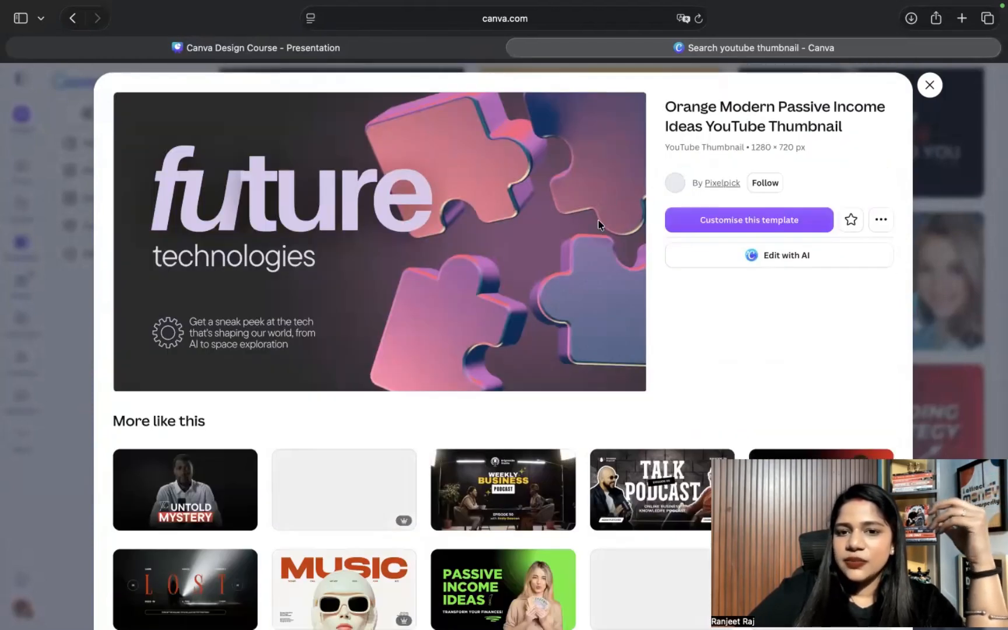
left_click(689, 217)
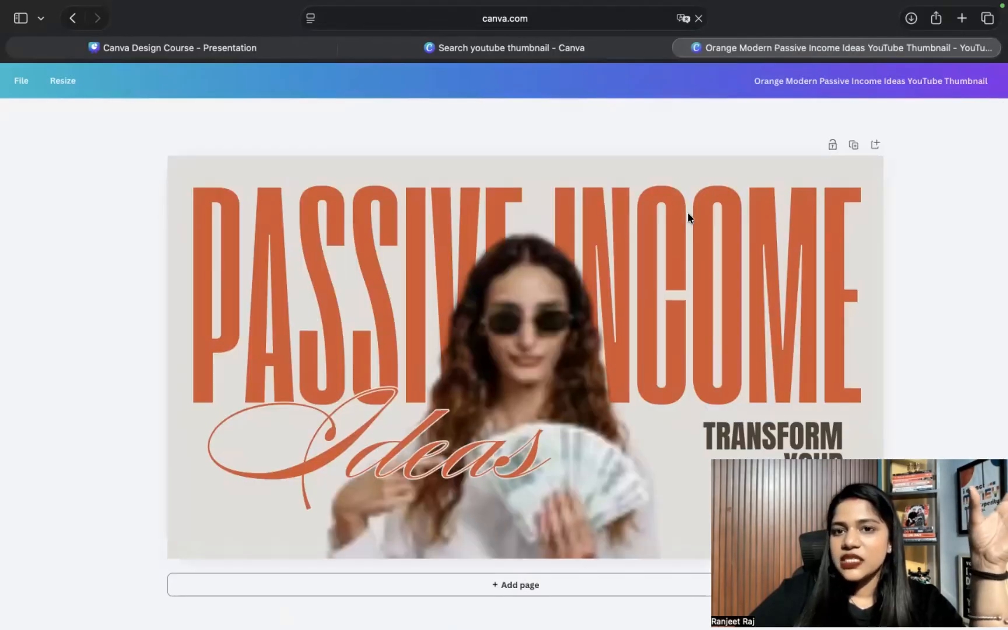
left_click(347, 48)
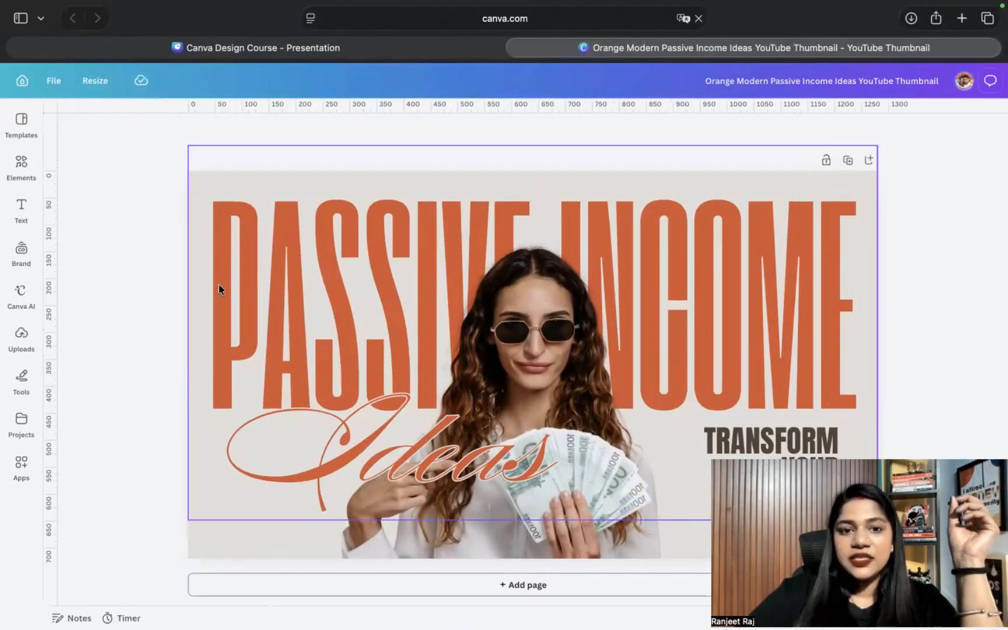
left_click(412, 467)
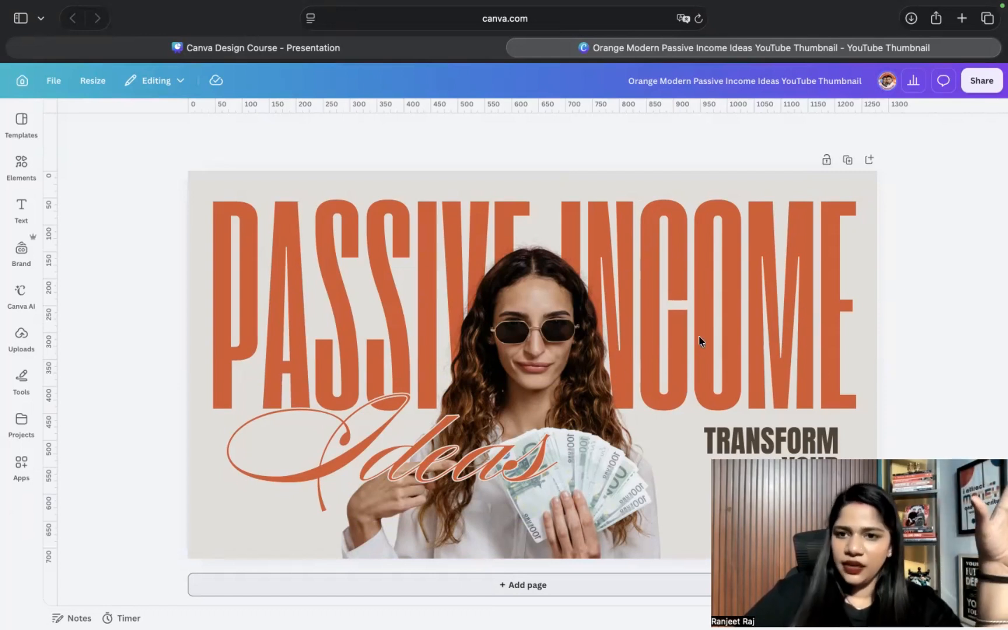
Step: Duplicate the Passive Income thumbnail page as page 2 and return to page 1
left_click(848, 160)
scroll(646, 267, "up", 5)
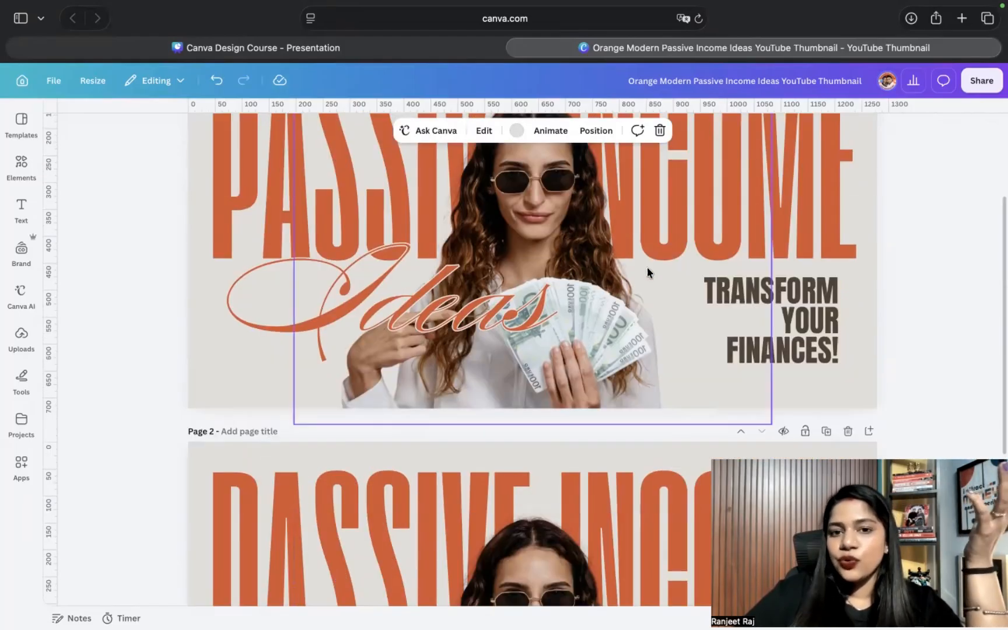
scroll(646, 268, "up", 5)
scroll(647, 267, "up", 3)
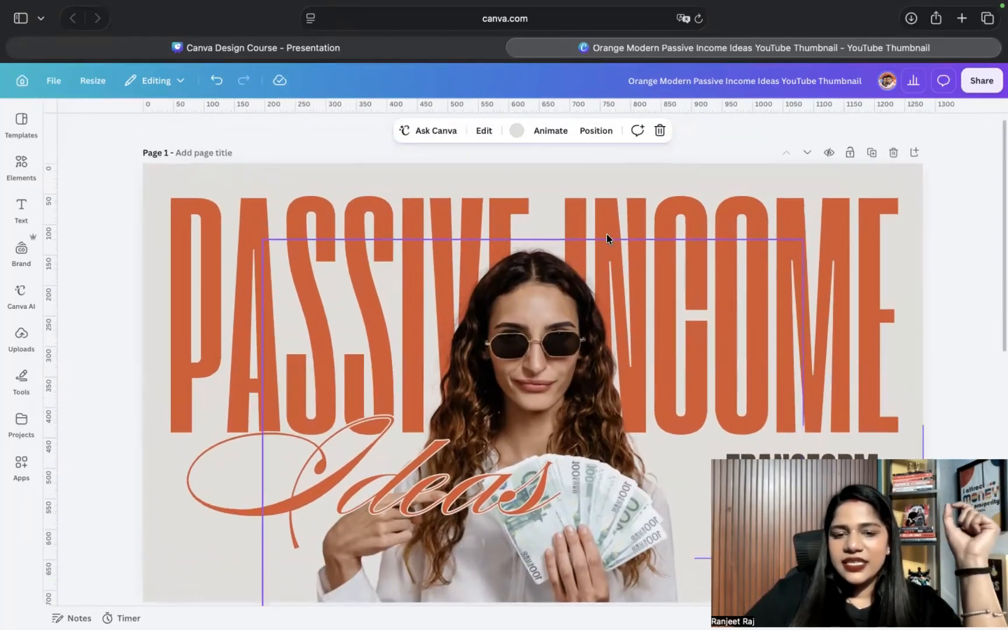
scroll(526, 294, "down", 3)
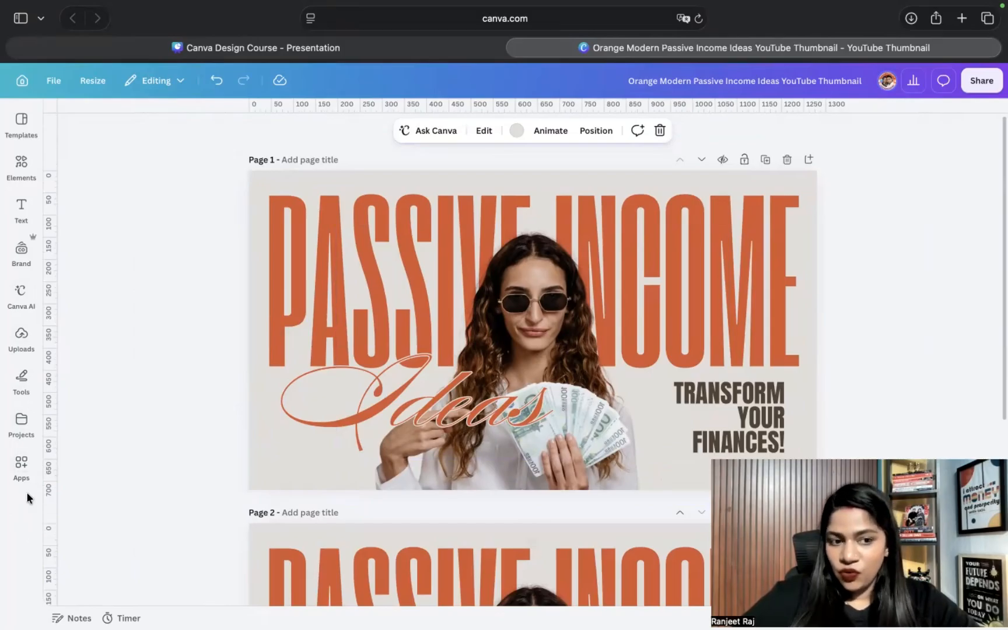
Step: Open the Photos and Videos apps from the More from Canva collection, and collapse the Videos listing
left_click(21, 470)
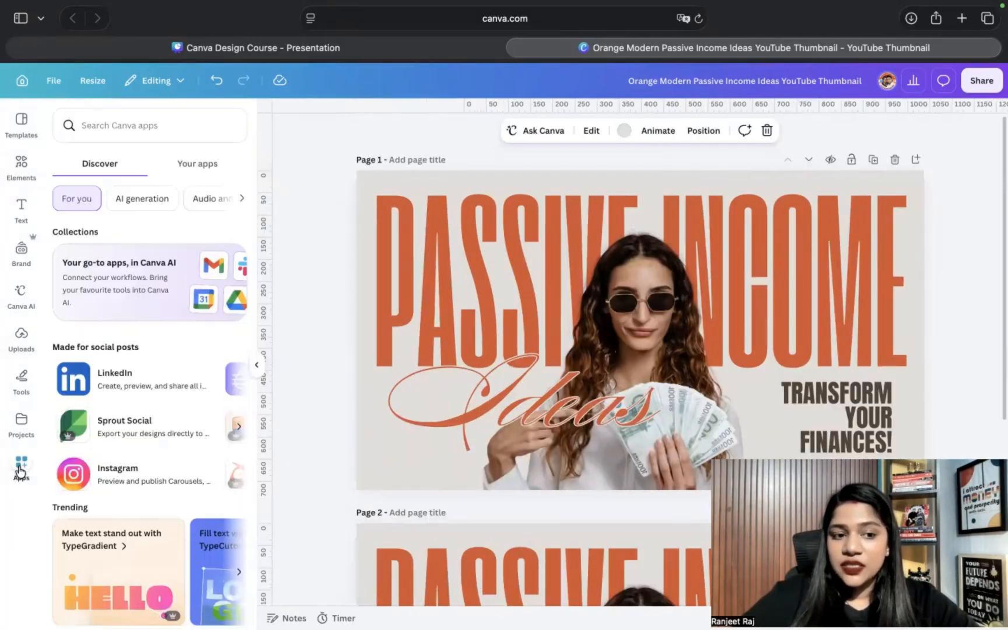
scroll(142, 472, "down", 2)
scroll(144, 464, "down", 10)
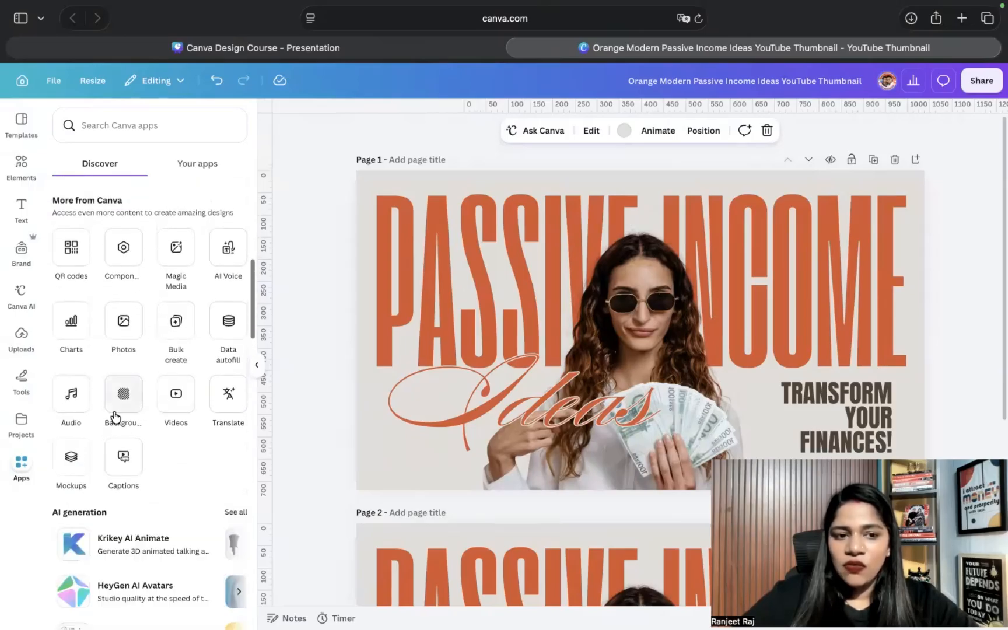
left_click(122, 331)
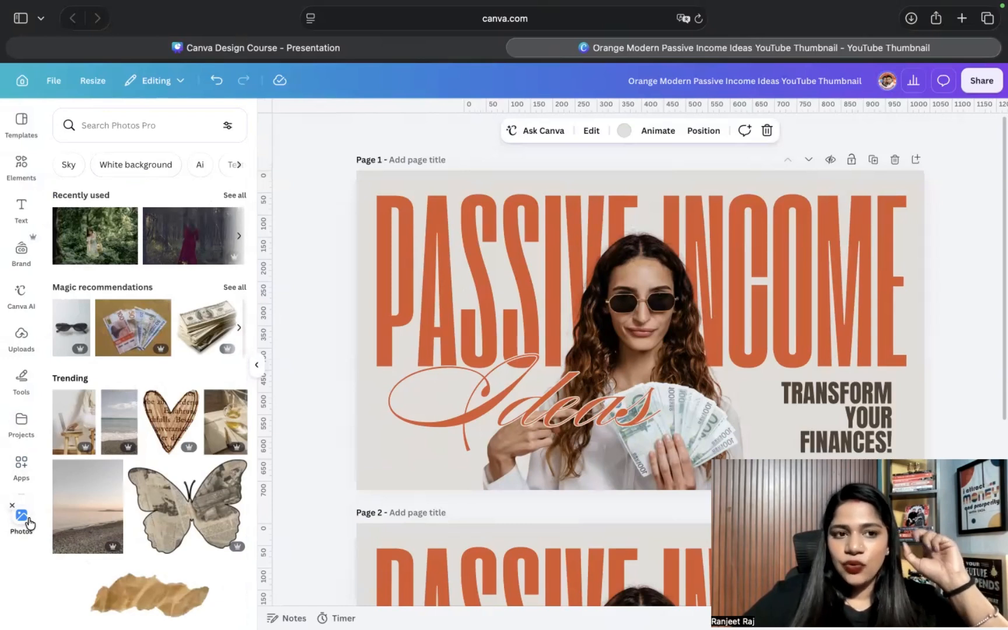
left_click(21, 467)
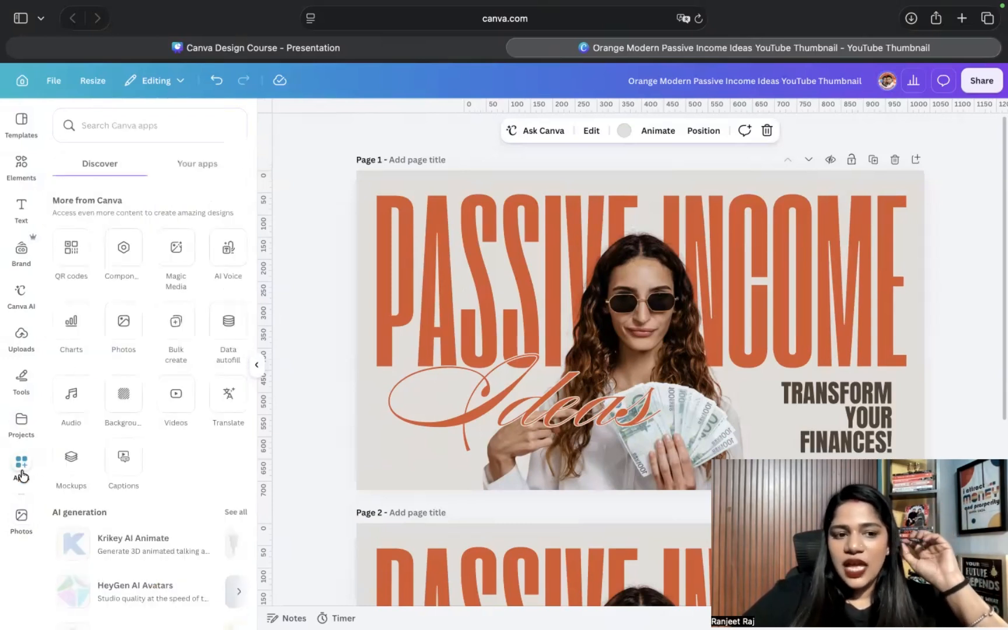
left_click(177, 397)
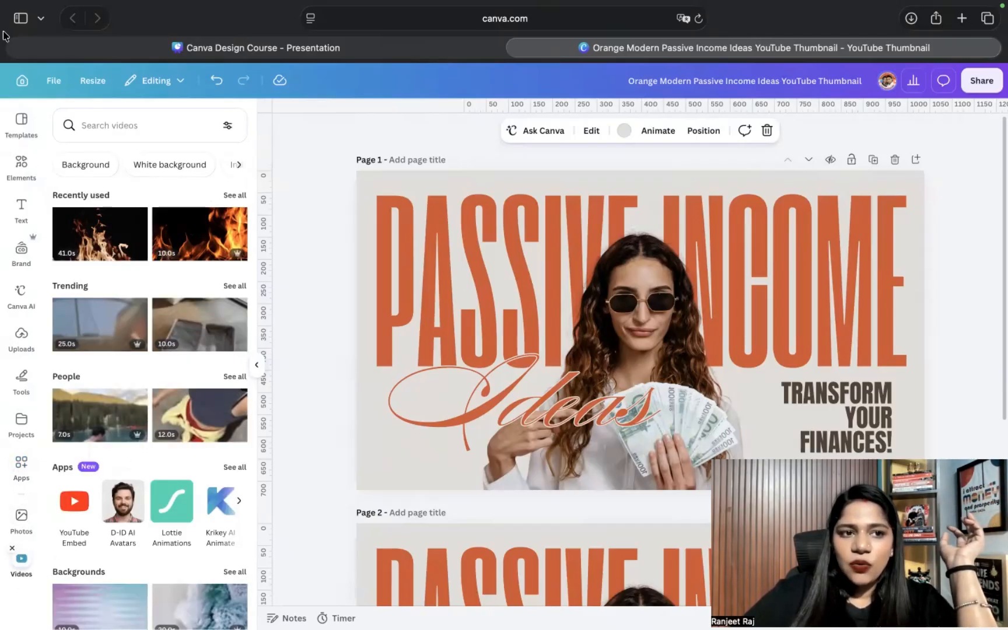
left_click(22, 564)
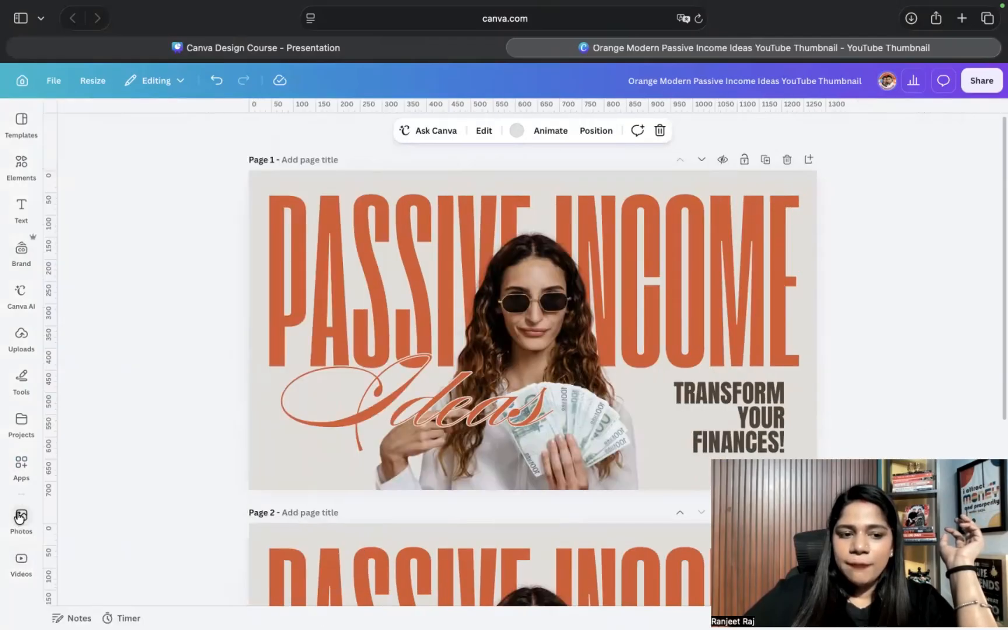
Step: Search the Photos app for woman wearing glasses
left_click(21, 516)
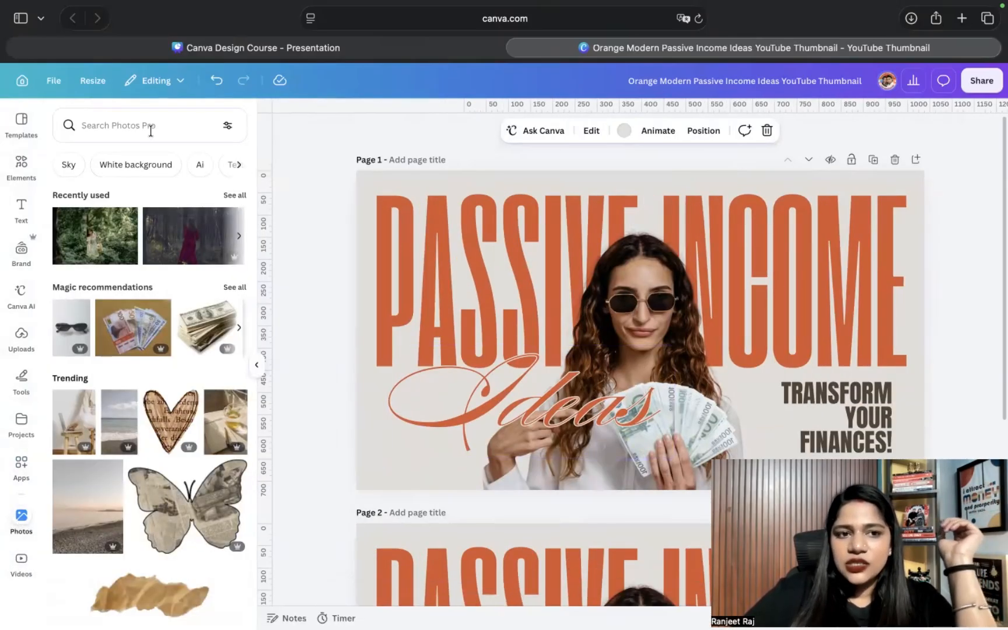
left_click(151, 131)
type("woman")
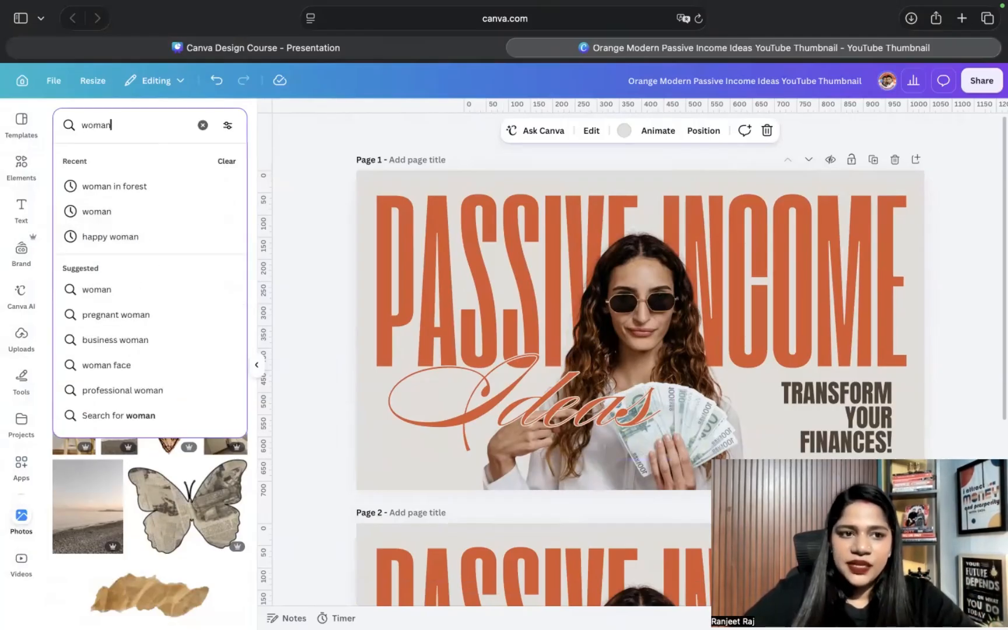
type(" wear")
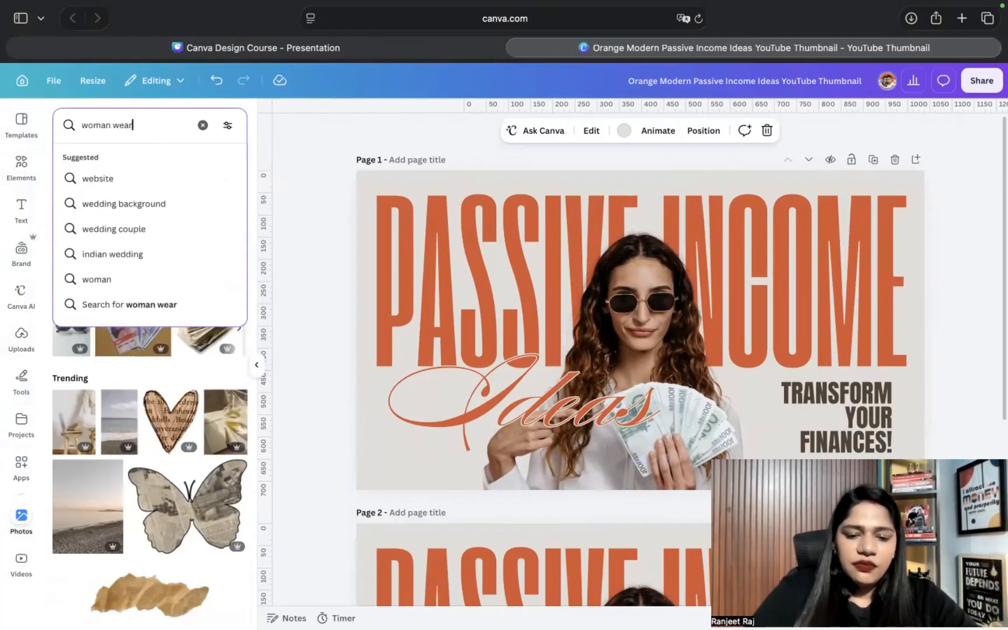
type("ing glasses")
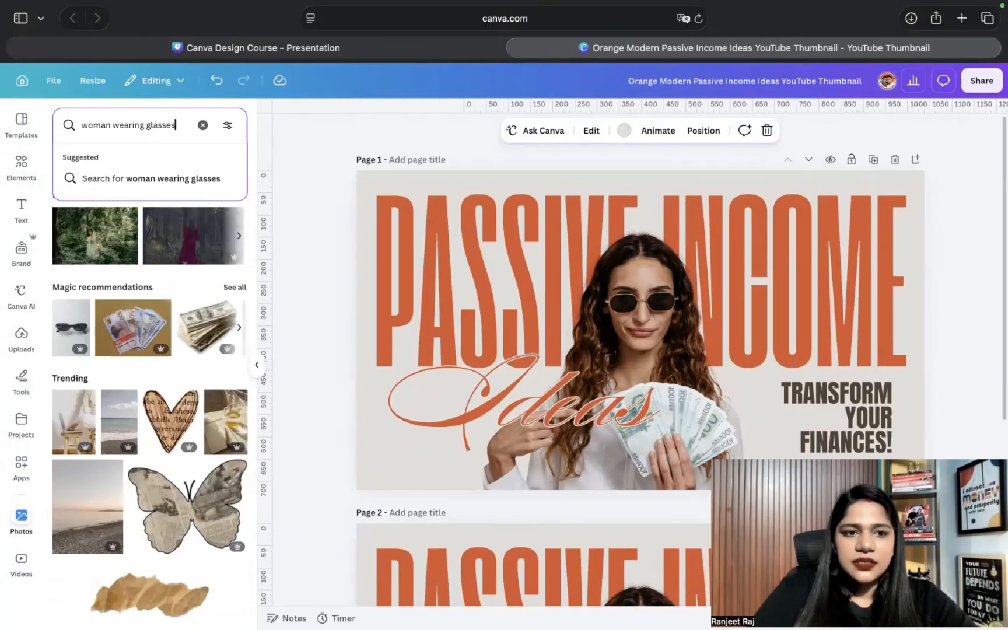
key("Return")
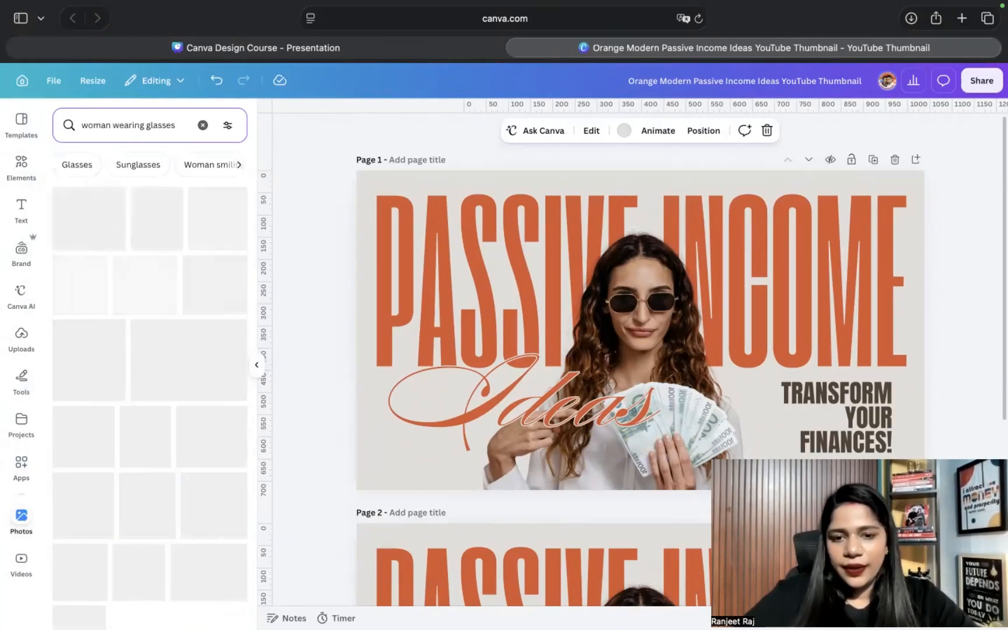
Step: Look over the photo results and refine the search to woman wearing sunglasses
scroll(164, 459, "down", 5)
scroll(164, 460, "up", 5)
left_click(145, 125)
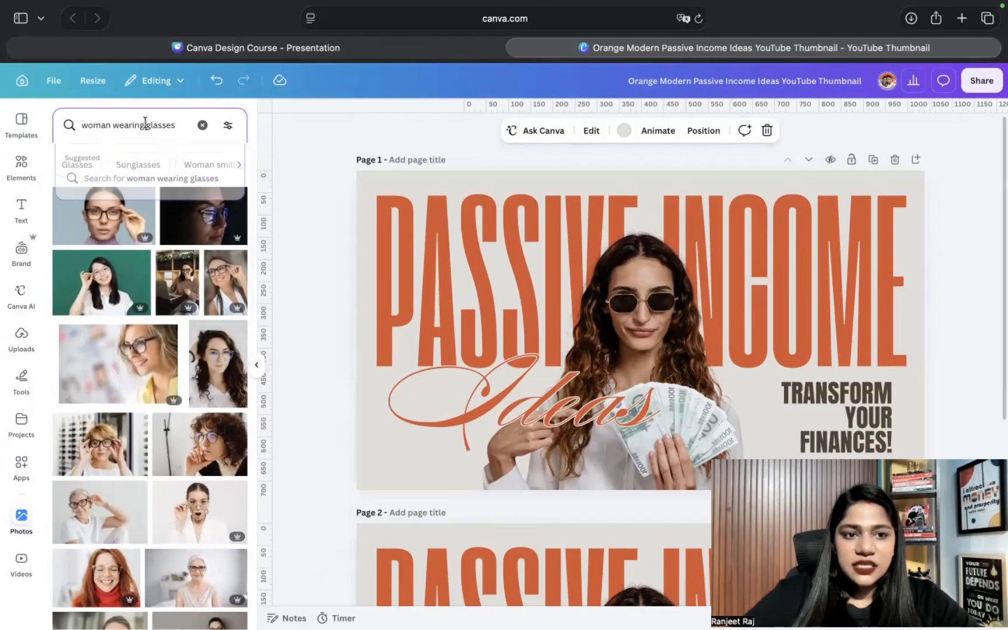
type("sun")
key("Return")
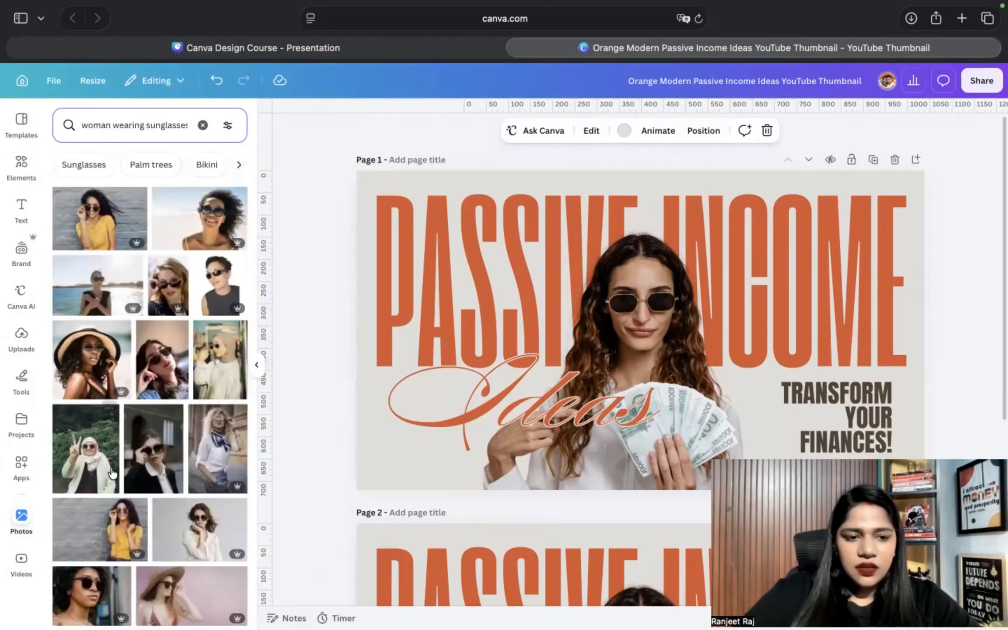
Step: Place the photo of the woman in sunglasses and a wide-brimmed hat over page 2's portrait and remove its background
scroll(164, 494, "down", 2)
left_click(92, 310)
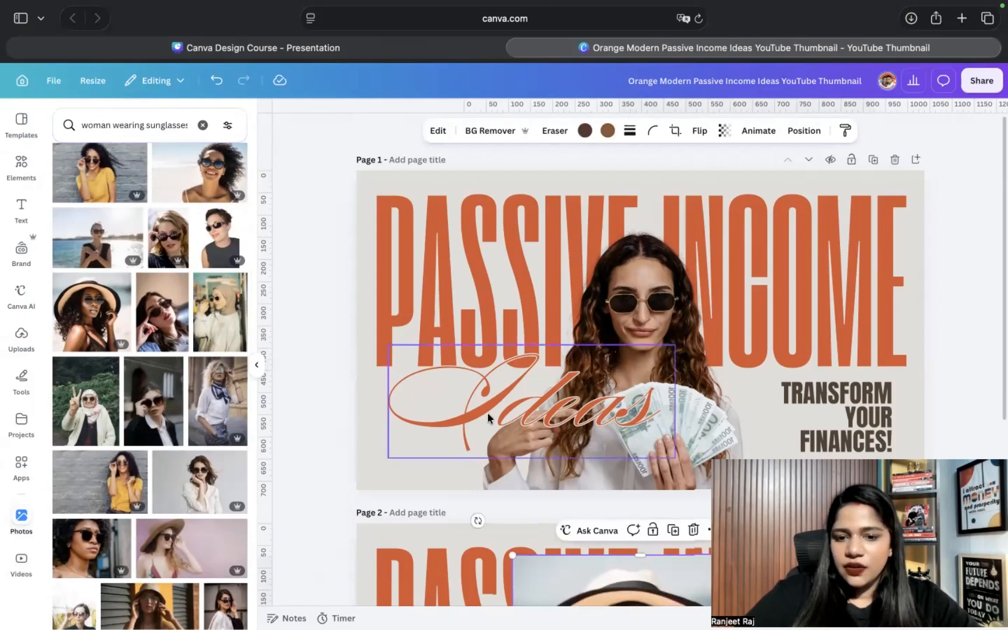
scroll(487, 412, "down", 5)
left_click_drag(651, 310, 568, 285)
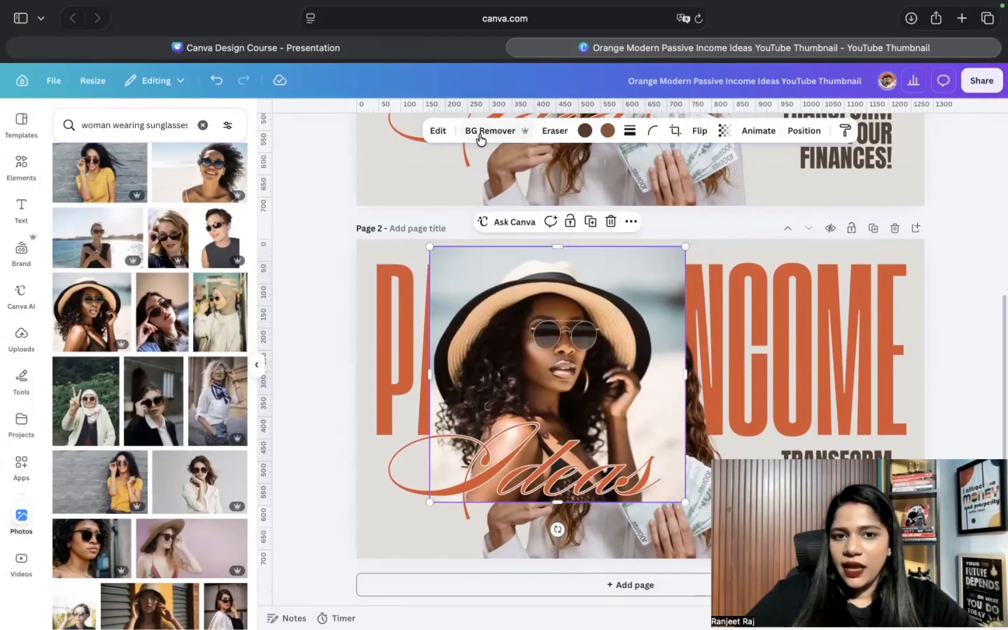
left_click(489, 132)
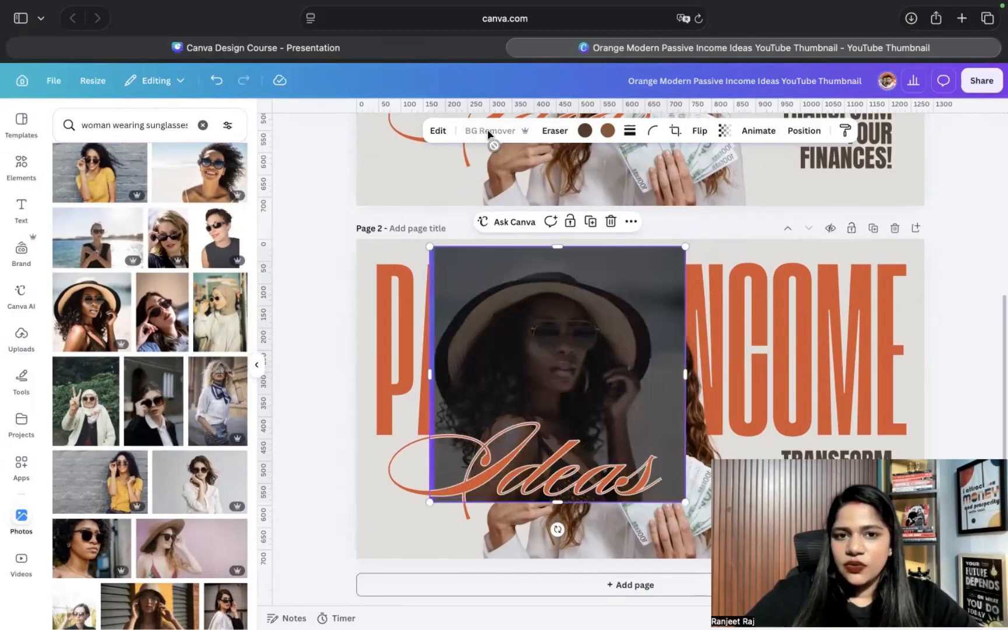
Step: Reposition and resize the cut-out of the woman in the hat on page 2, and delete the original portrait behind it
left_click_drag(670, 358, 729, 415)
left_click_drag(626, 399, 527, 399)
left_click(671, 398)
key("Delete")
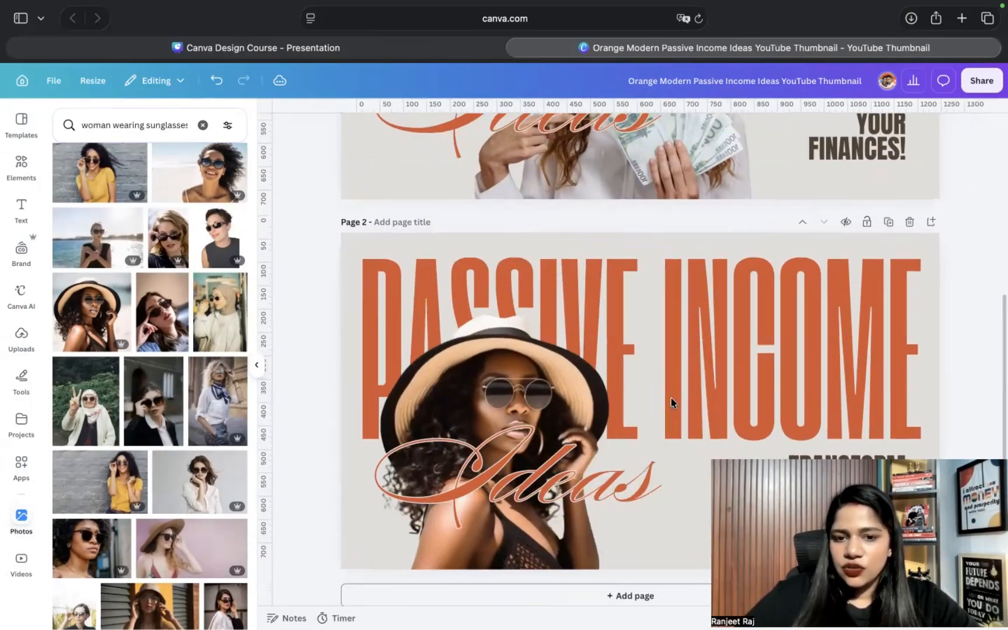
scroll(670, 396, "up", 3)
scroll(670, 394, "down", 2)
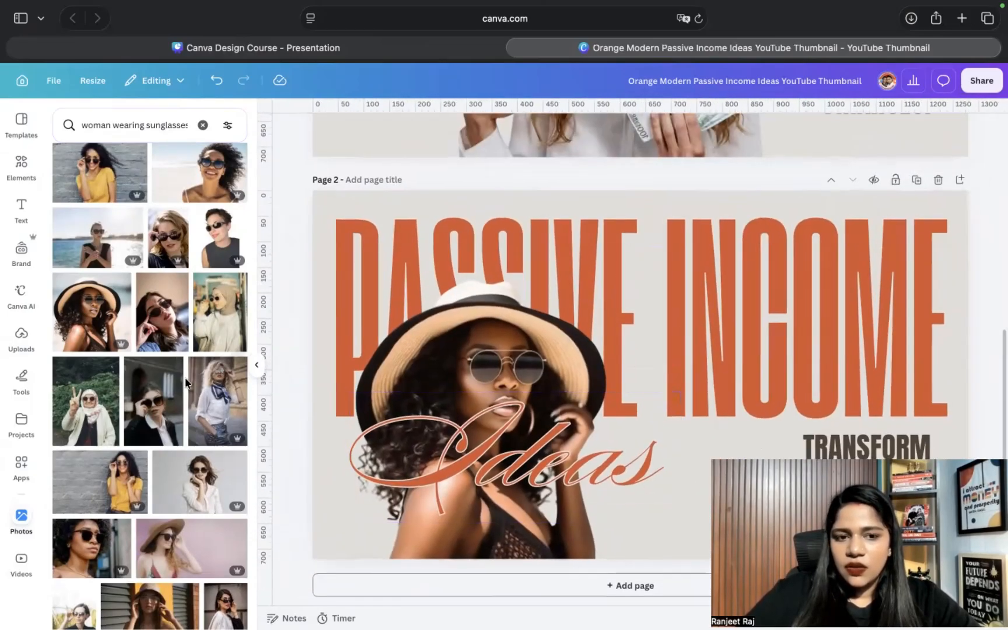
Step: Move the cut-out of the woman in the hat to the centre of page 2 and enlarge it
left_click(257, 369)
left_click(496, 408)
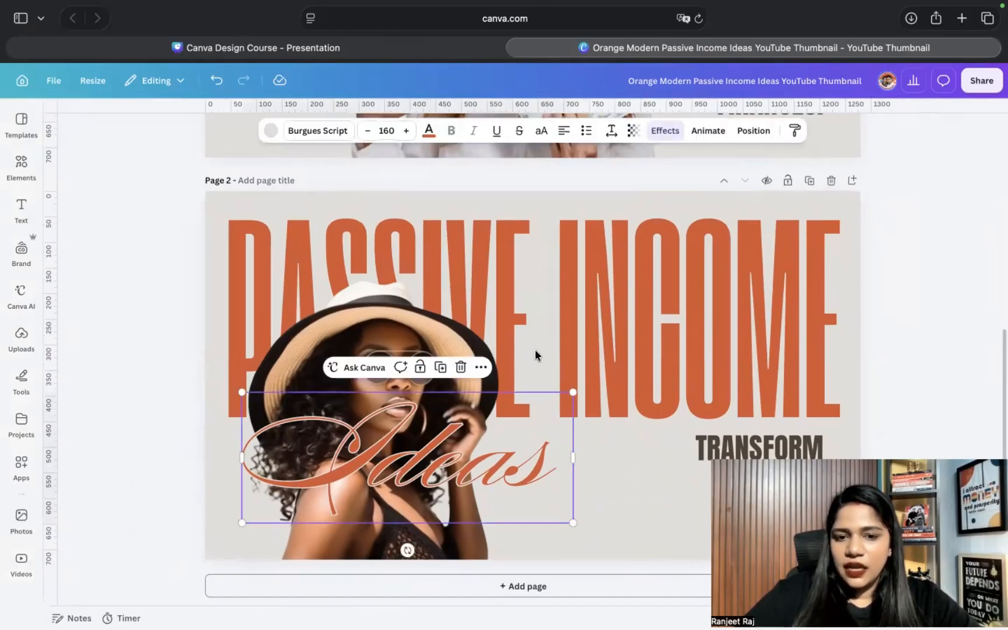
double_click(395, 315)
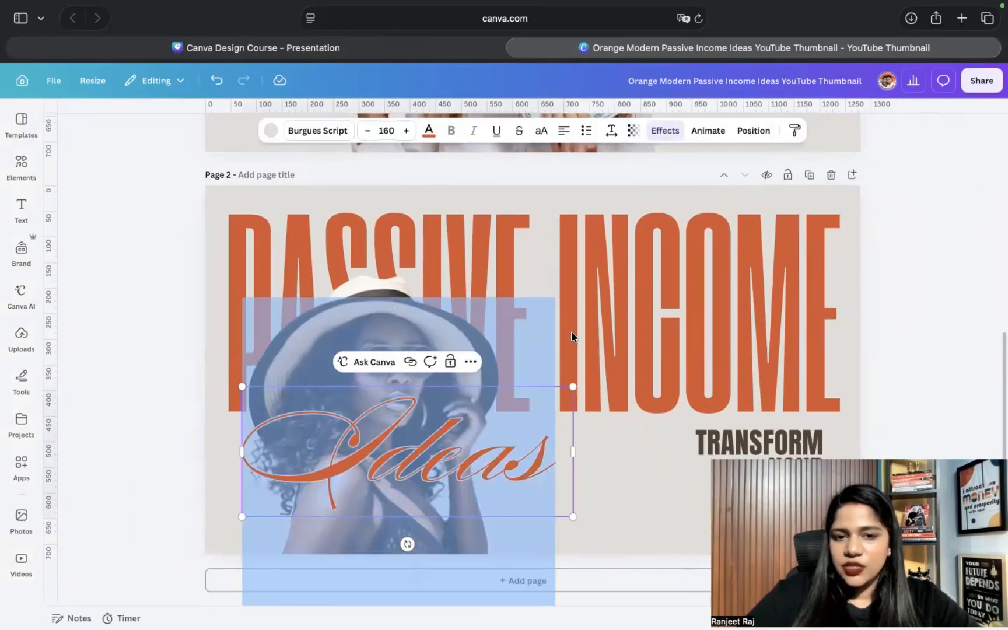
left_click(599, 340)
left_click_drag(388, 298, 573, 299)
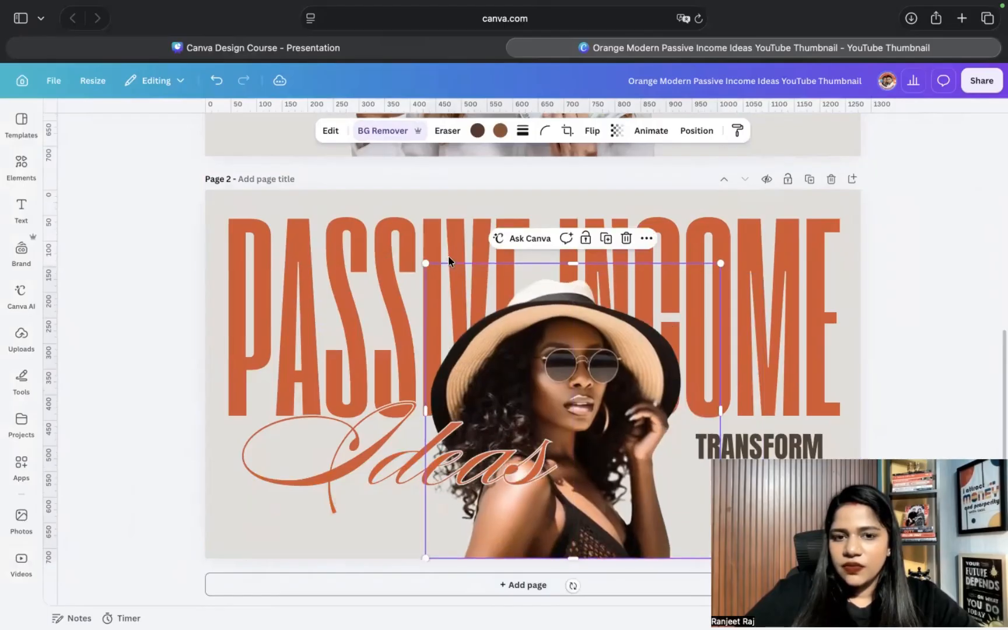
left_click_drag(367, 250, 363, 248)
mouse_move(638, 338)
left_mouse_down()
mouse_move(622, 338)
mouse_move(631, 344)
left_mouse_up()
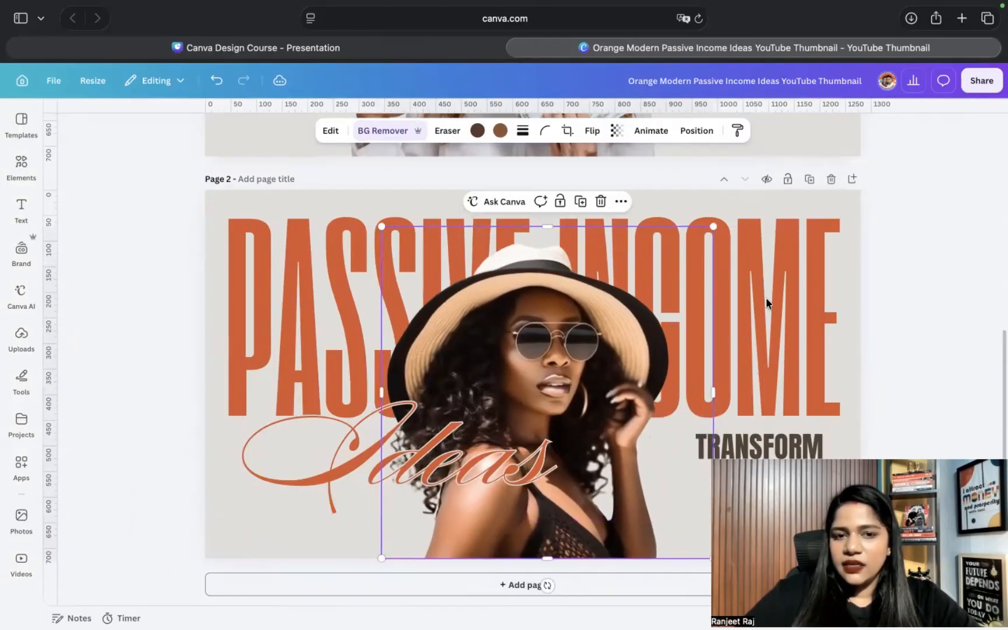
Step: Replace page 2's PASSIVE INCOME heading with FASHION MODEL
double_click(793, 295)
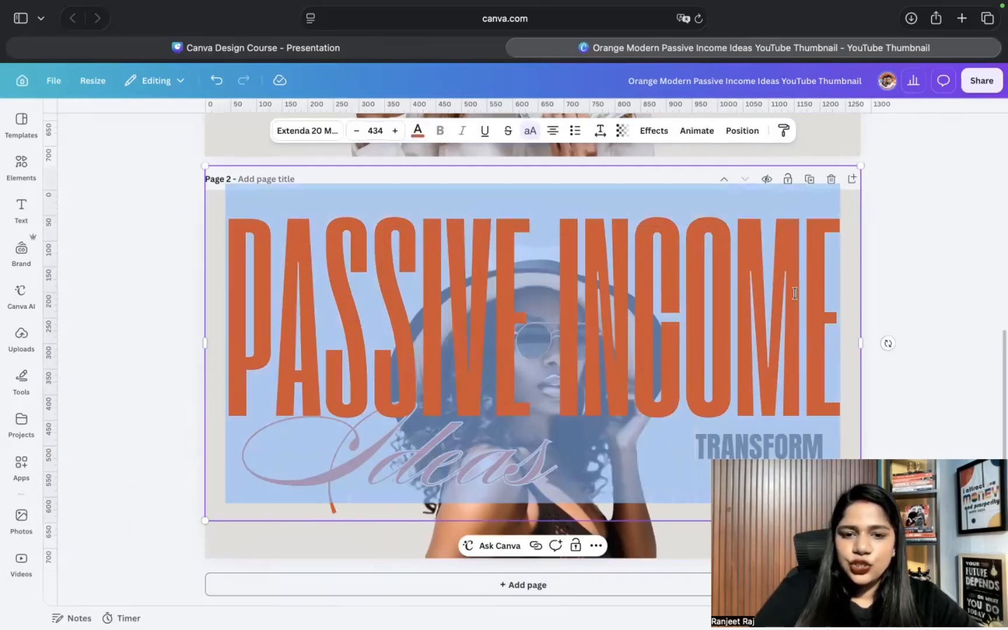
type("FASH")
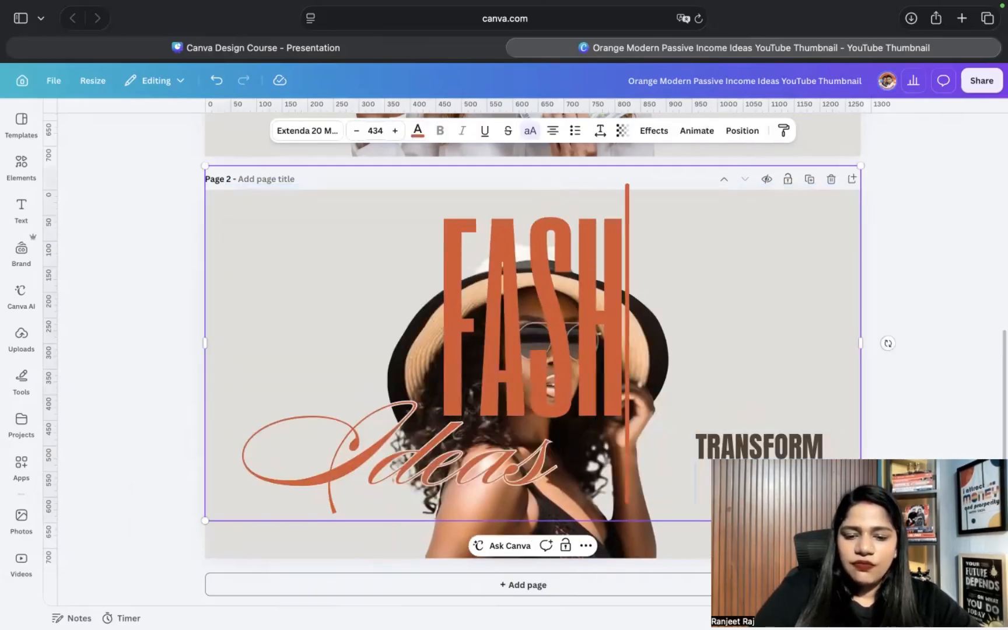
type("ION MODEL")
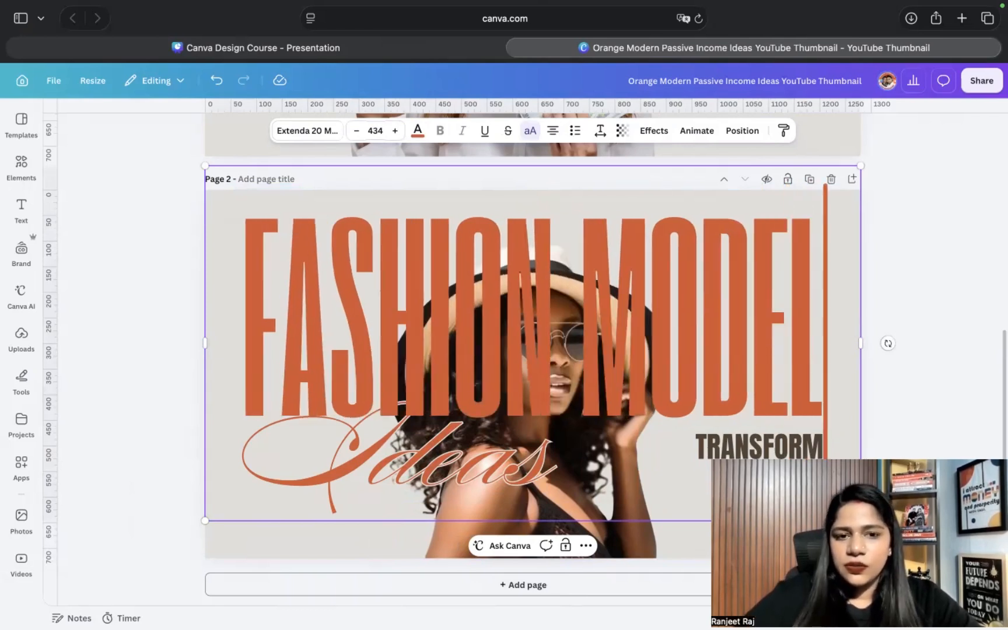
left_click(964, 275)
left_click(763, 260)
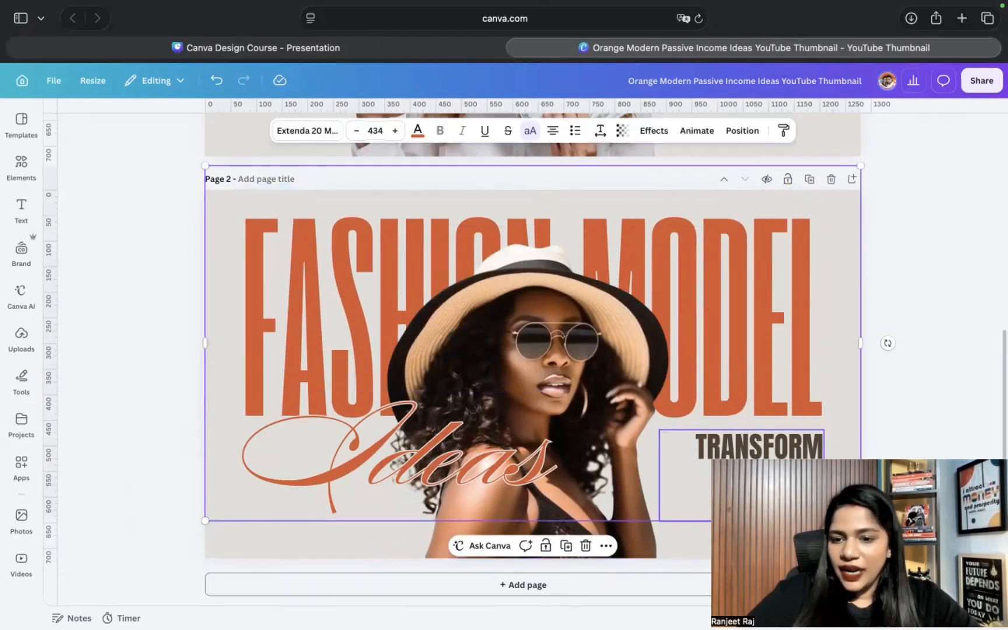
left_click(173, 327)
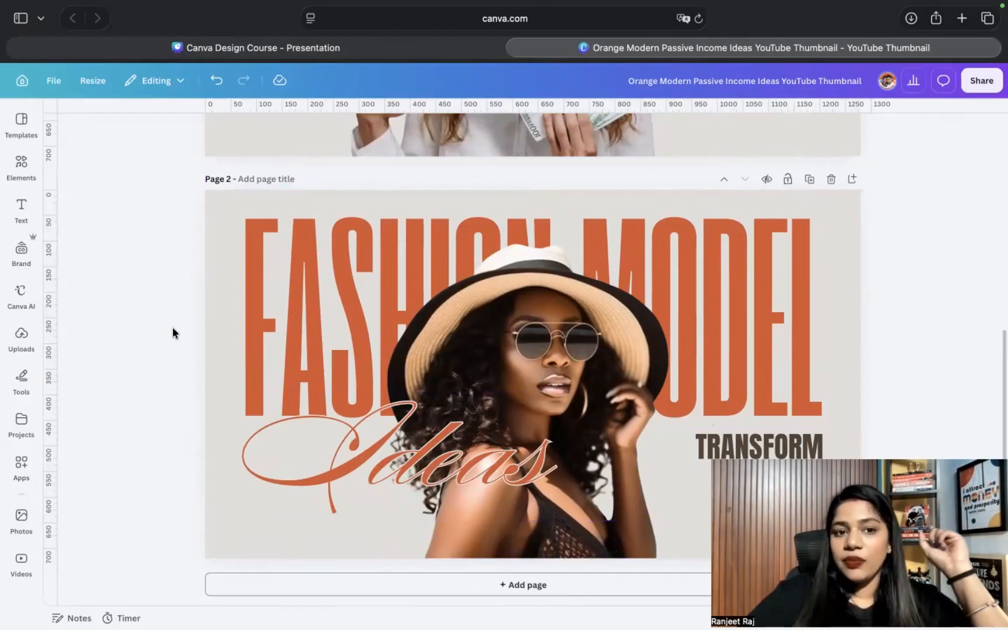
Step: Recolour page 2 with the brand kit's My palette, giving a black background and white headings
scroll(174, 325, "up", 1)
scroll(173, 325, "down", 1)
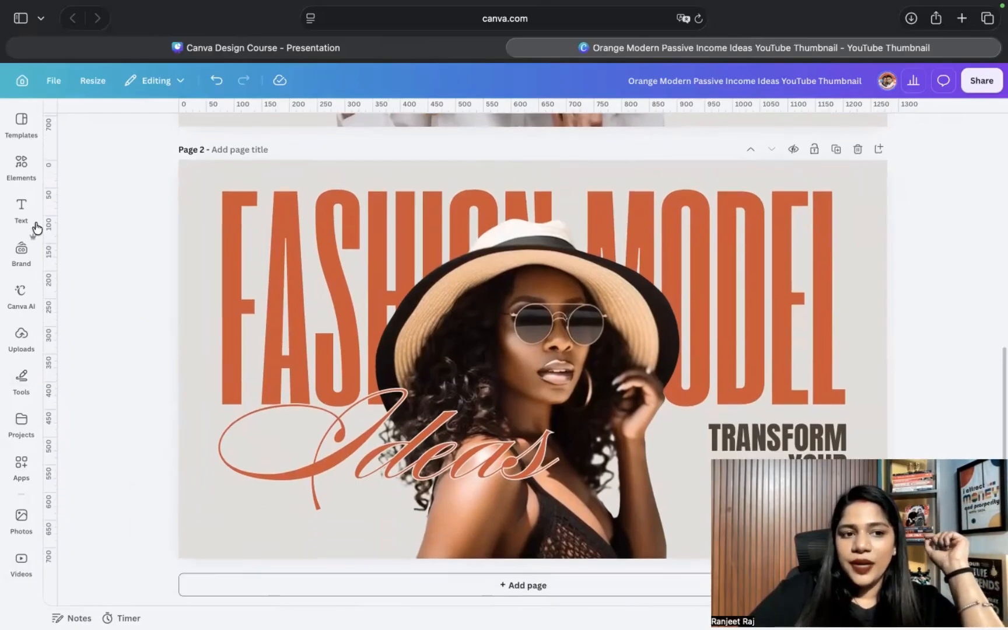
left_click(29, 248)
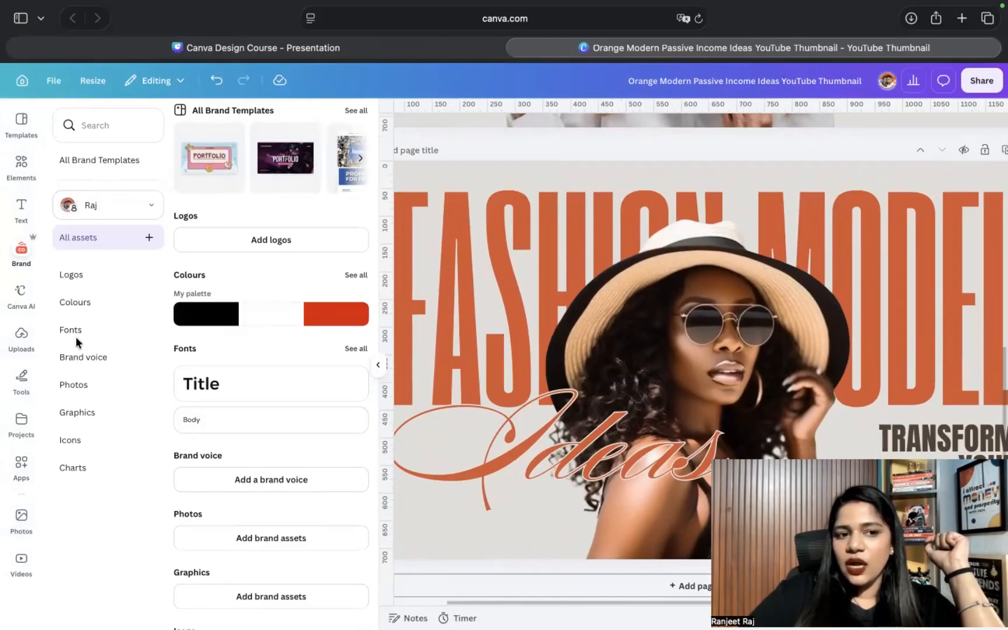
left_click(82, 303)
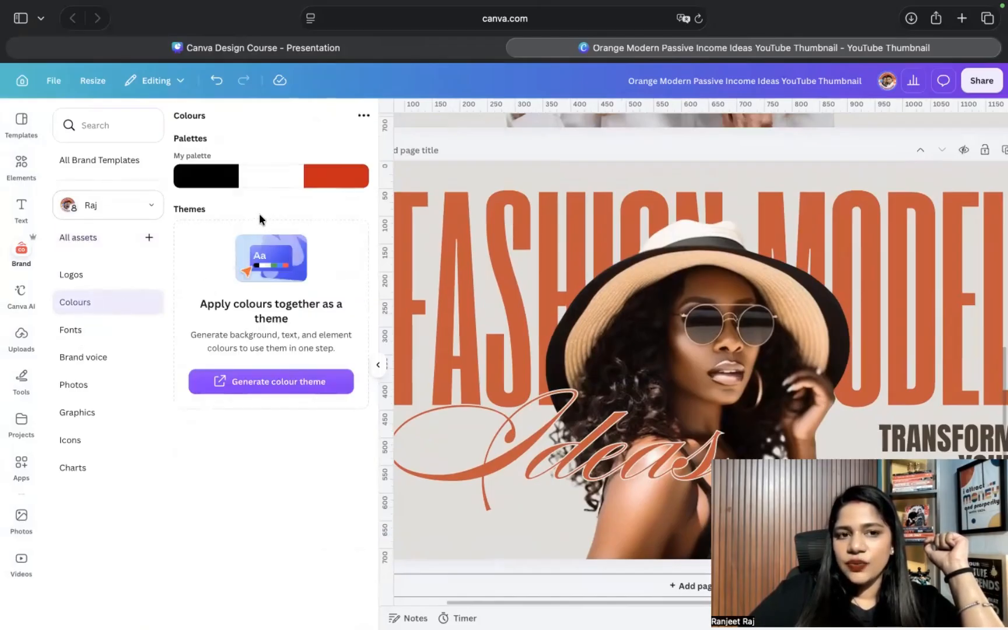
mouse_move(285, 173)
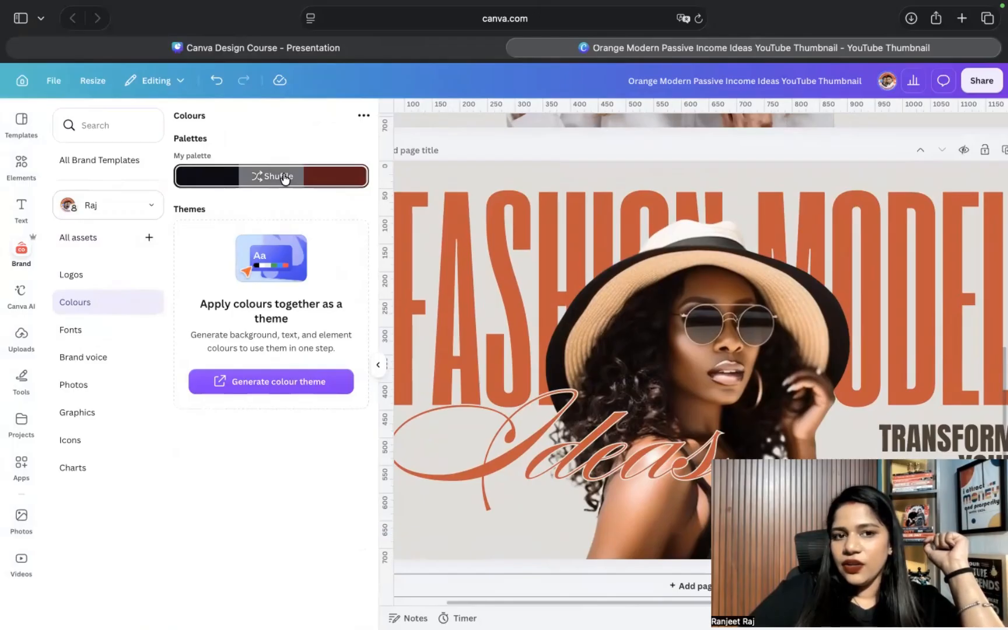
left_click(285, 178)
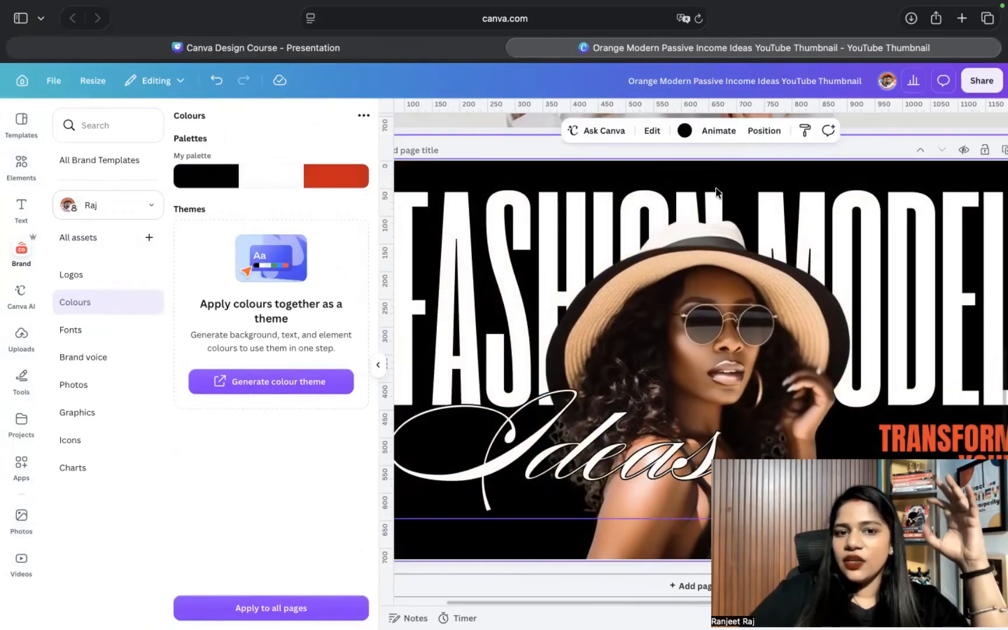
scroll(647, 169, "down", 3)
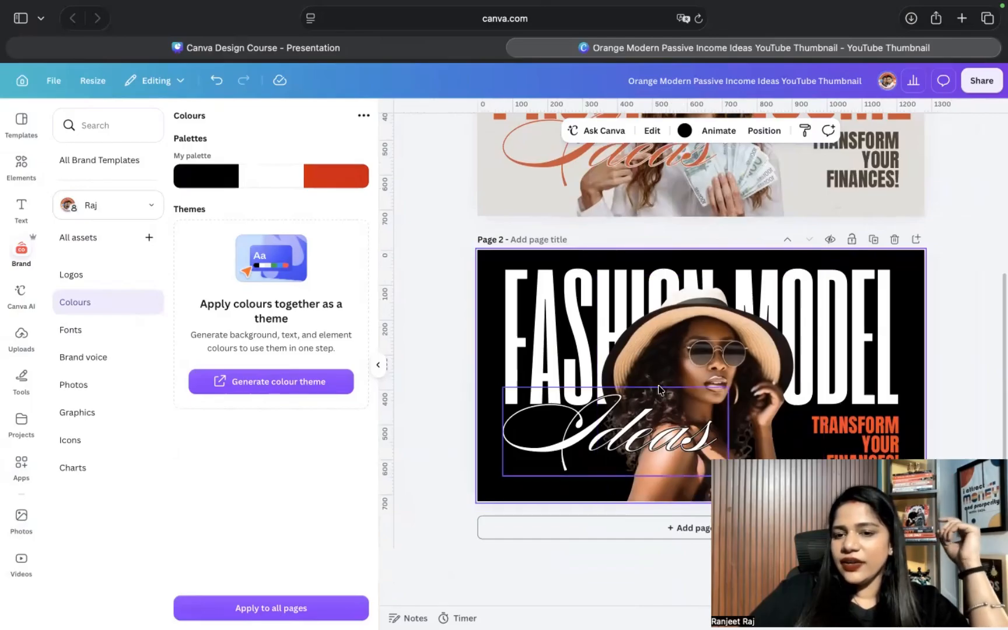
Step: Duplicate the recoloured page twice, shuffling My palette for a white-background version on page 3 and a red-background version on page 4
left_click(873, 241)
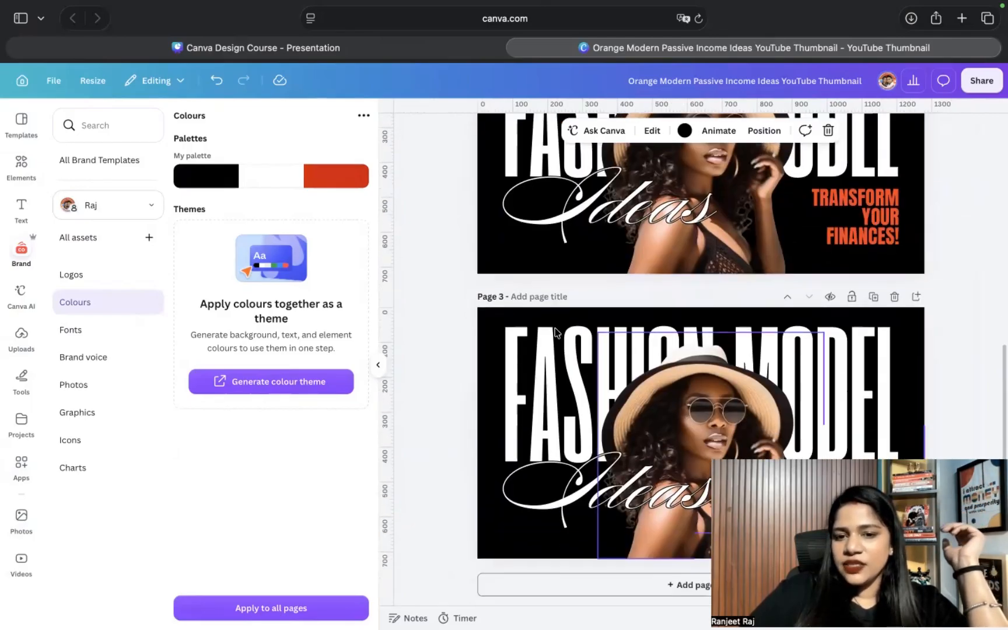
left_click(268, 181)
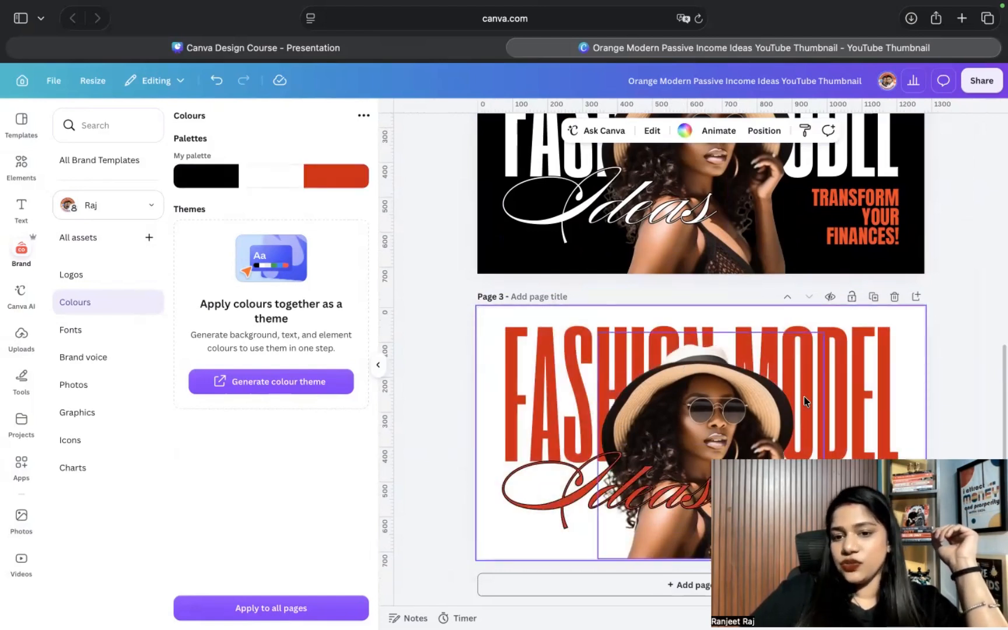
left_click(873, 296)
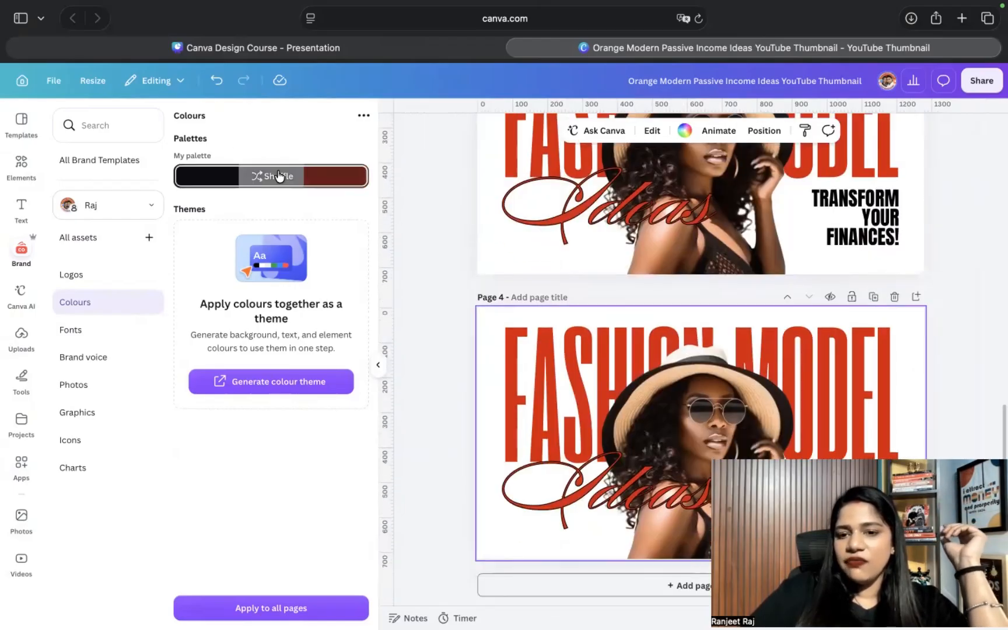
left_click(279, 176)
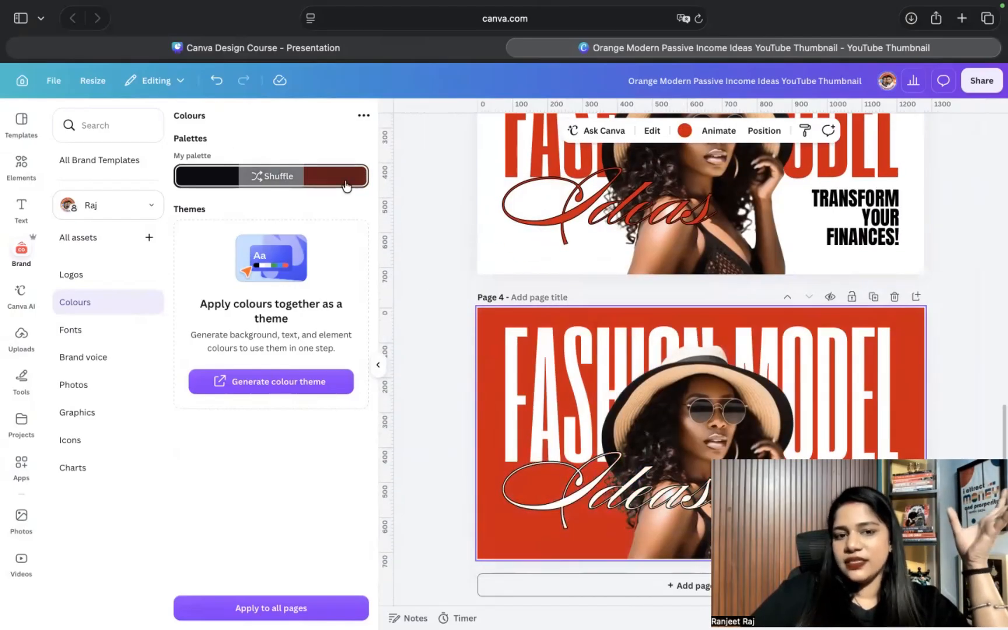
Step: Compare the black, white and red thumbnail variants across pages 2 to 4
left_click(378, 365)
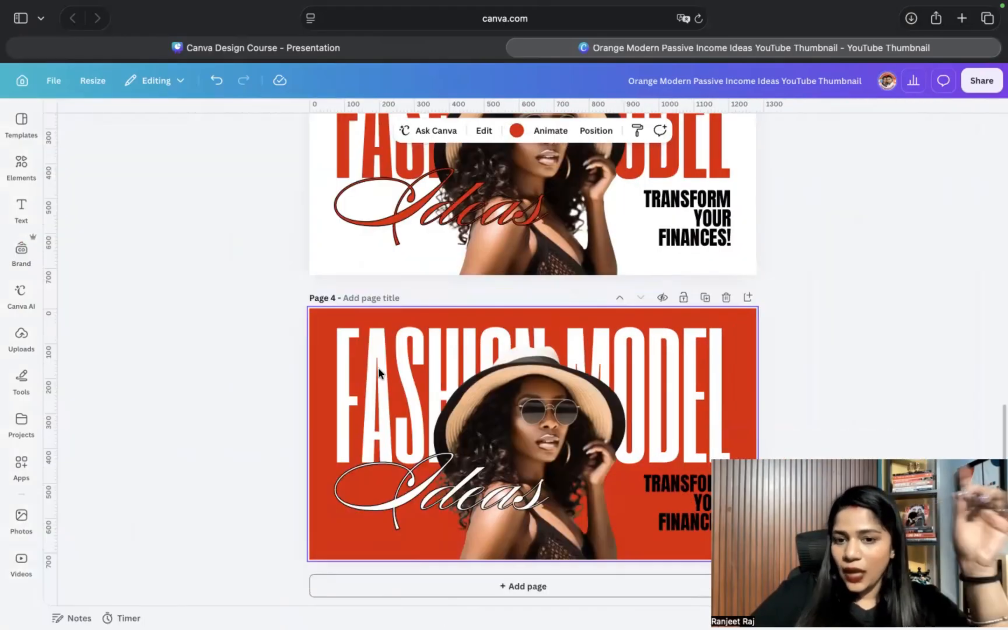
scroll(698, 368, "down", 5)
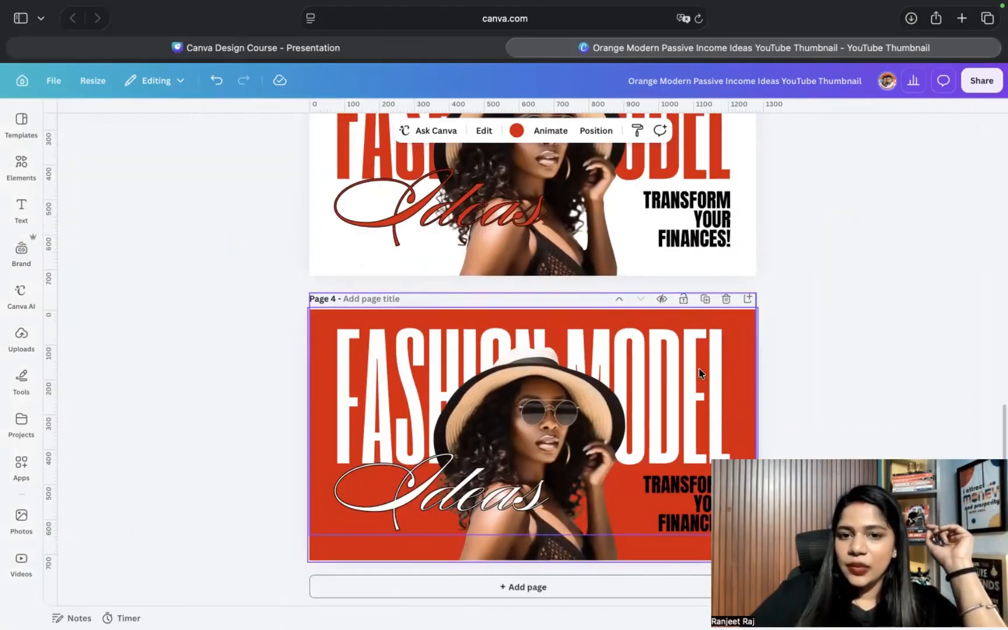
scroll(698, 367, "down", 1)
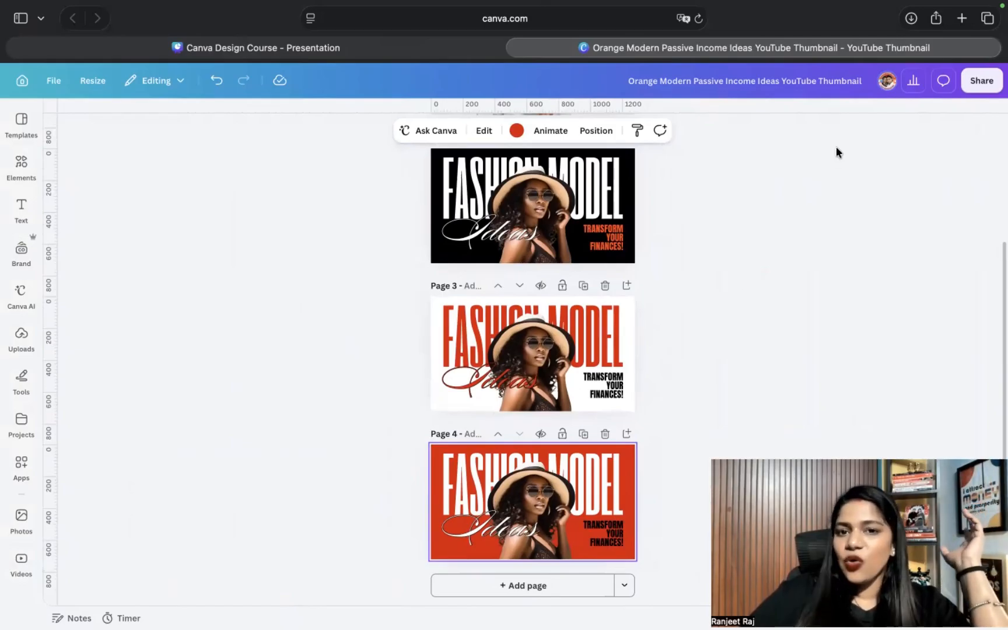
scroll(835, 152, "up", 5)
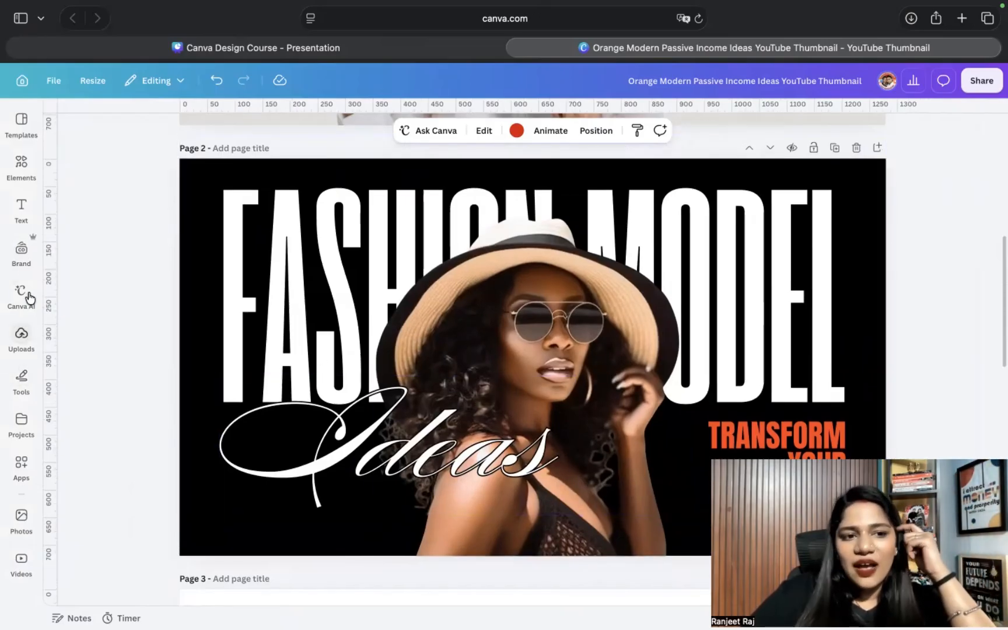
Step: Switch from the personal brand kit to the one listed directly below it, and look over its logos, colours, fonts and photos
left_click(22, 251)
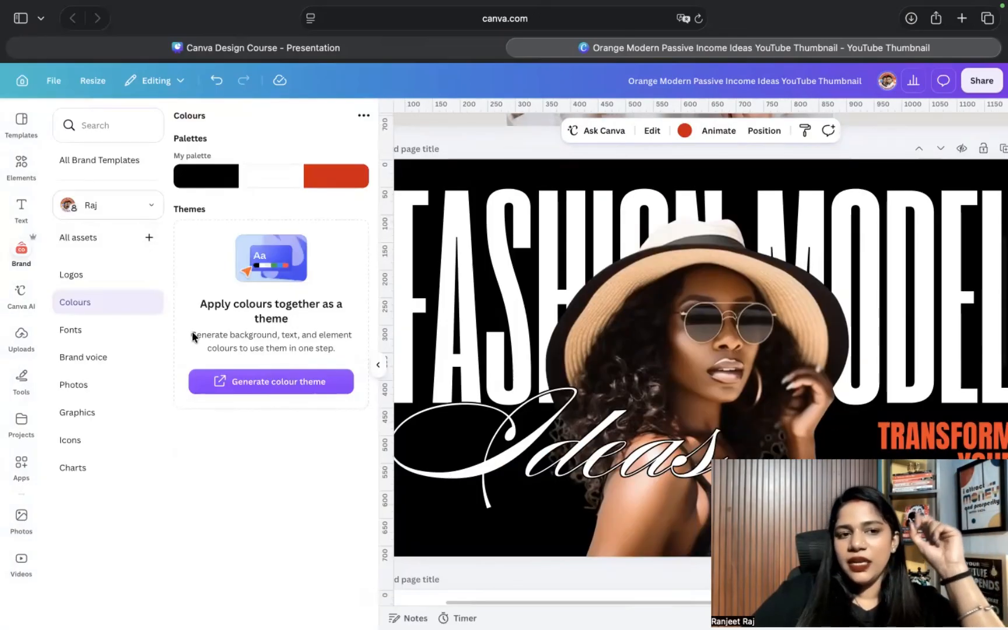
left_click(135, 209)
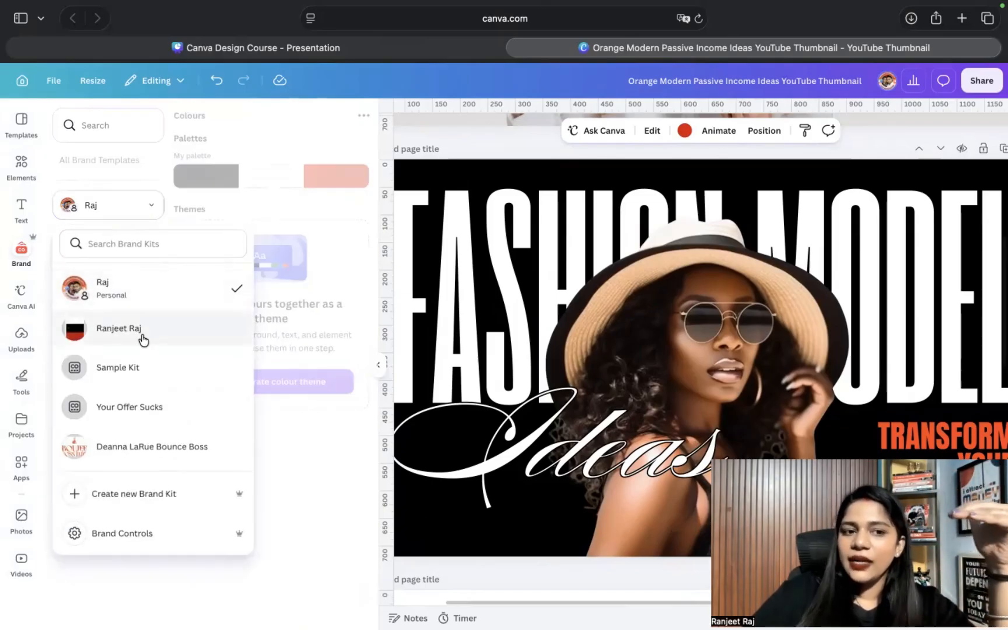
left_click(178, 341)
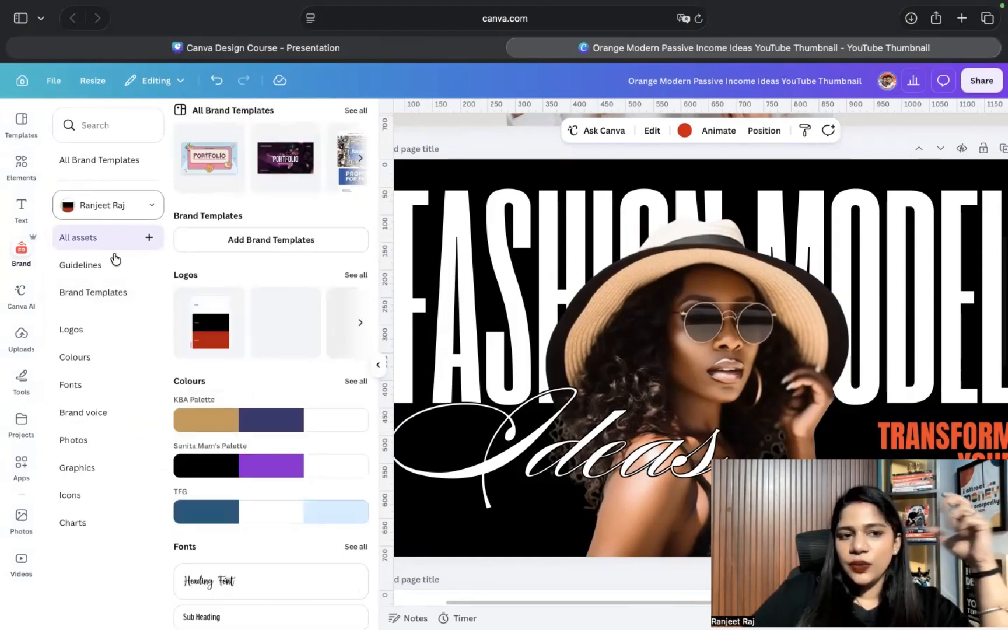
scroll(276, 414, "down", 1)
scroll(276, 415, "down", 5)
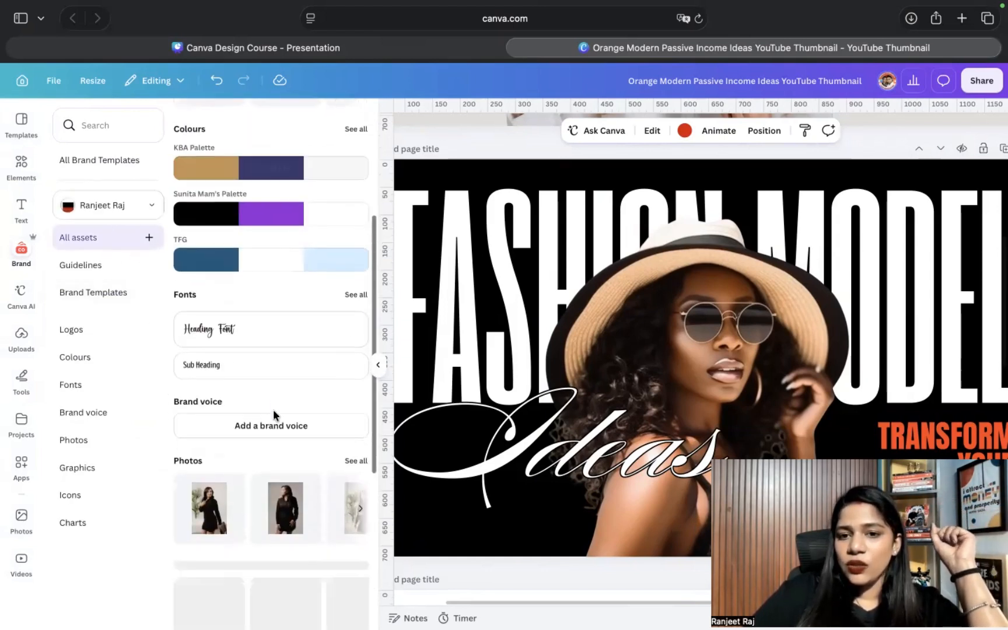
scroll(273, 414, "up", 3)
Step: Duplicate the black-background page 2 once more
key("shift+super+backslash")
left_click(577, 169)
scroll(820, 277, "down", 3)
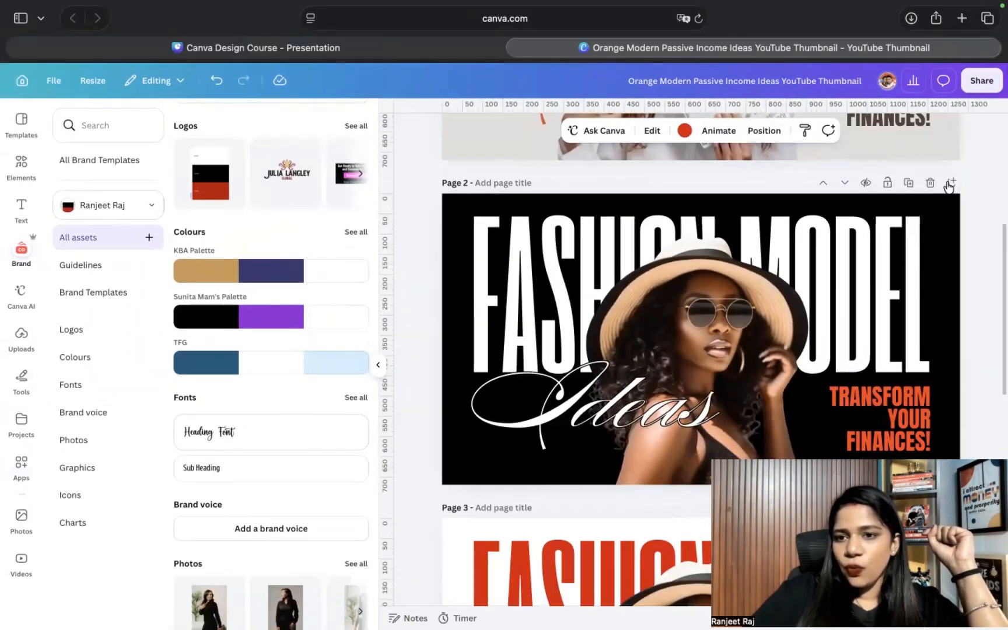
left_click(908, 184)
scroll(700, 294, "up", 8)
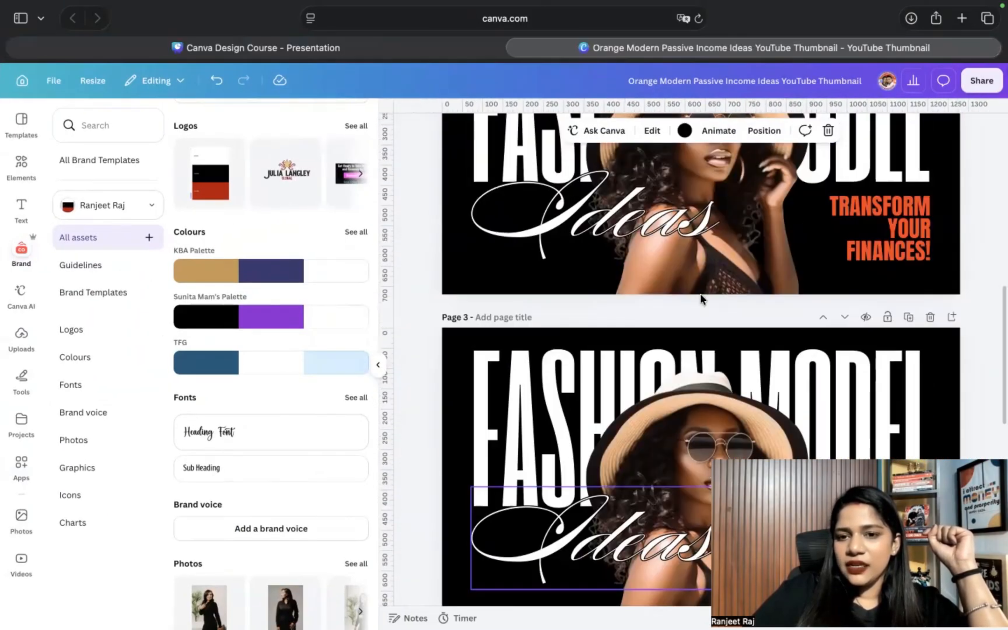
scroll(700, 297, "down", 4)
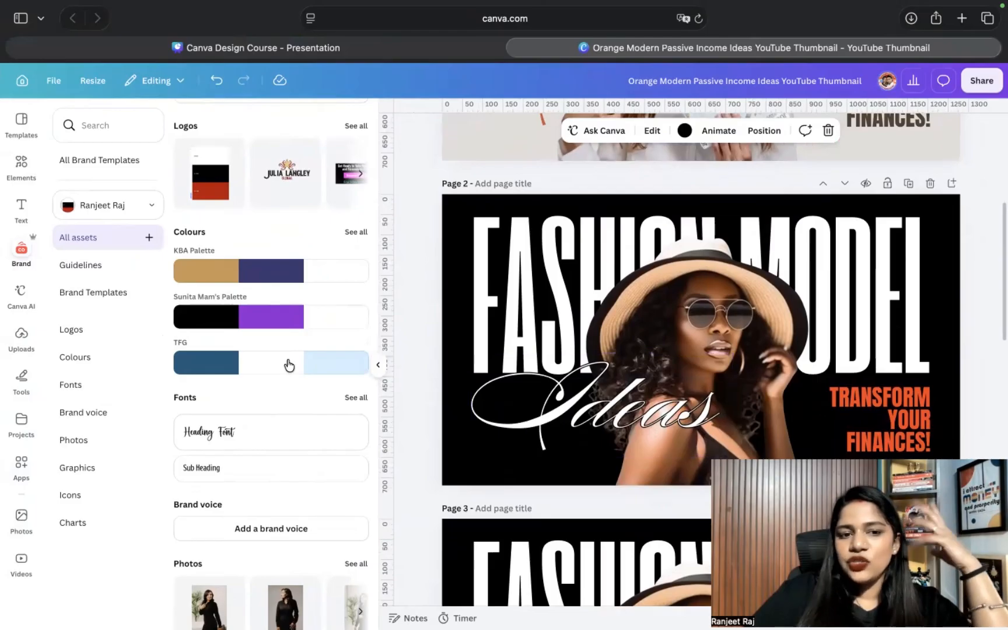
Step: List all of the brand kit's colour palettes and apply "Colours from Screenshot 2023-07-31 at 18.13.29.png" to page 3
left_click(356, 231)
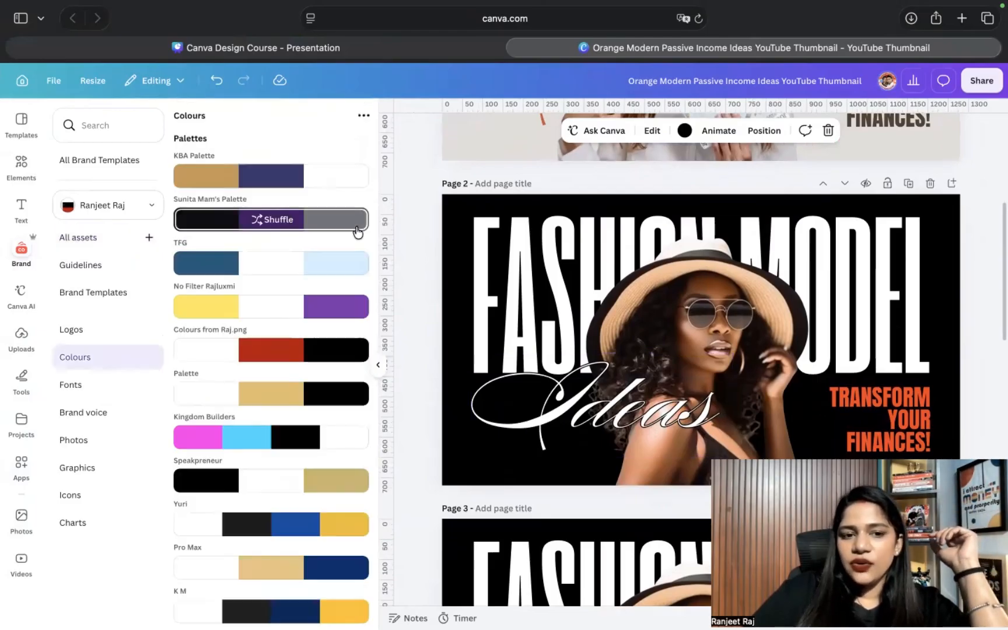
scroll(315, 487, "down", 10)
scroll(324, 488, "down", 12)
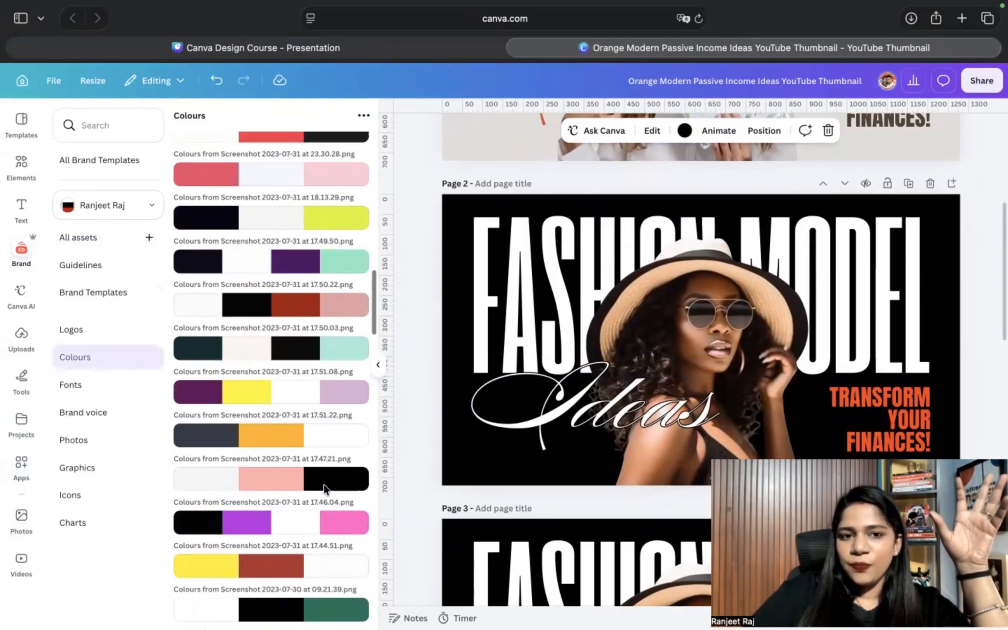
left_click(273, 218)
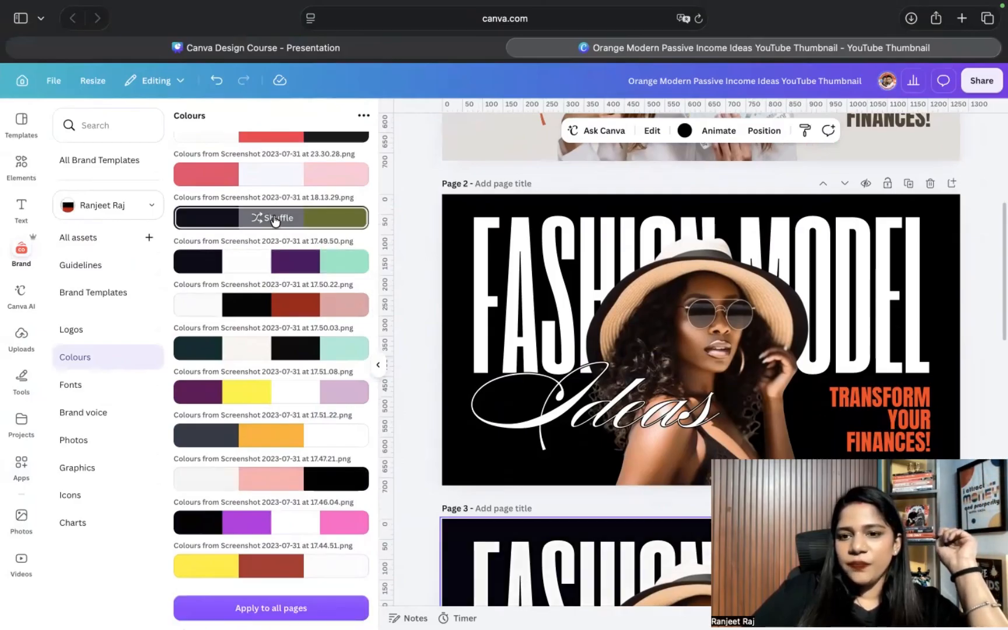
Step: Examine the recoloured page 3 and its "Ideas" text beside the neighbouring pages, leaving page 3 selected
scroll(661, 441, "down", 7)
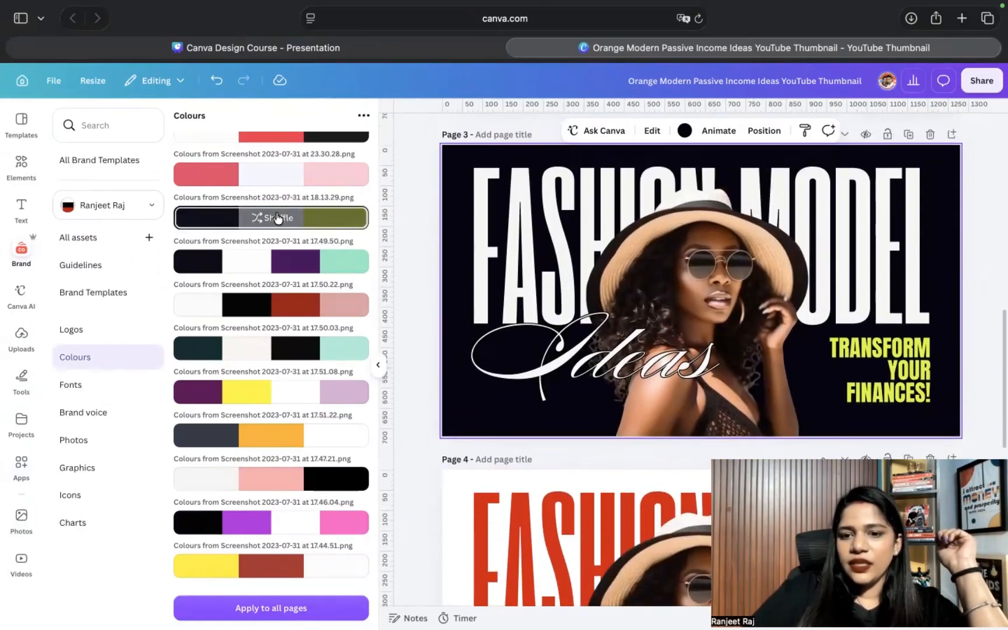
left_click(596, 345)
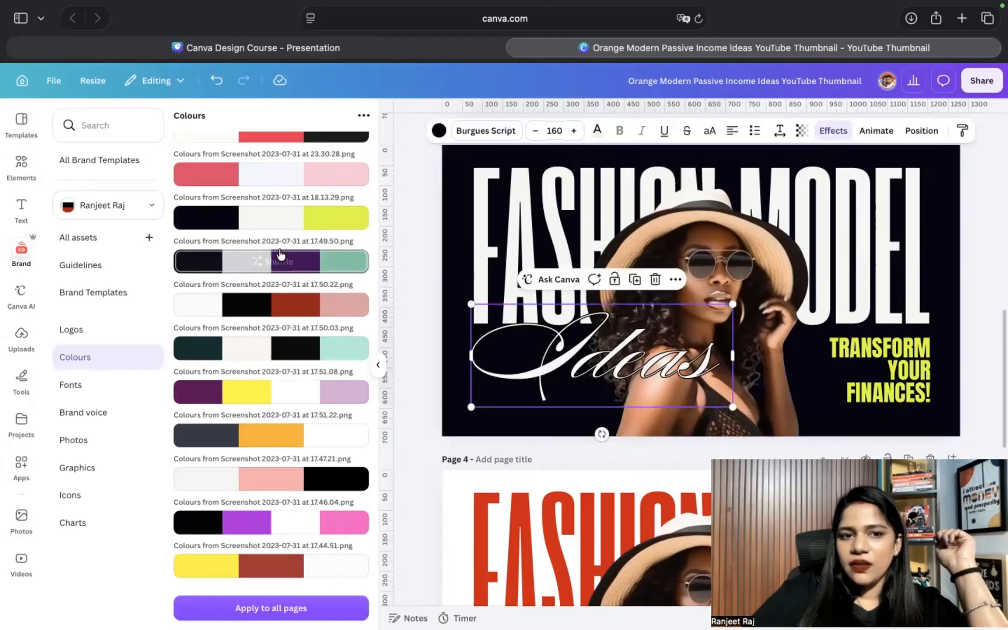
left_click(273, 216)
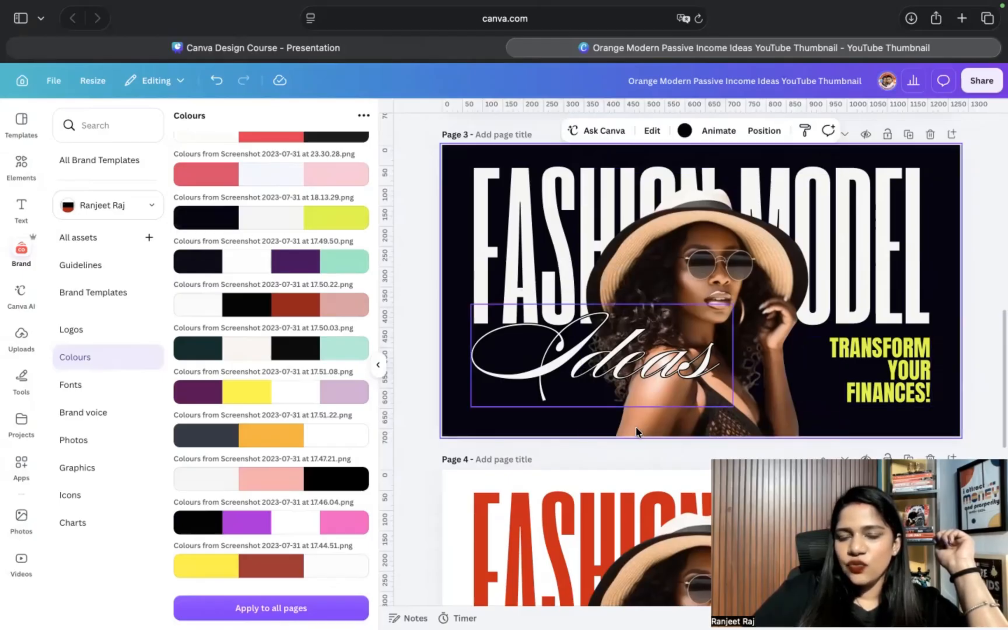
left_click(635, 396)
scroll(636, 432, "down", 5)
scroll(636, 432, "down", 3)
scroll(636, 433, "up", 2)
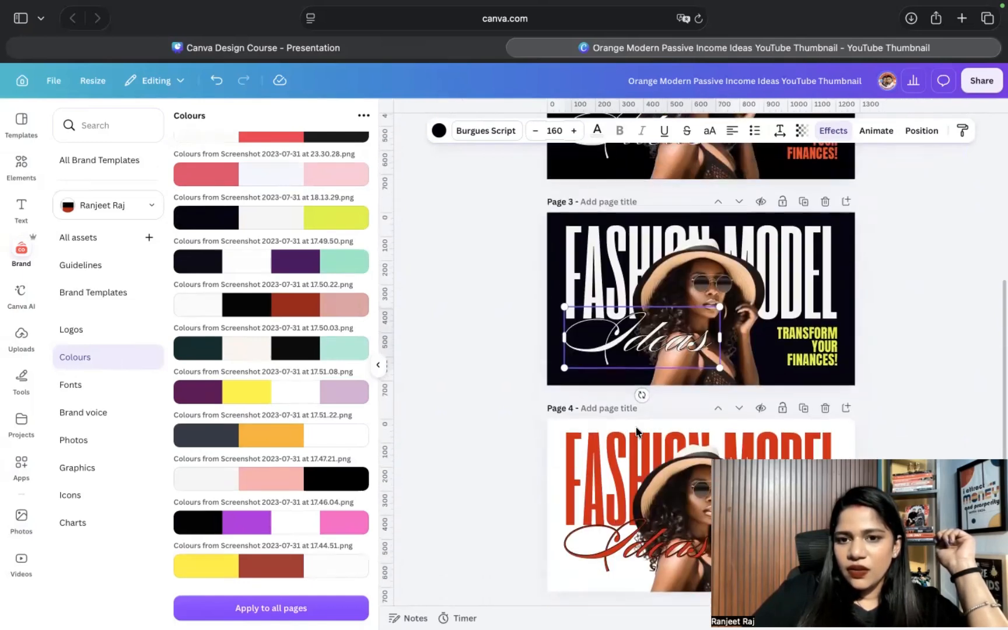
left_click(535, 335)
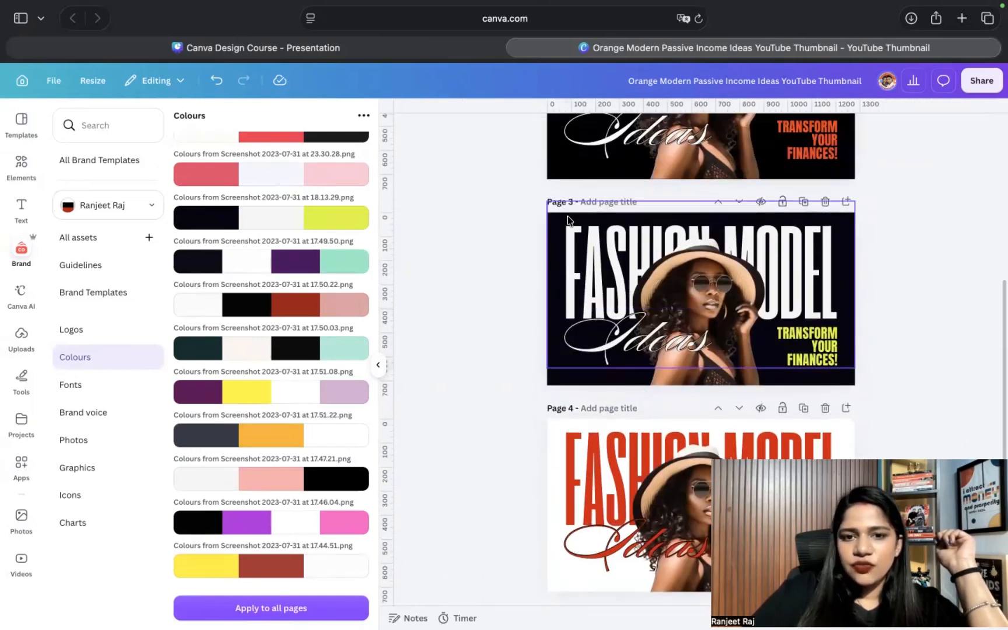
left_click(562, 248)
mouse_move(285, 224)
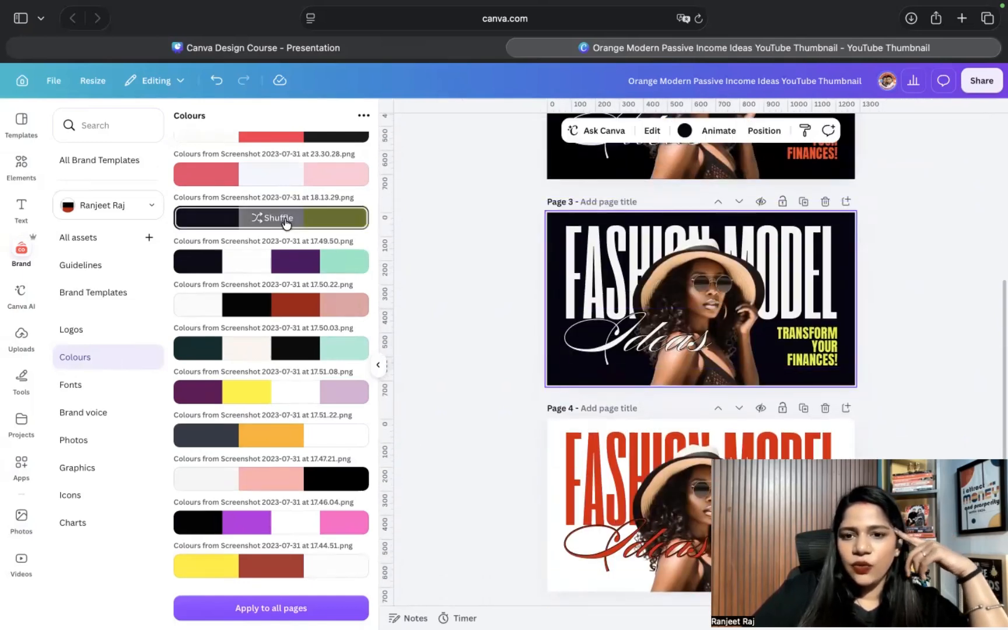
Step: Apply the palette "Colours from Screenshot 2023-07-31 at 17.49.50.png" to page 3 and shuffle its colours several times
mouse_move(282, 275)
left_click(281, 269)
left_click(281, 269)
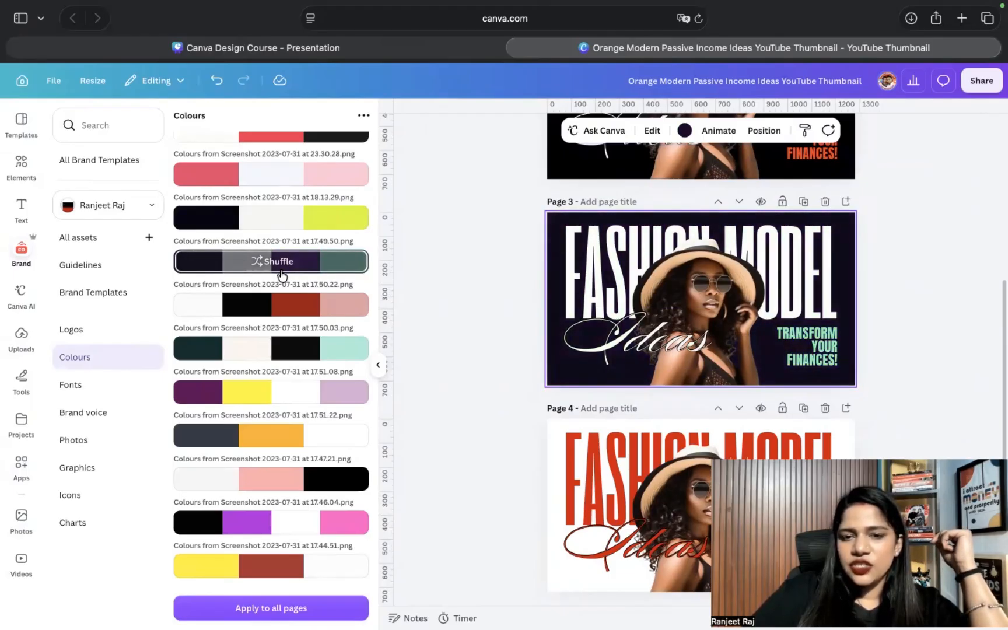
left_click(281, 271)
left_click(282, 272)
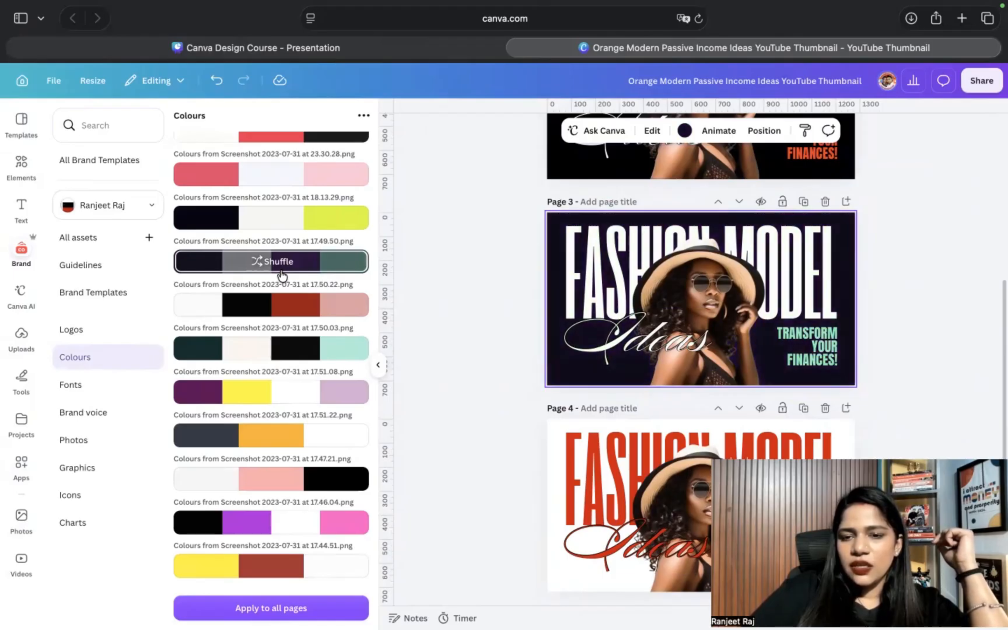
left_click(282, 274)
Step: Try the 18.13.29, 17.49.50 and 17.44.51 screenshot palettes in turn on page 3, shuffling their colours
left_click(284, 217)
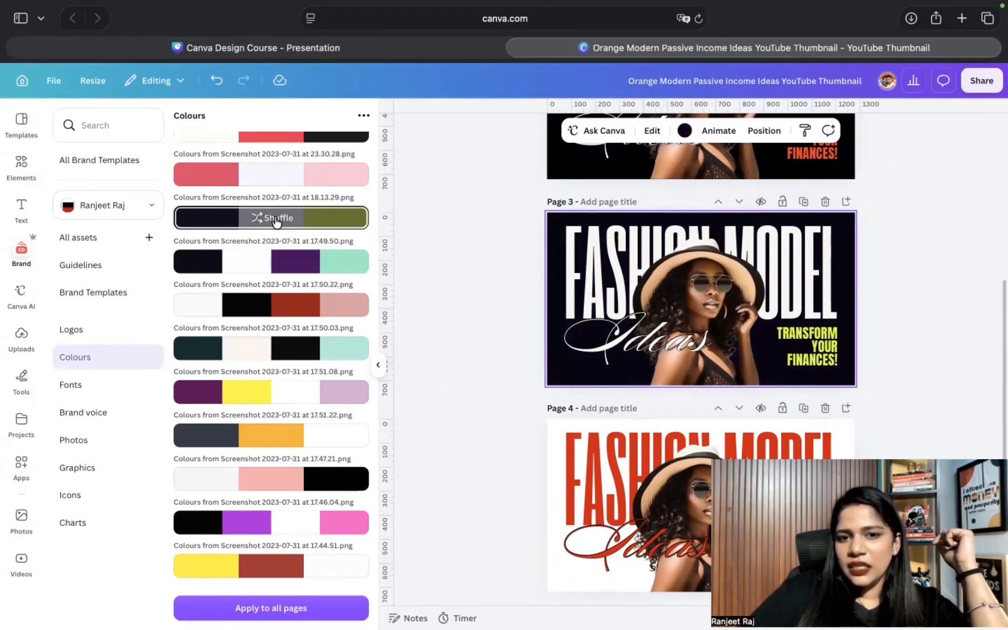
left_click(273, 271)
left_click(273, 271)
left_click(274, 271)
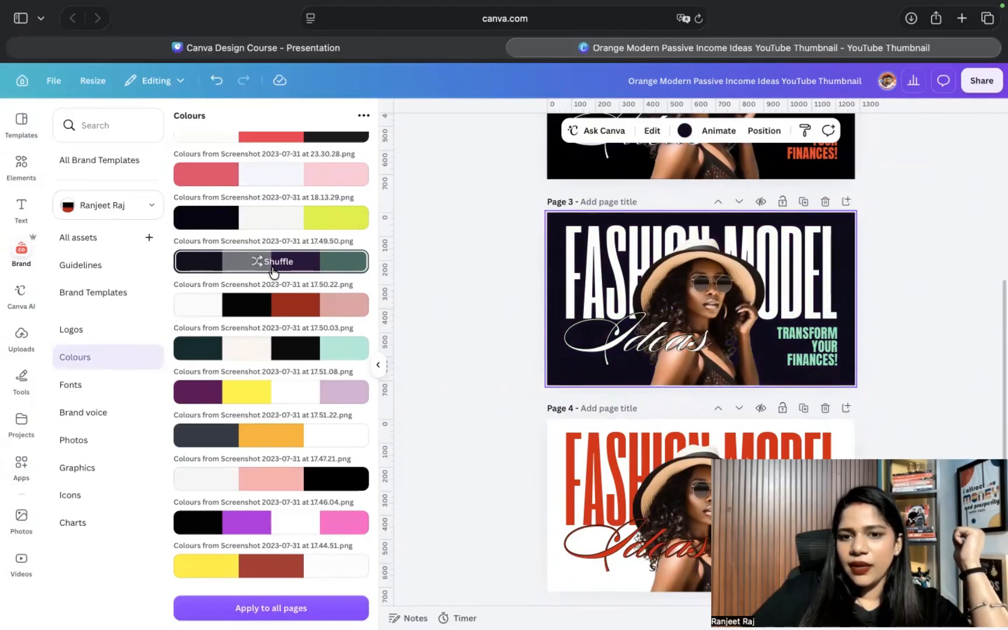
left_click(273, 271)
left_click(270, 567)
left_click(270, 567)
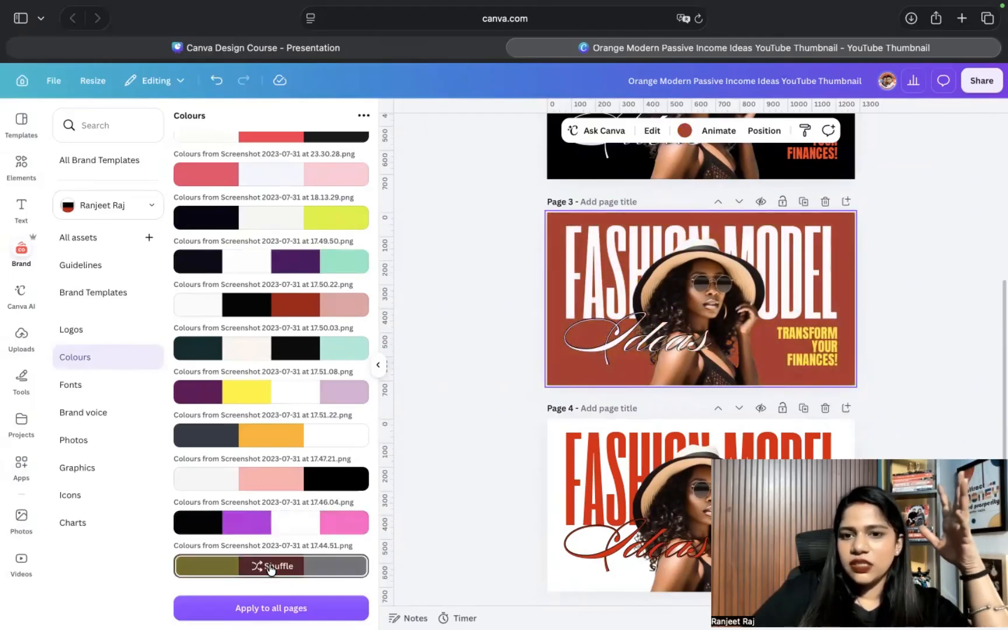
Step: Apply the blue, red and white palette above "Dashboard Tour" to page 3, shuffling to a white background, orange-red heading and blue tagline
scroll(288, 447, "down", 10)
scroll(288, 447, "down", 3)
left_click(268, 502)
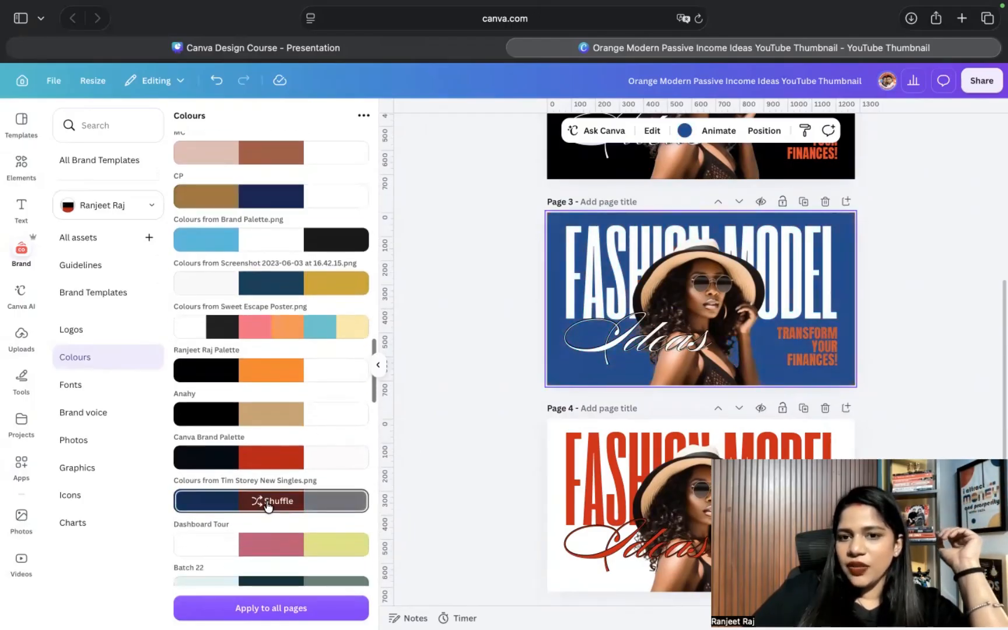
left_click(268, 502)
left_click(269, 502)
left_click(268, 502)
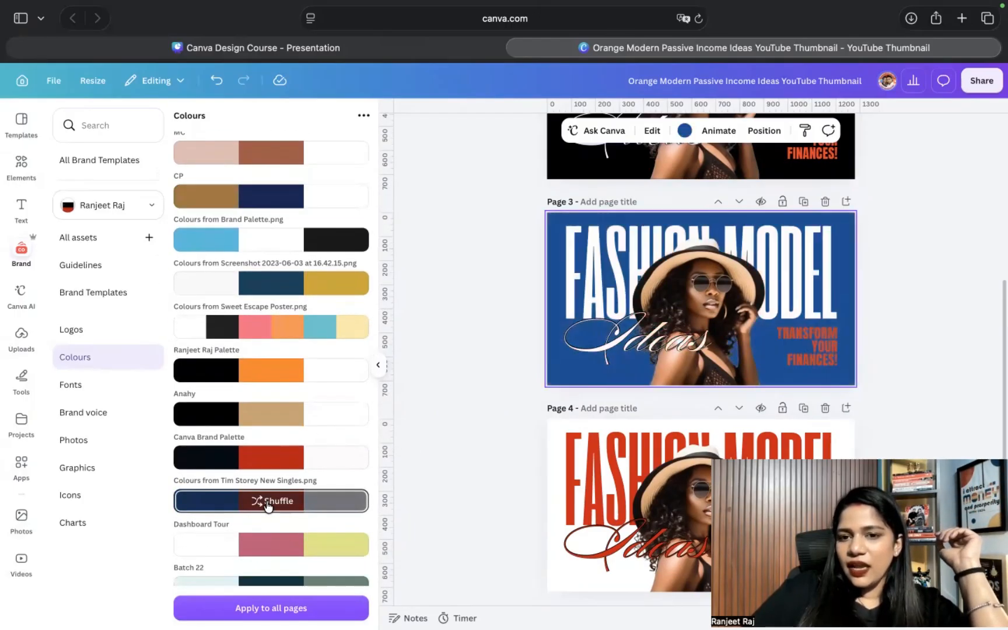
left_click(268, 501)
left_click(268, 502)
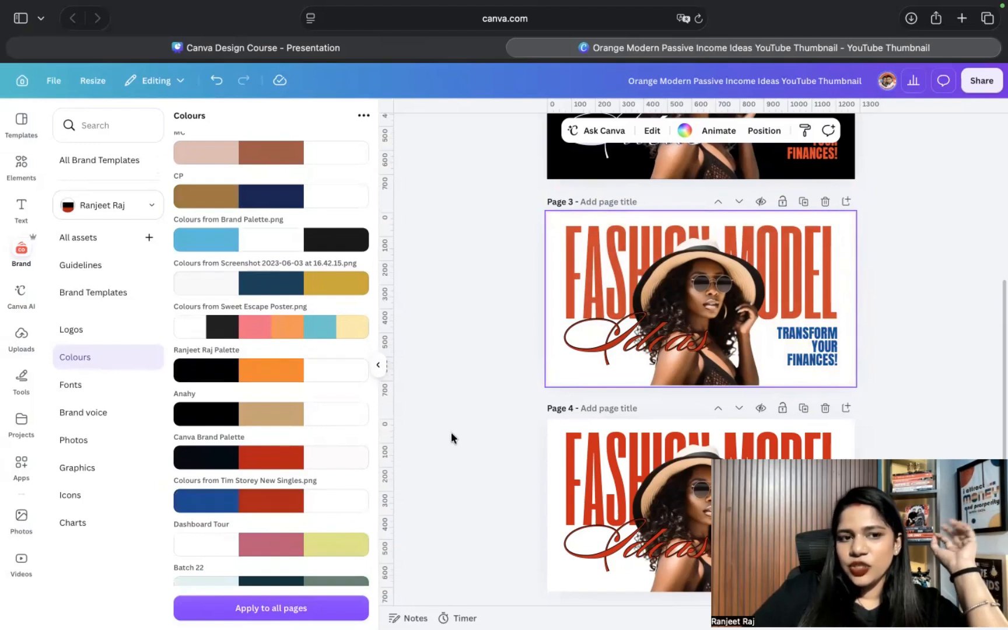
Step: Hide the brand colours and compare the recoloured thumbnail variants with the original template on page 1
left_click(378, 366)
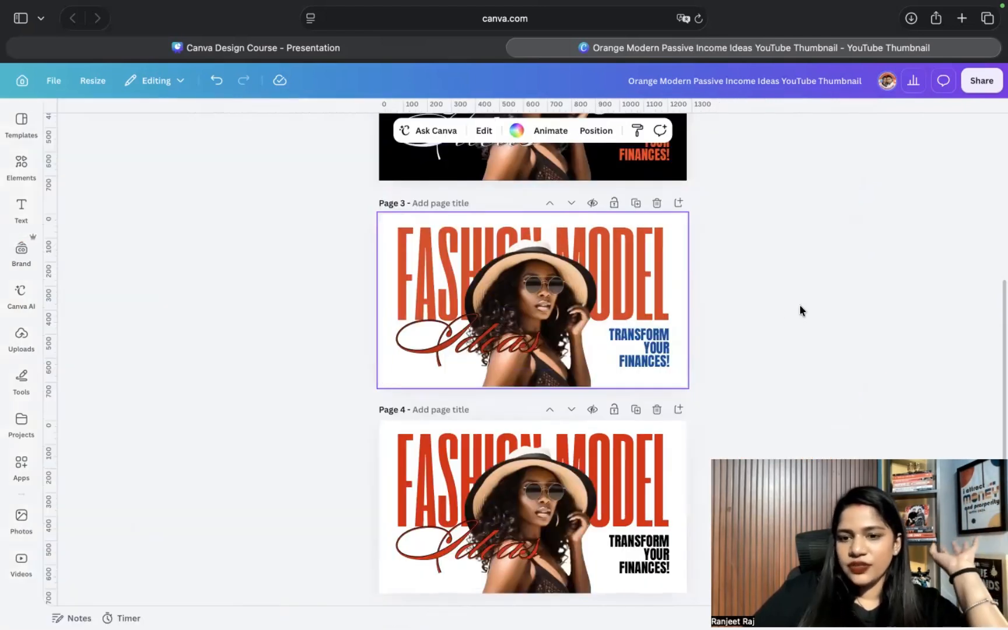
scroll(799, 304, "down", 3)
scroll(787, 328, "down", 3)
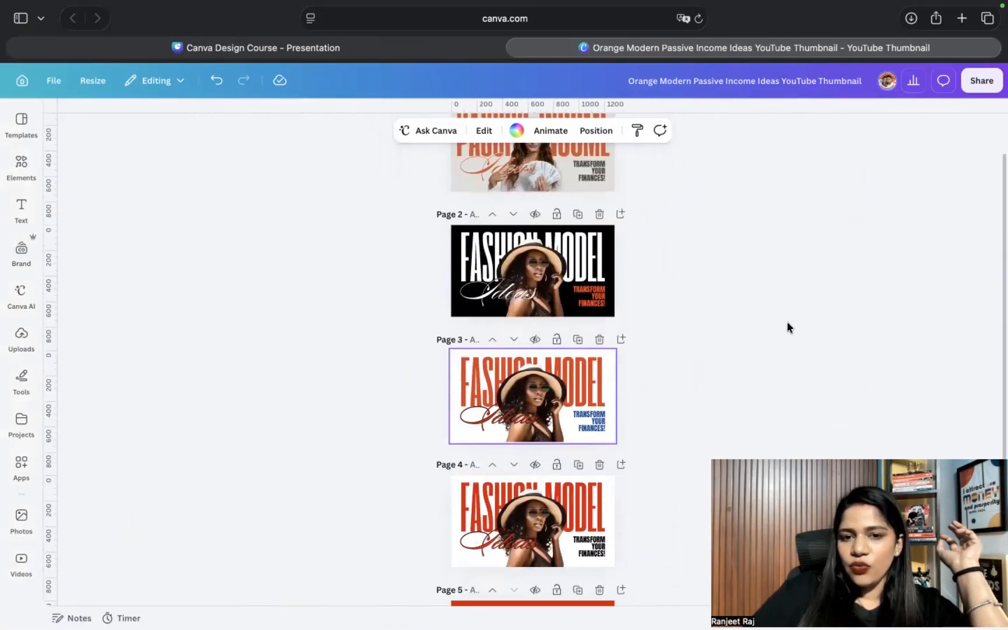
scroll(787, 328, "up", 5)
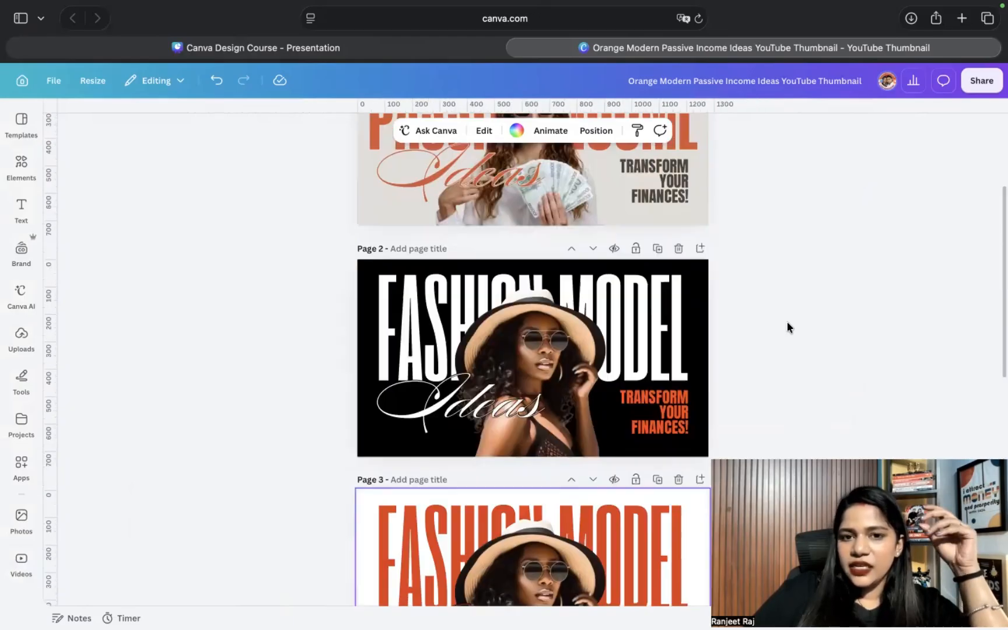
scroll(771, 331, "up", 5)
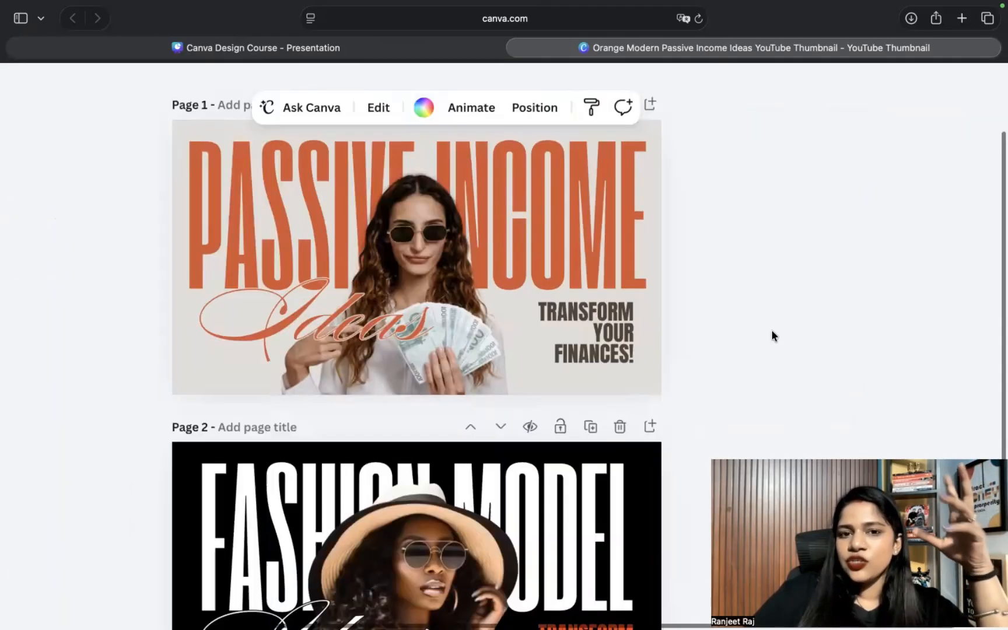
scroll(771, 331, "down", 5)
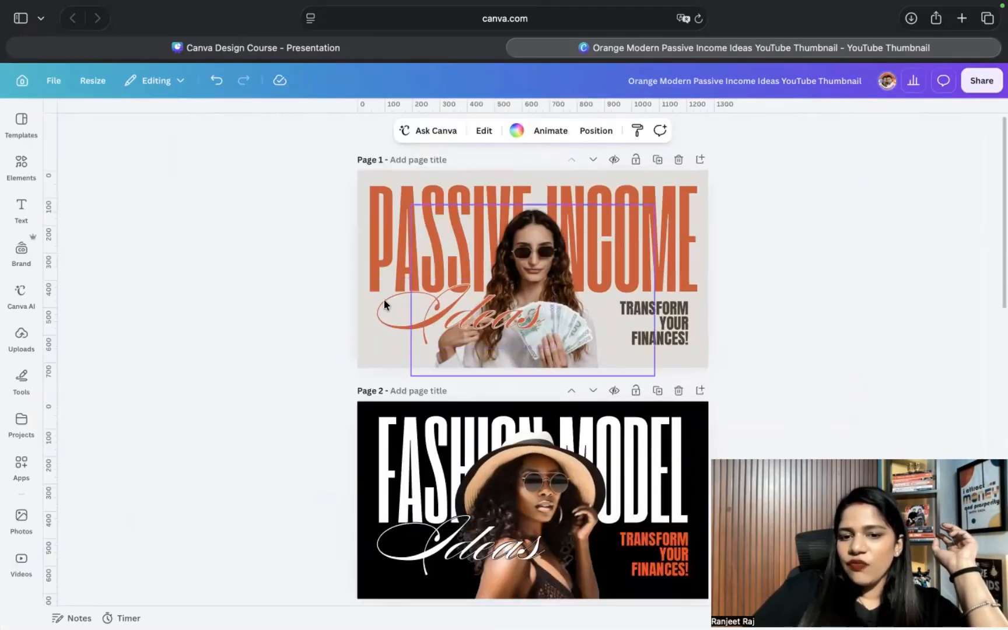
key("super+shift+backslash")
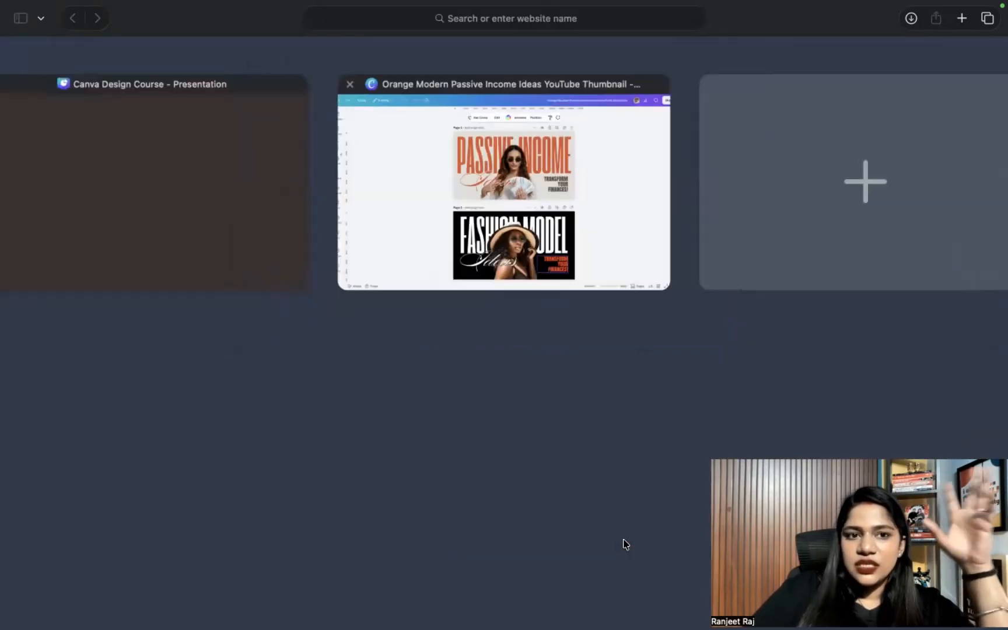
key("super+shift+backslash")
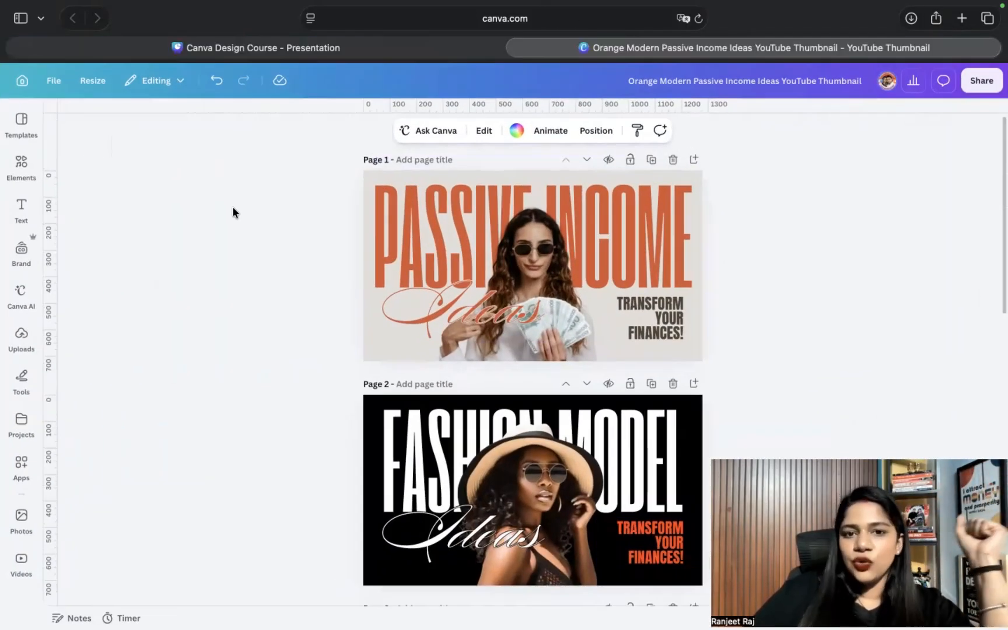
Step: Add a blank page at the very start of the design and give it a white background
left_click(693, 158)
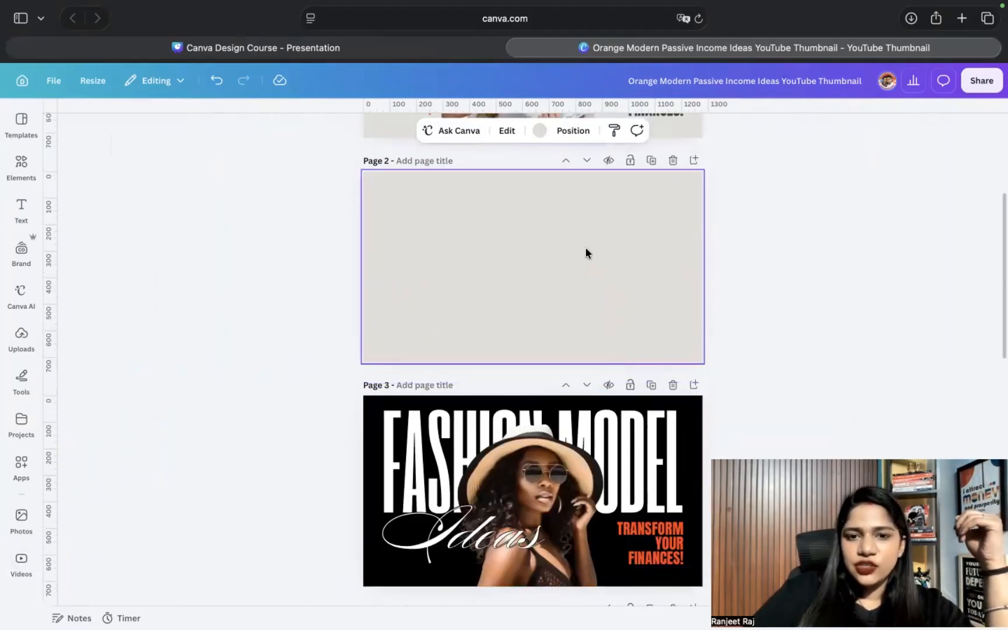
left_click(566, 166)
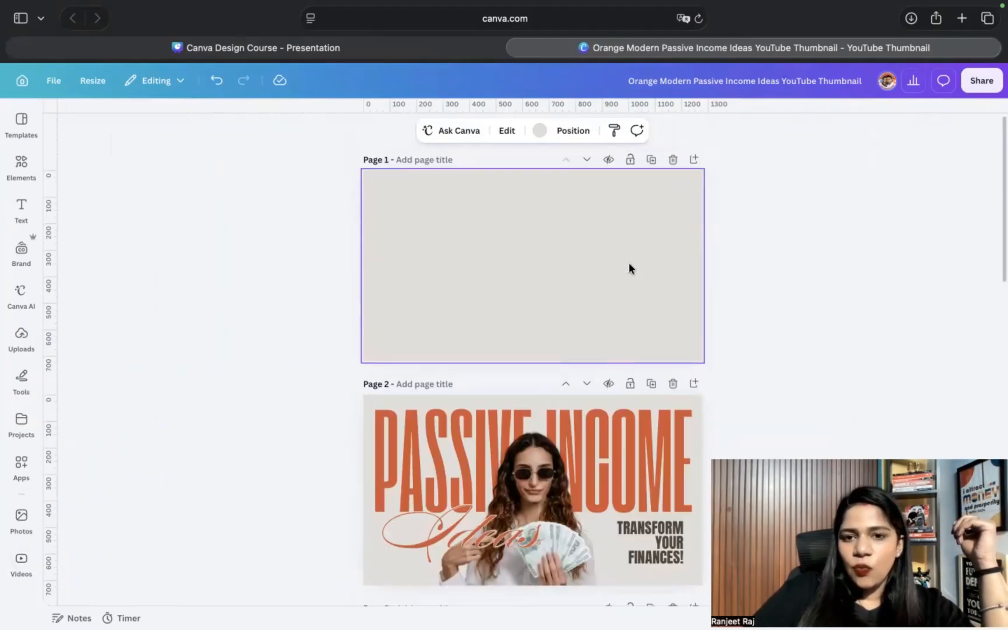
scroll(628, 262, "up", 3)
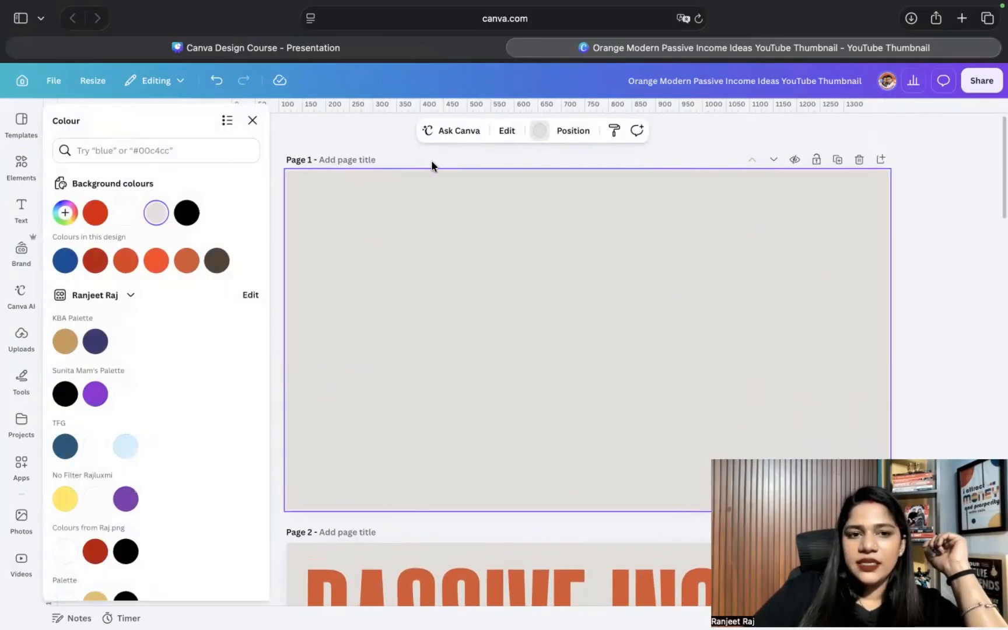
left_click(127, 213)
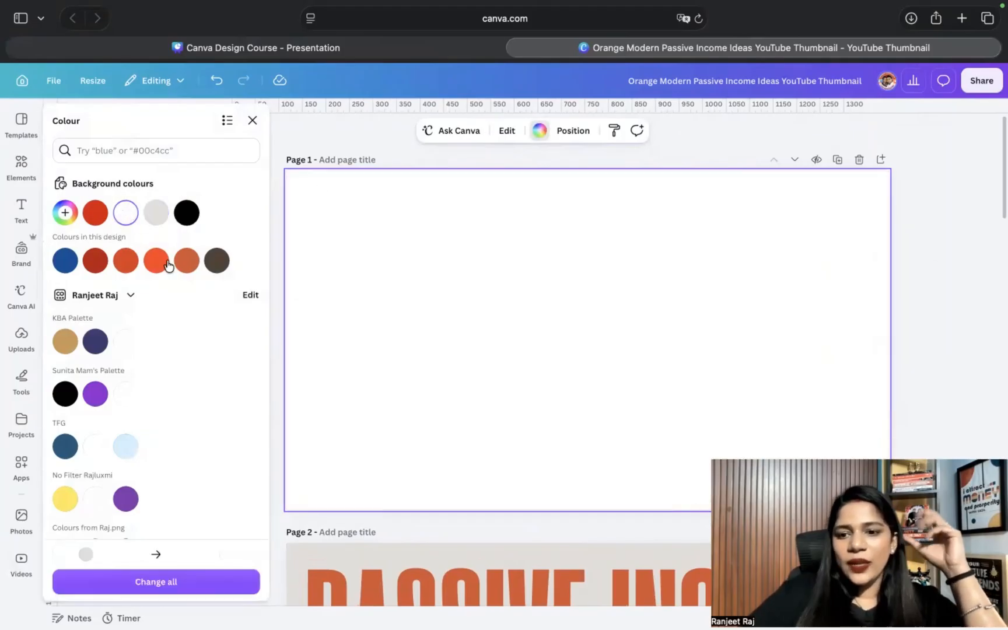
Step: Browse the thumbnail templates and apply the "Red and Black Paper Collage Economic Podcast Youtube Thumbnail" to the blank page 1
left_click(28, 126)
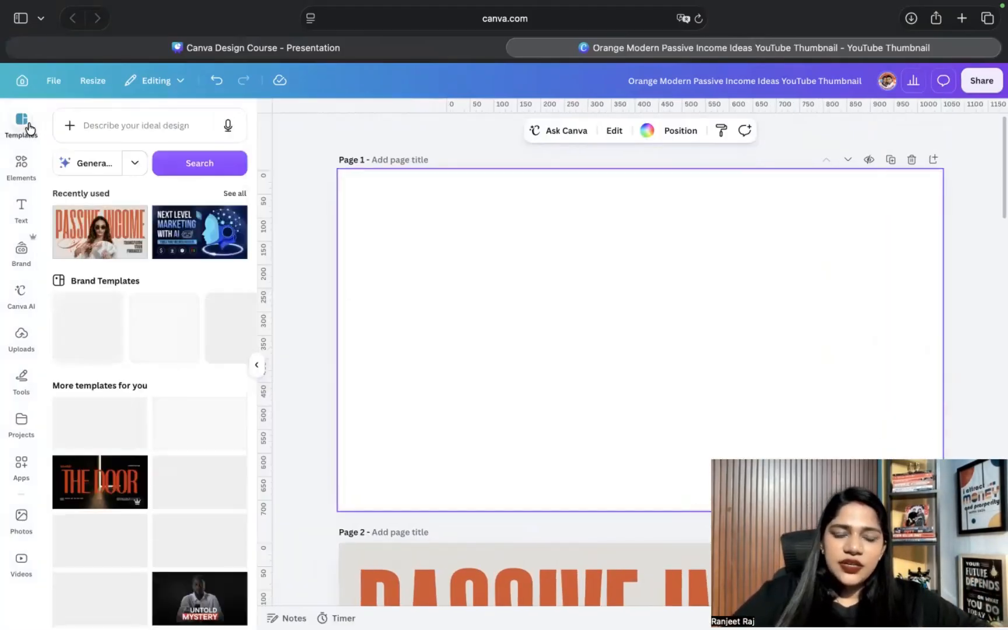
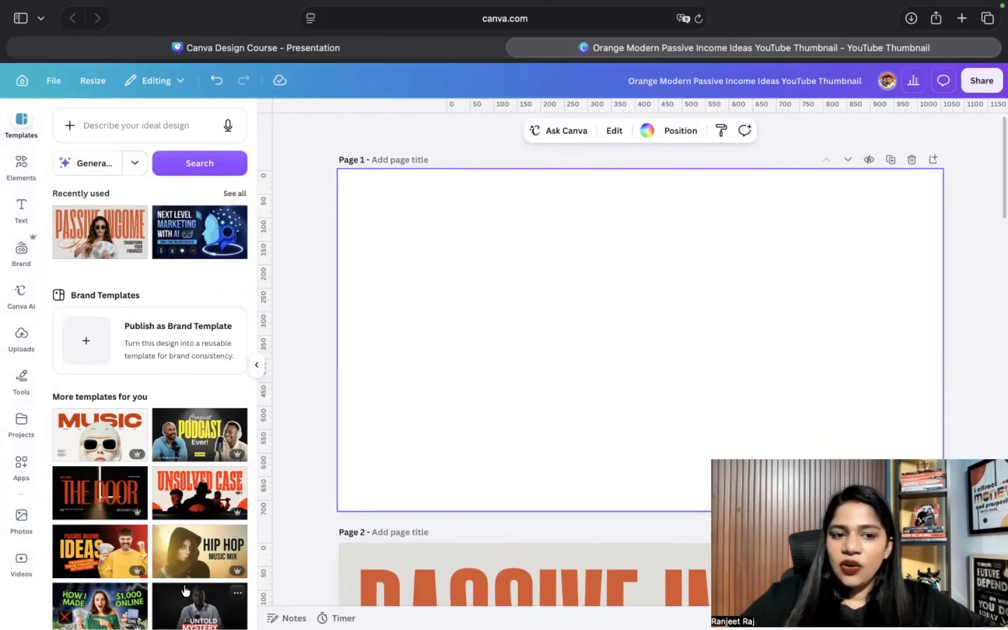
scroll(188, 577, "down", 1)
scroll(188, 578, "down", 10)
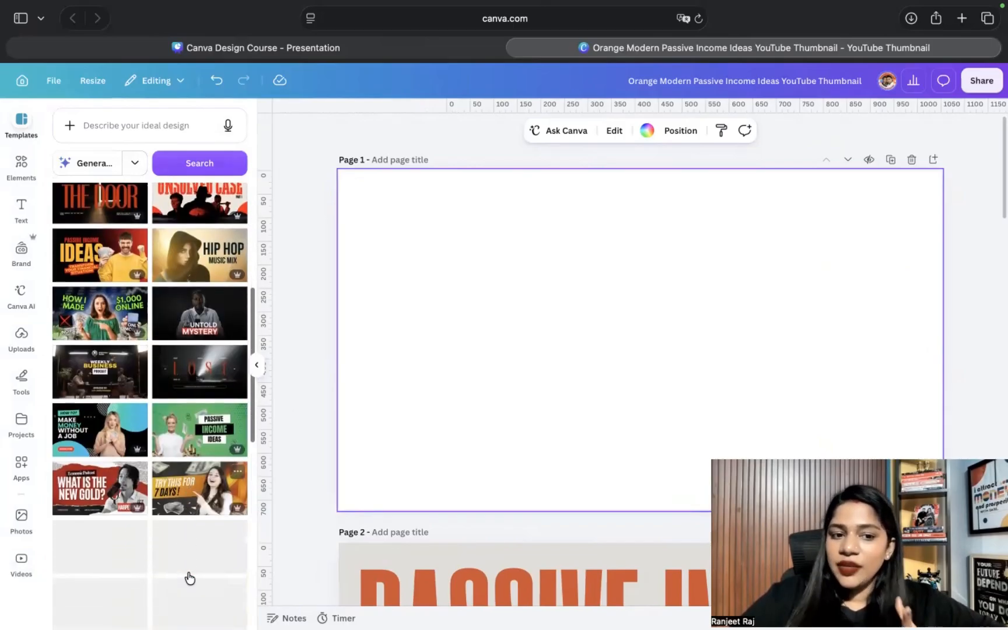
scroll(189, 576, "down", 5)
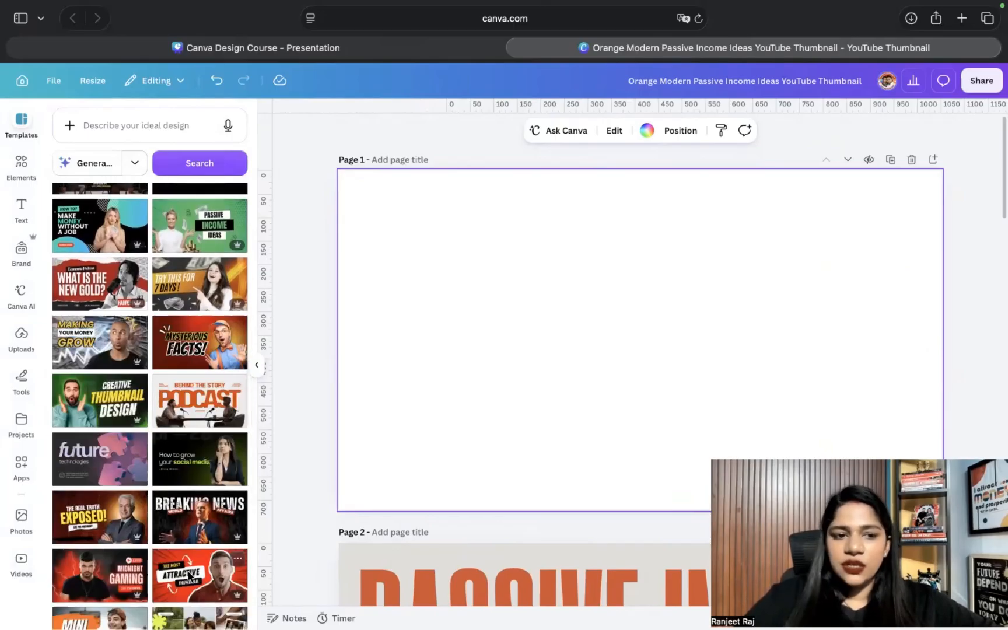
left_click(91, 280)
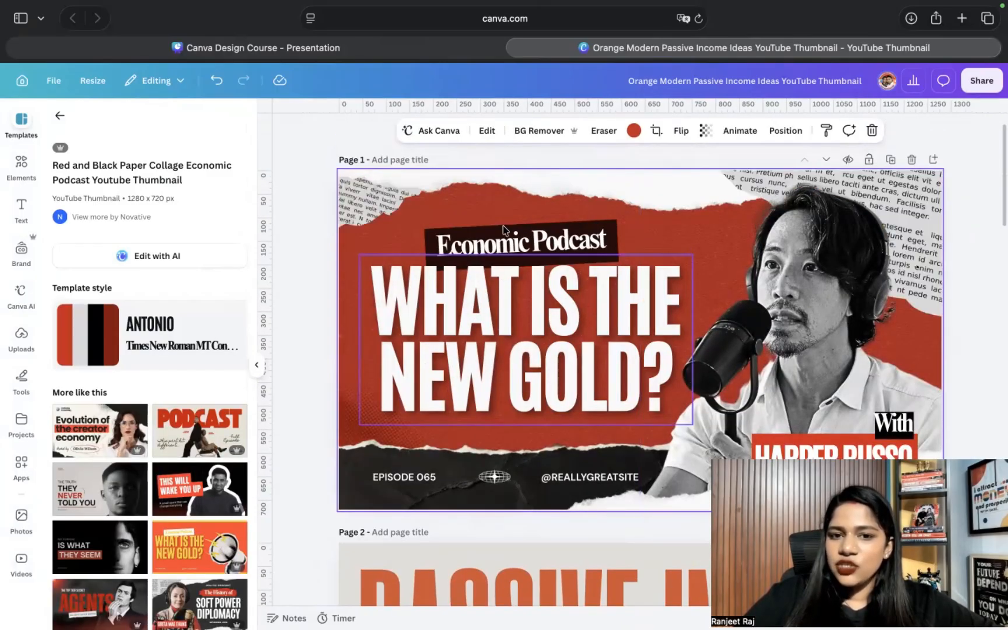
Step: Replace the "WHAT IS THE NEW GOLD?" heading on page 1 with "WHAT ARE YOUR THOUGHTS?"
double_click(517, 335)
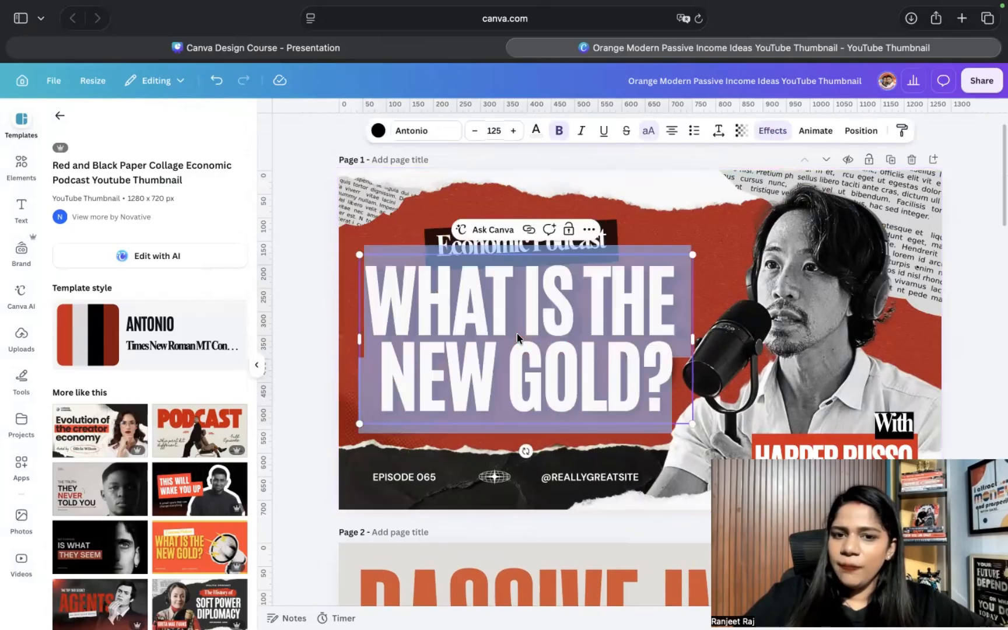
type("WHAT ARE")
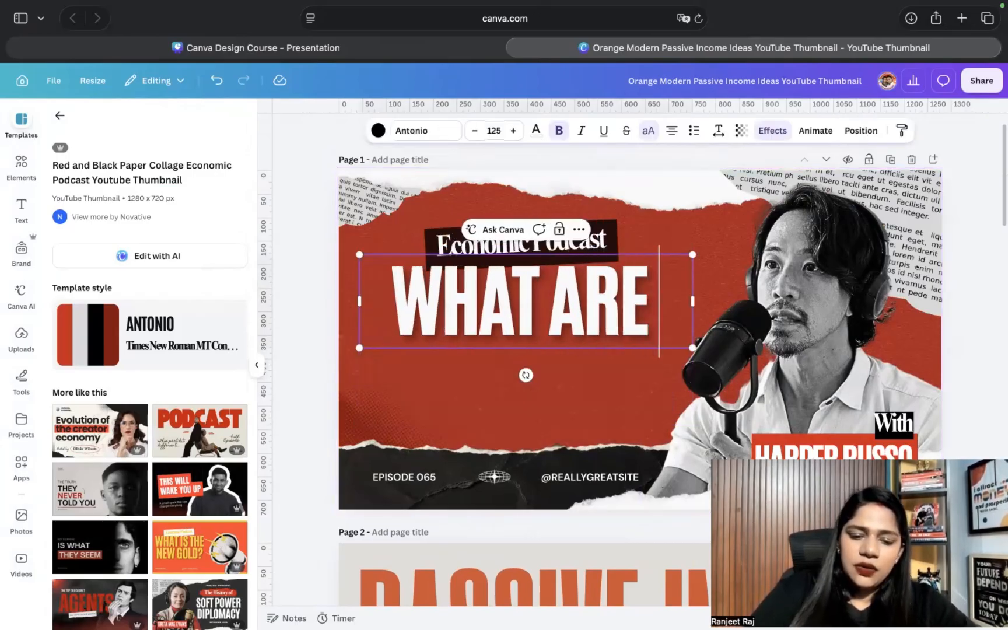
type(" YOUR")
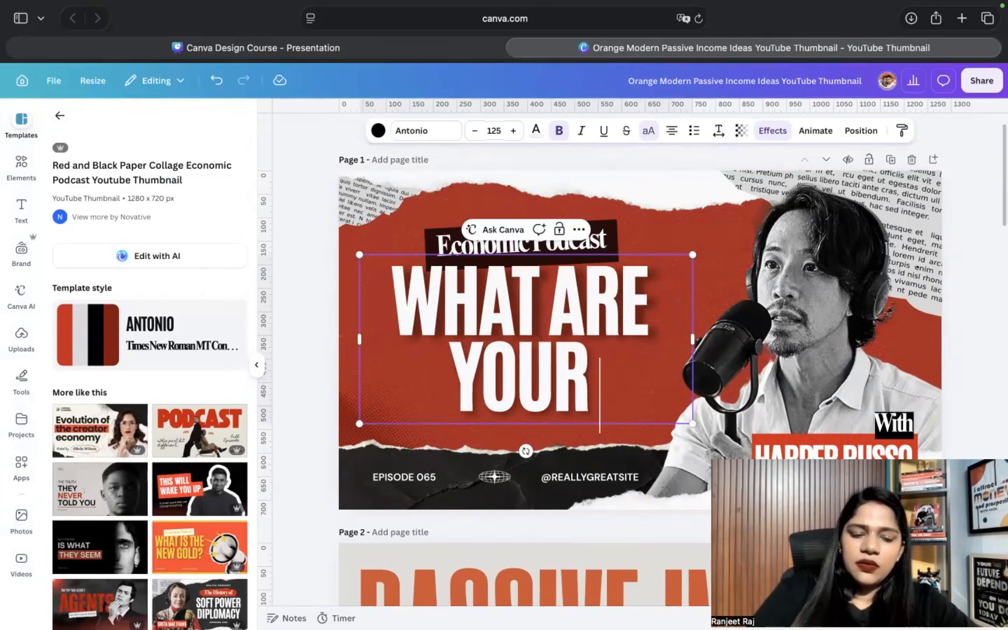
type(" THOUG")
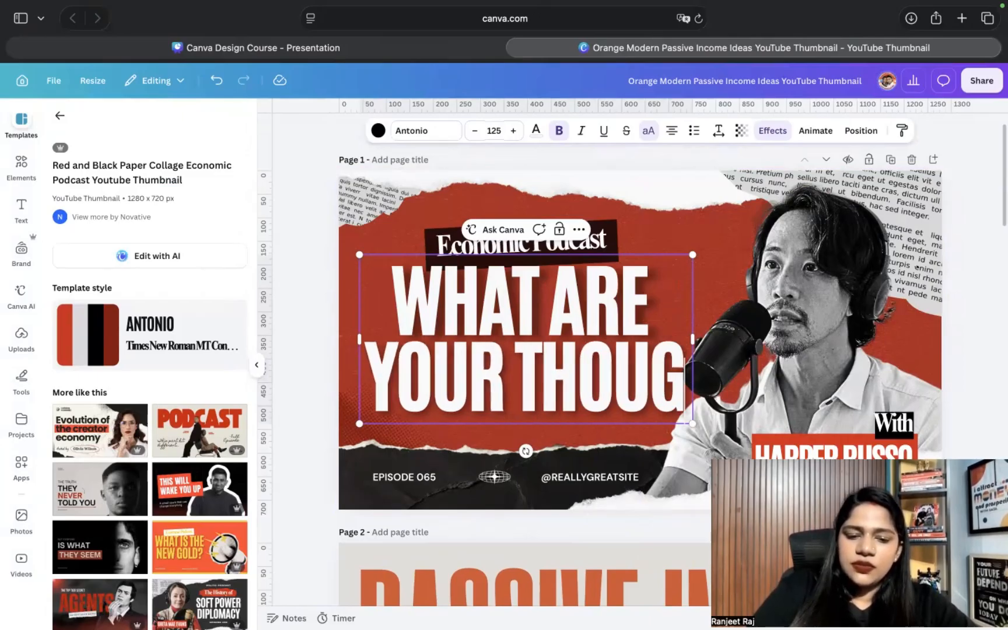
type("HTS?")
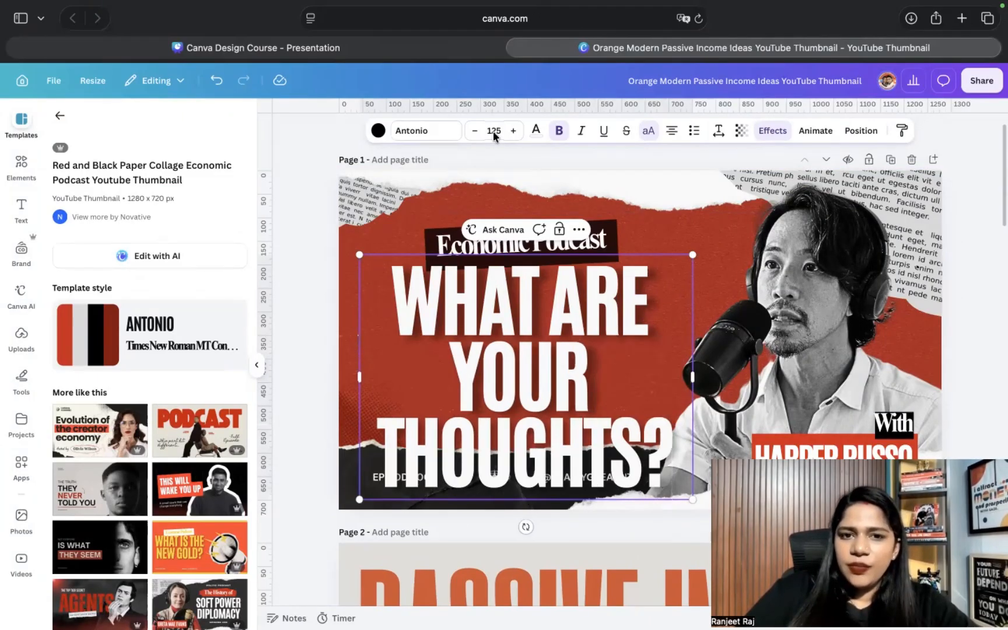
Step: Reduce the "WHAT ARE YOUR THOUGHTS?" heading on page 1 to font size 97.6 and centre it lower within the red area
left_click(476, 134)
left_click(476, 134)
left_click(476, 134)
left_click(476, 134)
left_click(476, 134)
left_click(476, 135)
left_click(476, 134)
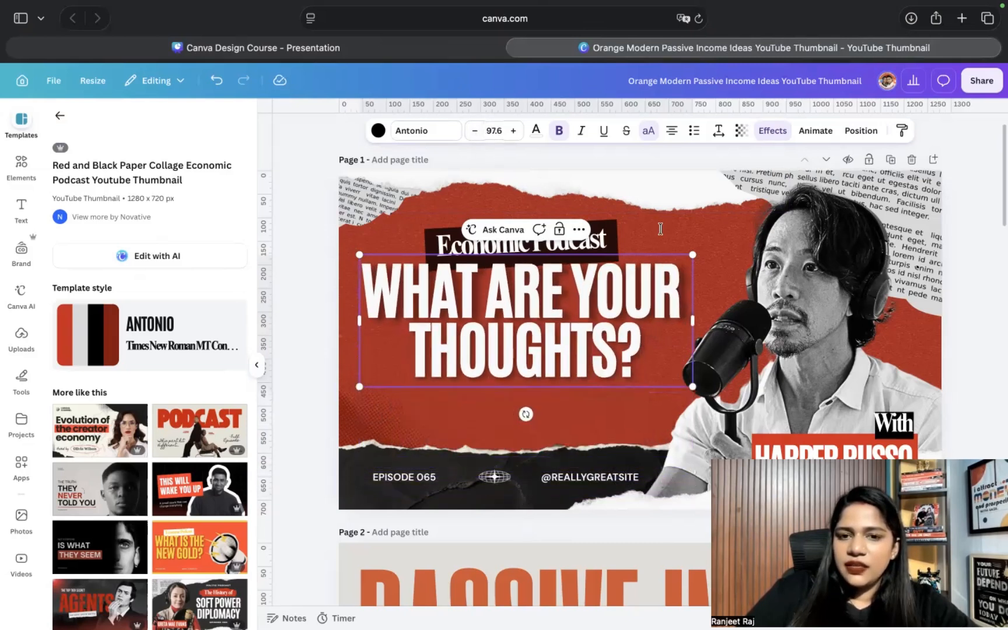
left_click(546, 461)
left_click_drag(614, 295, 620, 324)
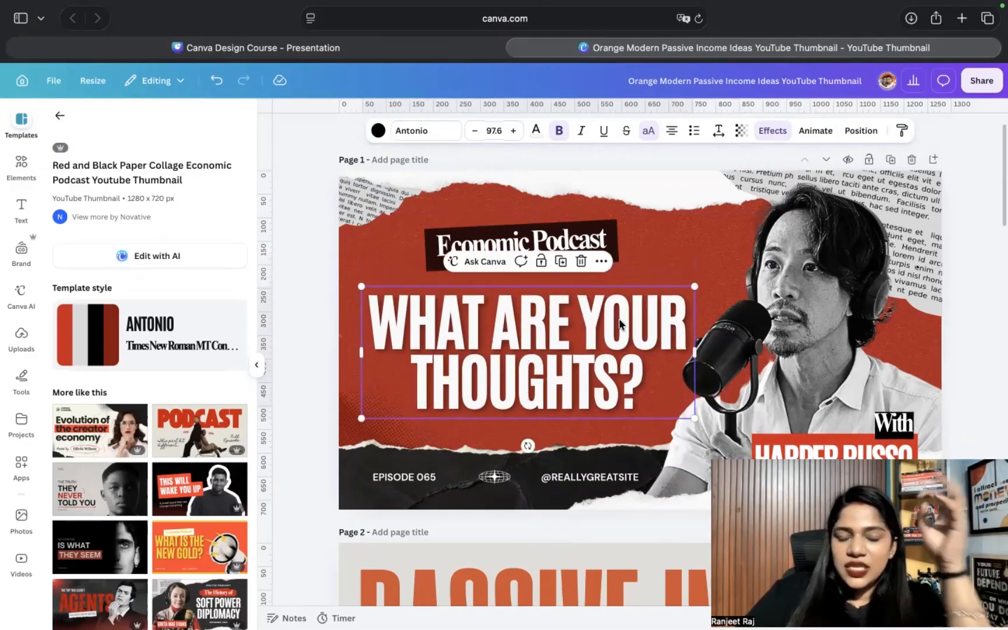
Step: Search the design templates for "bakery"
left_click(60, 116)
left_click(92, 121)
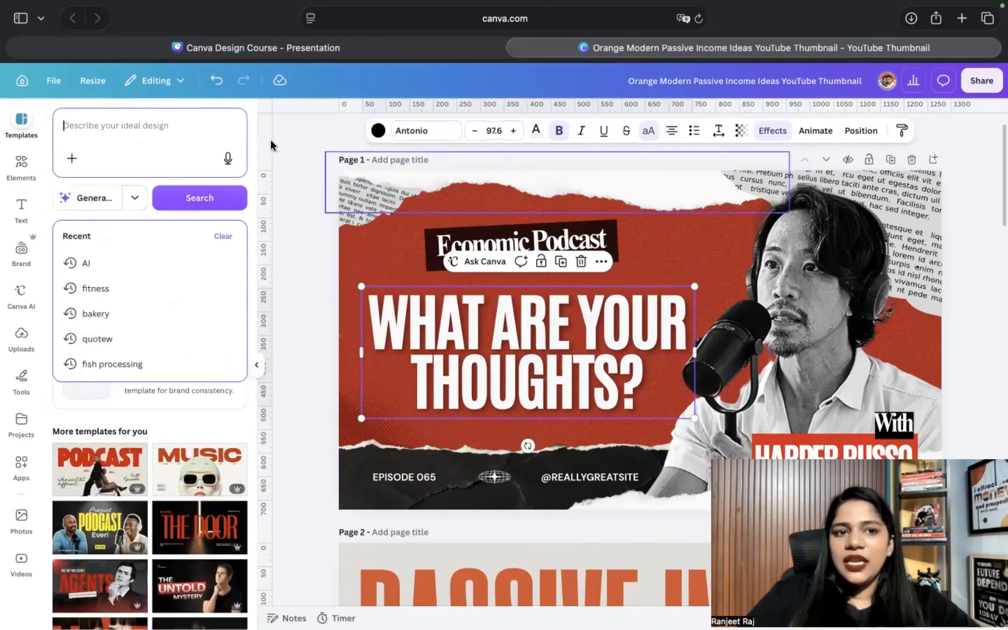
type("bakery")
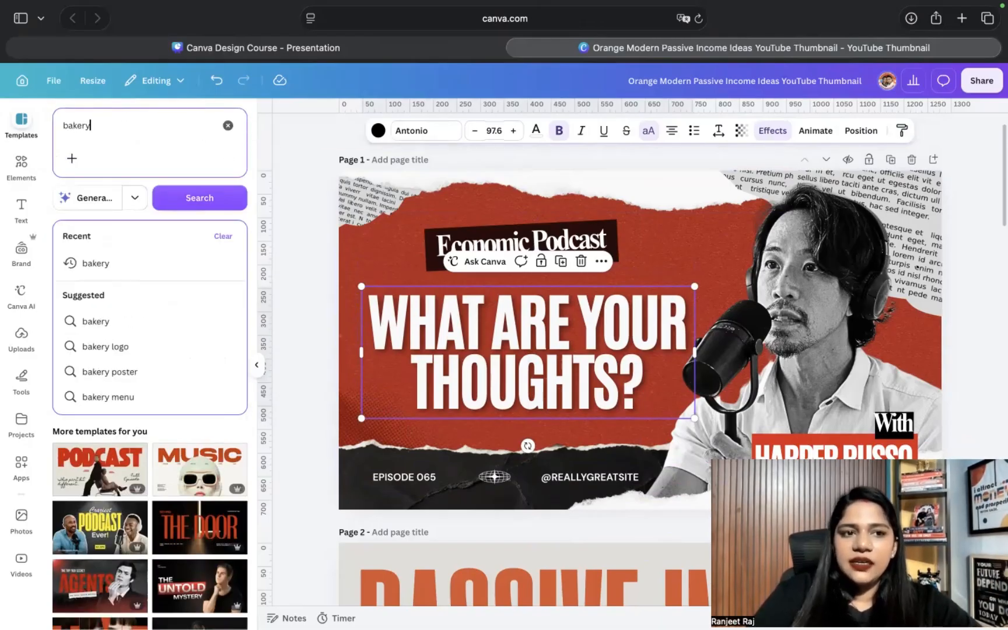
key("Return")
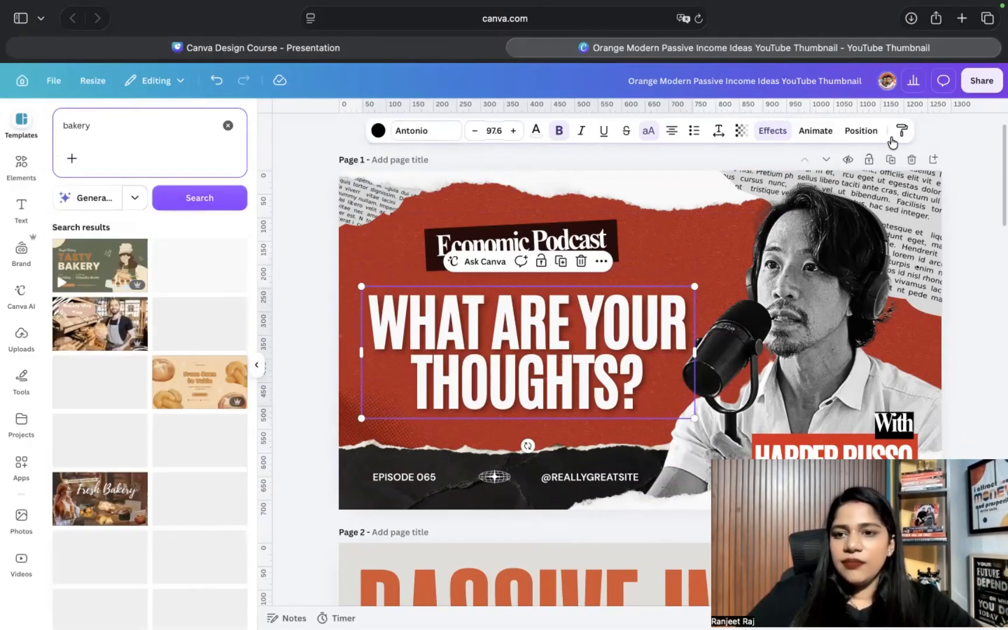
Step: Add a blank page after page 2 and apply the "Yellow Brown Collage Photo Cookies Recipes YouTube Thumbnail" template to it
left_click(934, 185)
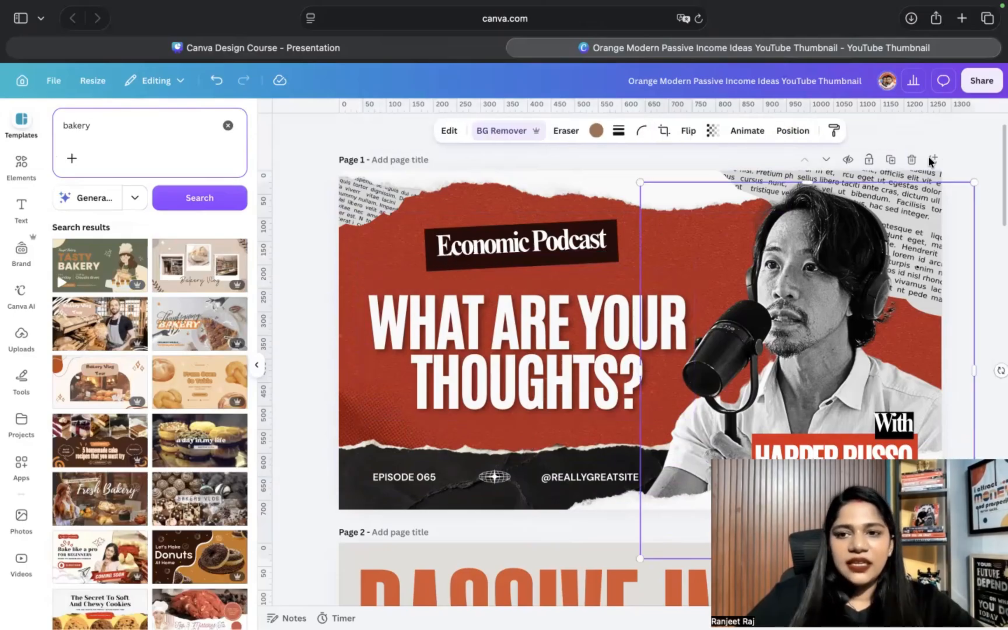
left_click(901, 156)
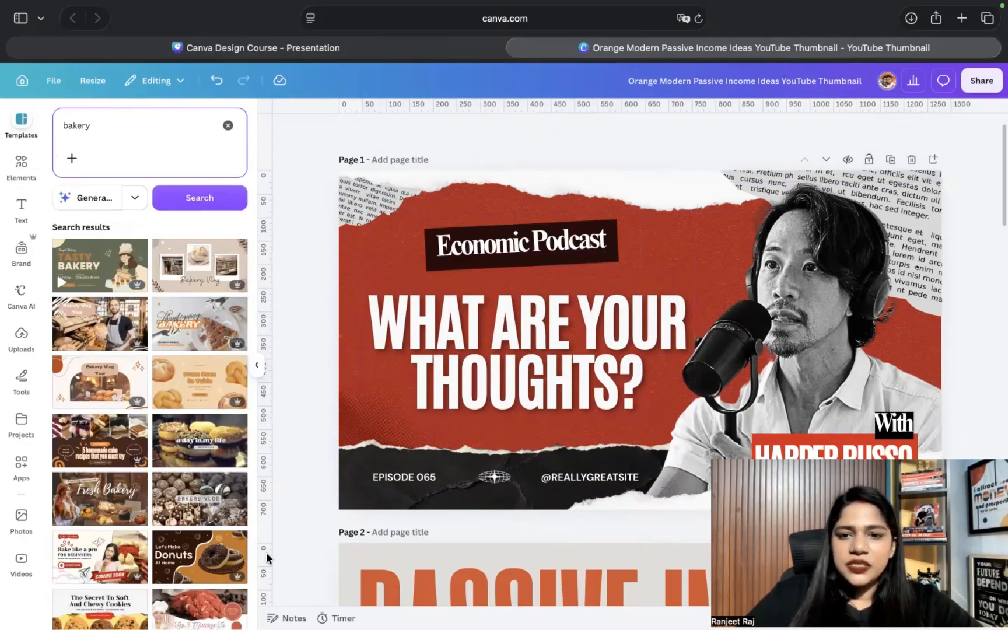
left_click(936, 159)
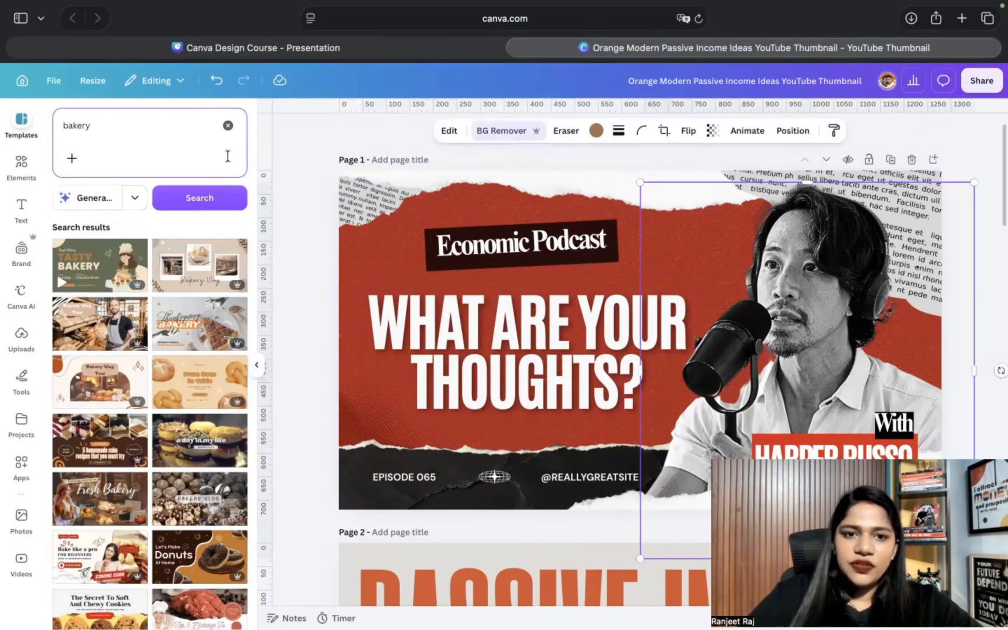
scroll(172, 298, "down", 15)
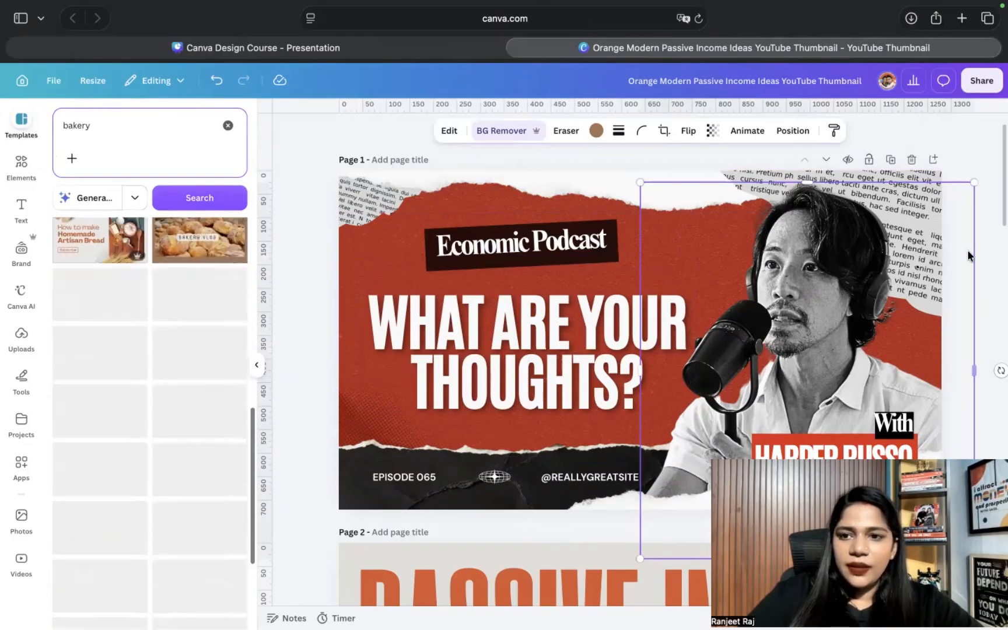
left_click(298, 233)
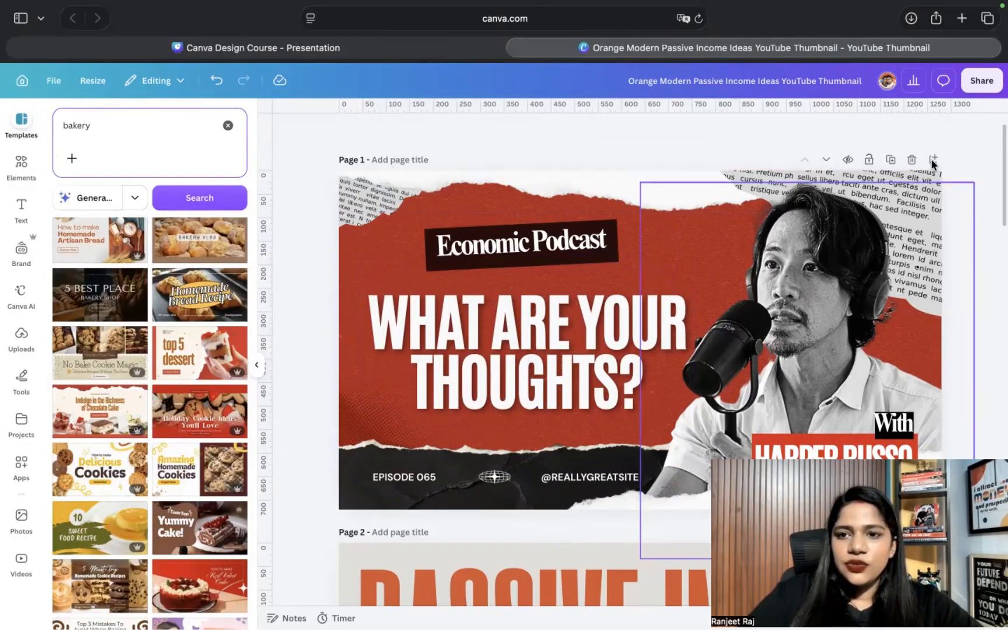
left_click(785, 235)
scroll(784, 235, "down", 5)
left_click(934, 296)
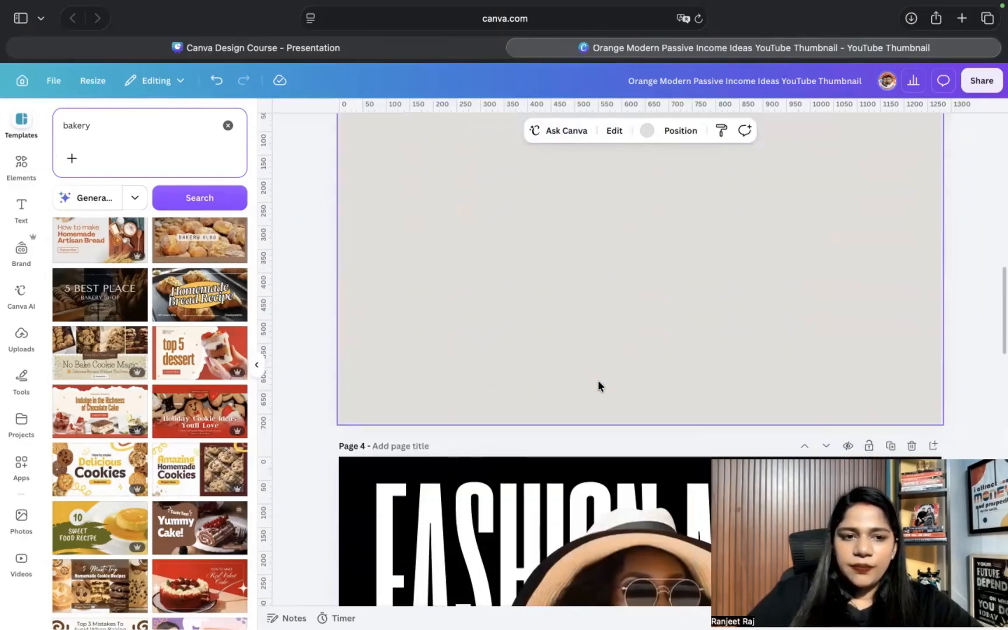
left_click(138, 452)
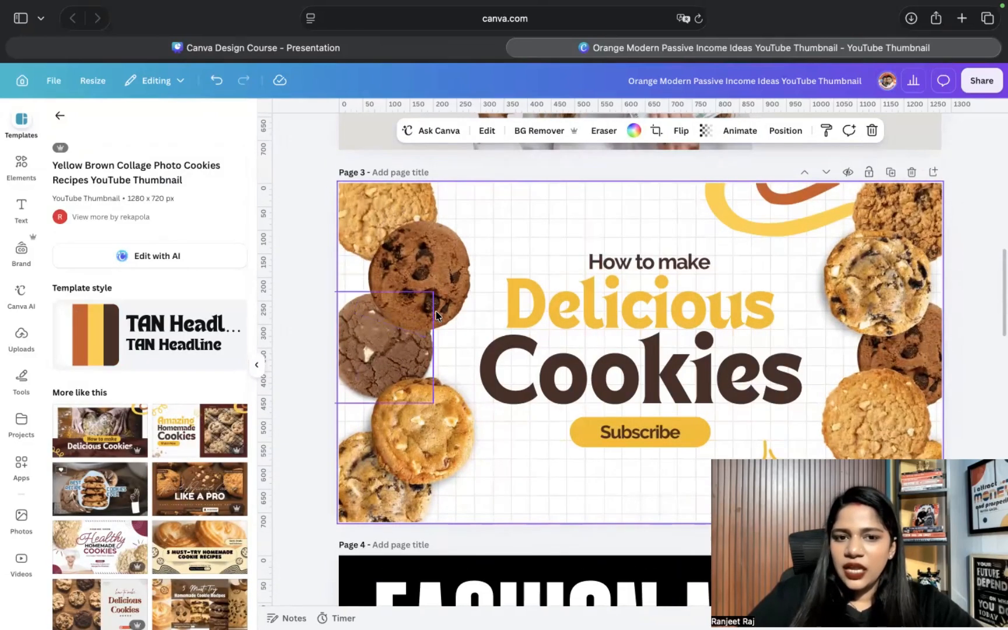
Step: Swap the positions of the dark chocolate-chip cookie and the golden cookie in the left-hand group on page 3
left_click(421, 445)
mouse_move(422, 444)
left_mouse_down()
mouse_move(445, 281)
mouse_move(431, 427)
mouse_move(430, 413)
left_mouse_up()
left_click(499, 282)
left_click_drag(499, 282, 389, 288)
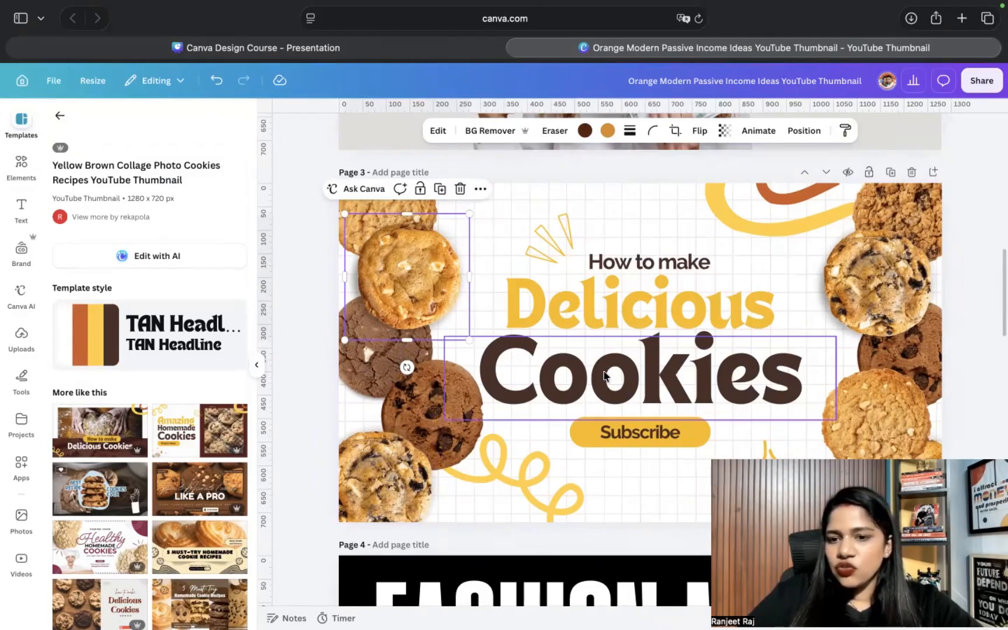
Step: Duplicate the golden cookie, shrink the copy and fit it inside the first "o" of the word "Cookies" on page 3
scroll(594, 378, "down", 2)
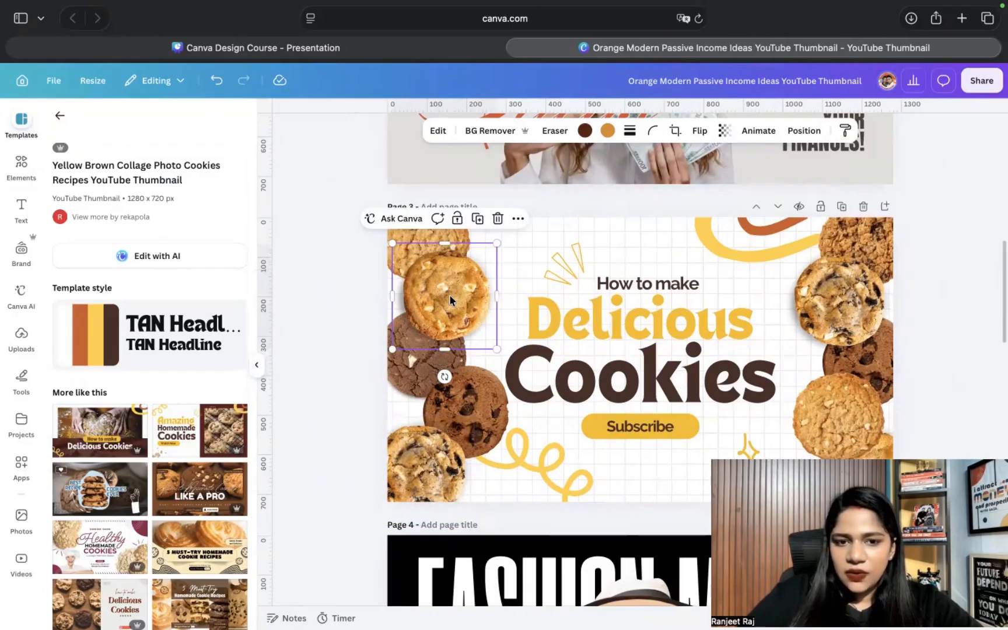
left_click(479, 205)
left_click(479, 244)
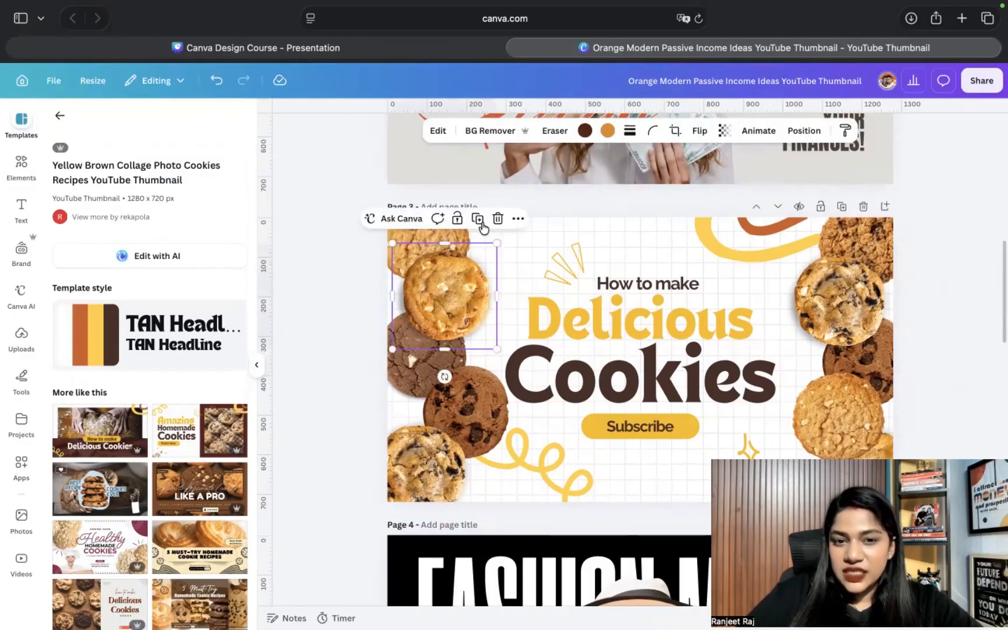
left_click(477, 220)
left_click_drag(455, 312, 623, 372)
left_click_drag(671, 314, 581, 372)
left_click(635, 374)
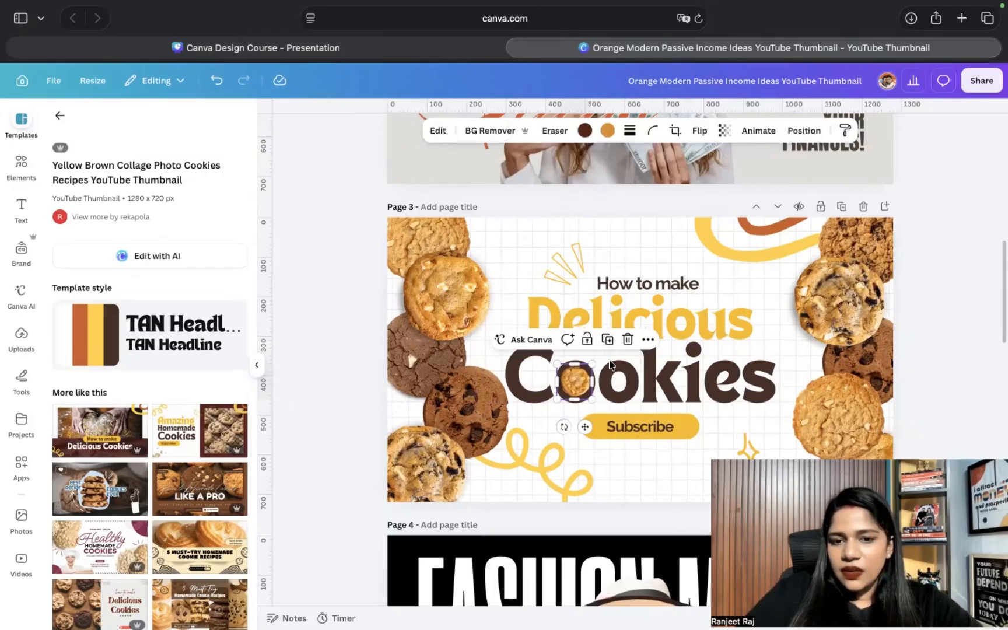
Step: Place a copy of the small cookie inside the second "o" of "Cookies" and nudge it into alignment
left_click_drag(611, 435, 628, 430)
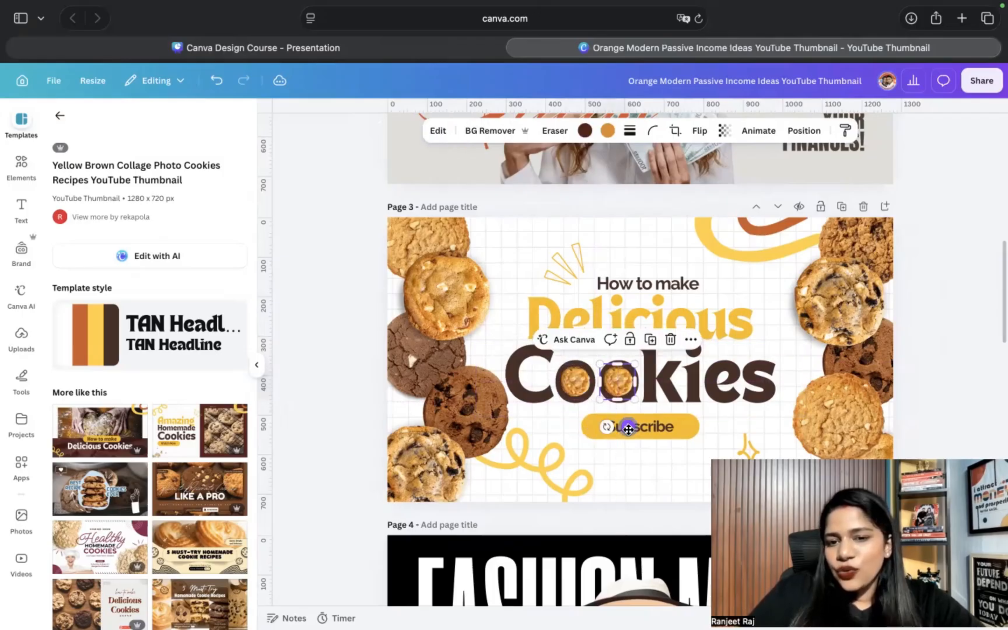
left_click(867, 390)
left_click(620, 387)
key("Right")
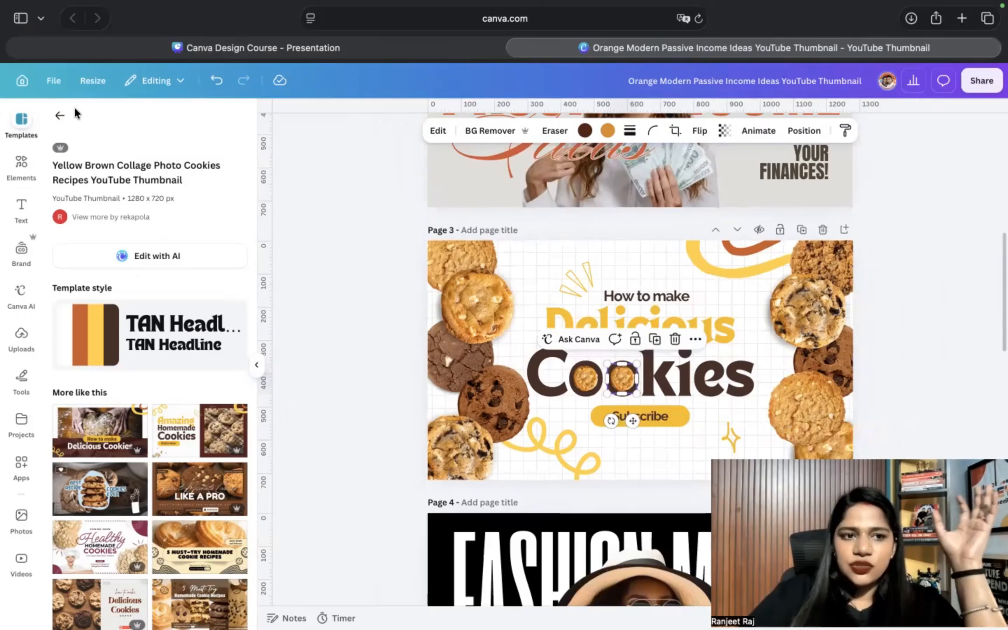
Step: Add a blank page after page 3 and place a basic square shape on it, stretched to about 520 by 375 px
left_click(59, 116)
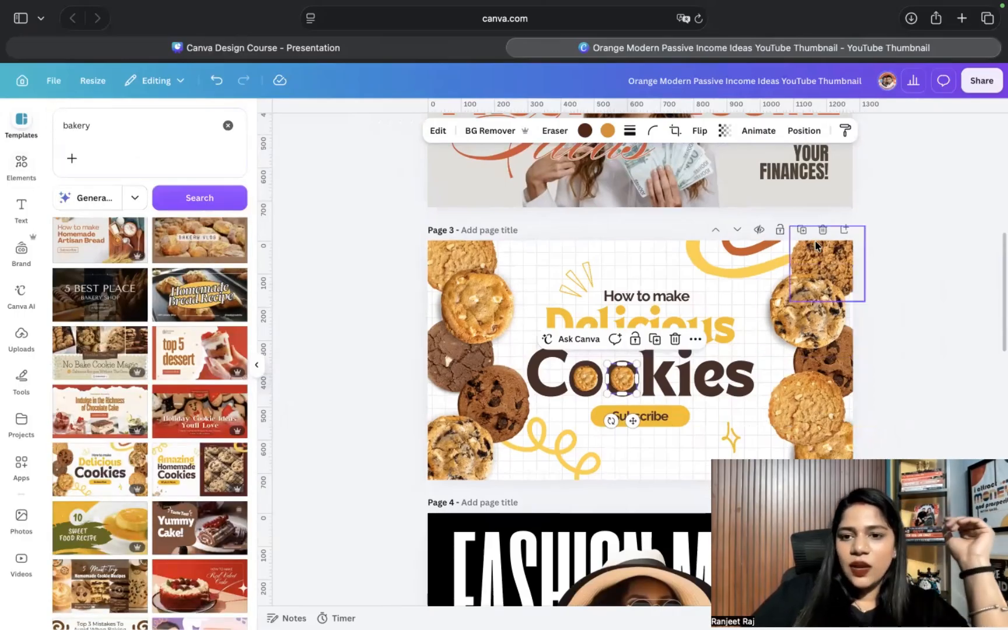
left_click(847, 232)
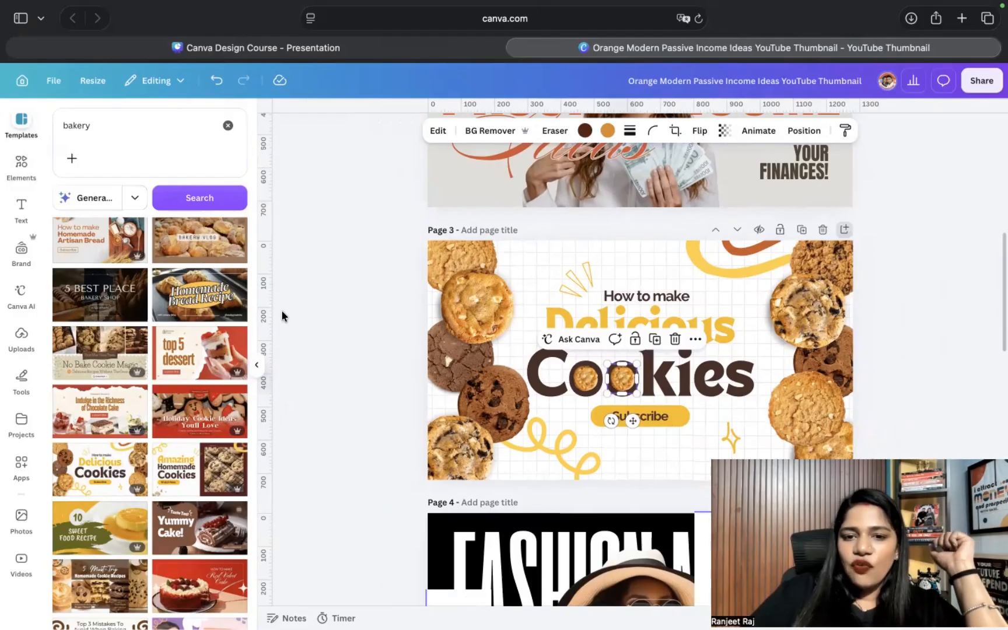
left_click(20, 169)
scroll(195, 491, "down", 2)
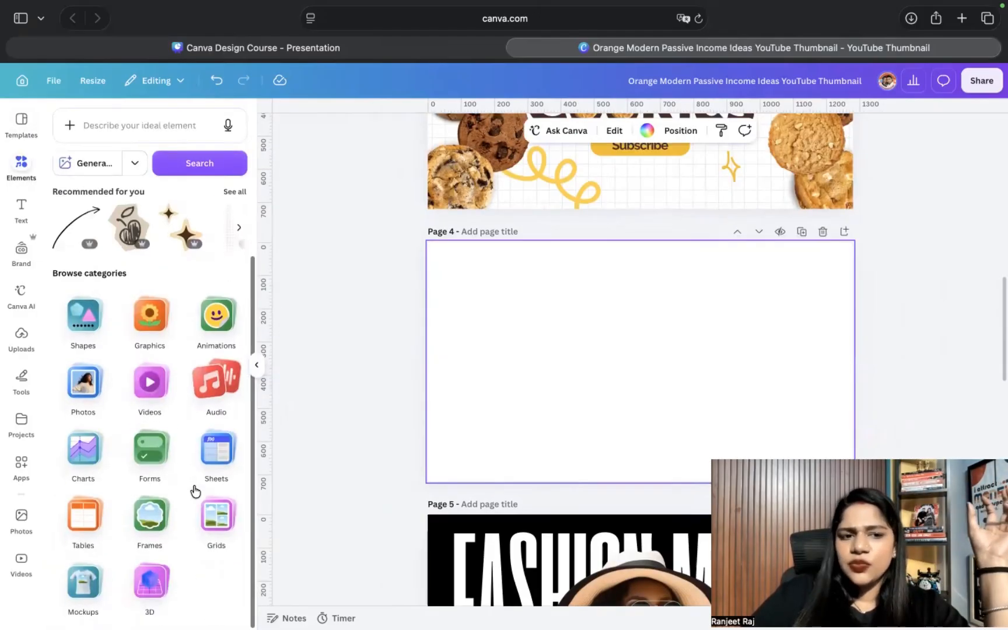
left_click(89, 334)
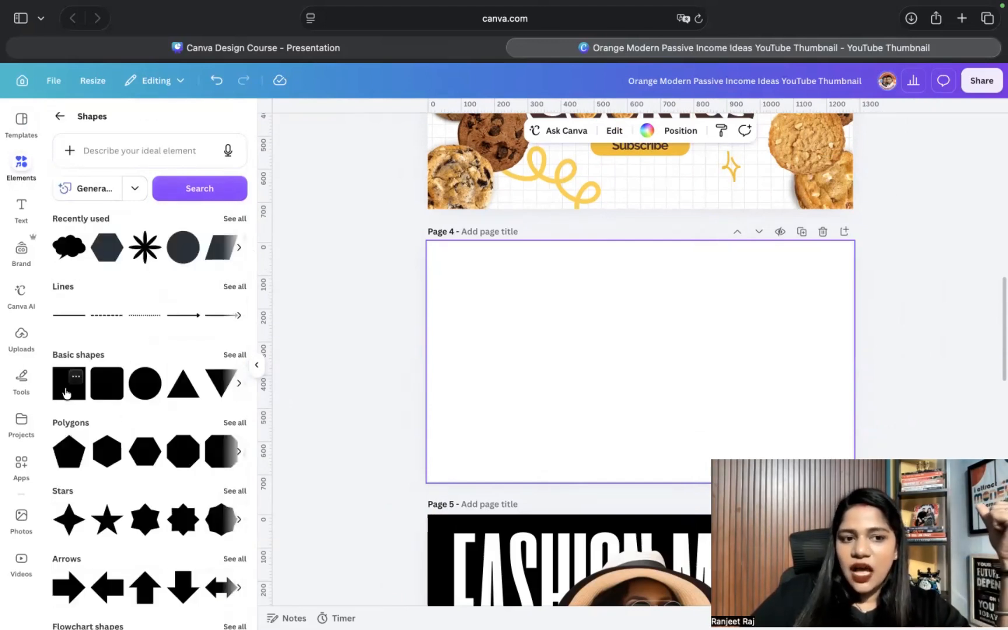
left_click_drag(566, 378, 636, 355)
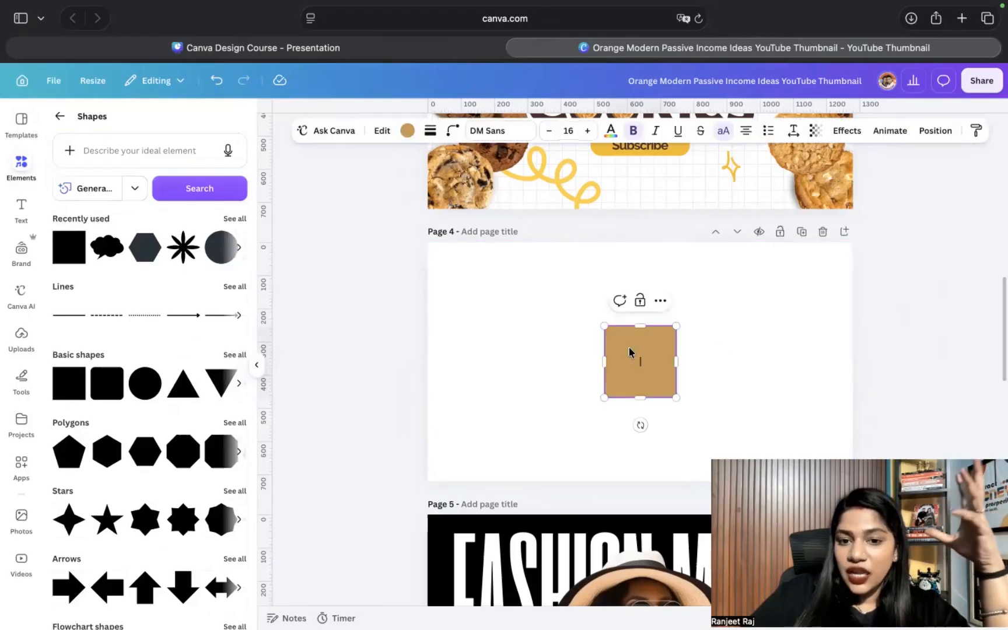
left_click_drag(526, 298, 503, 273)
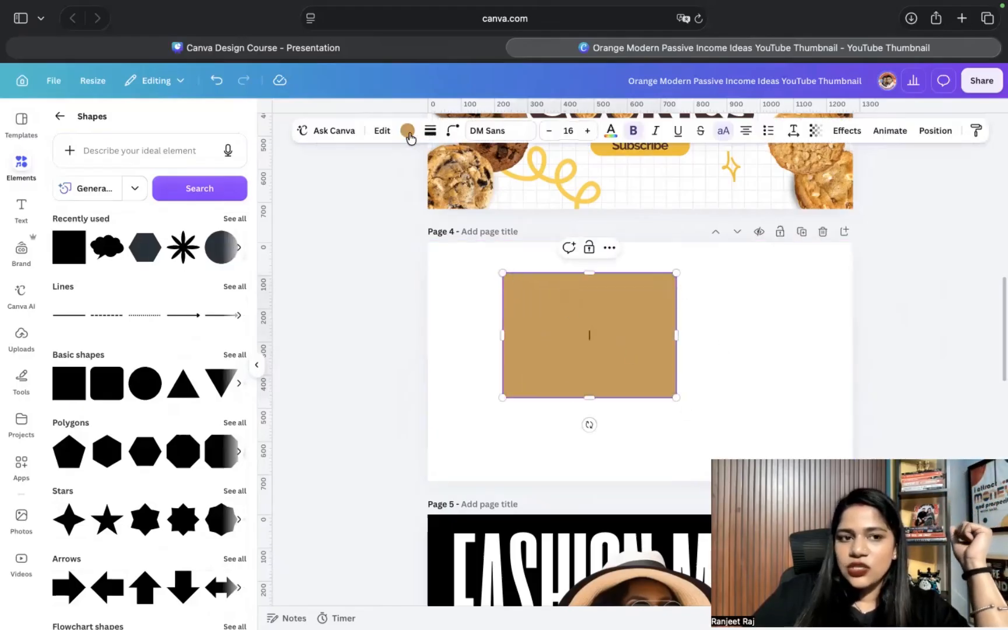
Step: Fill the rectangle on page 4 with dark red #860D0D and give it a solid black border of stroke weight 5
left_click(153, 269)
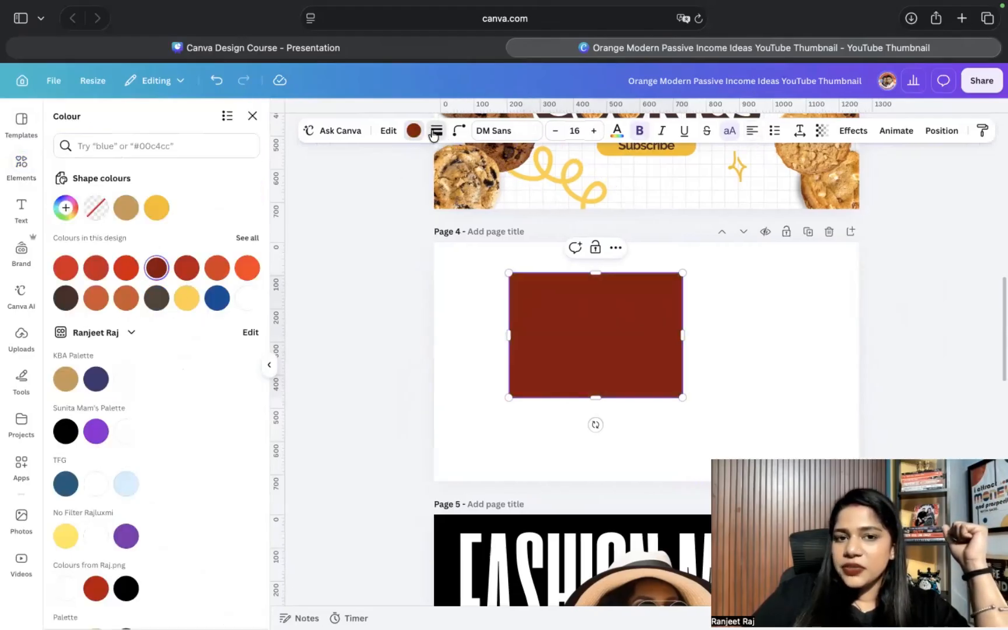
left_click(435, 132)
mouse_move(366, 208)
left_mouse_down()
mouse_move(373, 217)
mouse_move(354, 226)
mouse_move(373, 226)
left_mouse_up()
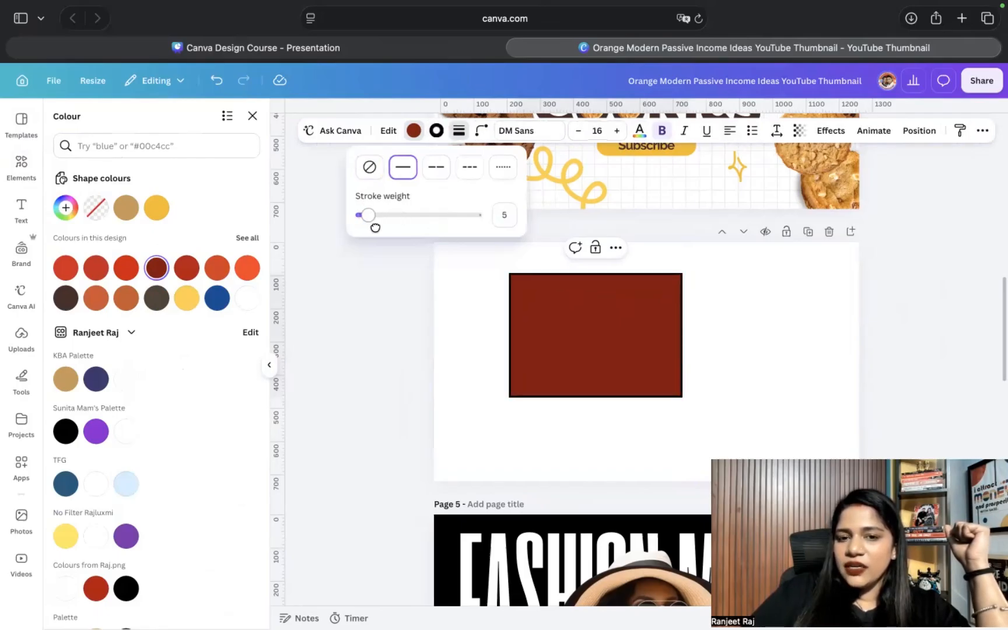
left_click(411, 133)
left_click(411, 133)
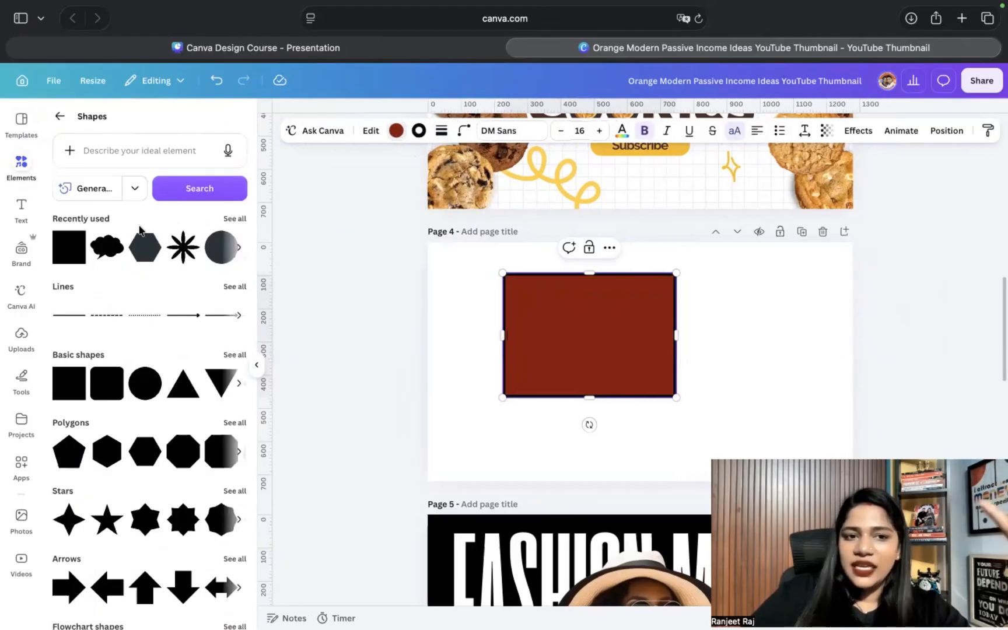
Step: Change the rectangle's fill to a left-to-right gradient from dark red to yellow #FFF130, comparing the other gradient styles before settling on it
left_click(396, 130)
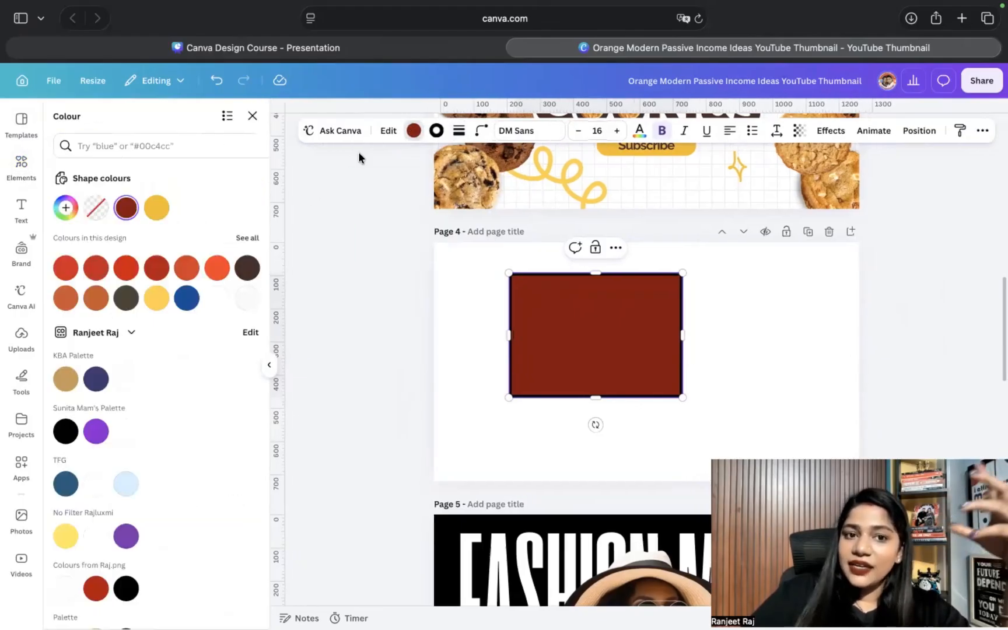
left_click(127, 208)
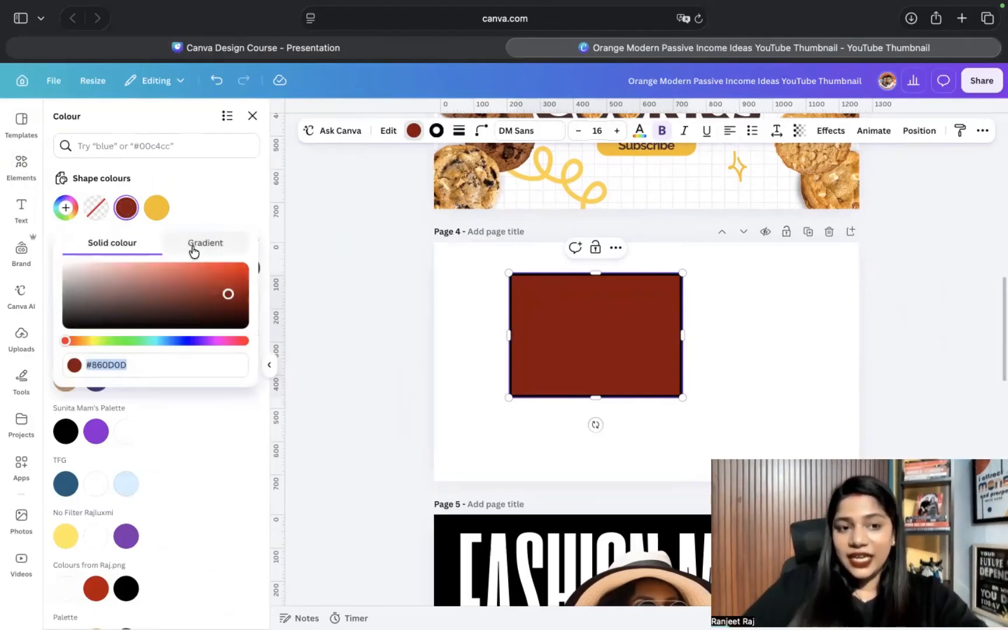
left_click(195, 251)
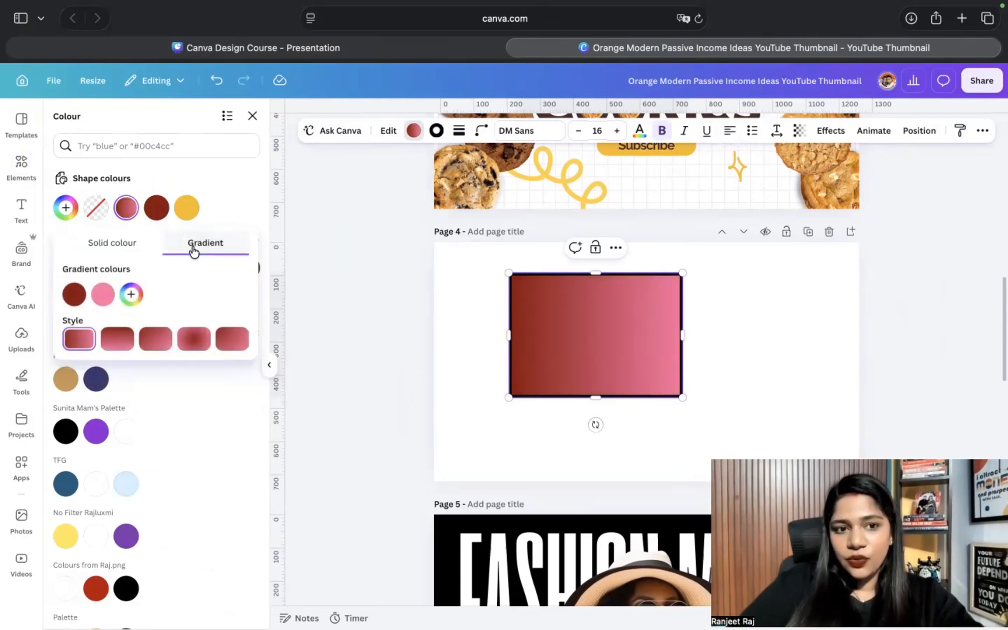
left_click(108, 297)
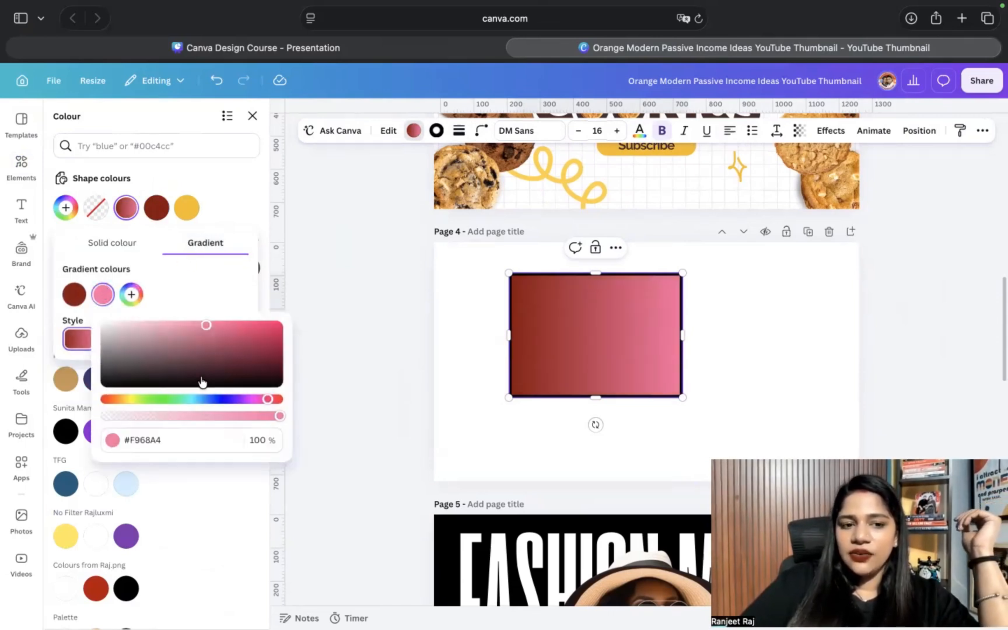
left_click_drag(126, 400, 131, 399)
left_click_drag(206, 325, 250, 304)
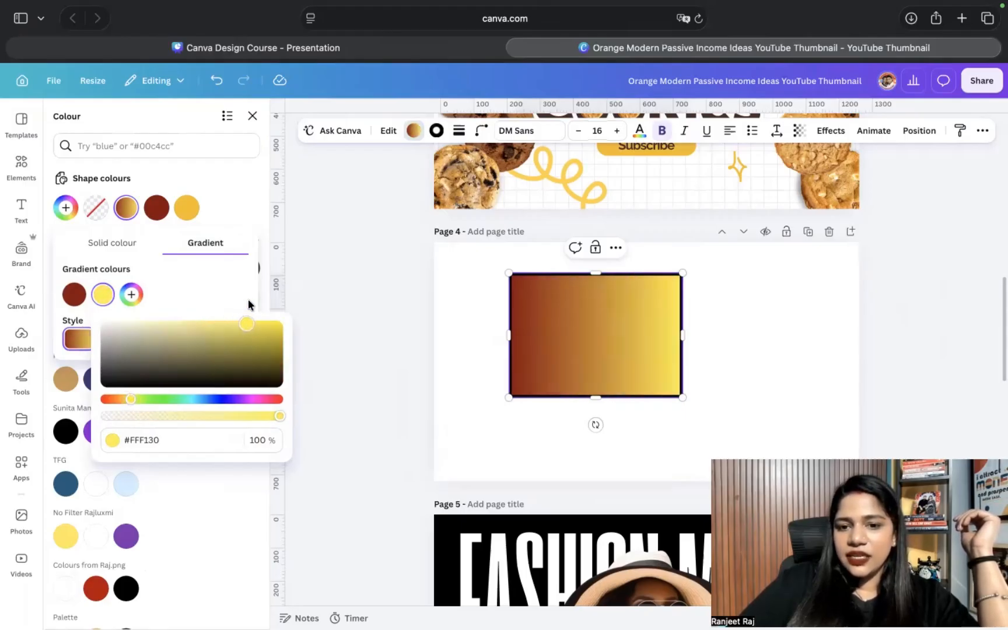
left_click(240, 290)
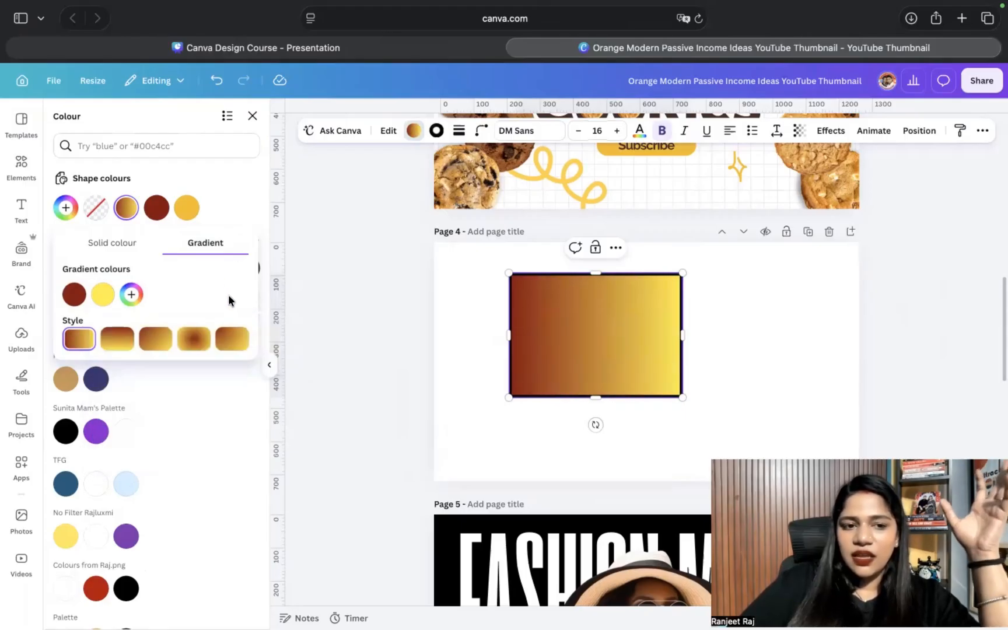
left_click(155, 339)
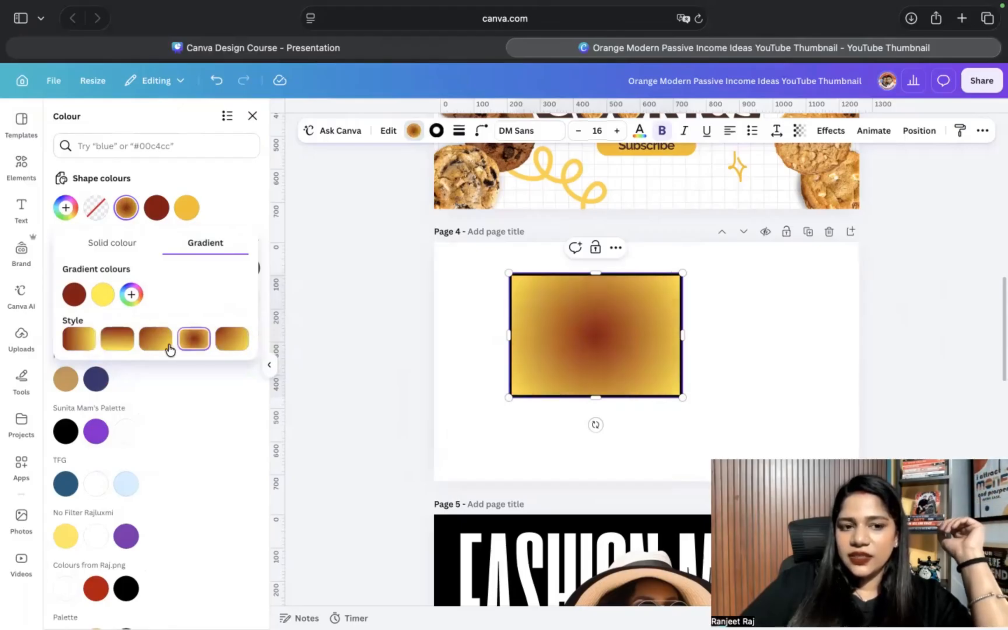
left_click(85, 341)
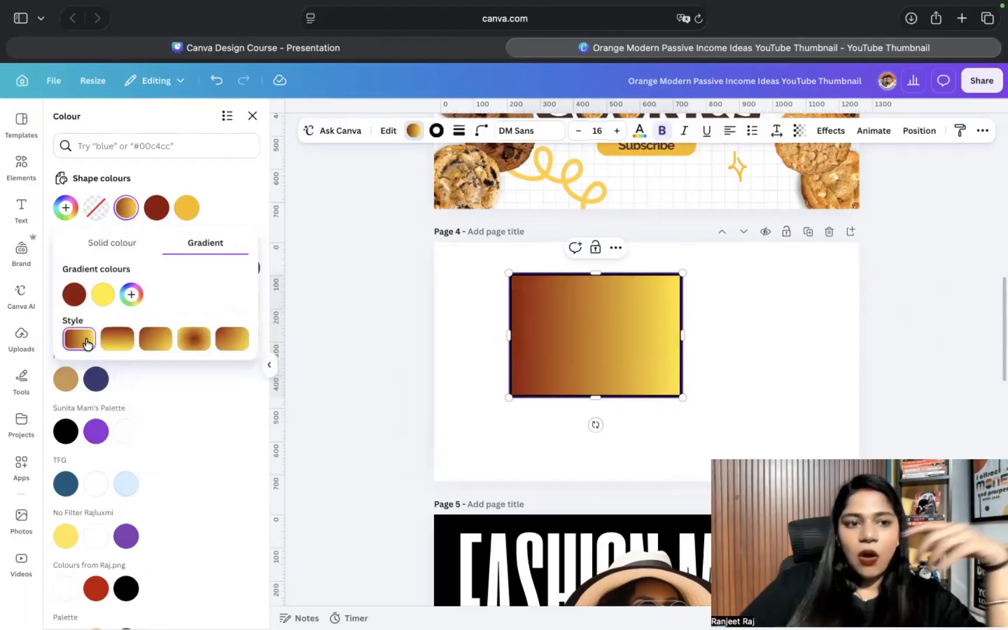
Step: Add a circular frame from the basic frame shapes to page 4 and place it beside the gradient rectangle, aligned with its upper edge
left_click(24, 170)
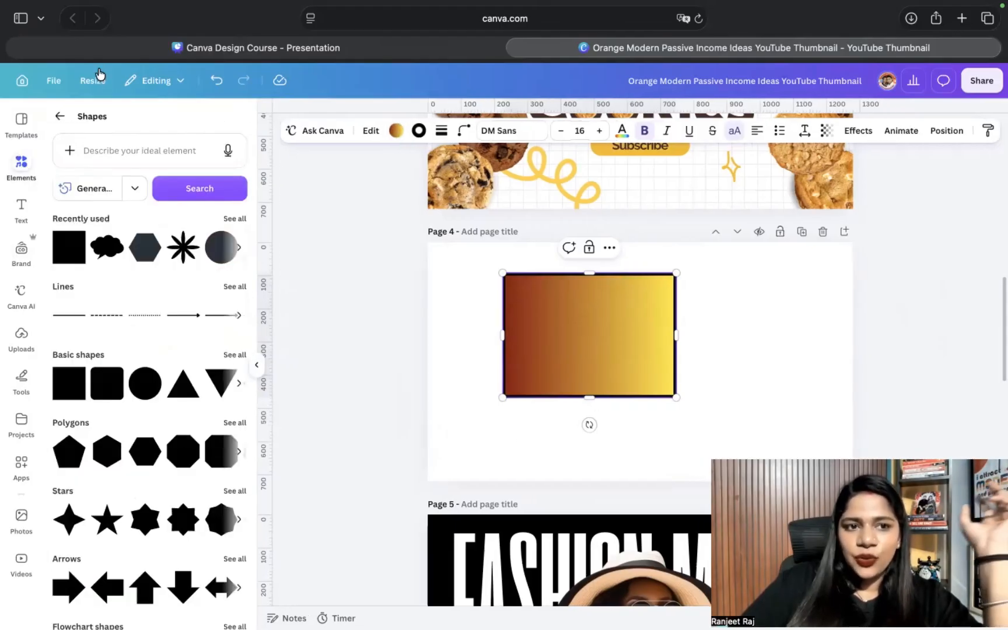
left_click(60, 120)
scroll(146, 443, "down", 3)
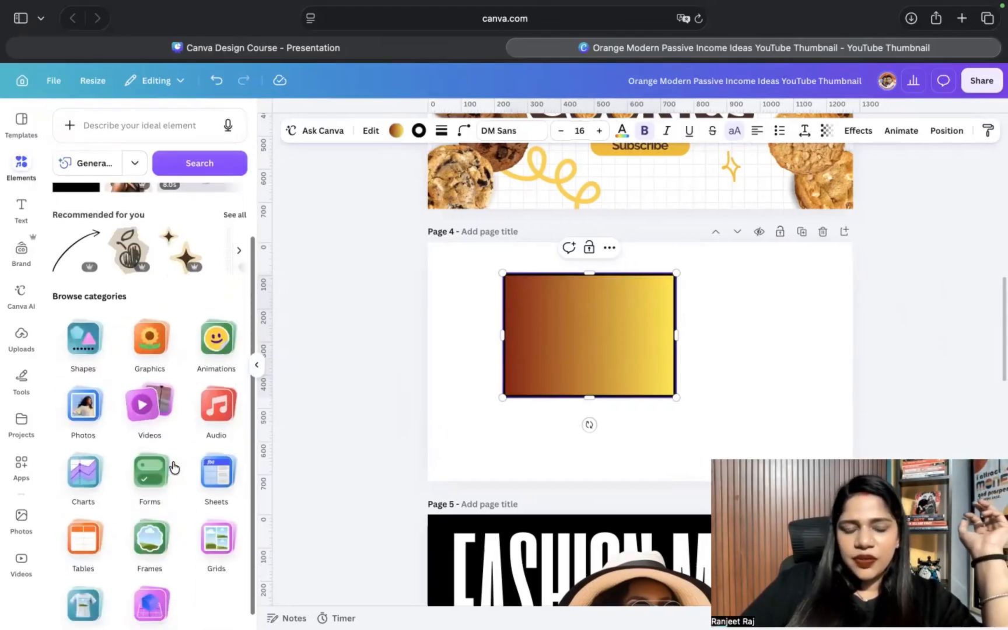
left_click(153, 534)
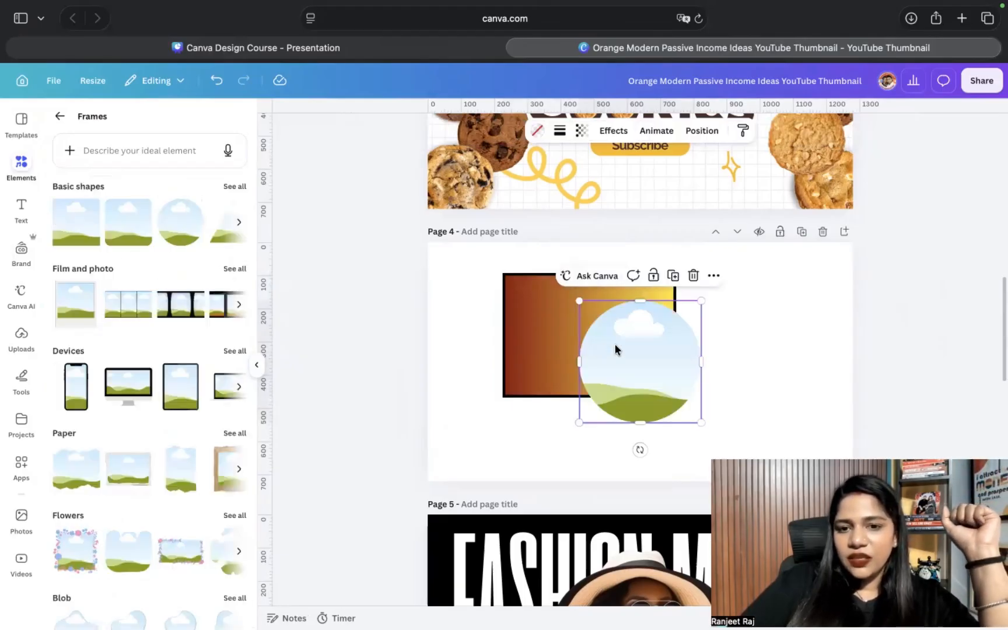
left_click_drag(739, 333, 731, 315)
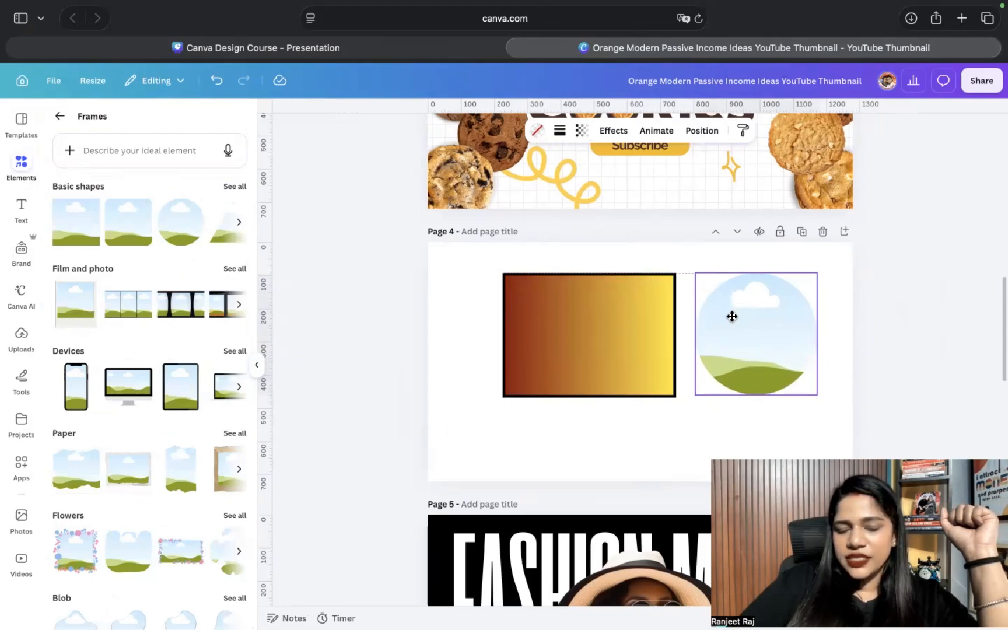
Step: Upload two portrait photos from the Downloads folder and fill the circular frame with the one of the woman at a laptop
left_click(14, 353)
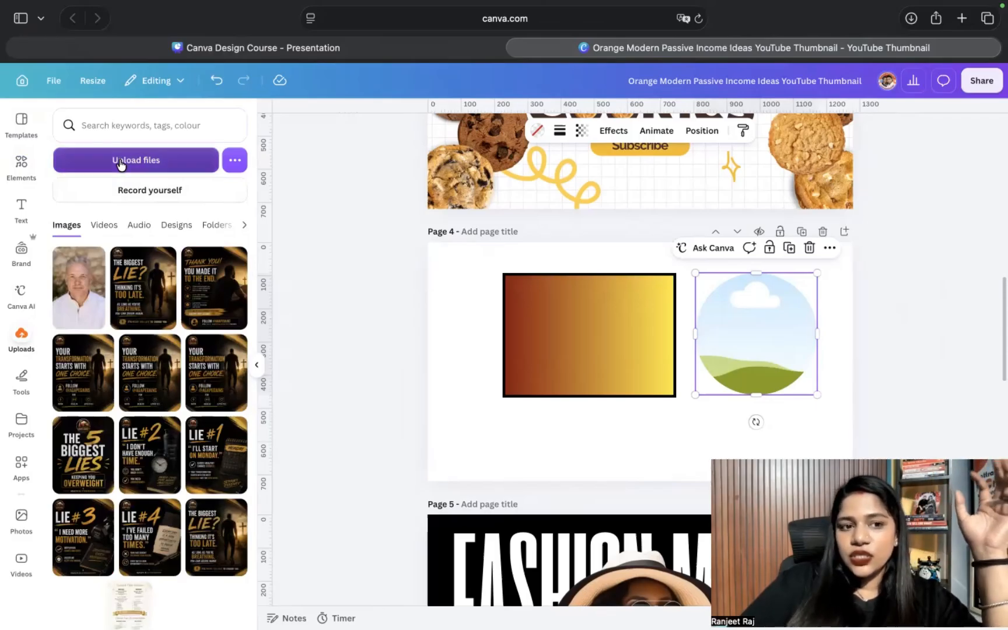
left_click(156, 163)
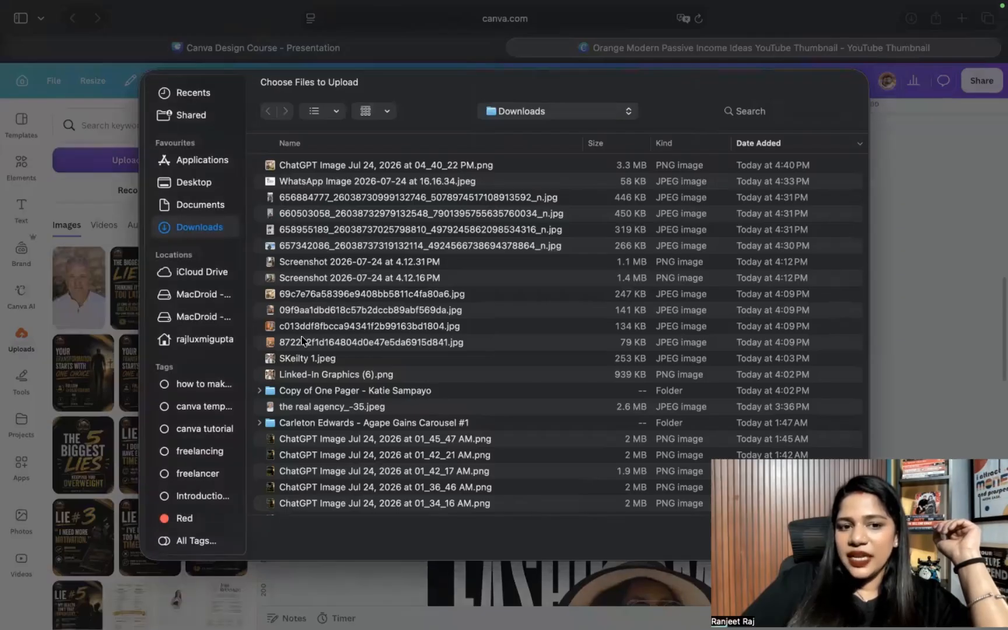
double_click(311, 375)
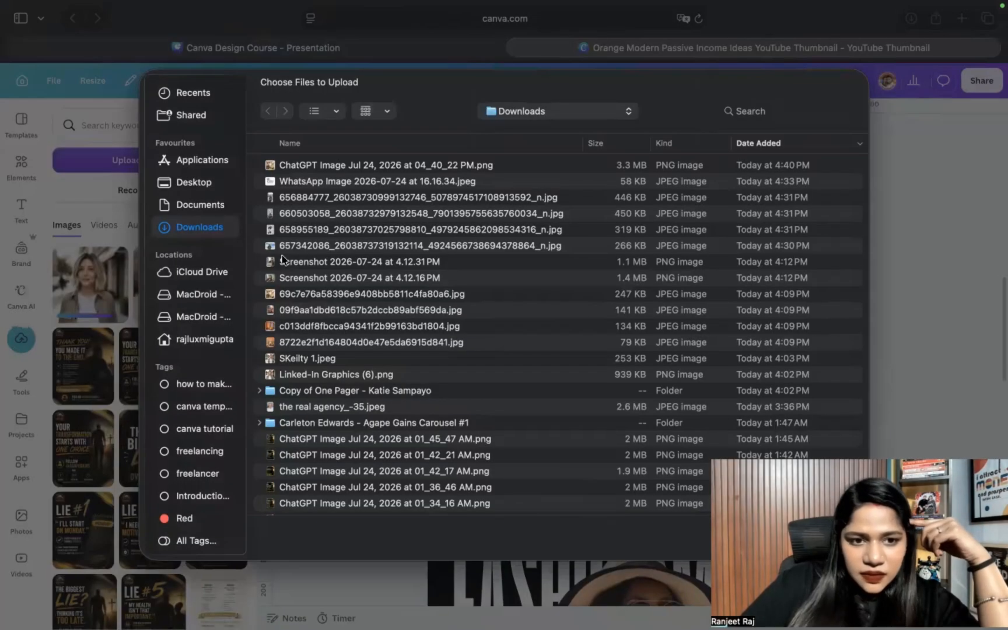
left_click(286, 260)
double_click(286, 260)
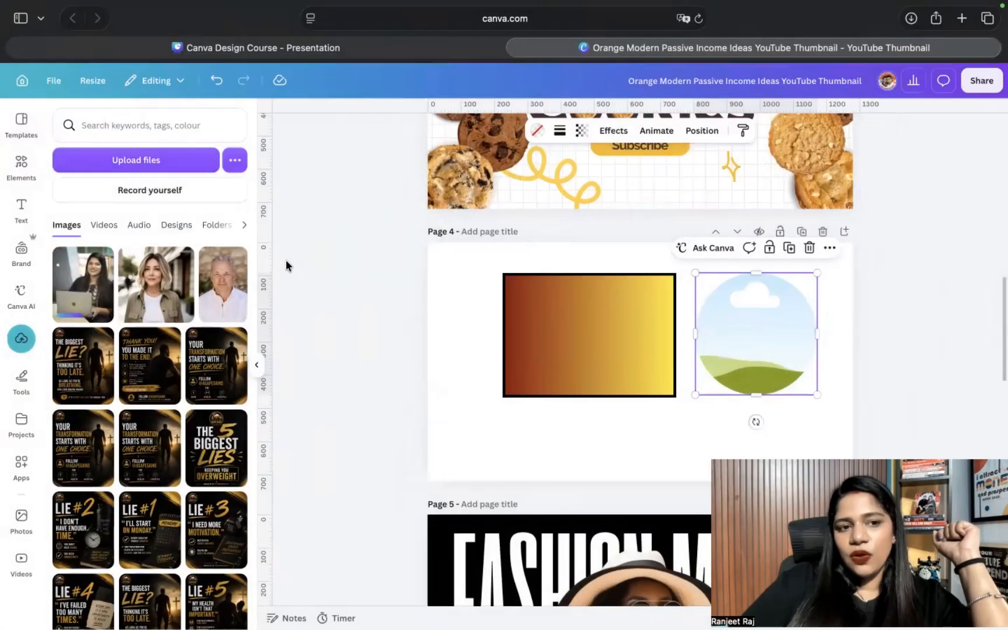
left_click_drag(690, 158, 759, 357)
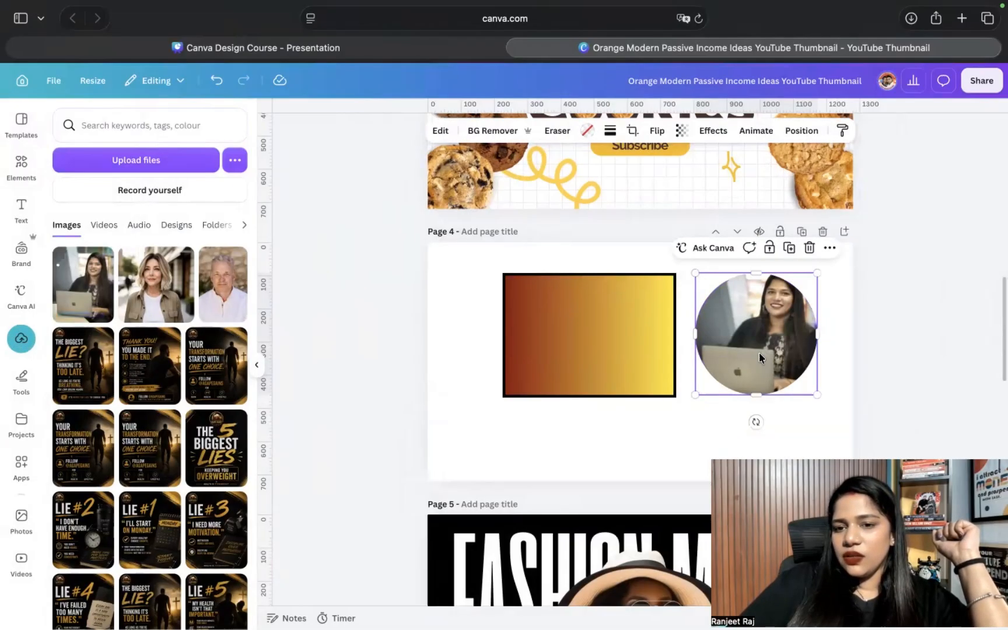
Step: Enlarge and reposition the photo inside the circular frame so the crop closes in on the woman's face and shoulders
double_click(726, 348)
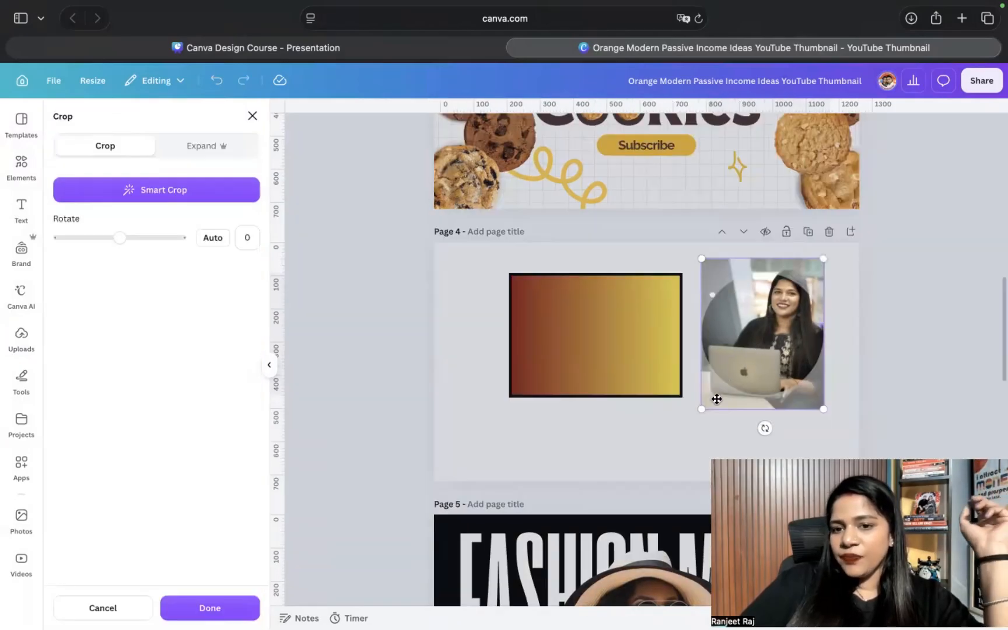
left_click_drag(702, 410, 677, 439)
left_click_drag(755, 359, 744, 367)
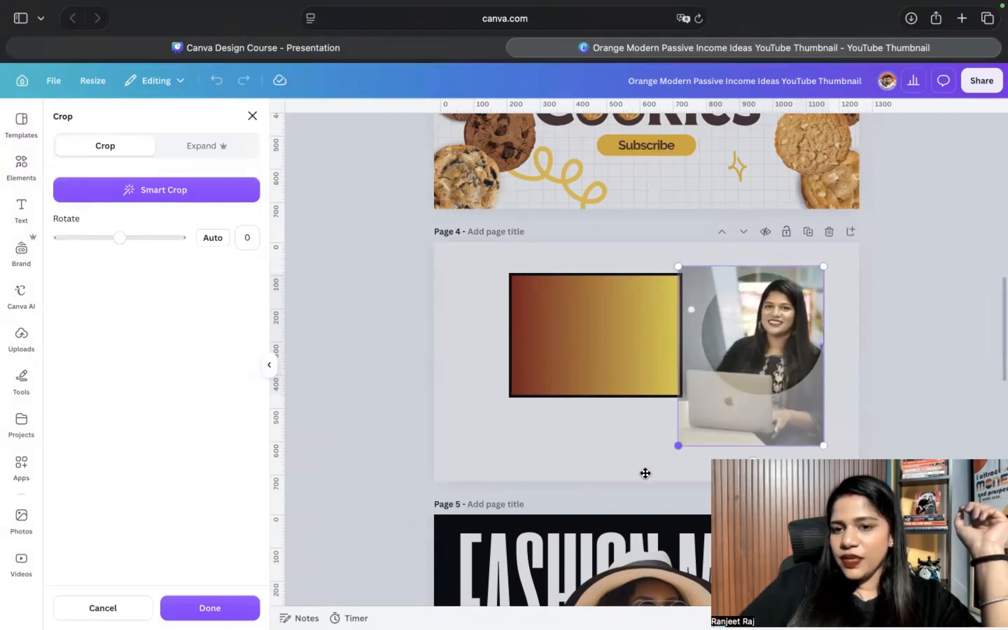
left_click_drag(678, 445, 605, 493)
left_click_drag(774, 372, 773, 366)
left_click(449, 437)
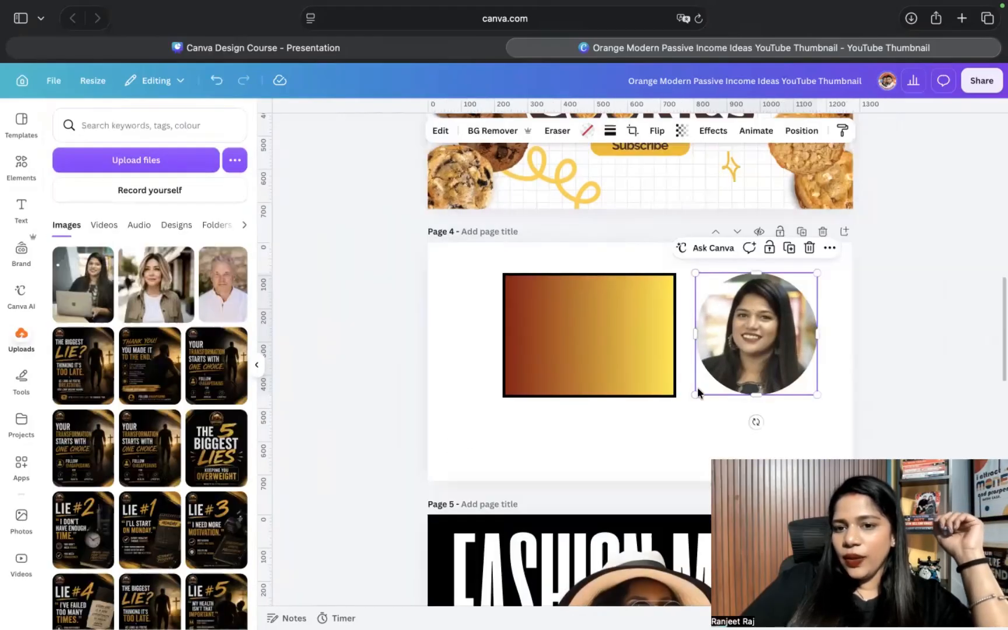
Step: Add a solid black border with stroke weight 8 to the circular portrait photo on page 4
left_click(609, 136)
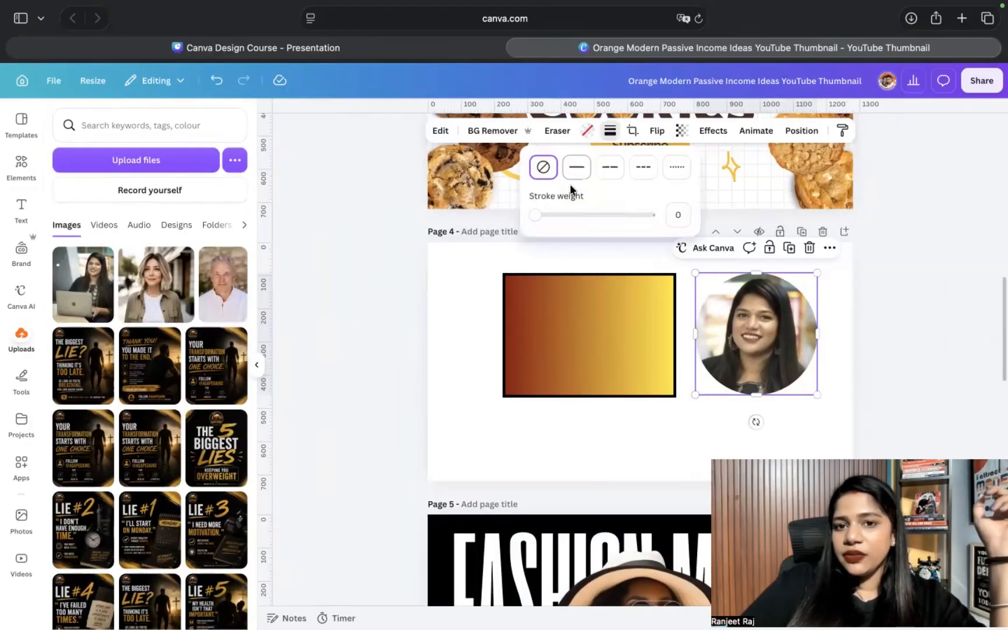
left_click_drag(533, 215, 549, 215)
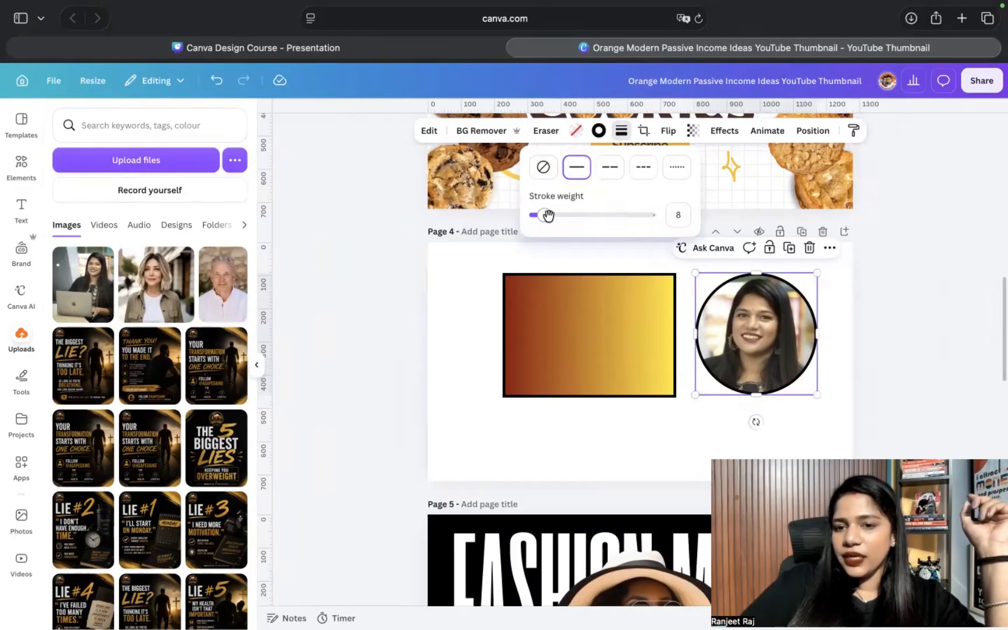
left_click(340, 326)
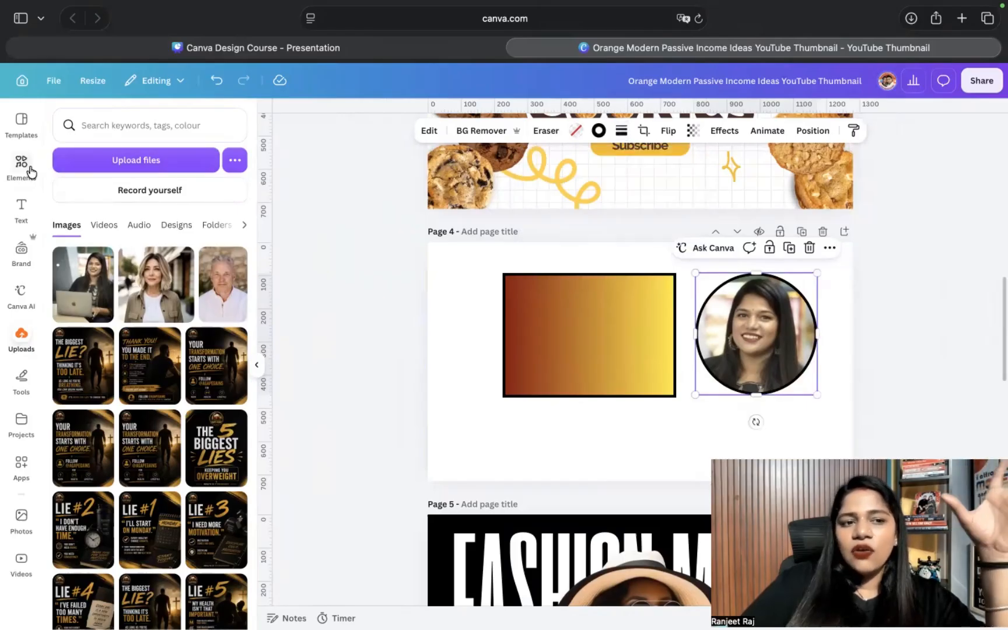
Step: Return from Frames to the main element categories and add a blank page directly after page 4
scroll(203, 491, "down", 3)
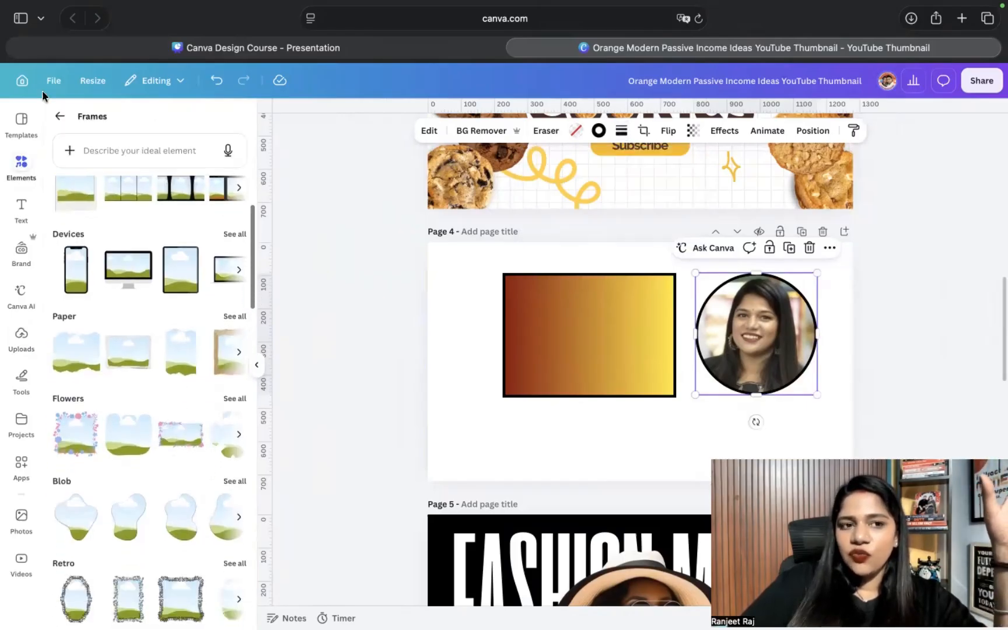
left_click(61, 115)
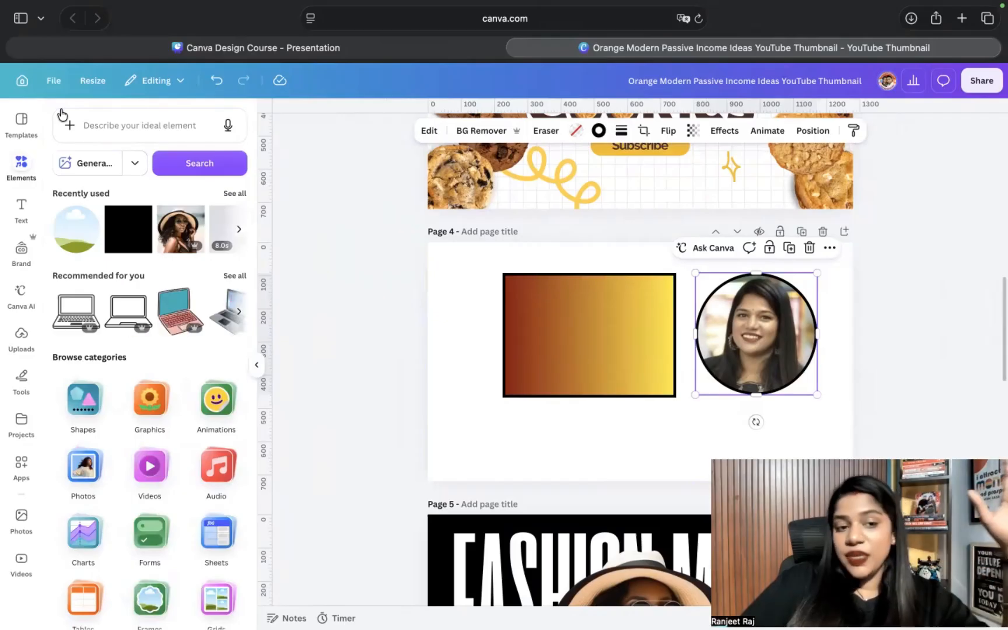
scroll(99, 438, "down", 2)
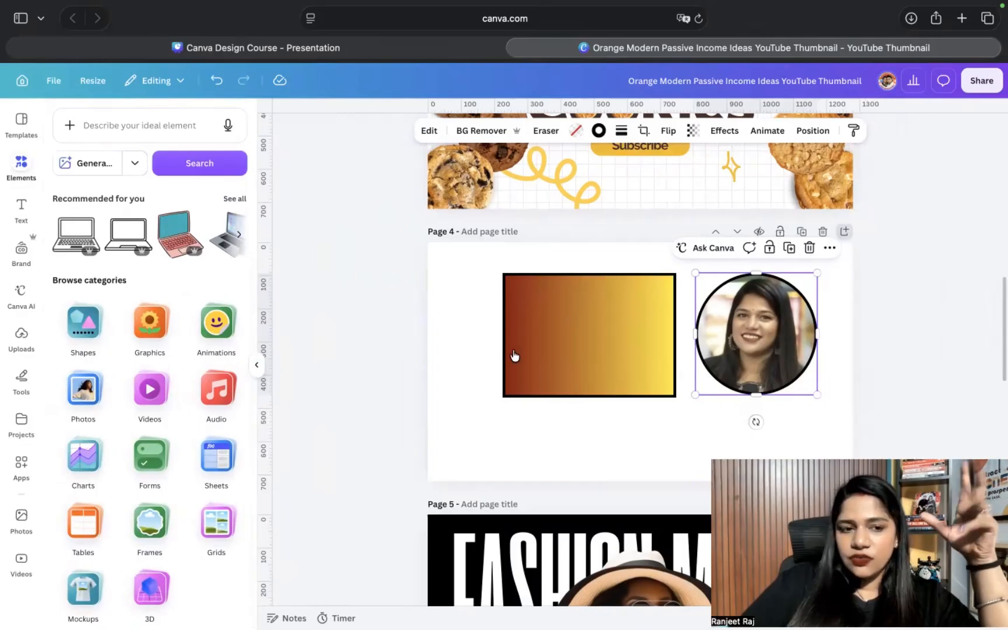
key("super+Return")
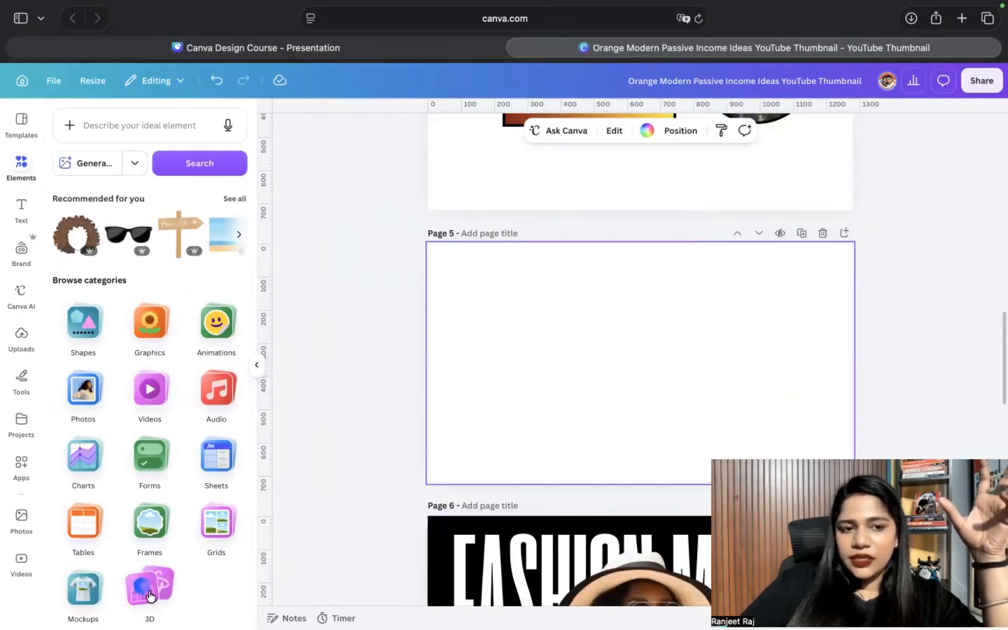
Step: Insert the 3D panda holding a pink heart from the Characters & Emojis collection onto blank page 5
left_click(150, 595)
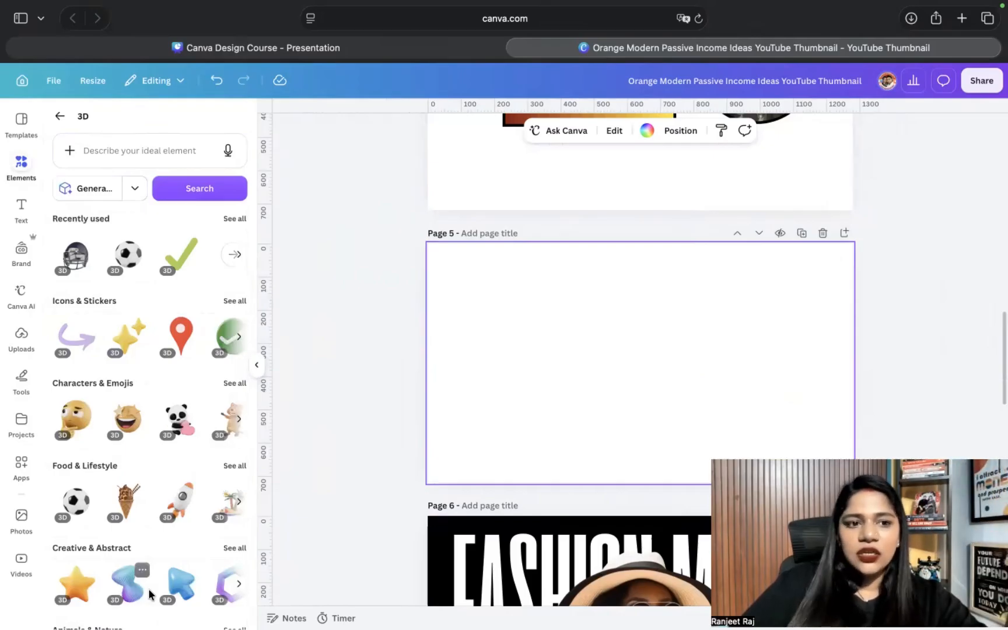
scroll(182, 565, "down", 3)
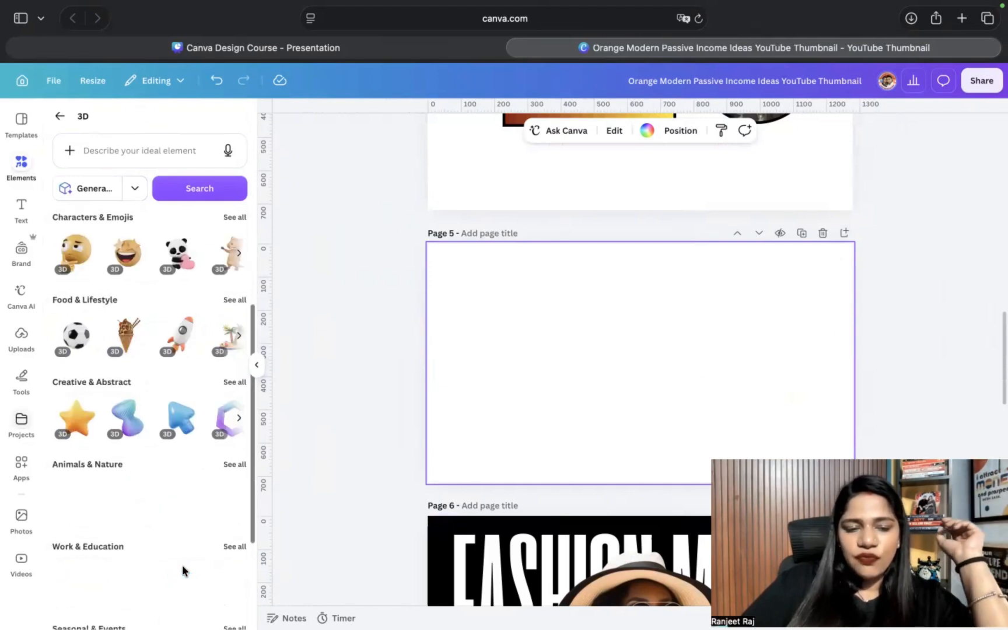
left_click(179, 250)
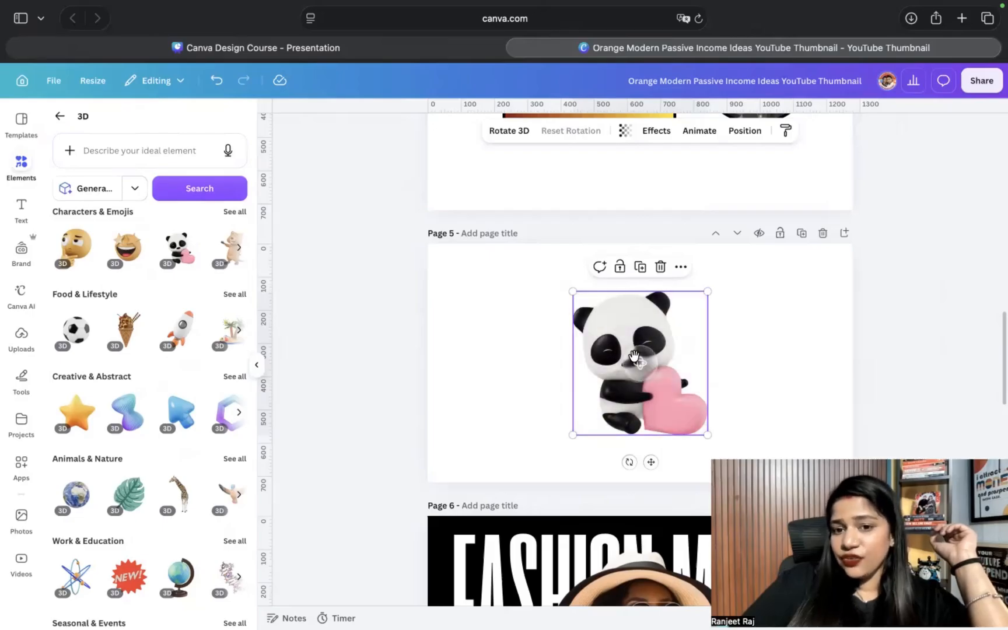
Step: Rotate the panda in 3D and place it in the lower-left corner of page 5
left_click_drag(640, 363, 501, 450)
left_click(615, 367)
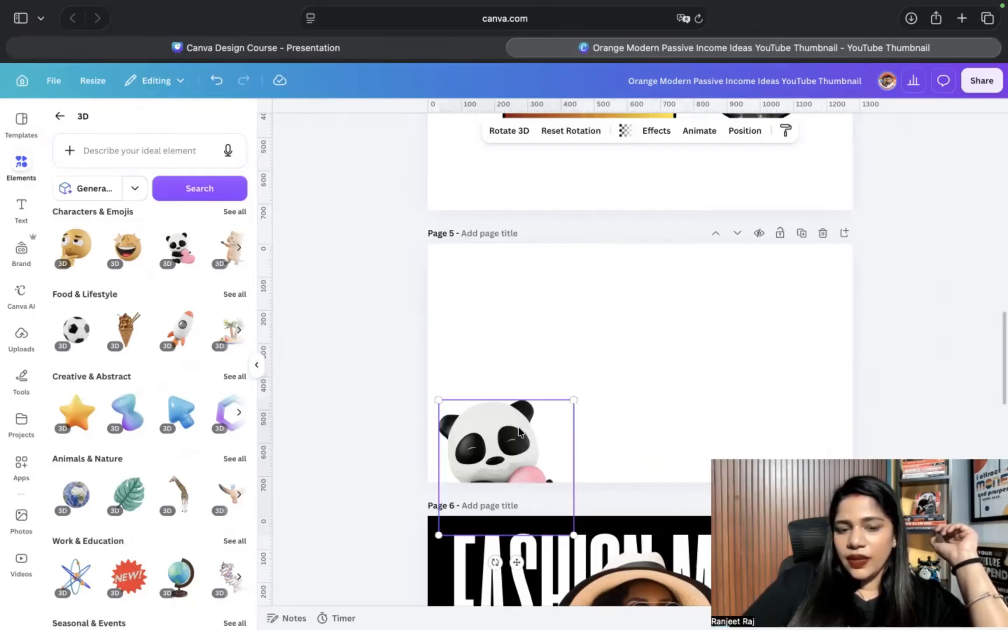
left_click_drag(506, 390, 496, 359)
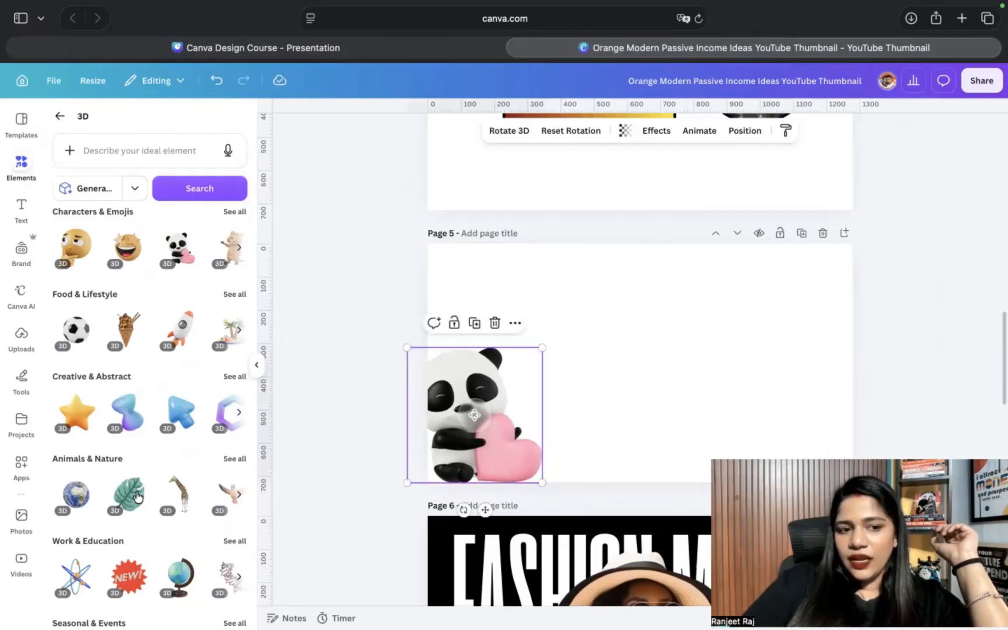
scroll(140, 496, "down", 3)
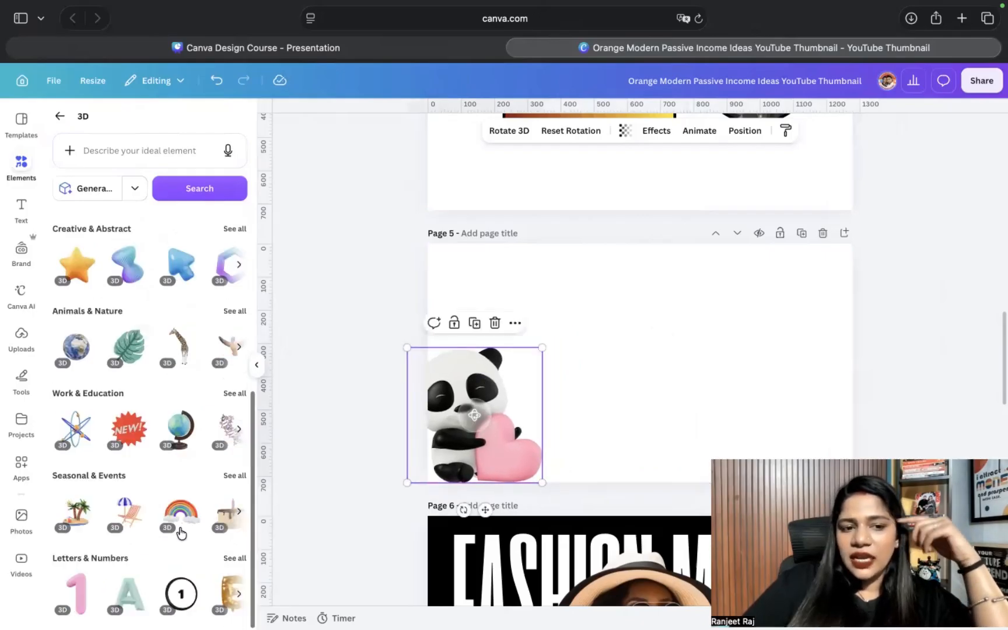
scroll(171, 537, "down", 1)
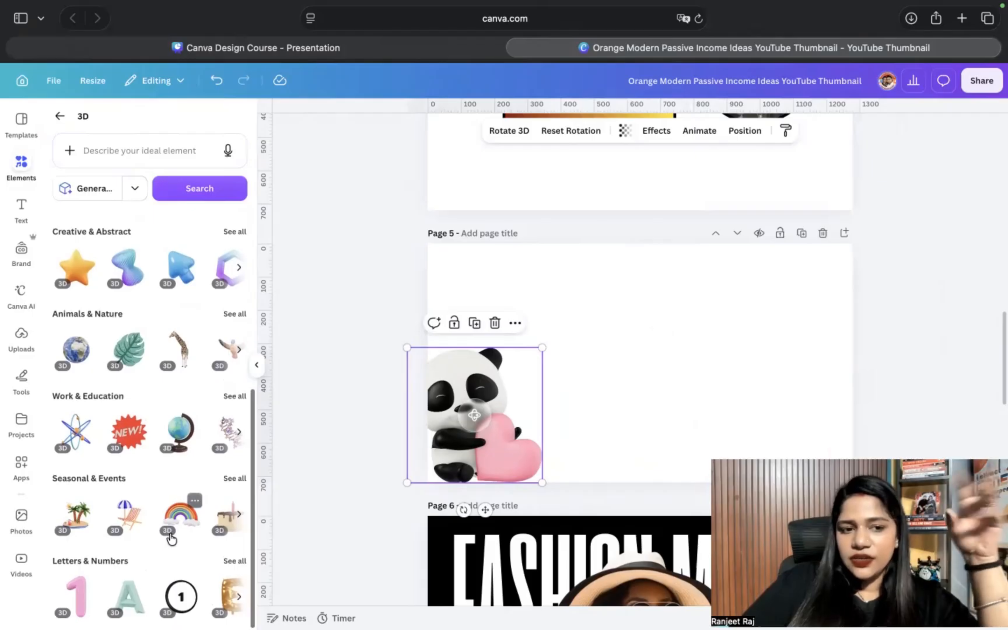
scroll(162, 300, "up", 5)
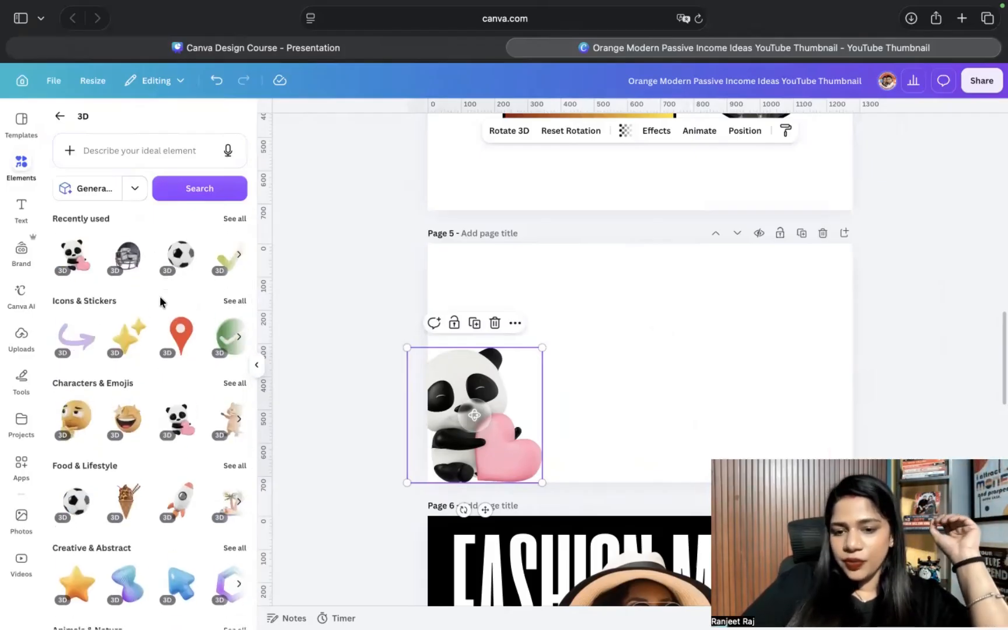
left_click(59, 115)
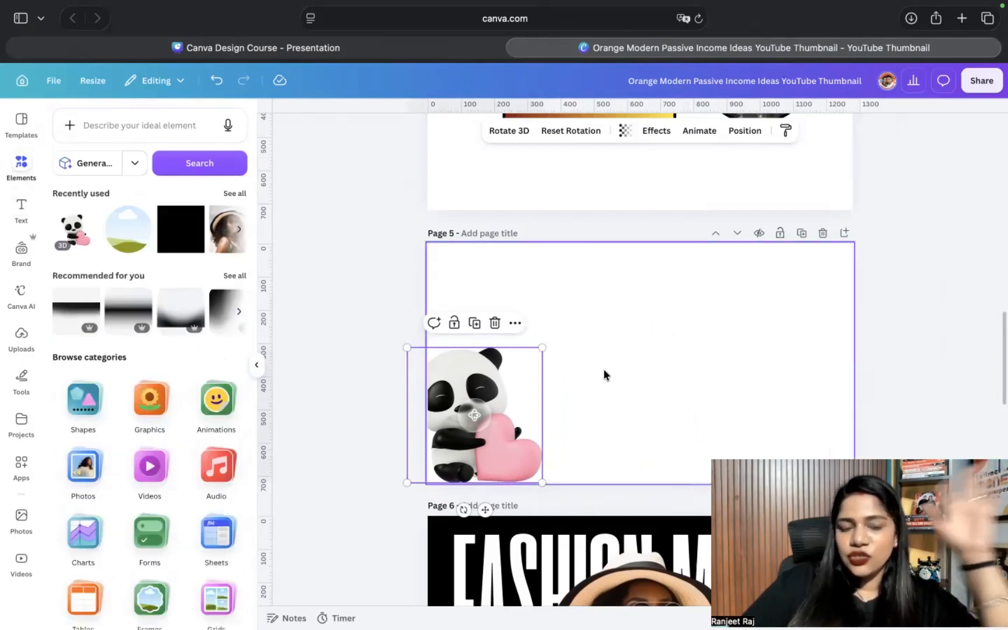
Step: Add a blank page after the panda page and insert a text box on it
left_click(844, 233)
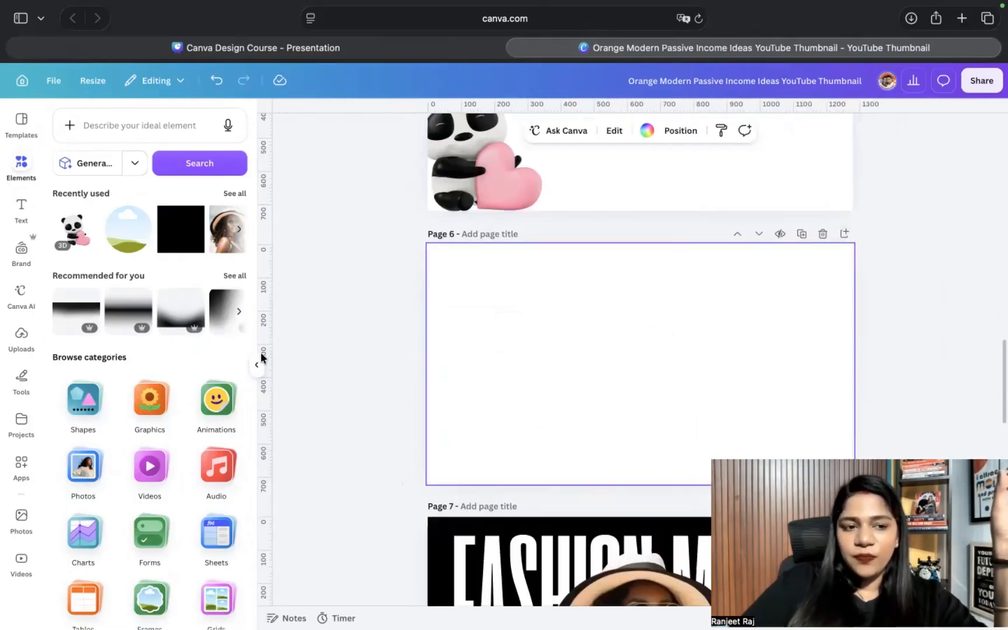
left_click(21, 211)
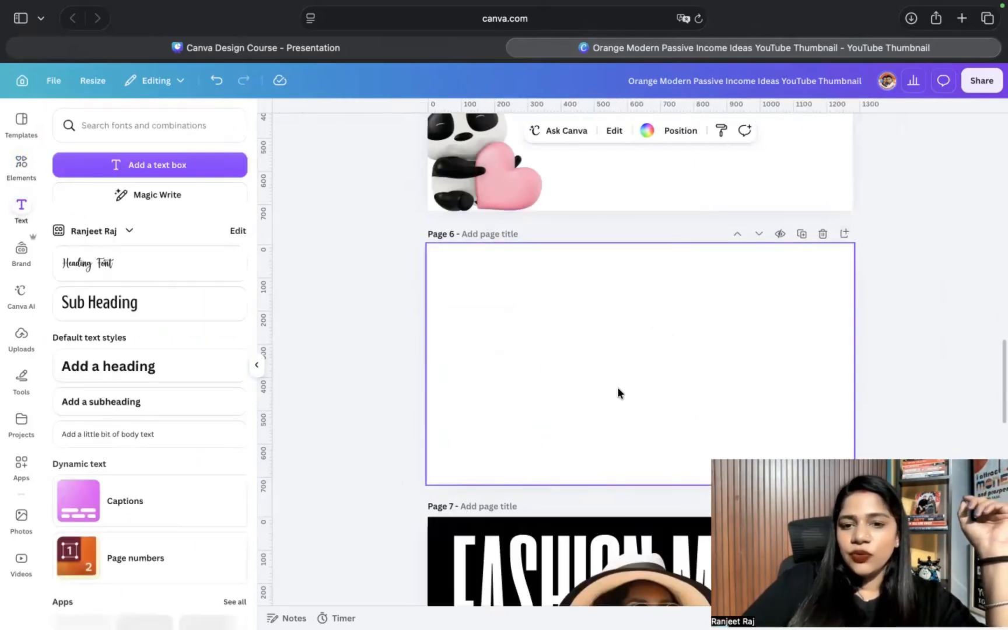
scroll(617, 387, "up", 3)
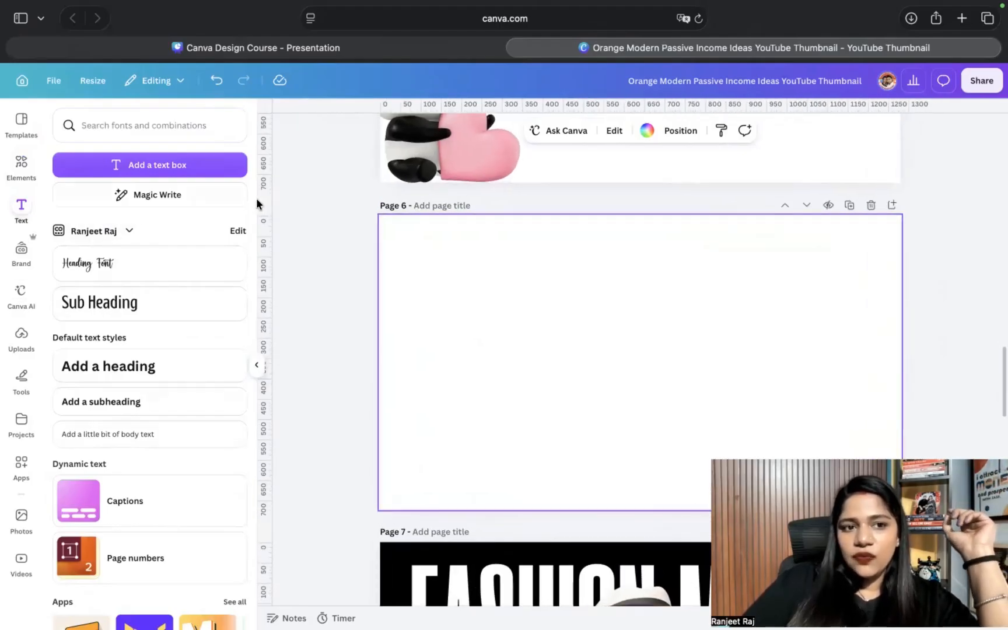
left_click(158, 165)
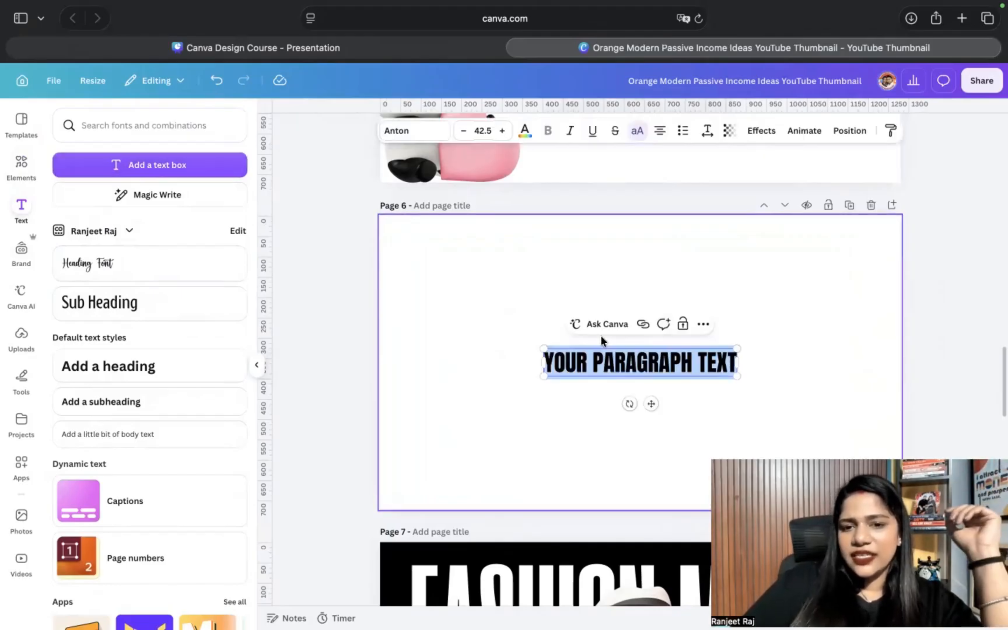
Step: Enlarge the placeholder text to about size 63 and place its widened box in the upper part of page 6
left_click_drag(448, 334, 449, 336)
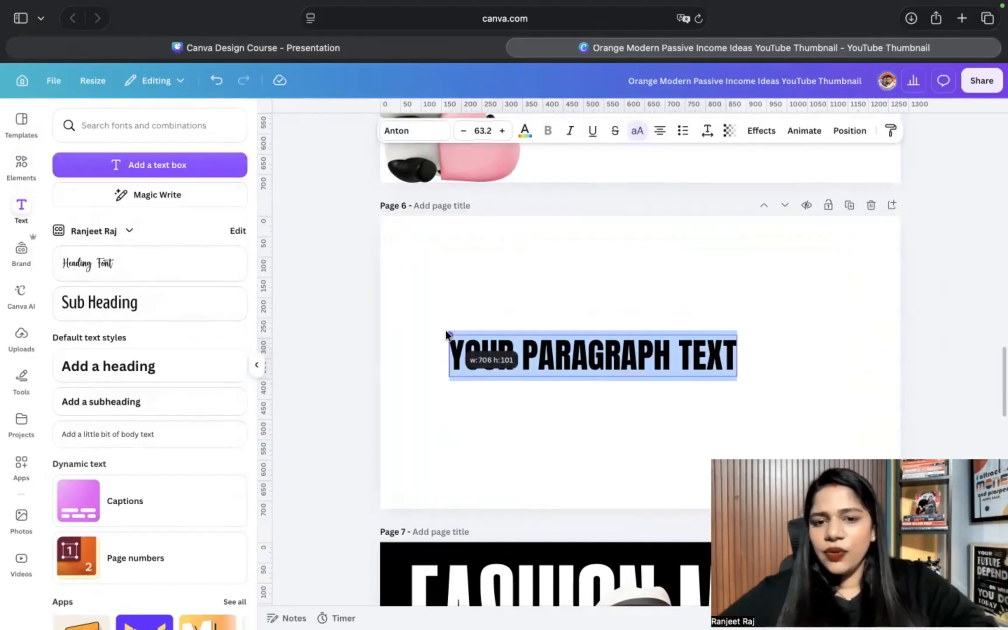
left_click_drag(742, 362, 866, 365)
left_click(676, 414)
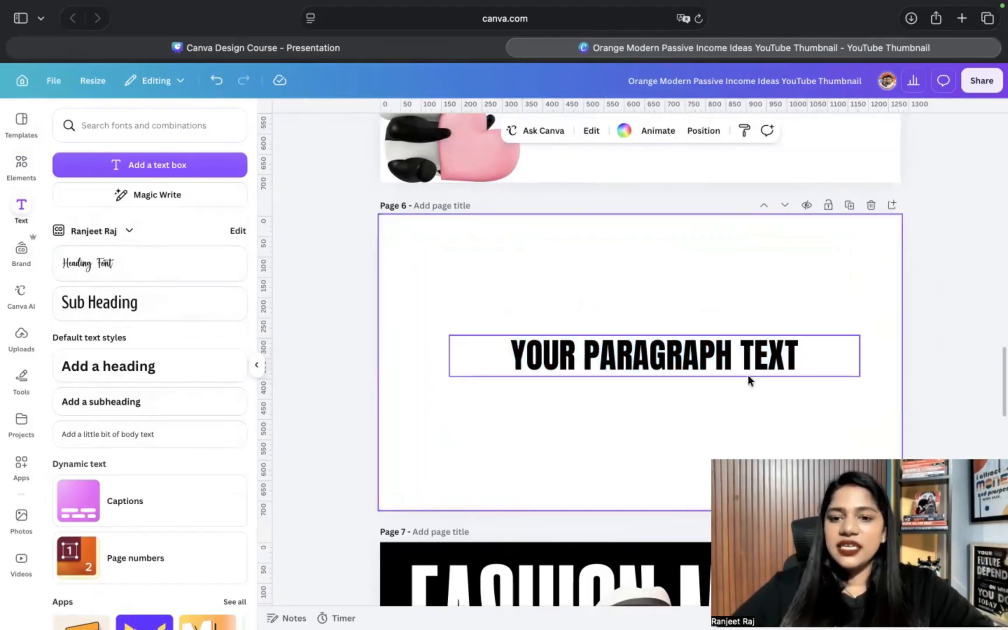
left_click_drag(755, 373, 739, 312)
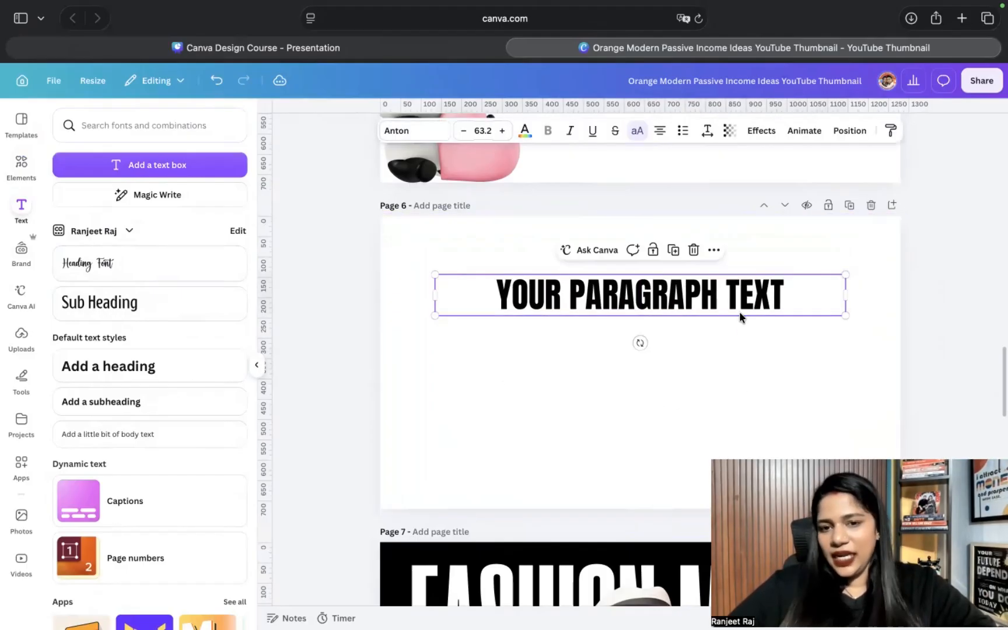
left_click(742, 370)
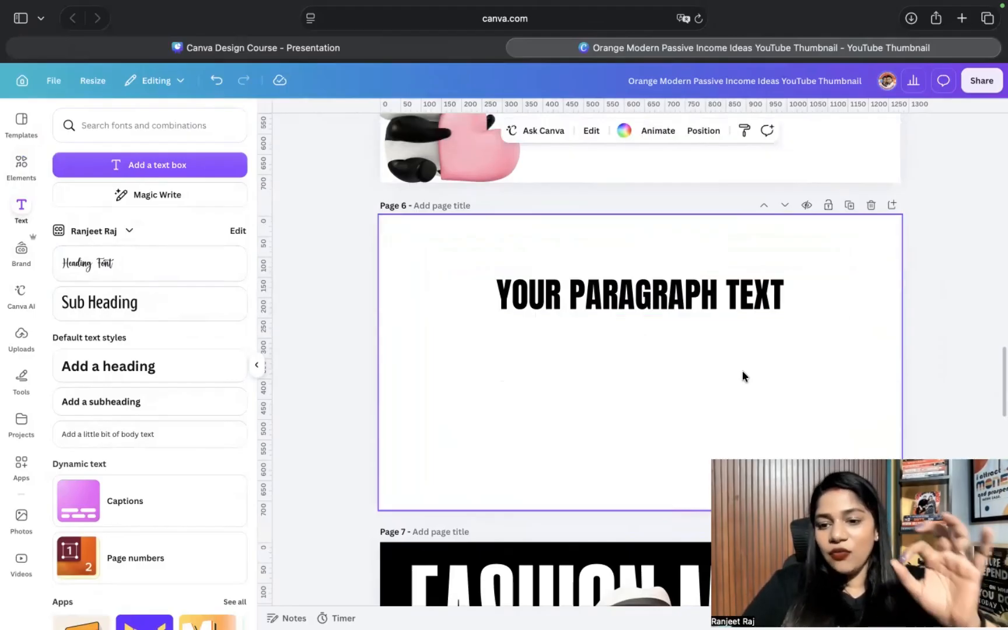
key("t")
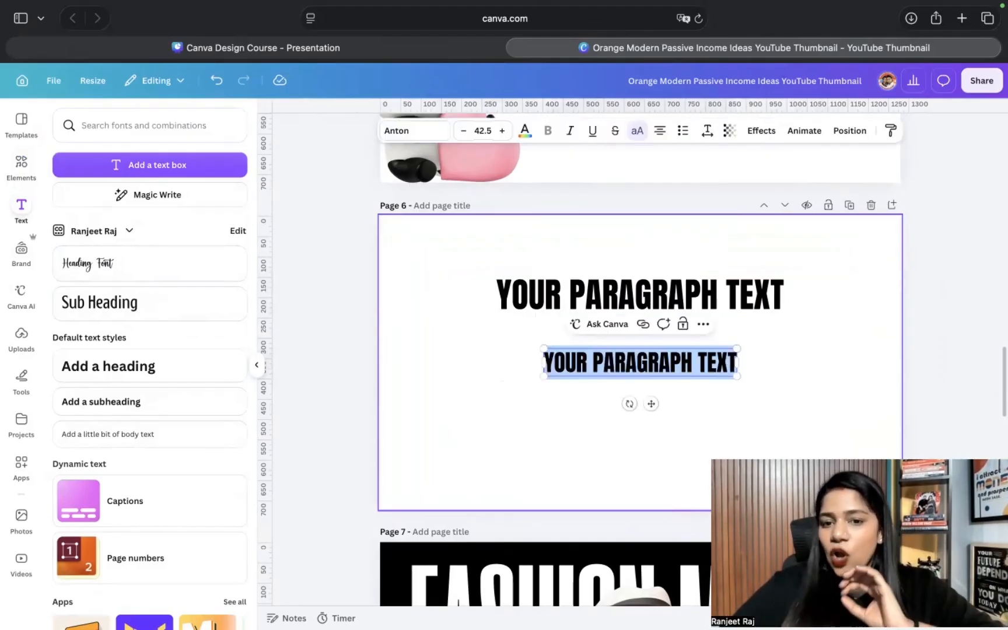
left_click_drag(738, 347, 817, 344)
key("BackSpace")
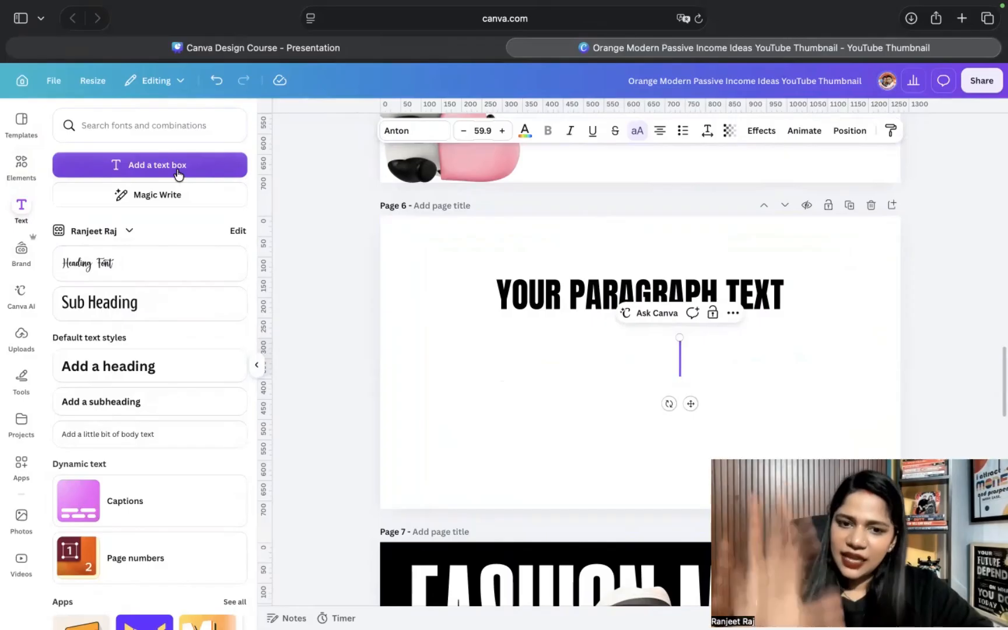
Step: Enlarge the remaining text box on page 6 to the full 1,280 page width, with text at about size 80
left_click(519, 310)
left_click_drag(605, 314, 547, 324)
left_click_drag(790, 324, 900, 335)
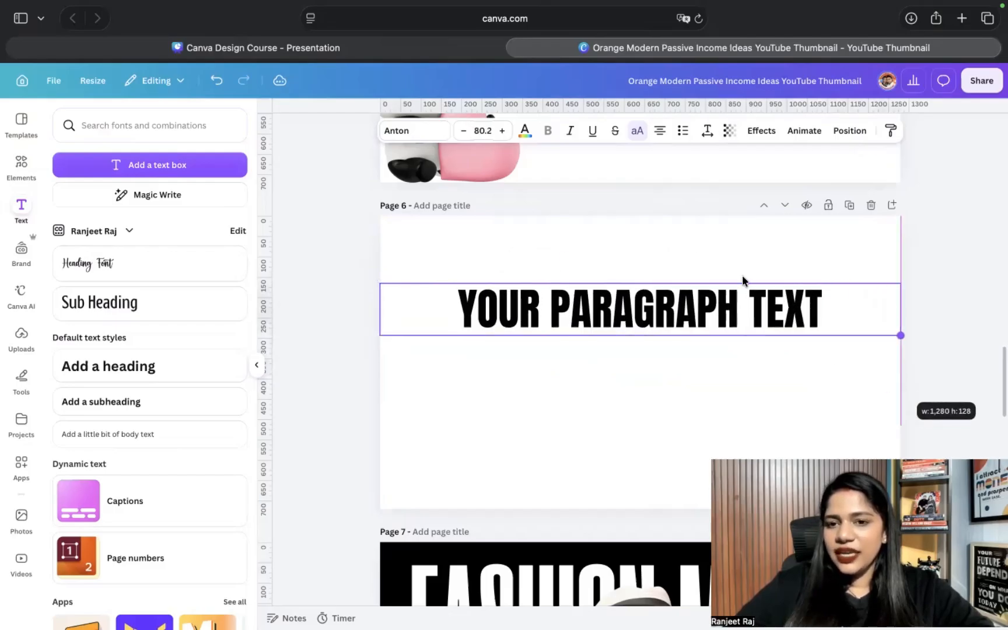
left_click(739, 313)
left_click_drag(740, 315, 739, 351)
Step: Replace the placeholder text on page 6 with the creator's full name
triple_click(687, 315)
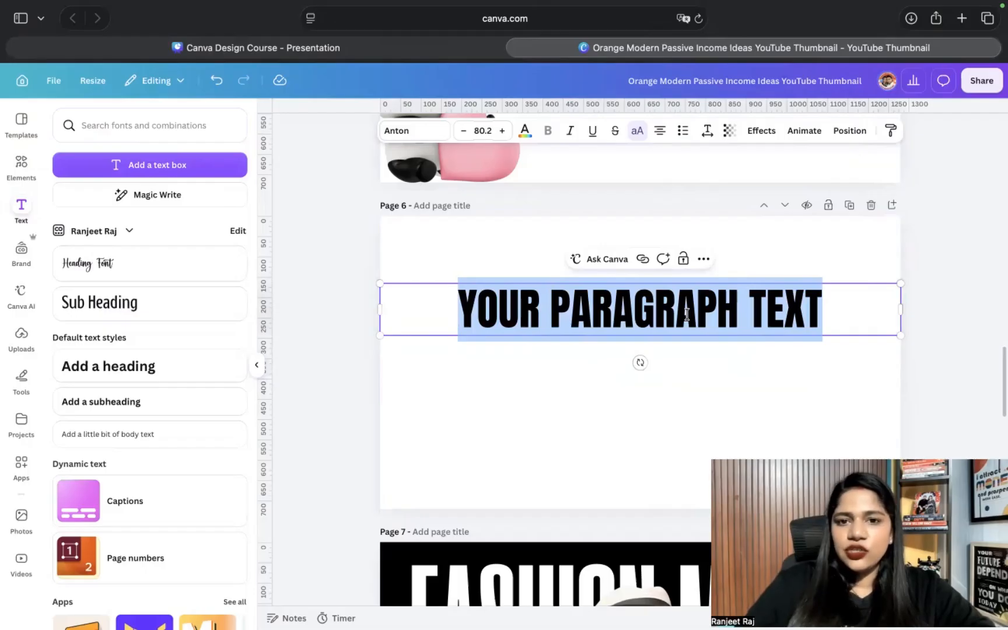
type("RA")
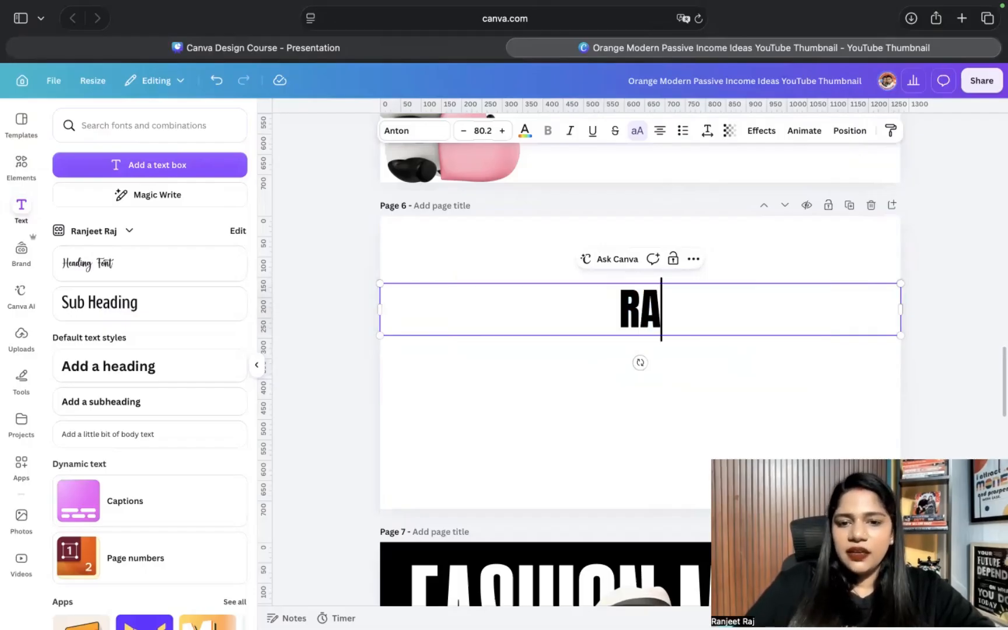
type("NJEET")
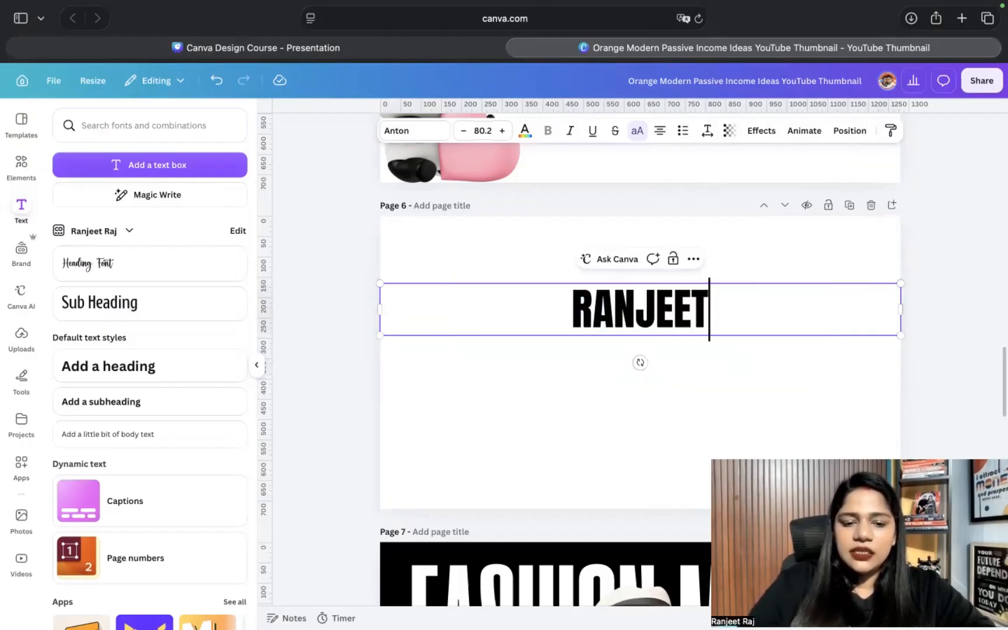
type(" RAJ")
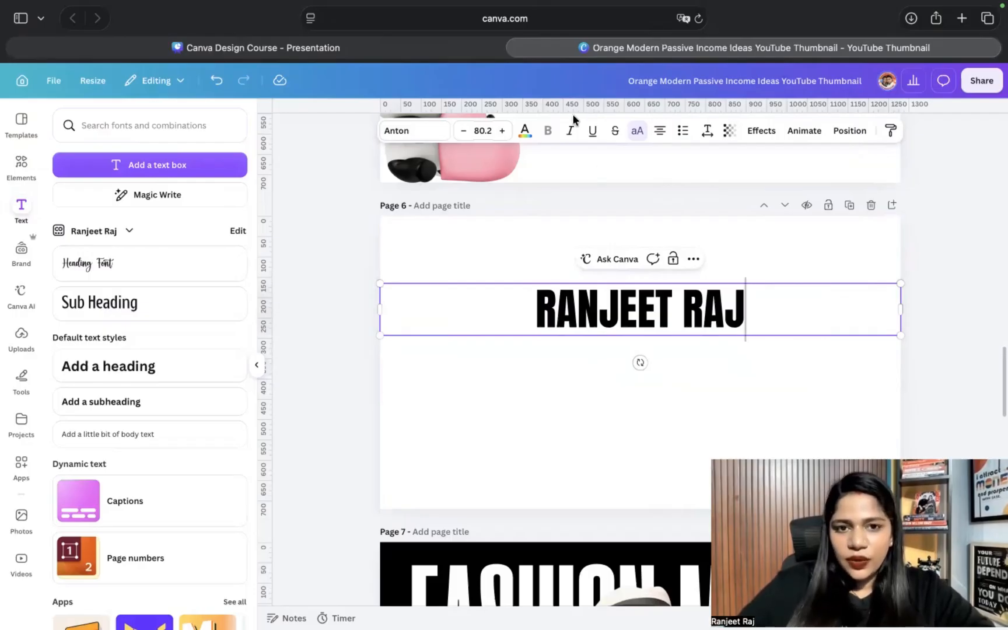
Step: Browse the font list for the name on page 6 and turn off its uppercase formatting
left_click(423, 134)
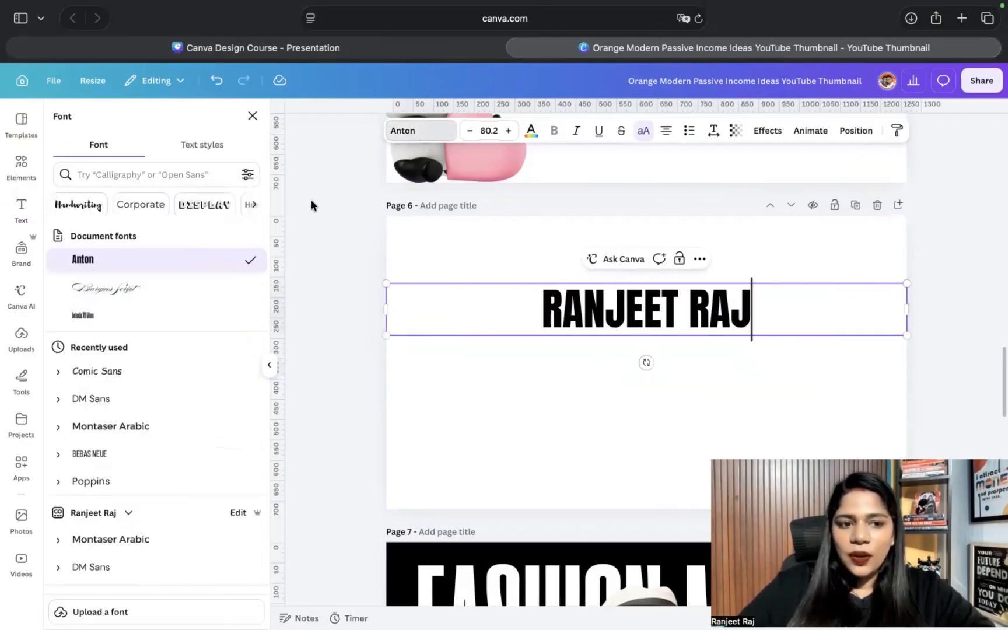
left_click(420, 132)
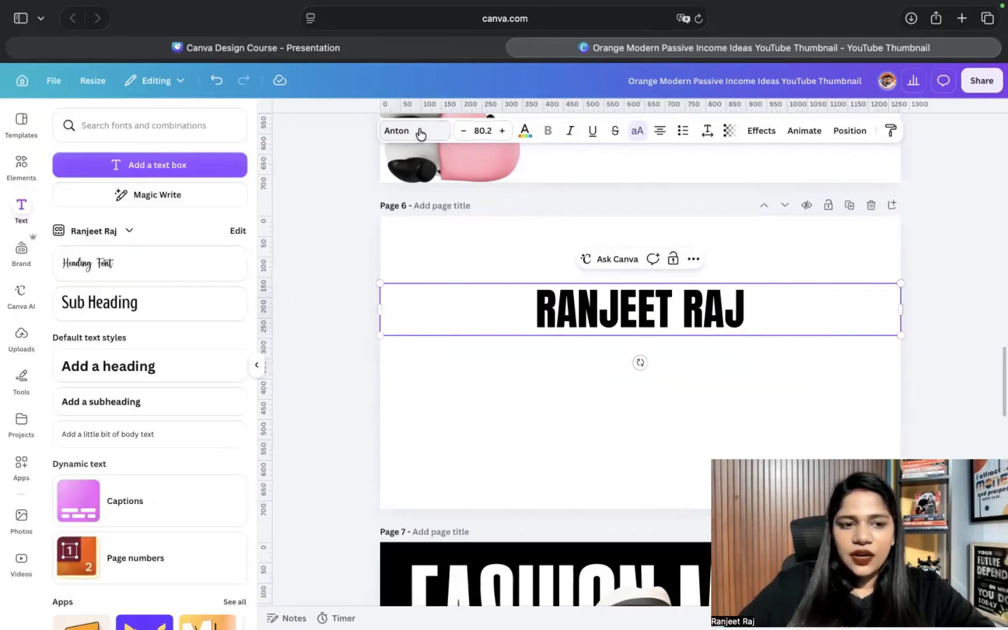
left_click(420, 132)
scroll(185, 458, "down", 5)
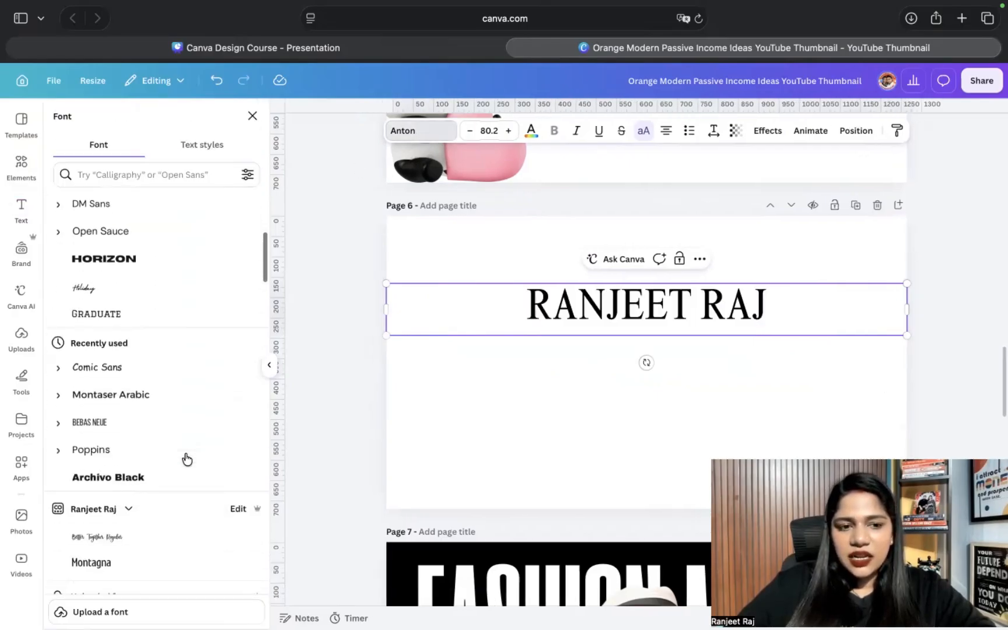
scroll(185, 458, "down", 6)
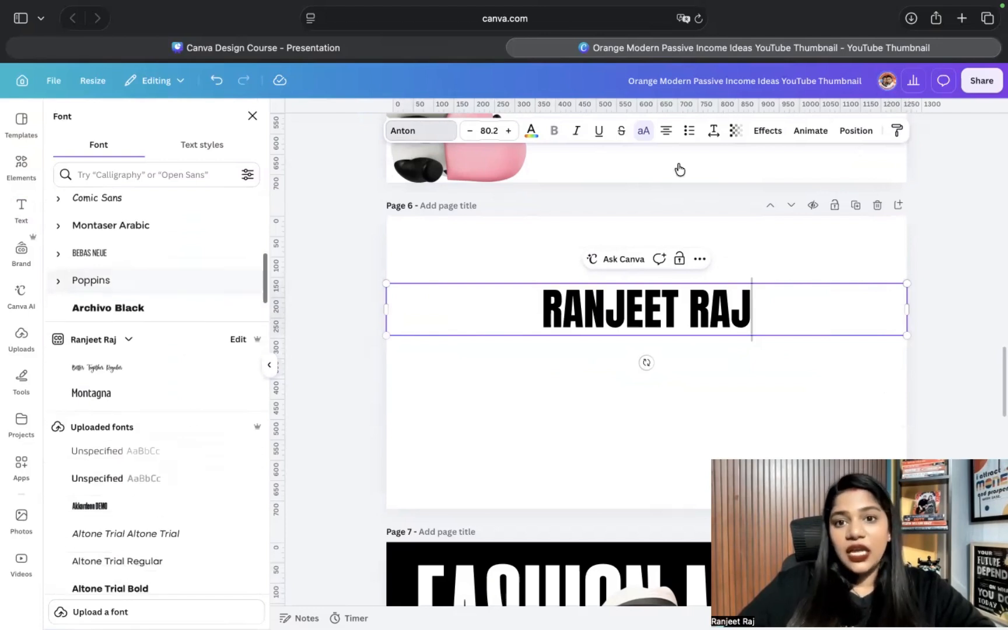
left_click(643, 131)
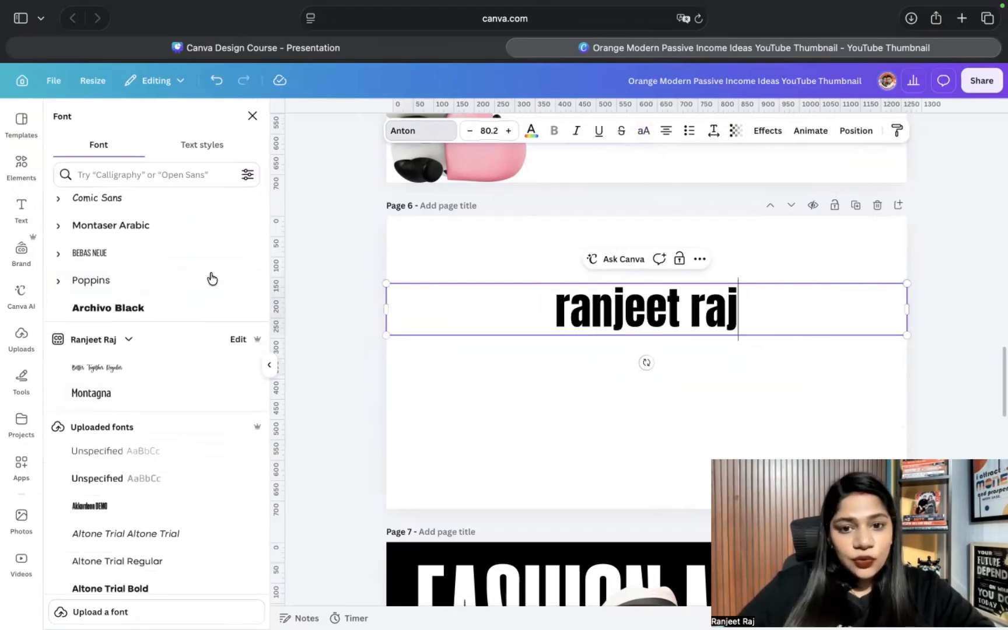
scroll(160, 483, "down", 3)
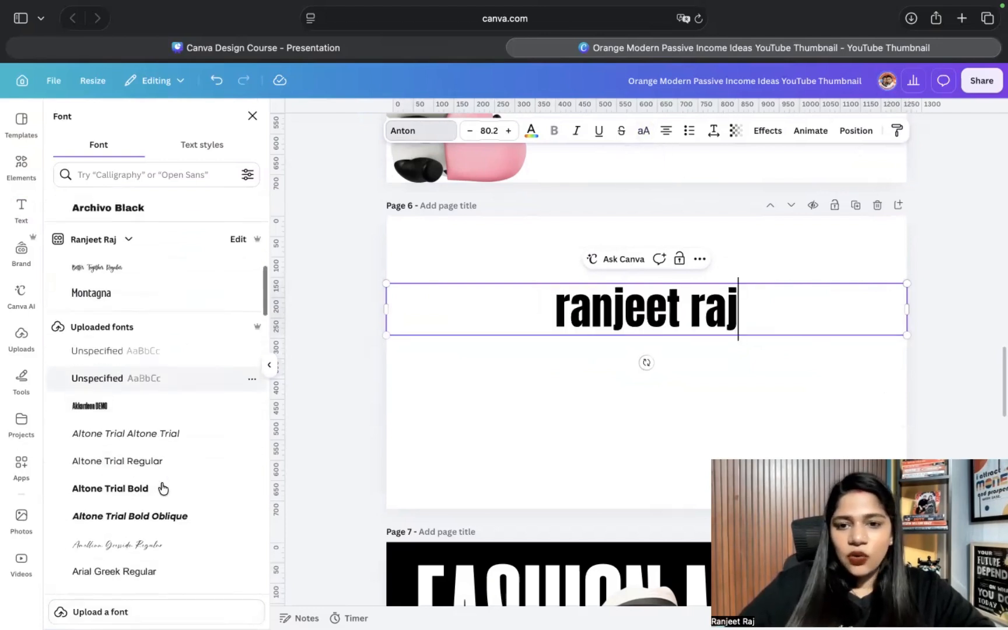
Step: Clear the name from the text box, search the fonts for "mont" and apply Montserrat SemiBold
triple_click(686, 310)
key("BackSpace")
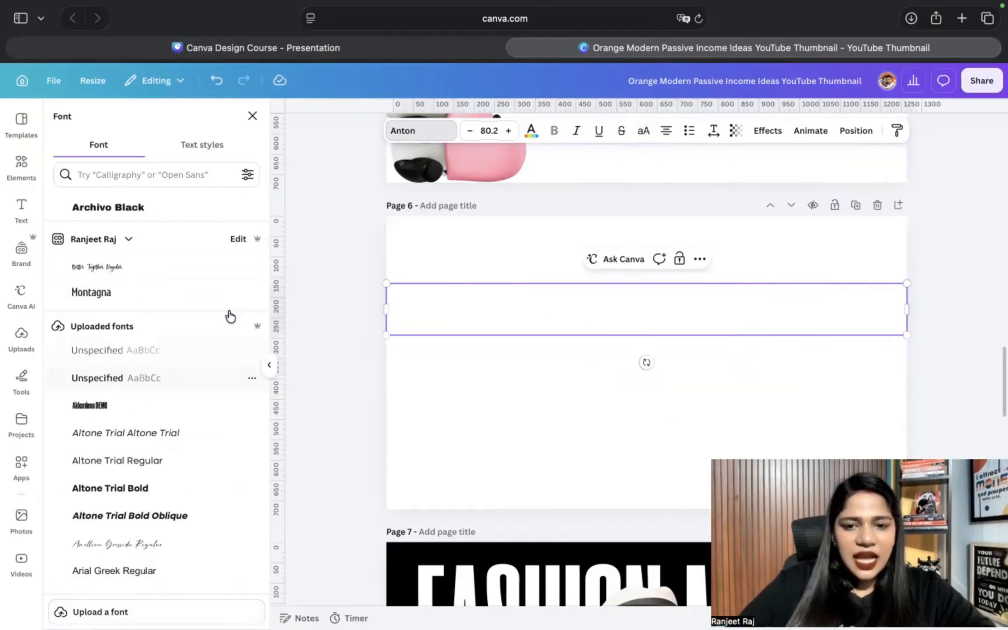
scroll(140, 536, "down", 3)
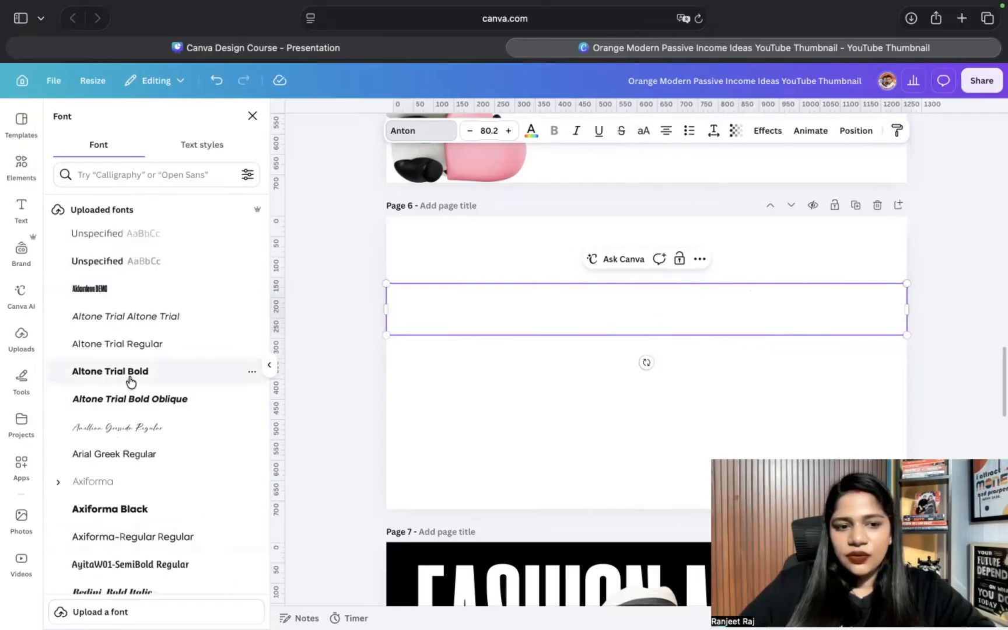
left_click(127, 175)
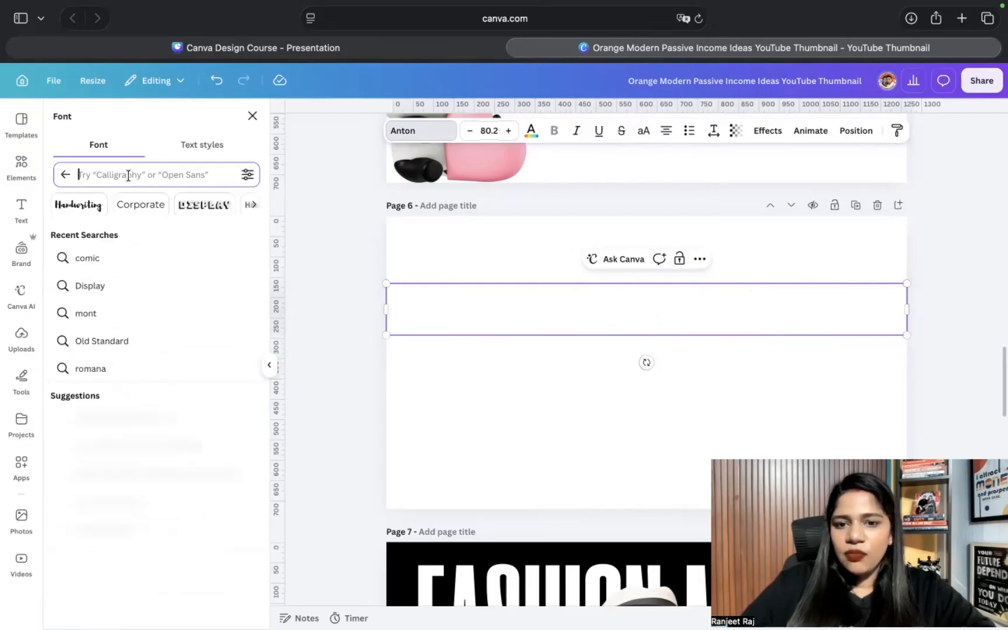
type("mont")
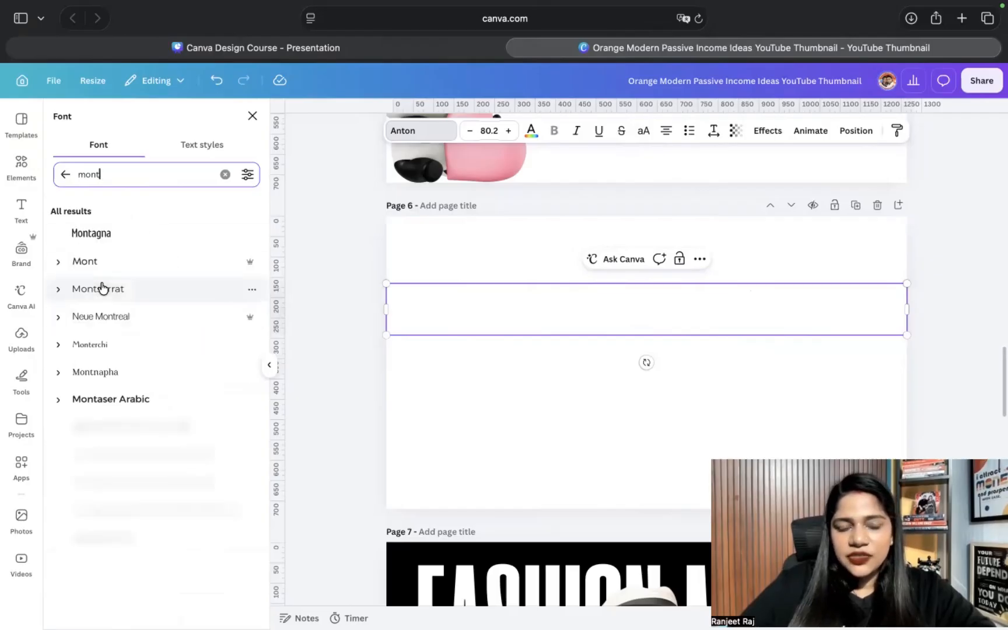
left_click(66, 295)
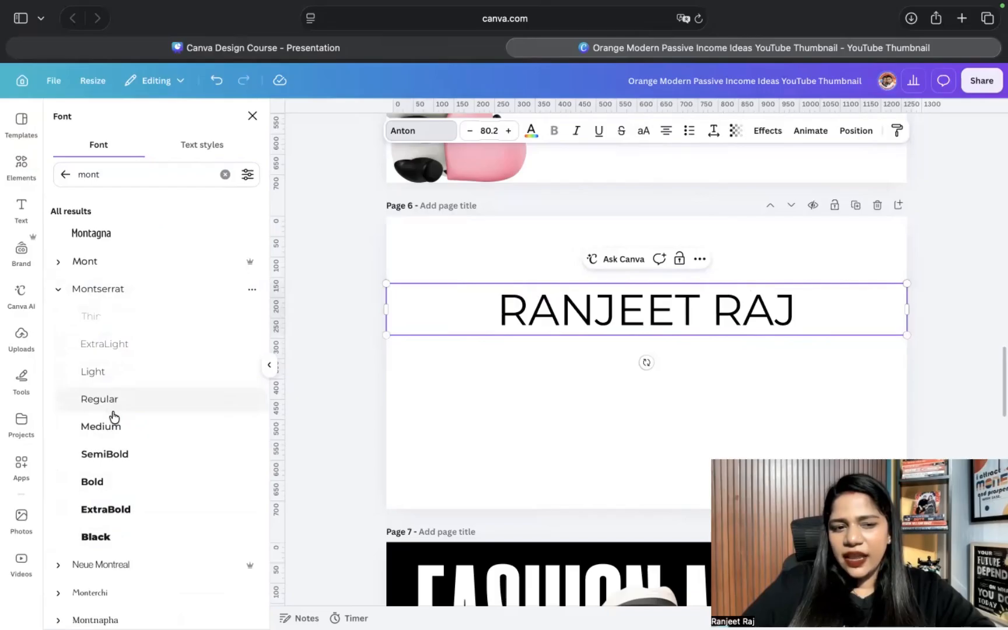
left_click(119, 460)
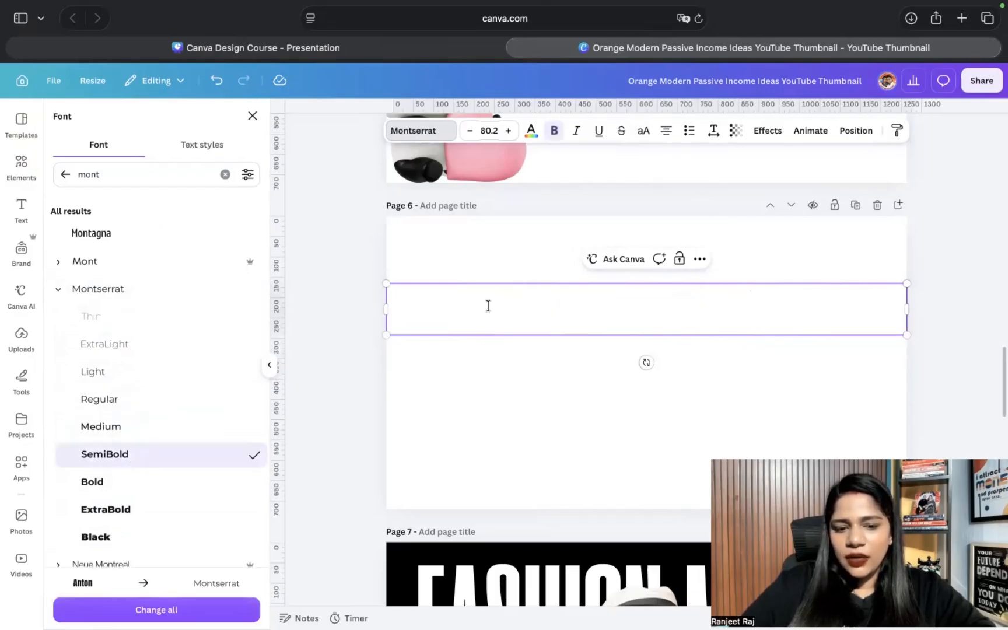
Step: Switch off bold and retype the creator's full name with capitalized initials in Montserrat Regular
type("ra")
key("BackSpace")
key("super+b")
type("Ranj")
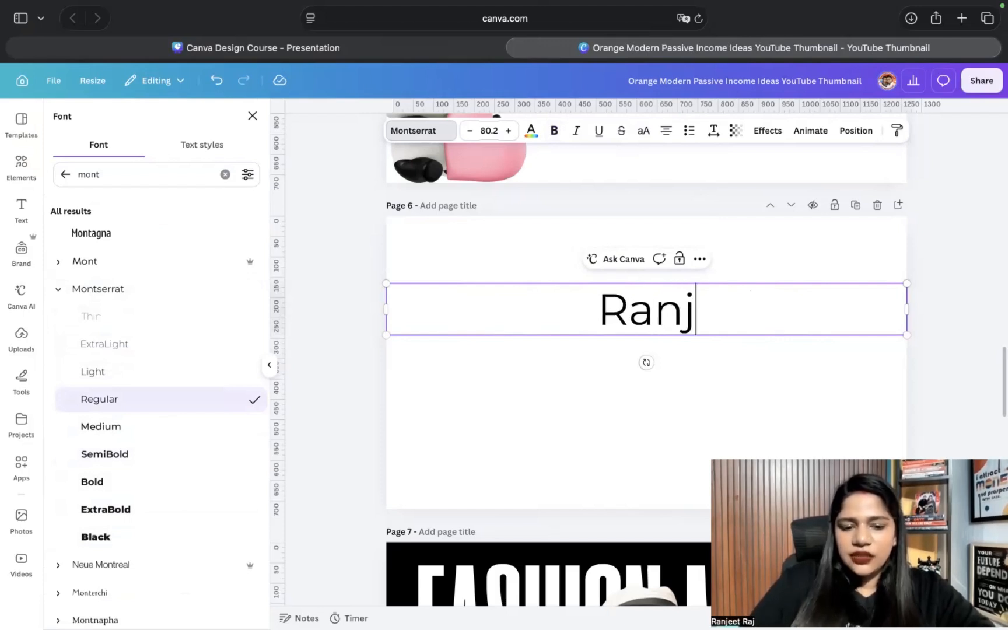
type("eet REaj")
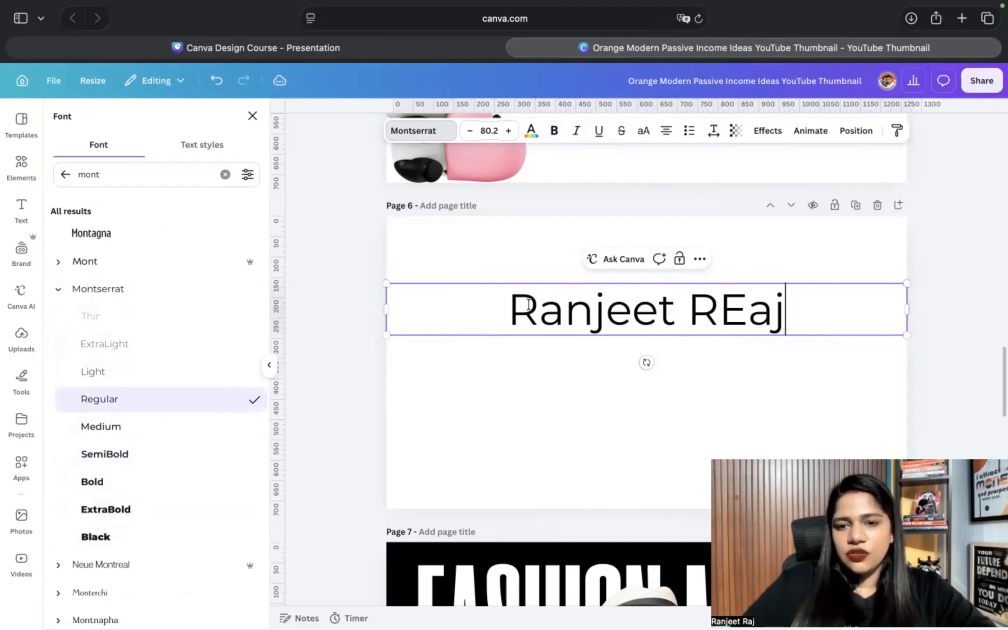
left_click(747, 309)
key("BackSpace")
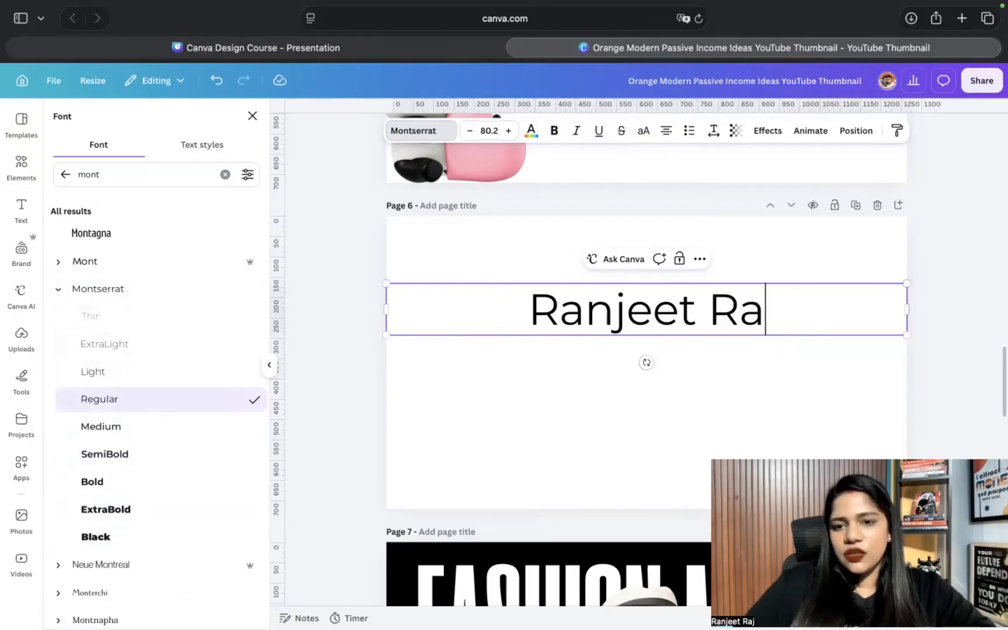
type("j")
key("Escape")
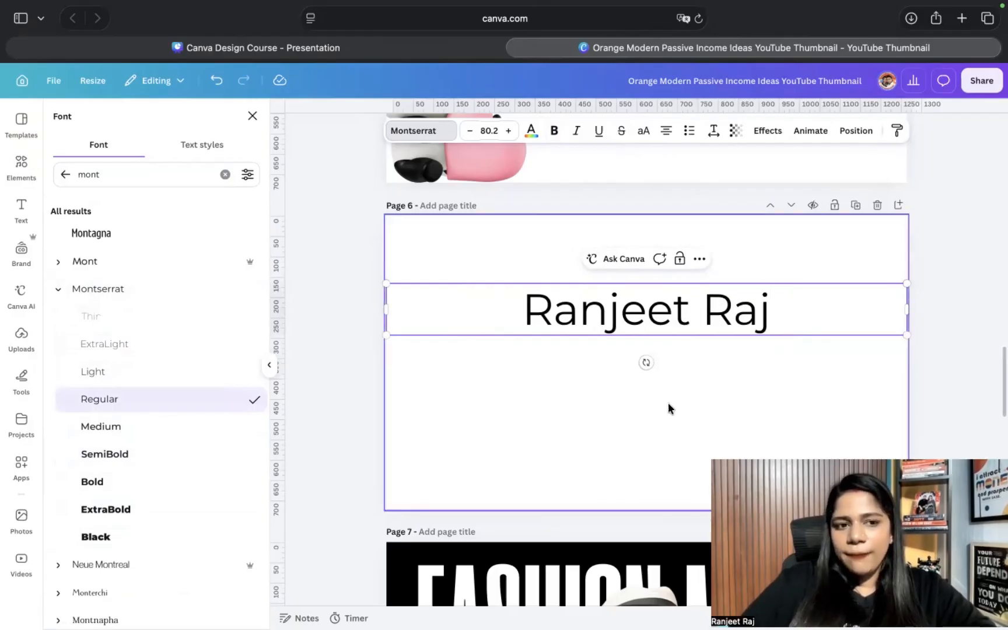
left_click(600, 344)
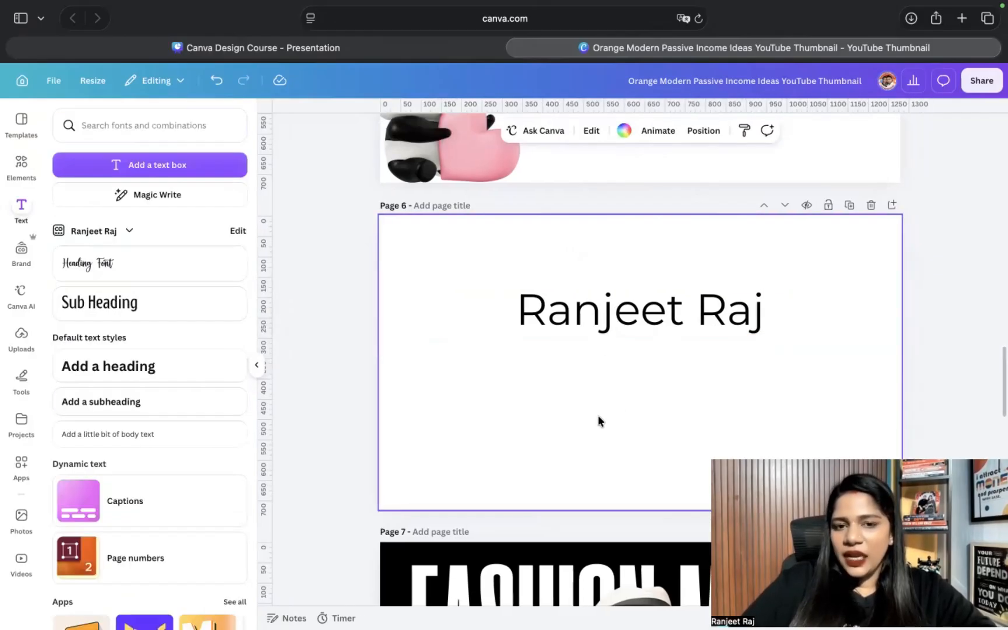
Step: Shift the name slightly down the page and set its font size to 83.2
left_click(626, 336)
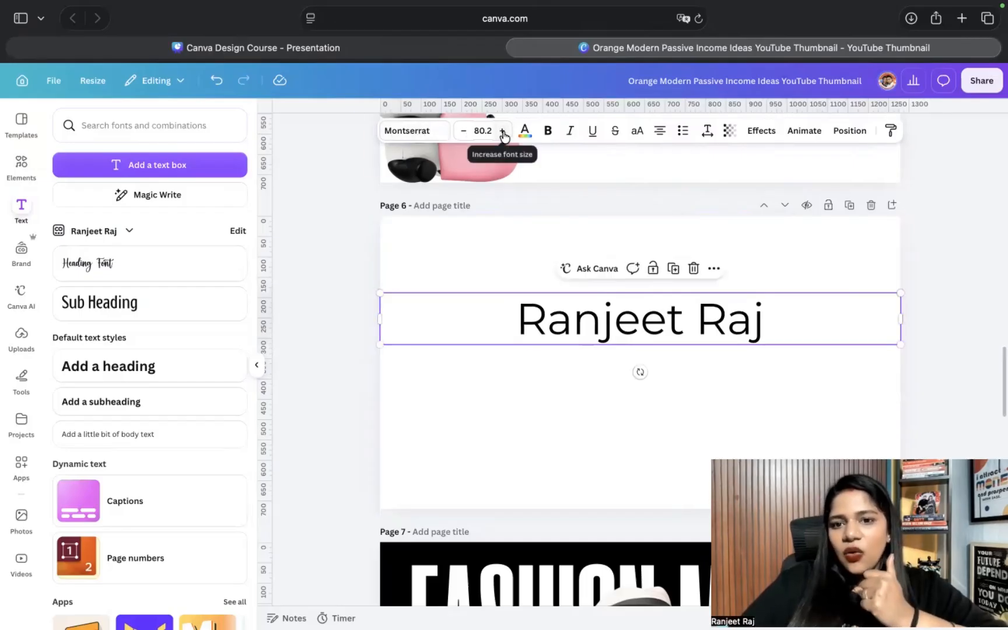
left_click(502, 133)
left_click(502, 133)
left_click(503, 134)
left_click(503, 133)
left_click(503, 135)
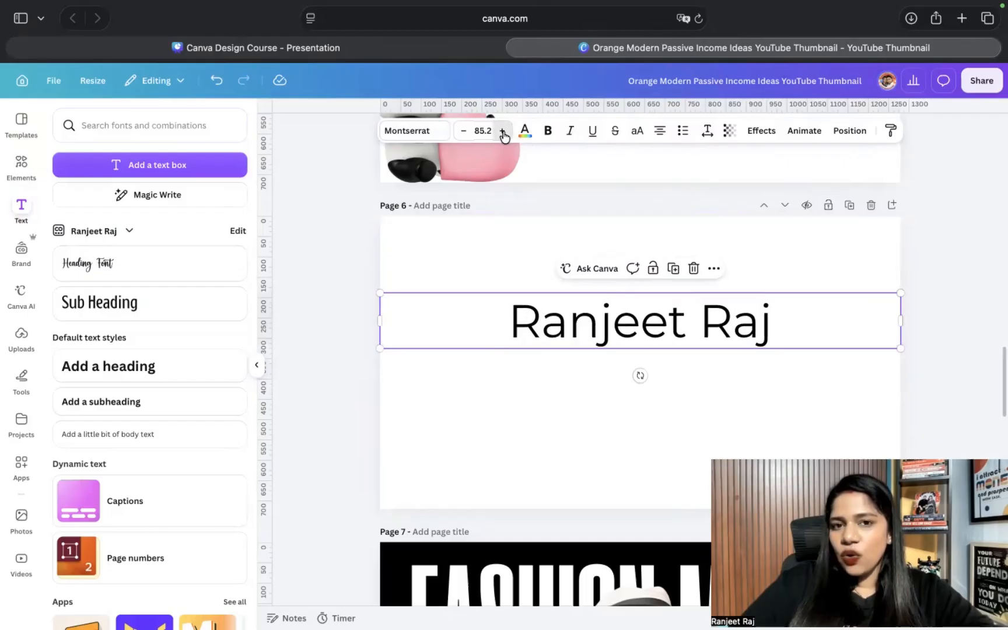
left_click(463, 132)
left_click(463, 132)
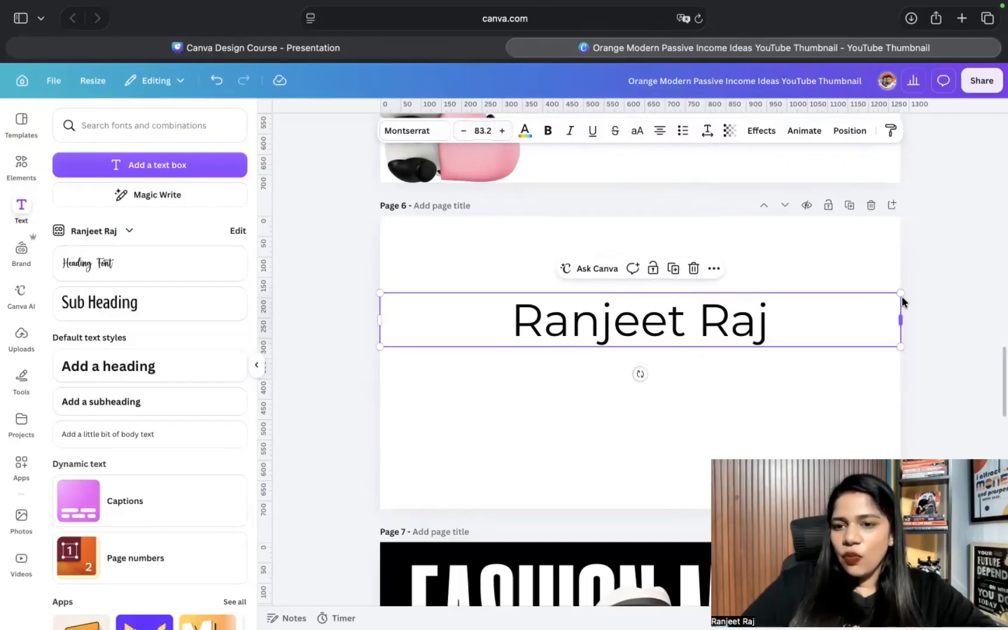
Step: Move the name's text box to the vertical middle of page 6 and make the text bold
mouse_move(901, 293)
left_mouse_down()
mouse_move(694, 335)
mouse_move(992, 308)
mouse_move(945, 297)
mouse_move(822, 313)
mouse_move(889, 310)
mouse_move(900, 294)
left_mouse_up()
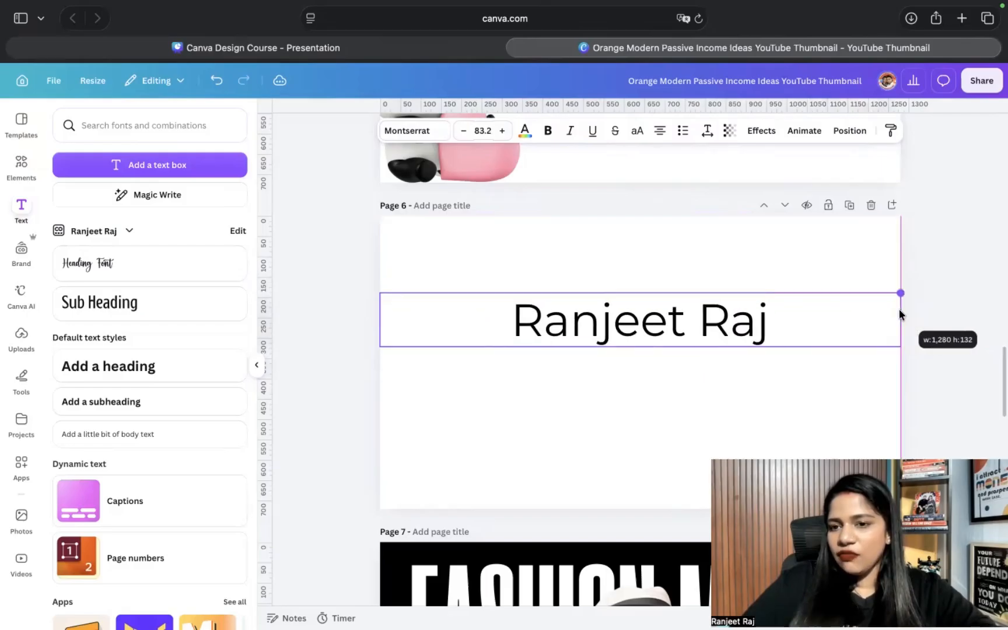
left_click_drag(650, 326, 646, 366)
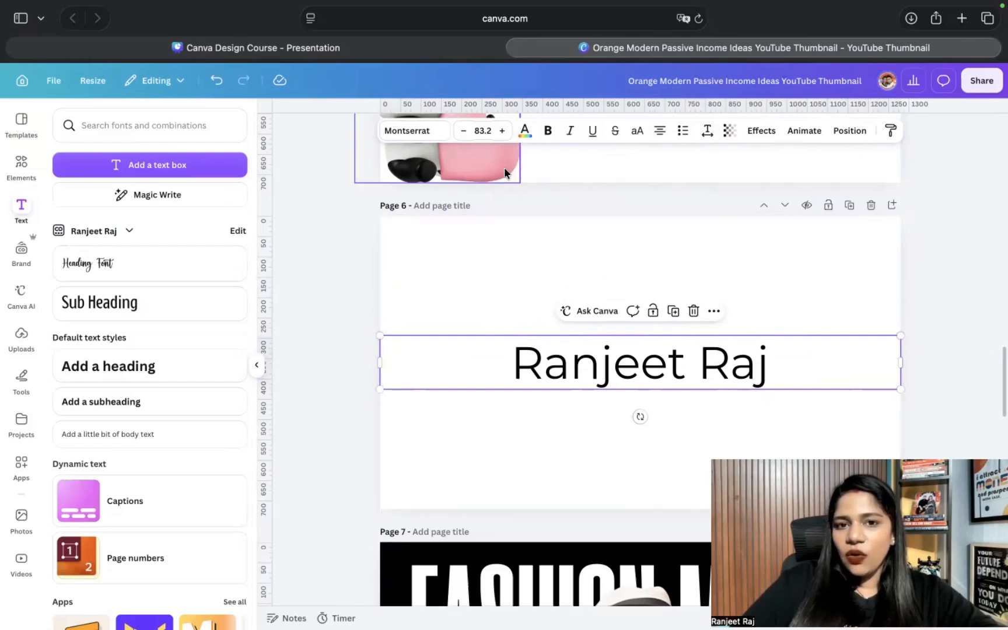
left_click(547, 132)
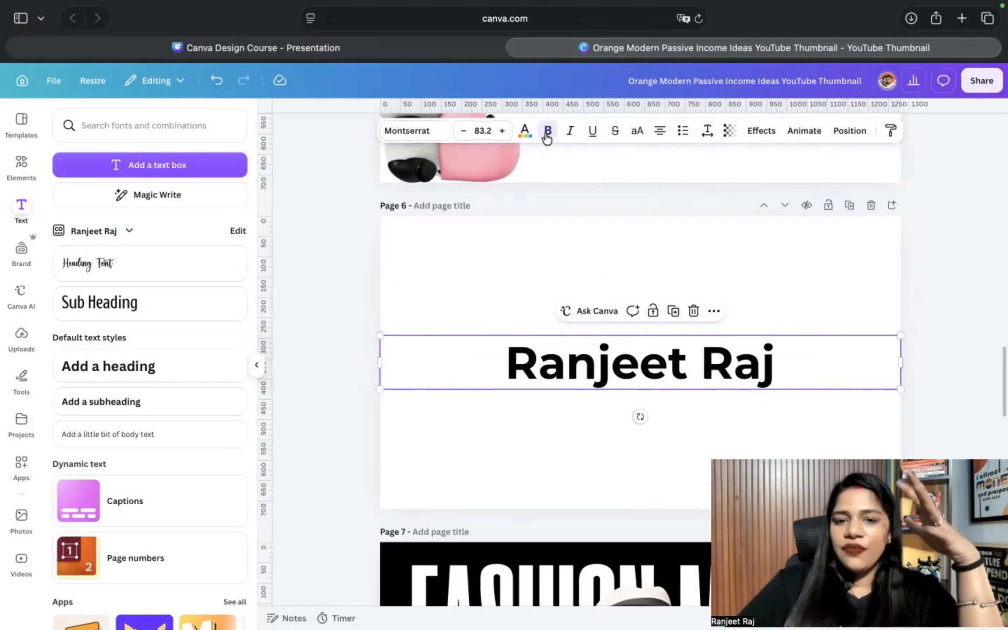
Step: Try italic and underline formatting on the name, switching each one on and off in turn
scroll(659, 304, "down", 5)
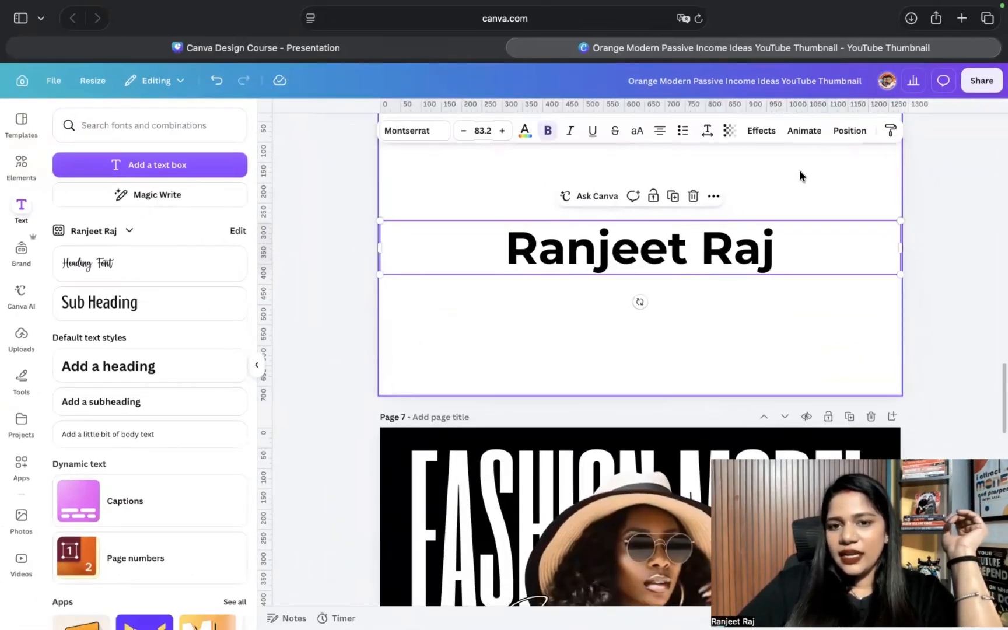
left_click(800, 170)
scroll(799, 170, "up", 2)
scroll(778, 266, "up", 3)
scroll(778, 266, "down", 2)
left_click(628, 303)
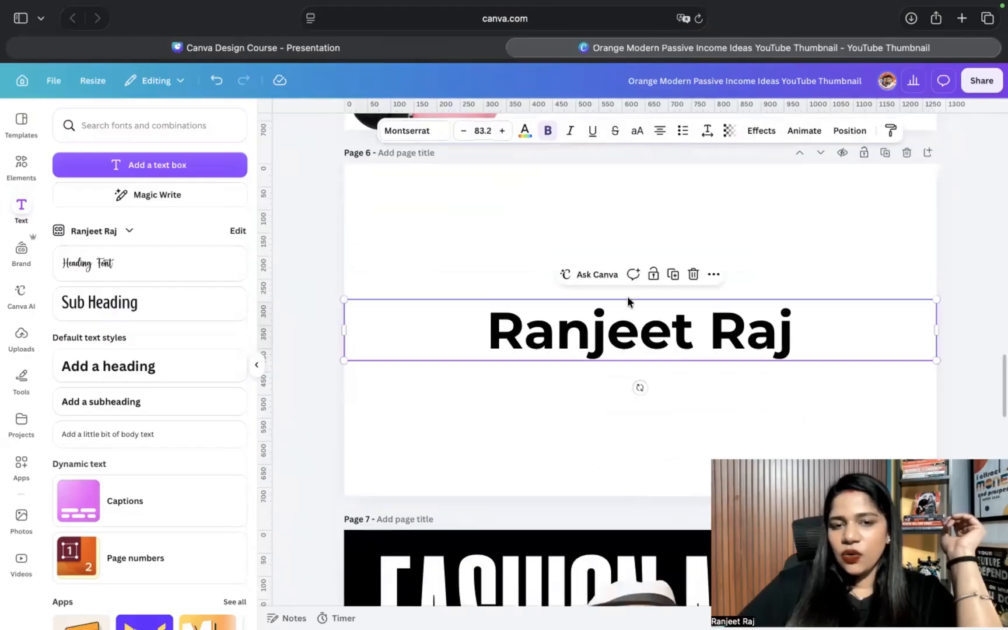
left_click(571, 132)
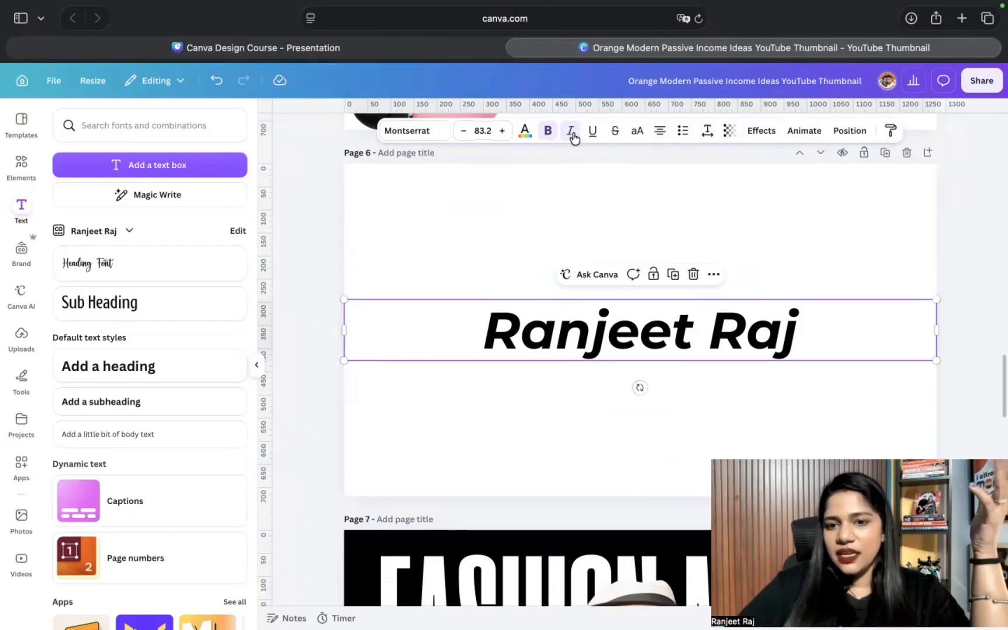
left_click(574, 136)
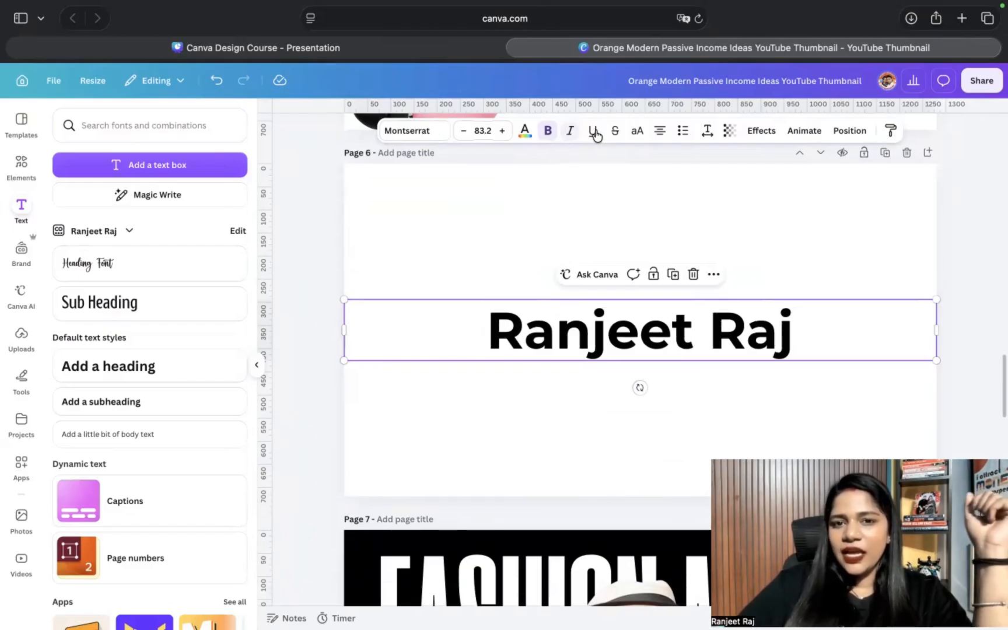
left_click(596, 134)
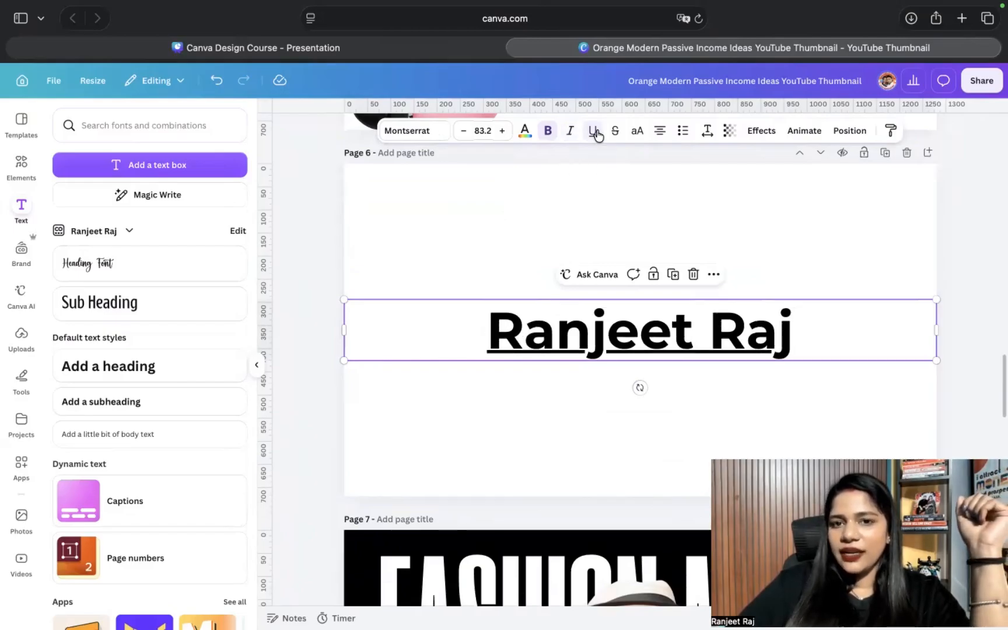
left_click(596, 134)
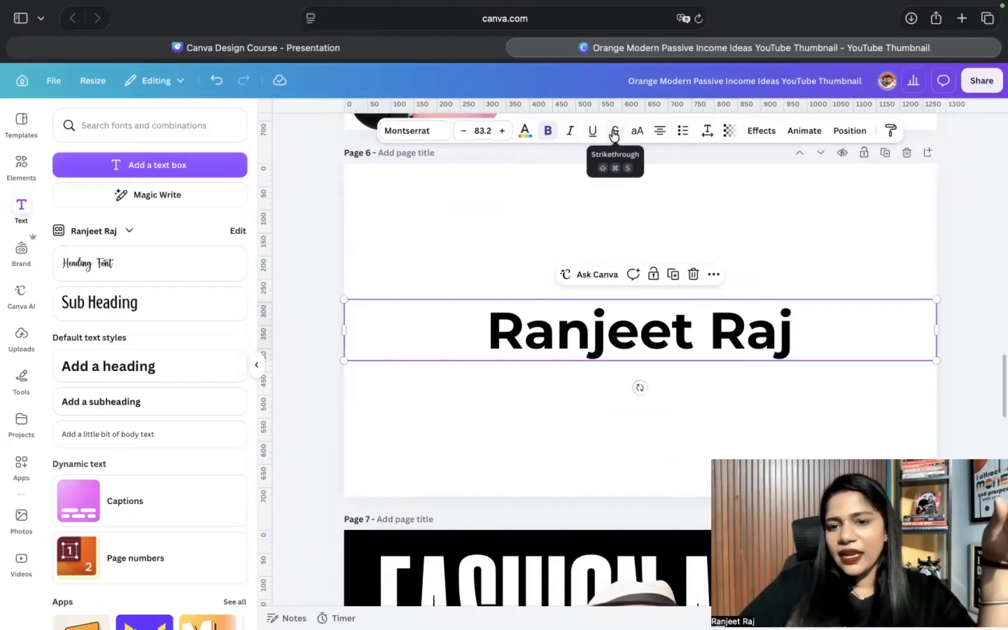
Step: Apply strikethrough to the text and replace the name with "Rs. 1999"
left_click(613, 134)
double_click(613, 336)
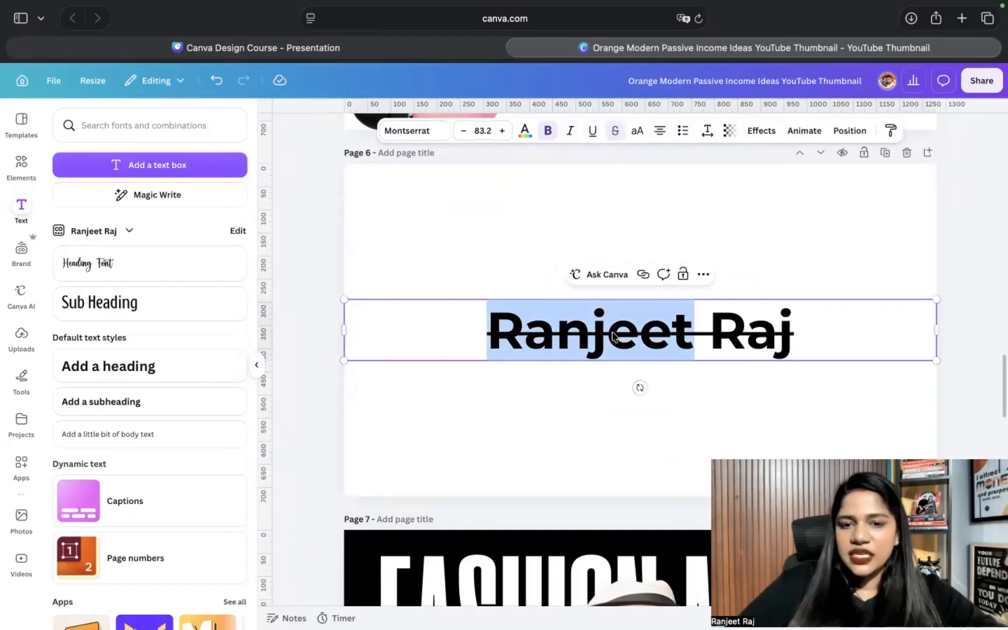
key("super+a")
type("%")
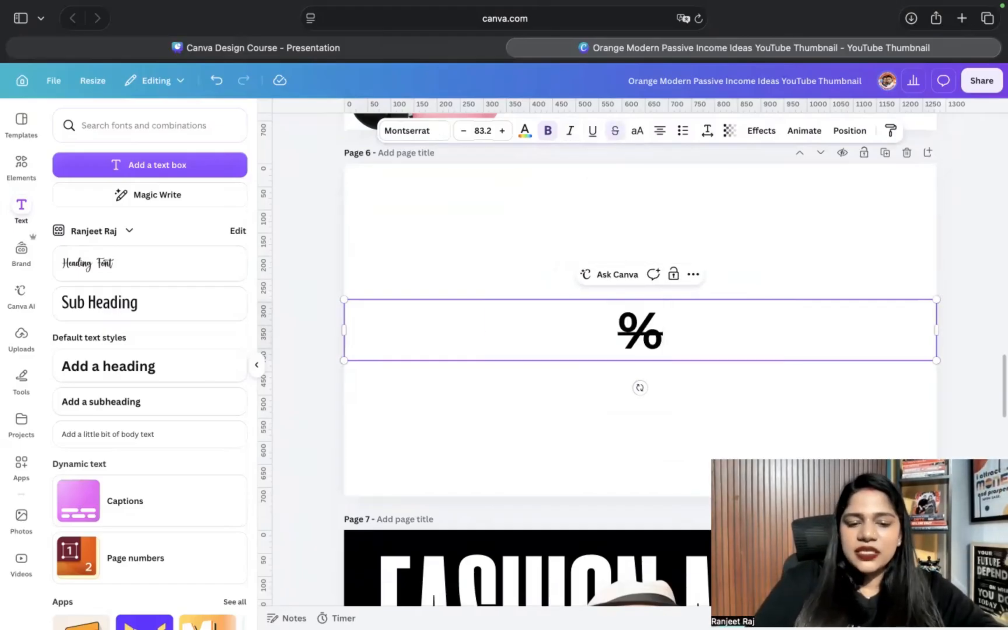
key("BackSpace")
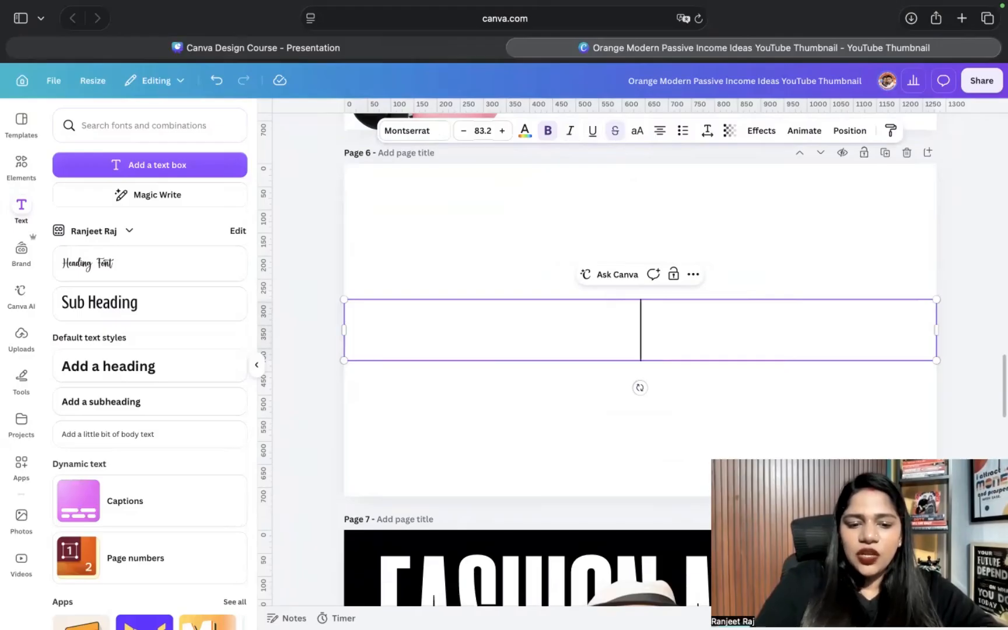
type("Rs")
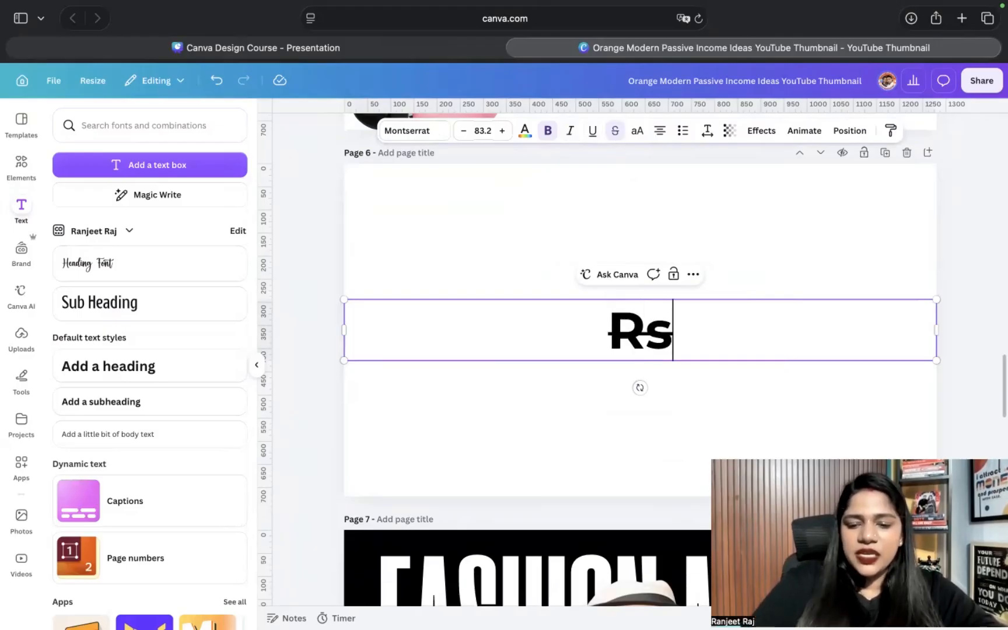
type(". 1999")
Step: Duplicate the struck-through price just below the original and change the copy's text to "Rs. 499/-"
left_click(691, 376)
left_click_drag(711, 341, 689, 389)
left_click(675, 253)
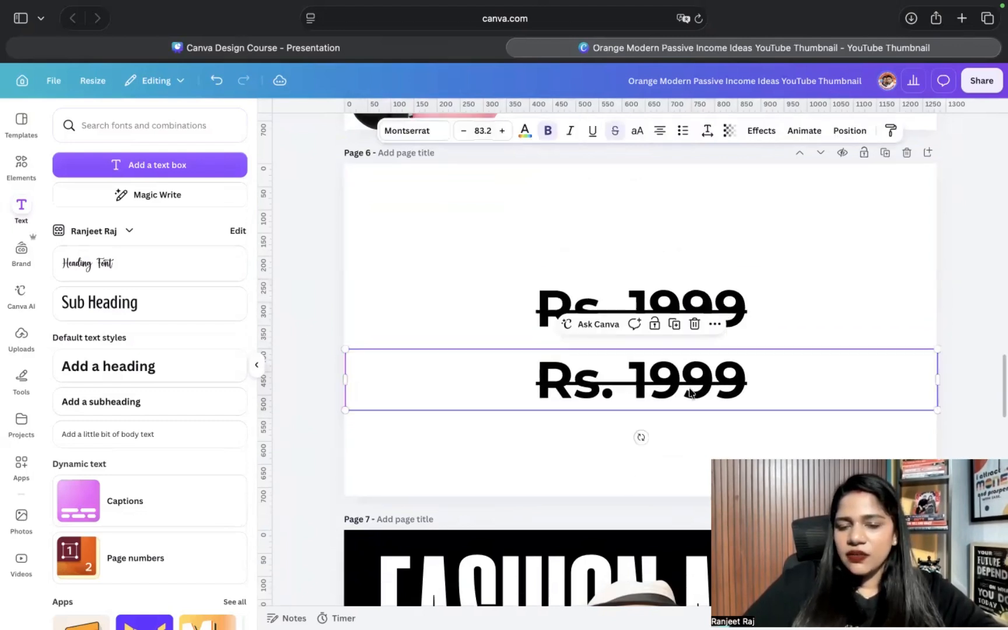
double_click(689, 392)
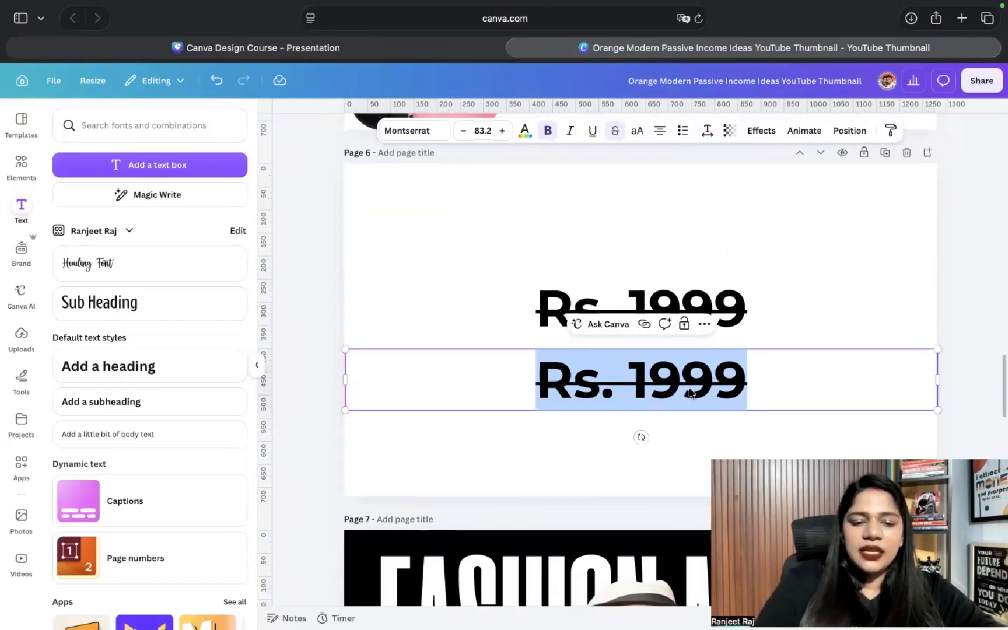
type("Rs. 4")
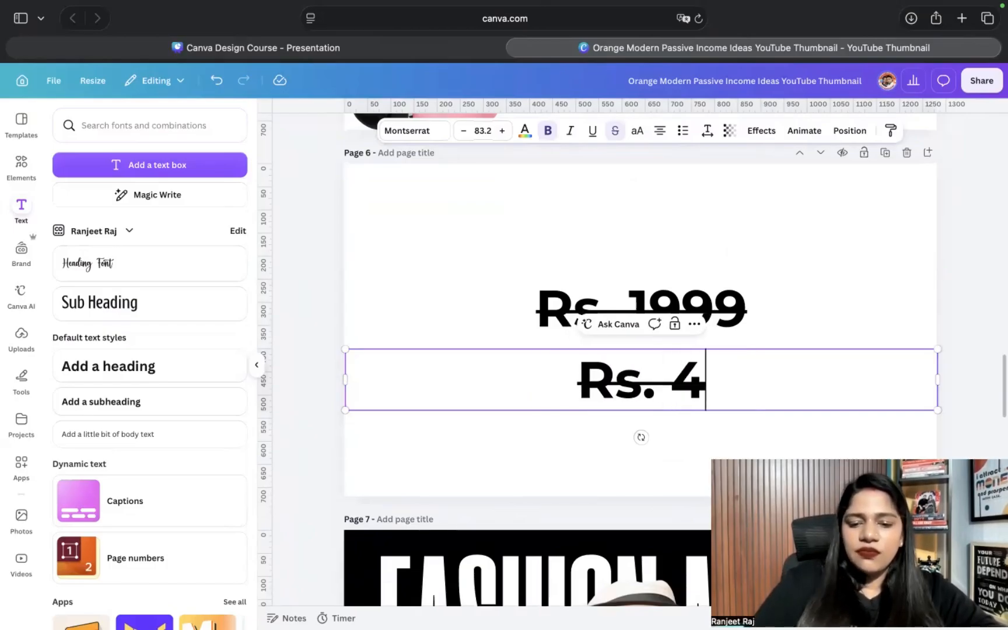
type("99/-")
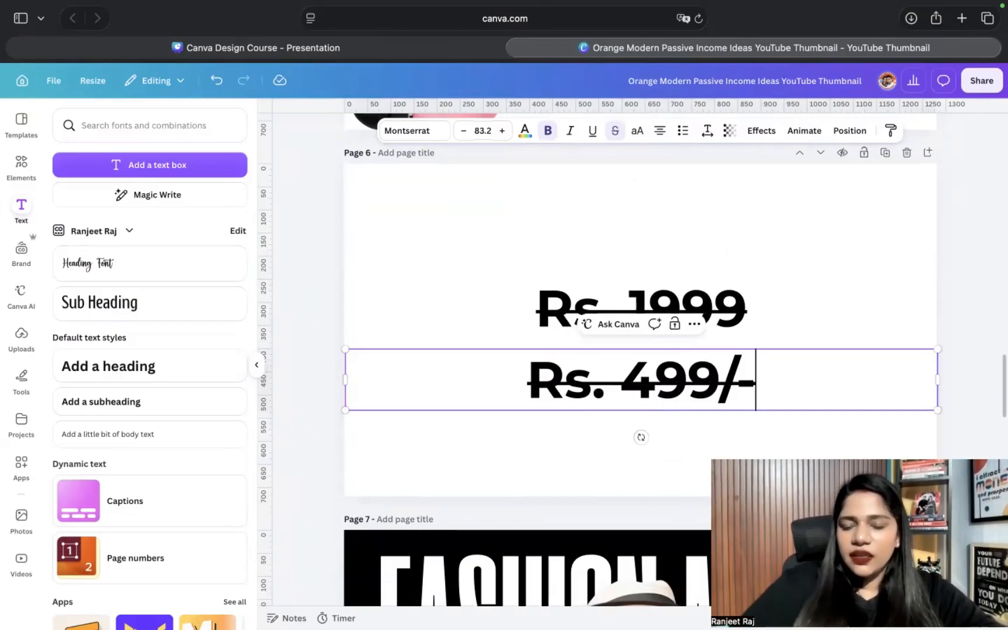
Step: Remove the strikethrough from the "Rs. 499/-" price
triple_click(607, 378)
left_click(615, 134)
left_click(769, 223)
Step: Shrink the "Rs. 1999" text to font size 46.3 and place it directly above the "Rs. 499/-" price
left_click(745, 288)
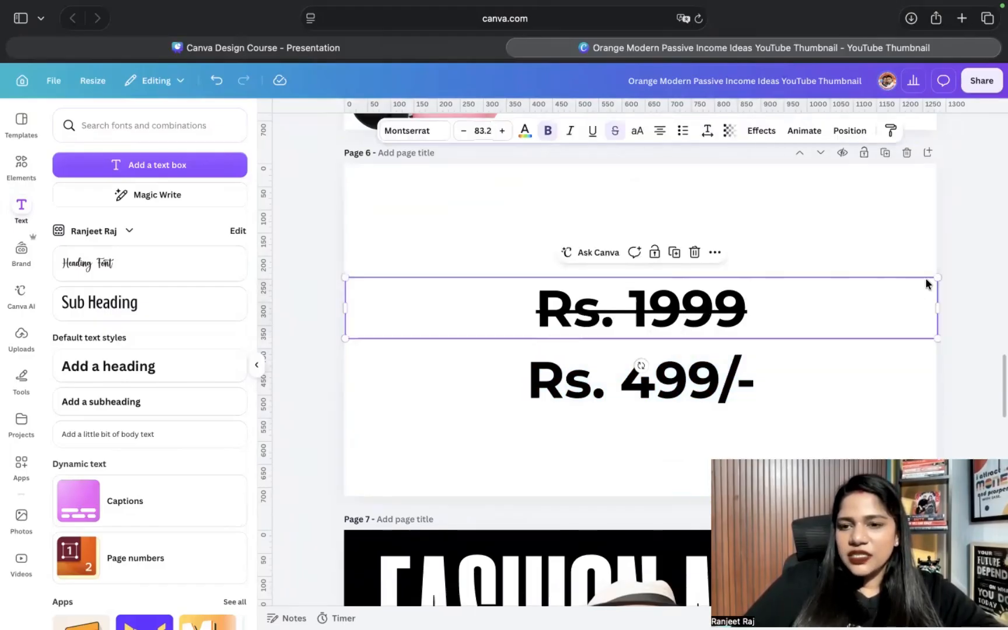
left_click_drag(938, 278, 677, 306)
left_click(824, 302)
left_click_drag(574, 320, 694, 349)
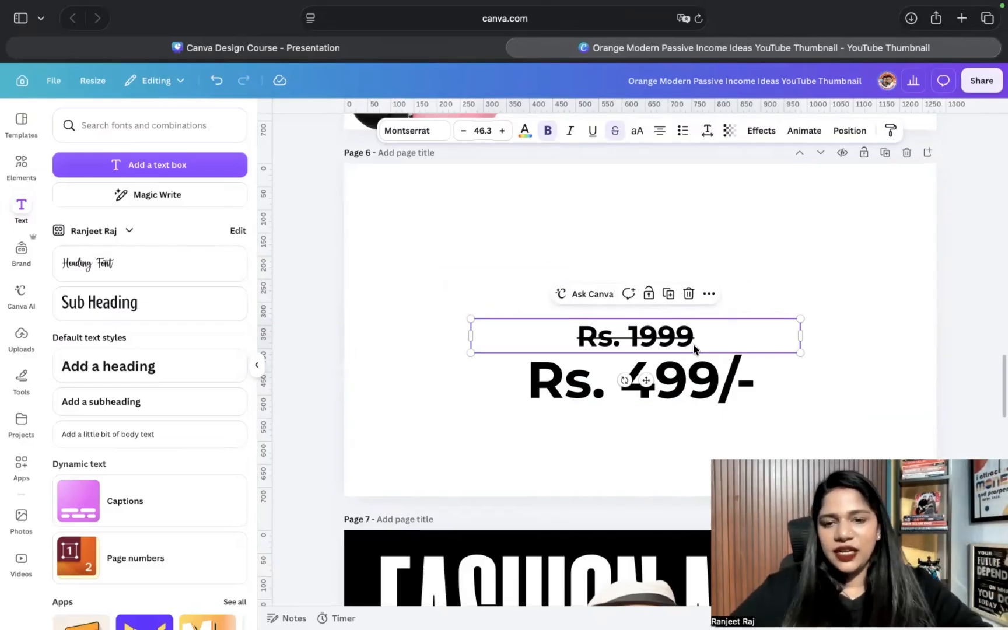
Step: Undo the discounted-price edits back to the single large struck-through "Rs. 1999"
key("super+z")
key("super+z")
key("super+z")
key("super+z")
key("super+z")
key("super+z")
key("super+z")
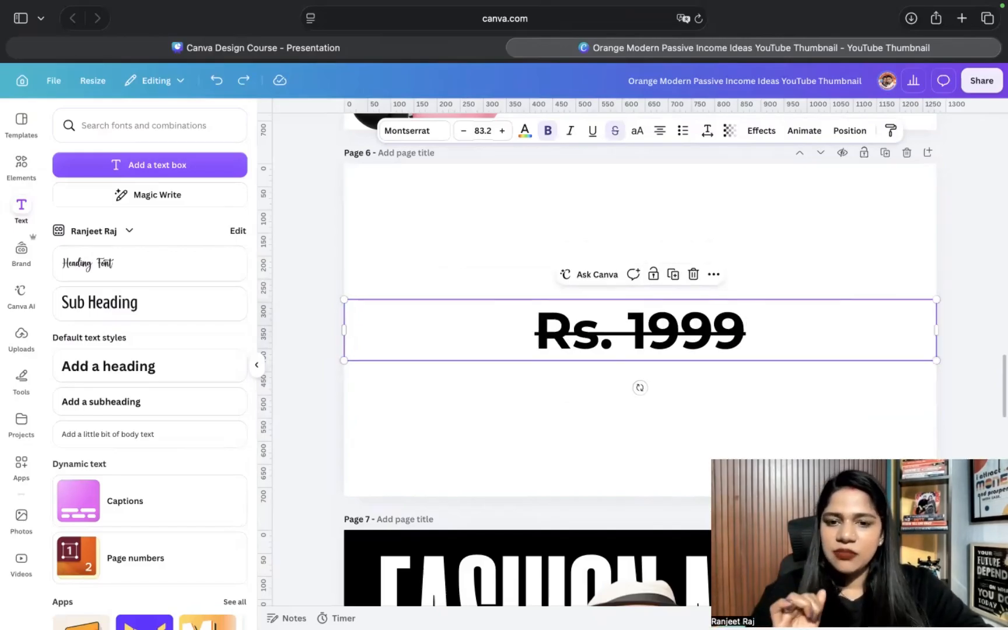
Step: Place a duplicate of the struck-through "Rs. 1999" above the original on page 6
left_click(649, 188)
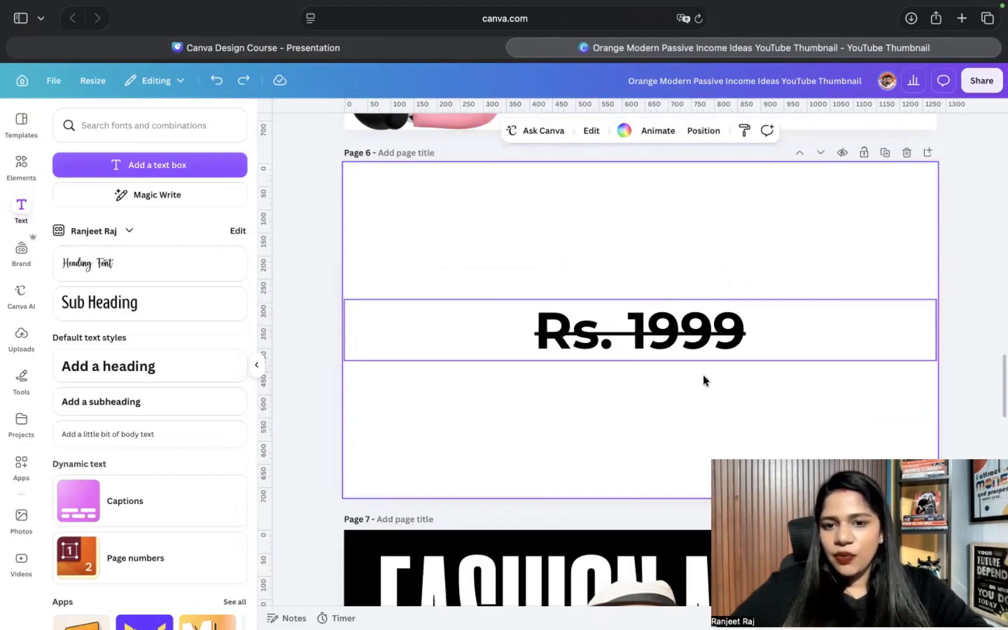
left_click(687, 348)
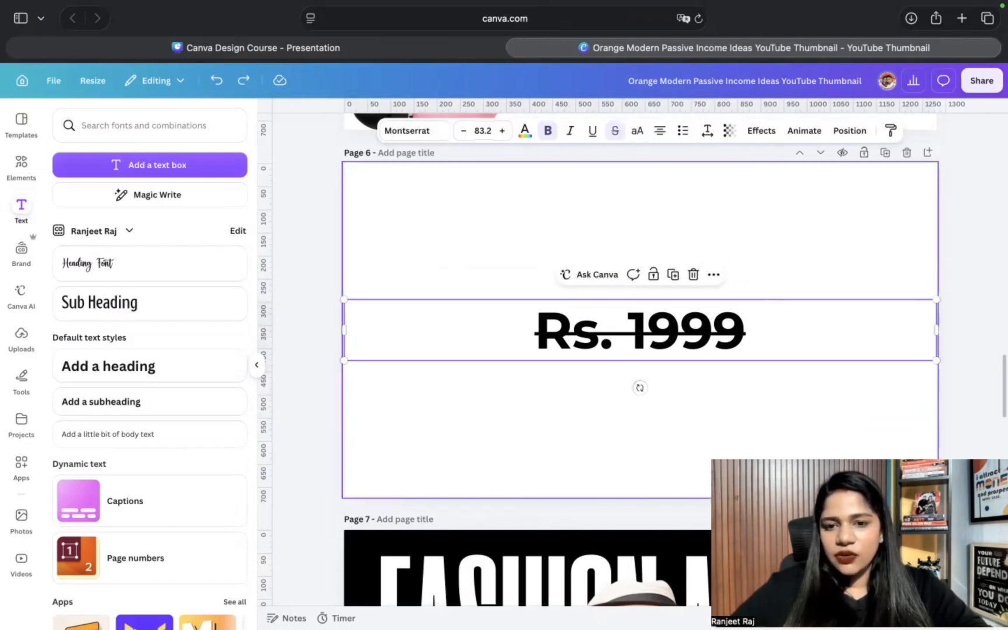
left_click_drag(761, 336, 751, 242)
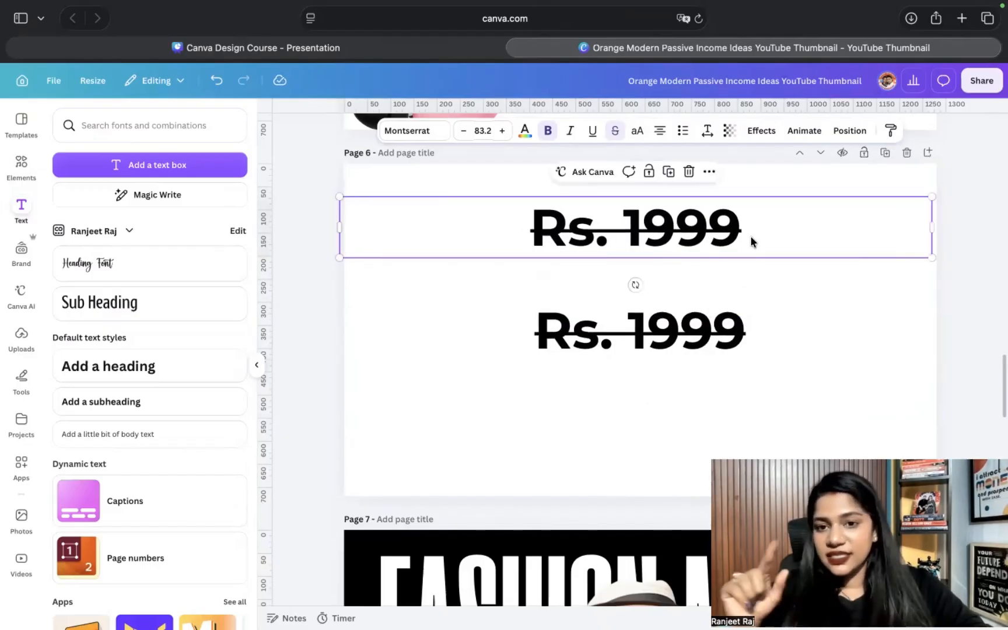
Step: Undo the duplicate price, the price text and the strikethrough to restore the plain bold name
key("super+z")
key("super+z")
key("super+z")
key("super+z")
key("super+z")
key("super+z")
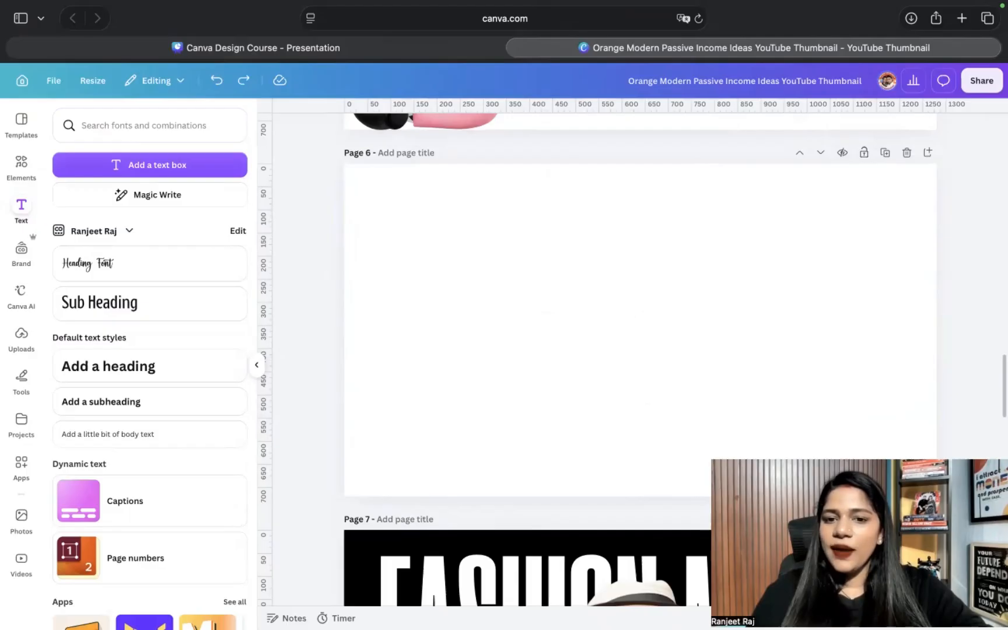
key("super+z")
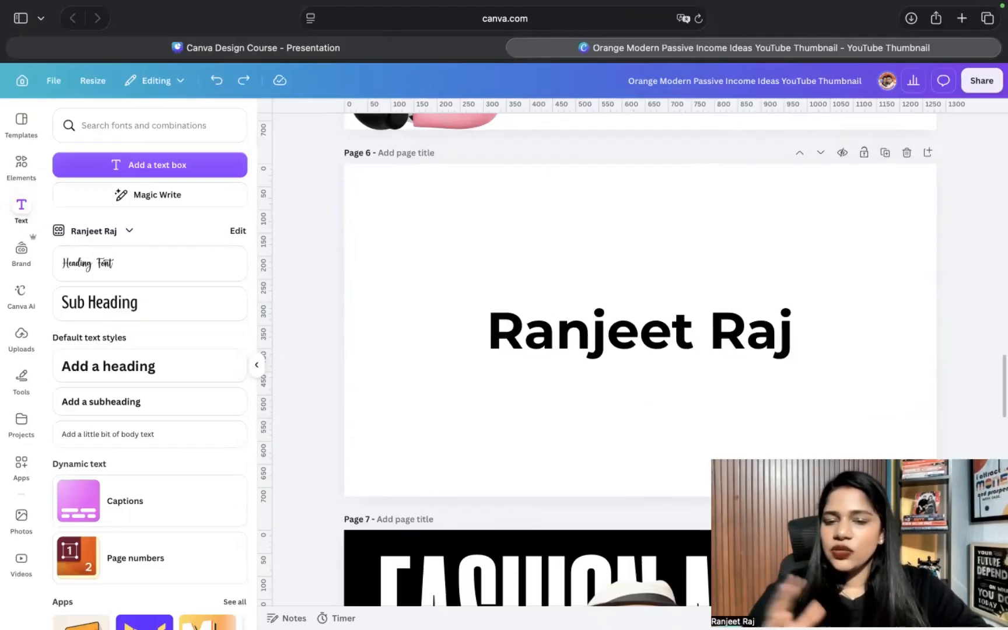
Step: Try uppercase on the name and return it to its original letter case
left_click(719, 329)
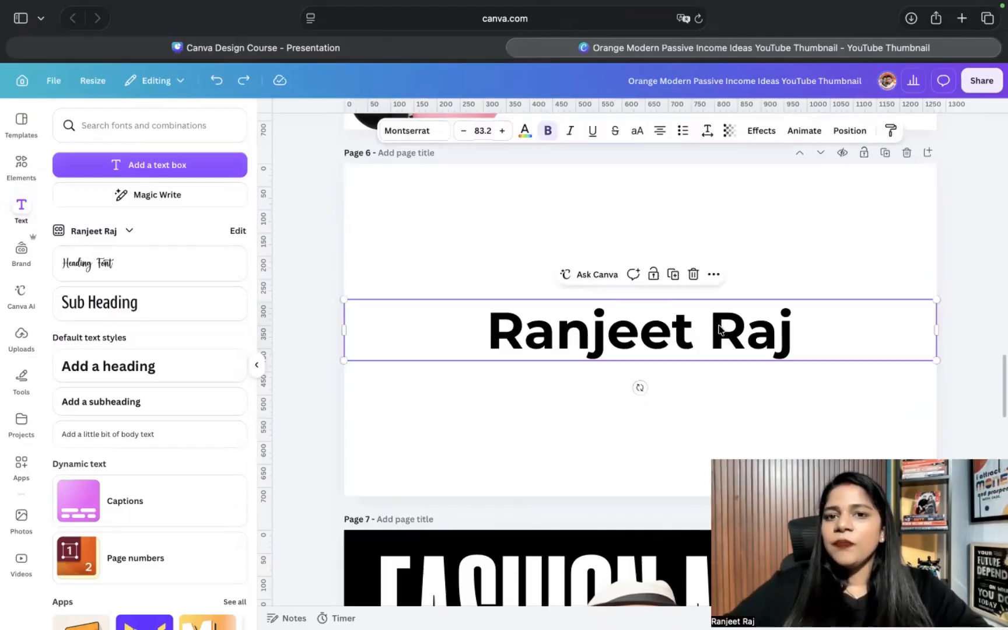
left_click(638, 132)
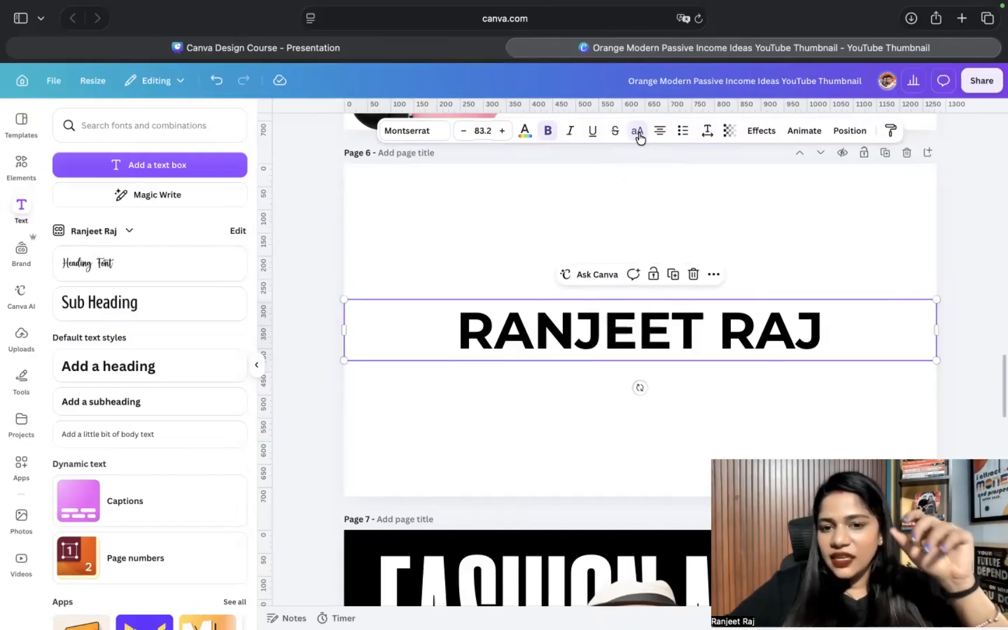
left_click(638, 132)
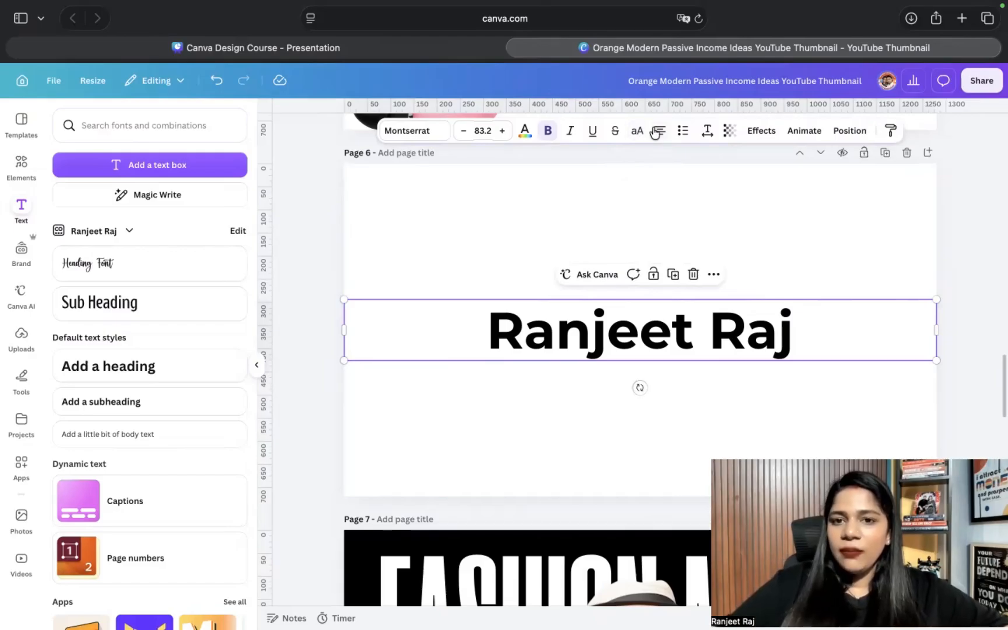
Step: Cycle the name's alignment through left, right and centre twice, ending on centre
left_click(657, 132)
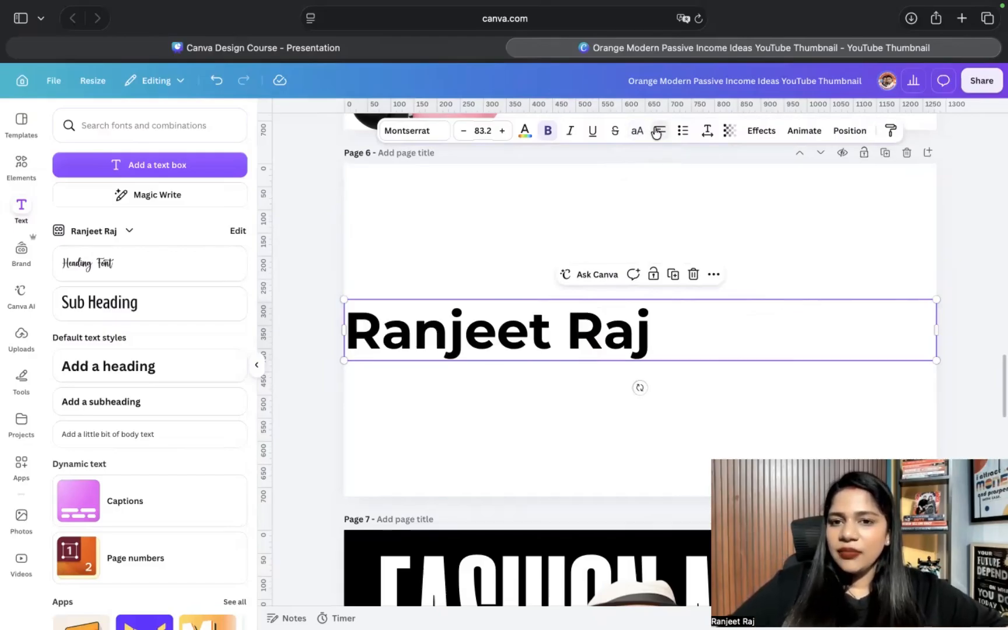
left_click(658, 132)
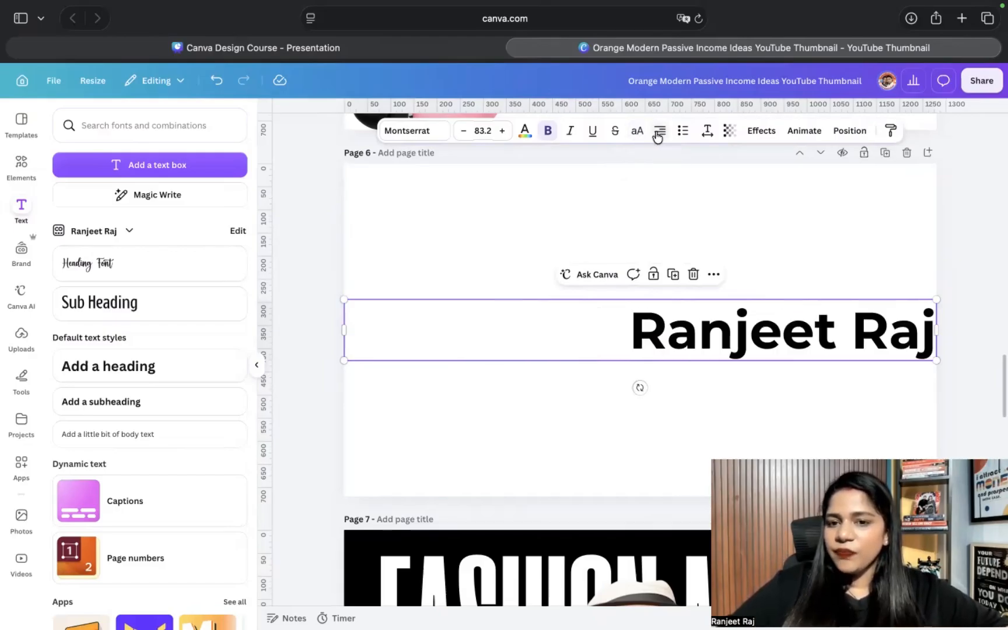
left_click(658, 132)
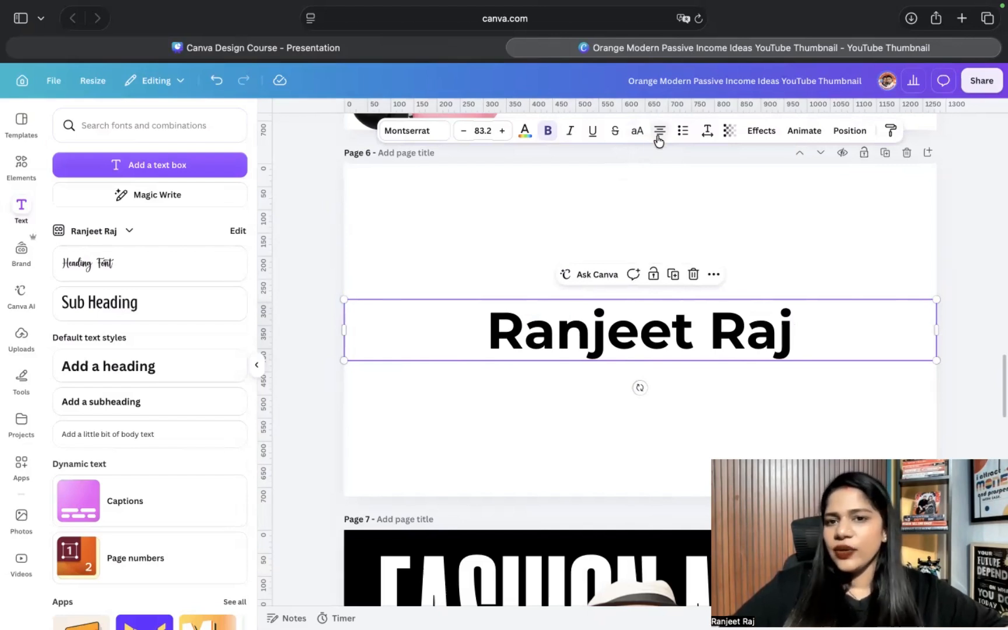
left_click(661, 134)
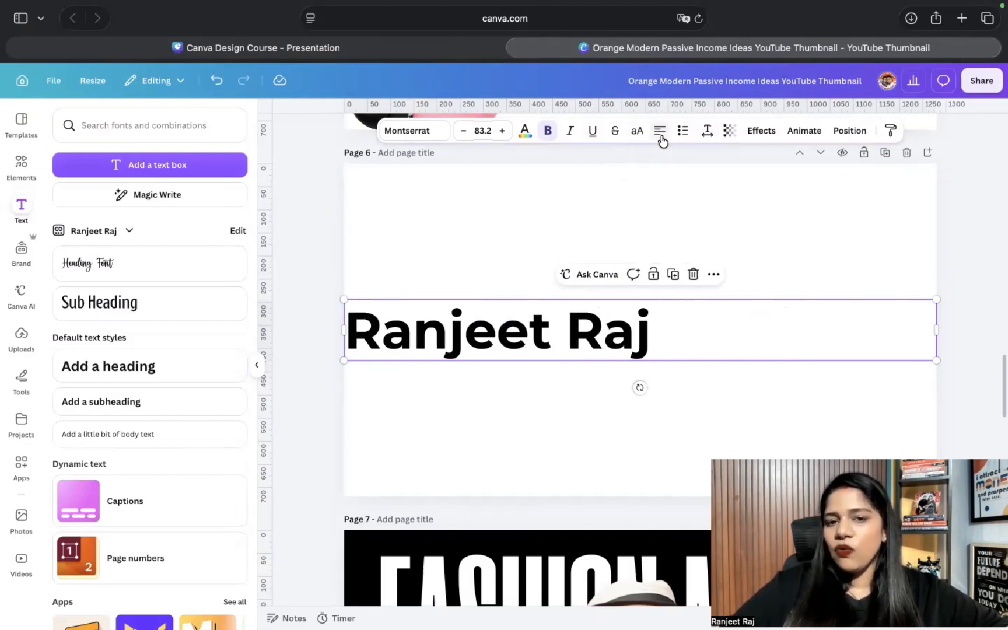
left_click(661, 135)
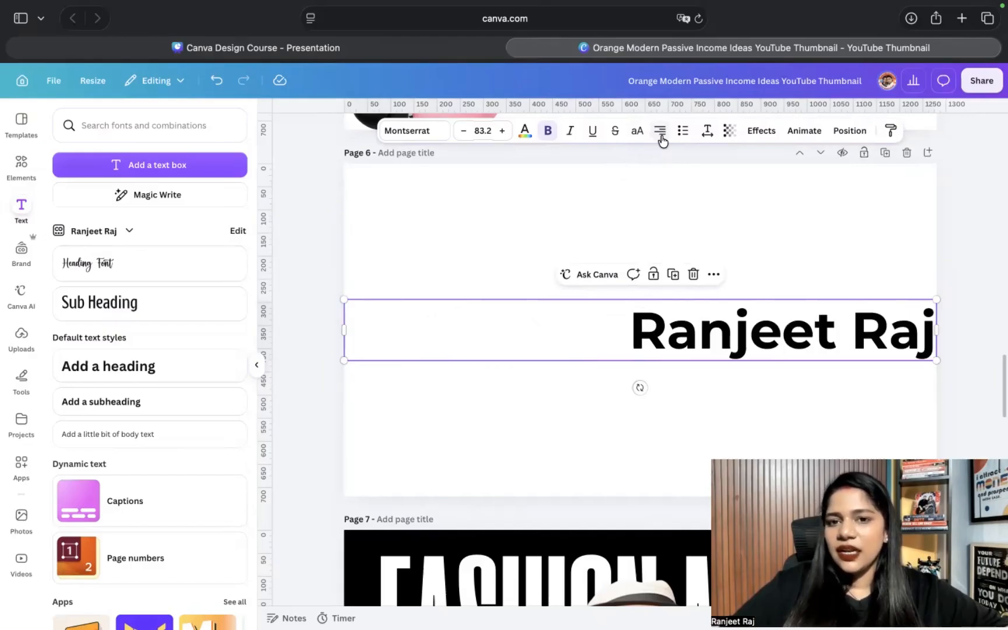
left_click(661, 134)
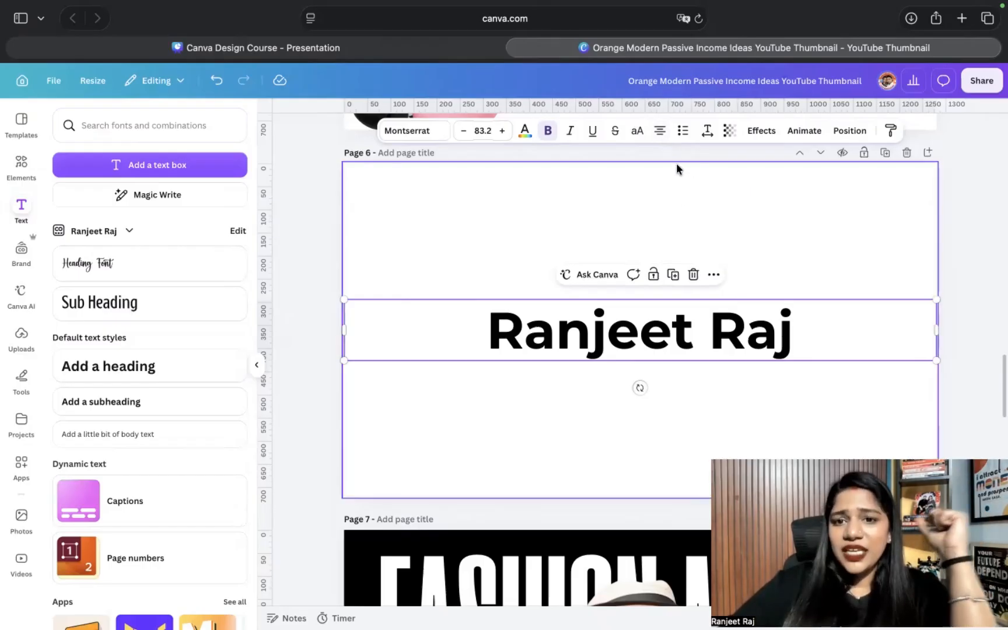
Step: Split the name onto two lines by replacing the space between its words with a line break
left_click(710, 322)
key("BackSpace")
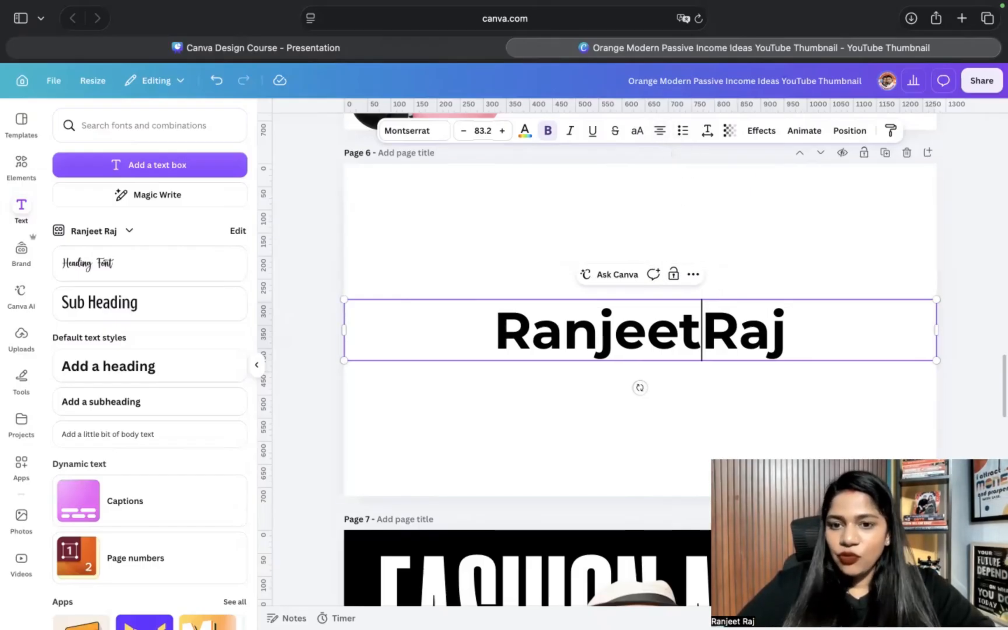
key("Return")
Step: Add two more first names on separate lines and move the text box up to fit within page 6
left_click(717, 419)
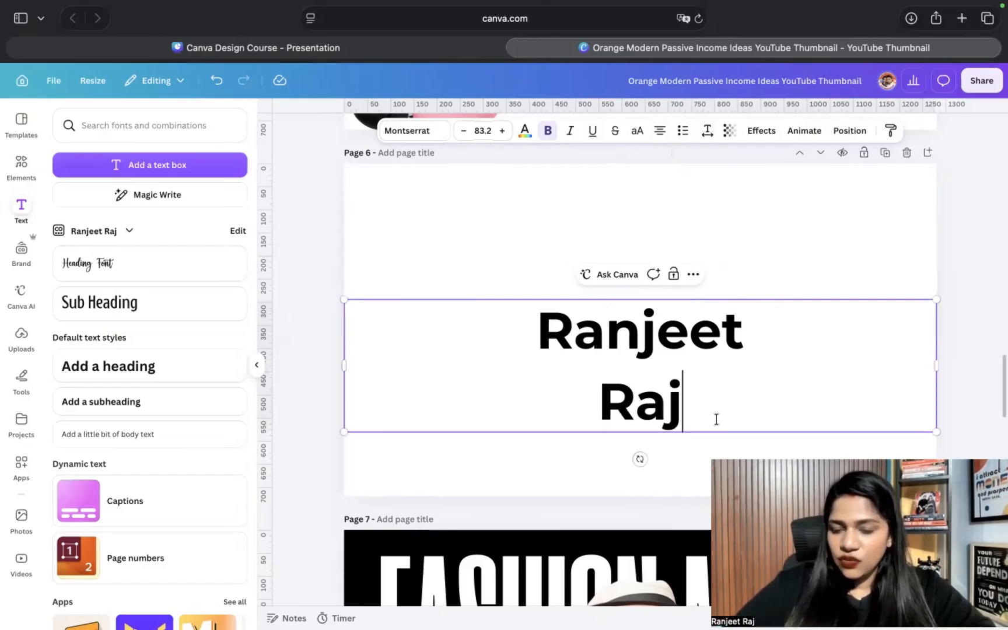
key("Return")
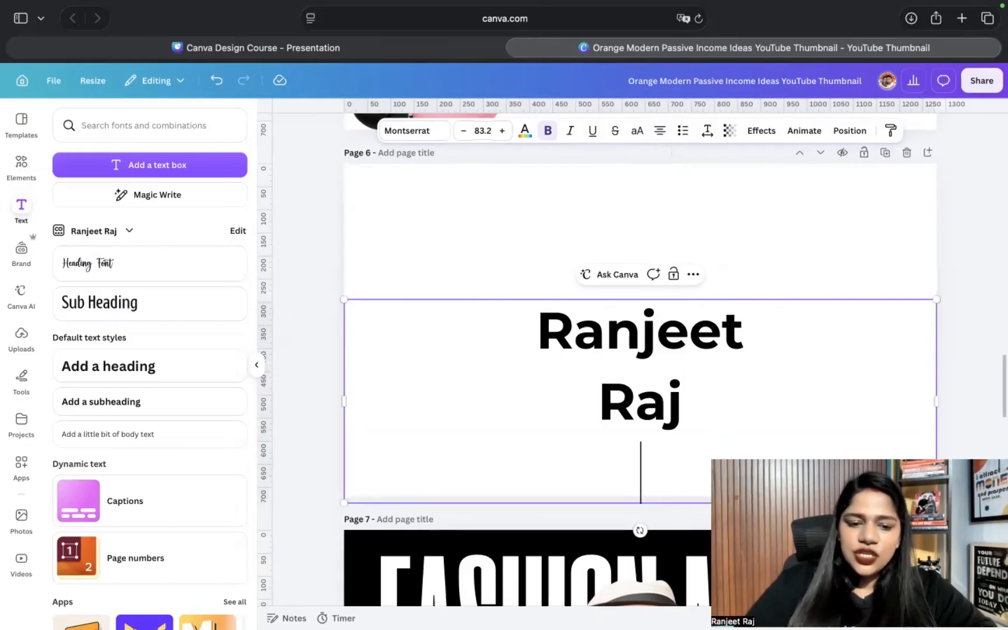
type("Prem")
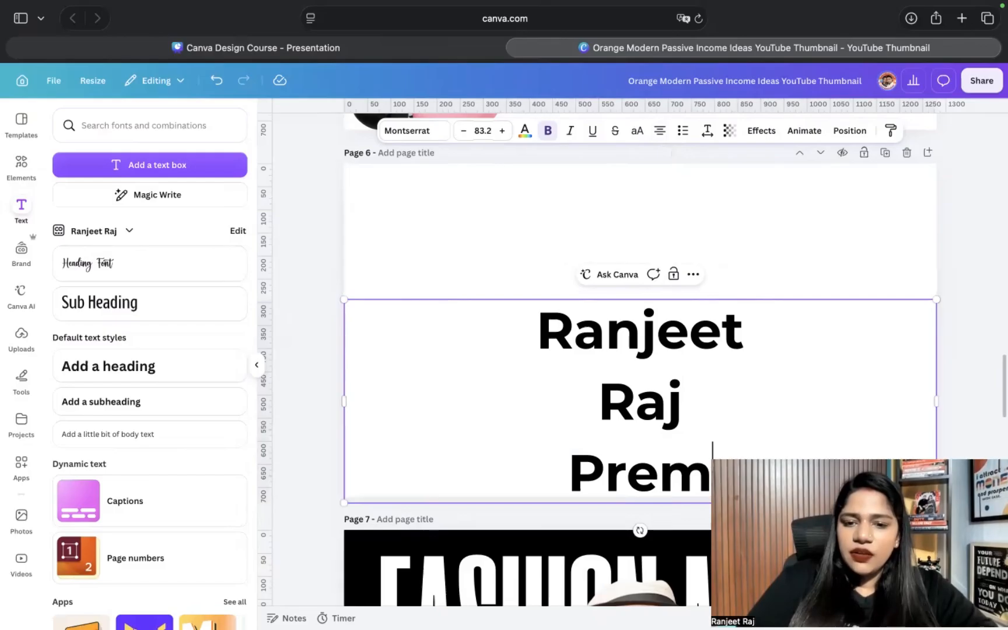
type("Raja")
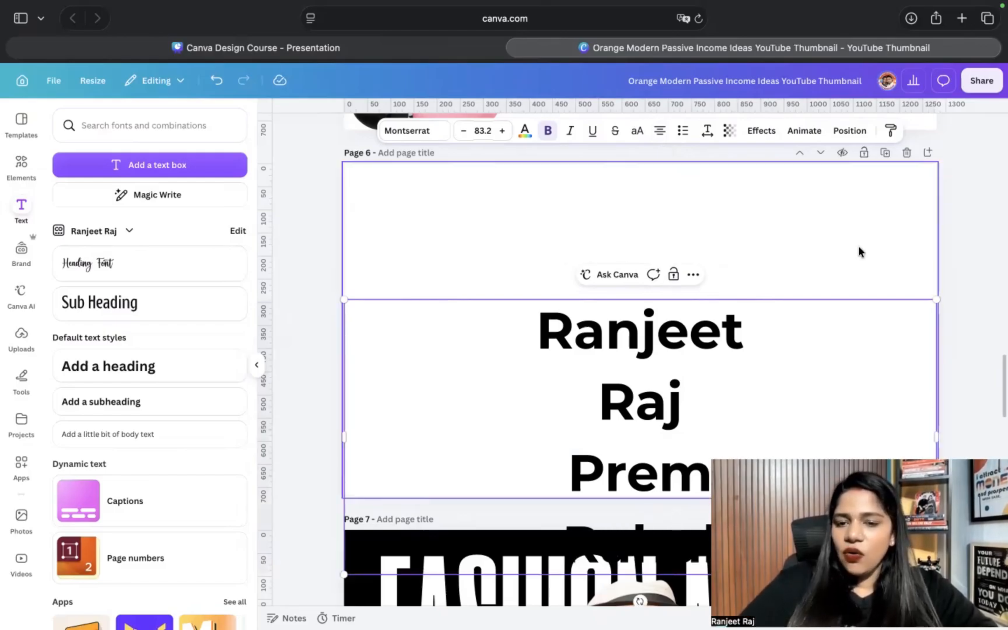
key("Escape")
left_click_drag(890, 390, 885, 311)
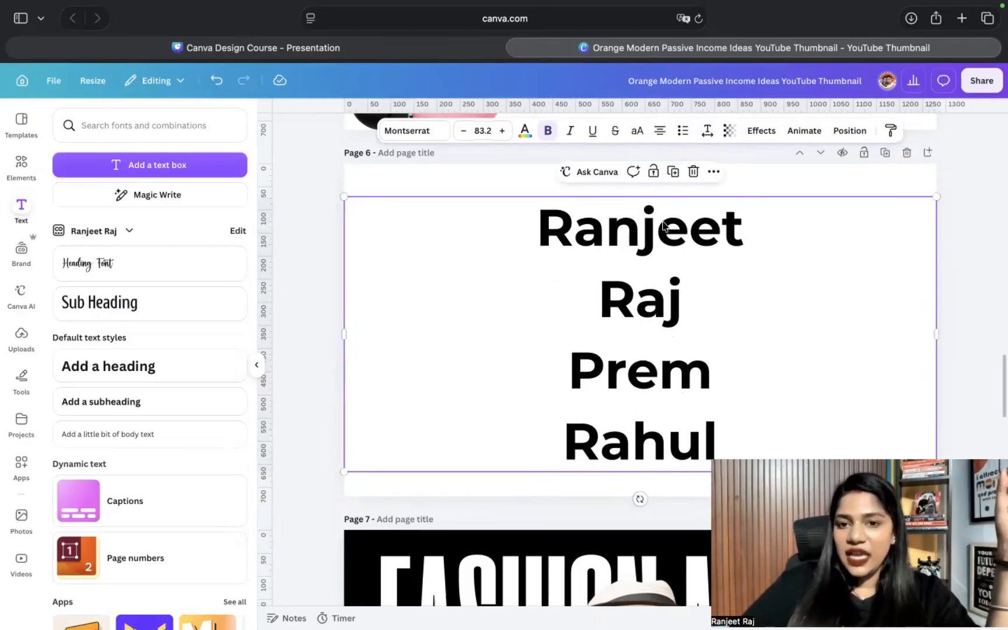
Step: Try bulleted and numbered list formatting on the four lines twice, ending with no list markers
left_click(684, 133)
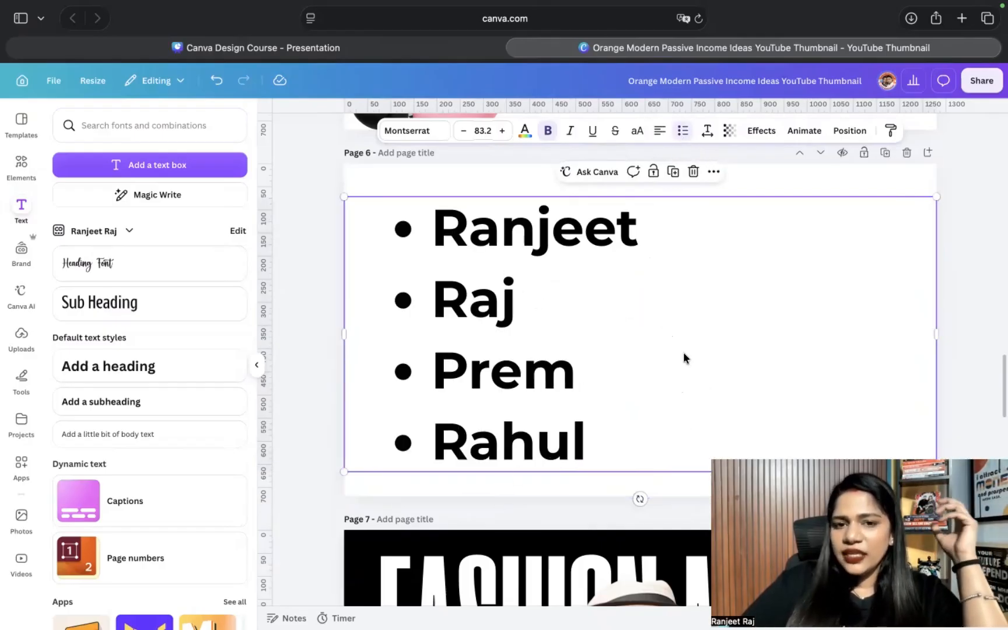
scroll(683, 352, "up", 3)
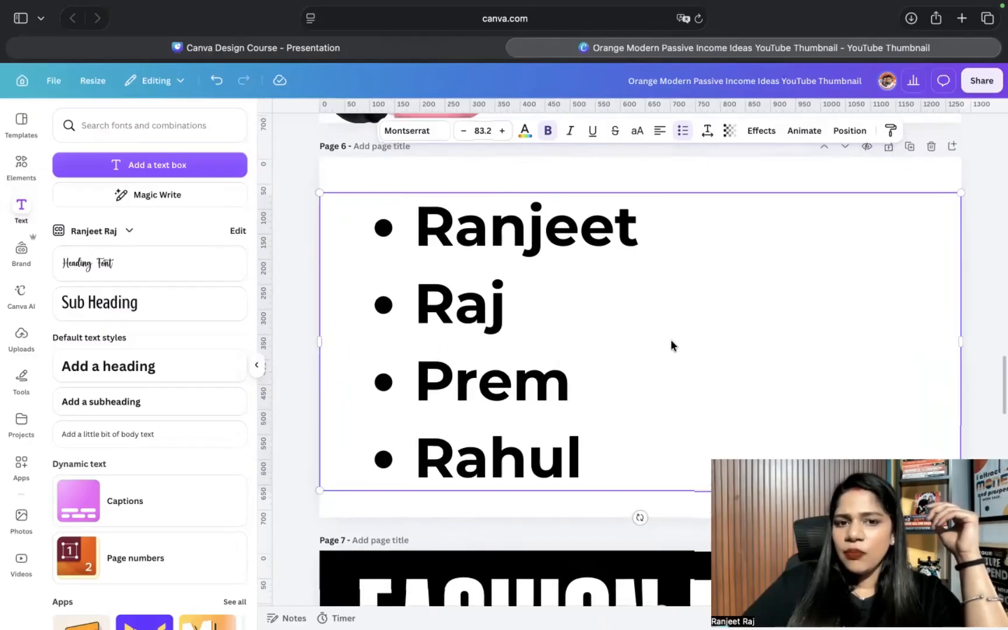
left_click(682, 134)
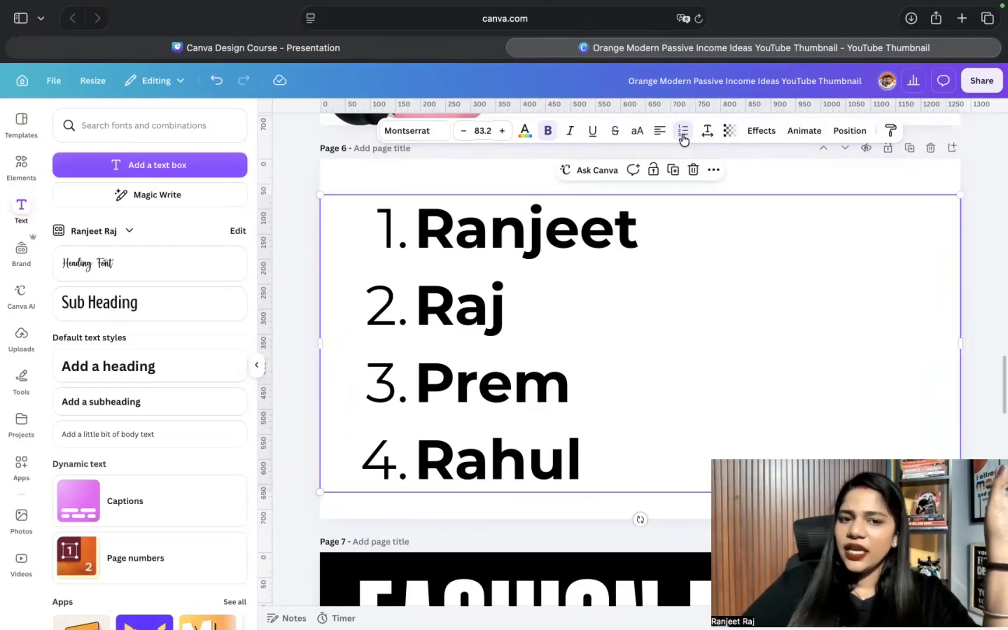
left_click(684, 138)
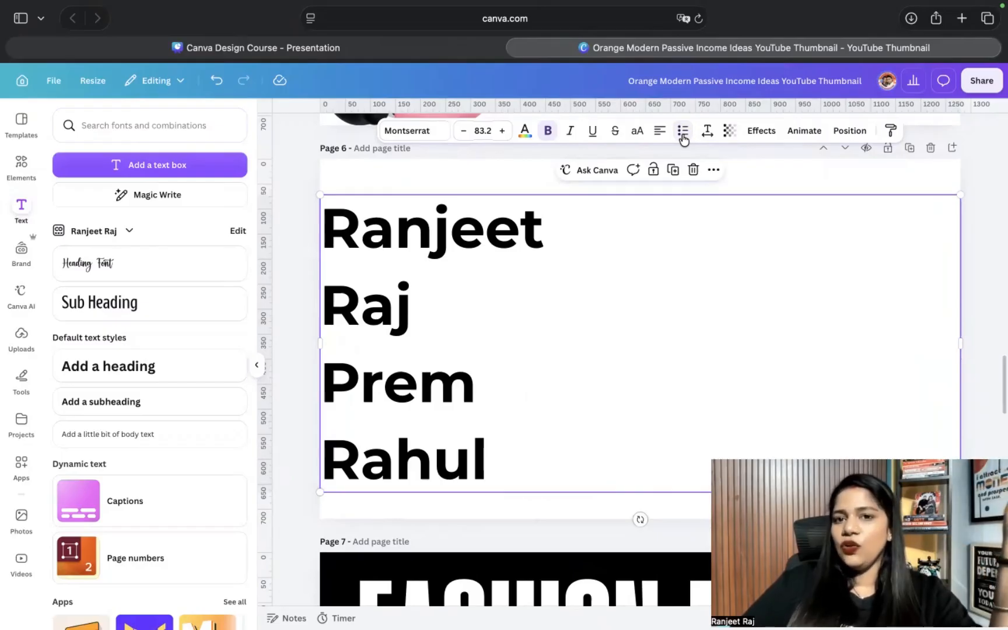
left_click(684, 139)
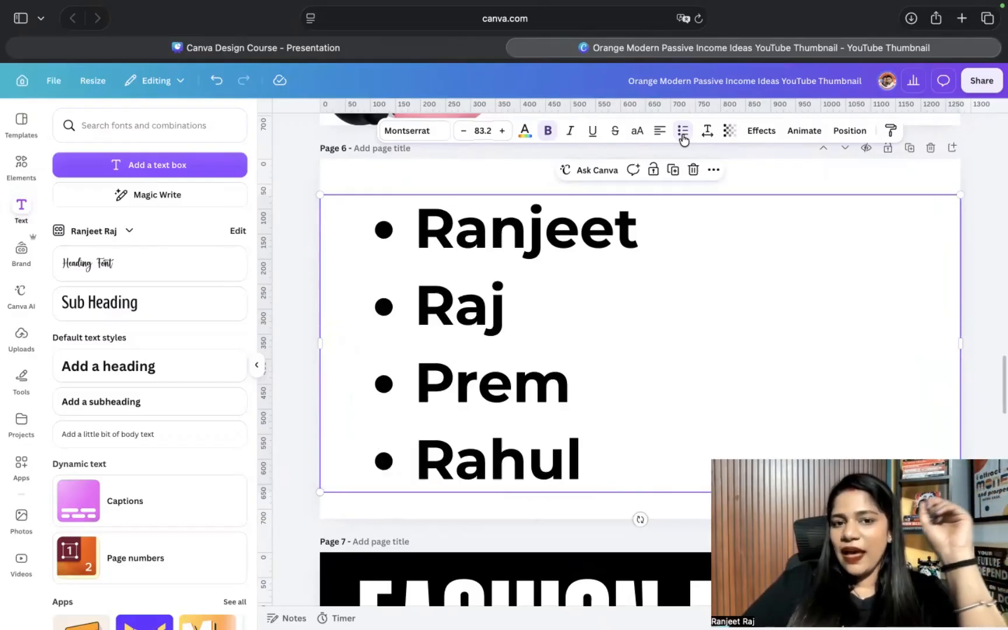
left_click(684, 138)
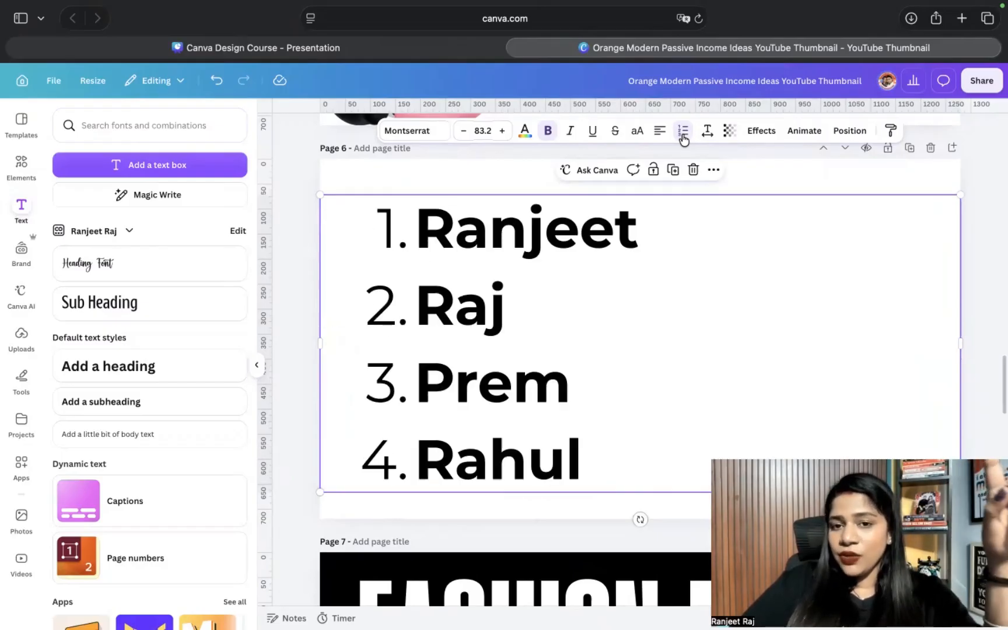
left_click(684, 138)
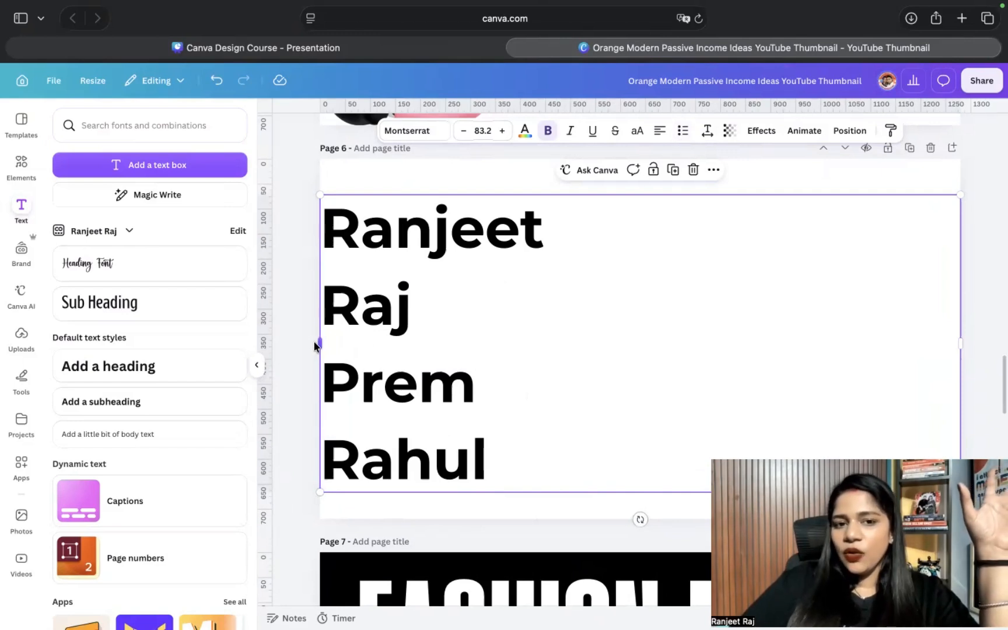
Step: Narrow the text box from its left edge to about 1,153 wide
left_click_drag(315, 346, 384, 344)
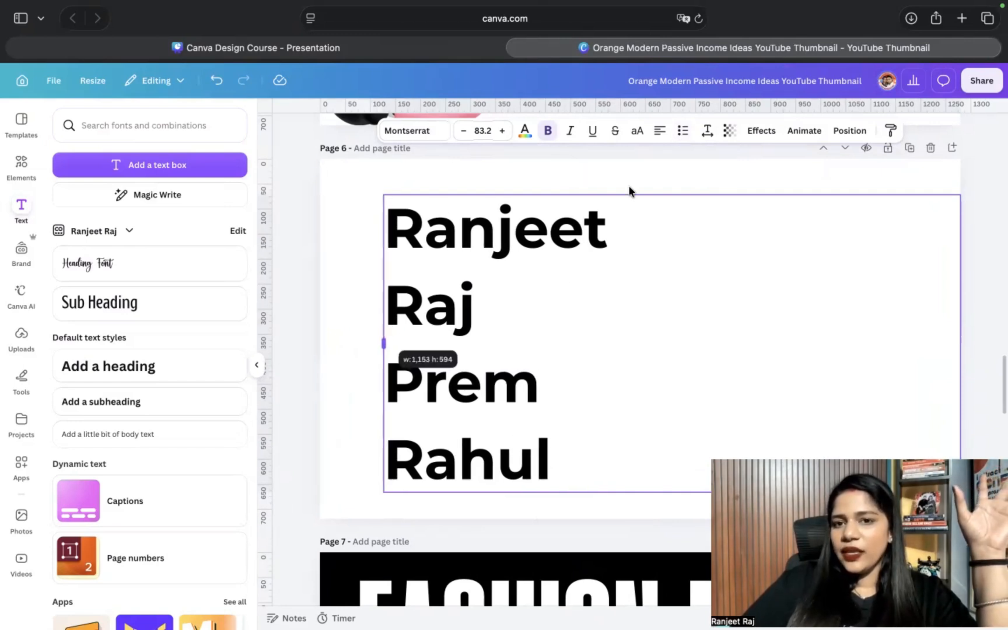
Step: Format the four name lines on page 6 as a bulleted list and collapse the text side panel
left_click(683, 138)
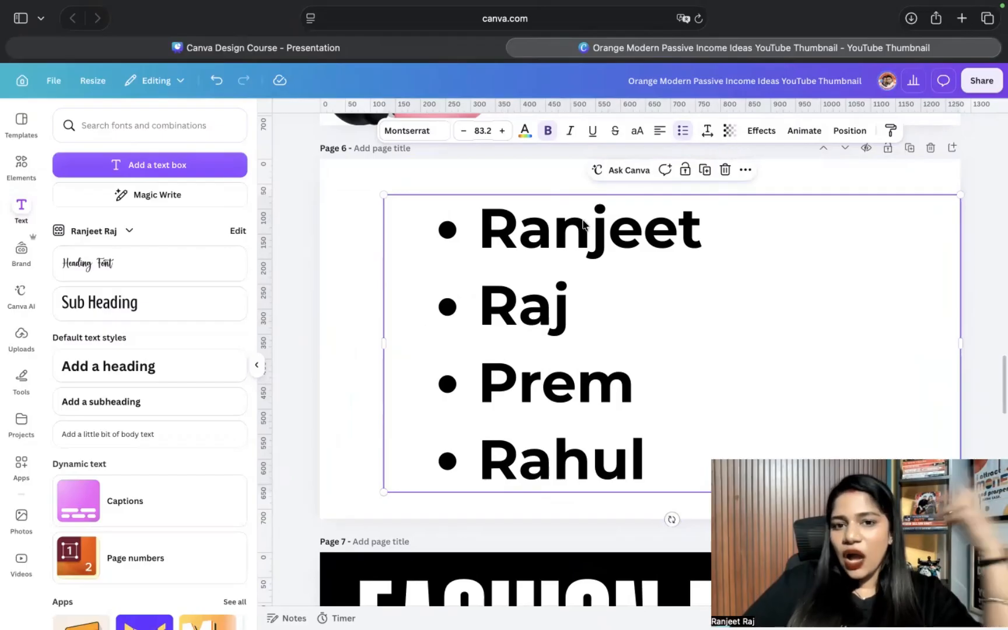
left_click(707, 132)
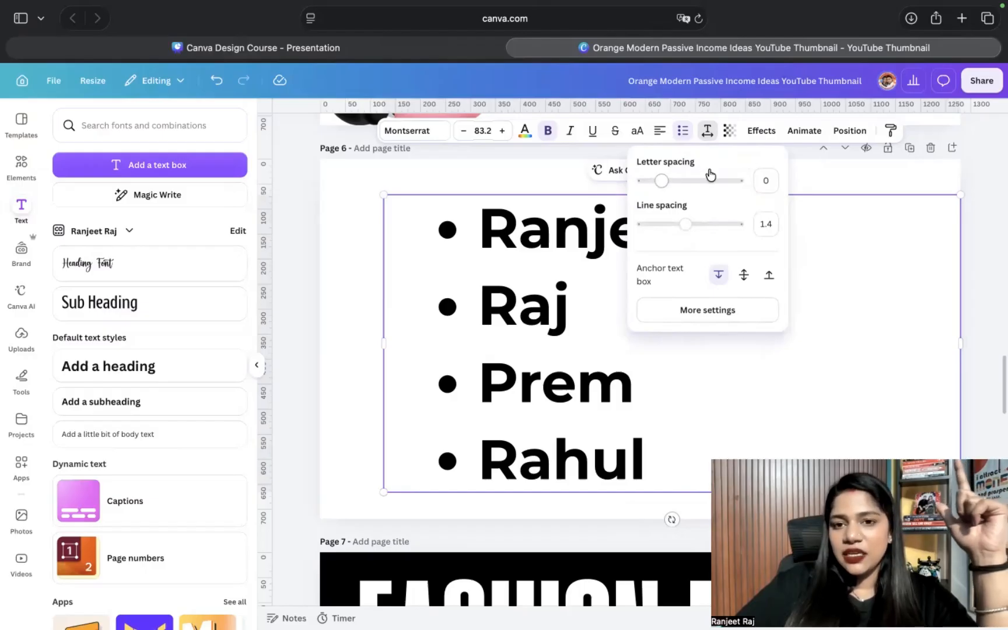
left_click(261, 371)
left_click(256, 366)
left_click(254, 367)
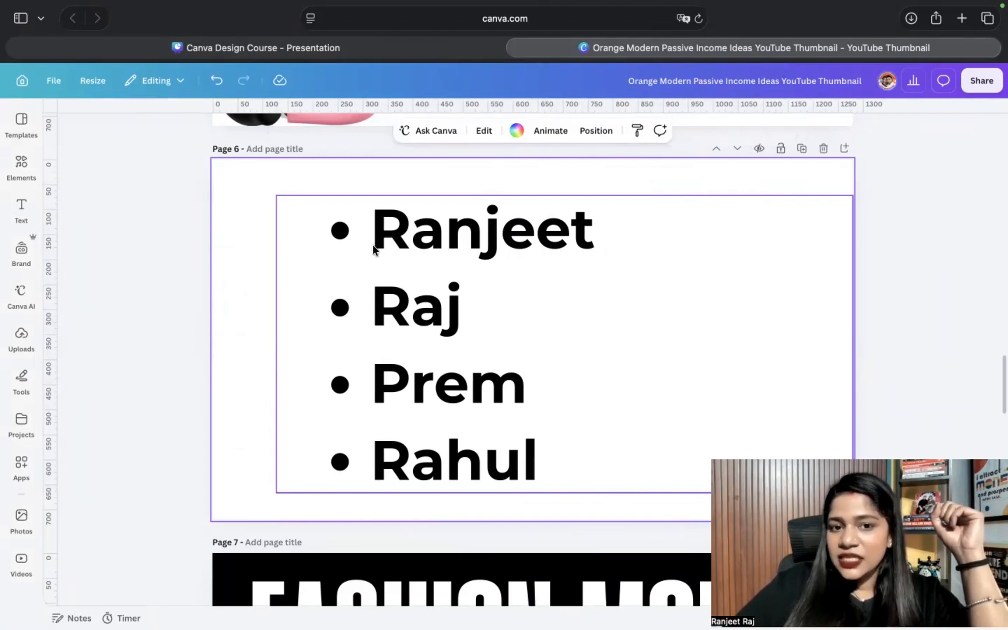
Step: Tighten the bulleted text's letter spacing to -200 and restore it to 0
left_click(512, 237)
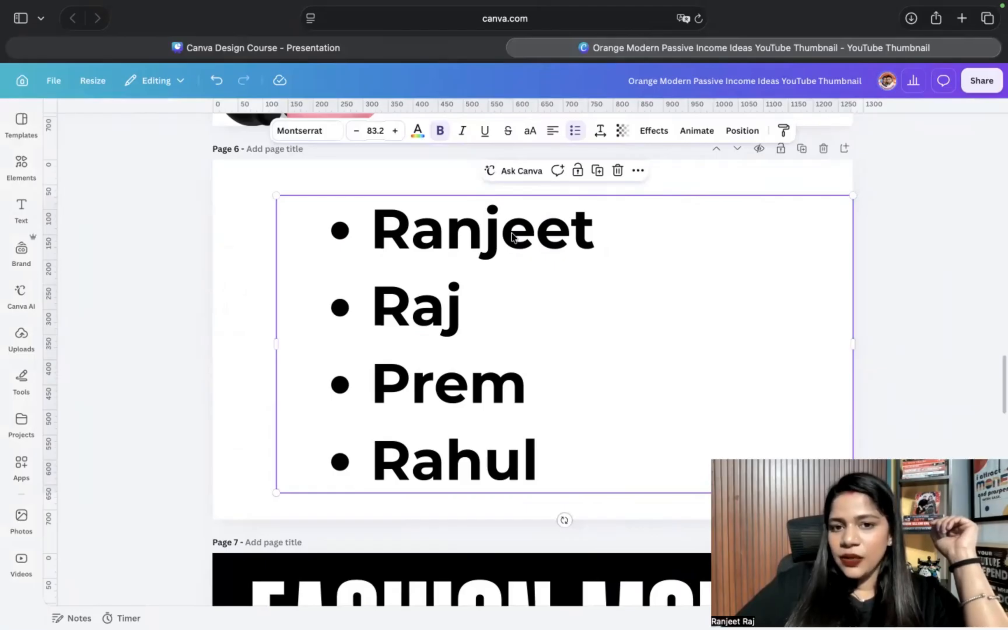
left_click(313, 307)
key("Escape")
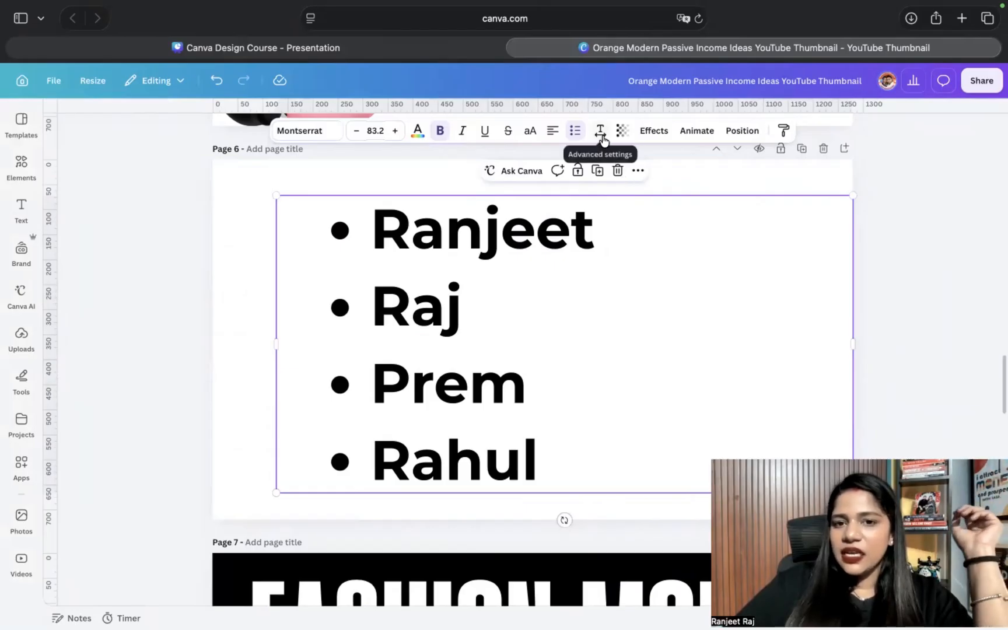
left_click(603, 137)
left_click_drag(556, 182, 479, 218)
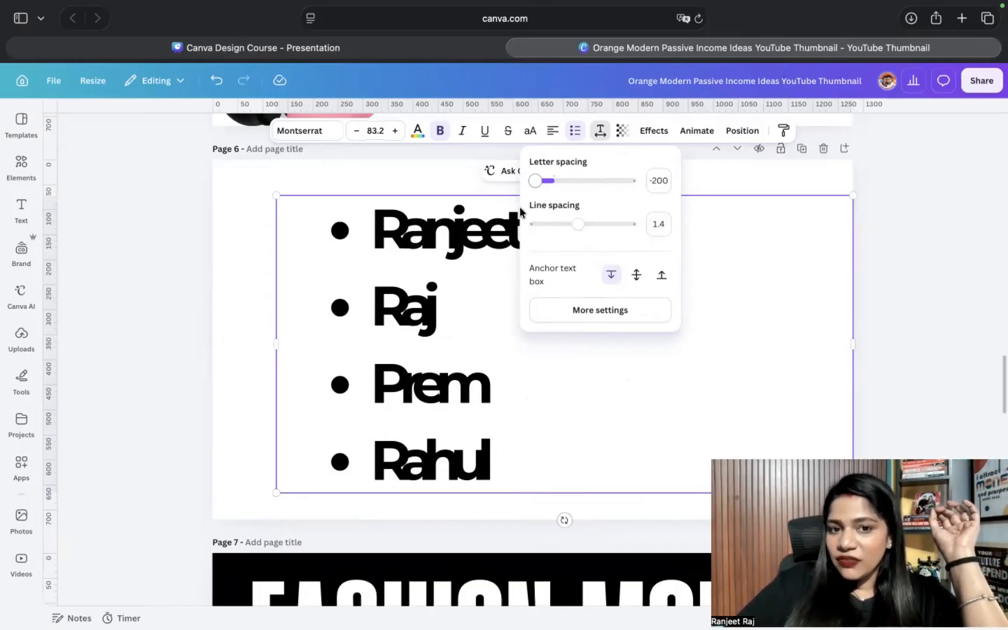
left_click_drag(548, 200, 556, 201)
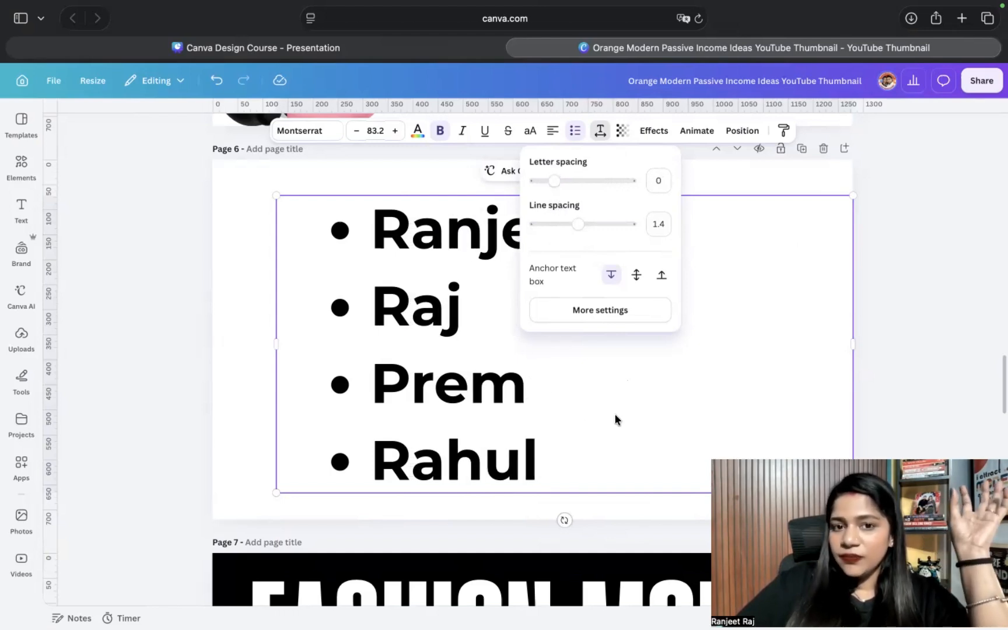
Step: Try line spacings of 1.32 and 2.5 on the bulleted text, settling on 0.98
scroll(615, 413, "up", 5)
scroll(614, 413, "down", 6)
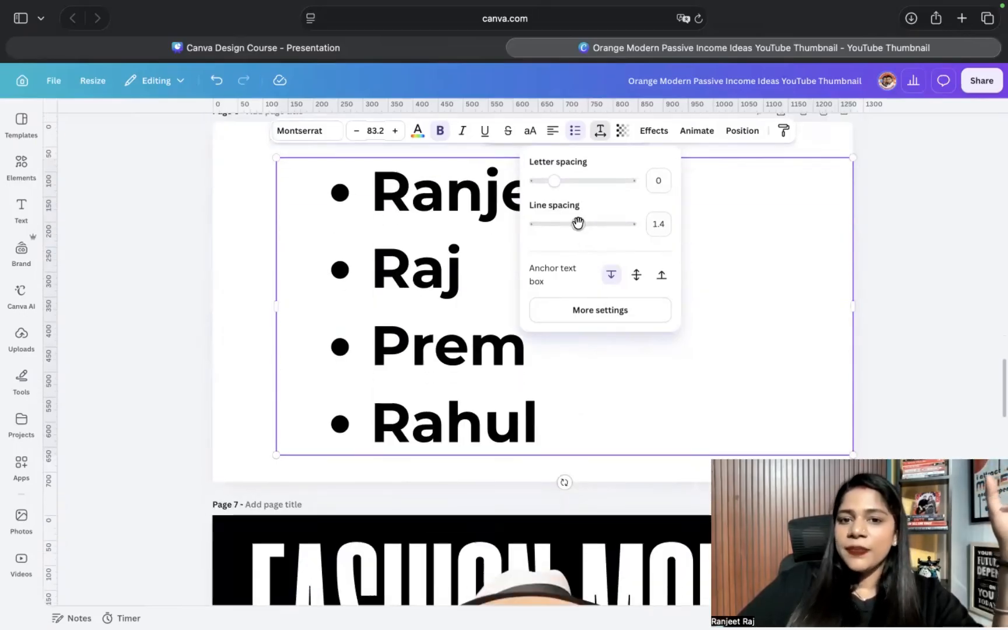
left_click_drag(578, 225, 574, 225)
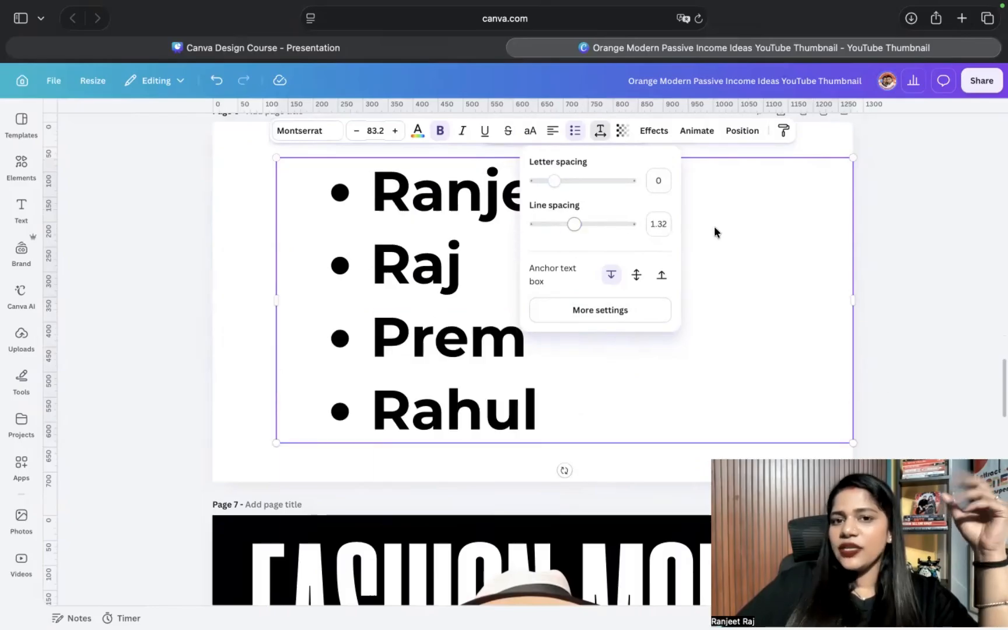
left_click_drag(714, 227, 716, 228)
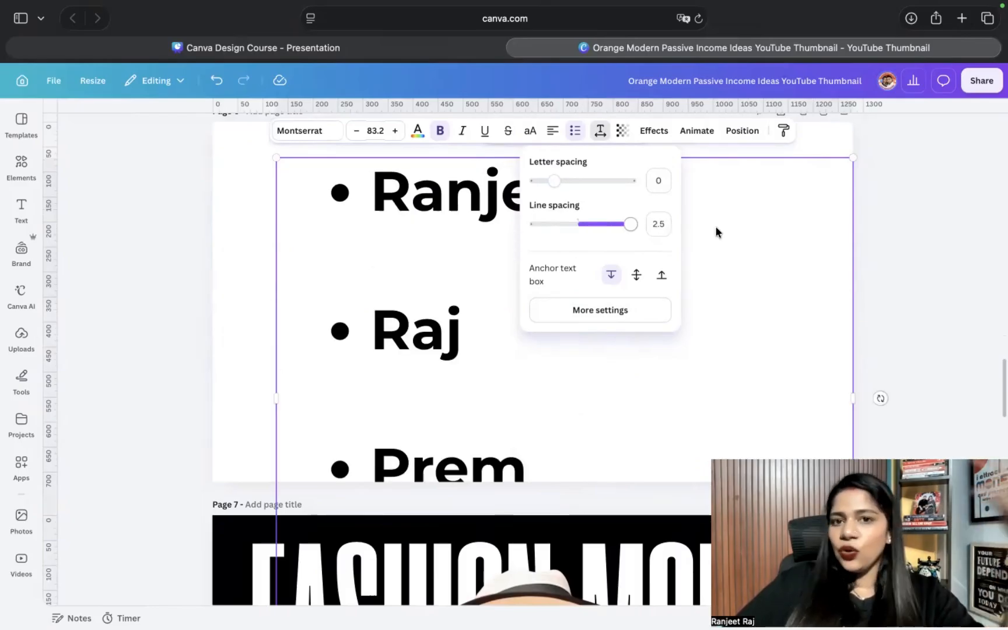
left_click_drag(716, 227, 560, 231)
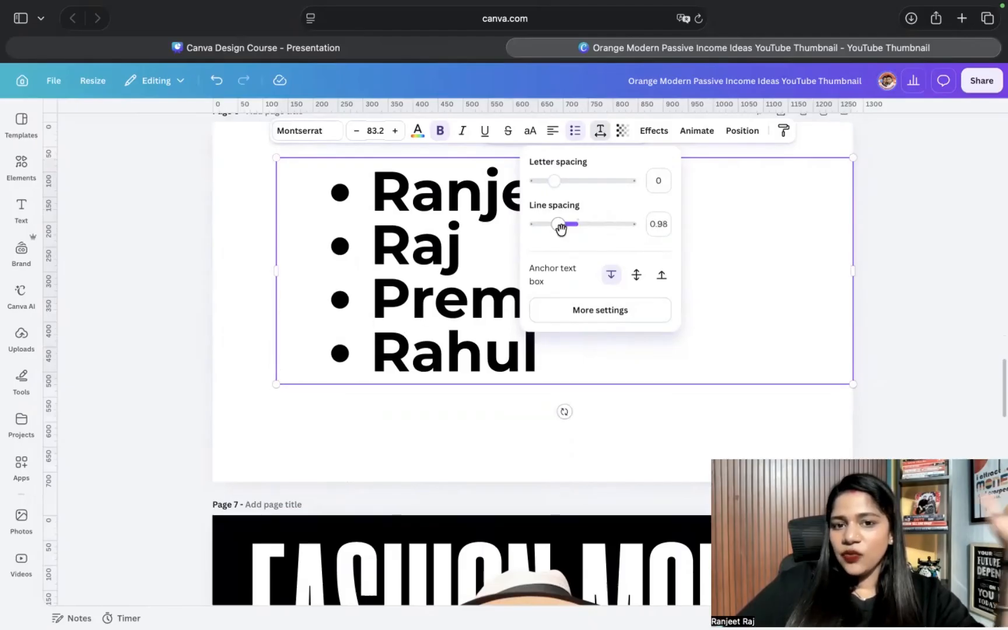
left_click(500, 415)
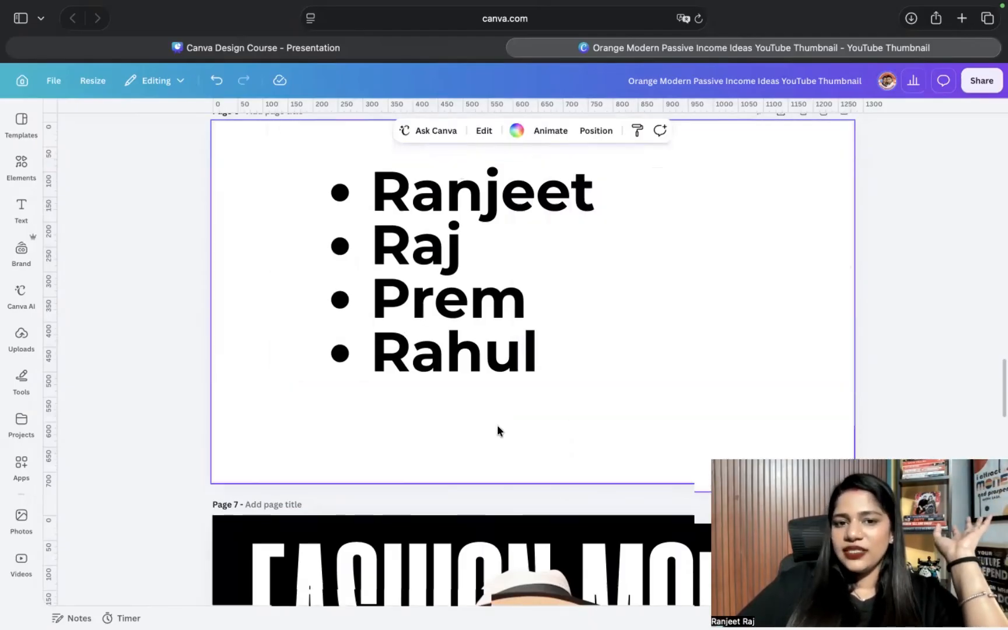
scroll(497, 429, "up", 3)
left_click(514, 382)
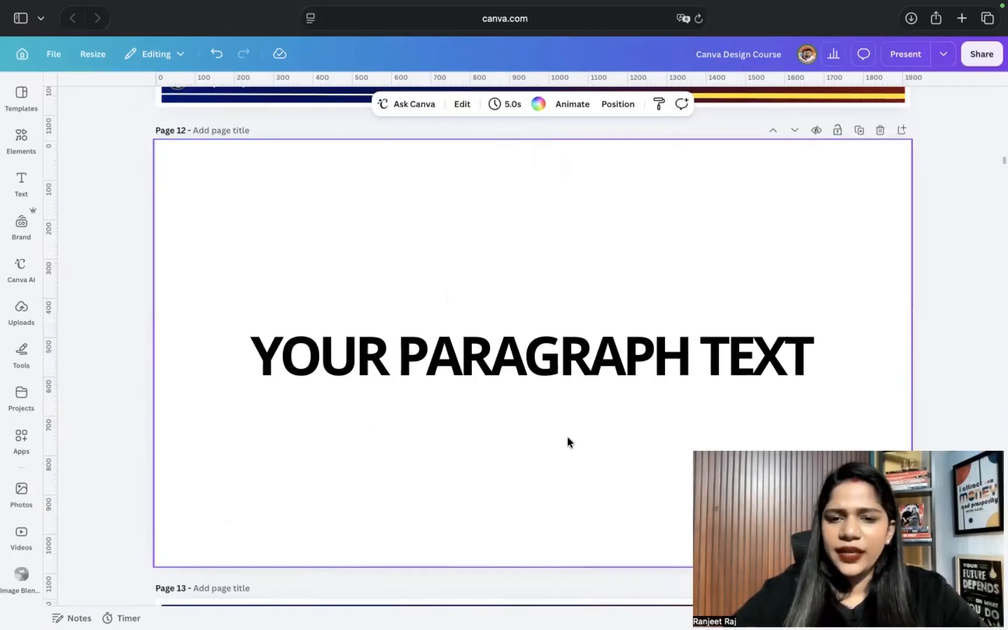
Step: On page 12 of the Canva Design Course presentation, move the placeholder text up and replace it with the presenter's full name
left_click(654, 364)
left_click_drag(652, 319, 652, 267)
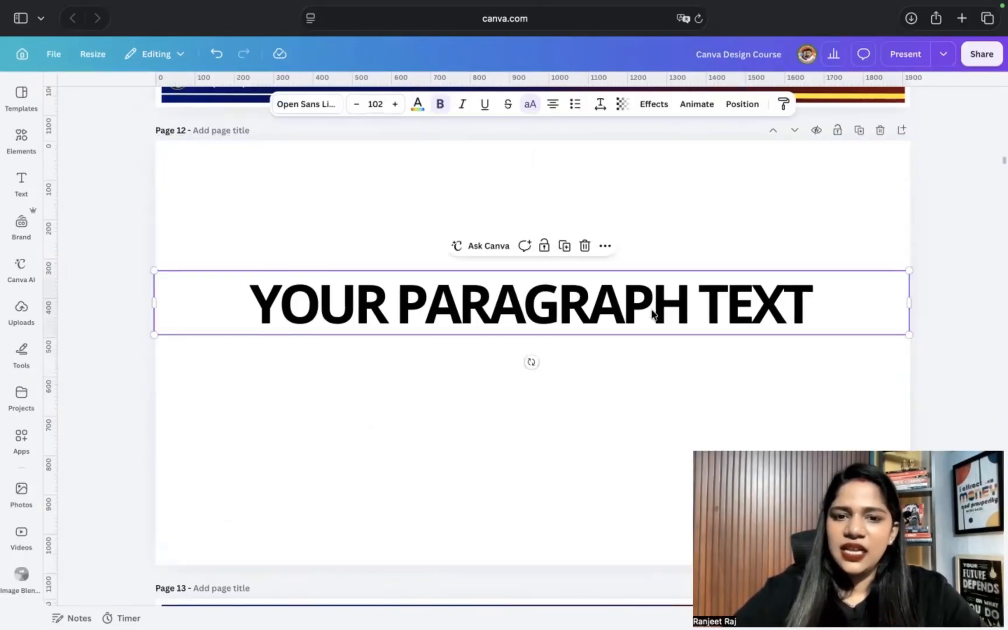
key("Return")
type("RANJE")
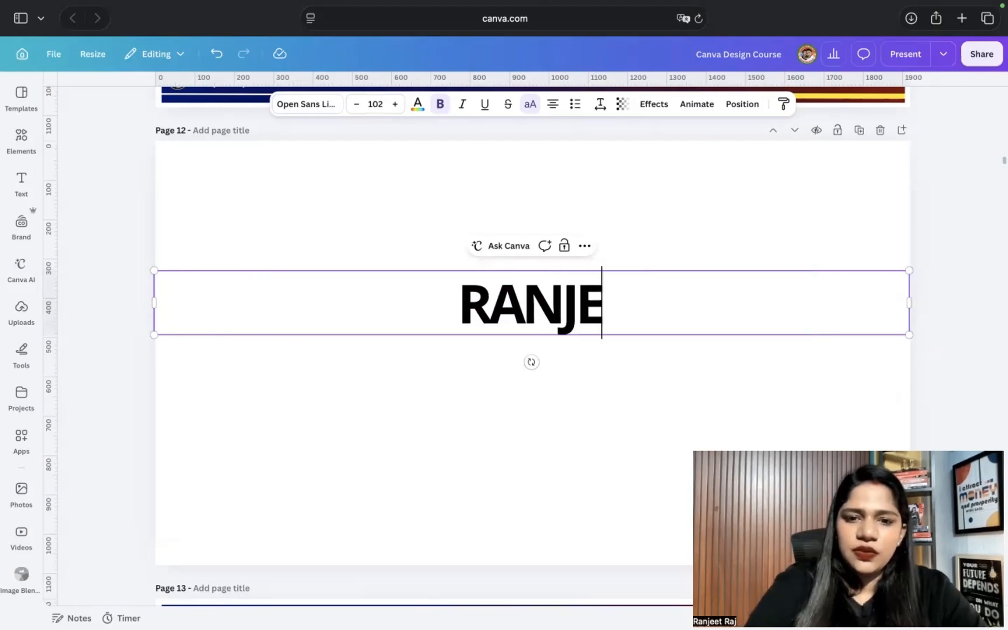
type("ET RAJ")
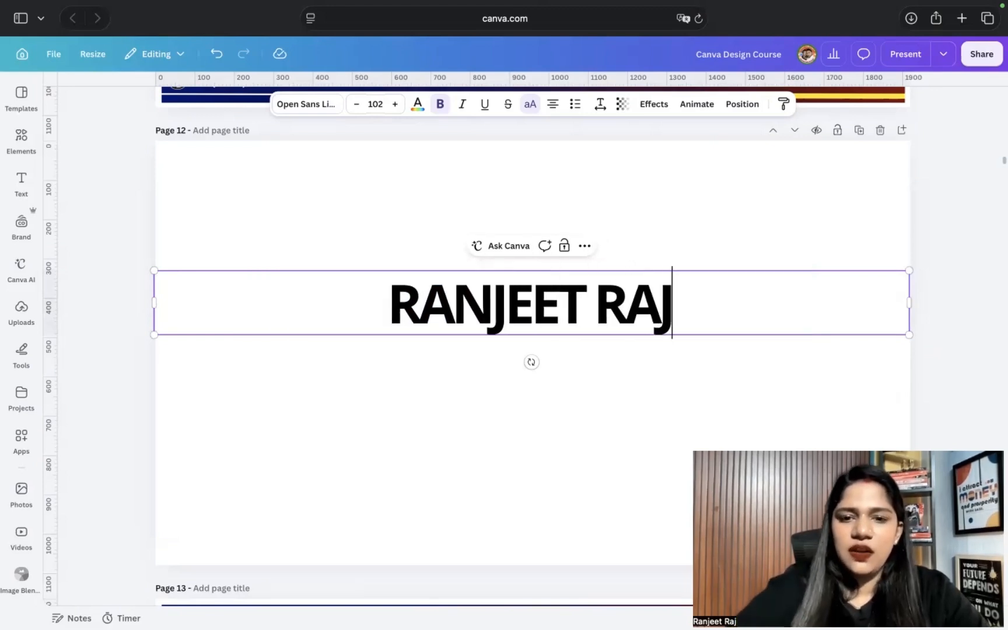
left_click(648, 431)
Step: Enlarge the name text to size 156, stretch its box to the page width and move it up slightly
left_click(895, 319)
left_click_drag(910, 303, 845, 367)
left_click_drag(850, 319, 911, 318)
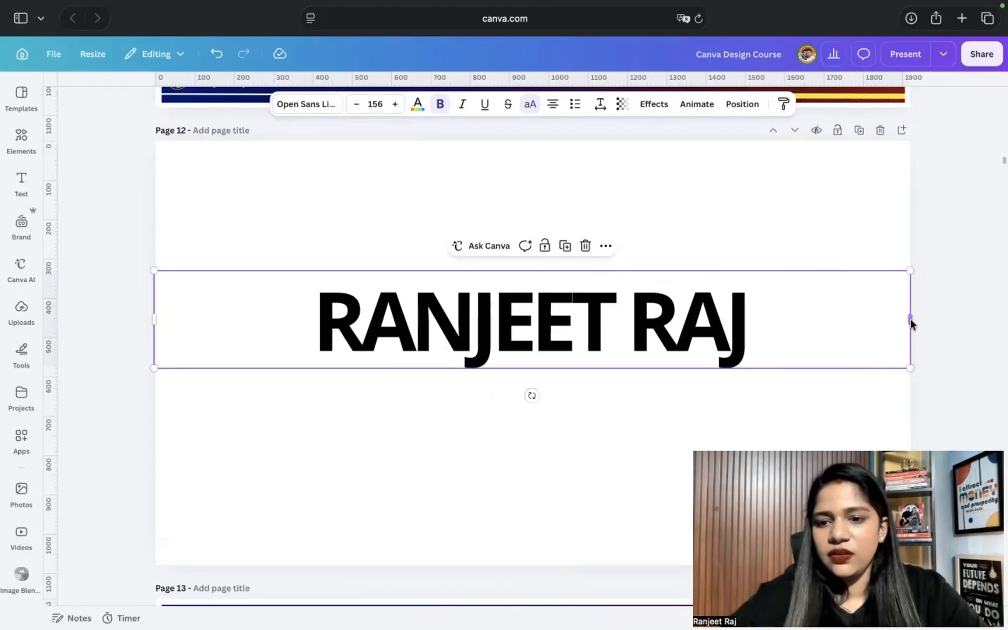
left_click(700, 388)
mouse_move(722, 347)
left_mouse_down()
mouse_move(724, 355)
mouse_move(731, 329)
left_mouse_up()
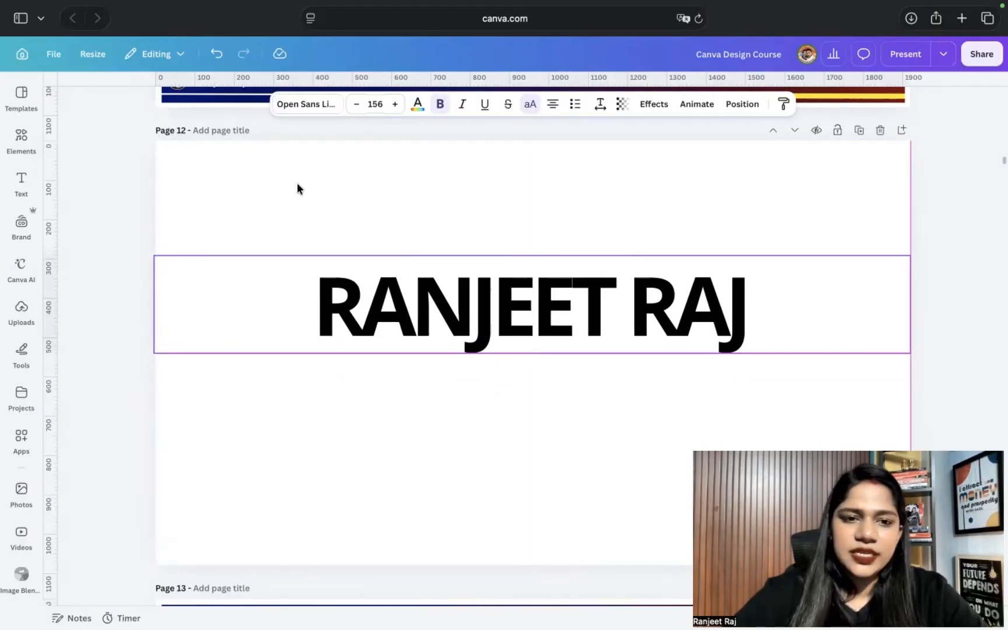
Step: Set page 12's background to the dark red from the photo colours and delete the page number
left_click(297, 183)
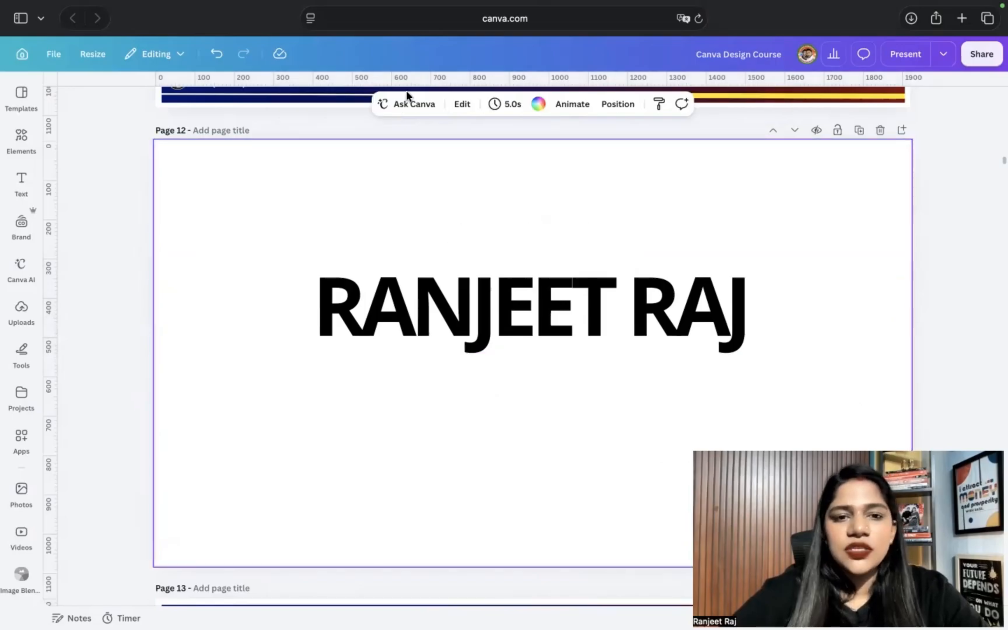
left_click(538, 105)
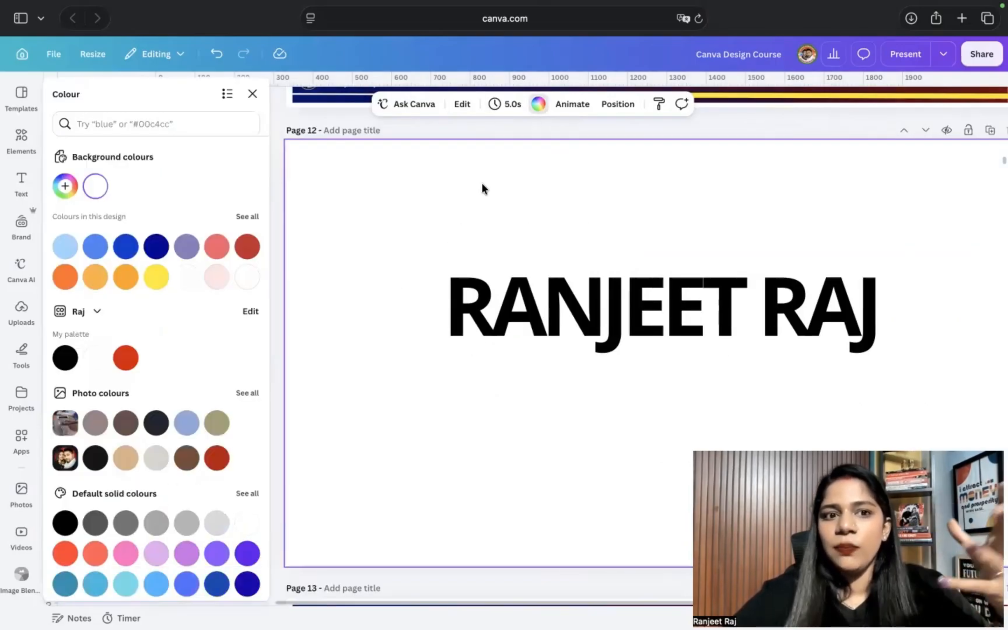
left_click(136, 364)
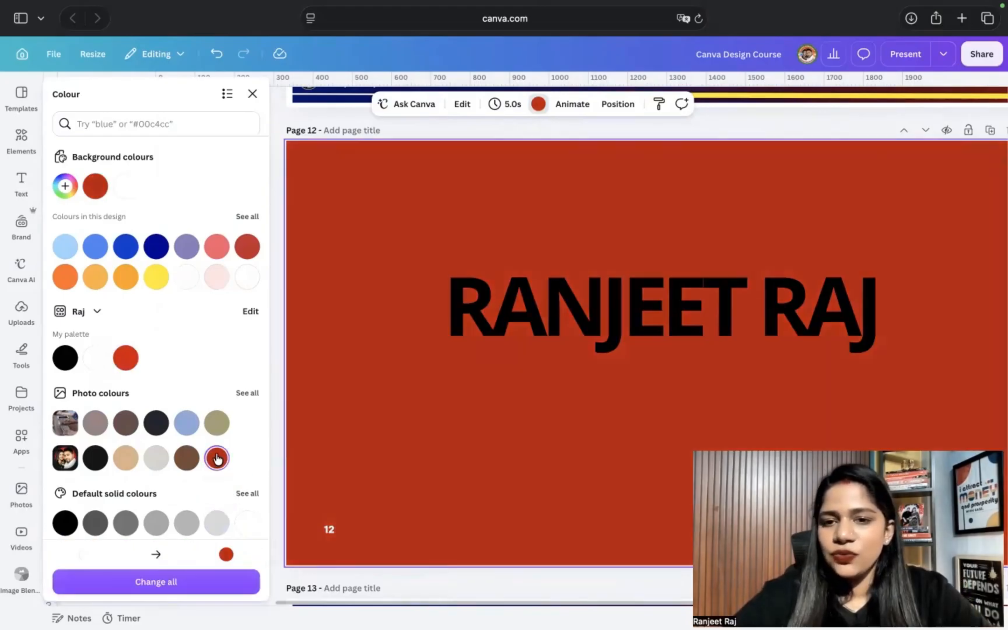
left_click(217, 459)
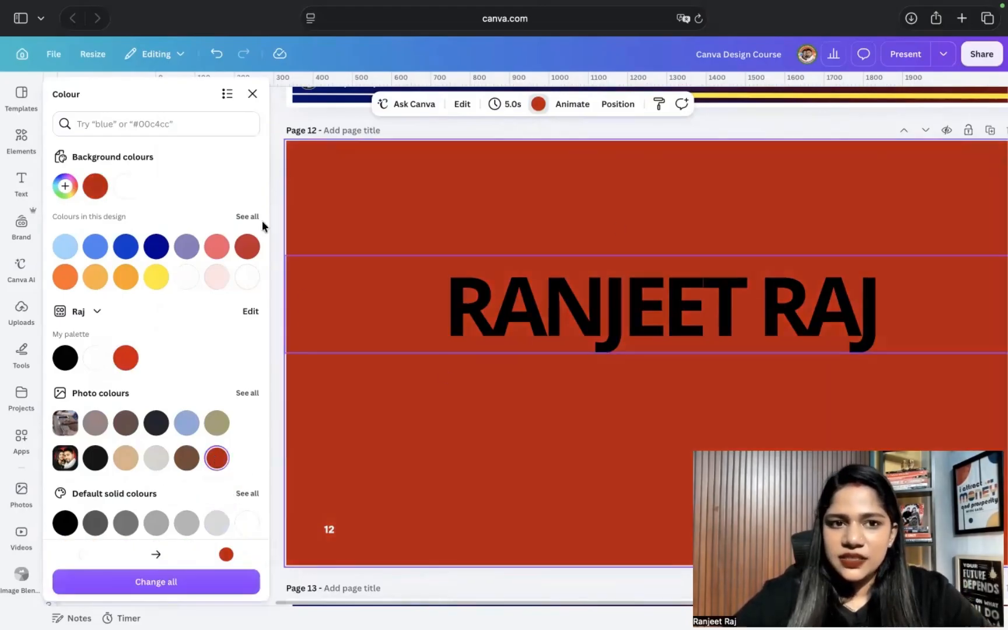
left_click(255, 94)
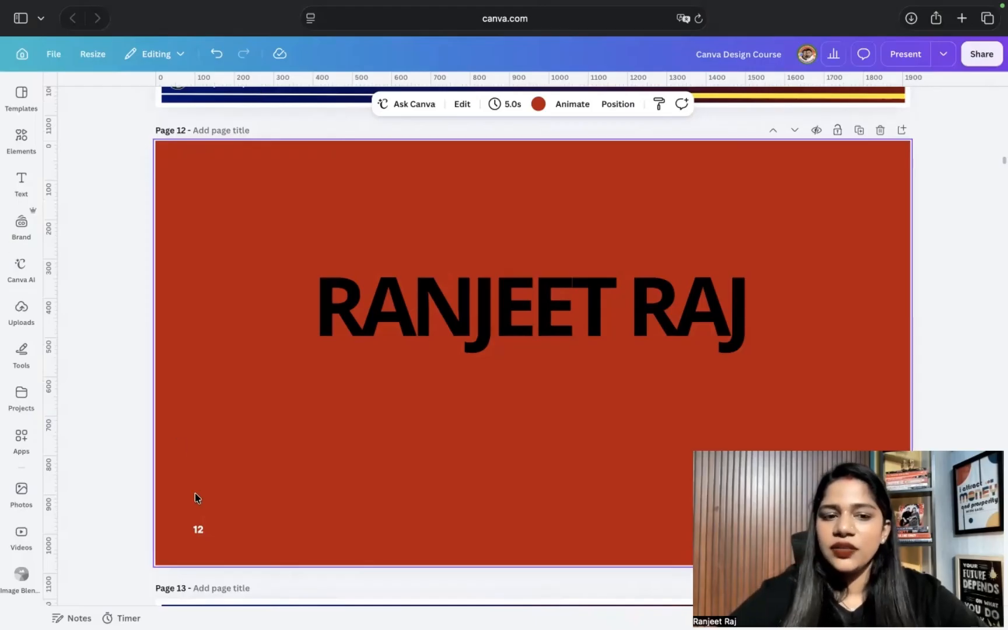
left_click(198, 531)
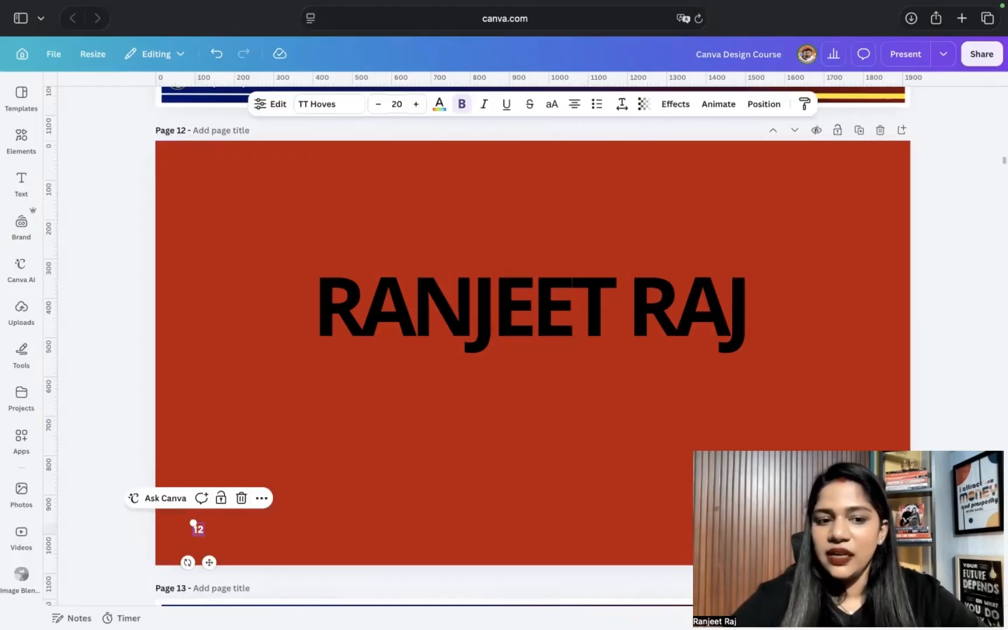
key("Delete")
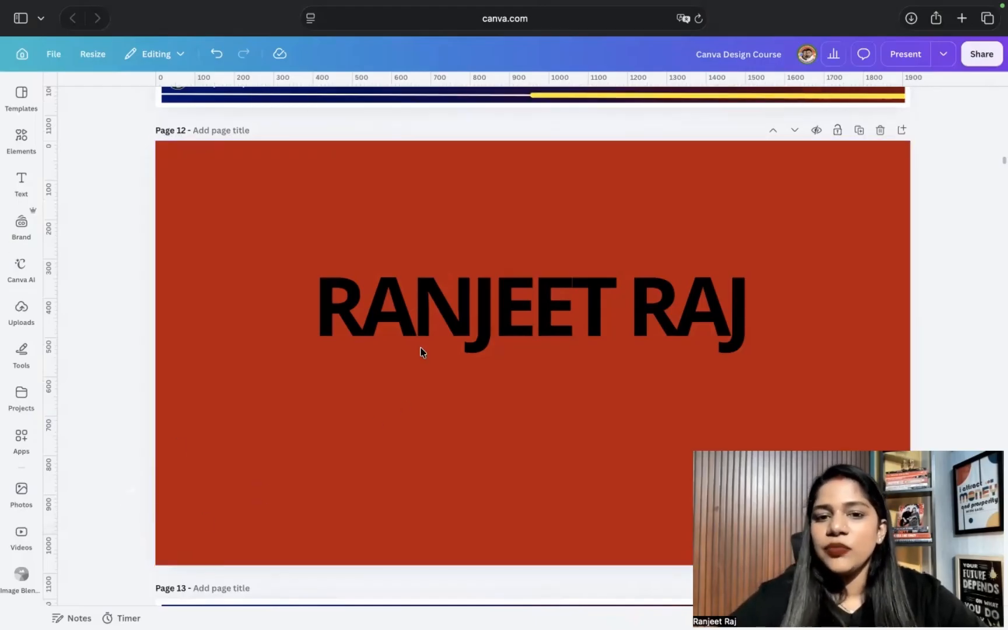
Step: Change the name text's colour from the design's text colours to white
left_click(444, 316)
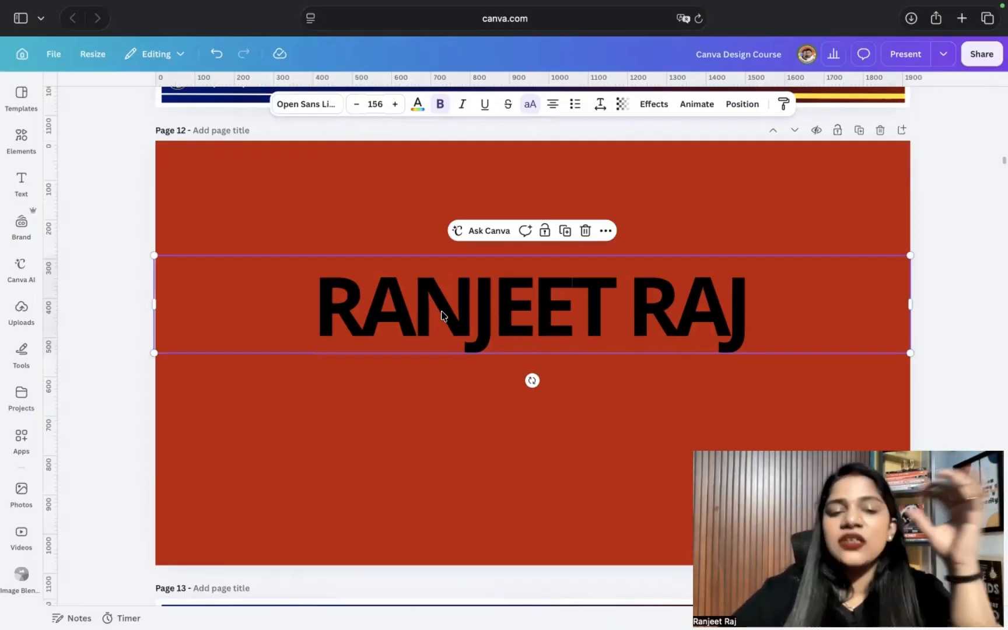
left_click(416, 105)
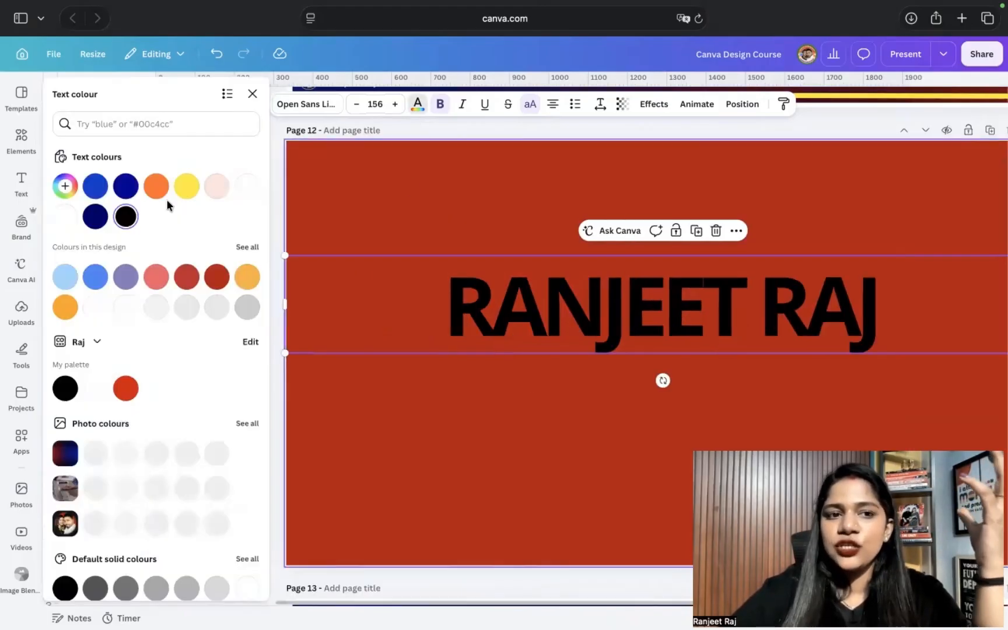
left_click(67, 217)
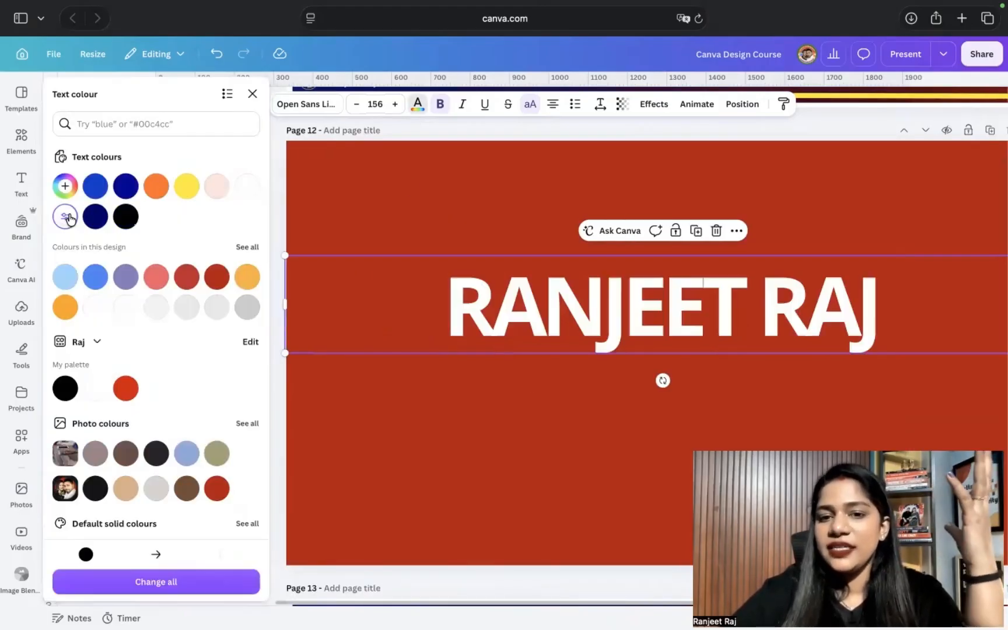
left_click(374, 193)
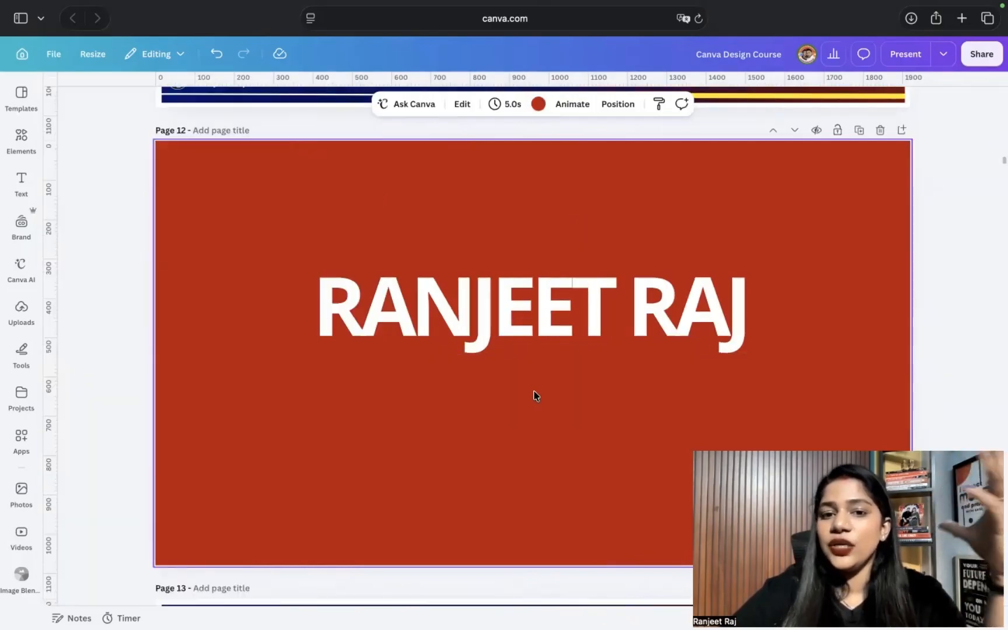
Step: Increase the name text's font size to 180 and move it up slightly on the page
left_click(564, 324)
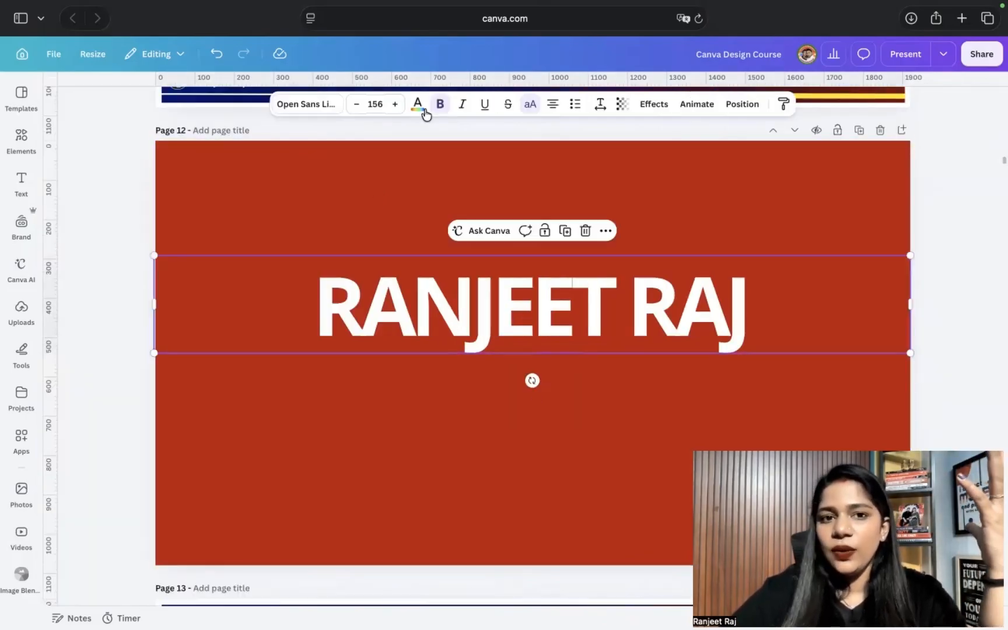
left_click(395, 105)
left_click_drag(395, 105, 395, 105)
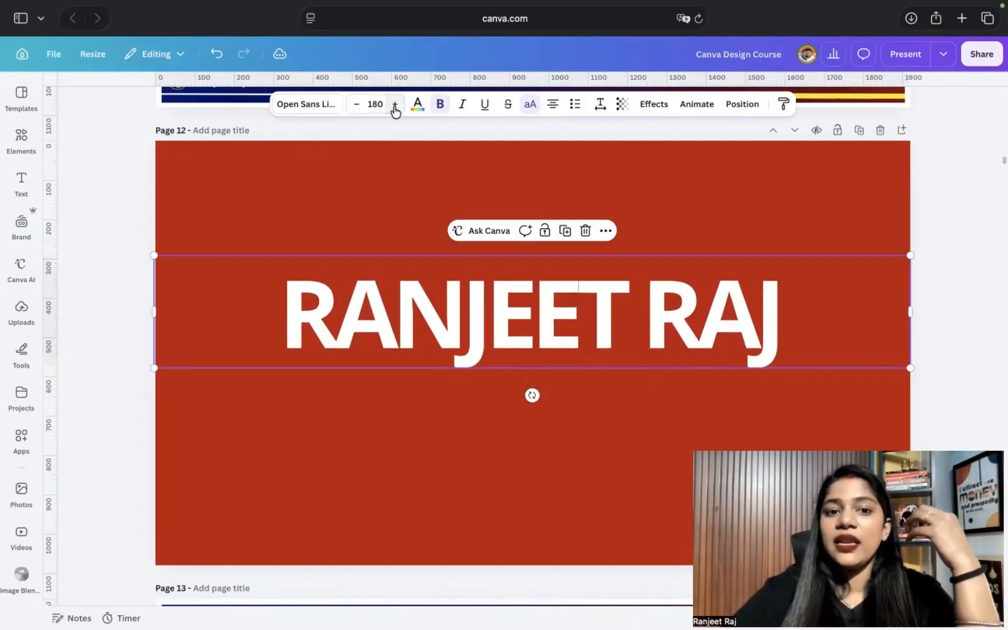
left_click(607, 436)
left_click(703, 323)
left_click_drag(704, 323, 704, 310)
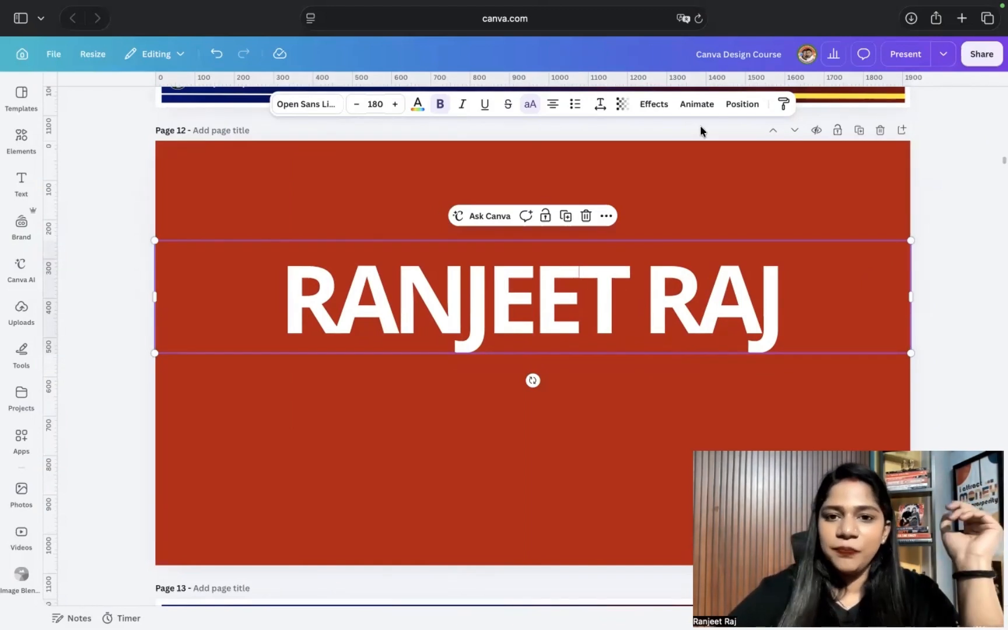
Step: Apply the Drop shadow effect to the name text on page 12
left_click(652, 105)
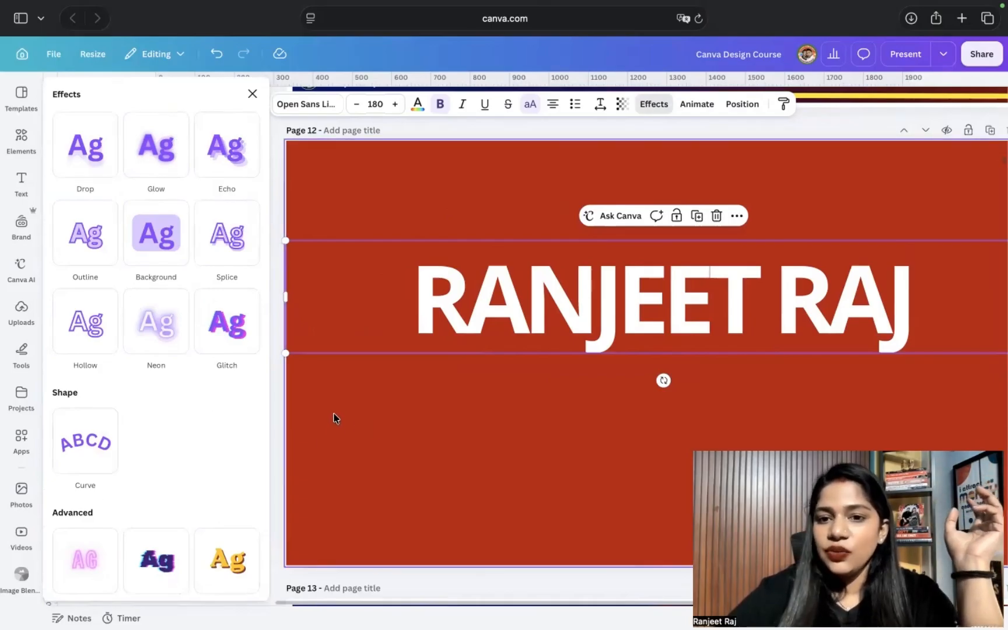
scroll(330, 425, "down", 2)
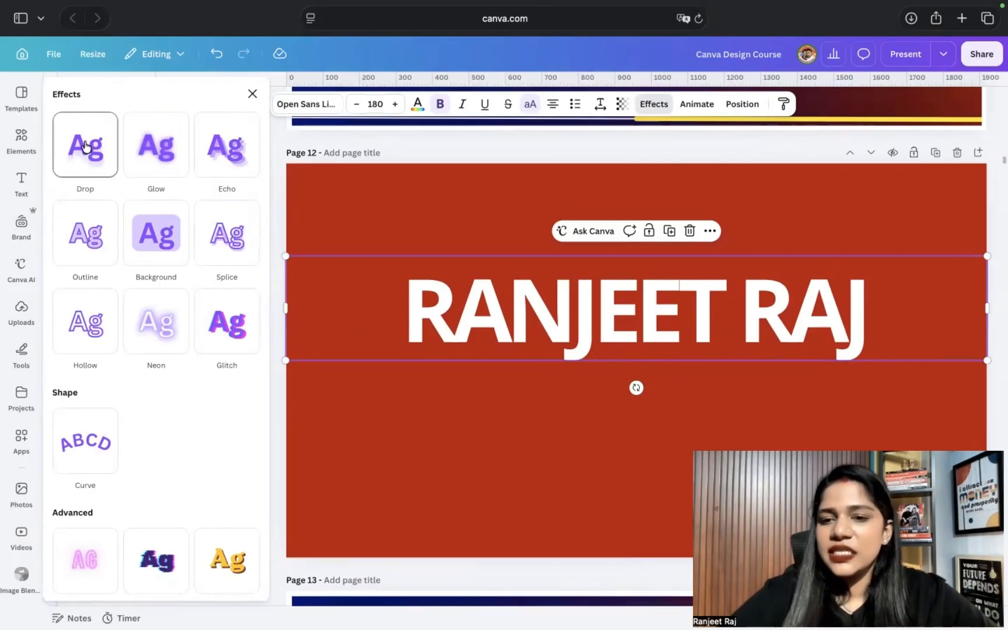
scroll(432, 336, "up", 3)
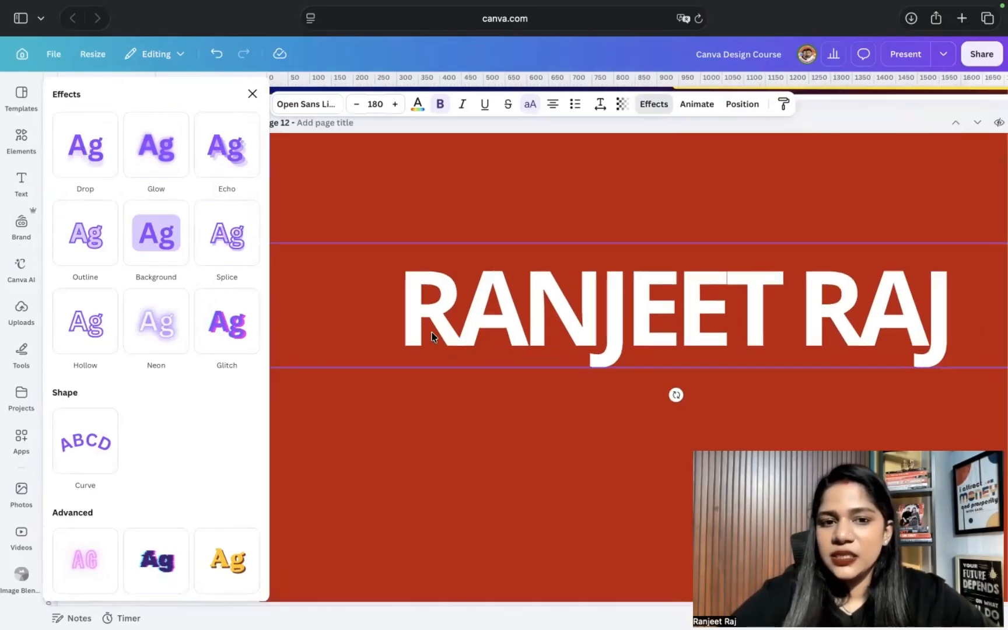
scroll(432, 336, "up", 5)
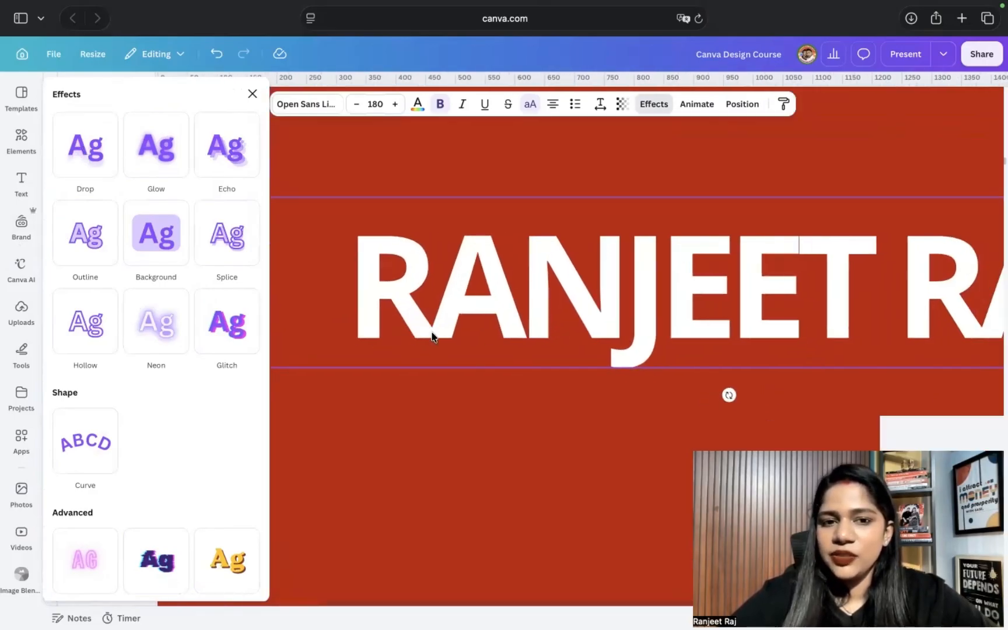
scroll(431, 337, "left", 3)
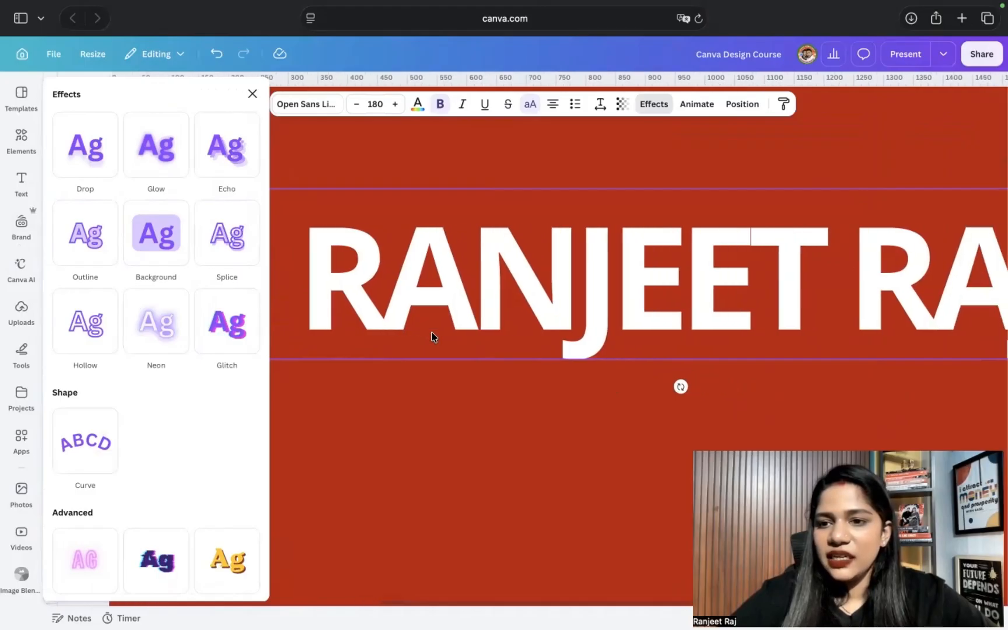
scroll(432, 337, "down", 2)
scroll(432, 336, "down", 2)
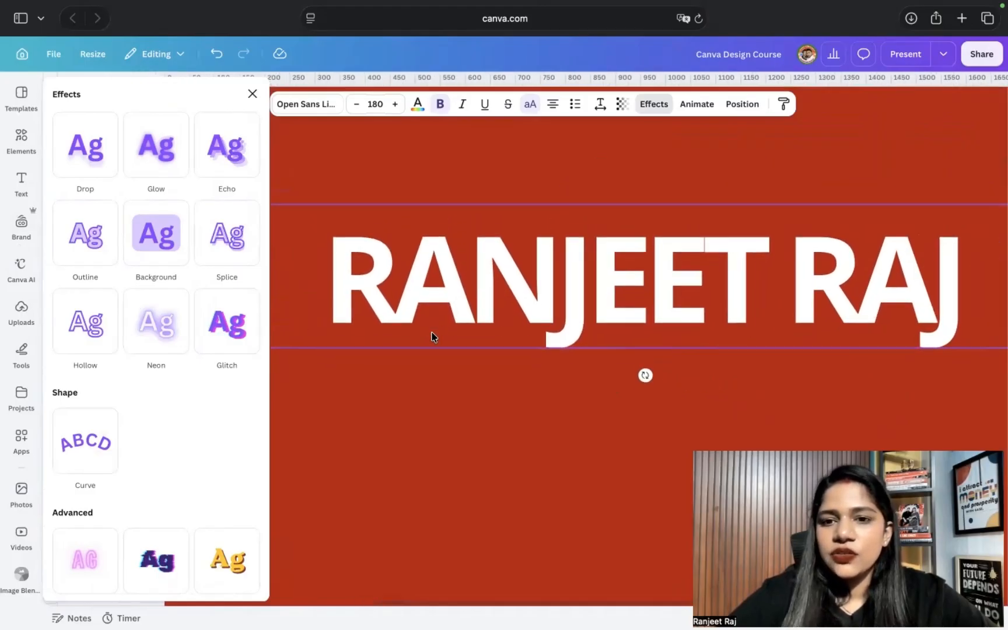
scroll(431, 337, "up", 1)
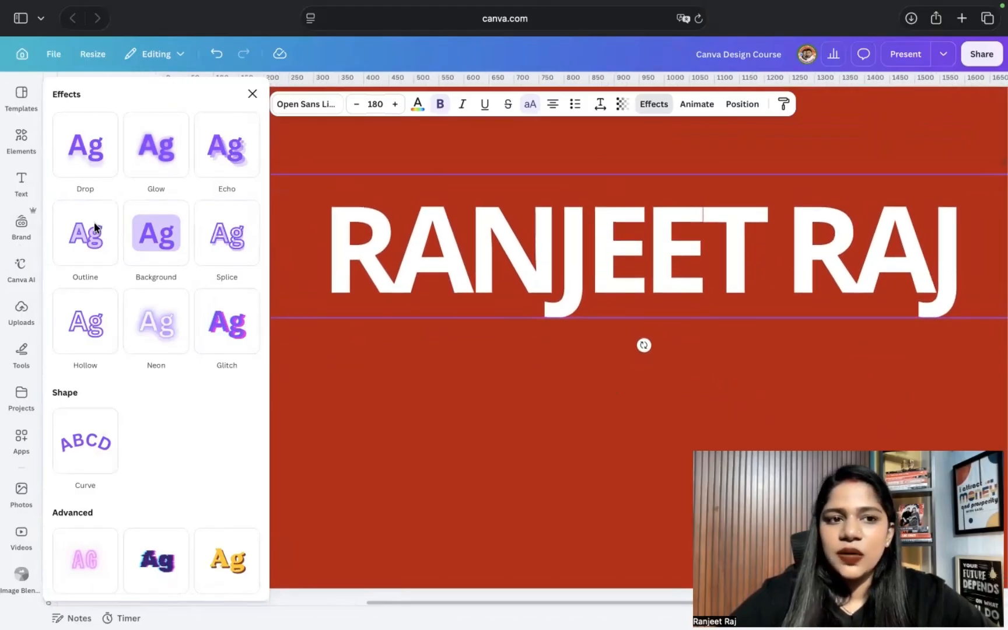
left_click(82, 153)
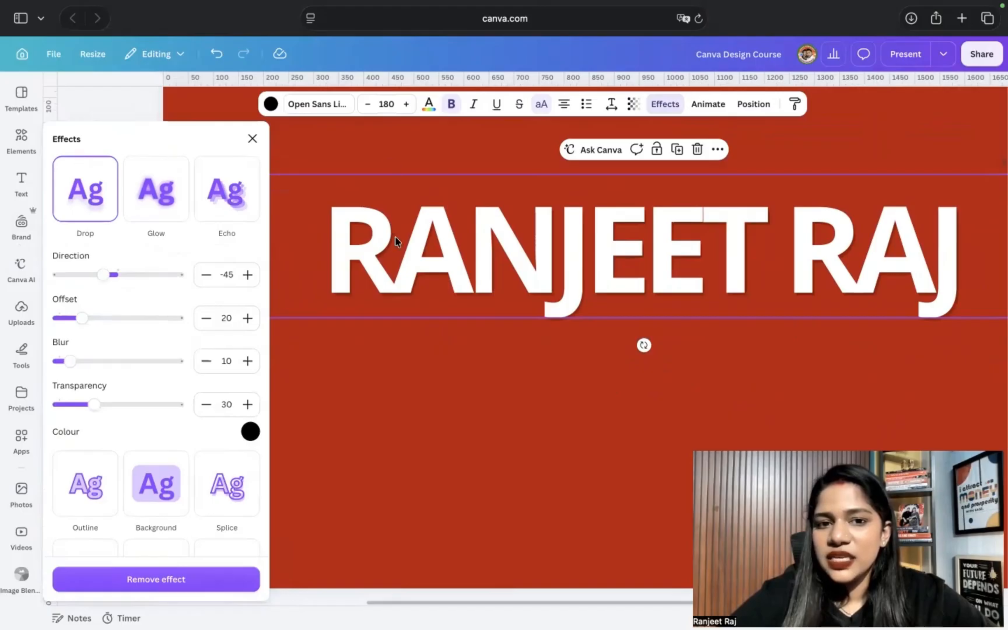
scroll(396, 245, "down", 1)
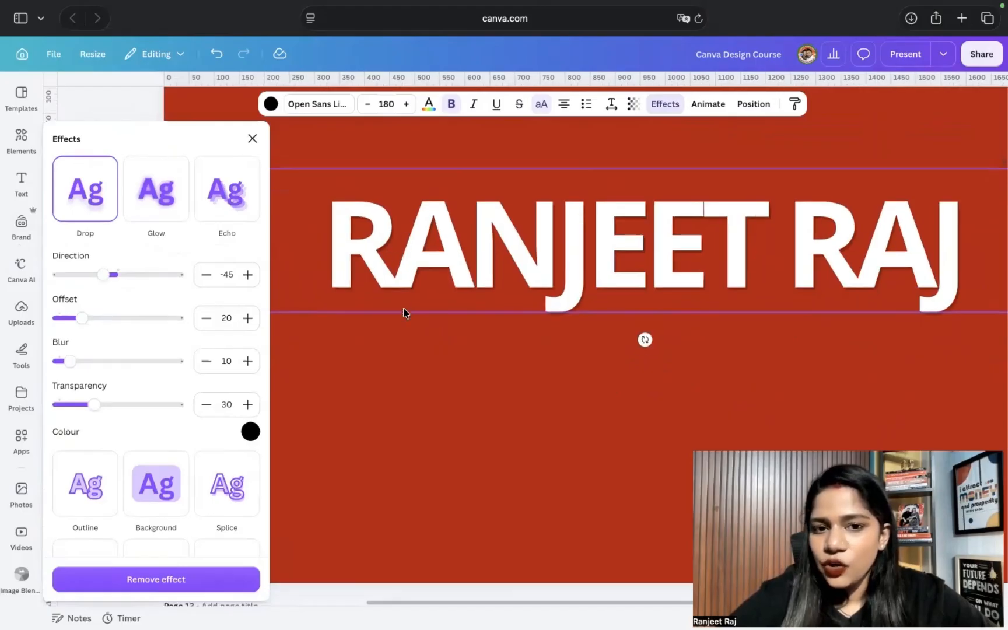
scroll(408, 263, "up", 2)
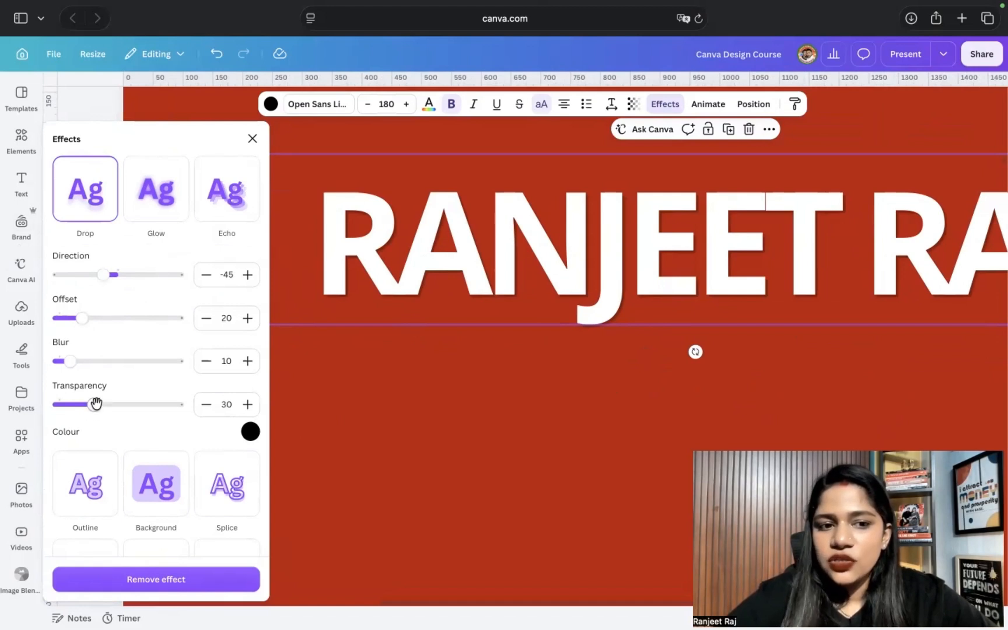
Step: Set the name text's drop shadow to direction -63, offset 32, blur 44 and transparency 57
mouse_move(82, 319)
left_mouse_down()
mouse_move(169, 319)
mouse_move(96, 318)
left_mouse_up()
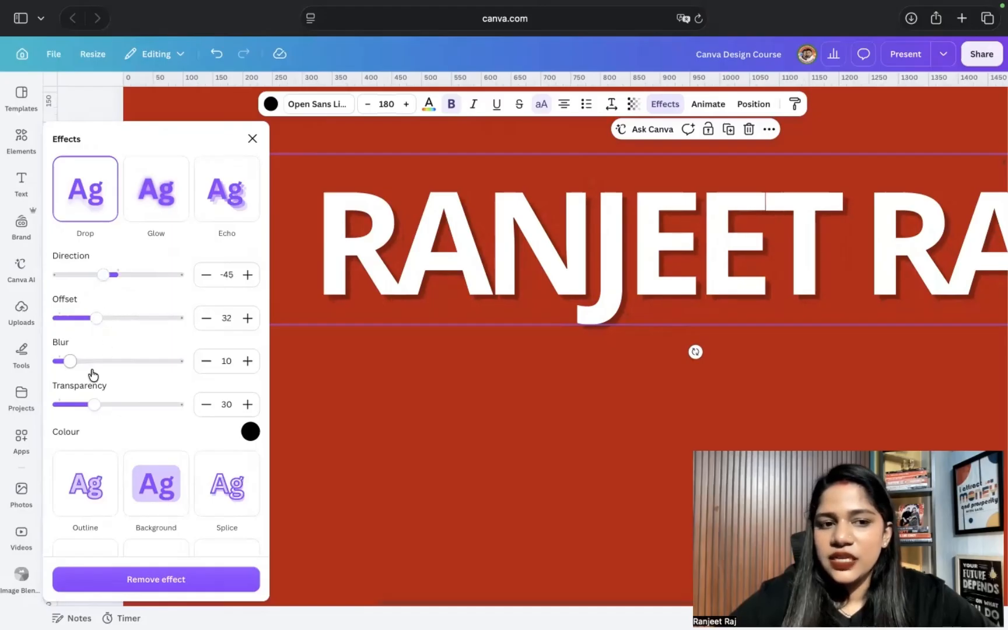
mouse_move(69, 361)
left_mouse_down()
mouse_move(146, 361)
mouse_move(74, 361)
left_mouse_up()
left_click_drag(94, 404, 191, 415)
left_click_drag(70, 361, 111, 360)
mouse_move(104, 283)
left_mouse_down()
mouse_move(162, 279)
mouse_move(82, 289)
mouse_move(99, 286)
left_mouse_up()
left_click_drag(176, 404, 126, 406)
left_click(327, 429)
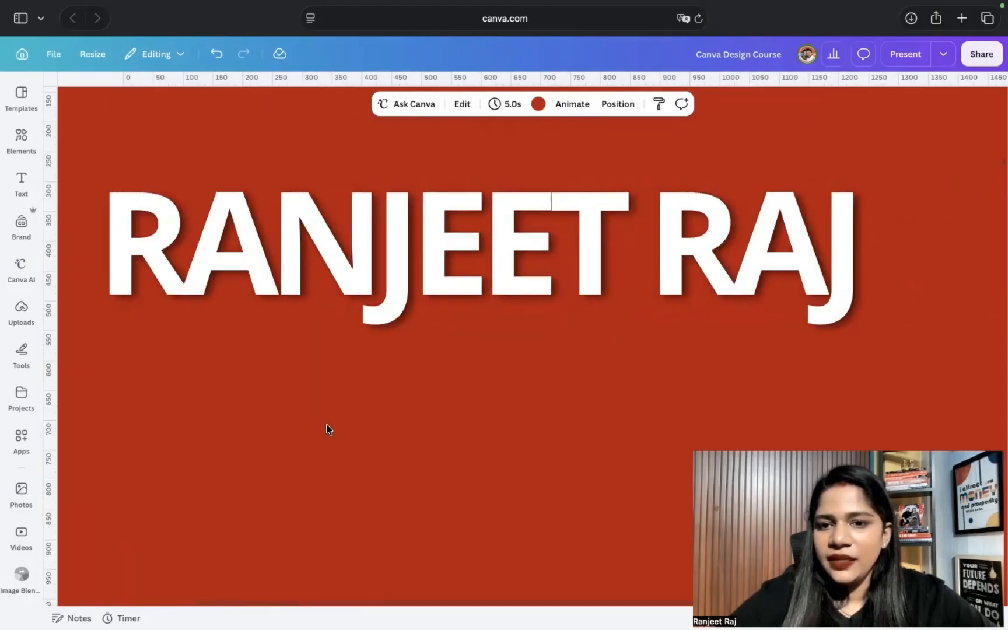
Step: Move the name text up near the page's upper edge and duplicate it, with the copy directly below
scroll(331, 427, "down", 3)
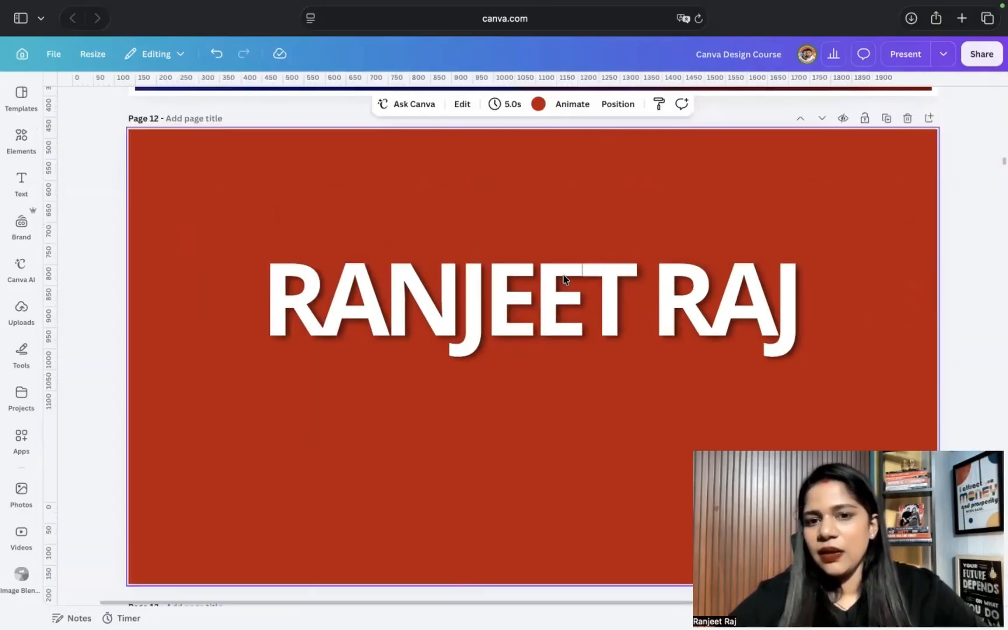
double_click(603, 318)
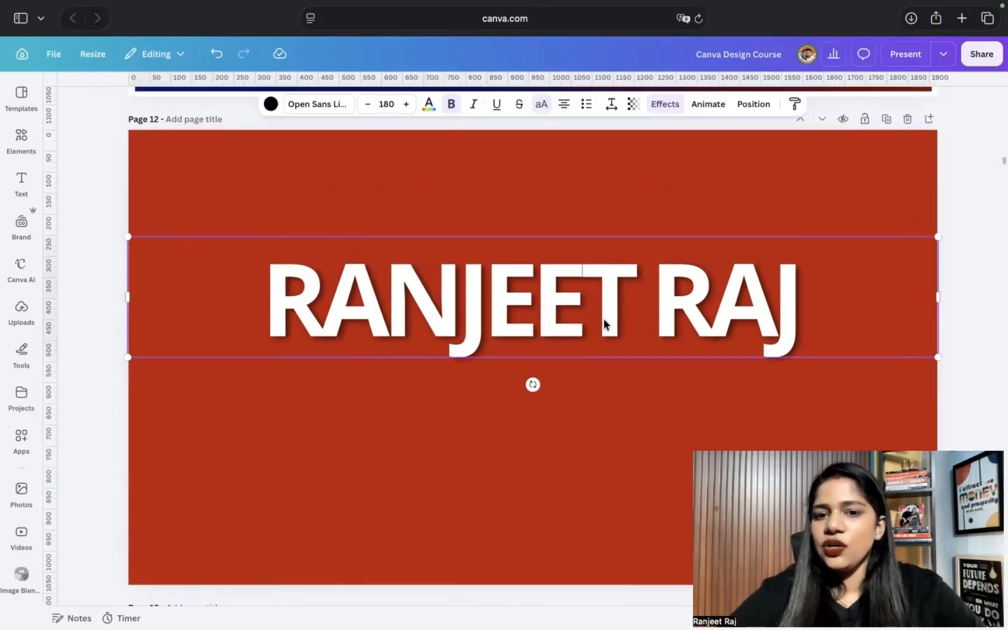
left_click(604, 389)
left_click(633, 328)
left_click_drag(633, 328, 633, 250)
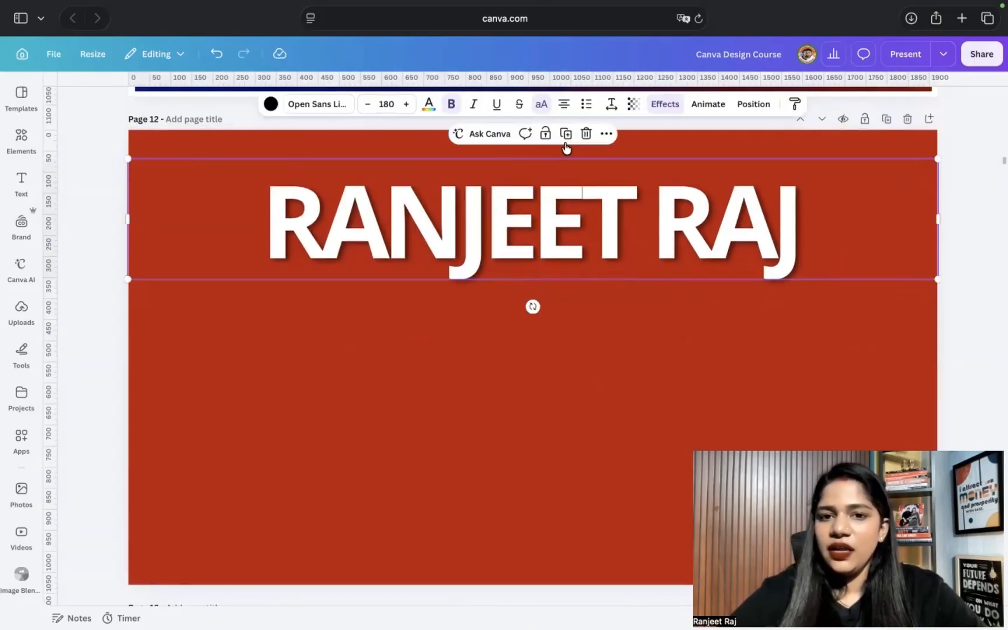
left_click(566, 137)
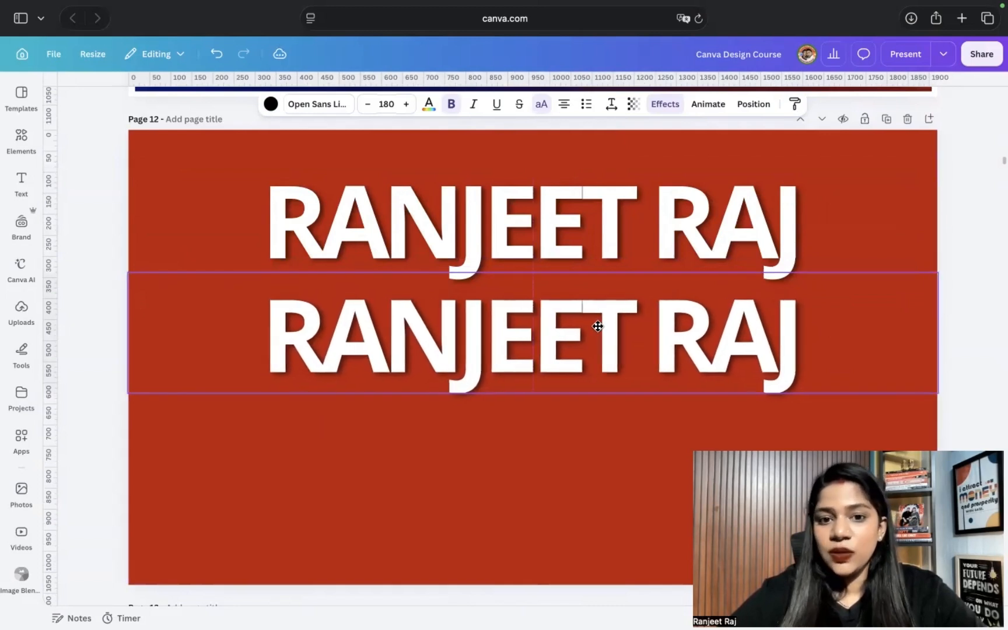
Step: Switch the lower name text's effect to Glow with an intensity of 100
double_click(599, 326)
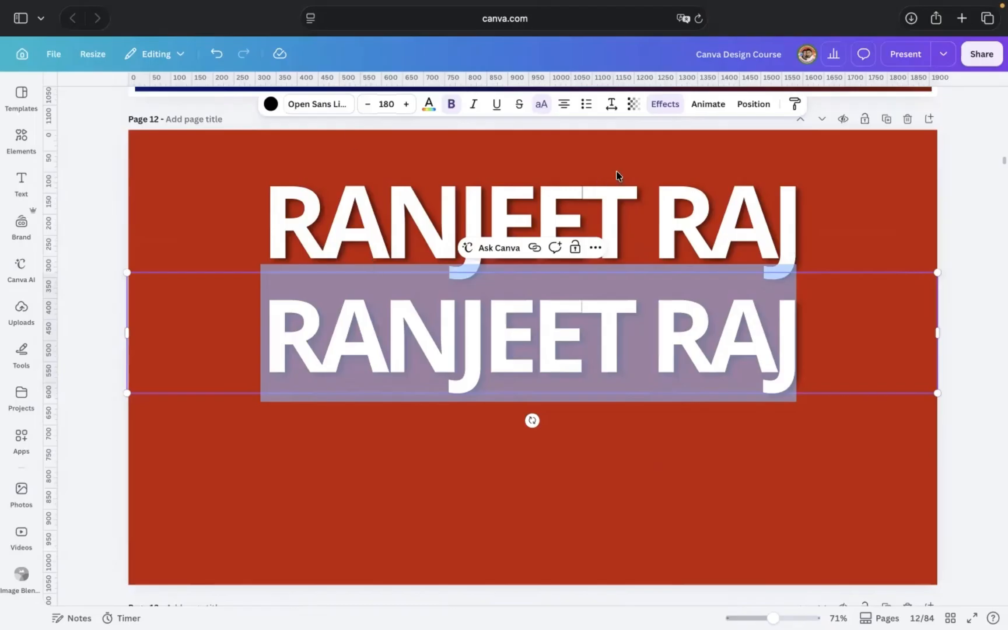
left_click(665, 104)
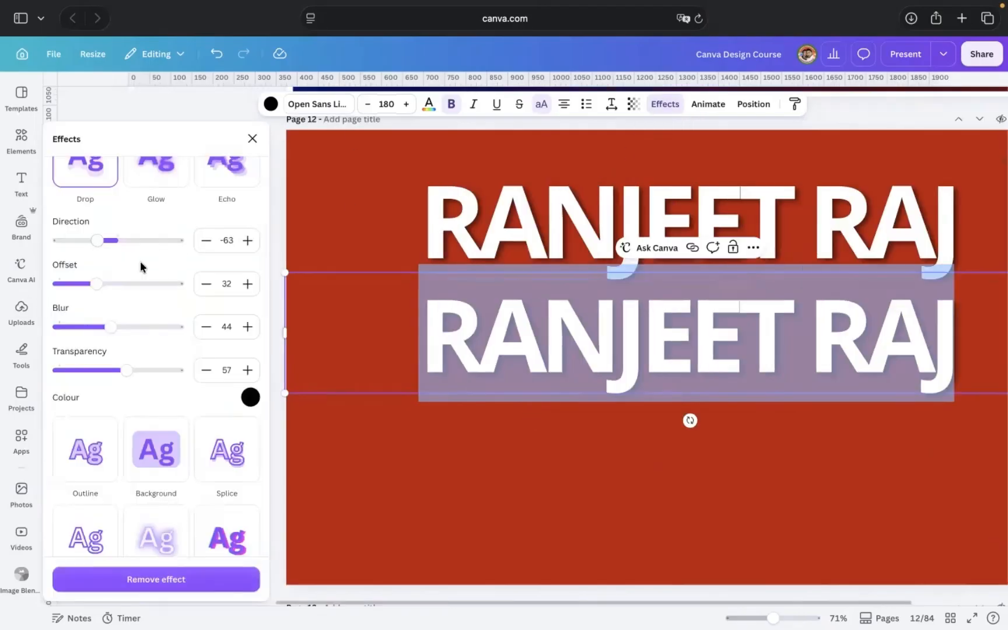
scroll(140, 261, "up", 2)
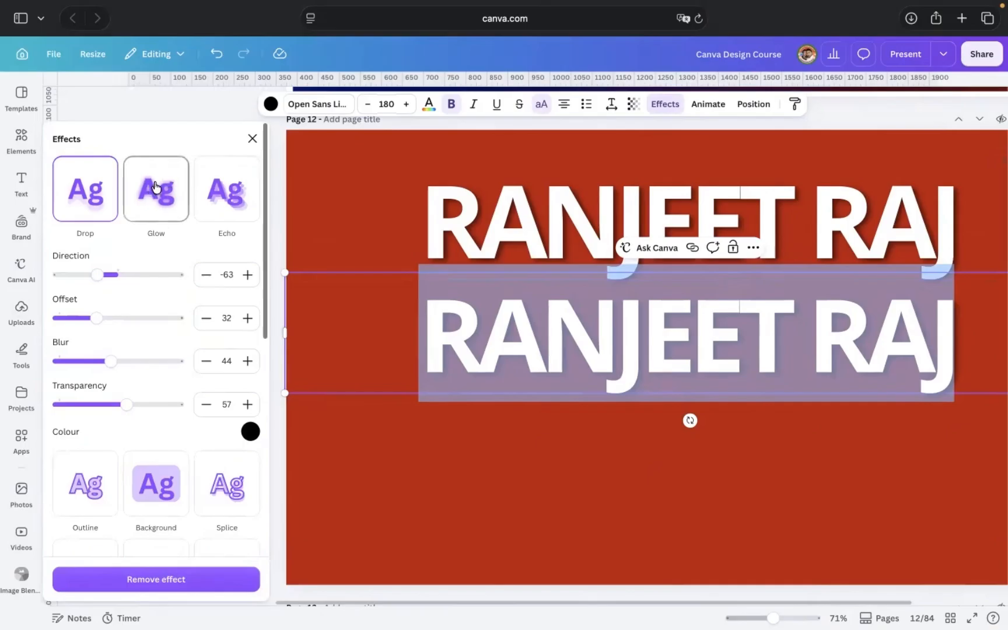
left_click(156, 187)
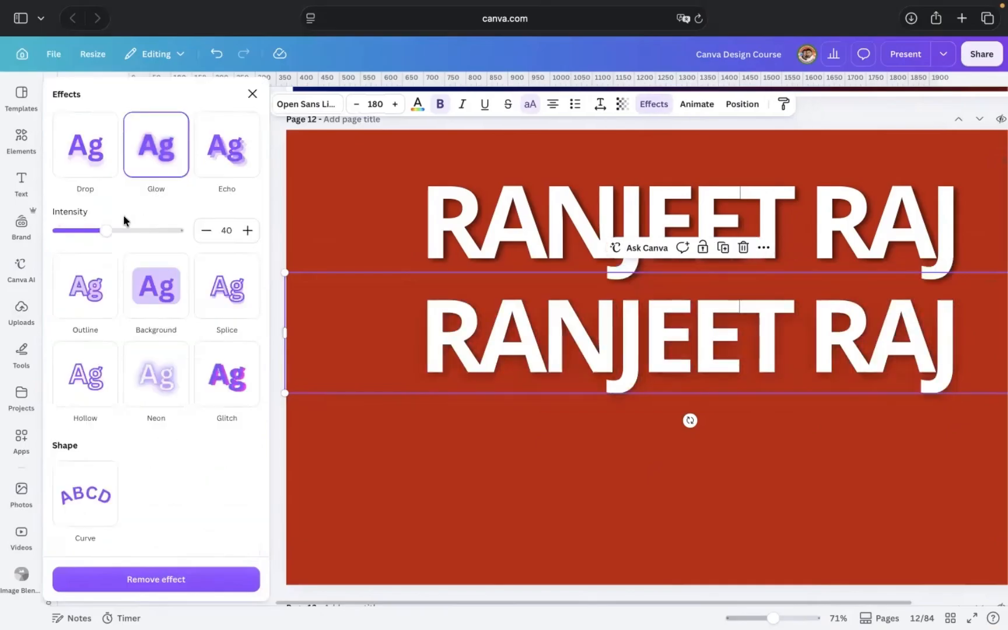
left_click_drag(105, 232, 551, 252)
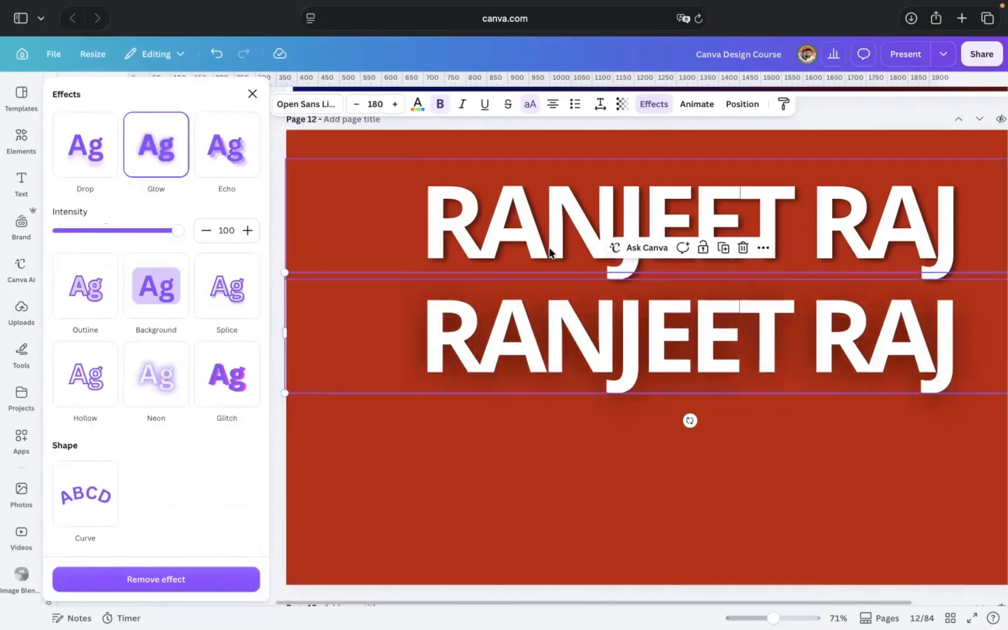
left_click(583, 467)
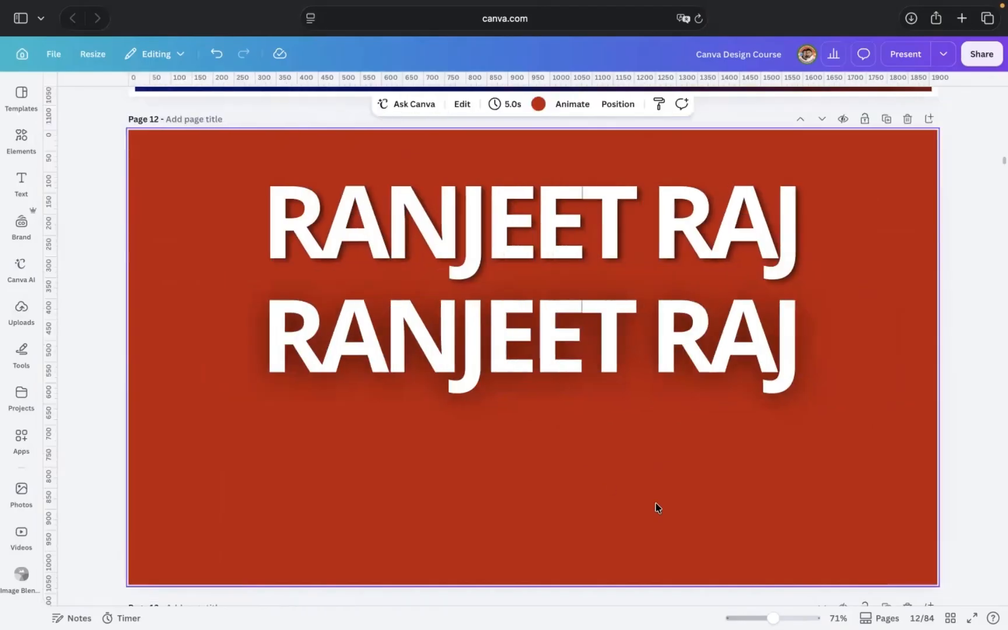
Step: Examine the glow around the second name text and its effect settings
scroll(654, 519, "down", 3)
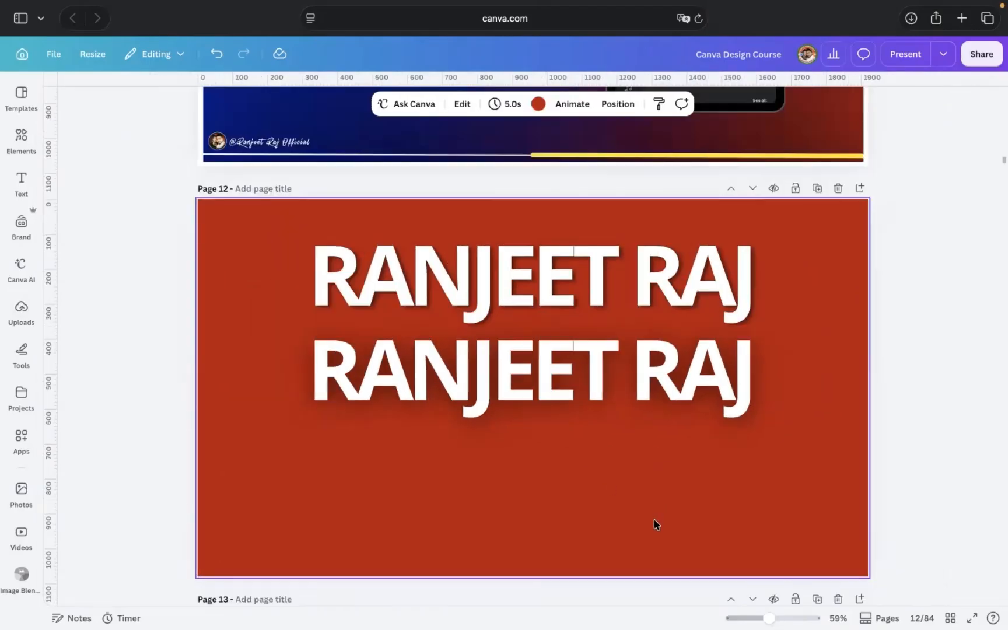
scroll(653, 519, "up", 5)
left_click(566, 328)
scroll(566, 328, "down", 3)
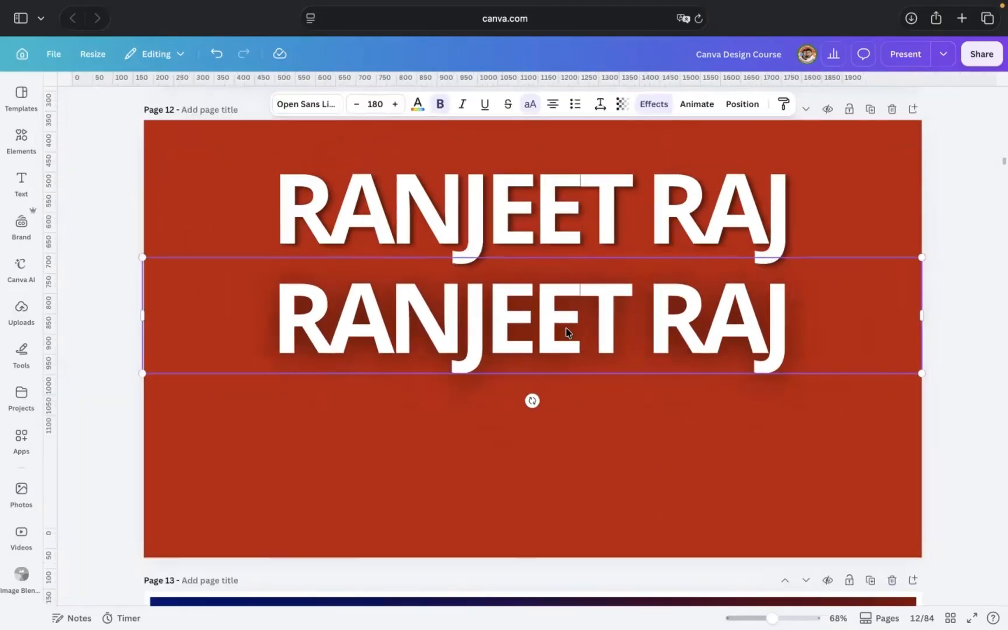
scroll(567, 328, "down", 2)
left_click(652, 103)
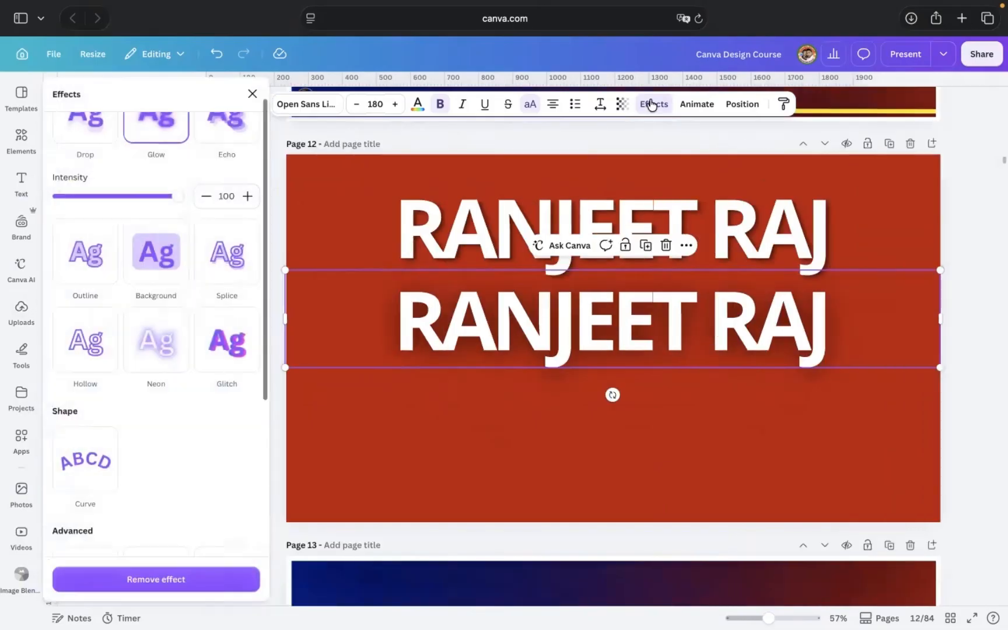
scroll(255, 304, "up", 1)
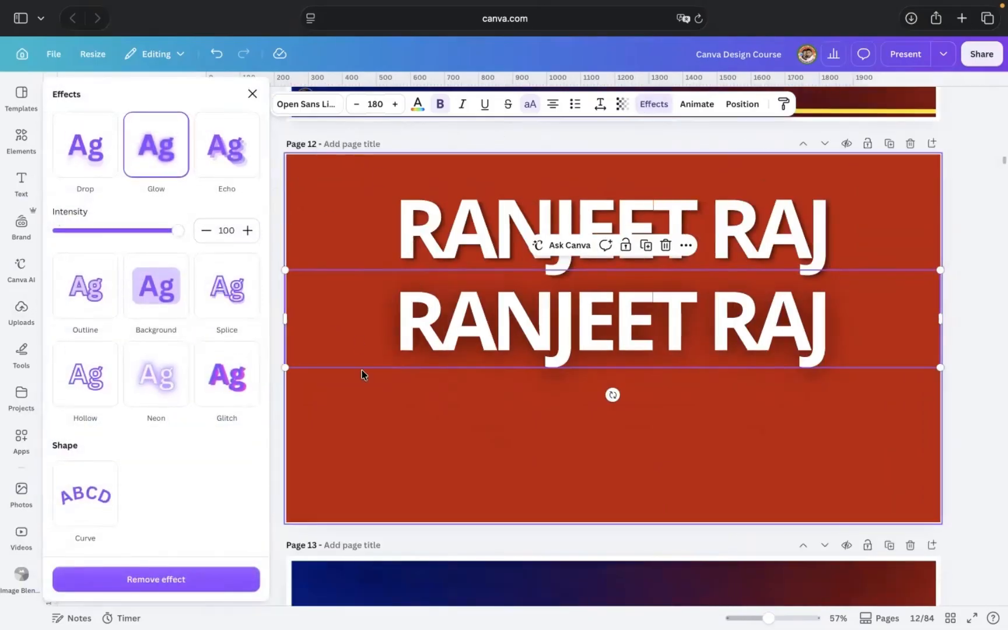
Step: Try the yellow from the design's colours as page 12's background, and undo the change
left_click(456, 485)
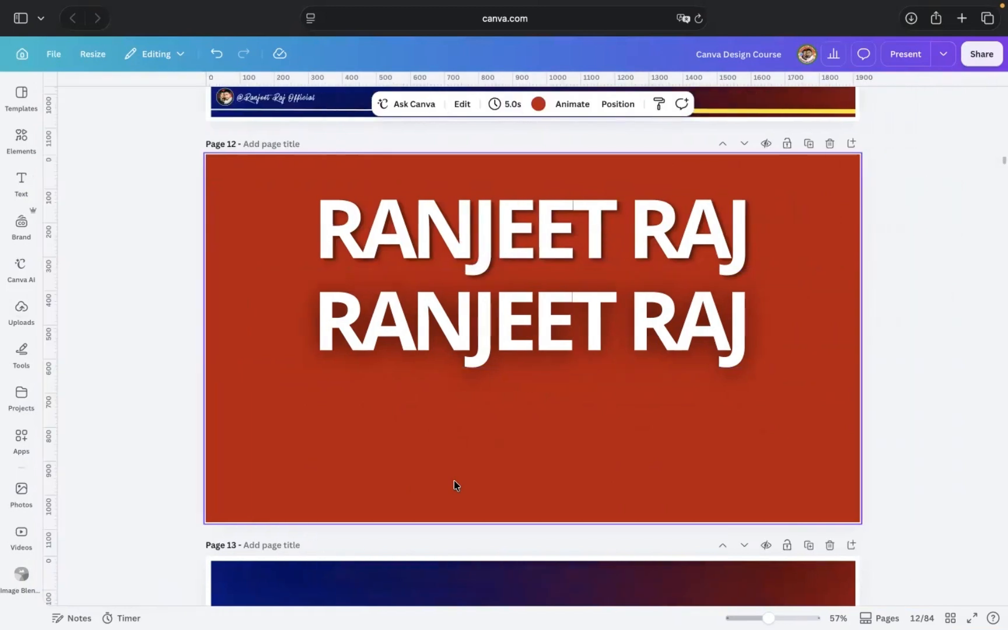
left_click(538, 107)
left_click(154, 279)
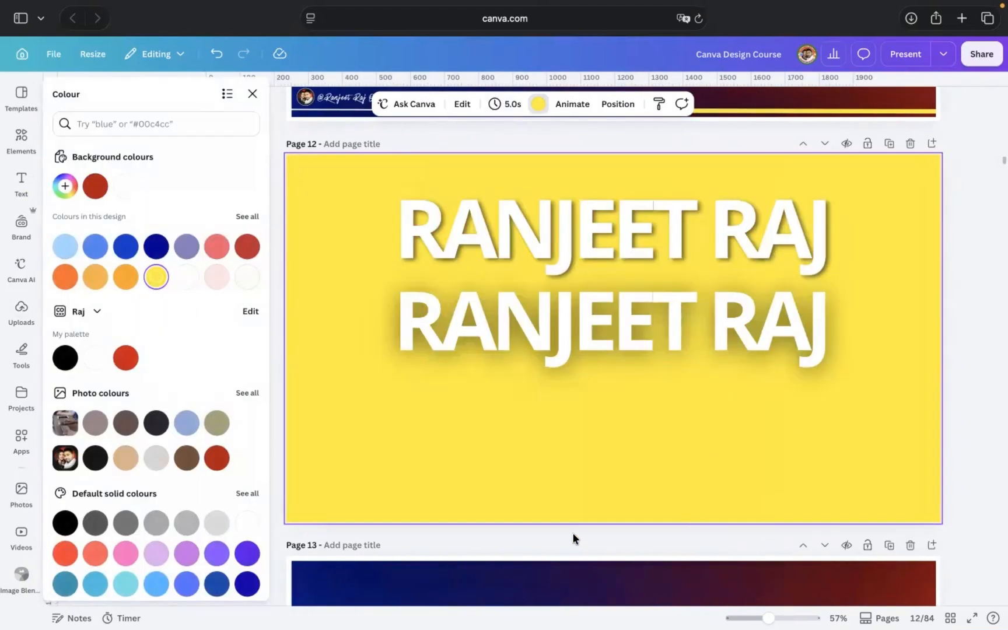
key("super+z")
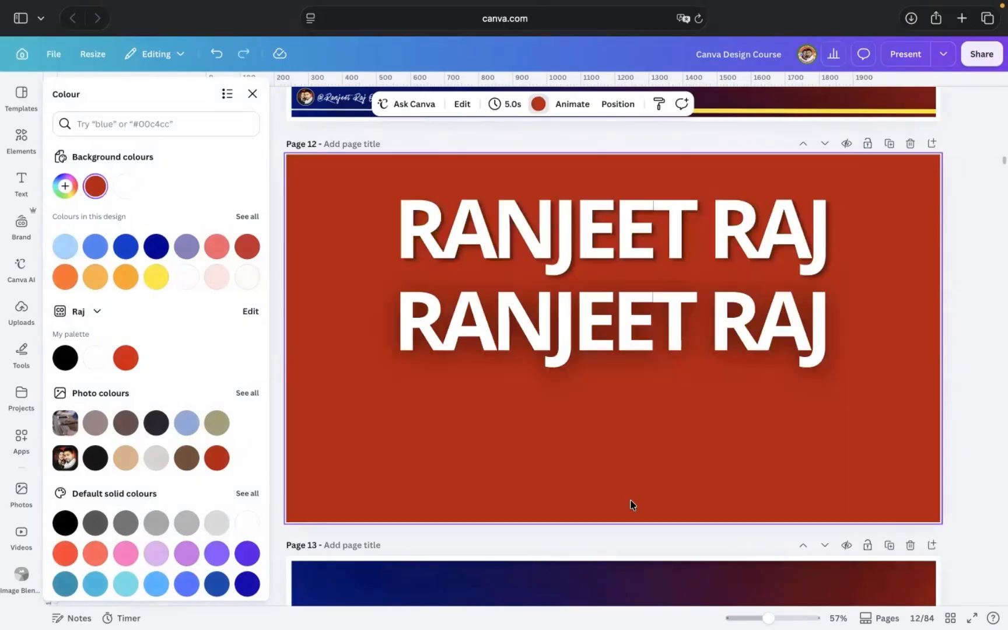
Step: Duplicate the second name text and place the copy below it as a third line
left_click(658, 308)
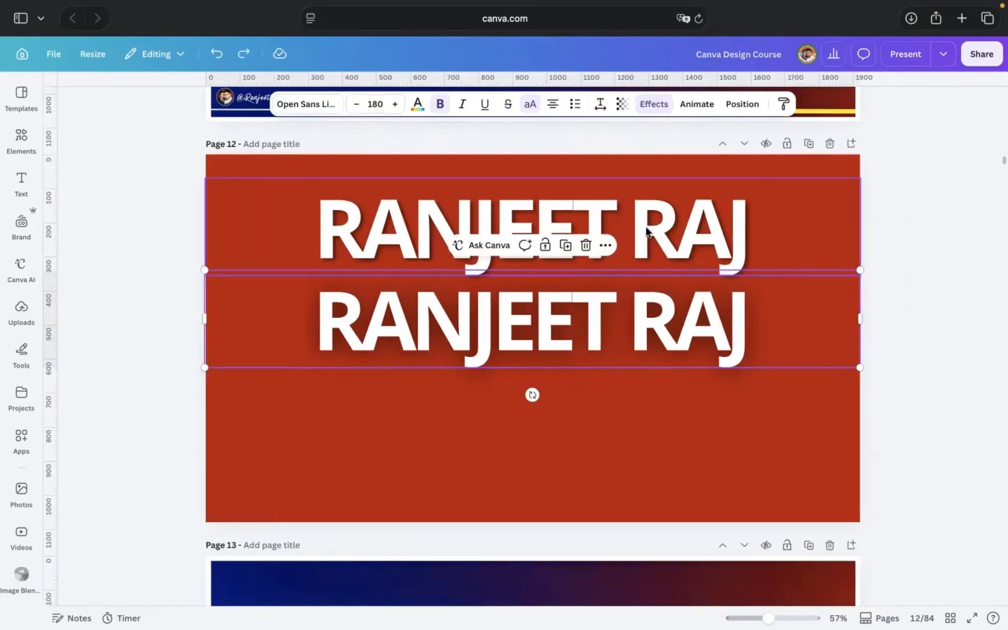
left_click(565, 245)
left_click_drag(584, 318, 576, 404)
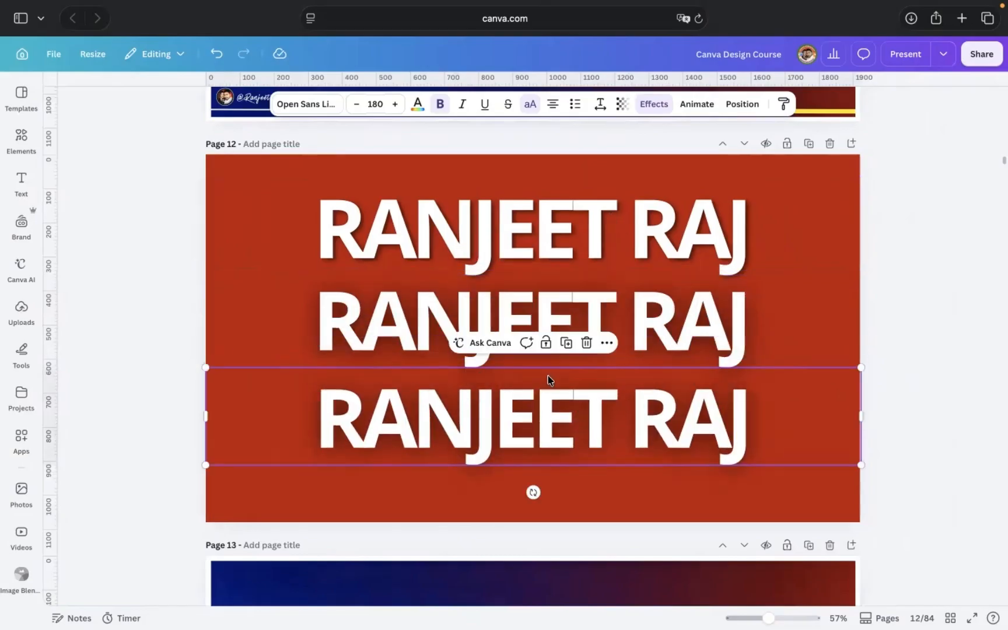
Step: Switch the third name text's effect to Echo with direction -52 and offset 49
left_click(654, 105)
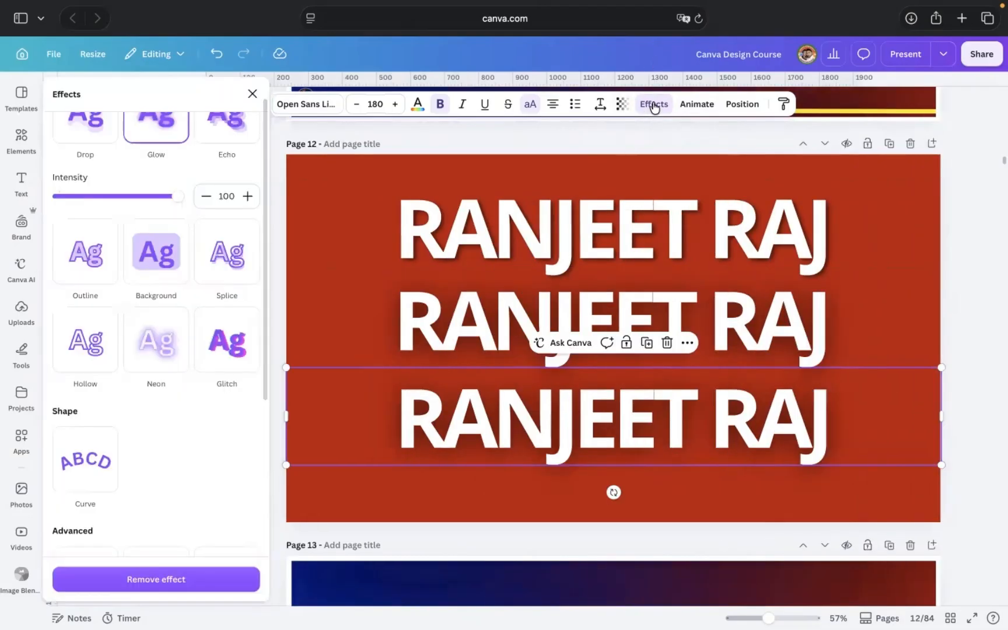
left_click(232, 136)
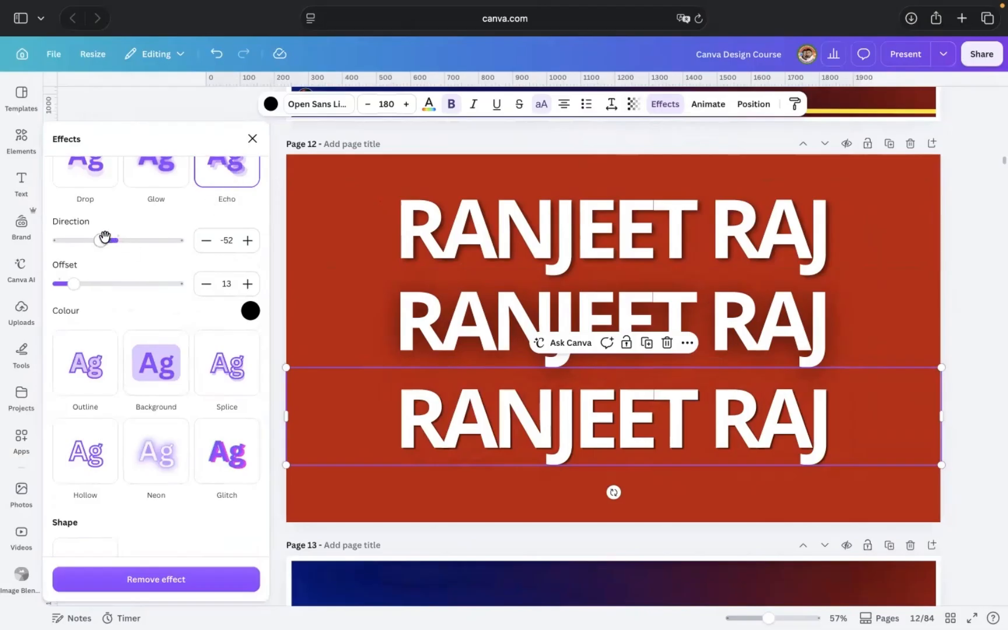
left_click_drag(147, 289, 116, 289)
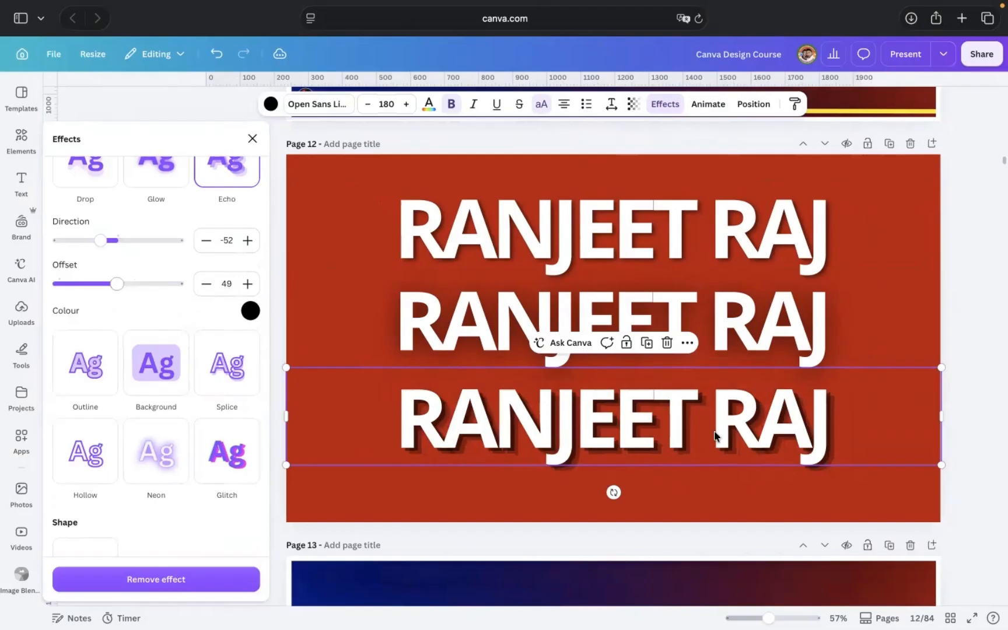
scroll(734, 433, "up", 5)
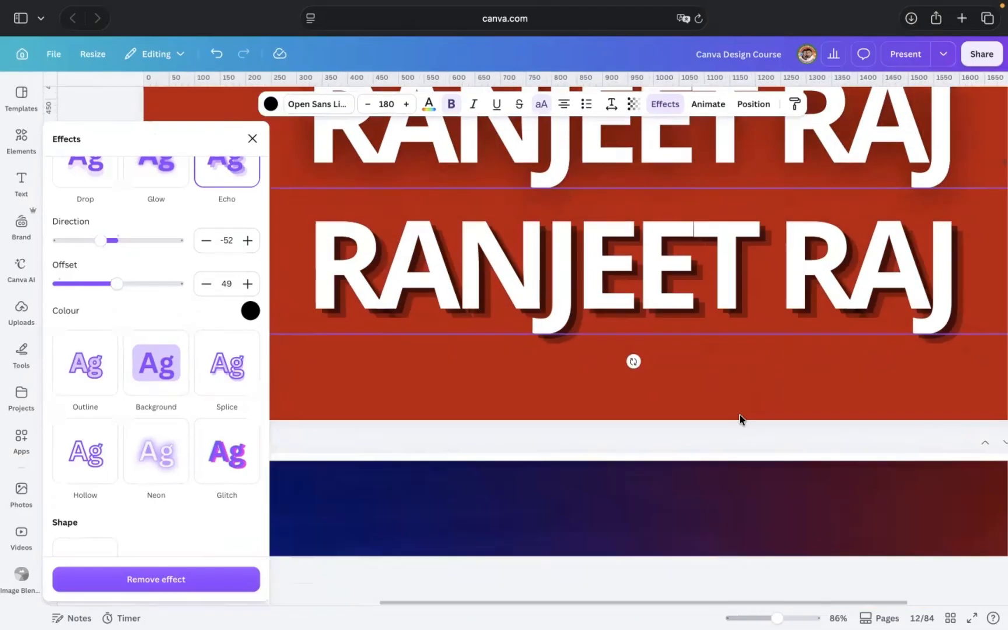
Step: Try Echo offsets of 91 and 27 on the third name text
scroll(739, 419, "up", 5)
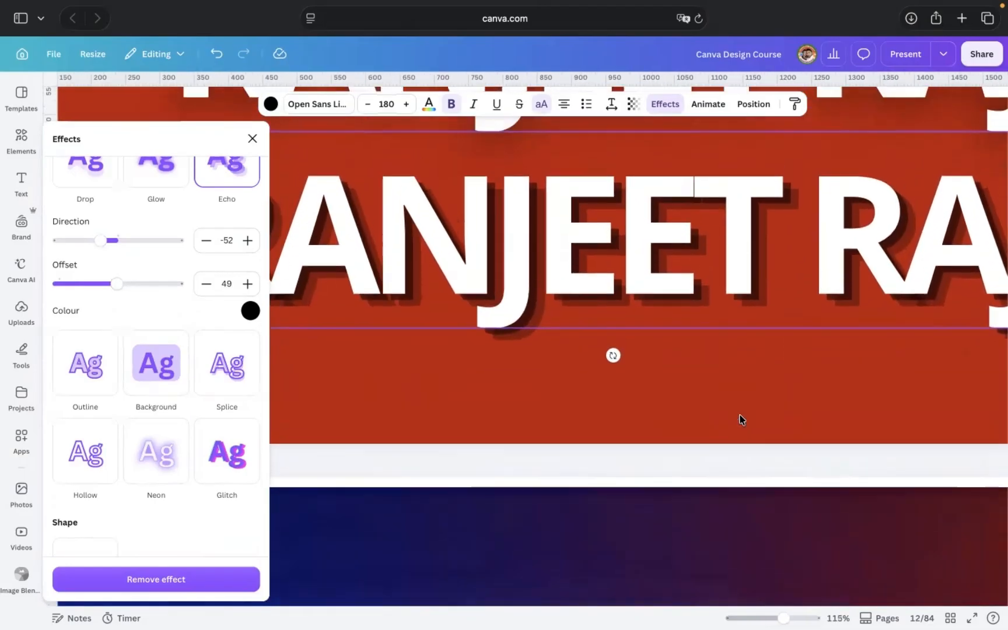
scroll(739, 419, "up", 1)
left_click_drag(116, 284, 163, 296)
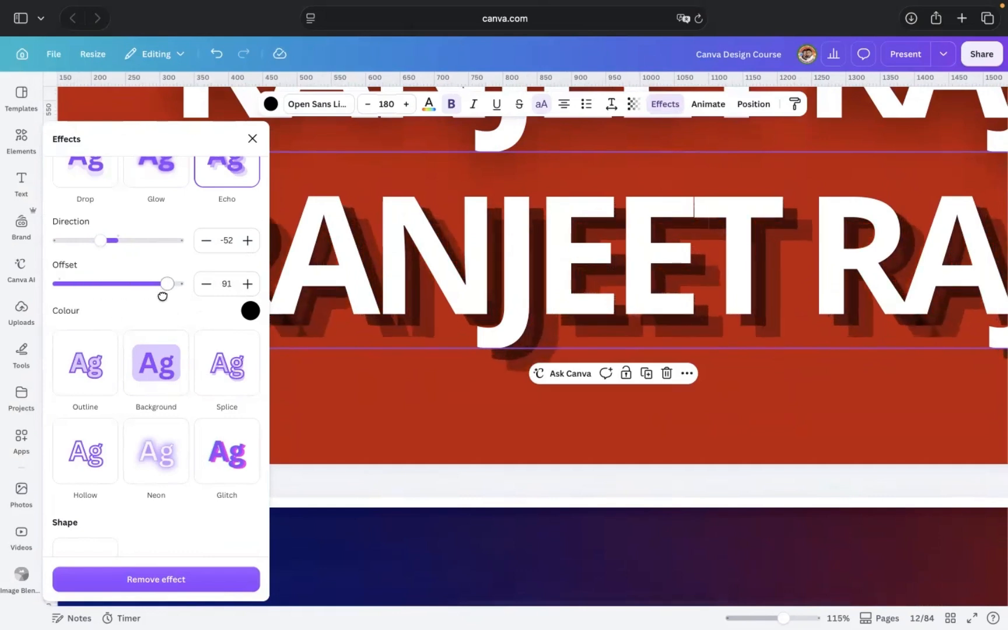
left_click_drag(155, 296, 95, 285)
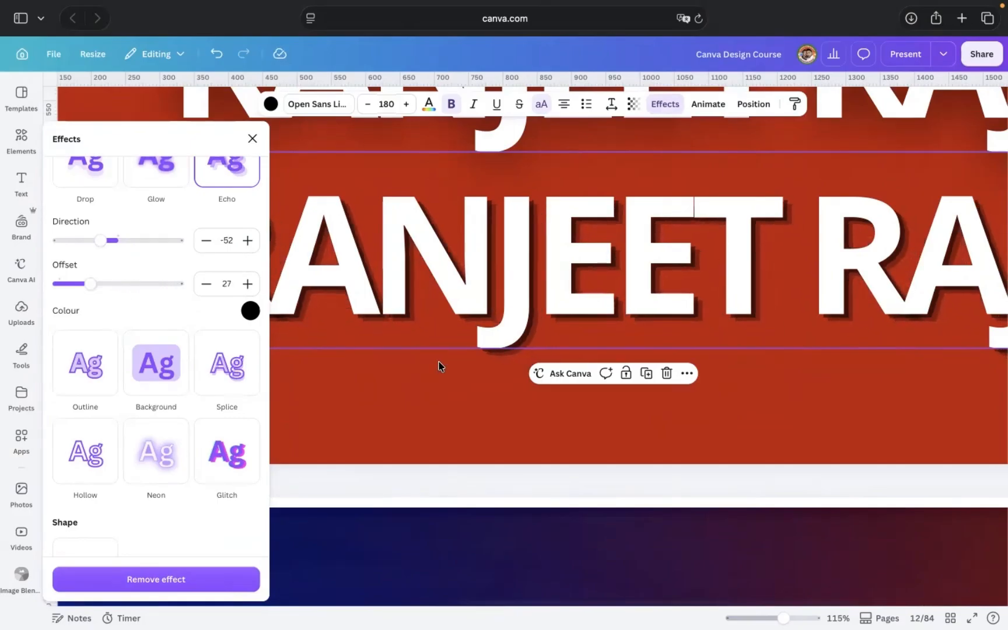
Step: Set the third name text's Echo direction to -72 and its offset to 35
scroll(438, 366, "down", 5)
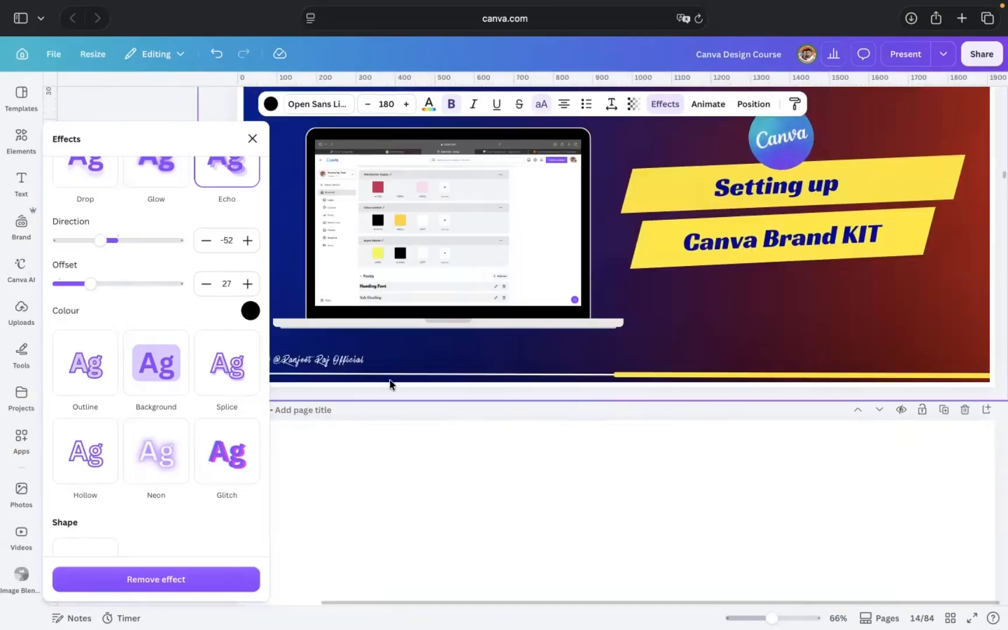
scroll(389, 380, "up", 10)
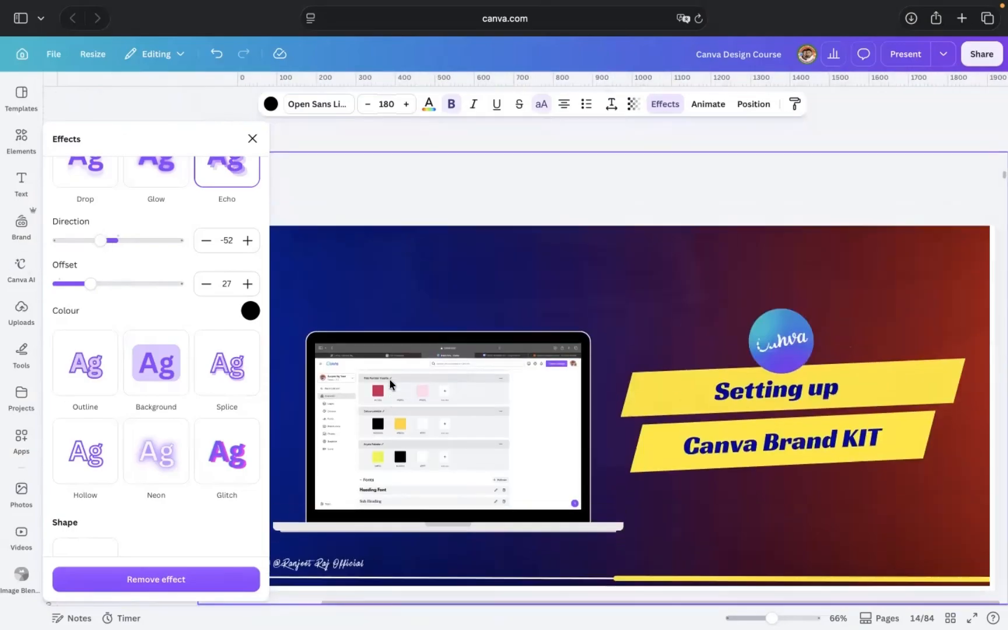
scroll(390, 383, "up", 8)
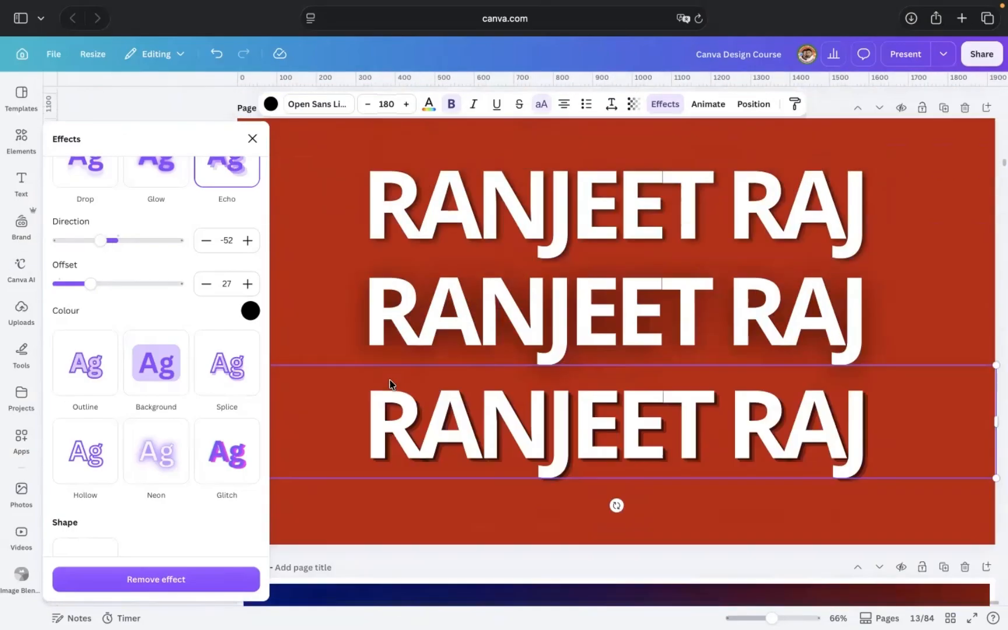
mouse_move(99, 245)
left_mouse_down()
mouse_move(141, 244)
mouse_move(94, 244)
left_mouse_up()
mouse_move(93, 284)
left_mouse_down()
mouse_move(141, 284)
mouse_move(84, 287)
mouse_move(101, 290)
left_mouse_up()
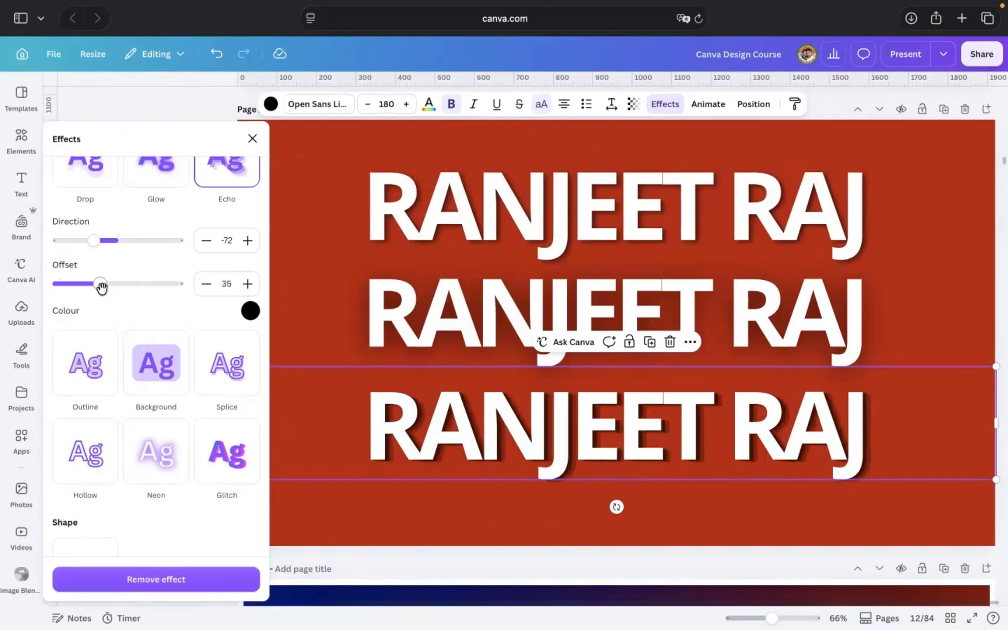
Step: Move all three name texts on page 12 together slightly down to centre them vertically
scroll(583, 417, "down", 2)
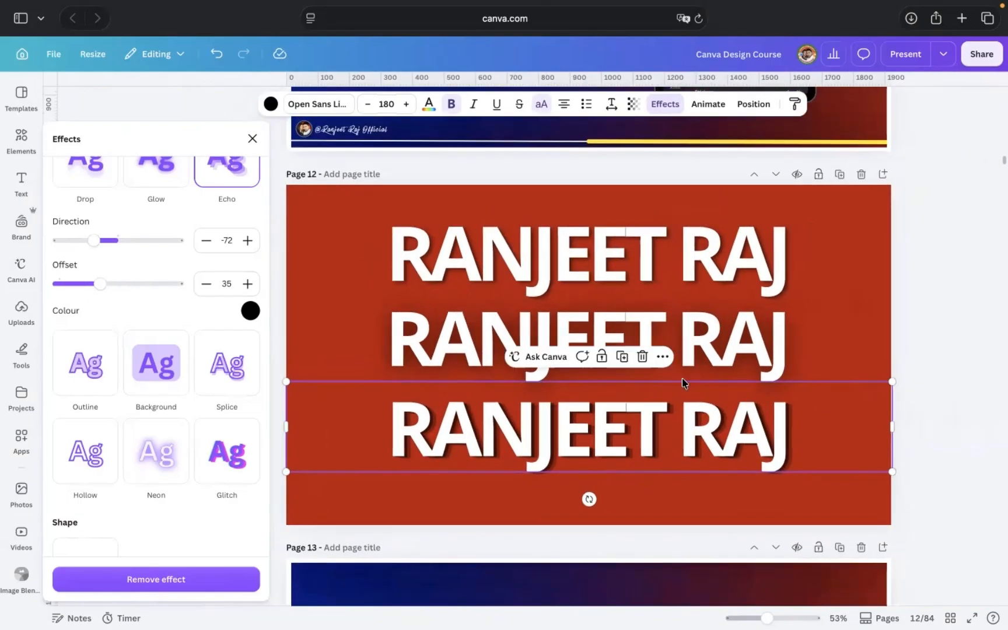
left_click_drag(716, 495, 633, 273)
left_click_drag(696, 325, 697, 329)
left_click(961, 192)
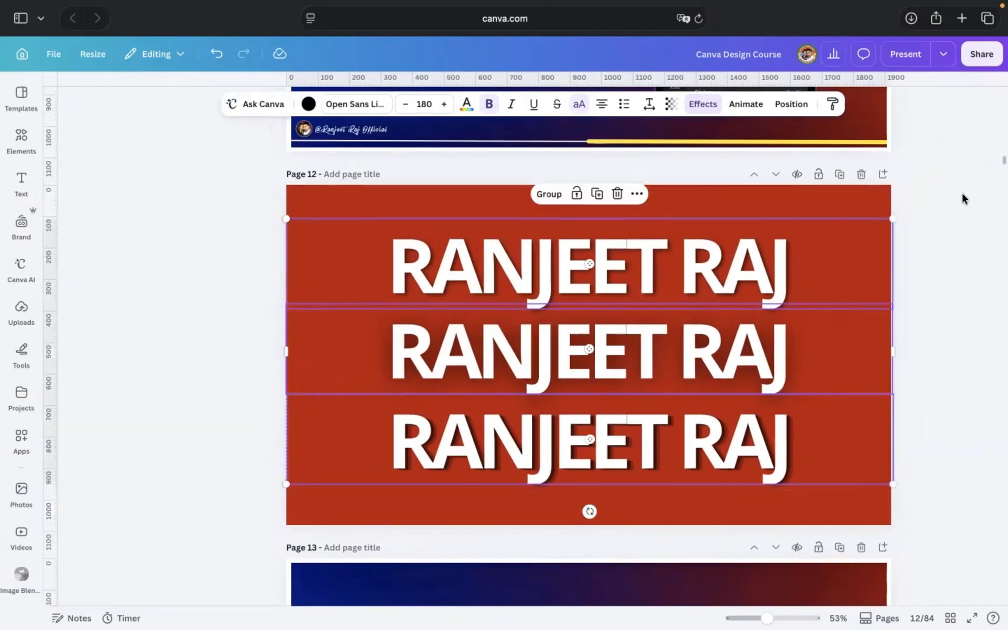
Step: Duplicate page 12 and remove the text effects from all three name texts on the copy
left_click(785, 177)
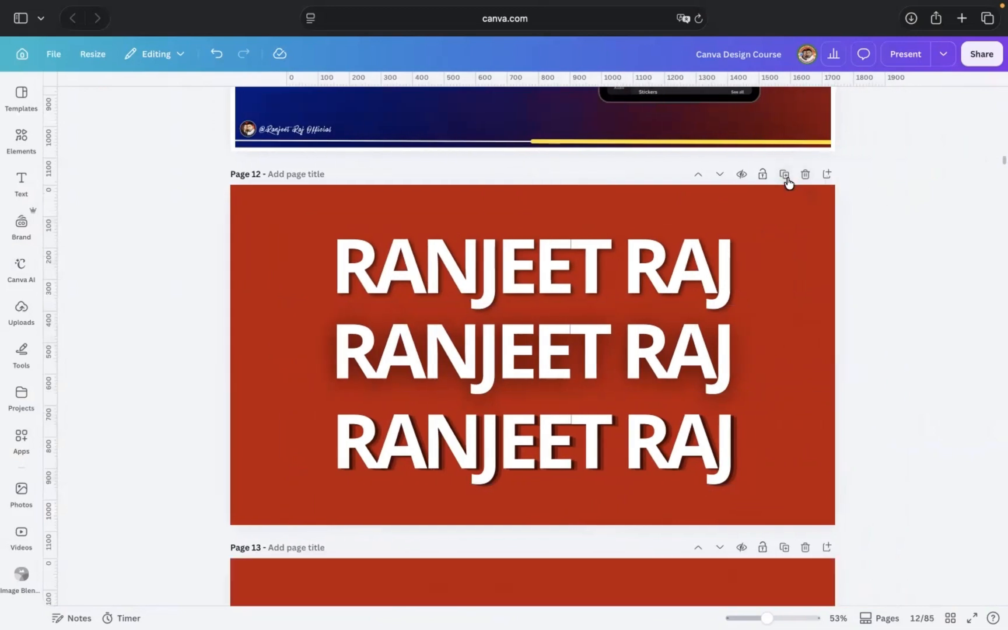
left_click(630, 285)
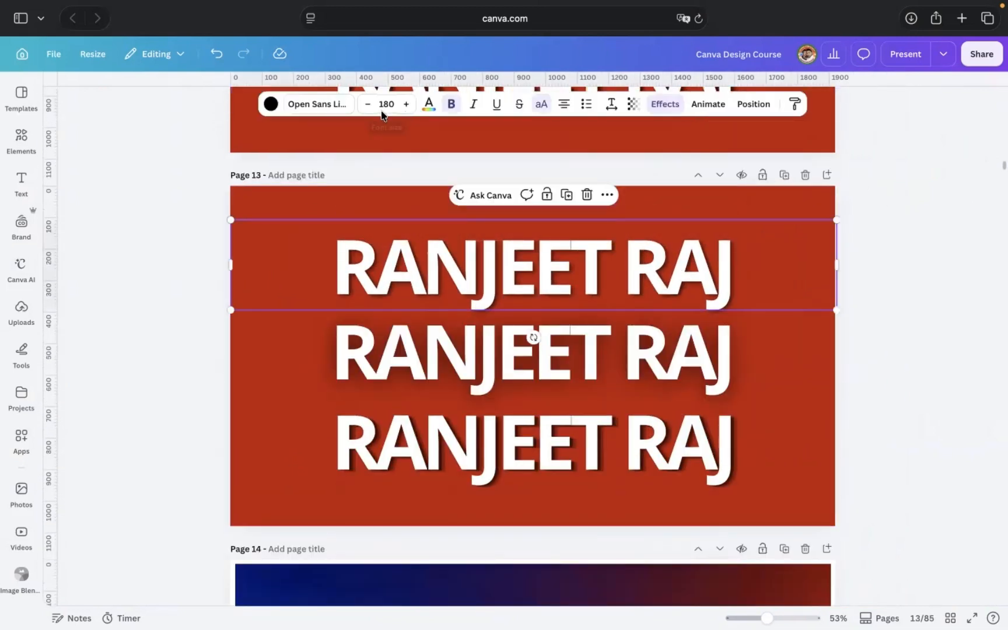
left_click(665, 104)
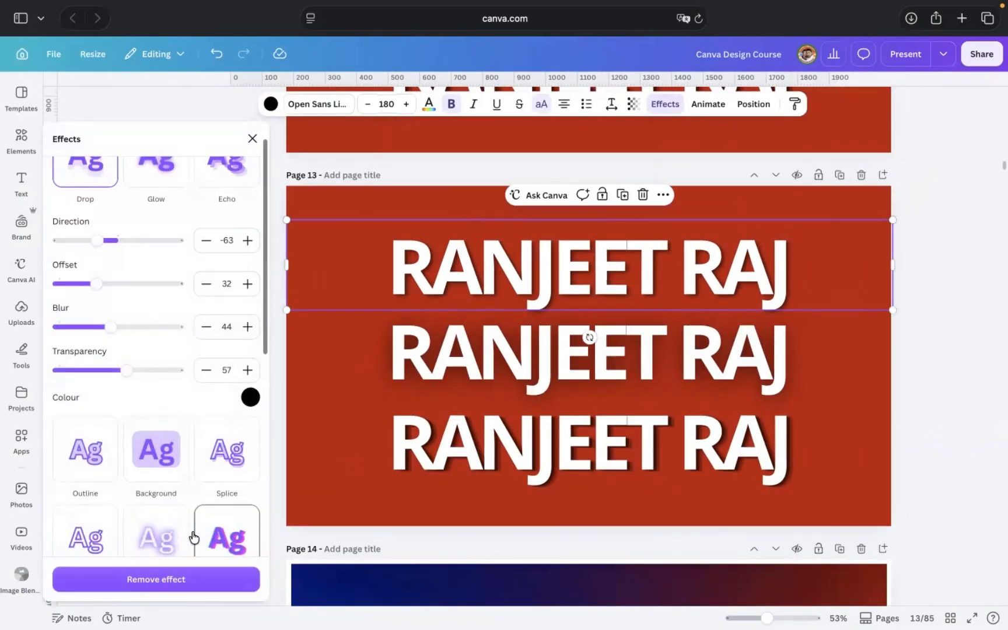
left_click(160, 581)
left_click(784, 104)
left_click_drag(932, 444, 736, 340)
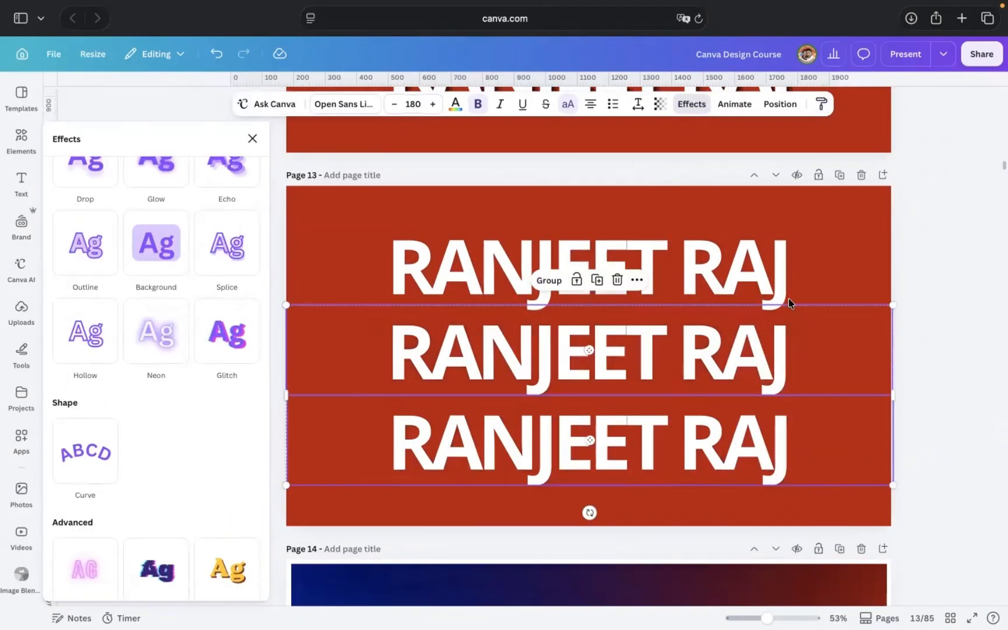
left_click(929, 230)
Step: Give the first name text on page 13 a black Outline effect with thickness 37
left_click(601, 294)
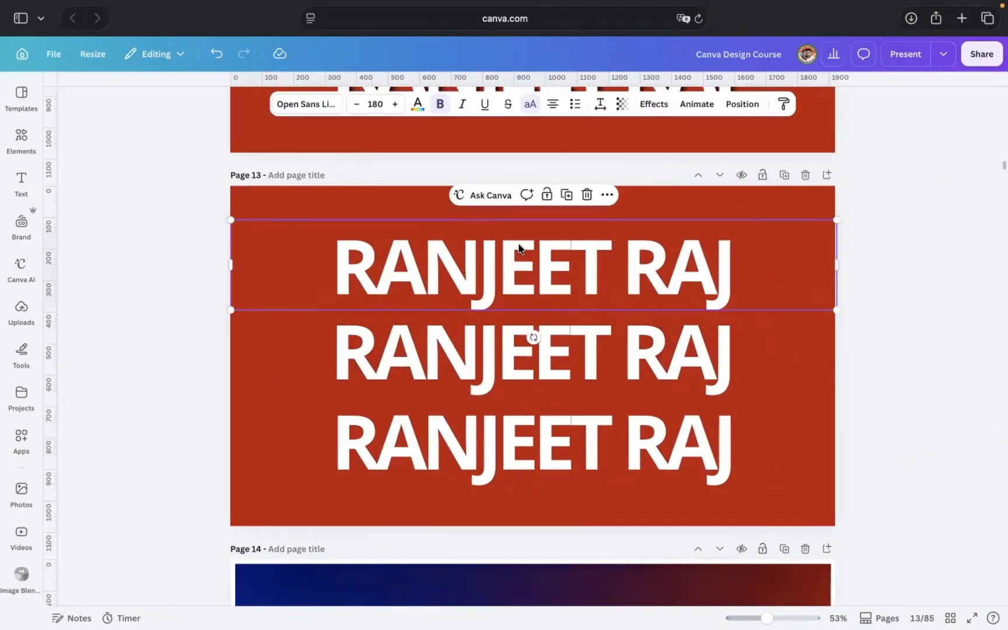
left_click(654, 104)
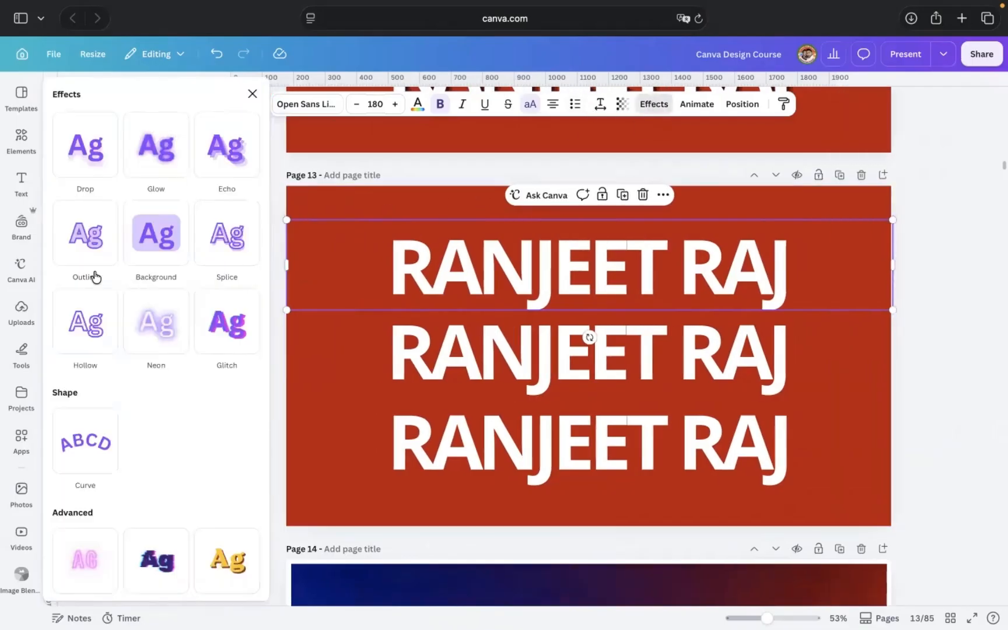
left_click(79, 247)
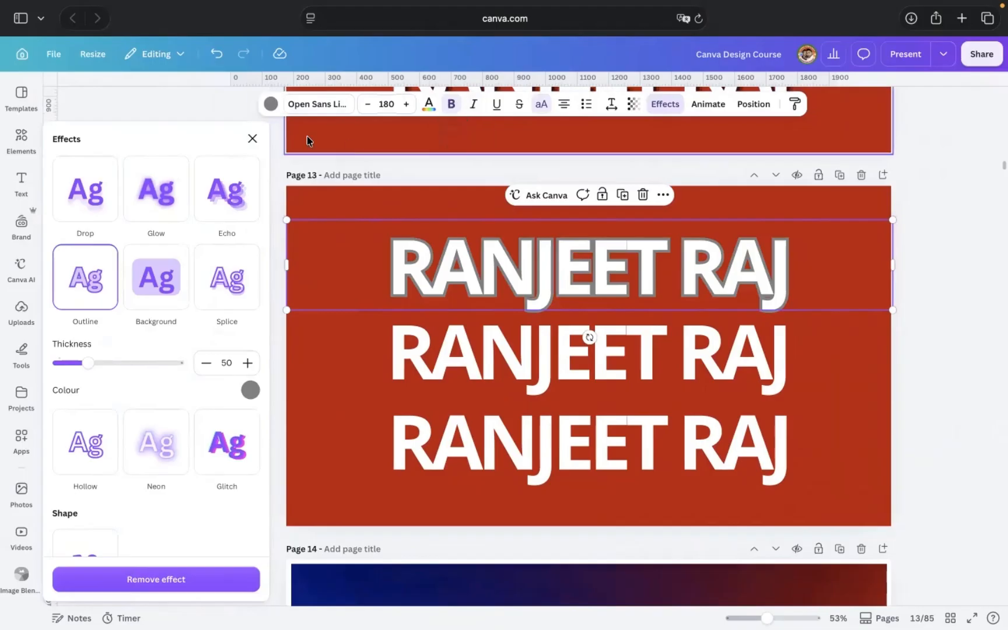
left_click(272, 105)
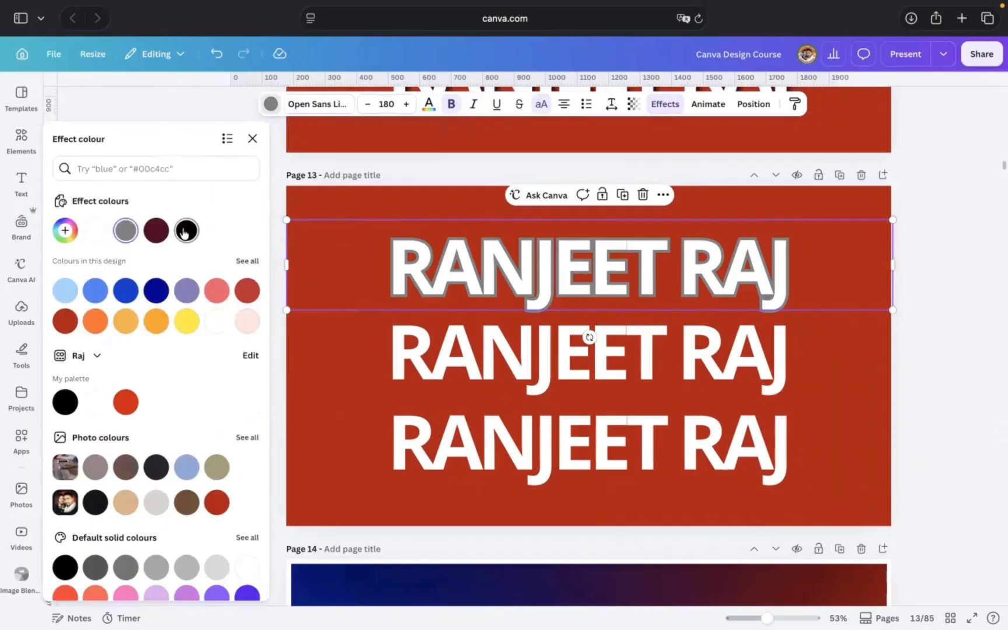
left_click(186, 231)
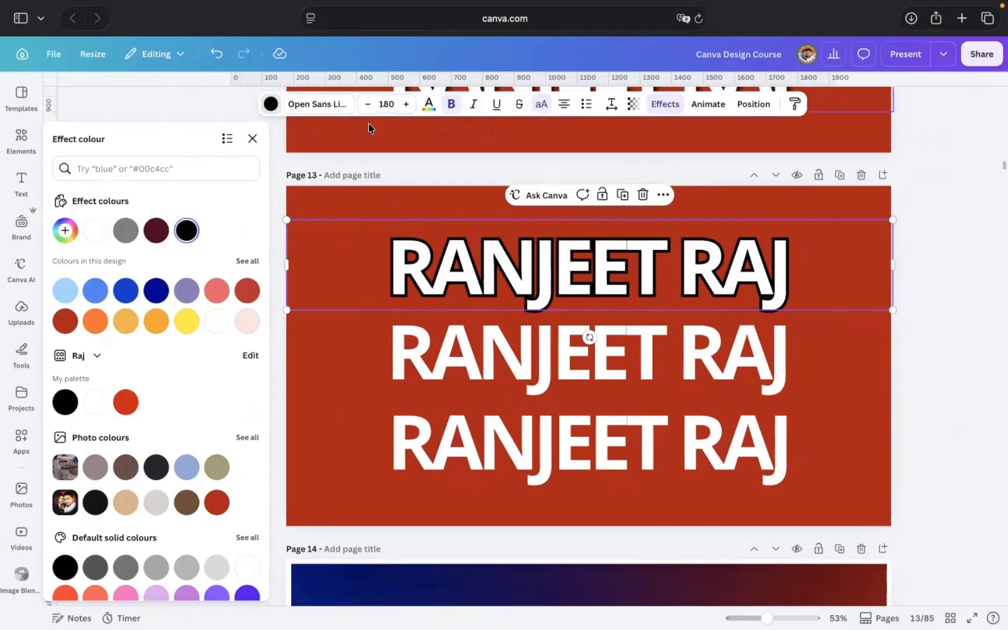
left_click(664, 105)
left_click_drag(120, 247, 83, 265)
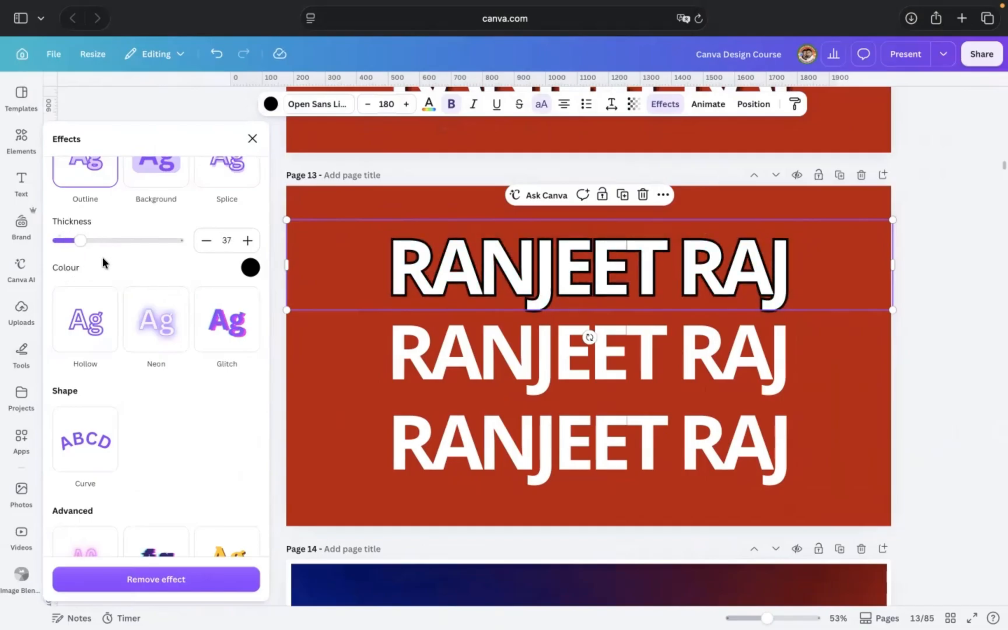
Step: Apply the Background effect to the second name text on page 13 with roundness 10 and spread 9
left_click(440, 337)
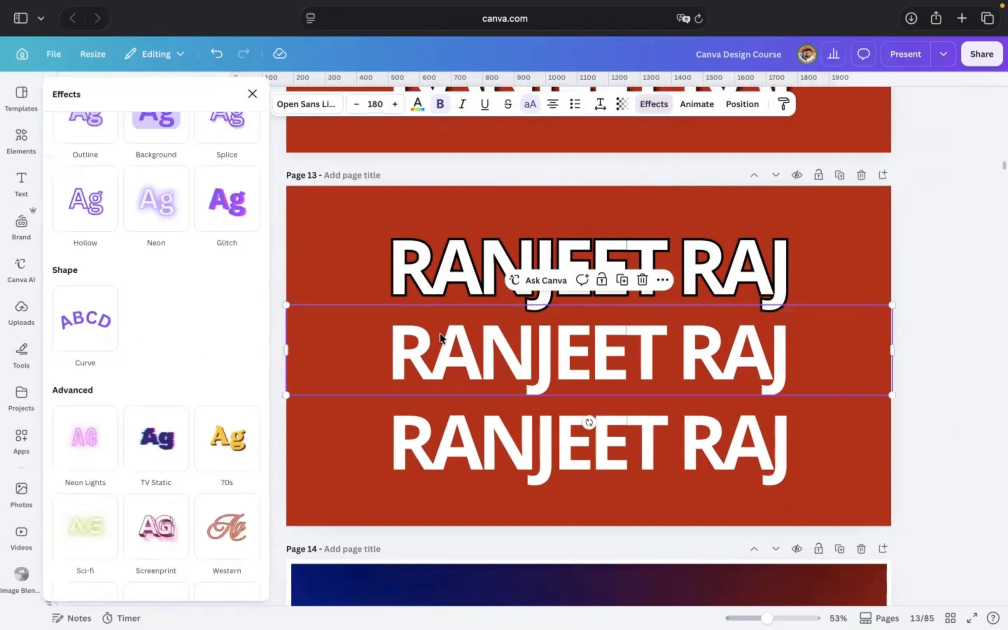
scroll(175, 242, "up", 3)
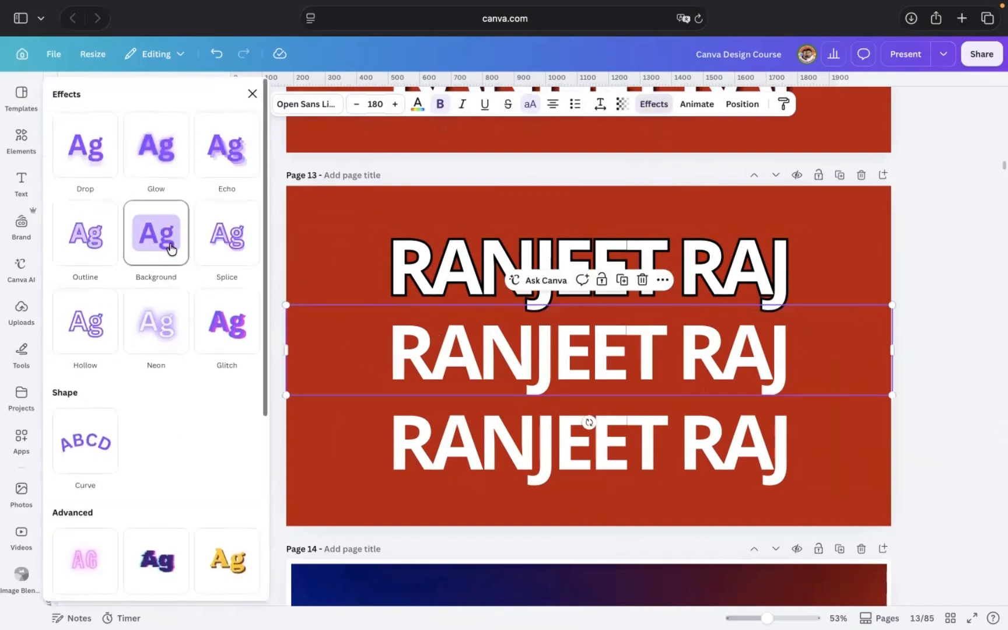
left_click(171, 249)
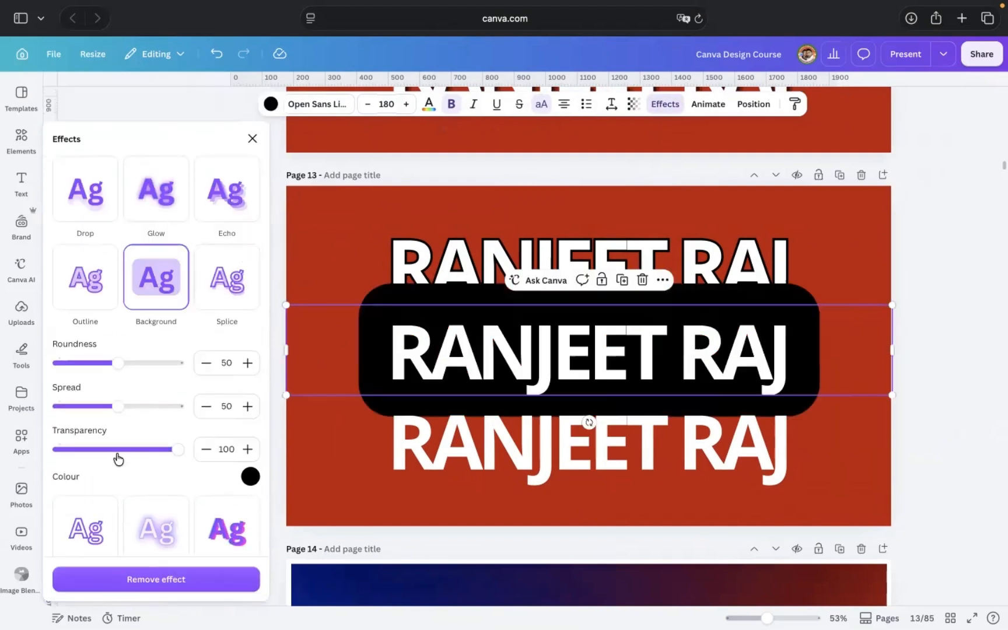
left_click_drag(117, 406, 59, 408)
left_click_drag(65, 411, 73, 407)
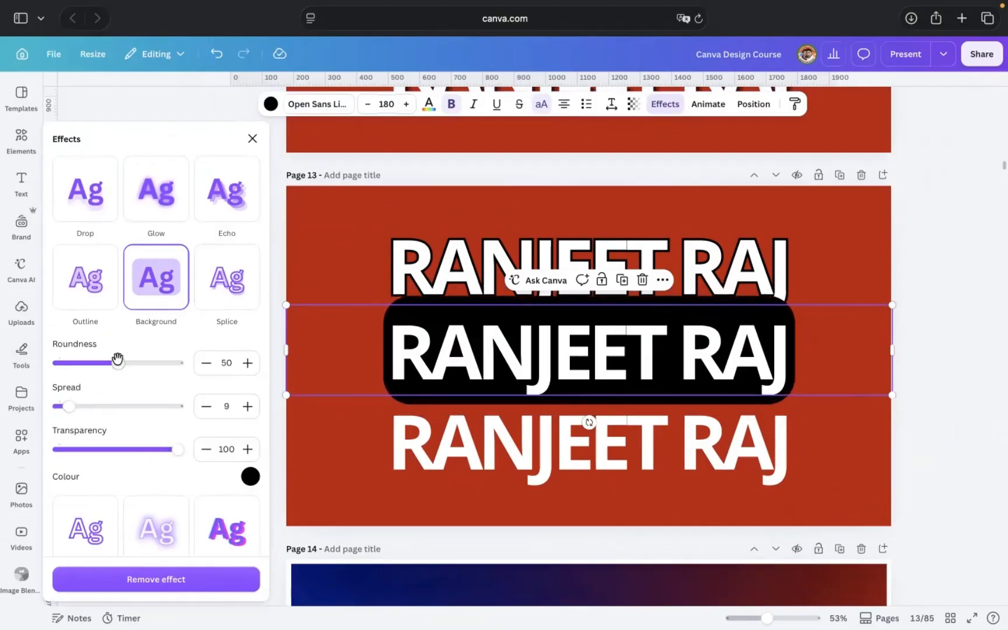
left_click_drag(119, 363, 74, 364)
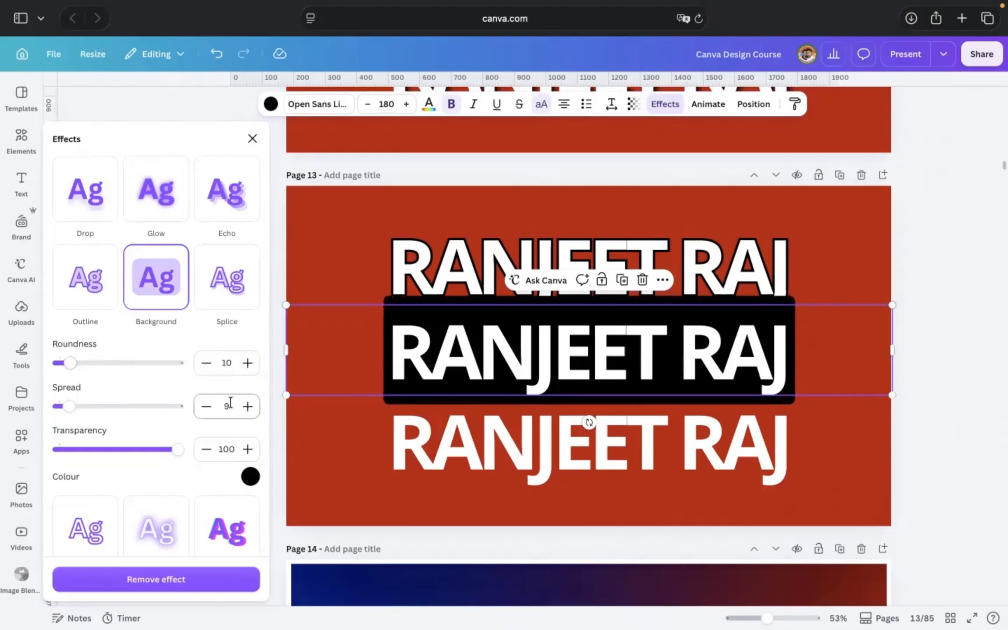
Step: Add spaces before and after the name in the second text to widen its black background at both ends
double_click(392, 364)
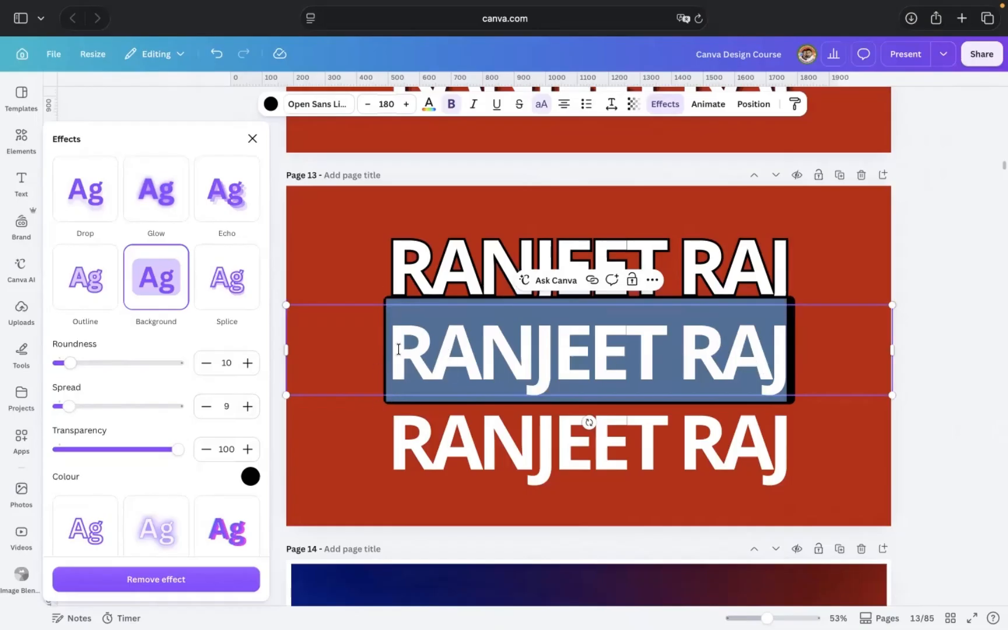
left_click(391, 349)
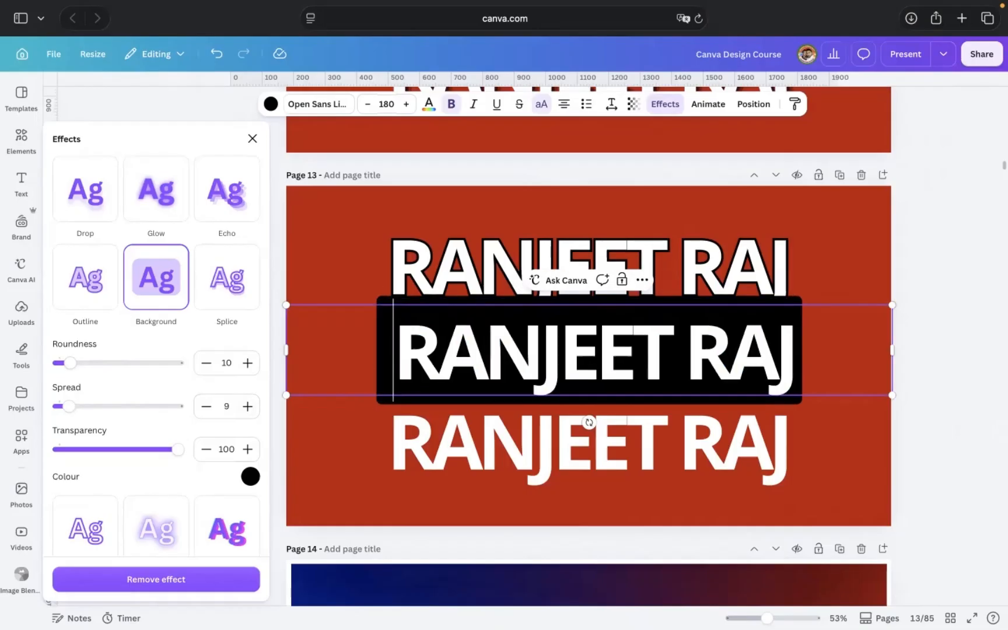
left_click(798, 343)
type(".")
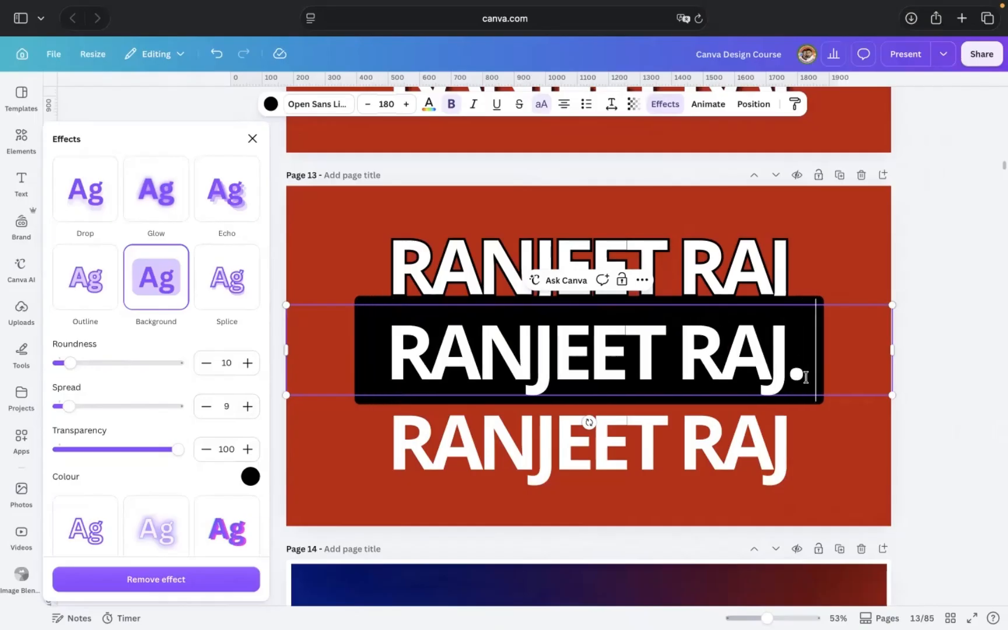
key("BackSpace")
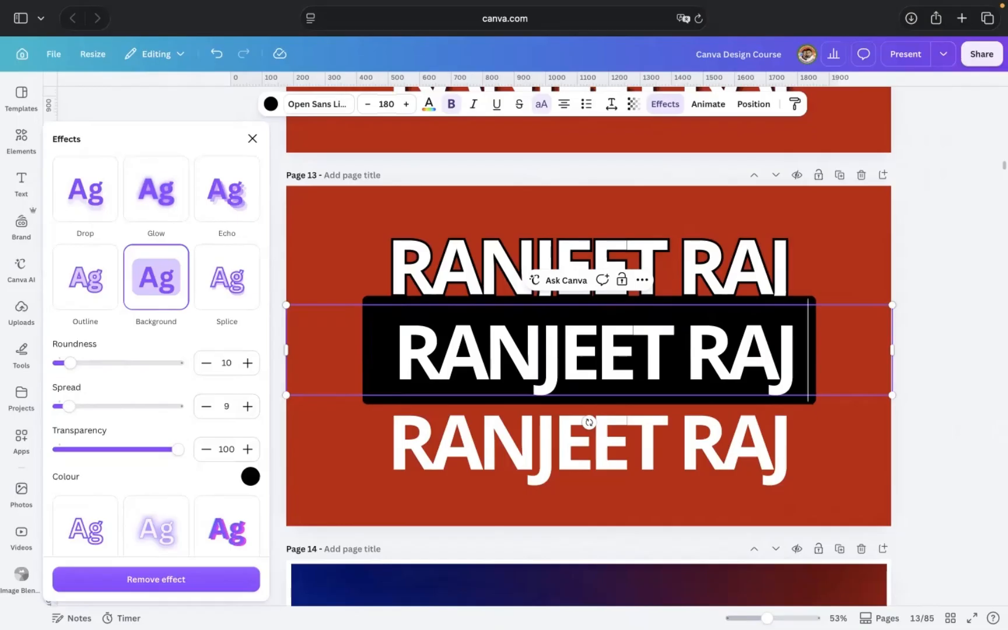
left_click(957, 476)
Step: Scale the second name text down to font size 135 and position it between the first and third lines
left_click(772, 349)
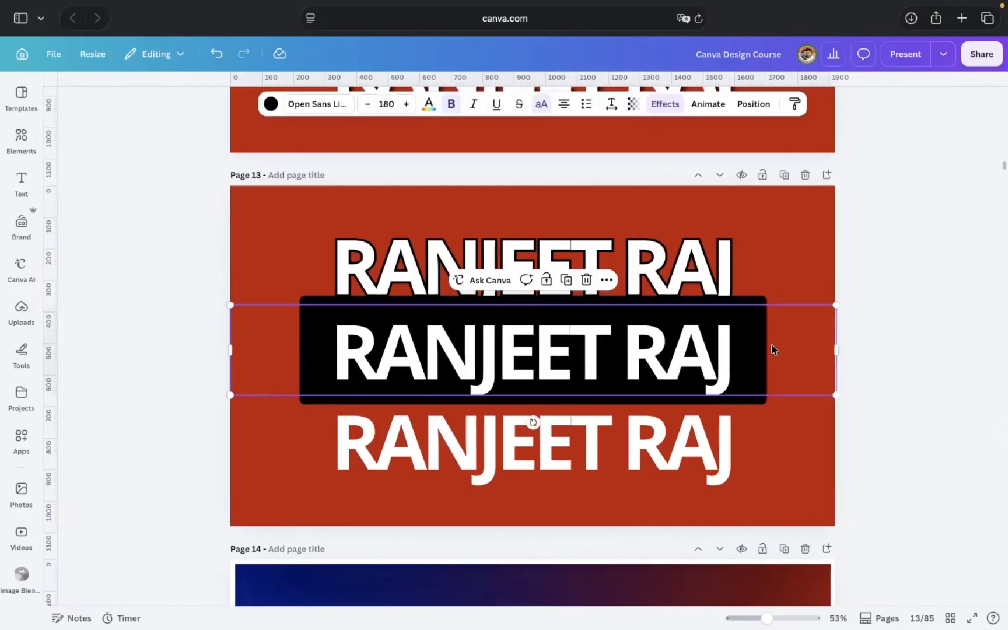
left_click_drag(837, 305, 835, 384)
left_click(900, 338)
left_click(700, 353)
left_click_drag(696, 353, 691, 343)
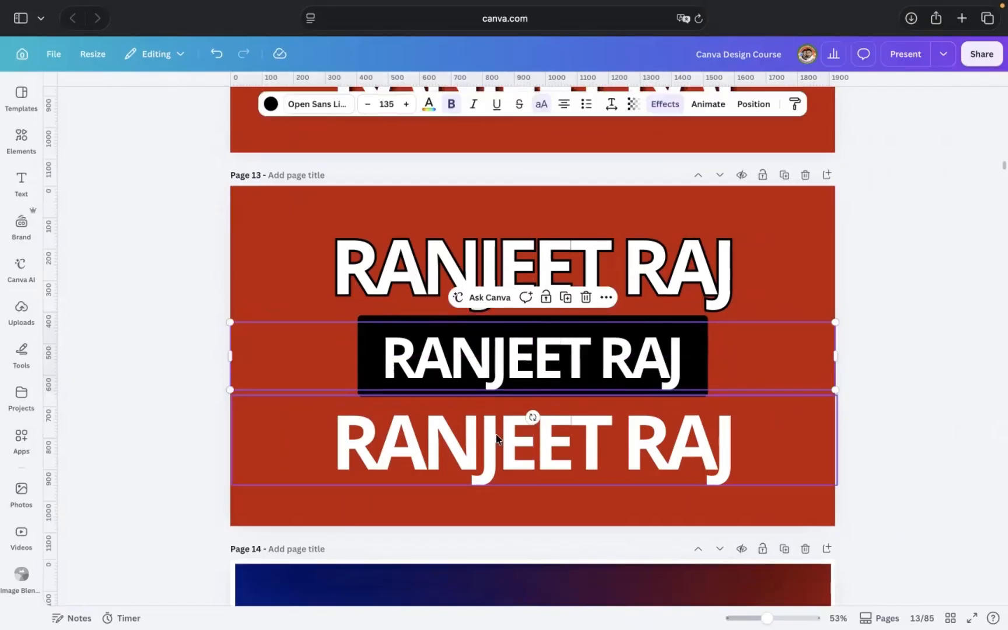
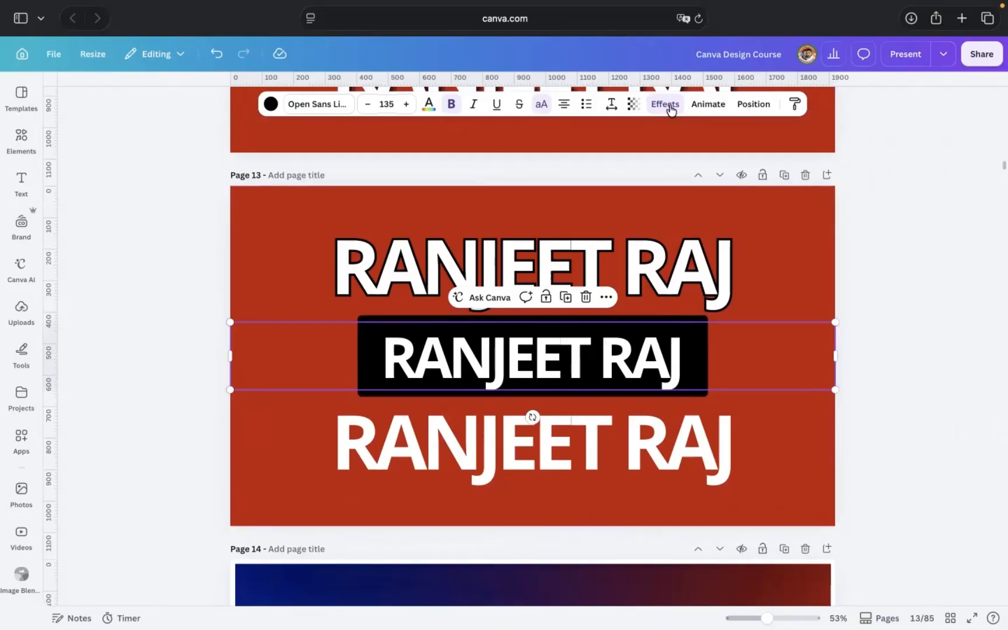
Step: Apply the Splice effect to the third name text on page 13 with a yellow effect colour
left_click(588, 441)
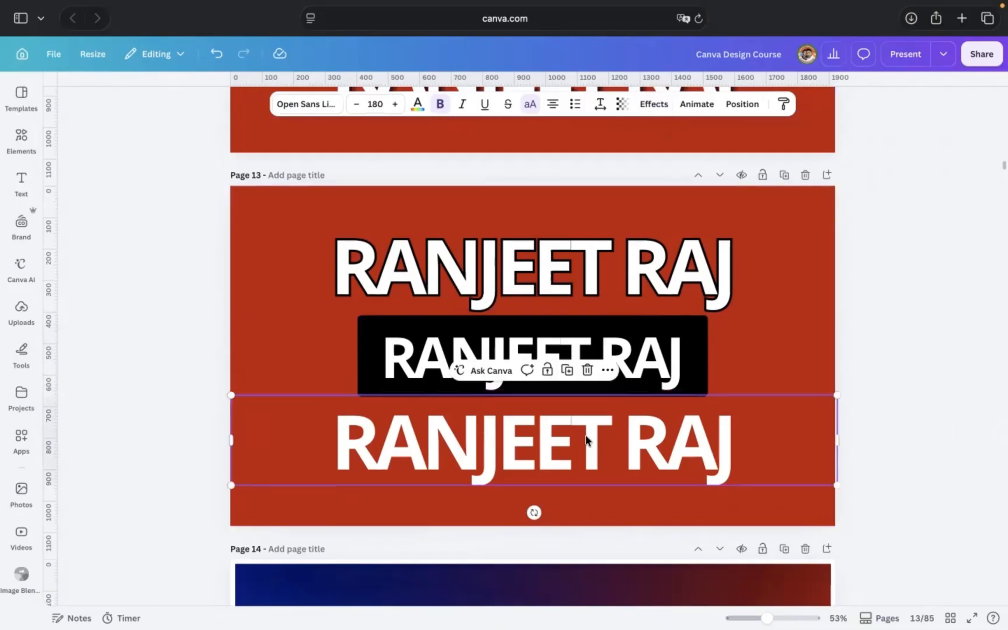
left_click(654, 104)
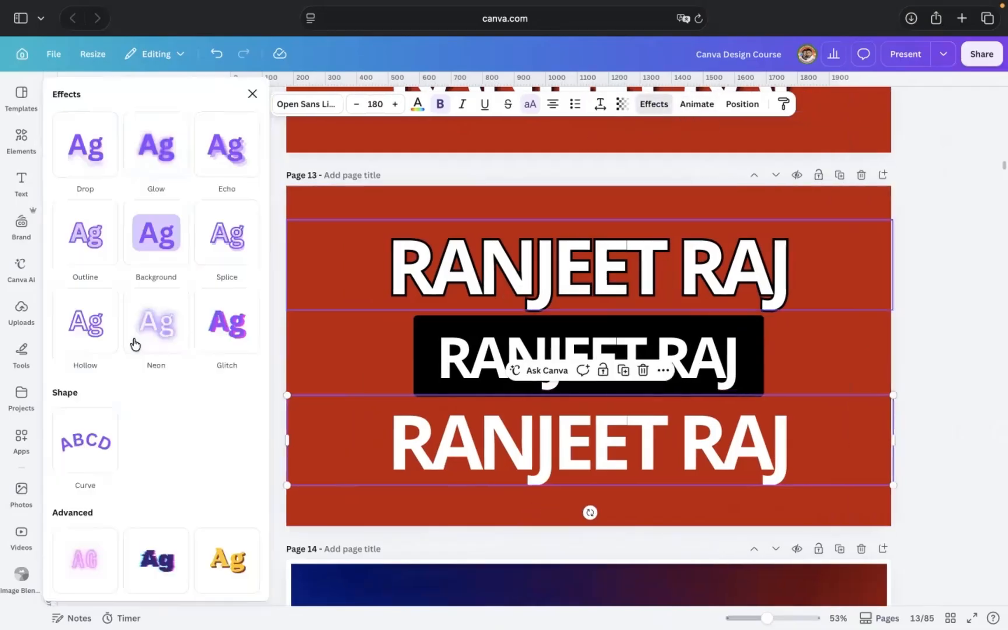
left_click(244, 248)
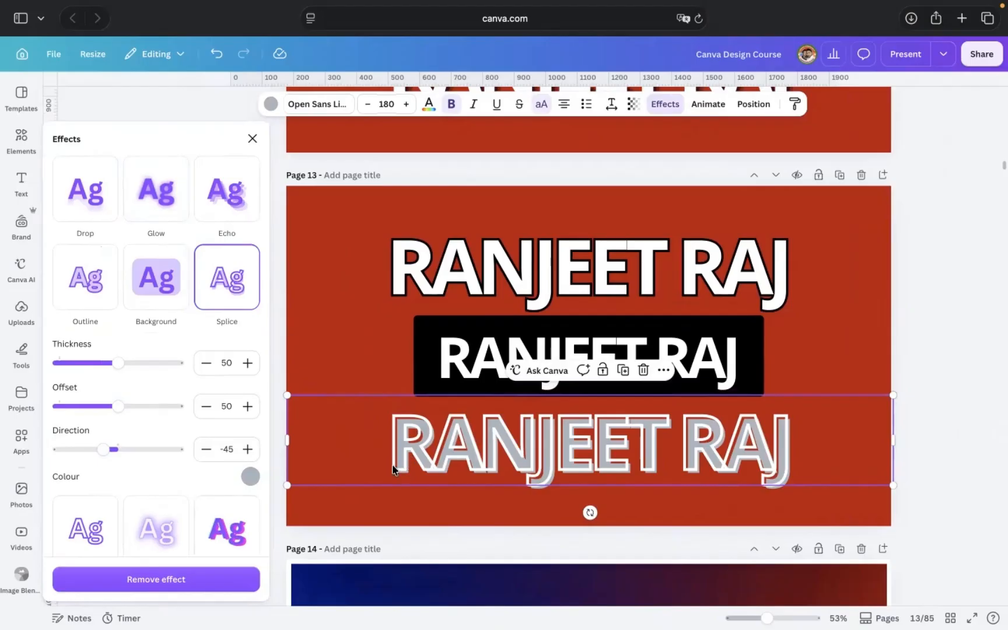
left_click(271, 107)
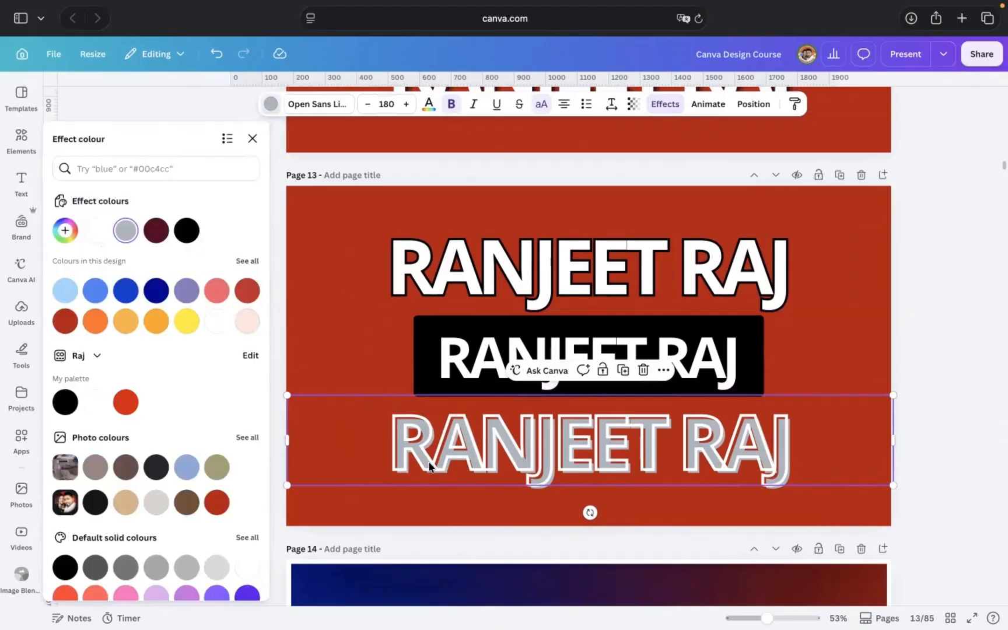
left_click(187, 322)
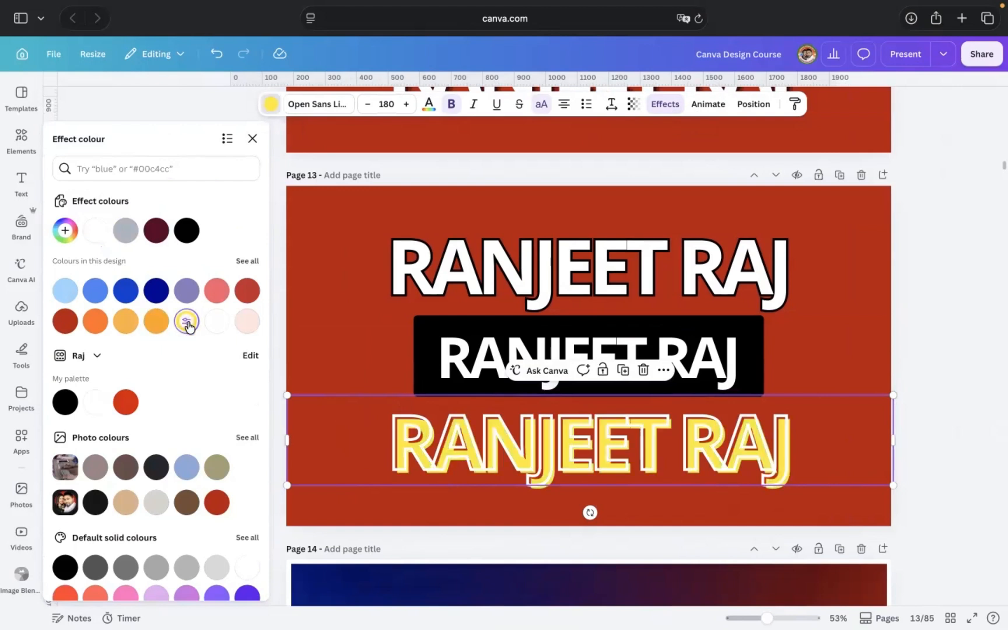
Step: Try dark grey as the Splice effect colour of the third name text
left_click(655, 102)
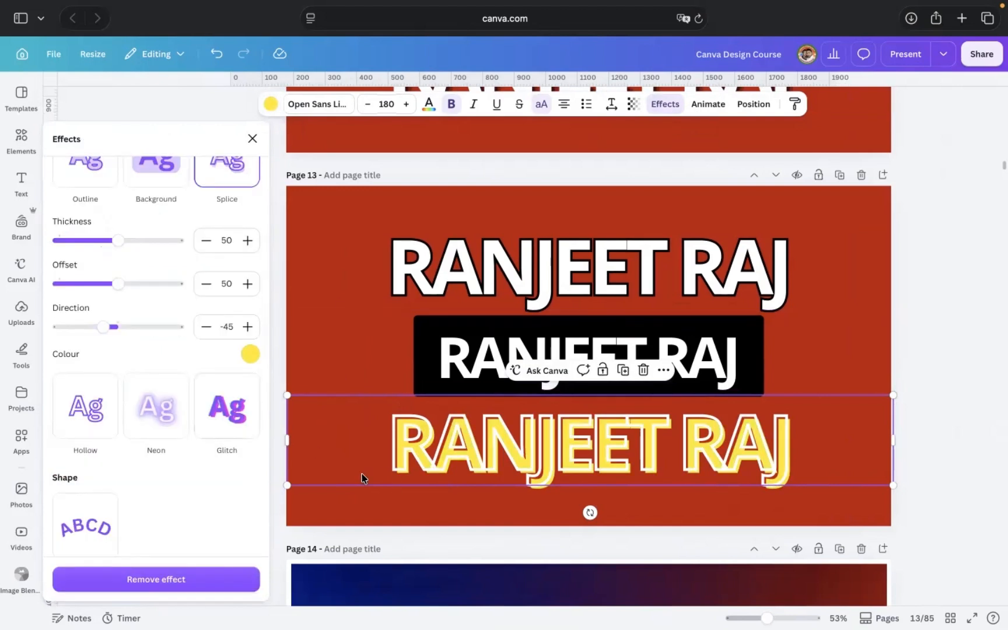
scroll(361, 479, "up", 2)
scroll(225, 316, "up", 2)
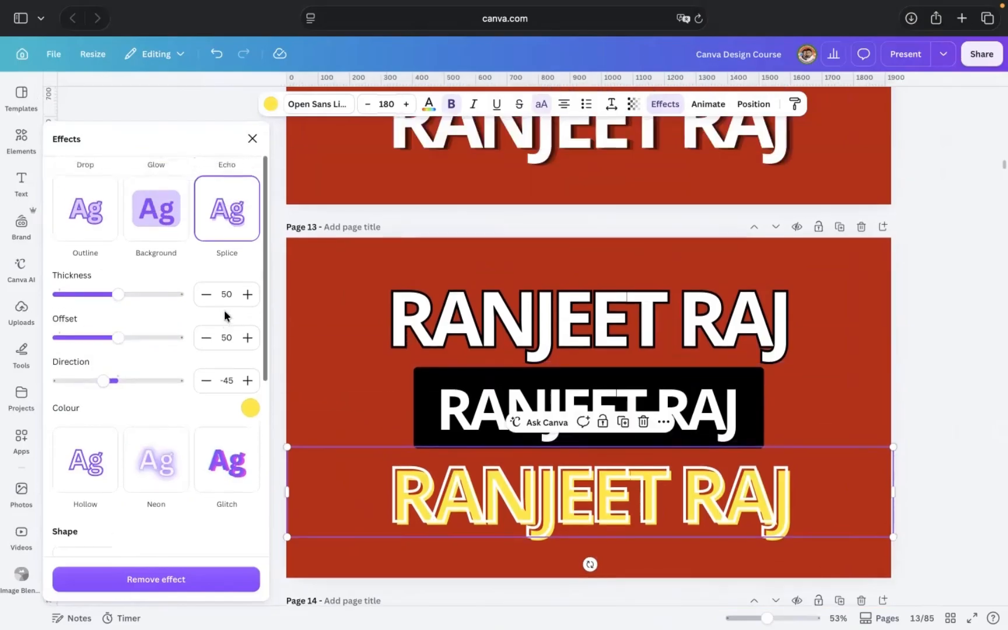
scroll(360, 490, "down", 2)
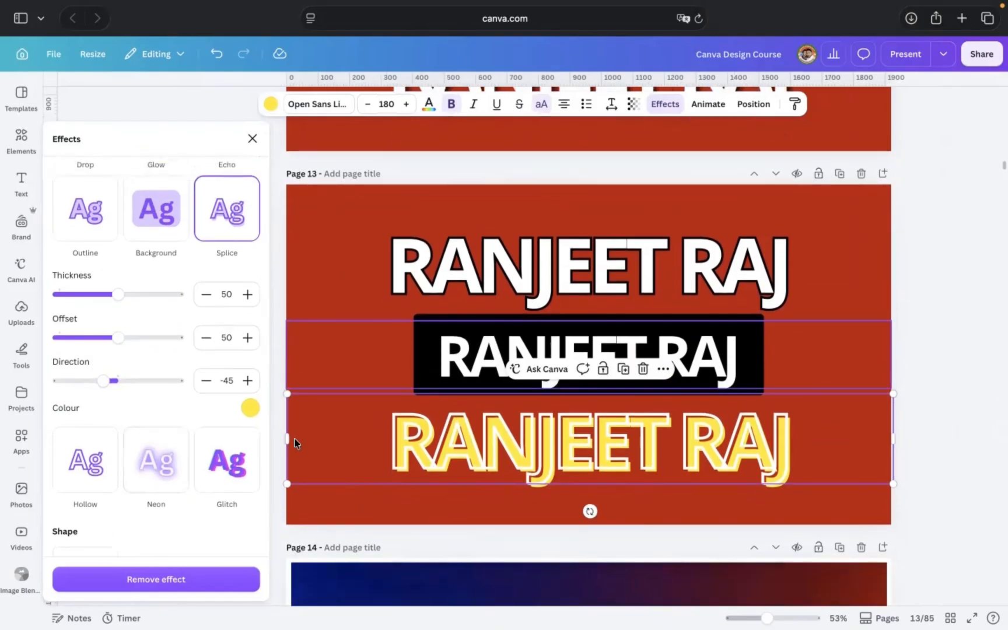
scroll(181, 467, "up", 1)
double_click(404, 442)
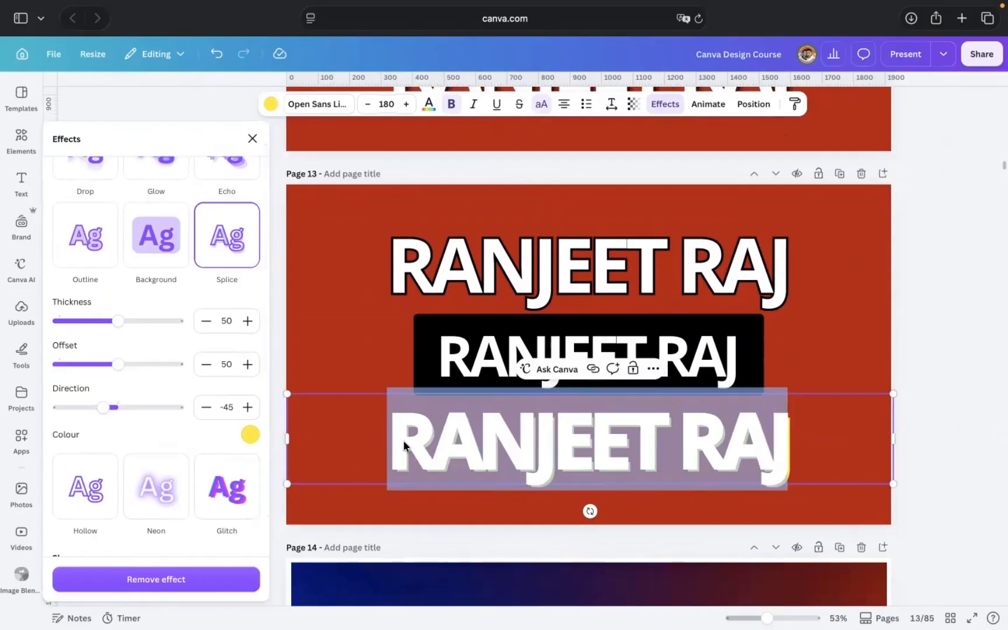
left_click(251, 434)
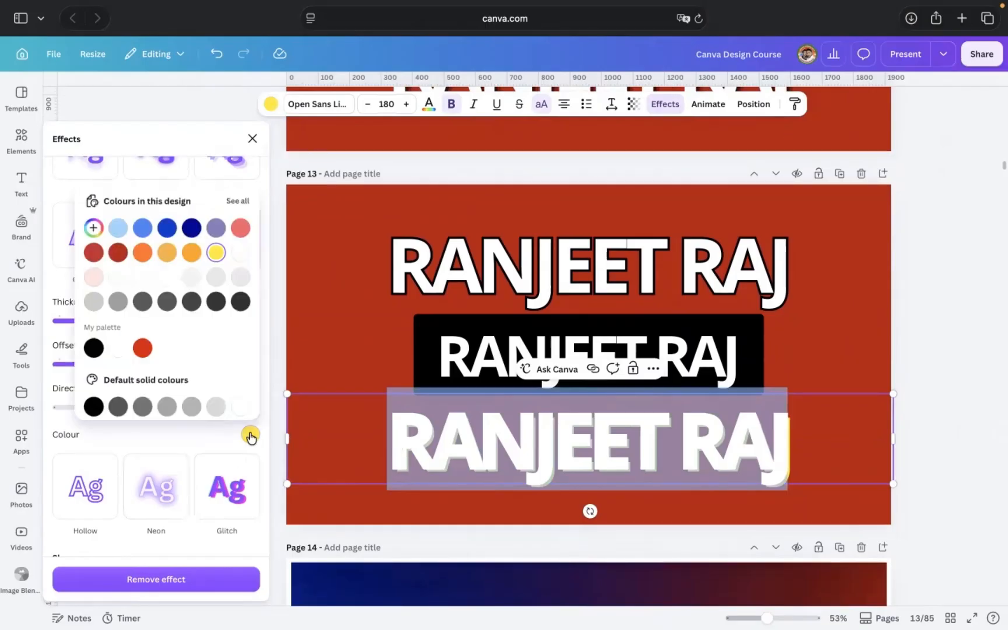
left_click(239, 302)
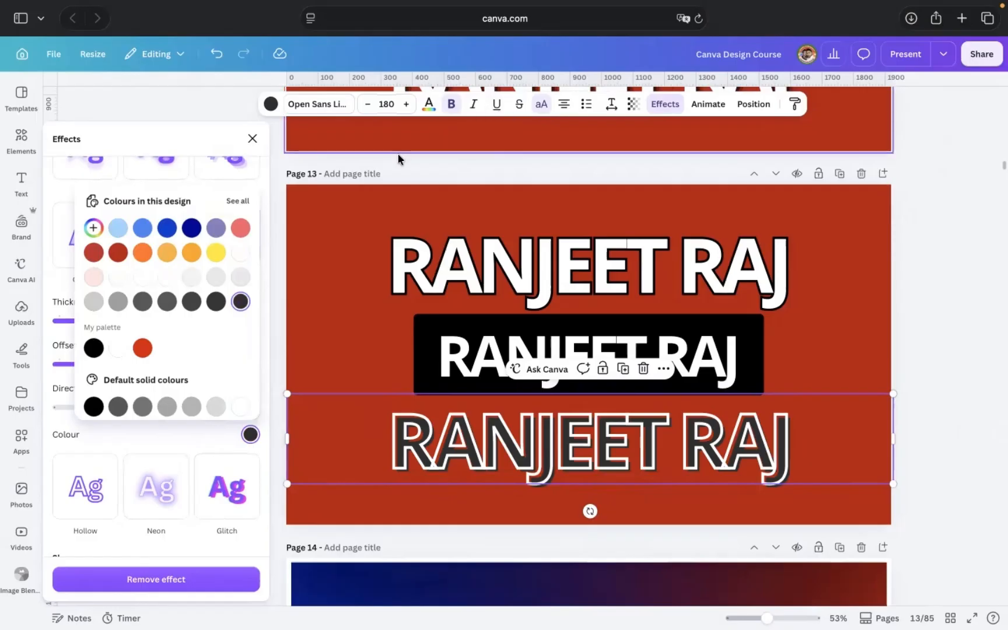
Step: Set the third name's Splice effect colour to yellow and its text colour to black
left_click(270, 104)
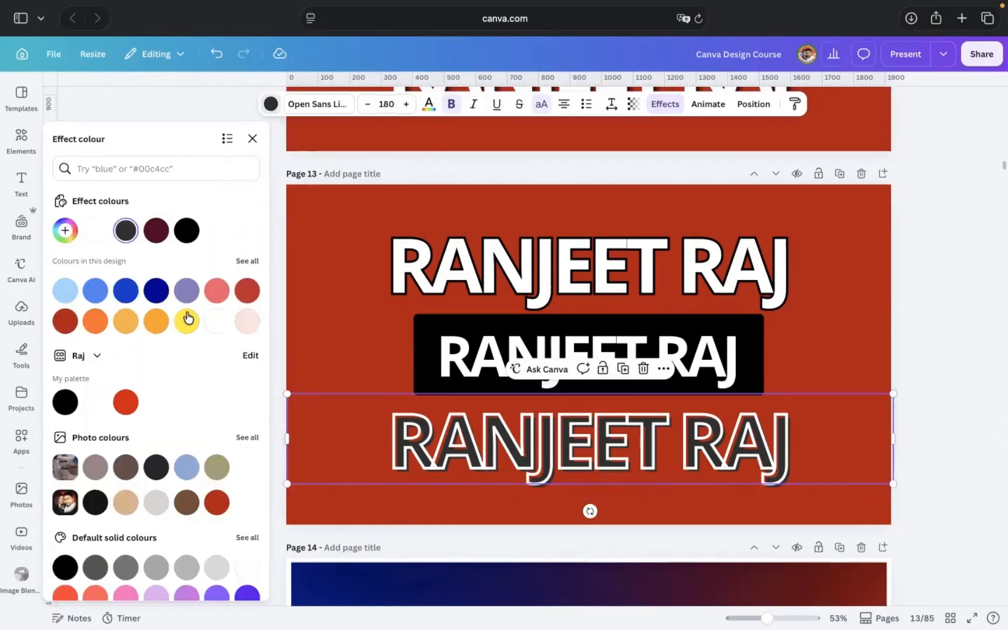
left_click(186, 320)
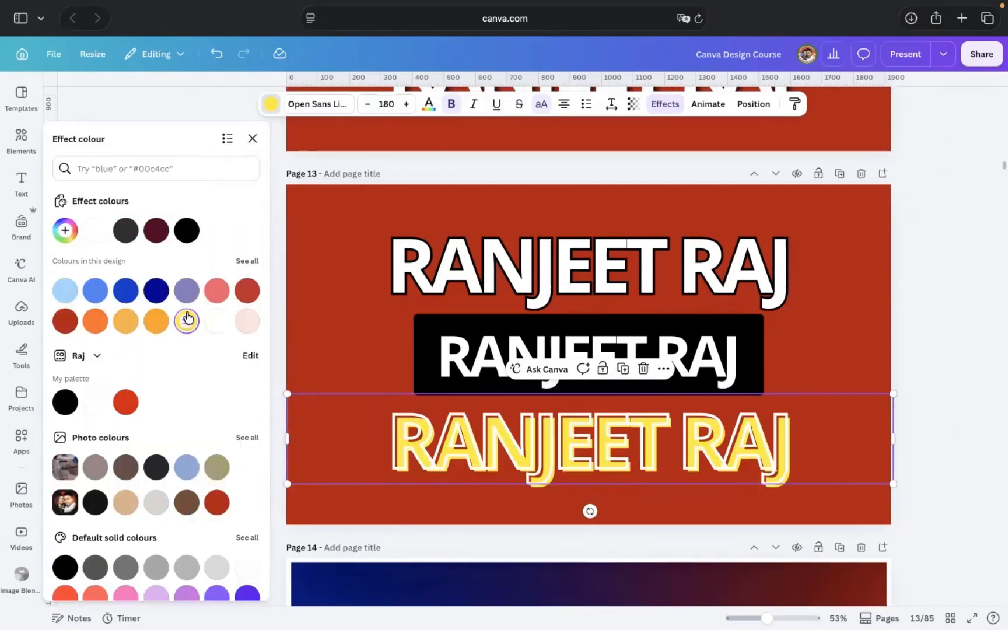
left_click(428, 111)
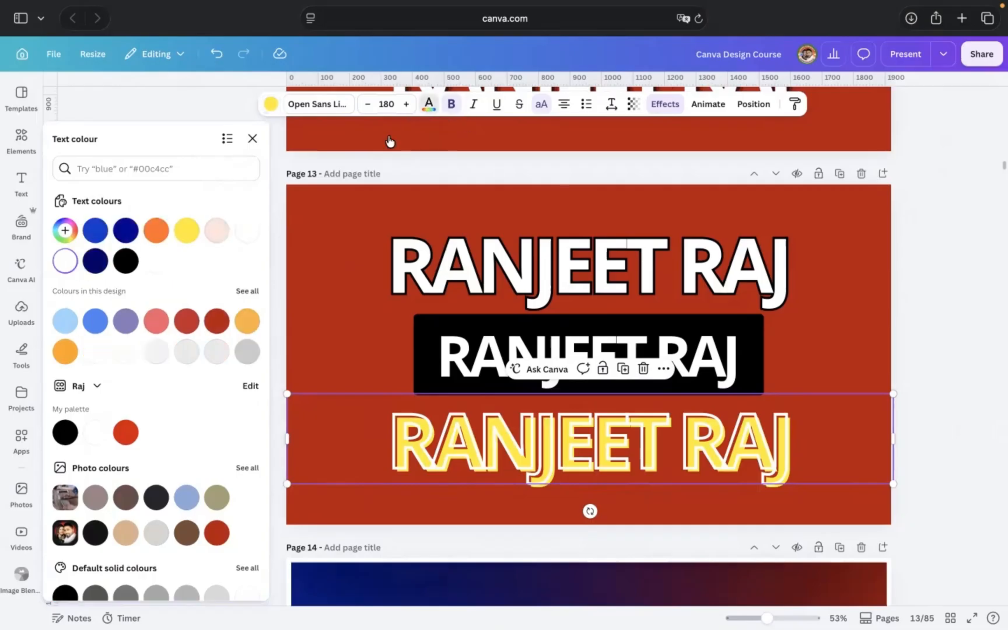
left_click(127, 262)
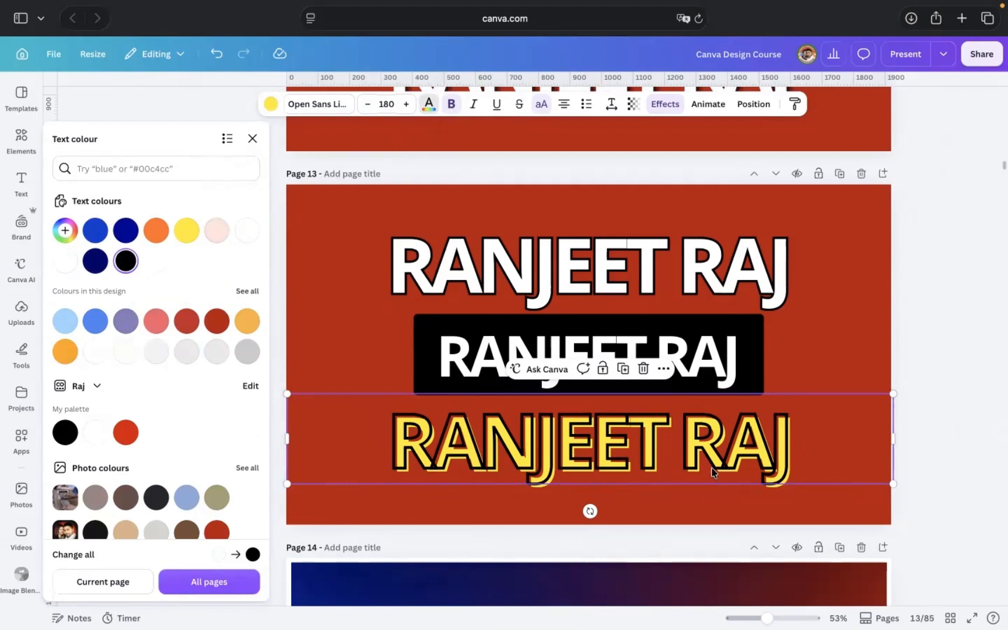
Step: Duplicate page 13, remove the first name's effect on the copy, and copy that plain style to the other two texts
scroll(893, 409, "down", 3)
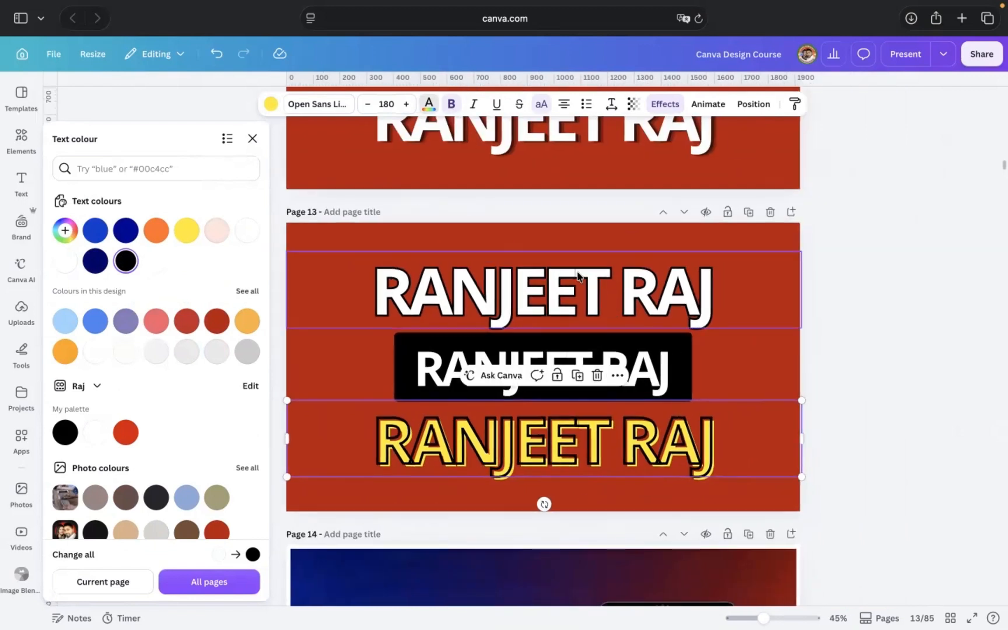
left_click(753, 213)
left_click(750, 280)
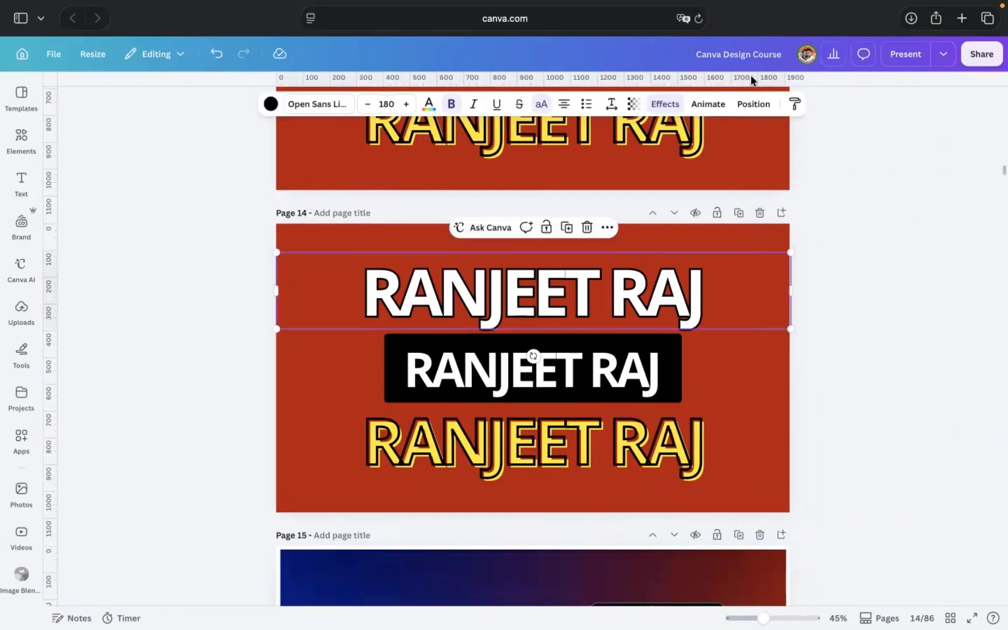
left_click(663, 107)
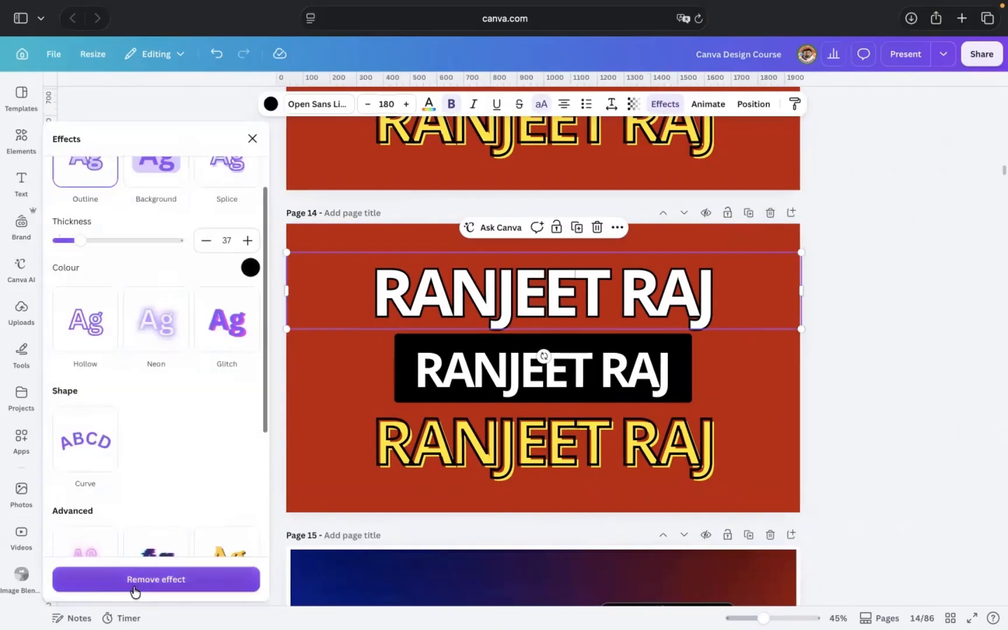
left_click(135, 591)
left_click(784, 104)
left_click_drag(862, 460, 657, 349)
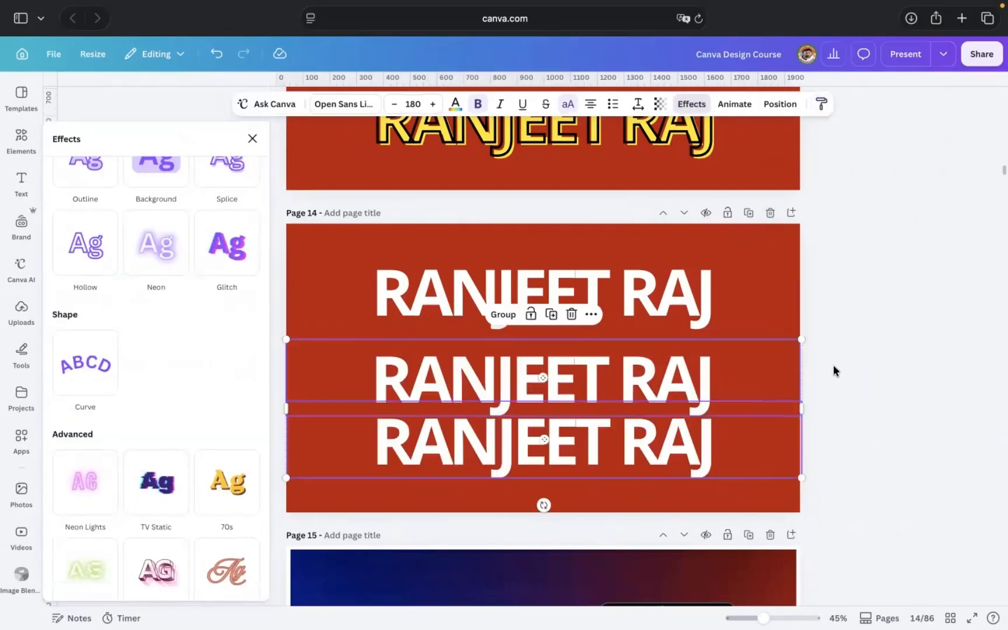
Step: Apply the Hollow effect to the first name text on page 14 with thickness 14
left_click(514, 286)
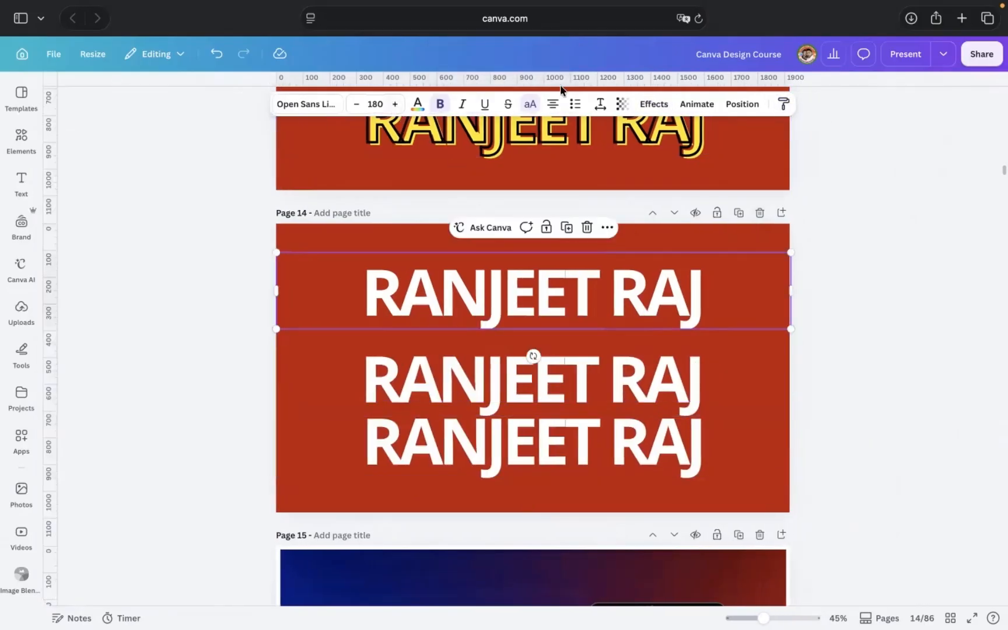
left_click(654, 103)
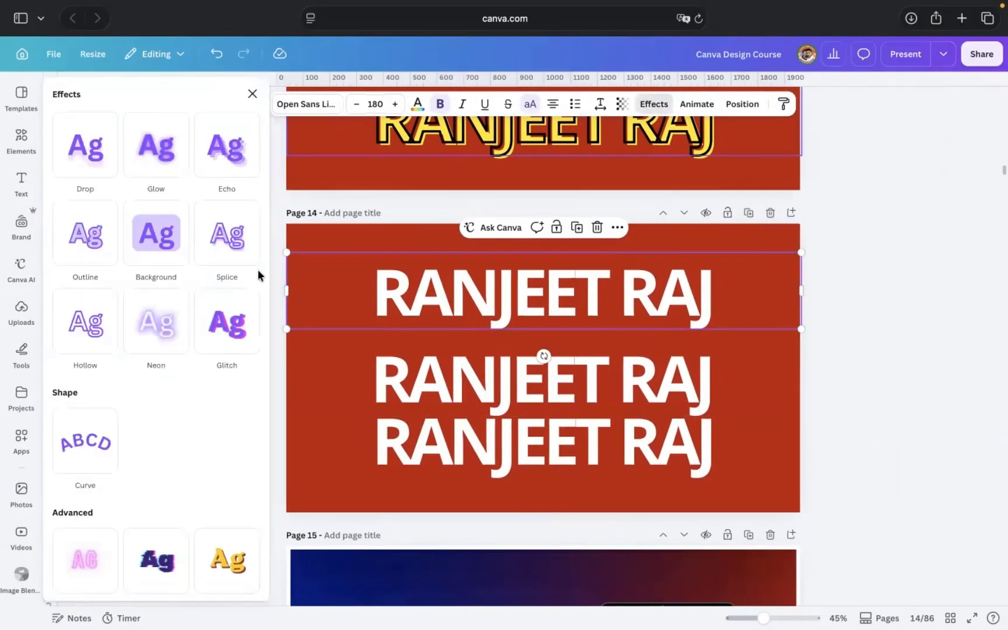
left_click(90, 331)
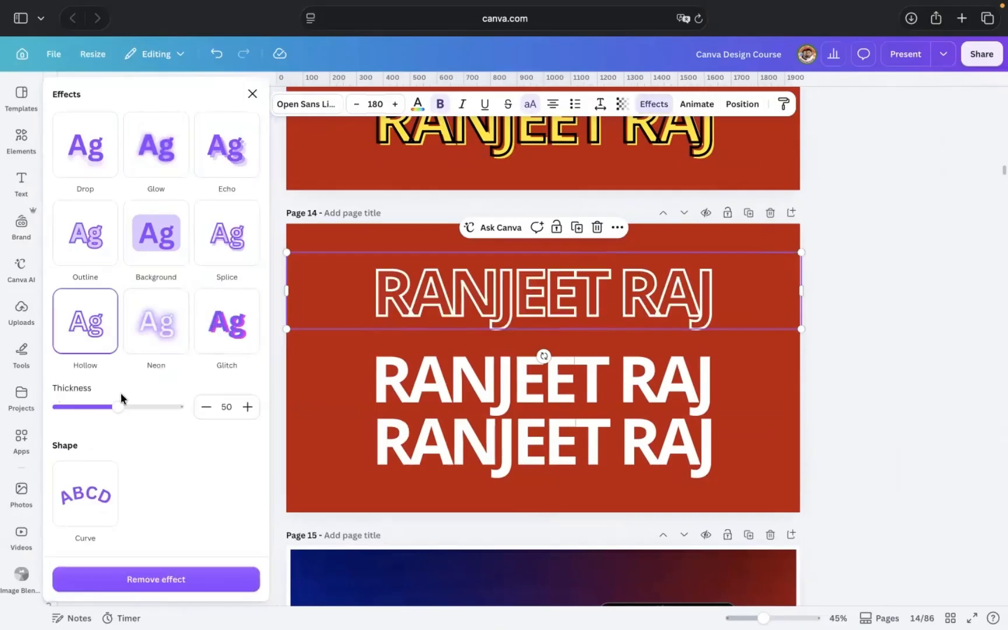
left_click_drag(115, 406, 204, 417)
left_click_drag(144, 409, 79, 405)
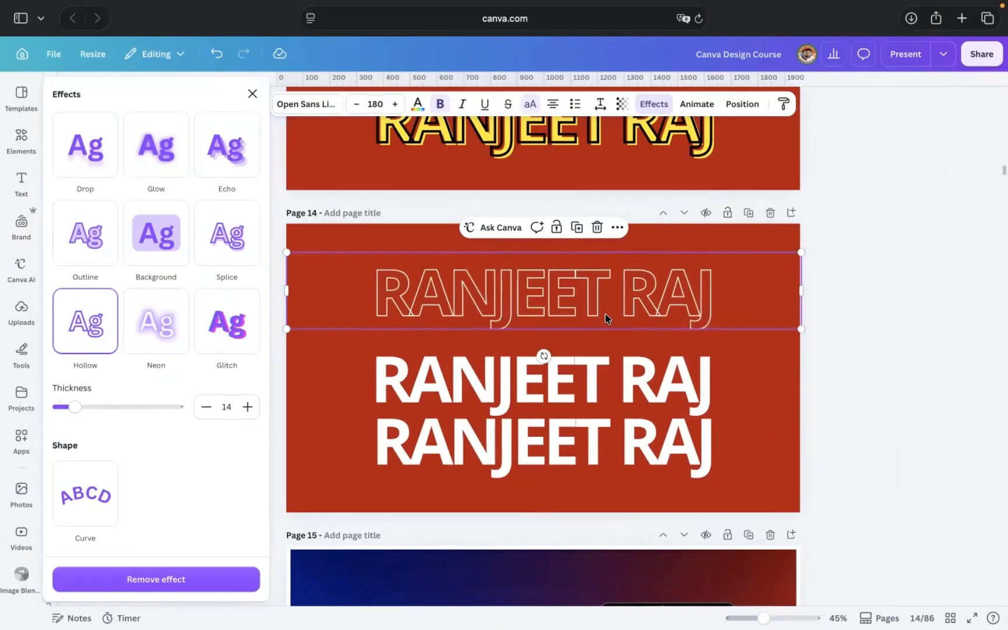
Step: Try a letter spacing of 51 on the first name text, and undo it
left_click(600, 104)
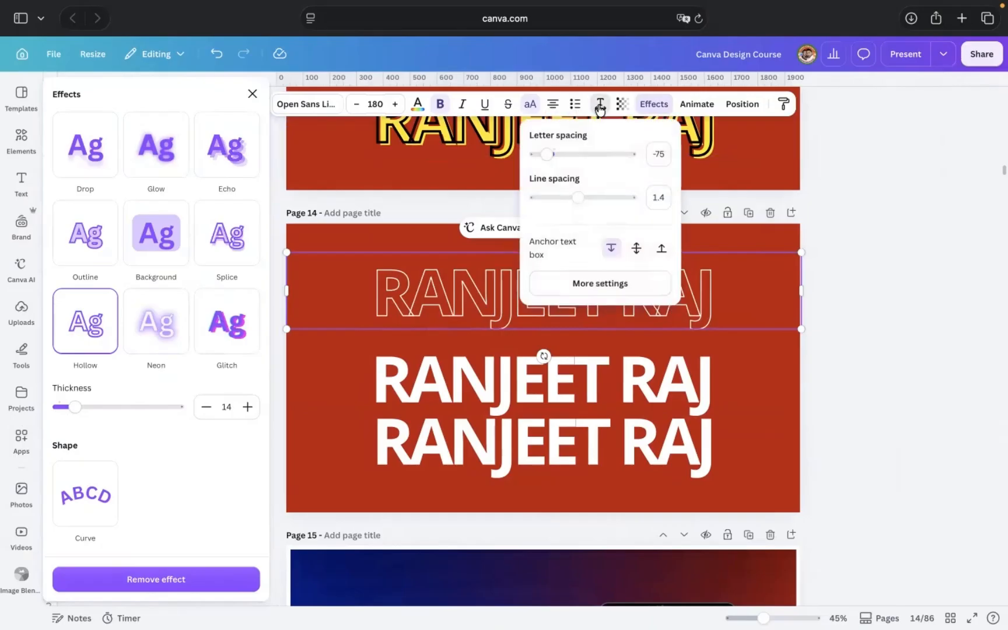
left_click_drag(550, 154, 561, 154)
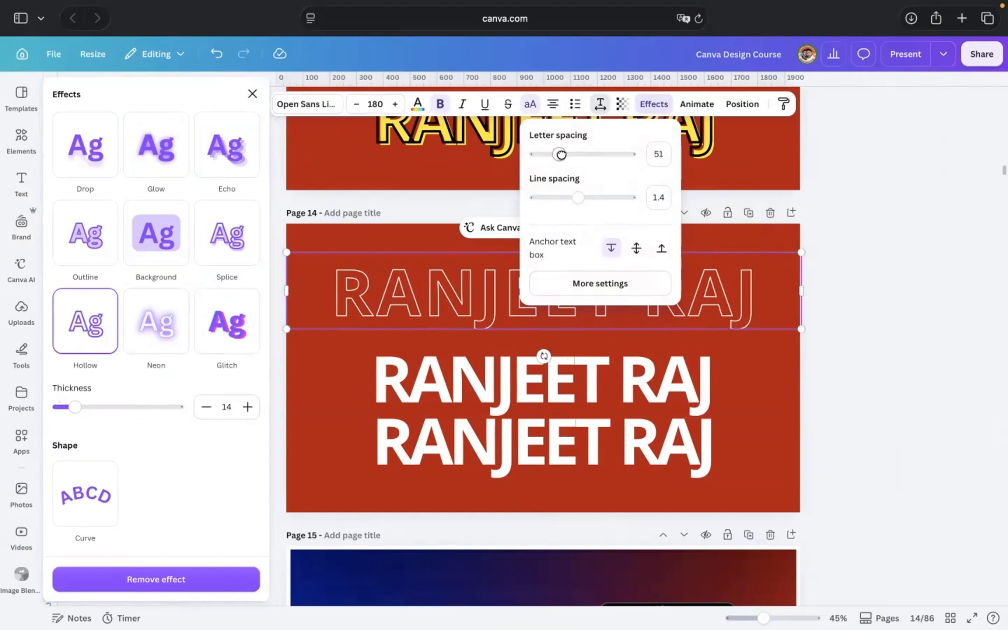
left_click(835, 268)
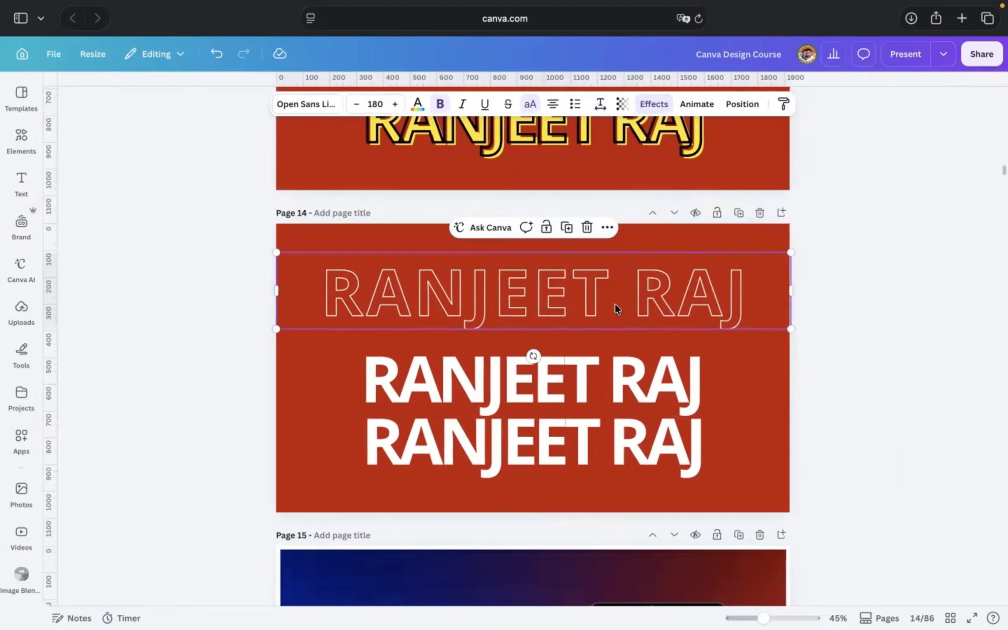
double_click(615, 308)
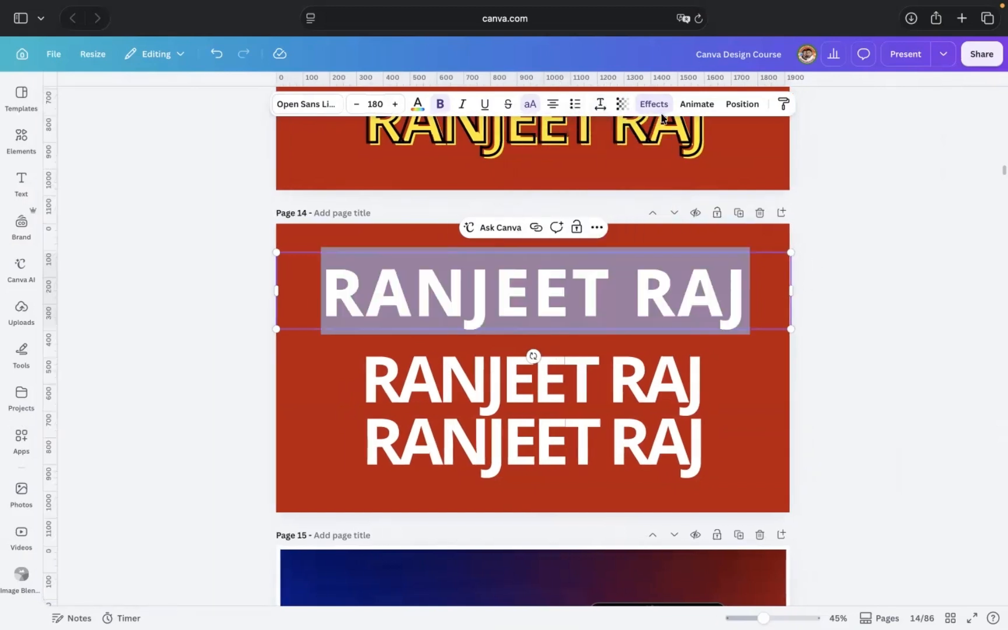
left_click(219, 54)
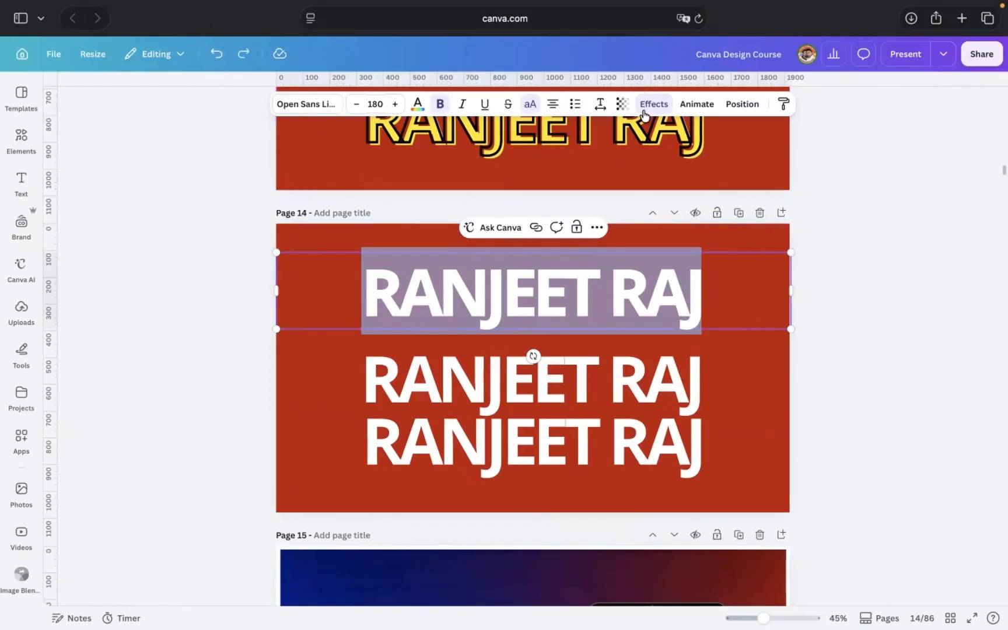
Step: Set the Hollow thickness of the first name text to 53
left_click(652, 104)
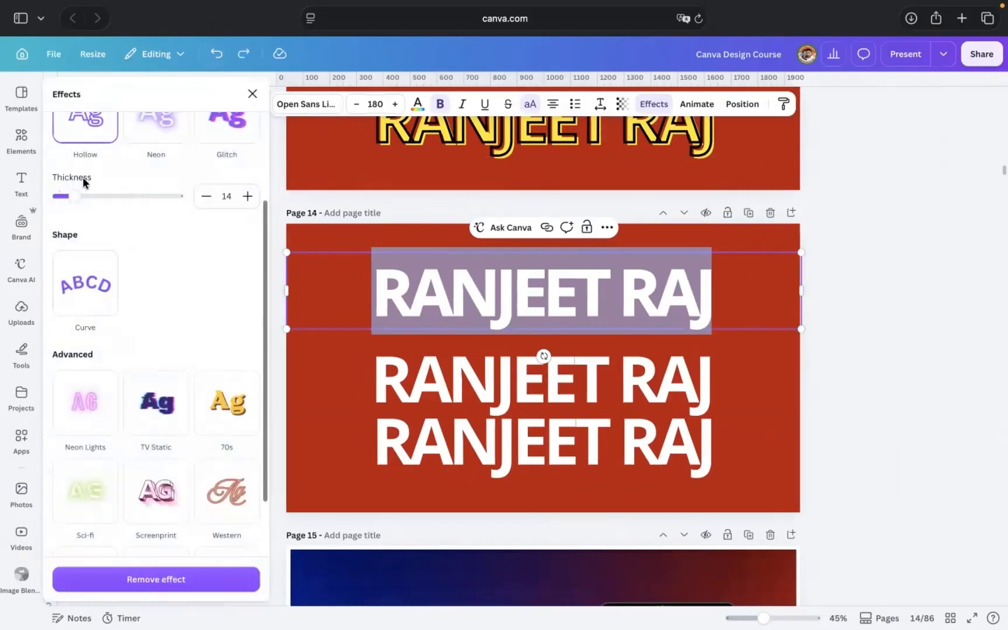
left_click_drag(73, 197, 122, 211)
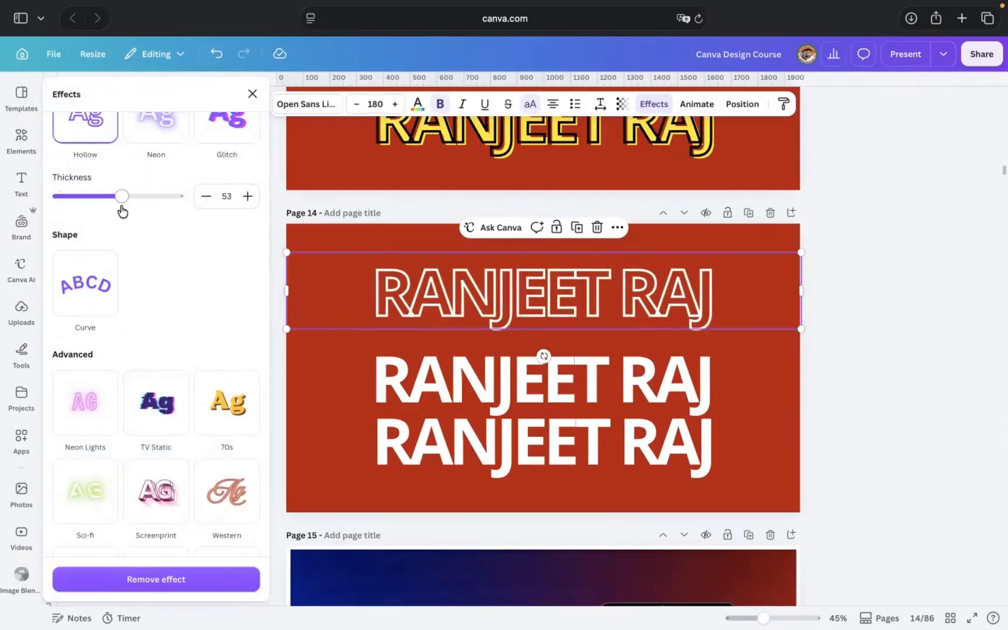
Step: Apply the Neon effect to the second name text on page 14 with intensity 100
left_click(491, 376)
left_click(493, 379)
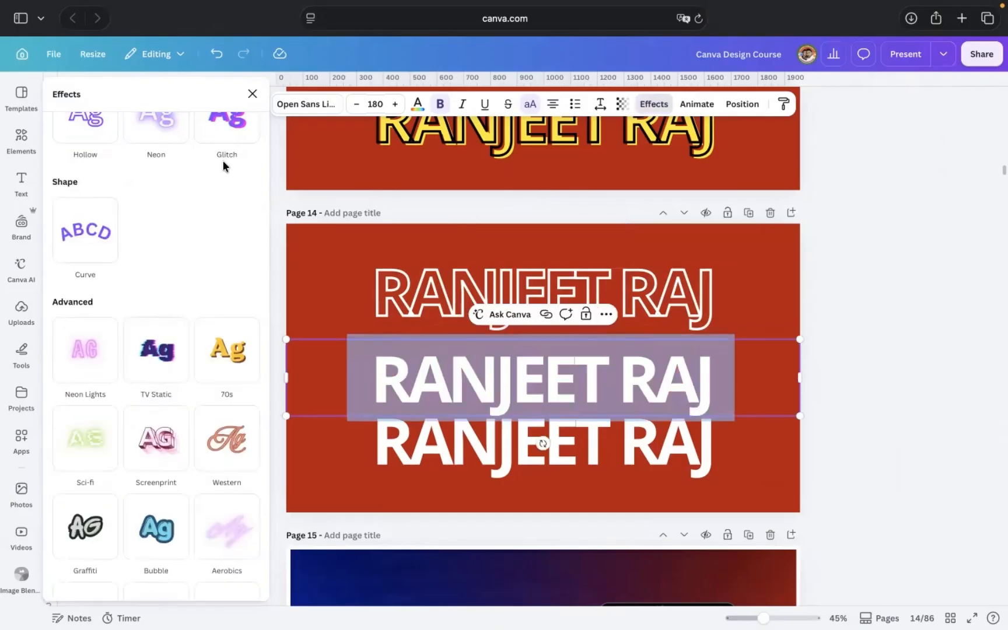
left_click(159, 122)
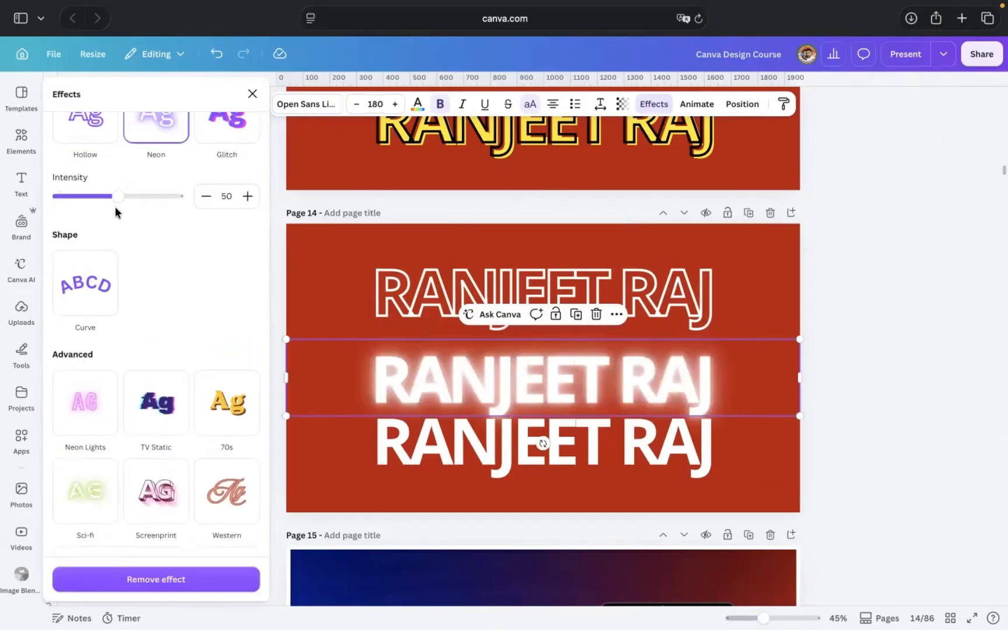
left_click_drag(116, 196, 279, 169)
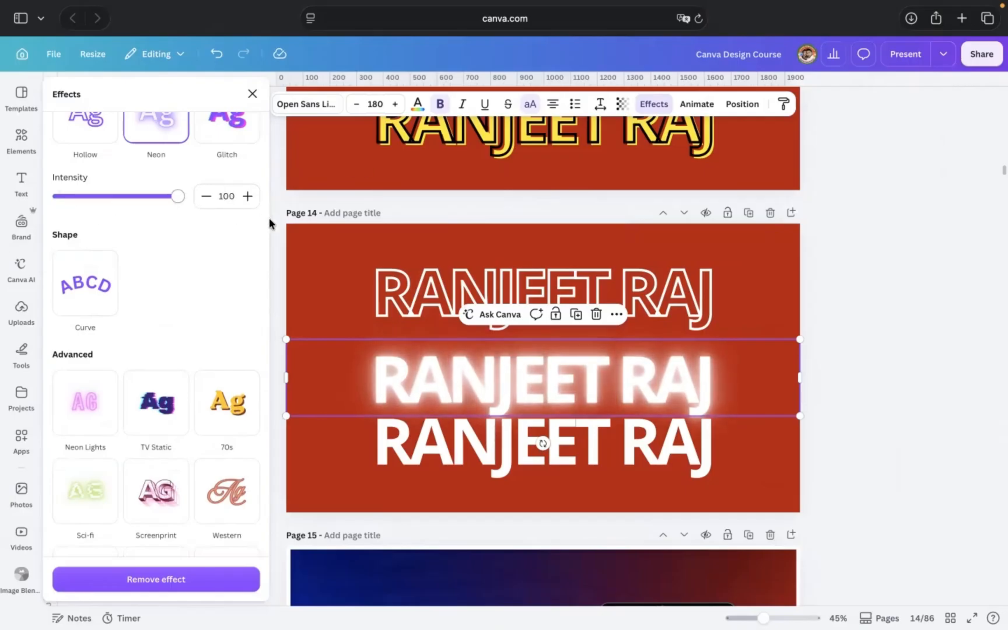
left_click_drag(196, 233, 298, 236)
Step: Move the second name text slightly upward and set its text colour to yellow
mouse_move(446, 407)
left_mouse_down()
mouse_move(446, 382)
mouse_move(448, 397)
left_mouse_up()
left_click(417, 105)
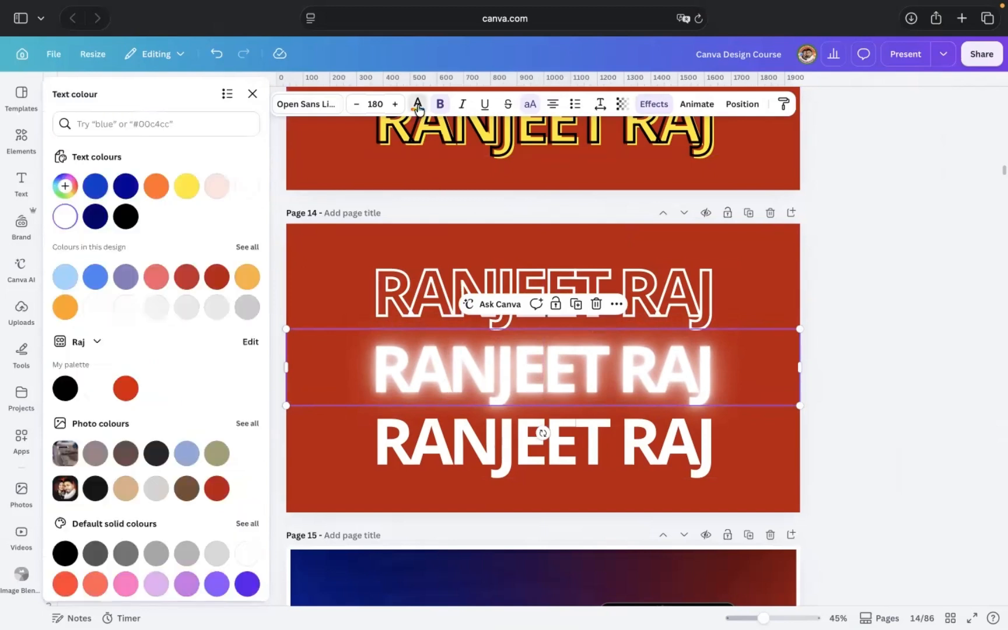
left_click(188, 186)
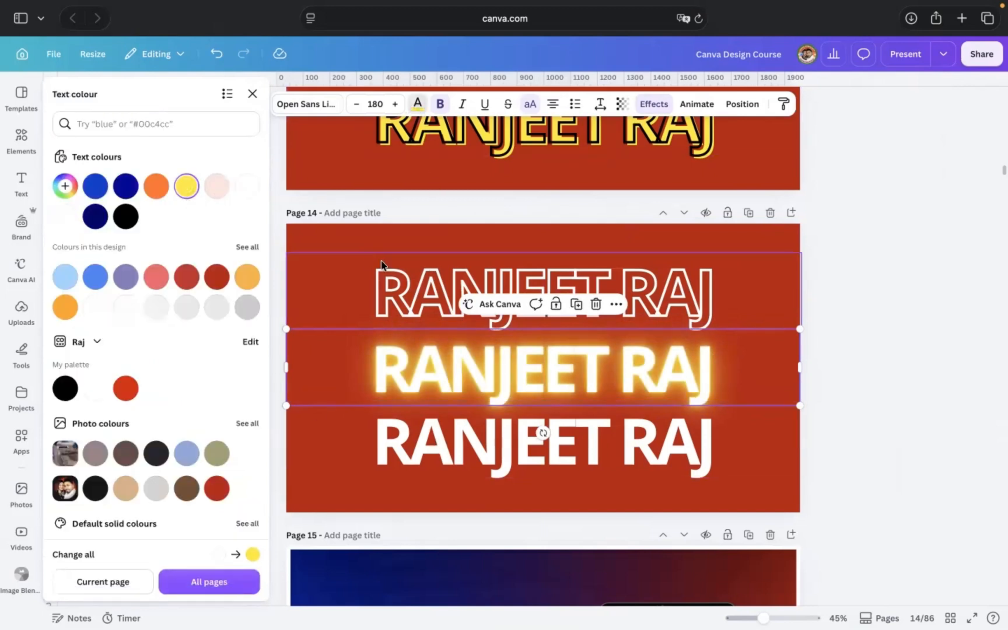
Step: Try two blue text colours on the neon name text, and return it to yellow
left_click(104, 283)
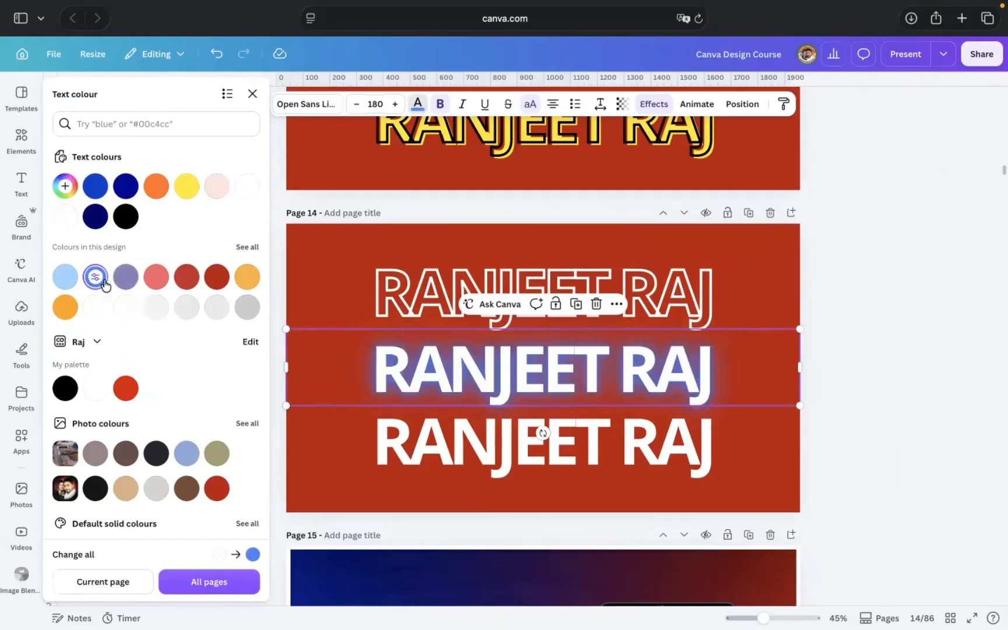
left_click(65, 276)
left_click(185, 190)
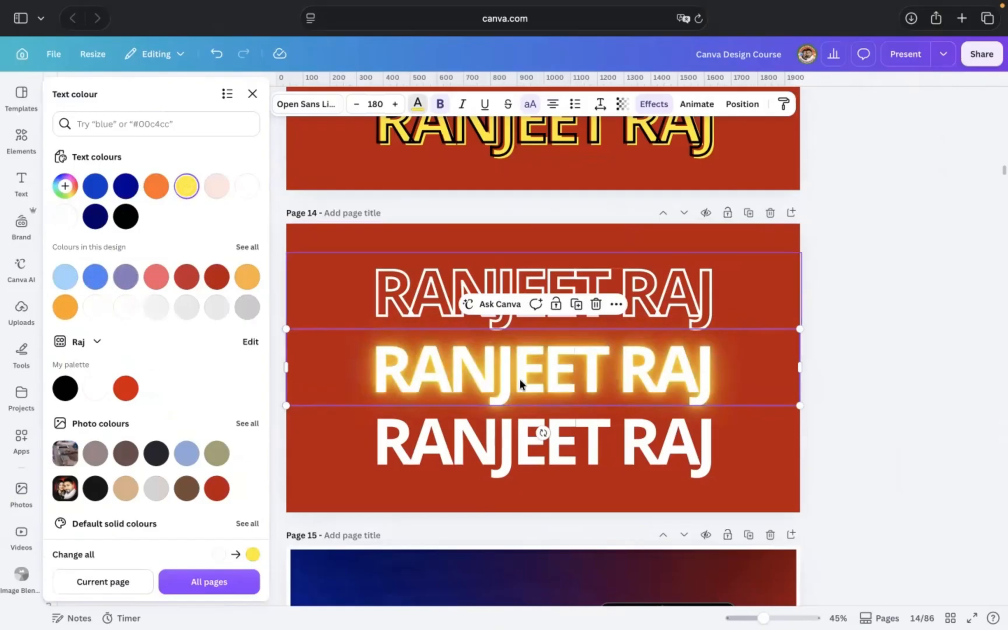
Step: Apply the Glitch effect to the third name text on page 14 with offset 61 and direction -86
left_click(540, 430)
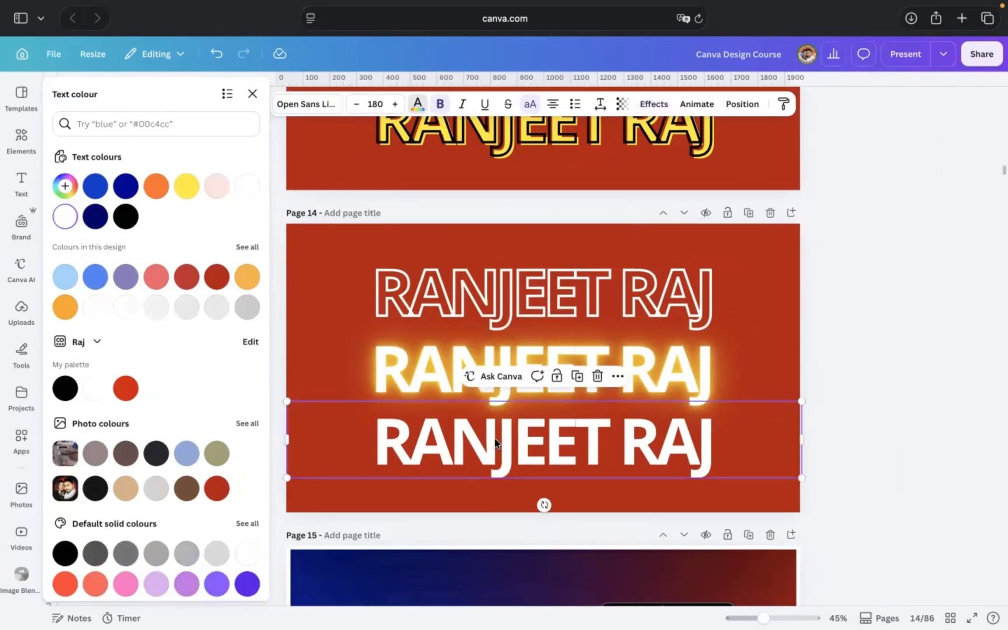
left_click(652, 104)
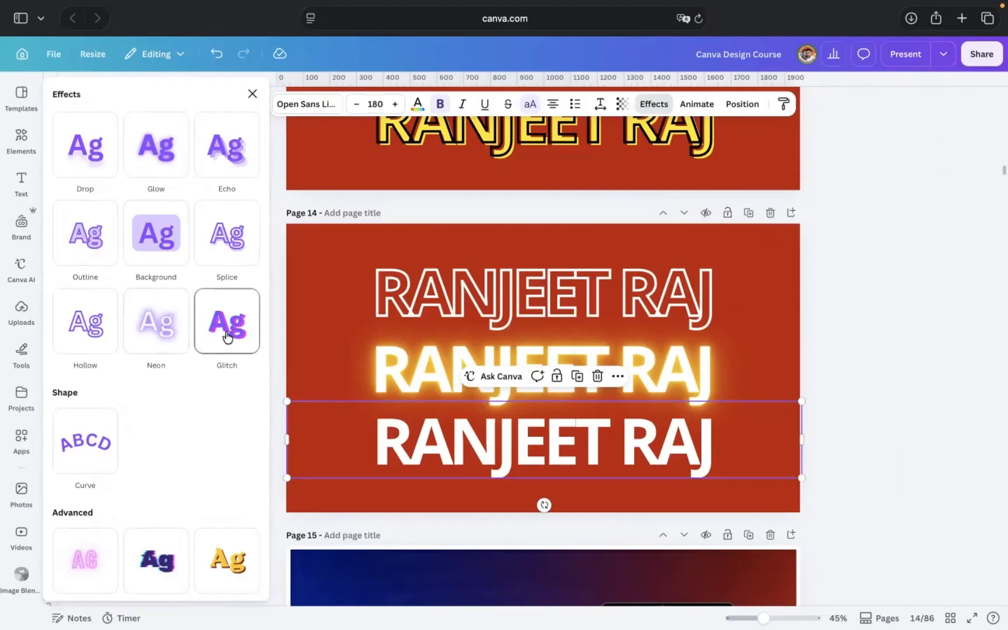
left_click(227, 337)
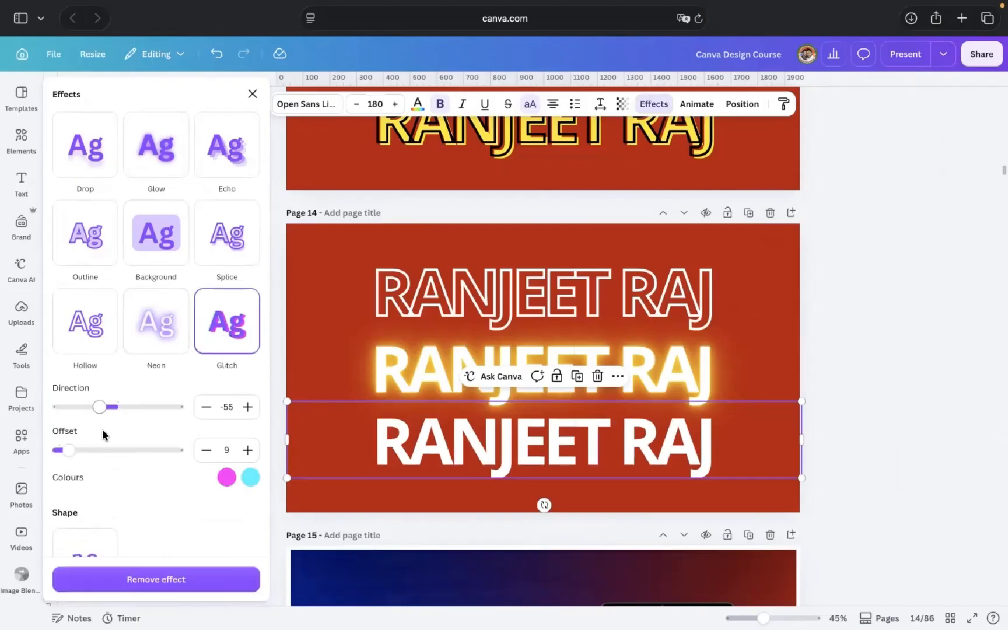
left_click_drag(69, 454, 131, 450)
mouse_move(105, 411)
left_mouse_down()
mouse_move(97, 409)
mouse_move(145, 409)
mouse_move(90, 419)
left_mouse_up()
scroll(464, 456, "up", 5)
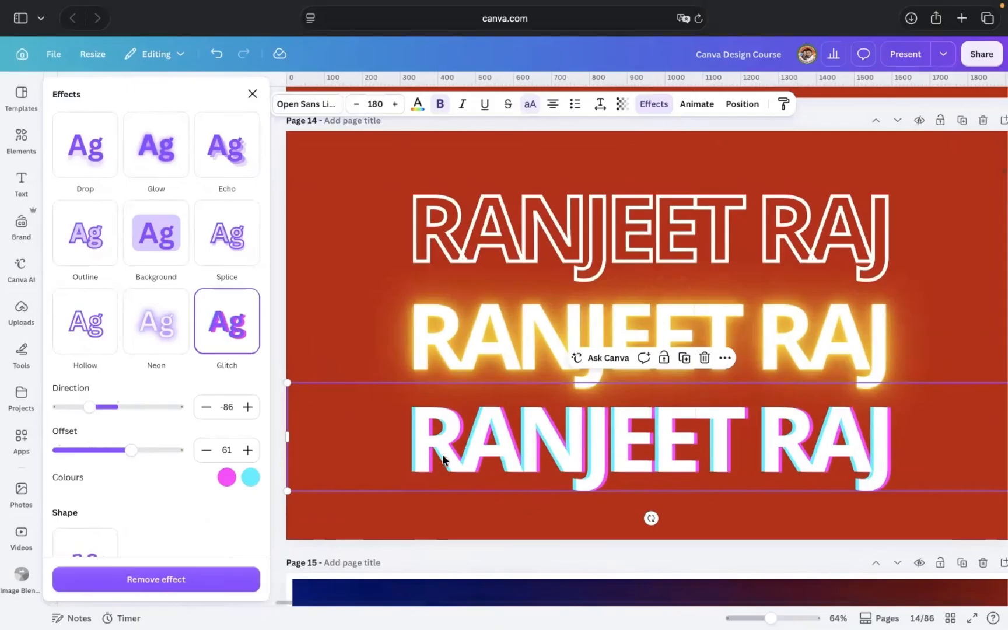
Step: Set the two Glitch colours of the third name text to yellow and blue
left_click(224, 484)
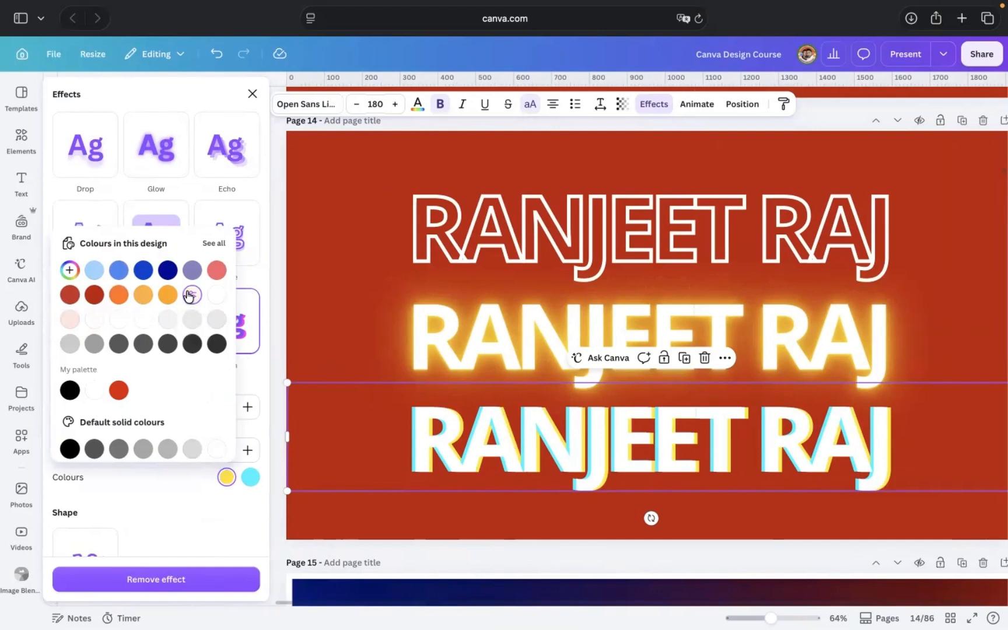
left_click(250, 477)
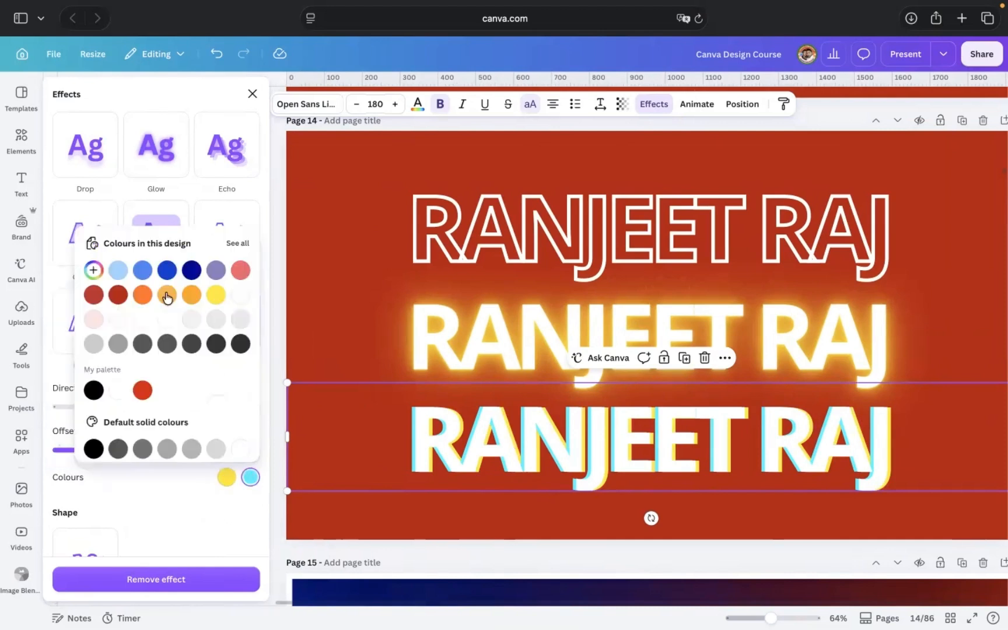
left_click(166, 269)
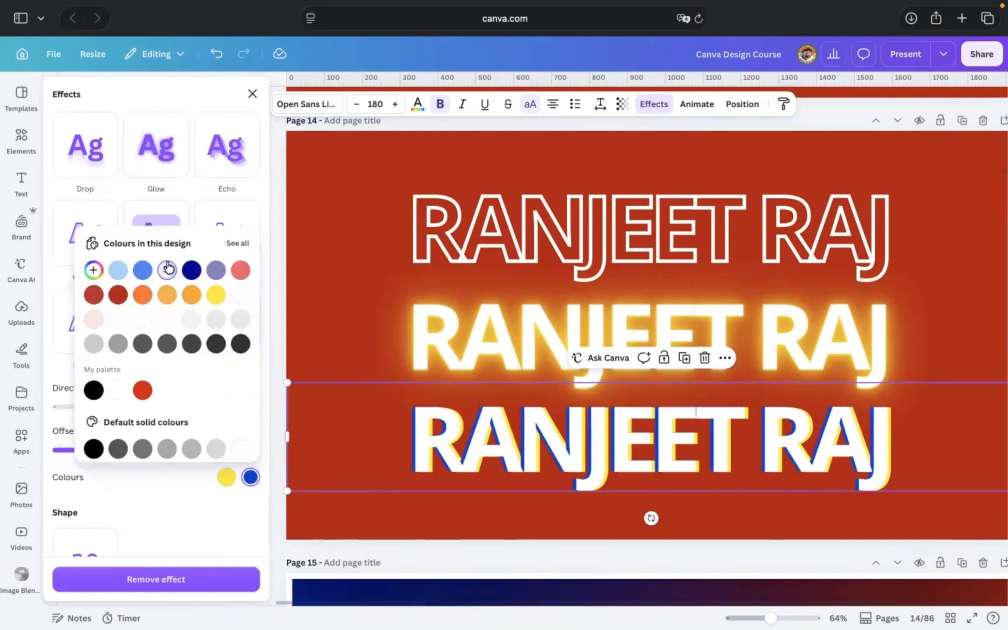
scroll(804, 386, "down", 5)
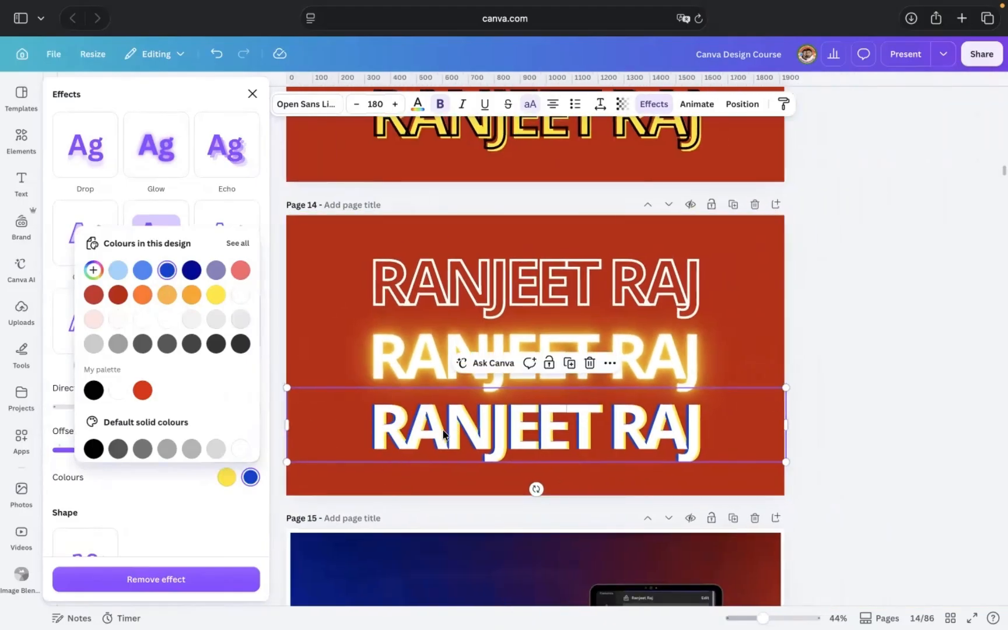
left_click(871, 349)
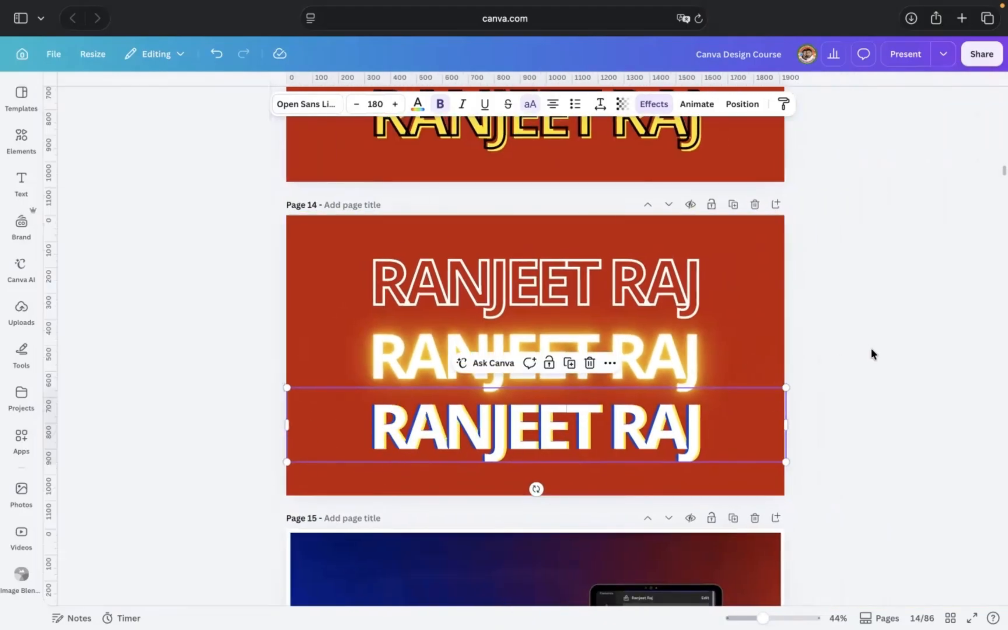
Step: Add a page after page 14 and place a duplicate of the glitch name text in its upper part
left_click(644, 444)
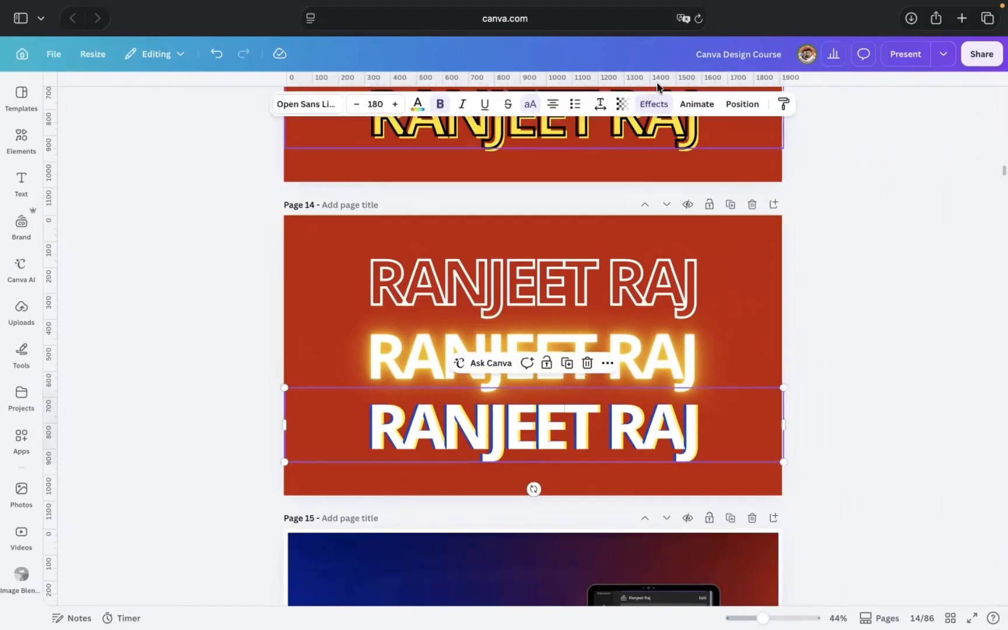
left_click(654, 104)
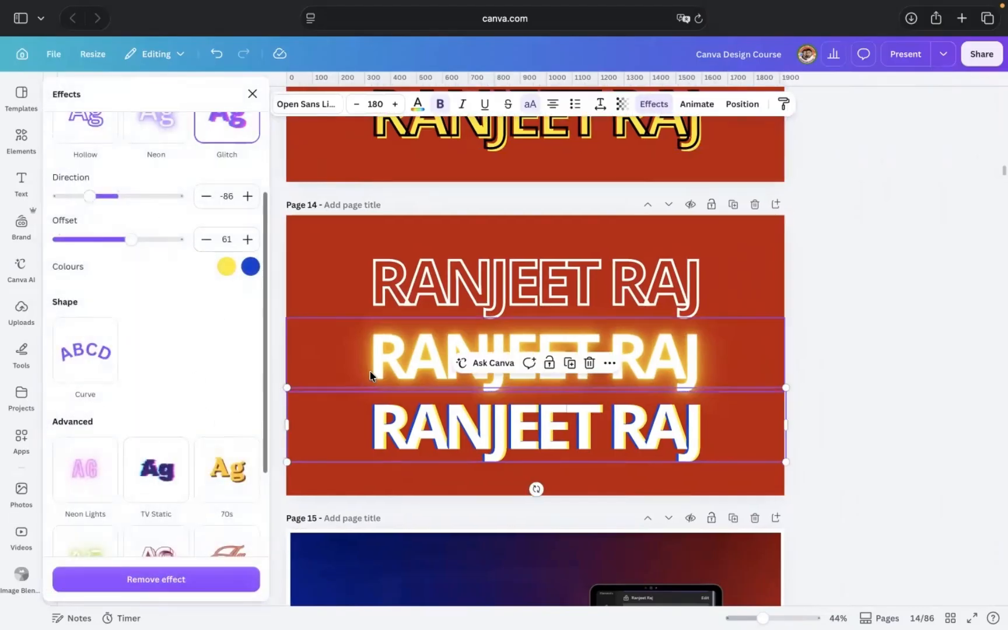
left_click(775, 205)
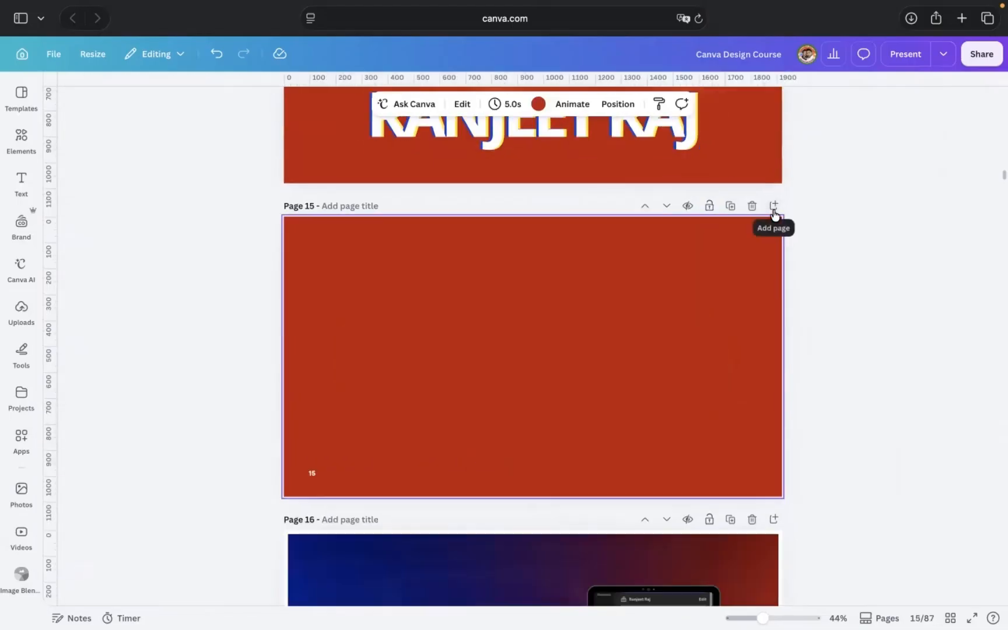
left_click(506, 122)
left_click(567, 177)
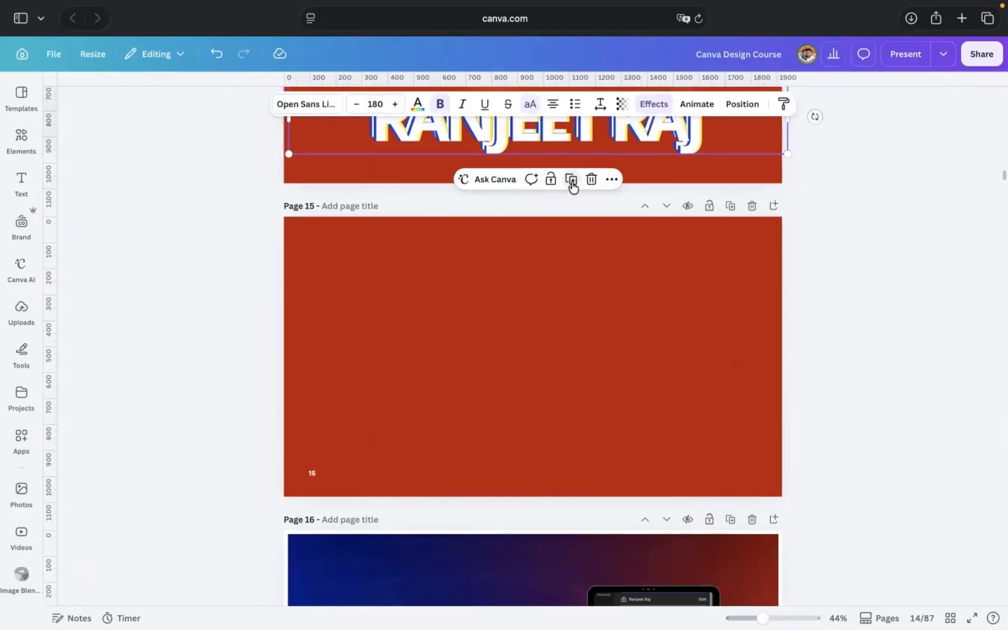
left_click_drag(578, 132, 570, 294)
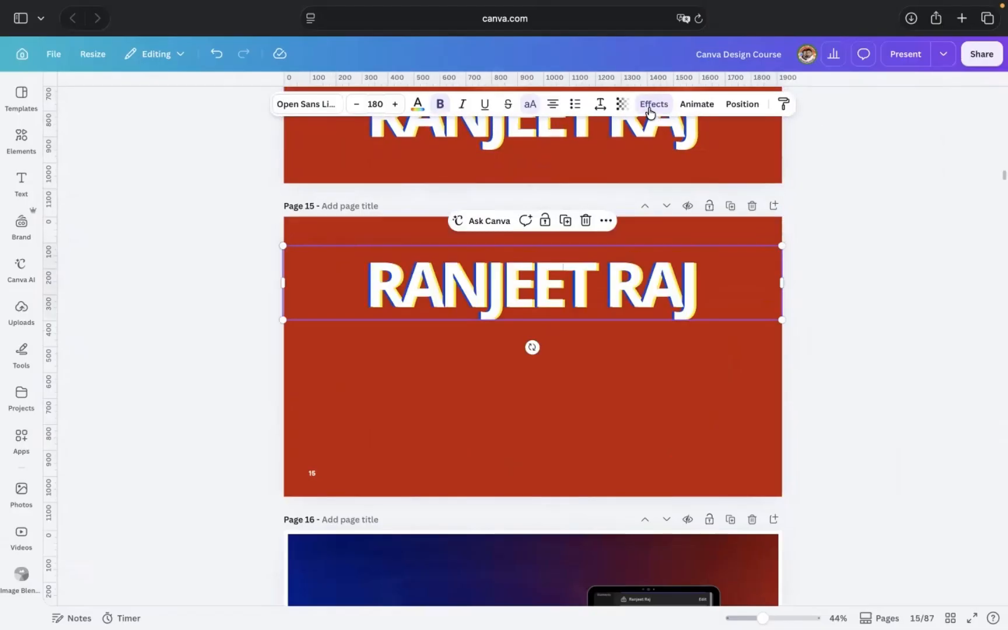
Step: Apply the Curve shape to the name text on page 15, try a curve of 100, and set it to 0
left_click(652, 105)
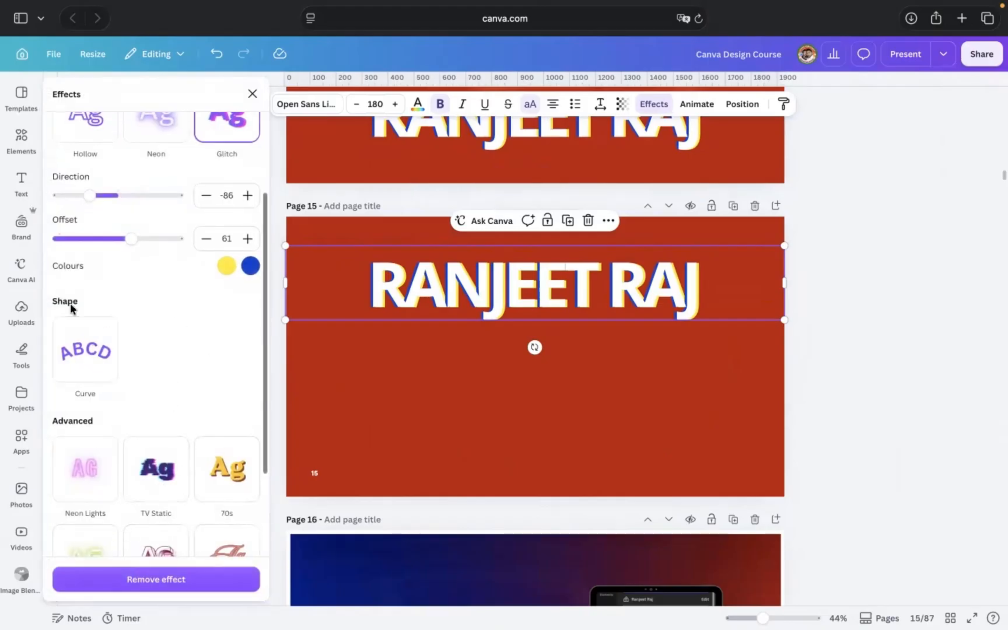
left_click(69, 345)
left_click_drag(160, 438, 197, 446)
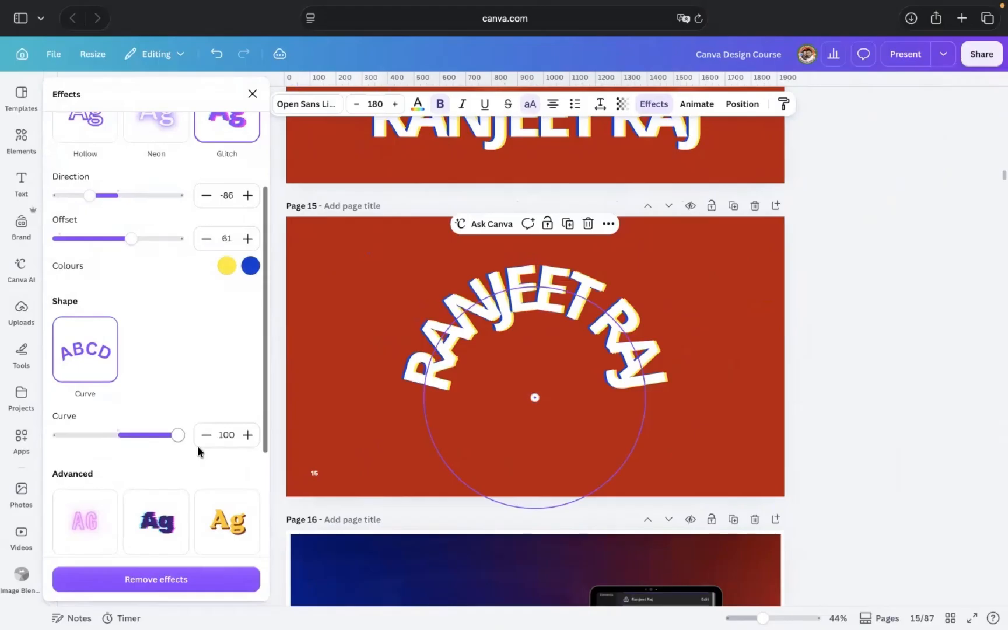
left_click(119, 436)
mouse_move(120, 439)
left_mouse_down()
mouse_move(140, 432)
mouse_move(113, 432)
left_mouse_up()
Step: Apply the advanced Neon Lights effect to the name text on page 15 with intensity 78
scroll(134, 506, "down", 5)
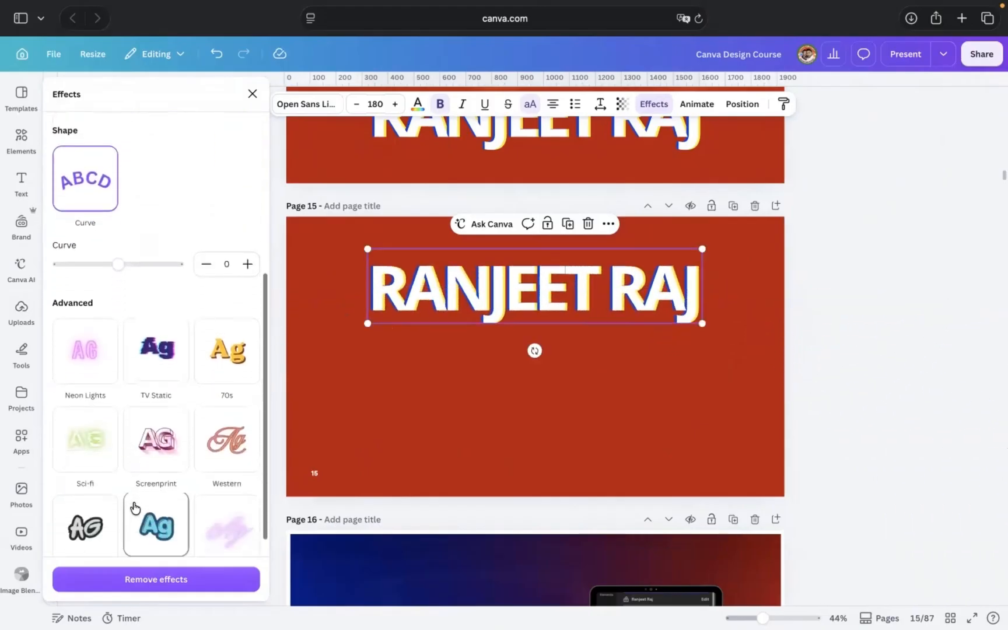
scroll(135, 506, "down", 3)
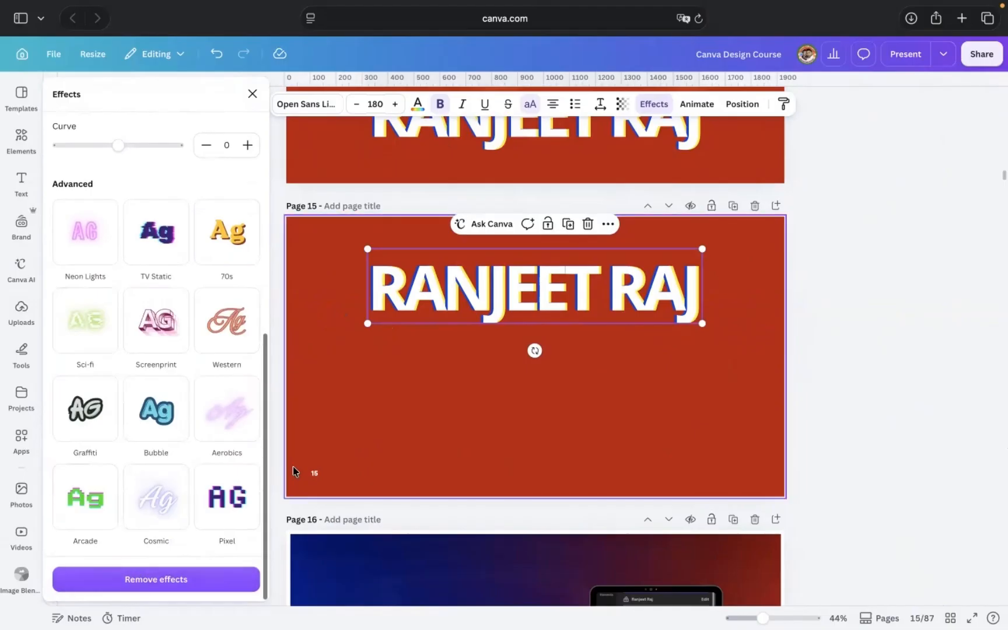
left_click(84, 240)
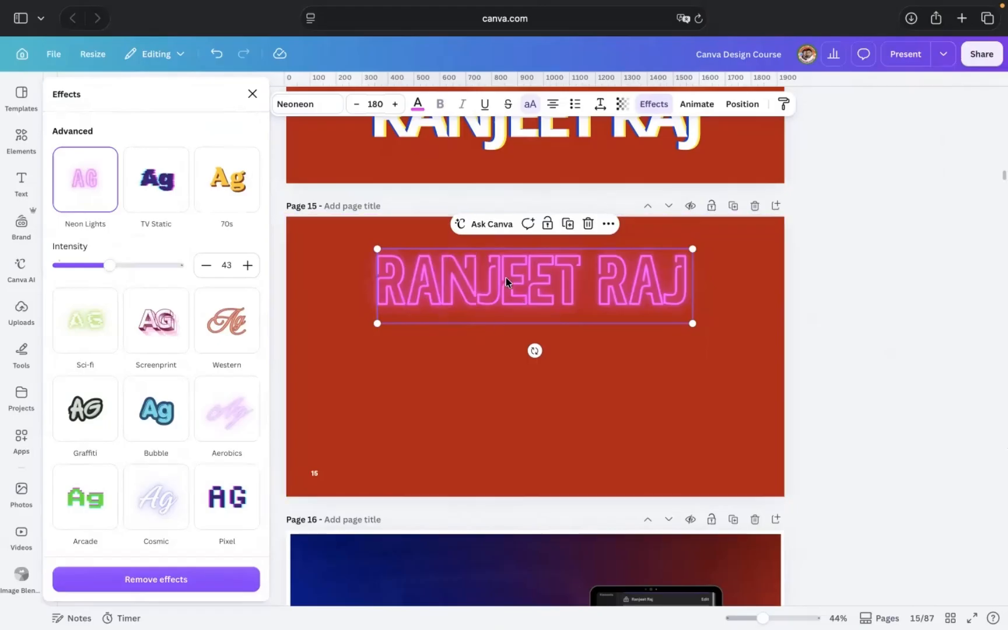
left_click_drag(109, 270, 152, 268)
Step: Remove the red background of page 15 and set its background colour to black
left_click(395, 400)
key("Delete")
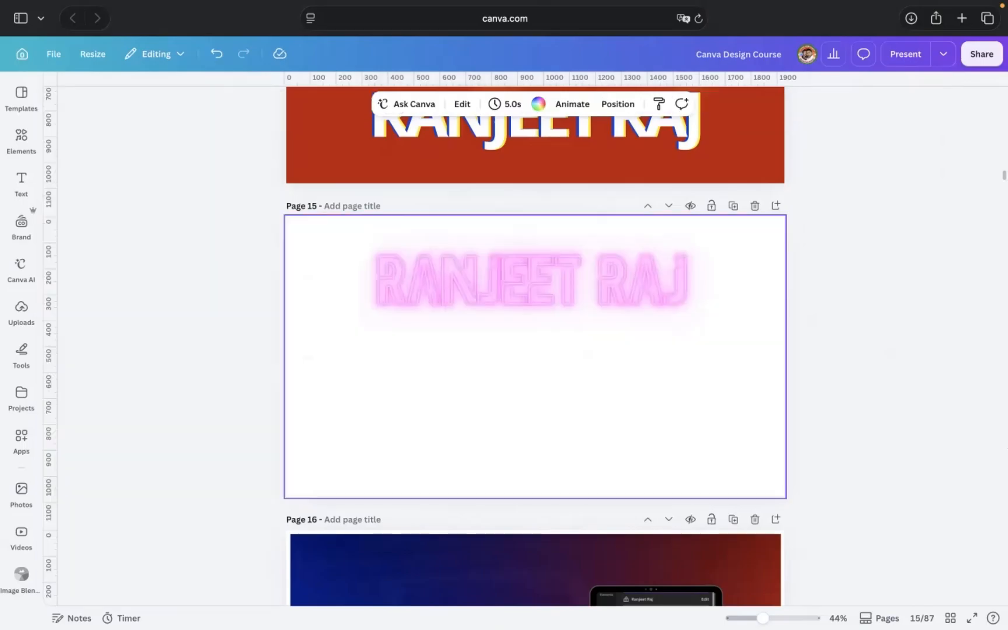
left_click(464, 296)
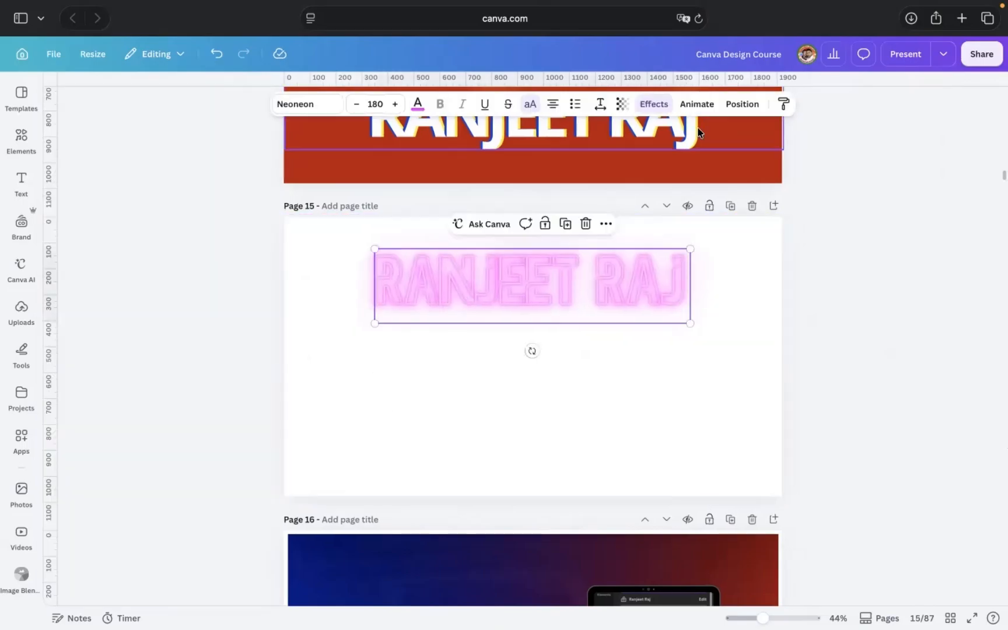
left_click(668, 111)
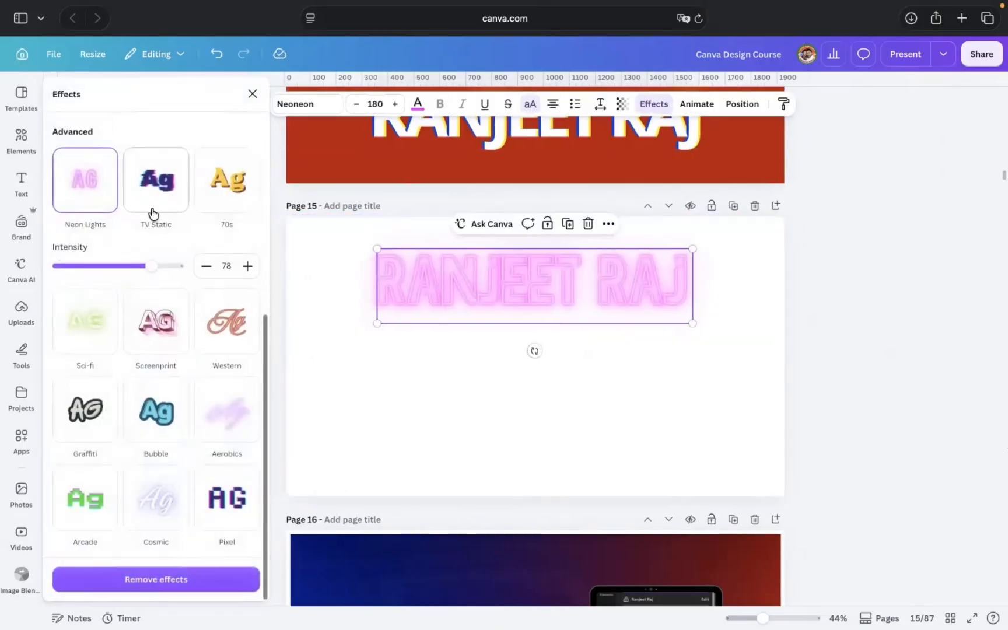
left_click(323, 361)
left_click(536, 106)
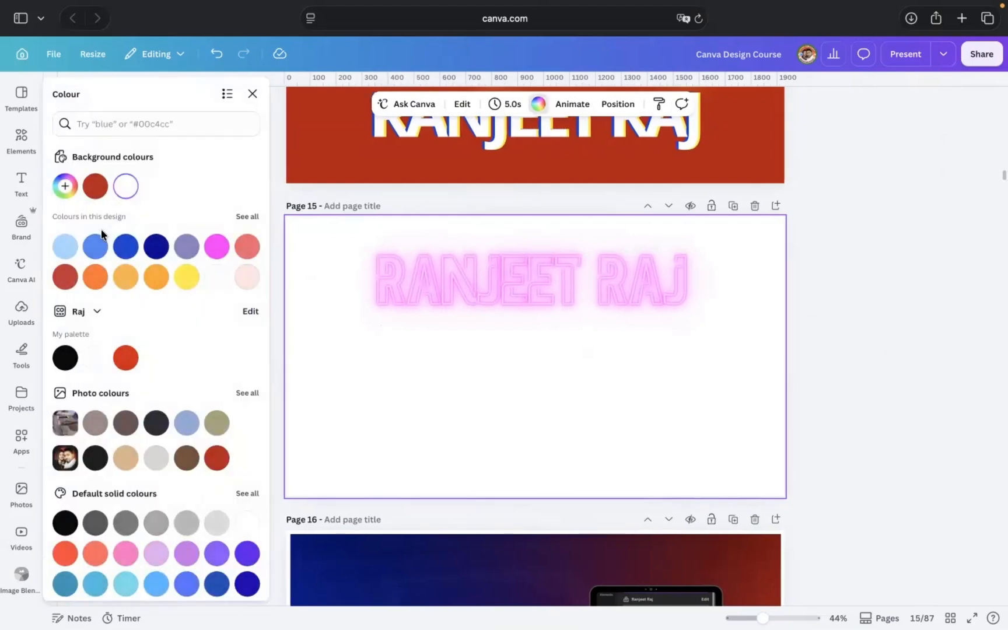
left_click(65, 357)
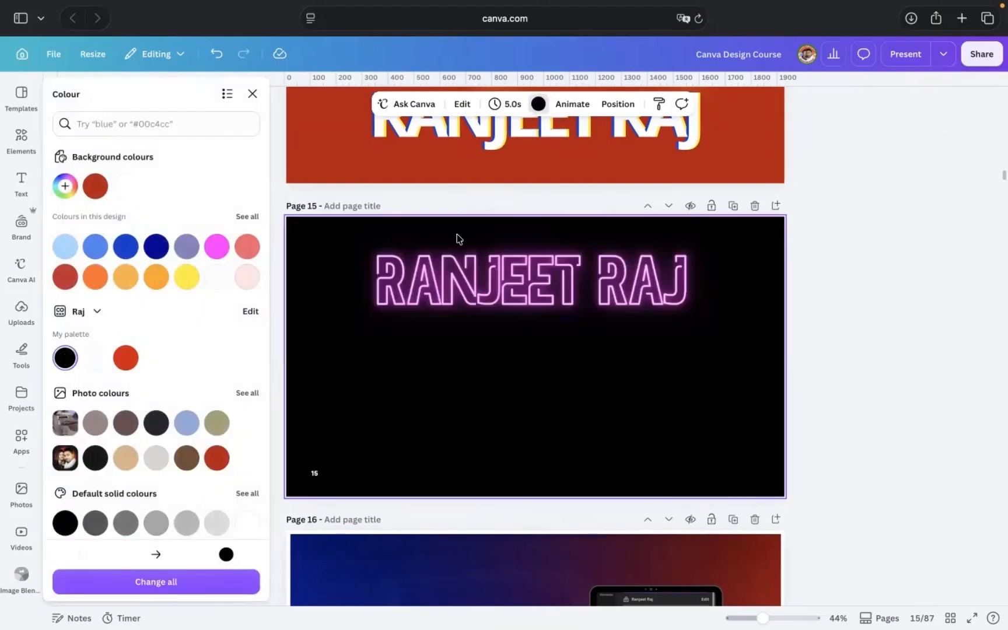
Step: Set the Neon Lights intensity of the name text to 70
left_click(583, 283)
left_click(654, 103)
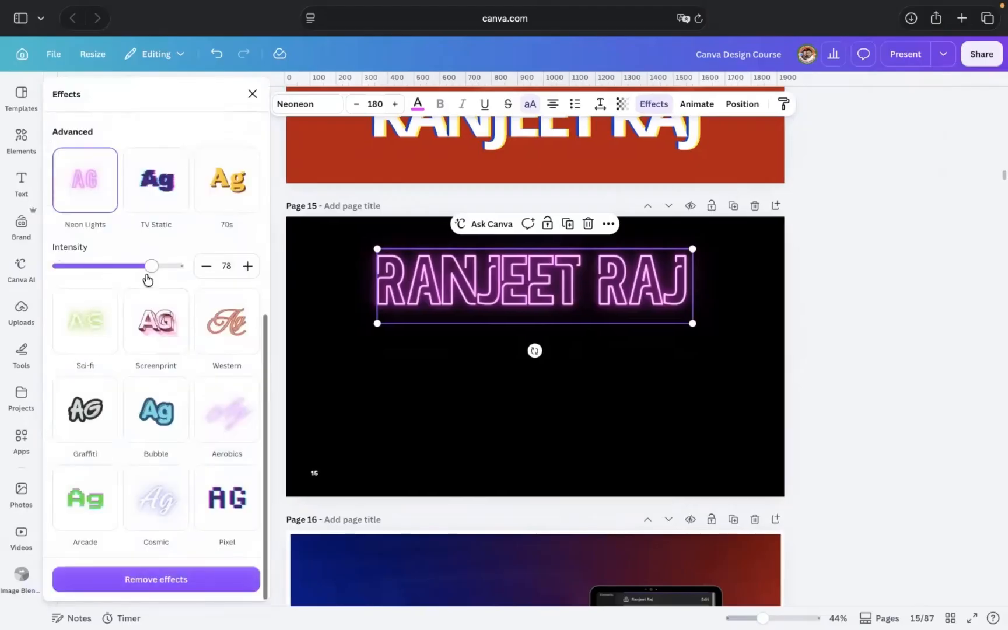
mouse_move(145, 271)
left_mouse_down()
mouse_move(45, 275)
mouse_move(164, 269)
mouse_move(115, 276)
mouse_move(139, 275)
left_mouse_up()
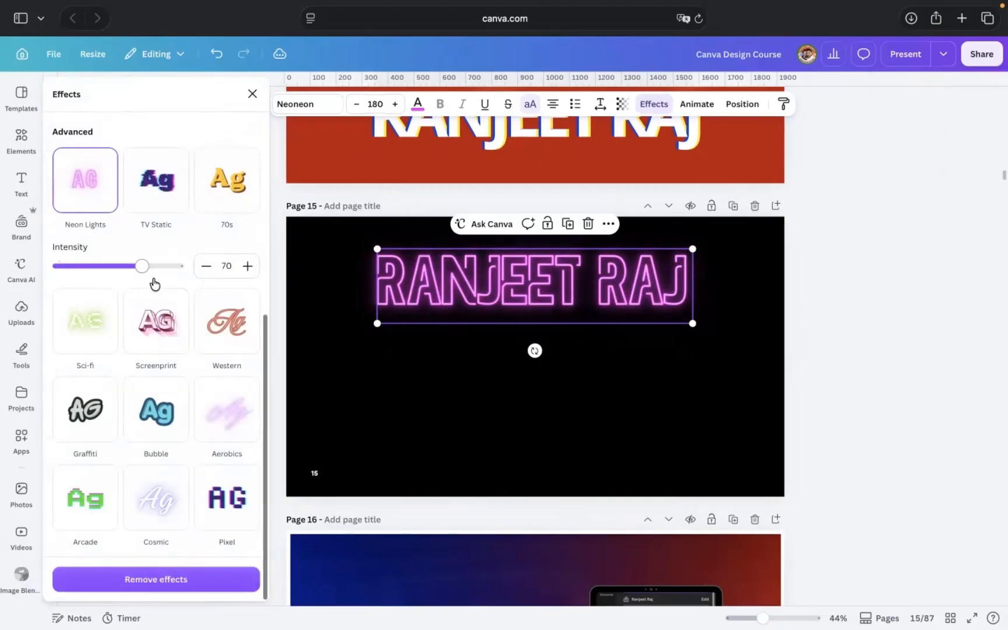
Step: Duplicate the Neon Lights name text and apply the TV Static effect to the copy
left_click(569, 226)
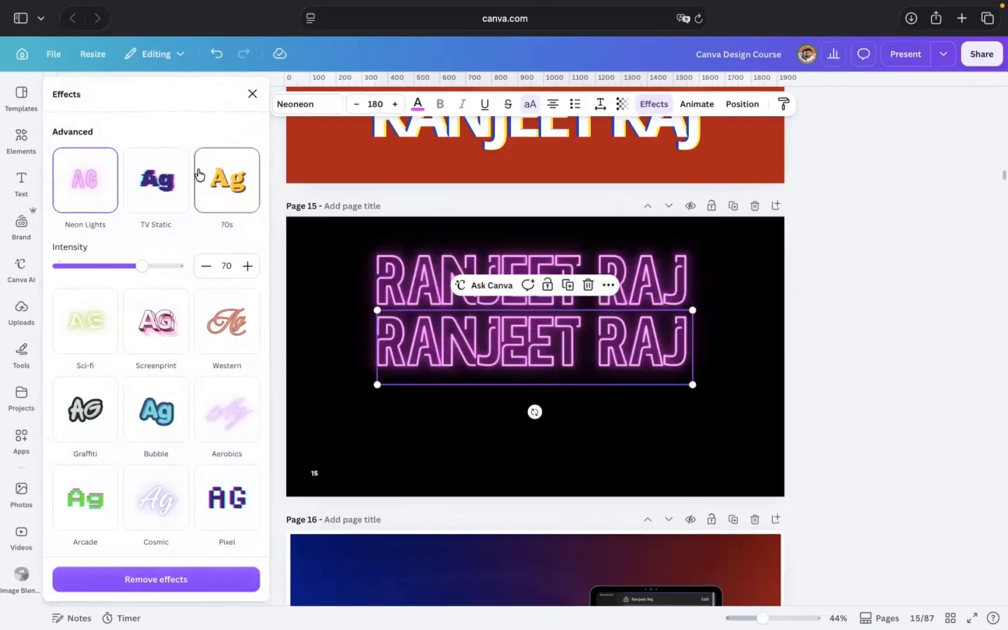
left_click(165, 179)
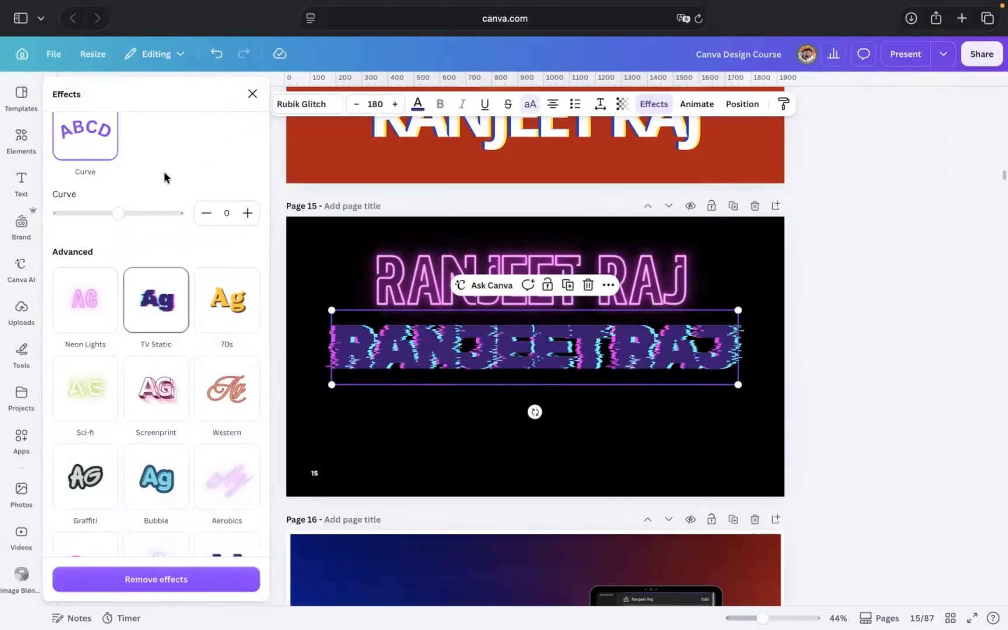
mouse_move(118, 213)
left_mouse_down()
mouse_move(109, 217)
mouse_move(118, 214)
left_mouse_up()
scroll(158, 320, "down", 3)
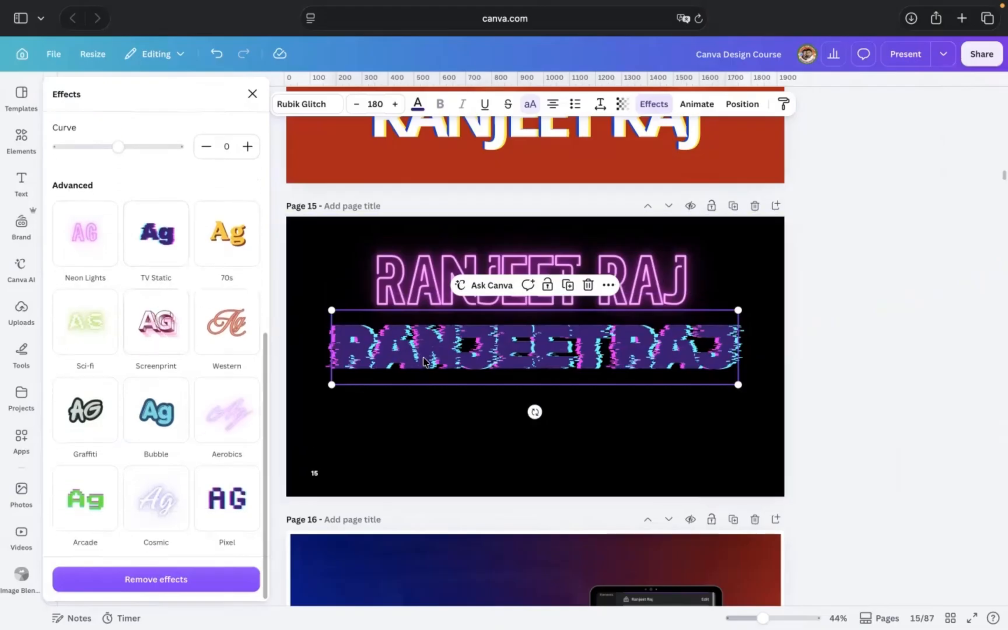
Step: Remove the black background of page 15 and move the TV Static text slightly upward
left_click(538, 428)
key("Delete")
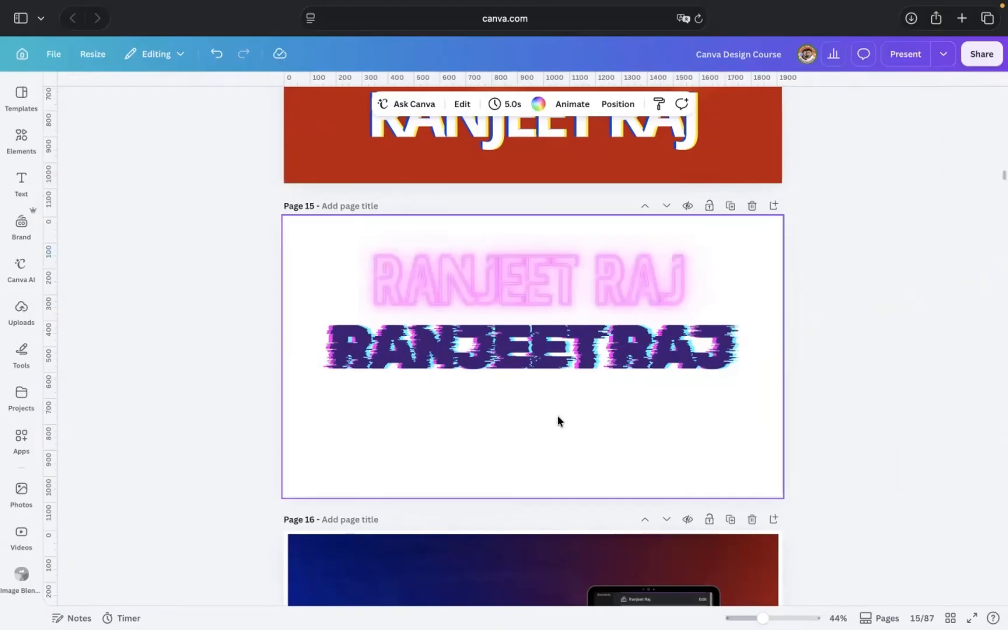
left_click(619, 353)
left_click_drag(619, 343, 619, 339)
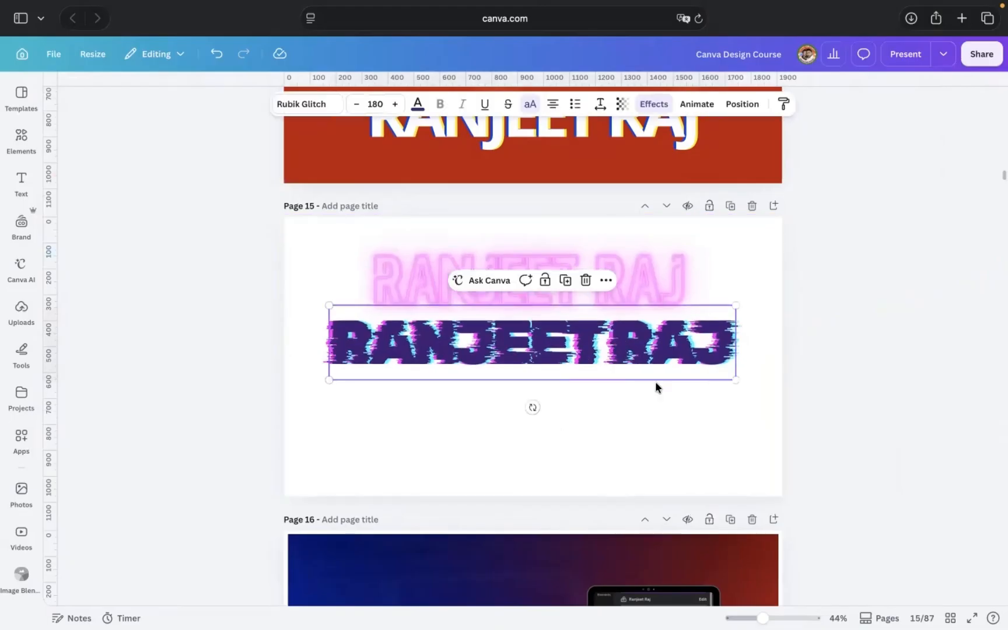
Step: Duplicate the TV Static text below the original and change the original's wording to ERROR
left_click(565, 280)
left_click_drag(553, 379, 551, 433)
double_click(620, 340)
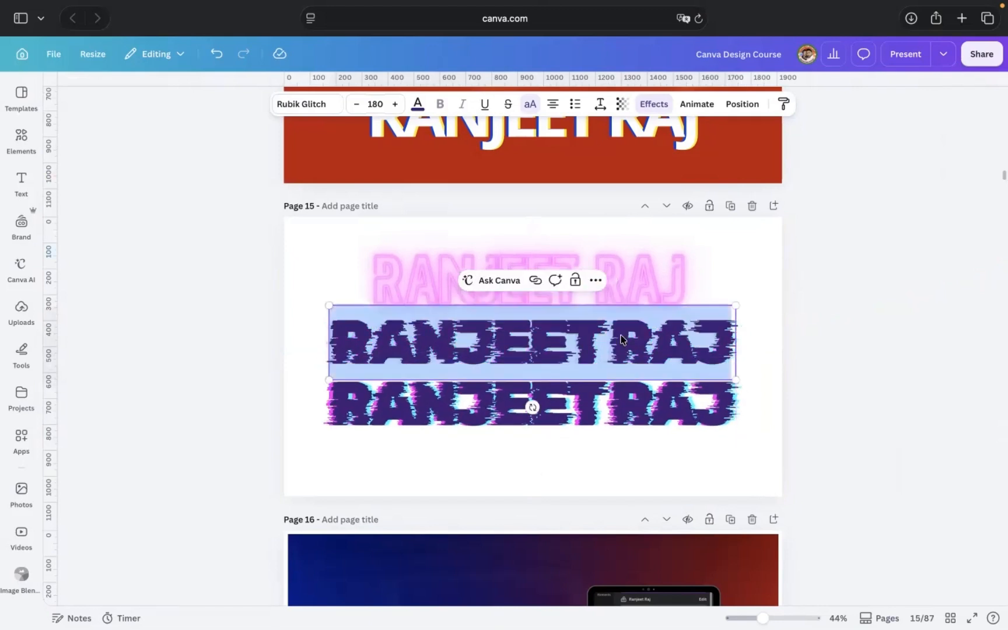
type("ERROR")
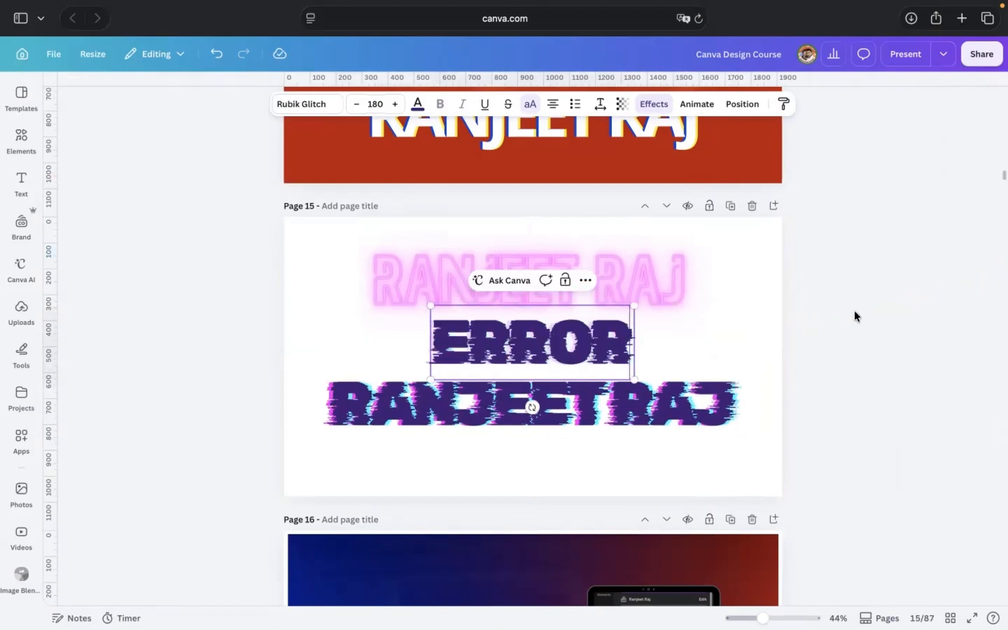
Step: Apply the 70s advanced text effect to the lower name text on page 15
left_click(992, 343)
left_click(733, 425)
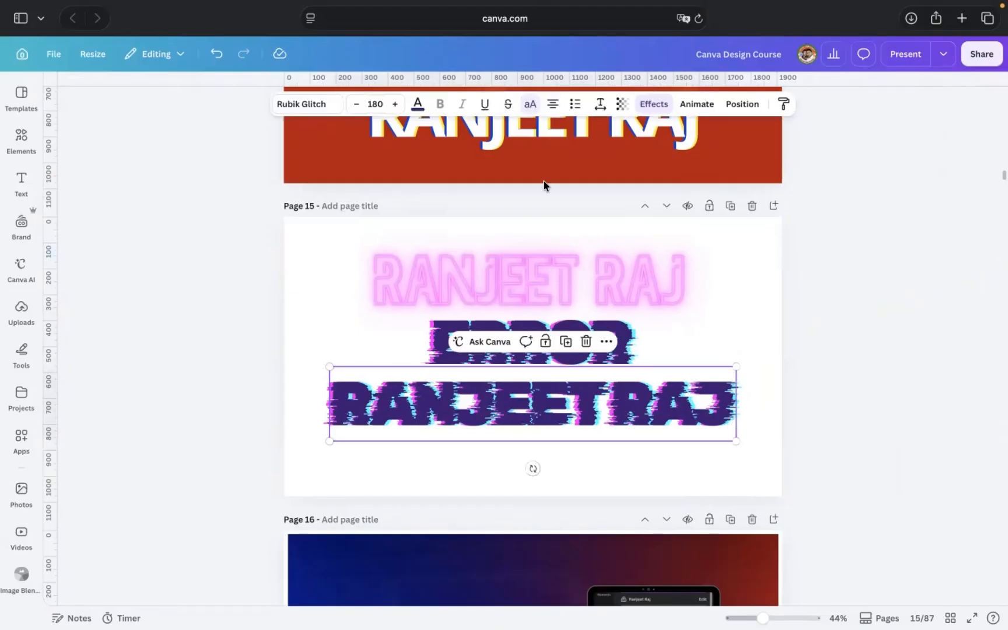
left_click(653, 105)
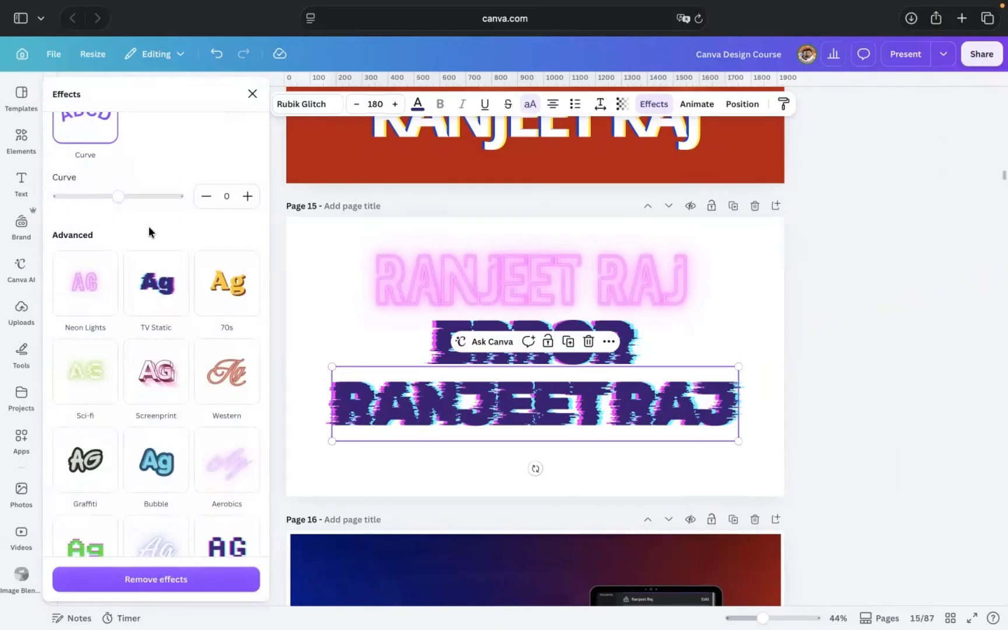
left_click(222, 284)
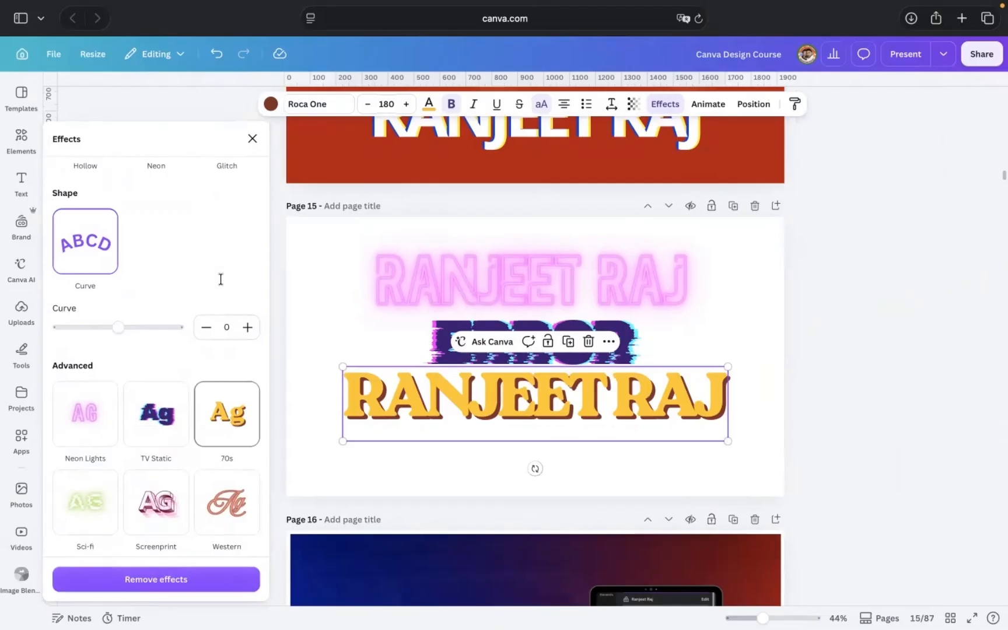
Step: Delete the Neon Lights name and the ERROR text, and move the remaining 70s name text up to the middle of page 15
left_click_drag(754, 257, 610, 356)
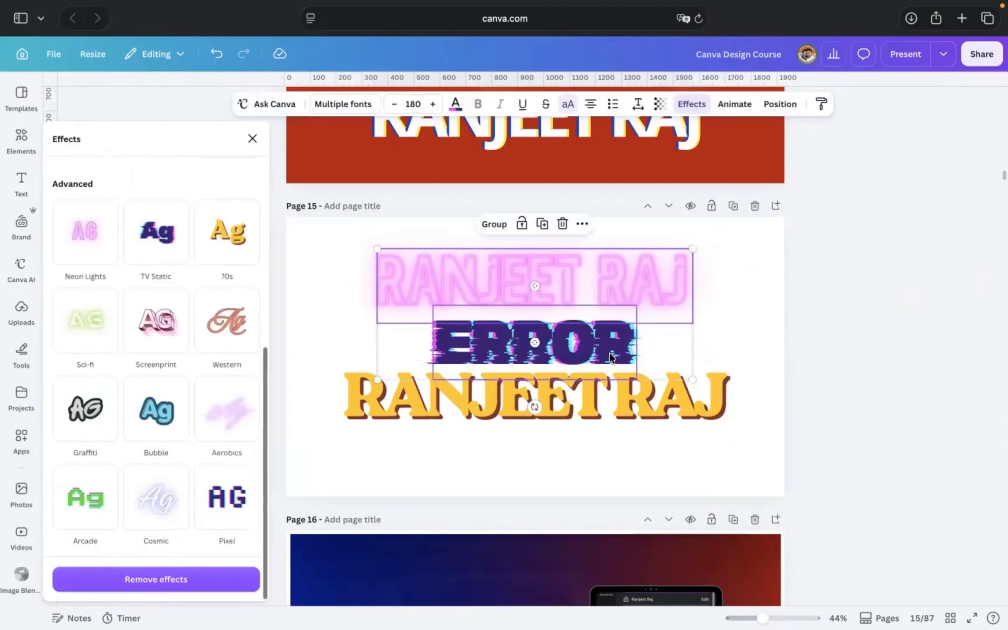
key("Delete")
left_click(655, 397)
left_click_drag(661, 415, 658, 366)
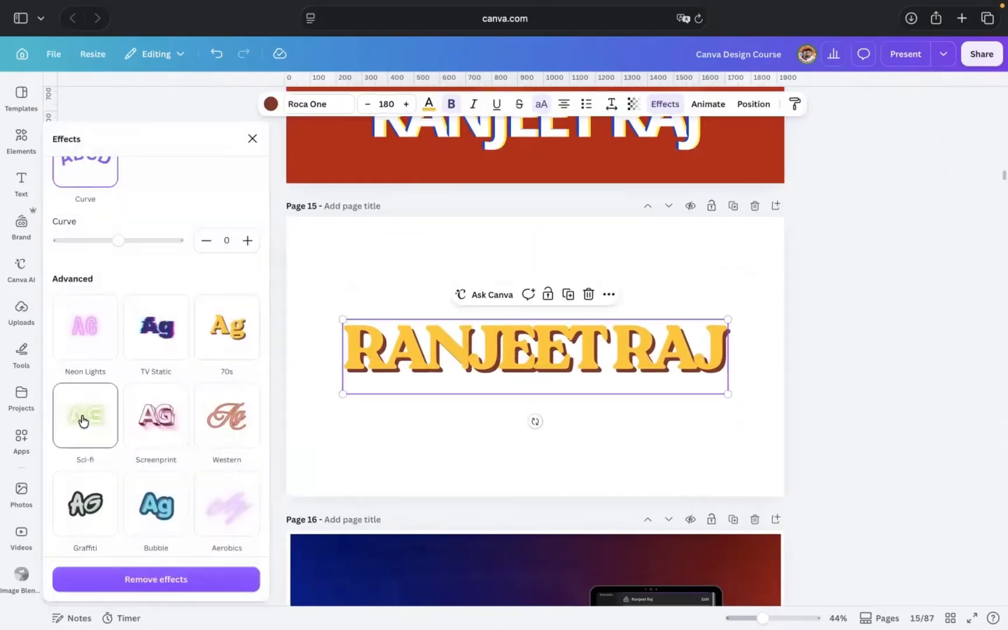
Step: Apply the Sci-fi effect to the name text, shrink it to size 134 and keep it centred on the page
left_click(83, 418)
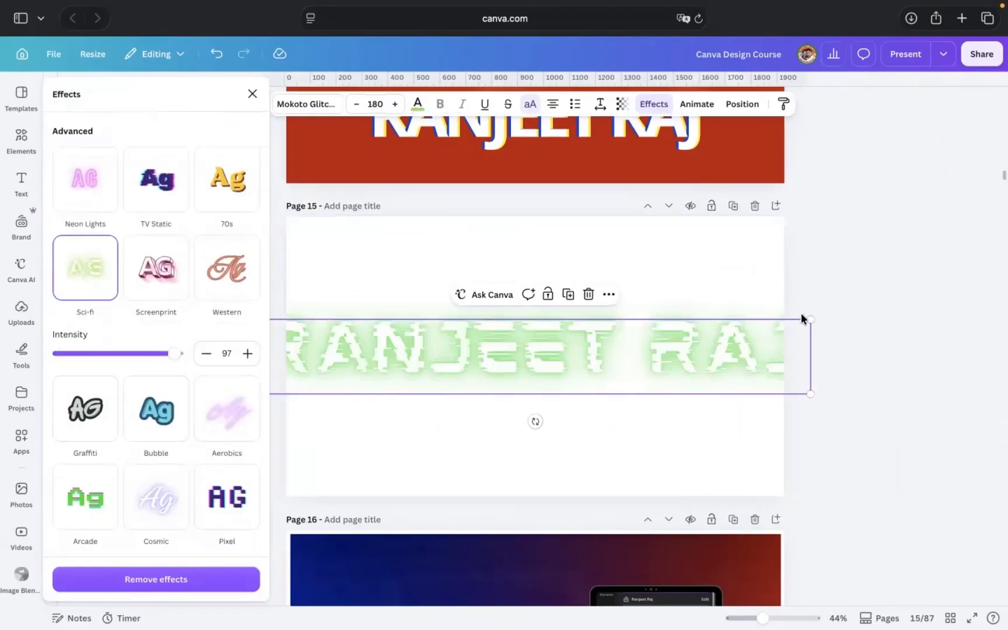
left_click_drag(814, 320, 680, 357)
left_click(630, 392)
left_click(641, 365)
Step: Set the background of page 15 to black
left_click(701, 275)
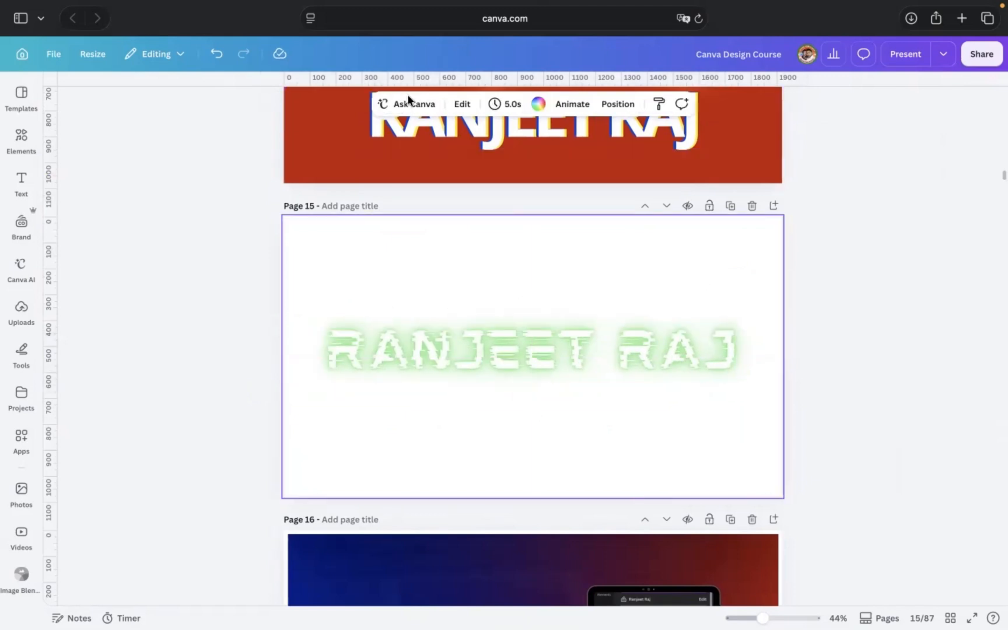
left_click(538, 103)
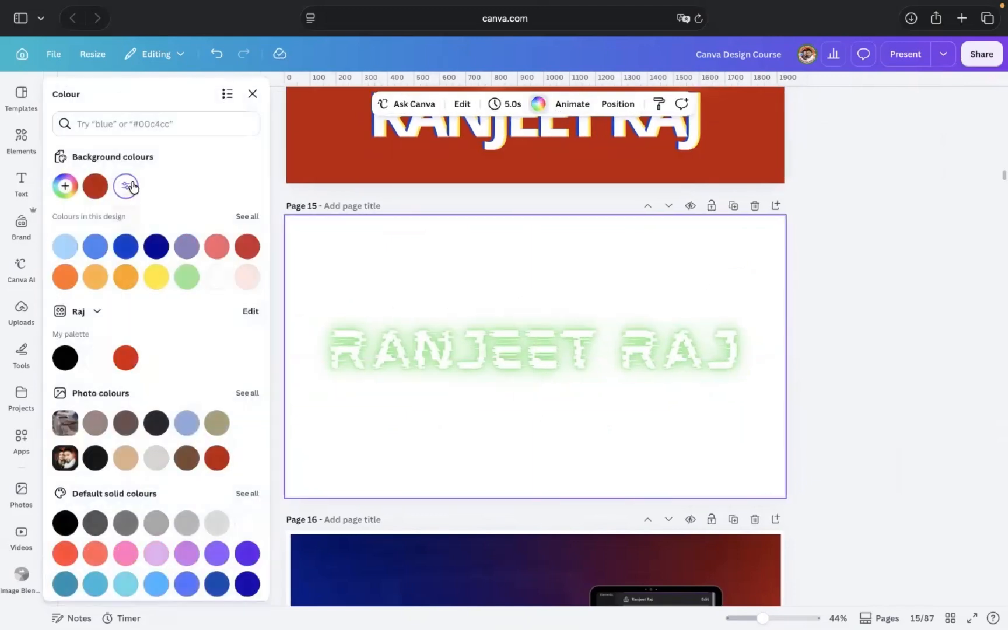
left_click(64, 357)
Step: Change the text colour of the Sci-fi name text to the medium blue used in this design
left_click(467, 350)
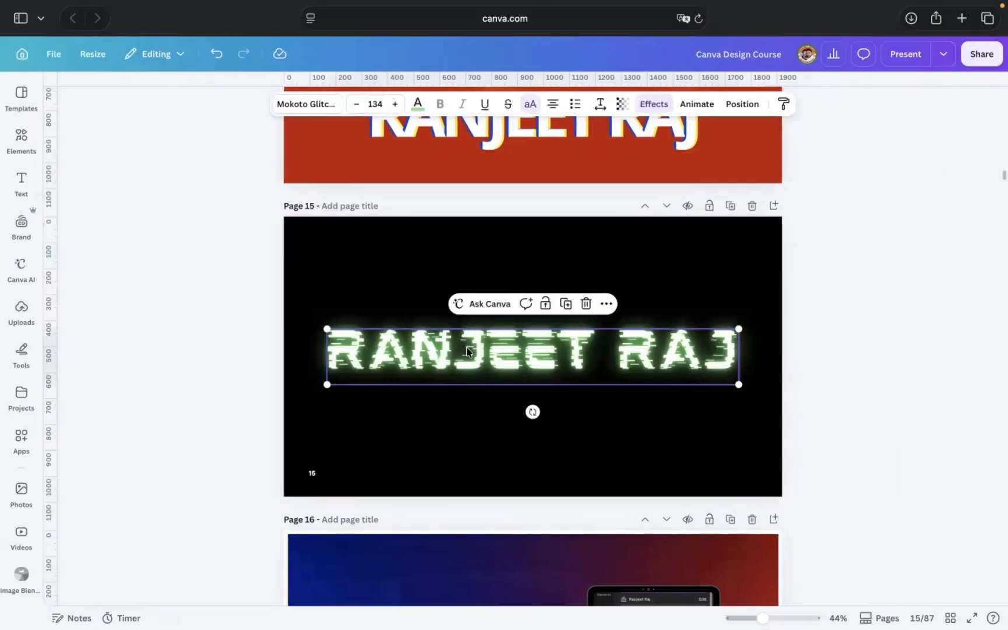
left_click(416, 105)
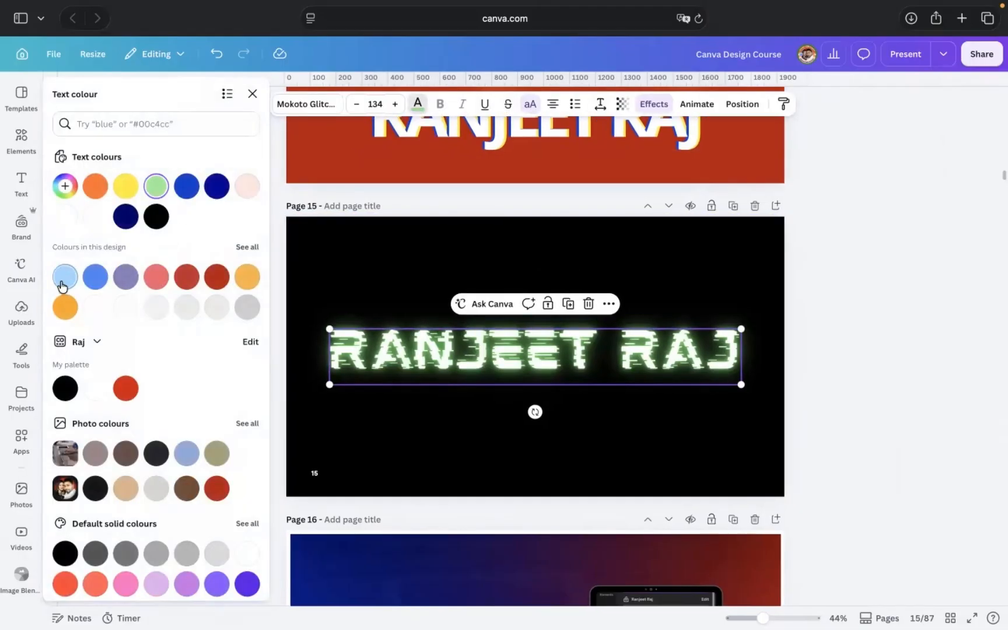
left_click(96, 277)
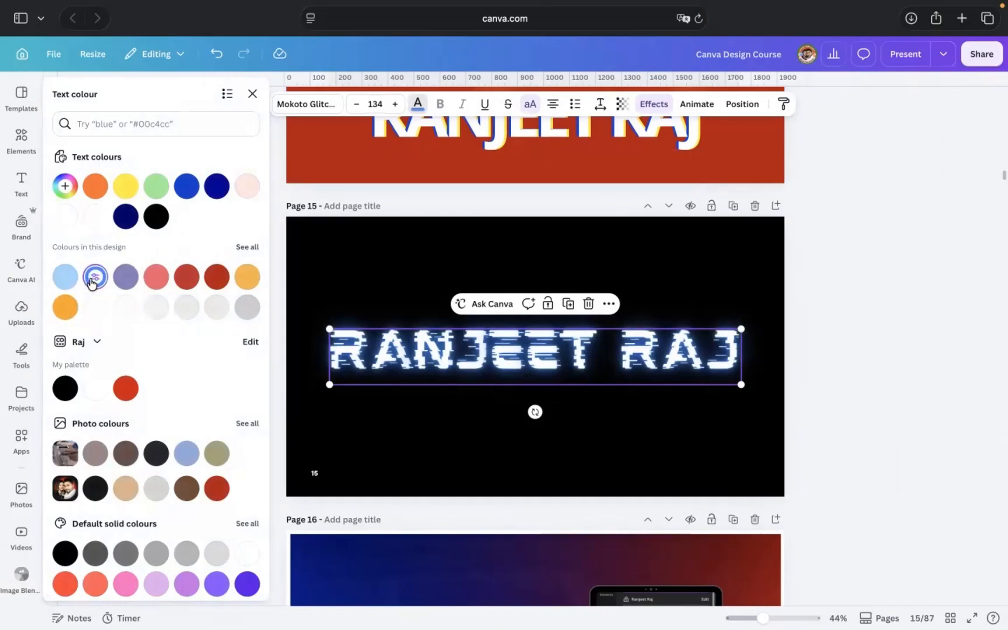
Step: Apply the Screenprint effect to the name text and remove the black background of page 15
left_click(653, 105)
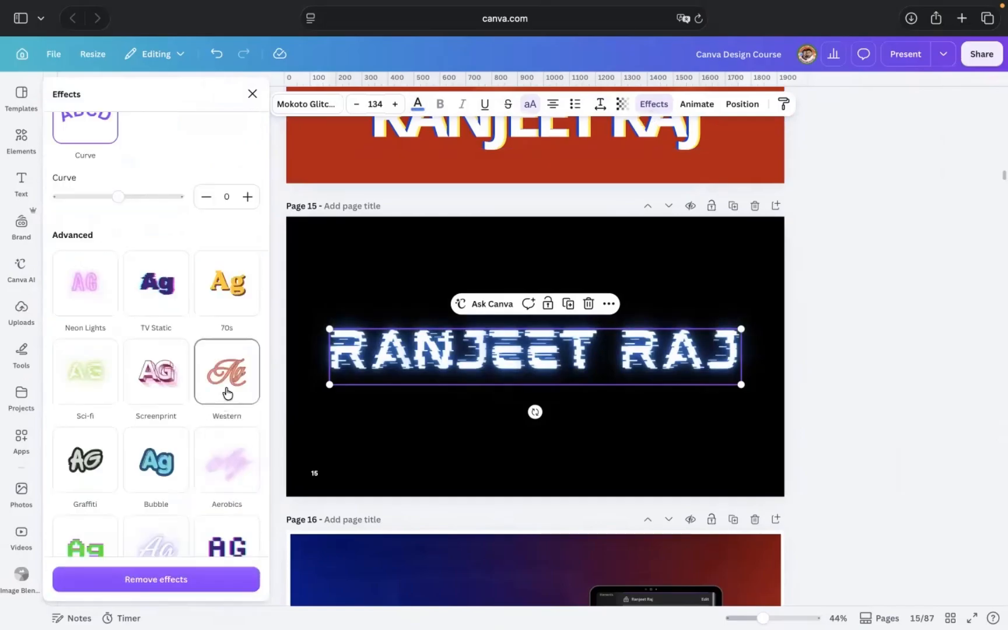
left_click(167, 390)
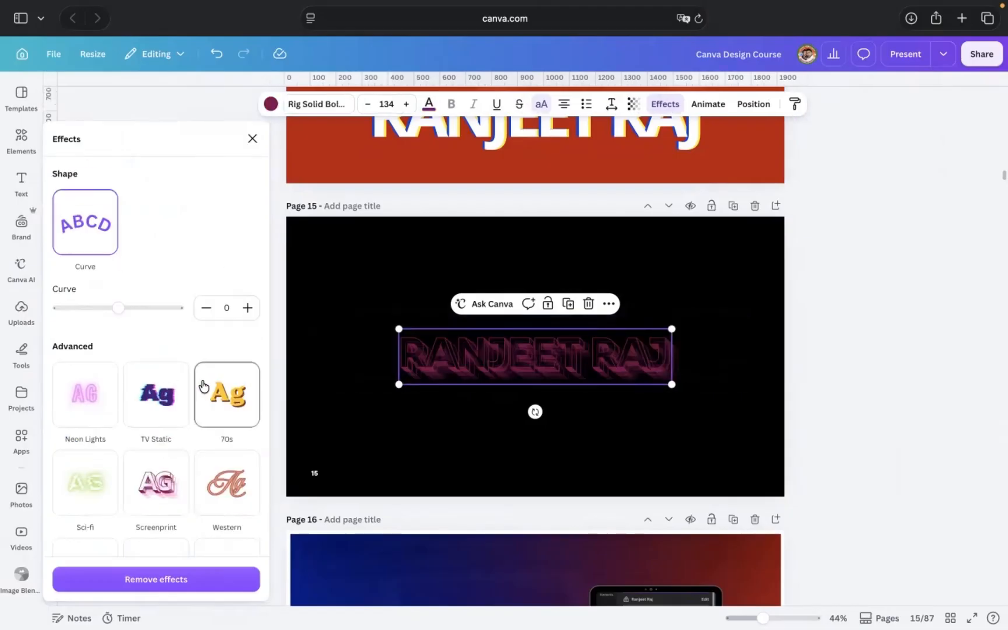
left_click(392, 292)
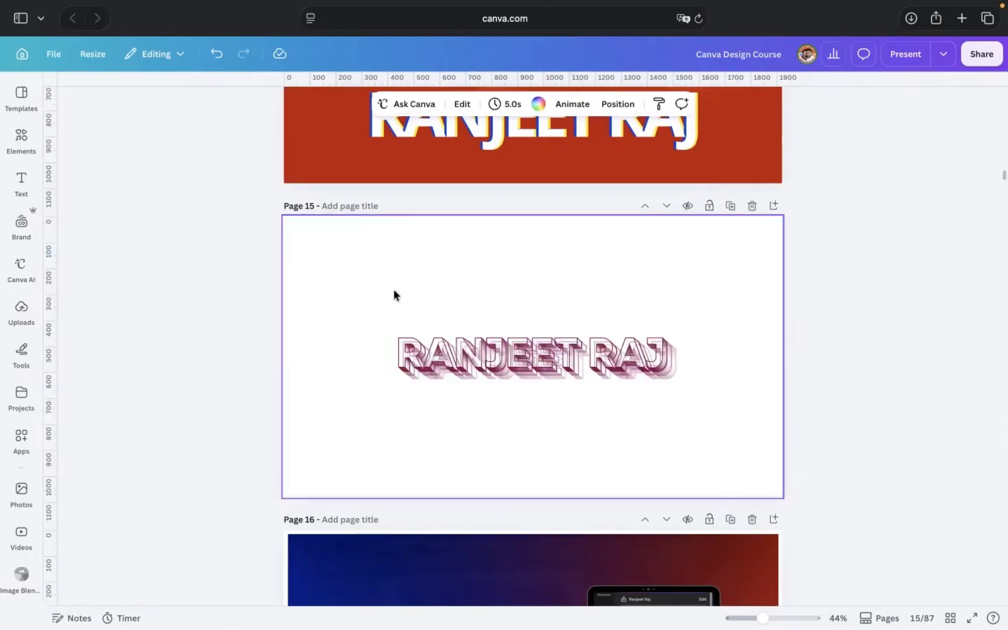
left_click(444, 356)
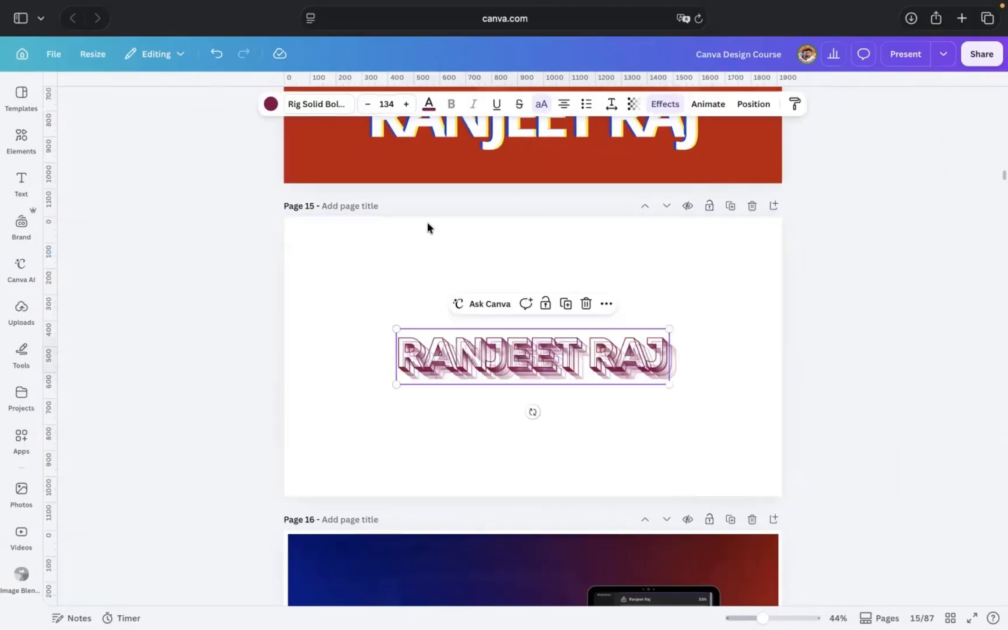
Step: Apply the Western effect to the page 15 text and turn off its uppercase setting
left_click(664, 105)
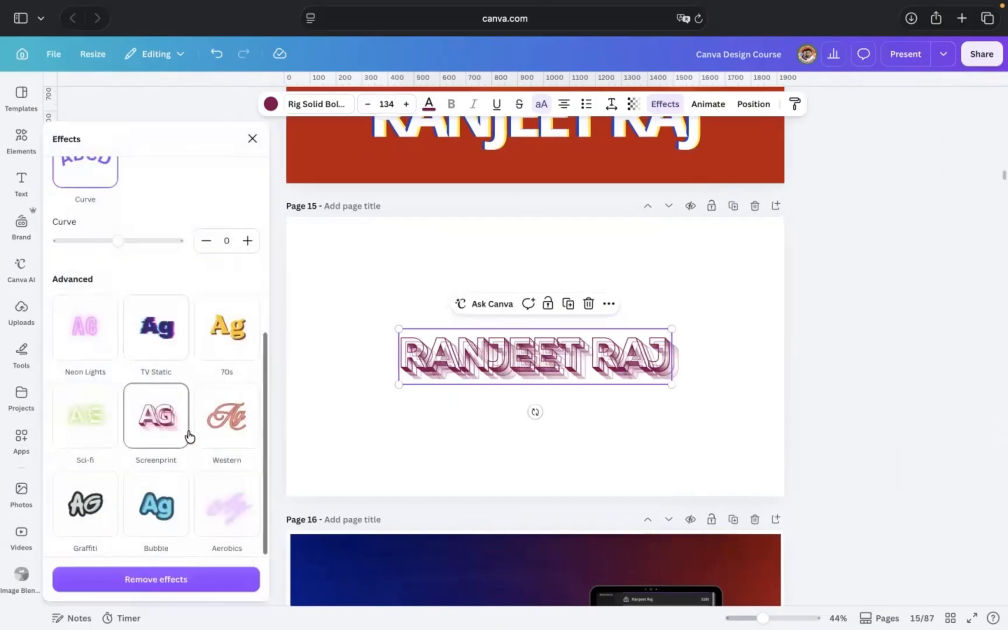
left_click(214, 433)
scroll(213, 434, "down", 1)
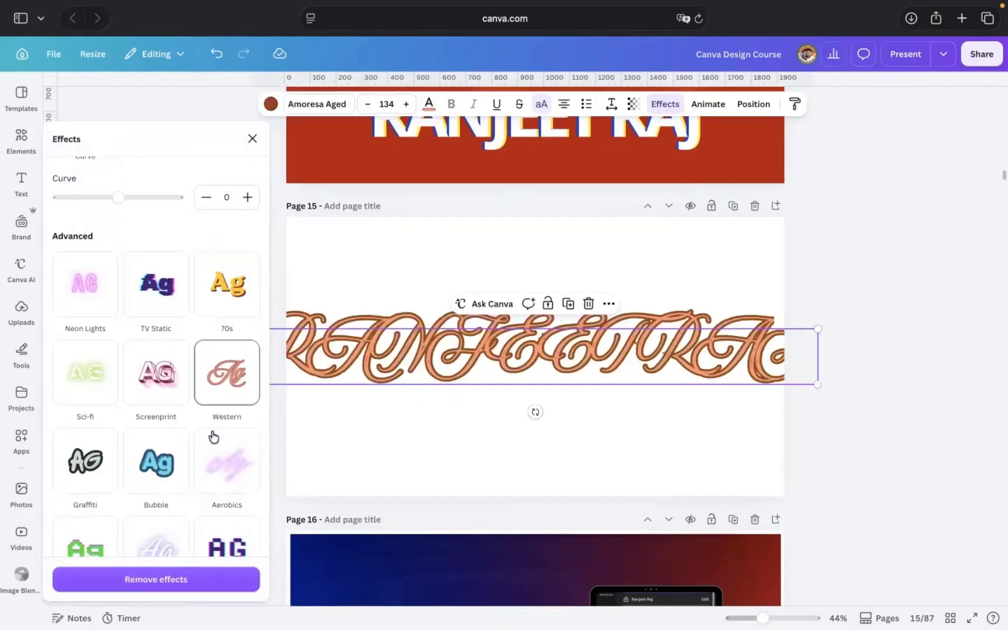
left_click(544, 106)
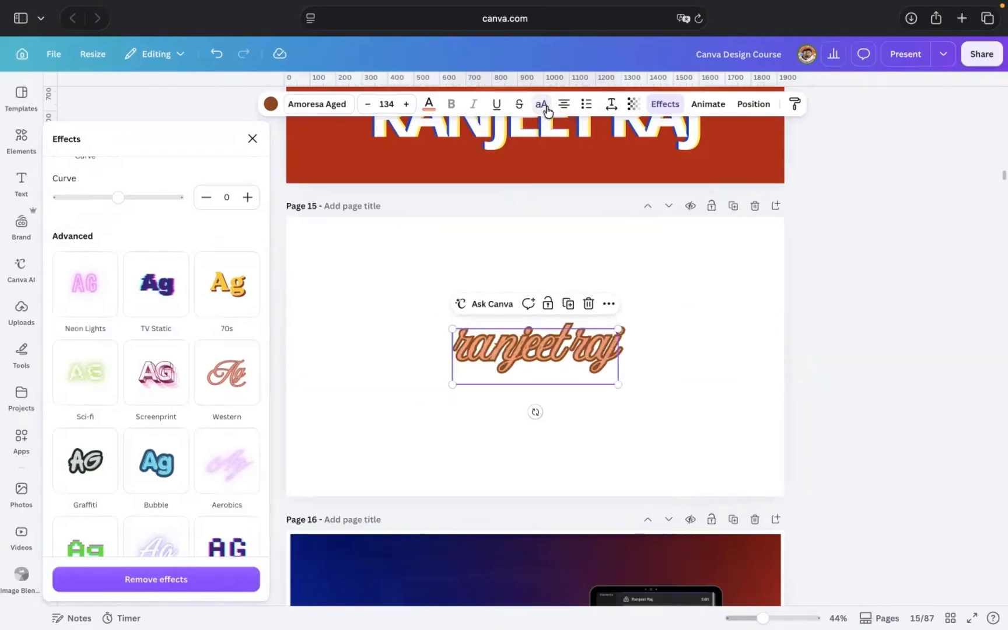
double_click(467, 355)
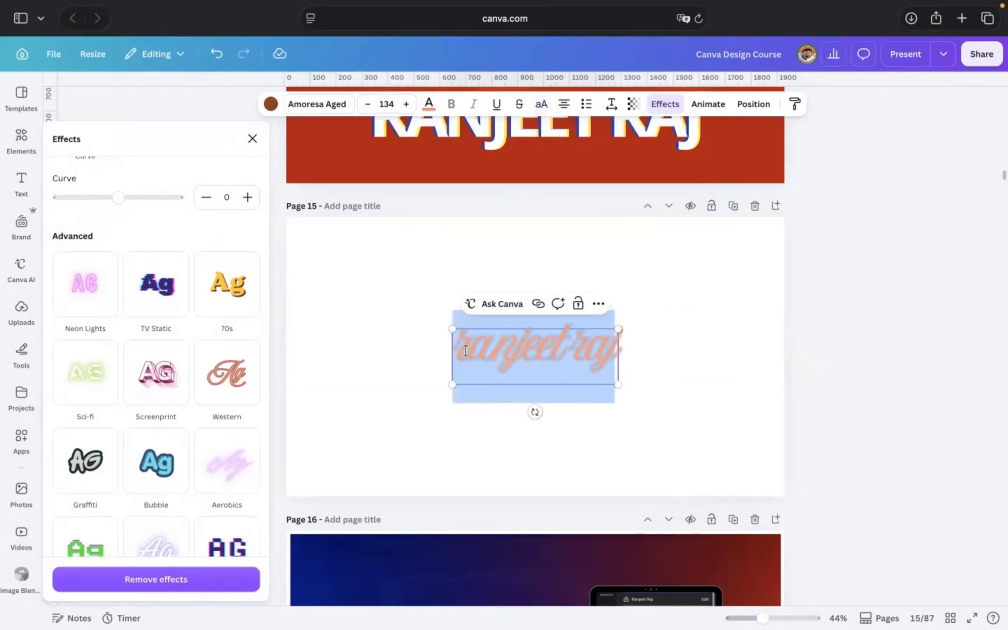
Step: Apply the Graffiti effect to the page 15 text and colour its letters yellow
left_click(78, 476)
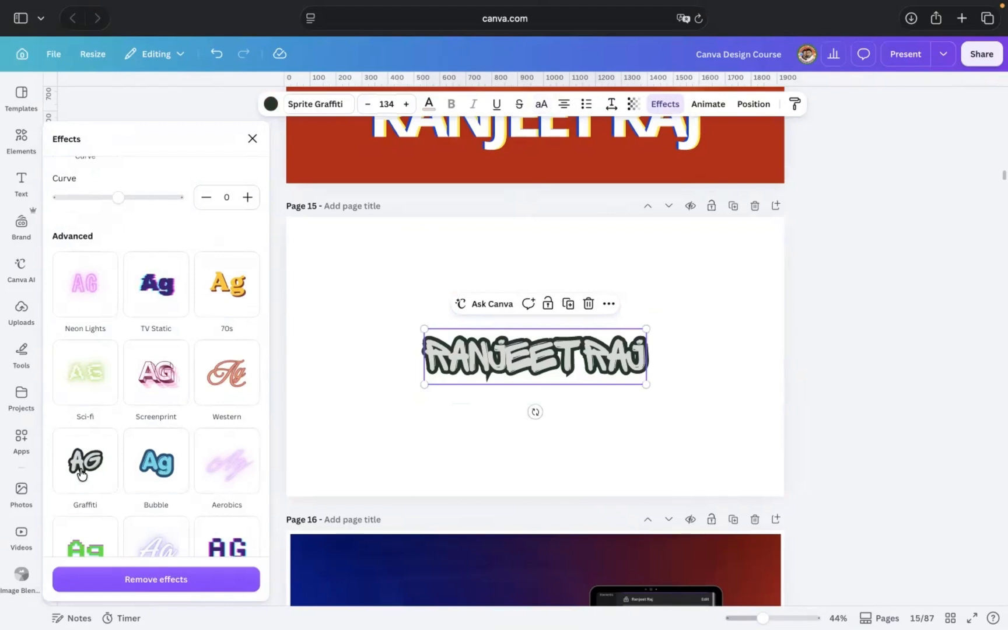
left_click(429, 105)
left_click(186, 232)
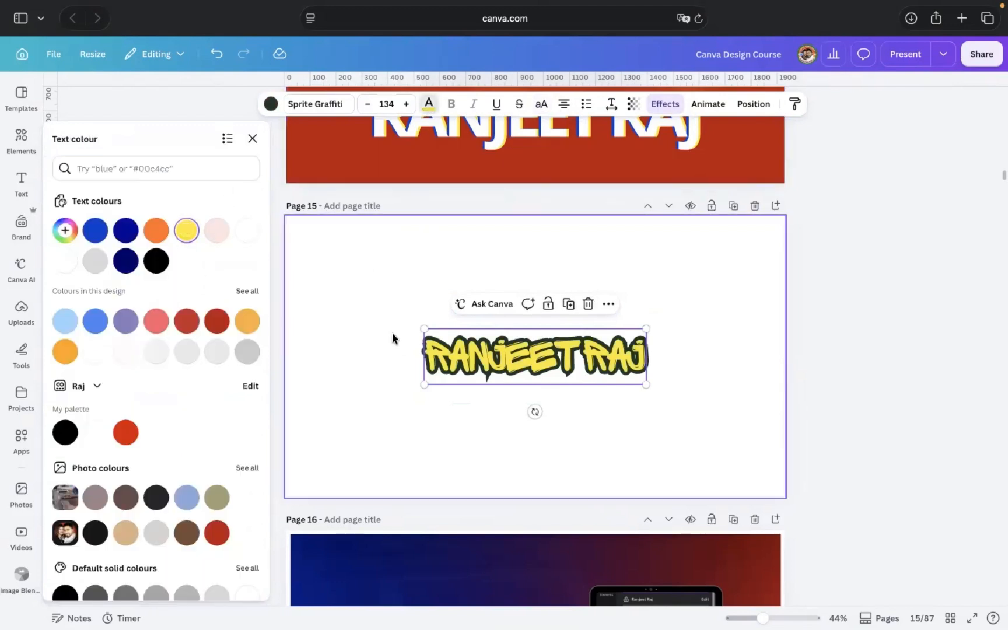
Step: Enlarge the page 15 text to about size 219 and shift it back towards the middle of the page
left_click_drag(424, 329, 284, 290)
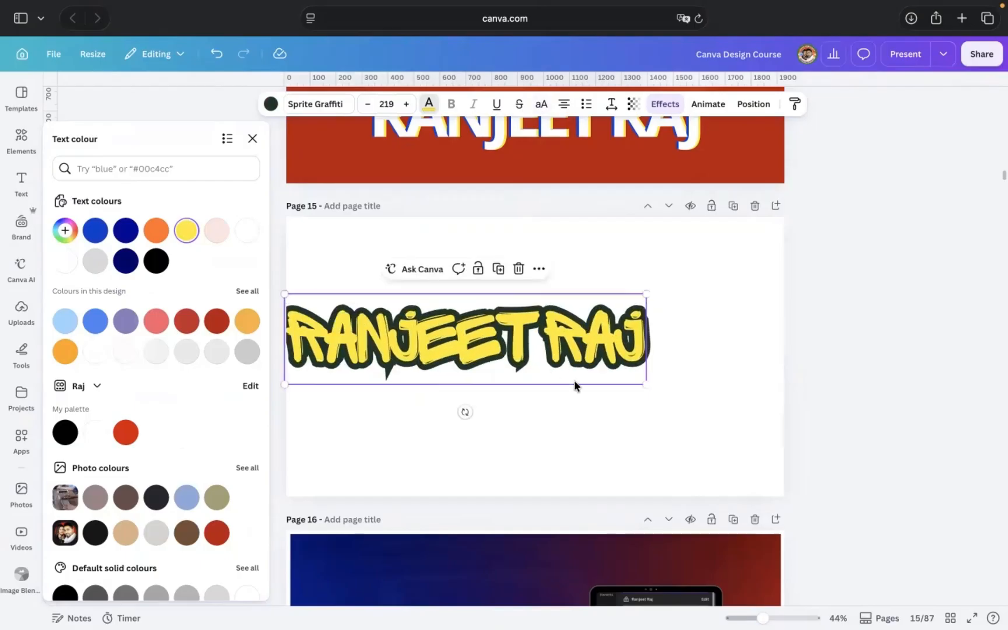
left_click(499, 451)
left_click_drag(507, 344, 592, 353)
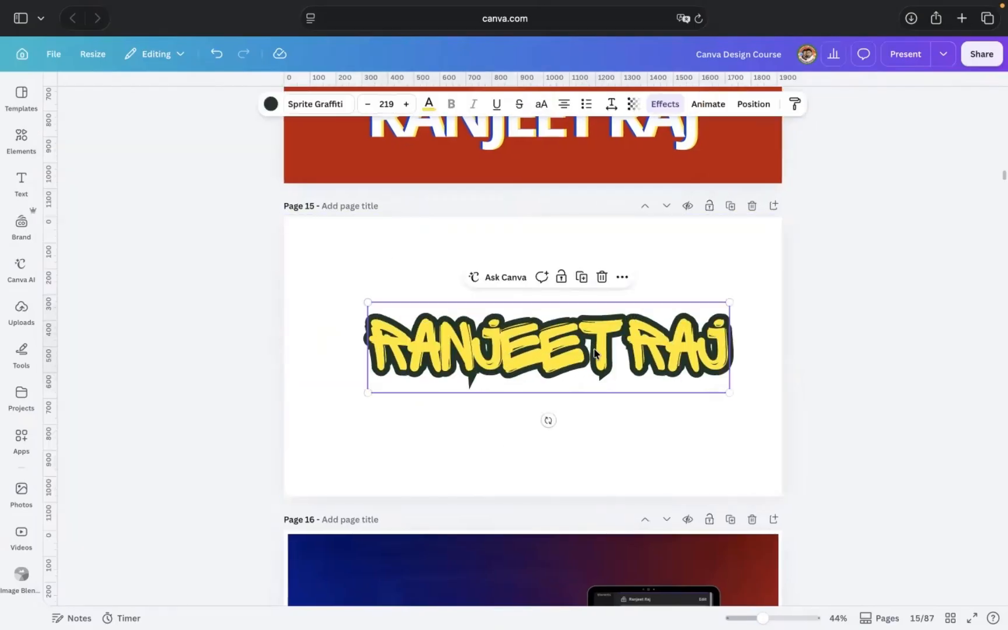
Step: Set the Graffiti effect's outline colour to black (#000000)
left_click(270, 105)
left_click(65, 229)
left_click(216, 229)
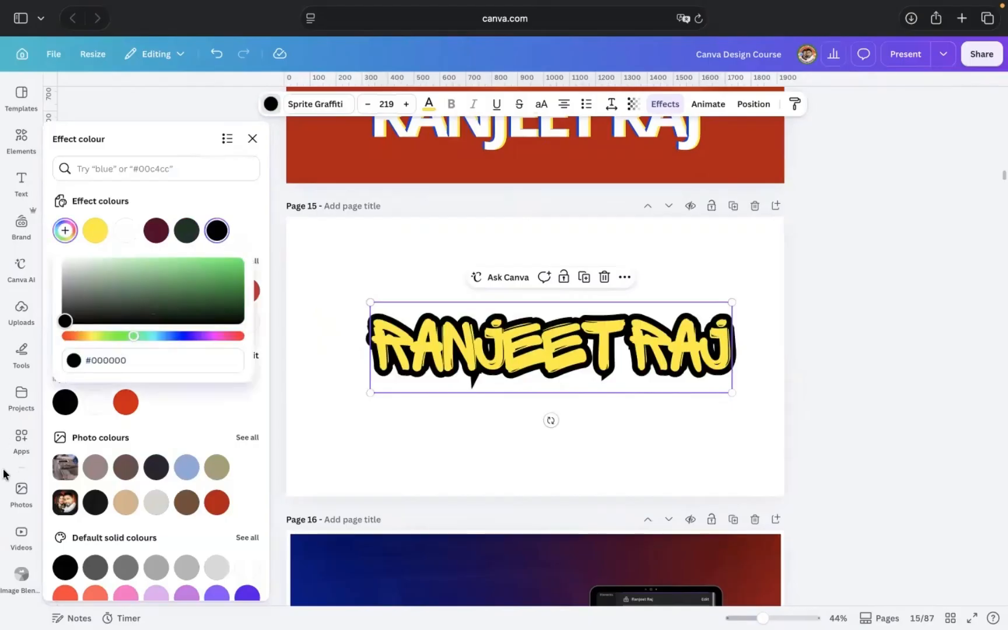
Step: Apply the Bubble effect to the page 15 text
left_click(658, 106)
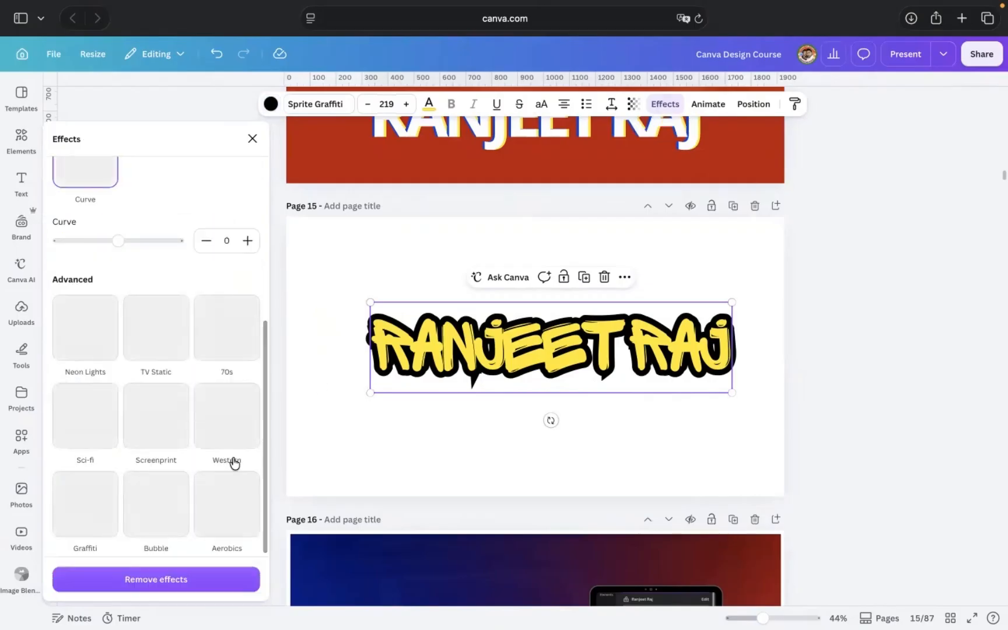
scroll(222, 467, "down", 3)
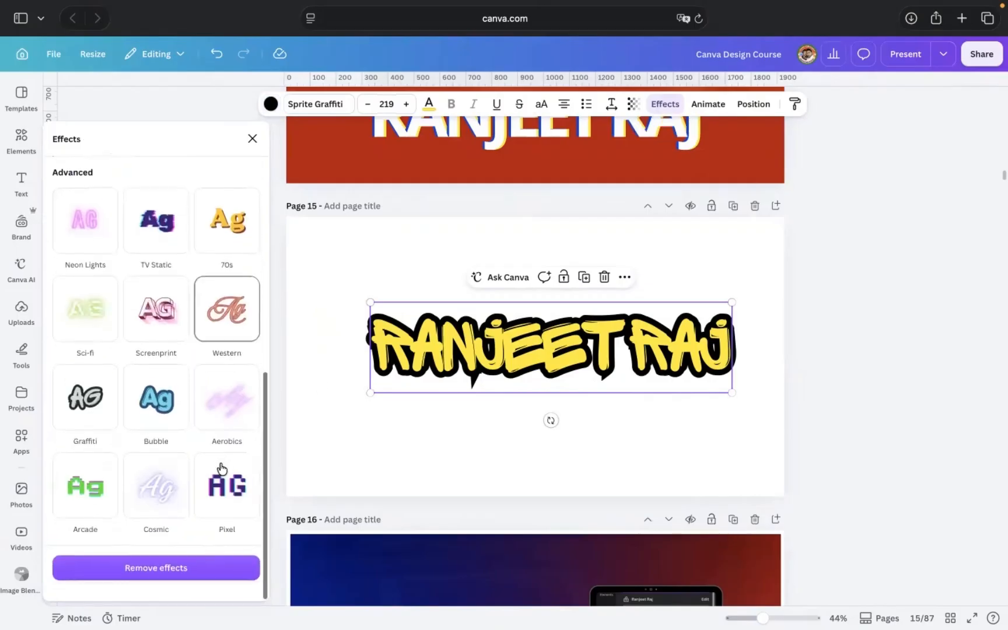
left_click(155, 425)
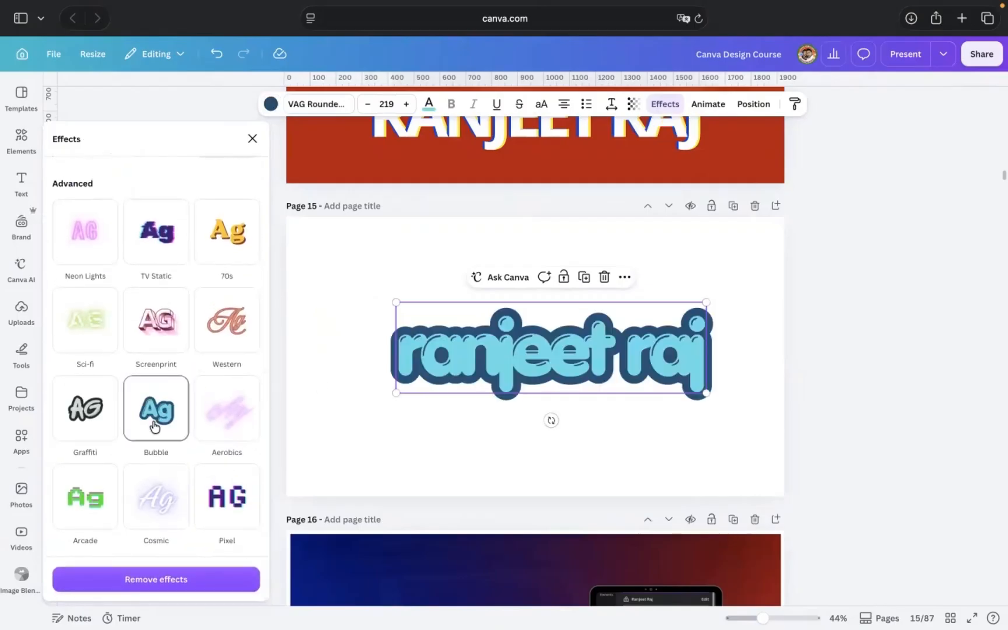
scroll(137, 450, "down", 1)
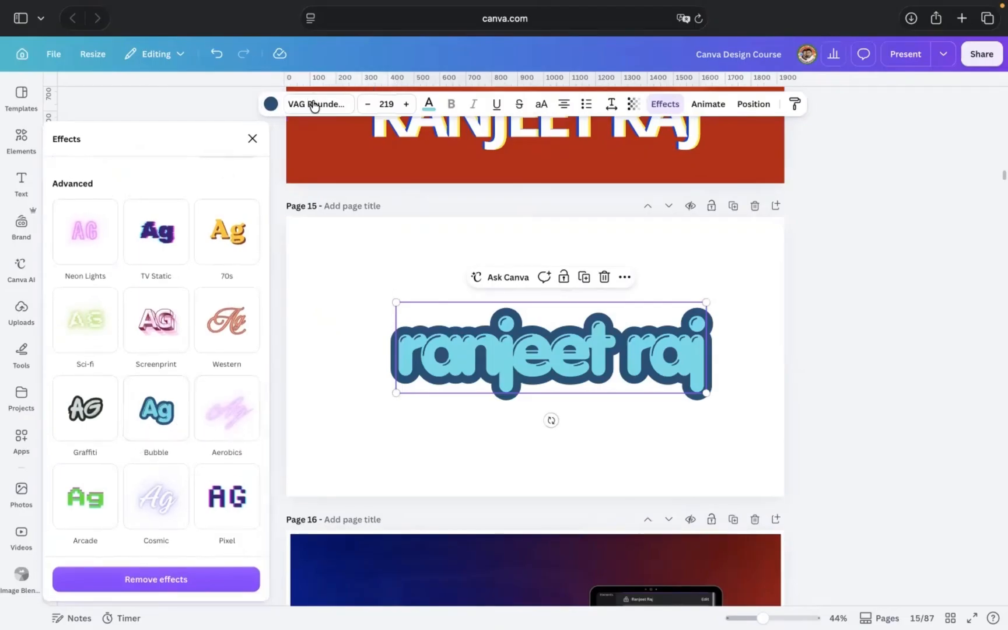
Step: Try the Aerobics effect and the Arcade effect on the page 15 text
left_click(226, 413)
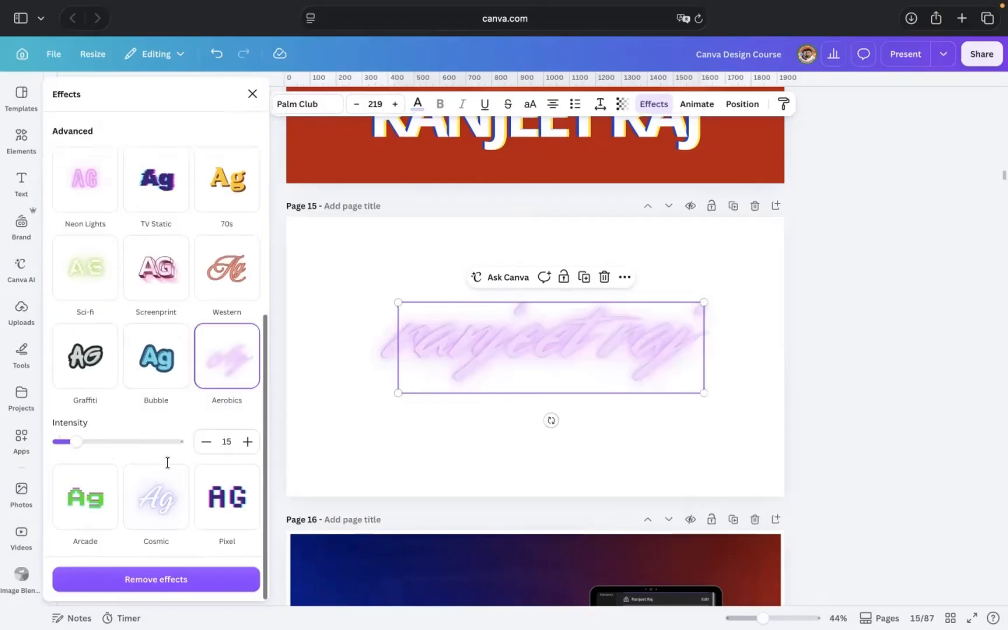
left_click(114, 528)
scroll(154, 523, "up", 3)
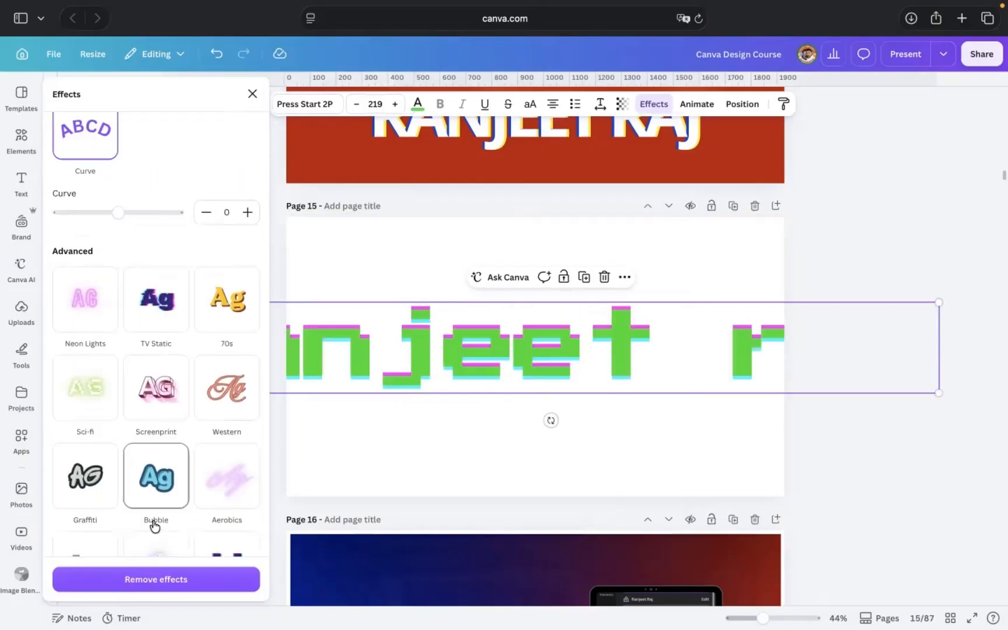
scroll(157, 524, "down", 2)
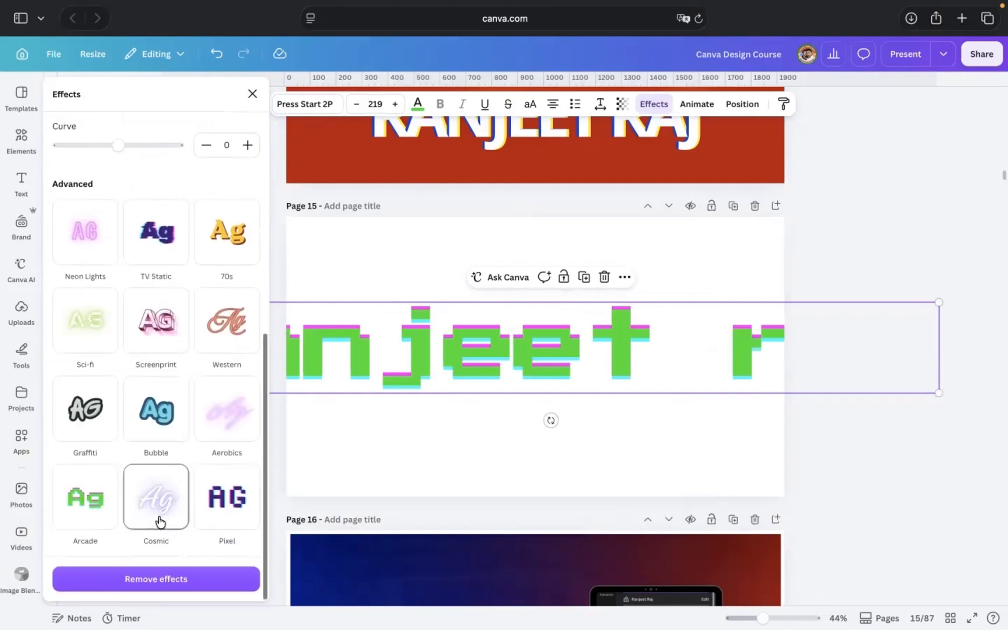
Step: Apply the Cosmic effect to the text and set the page 15 background to black
left_click(159, 518)
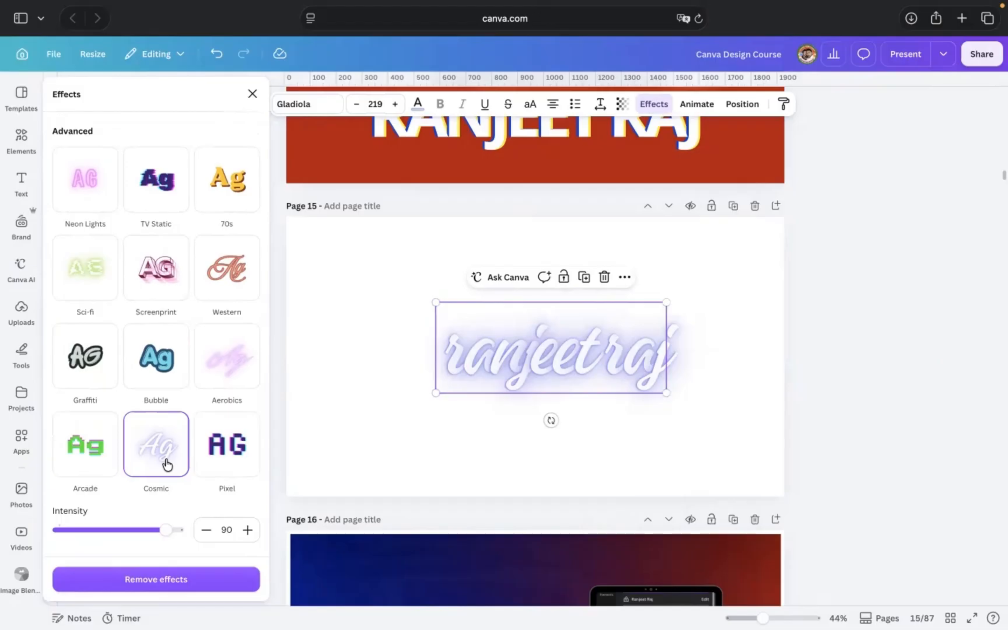
left_click(356, 159)
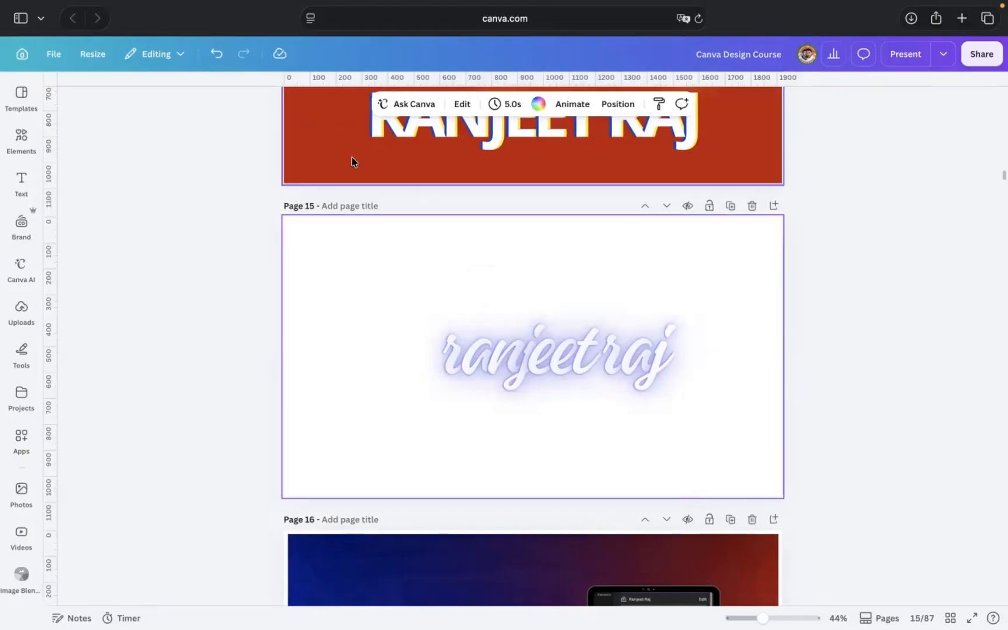
left_click(537, 104)
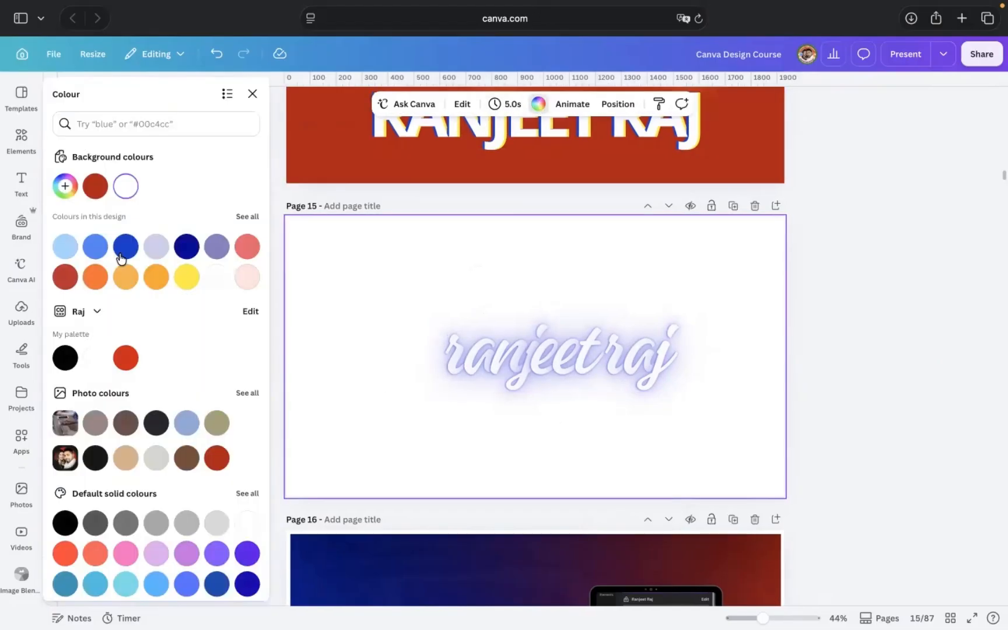
left_click(182, 248)
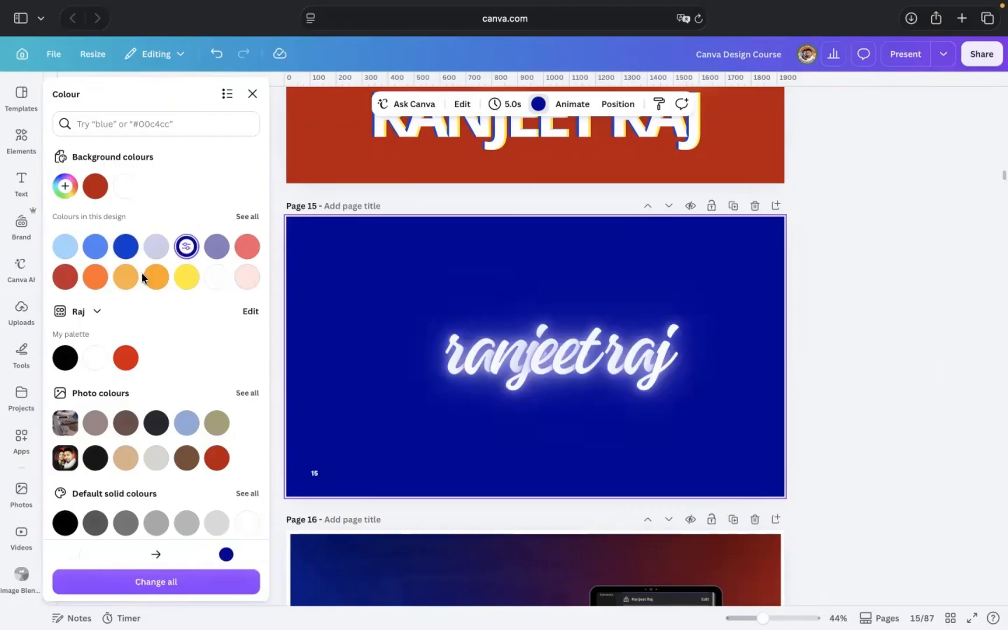
left_click(64, 358)
Step: Change the glowing Cosmic text on page 15 to the dark red used in the design
left_click(586, 369)
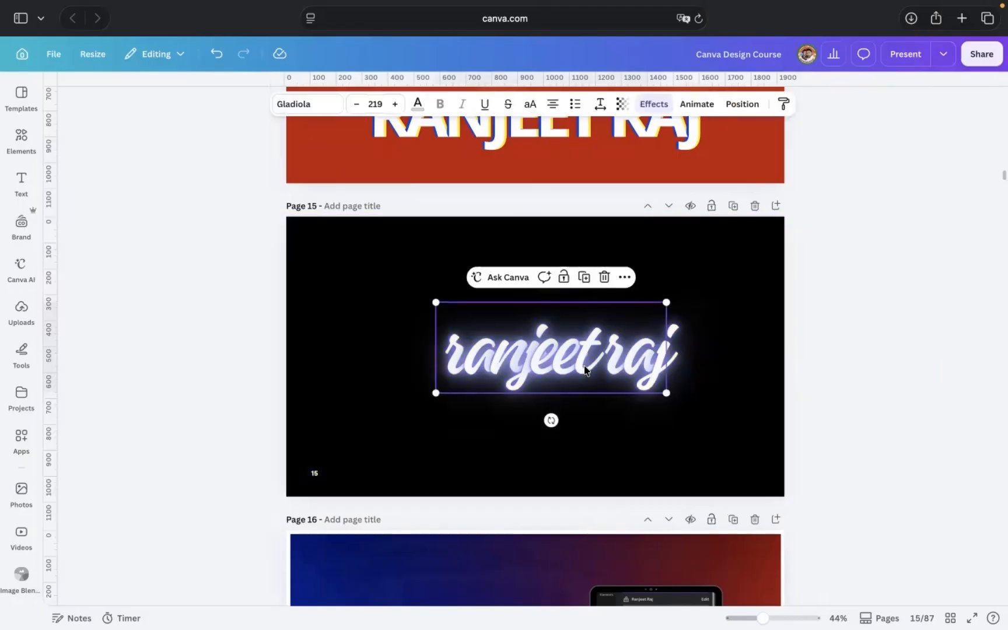
double_click(482, 343)
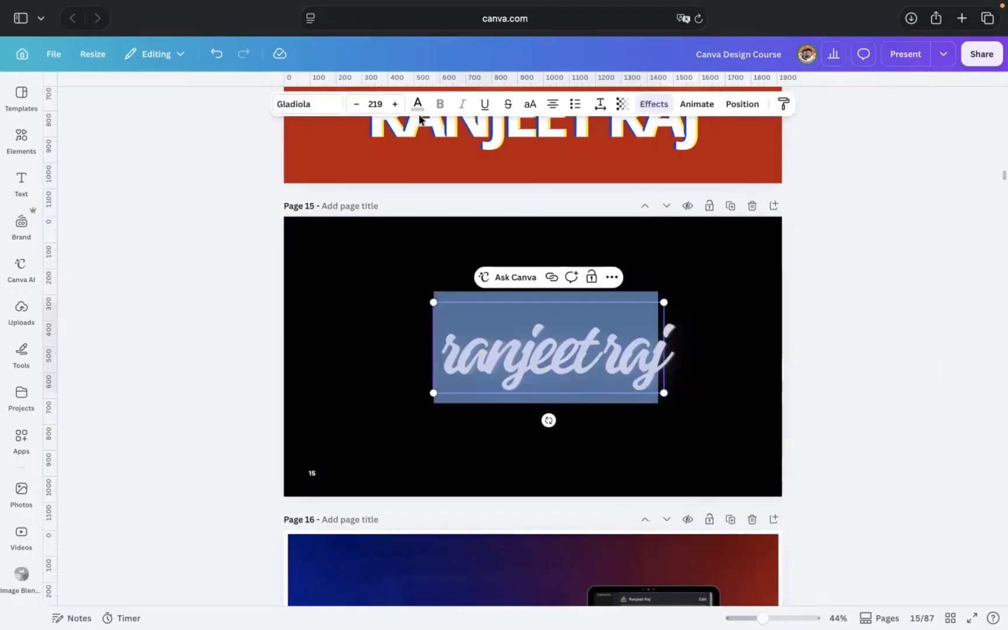
key("Escape")
left_click(371, 281)
left_click(449, 333)
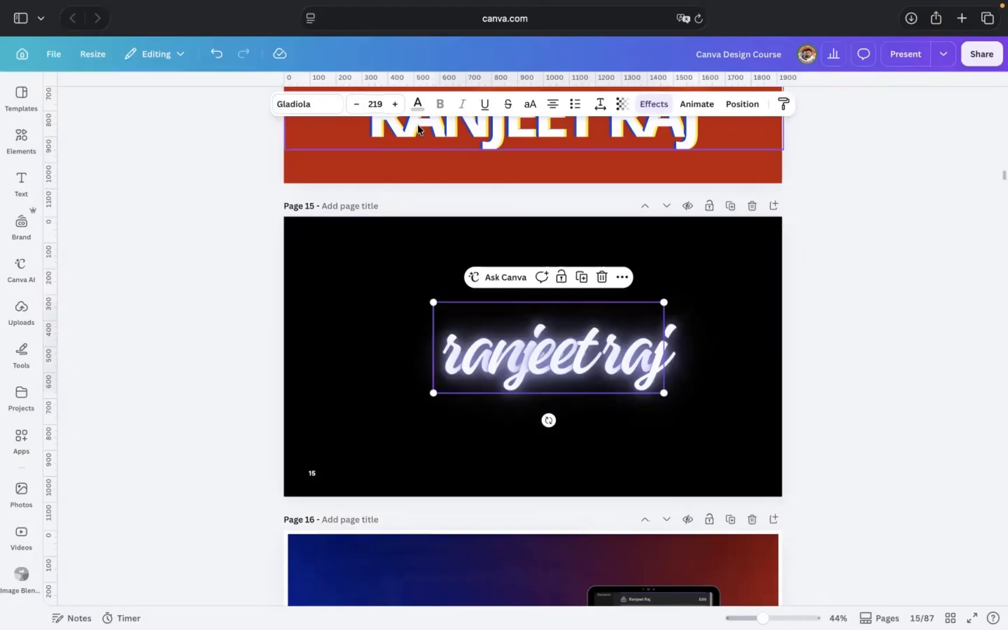
left_click(417, 104)
left_click(63, 225)
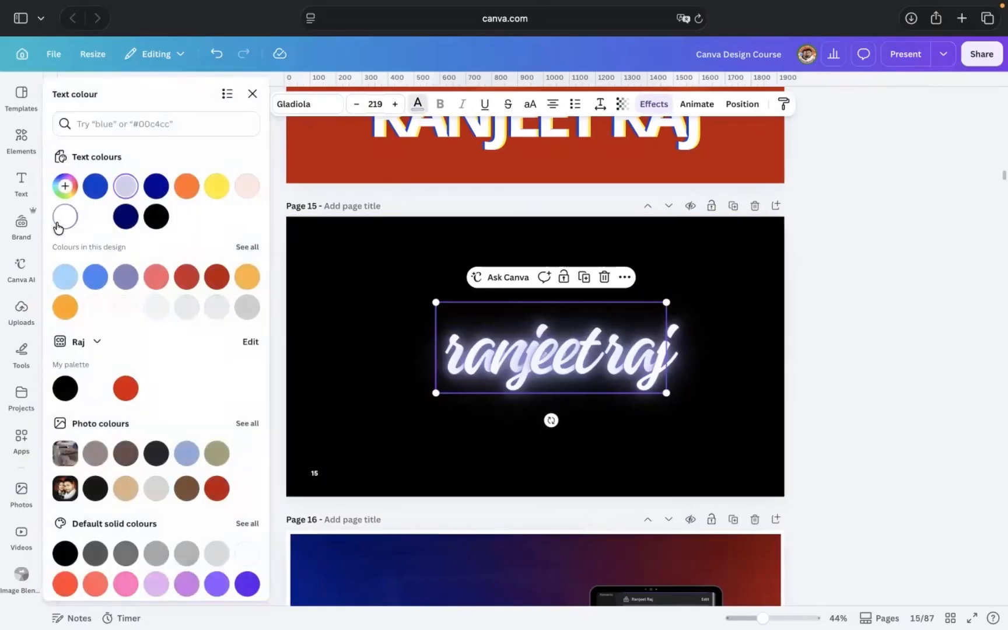
left_click(216, 188)
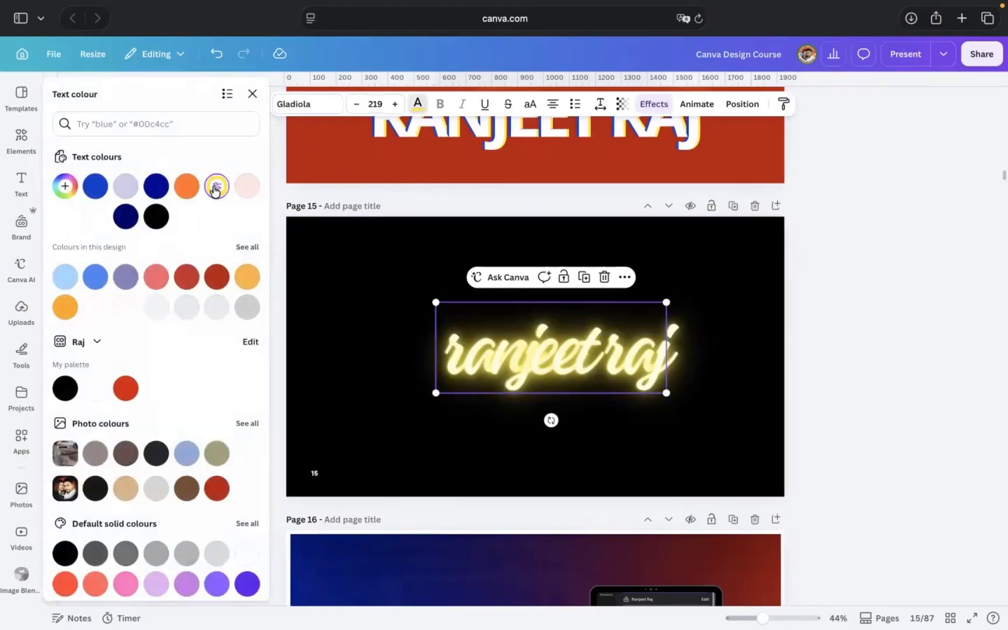
left_click(216, 279)
left_click(834, 353)
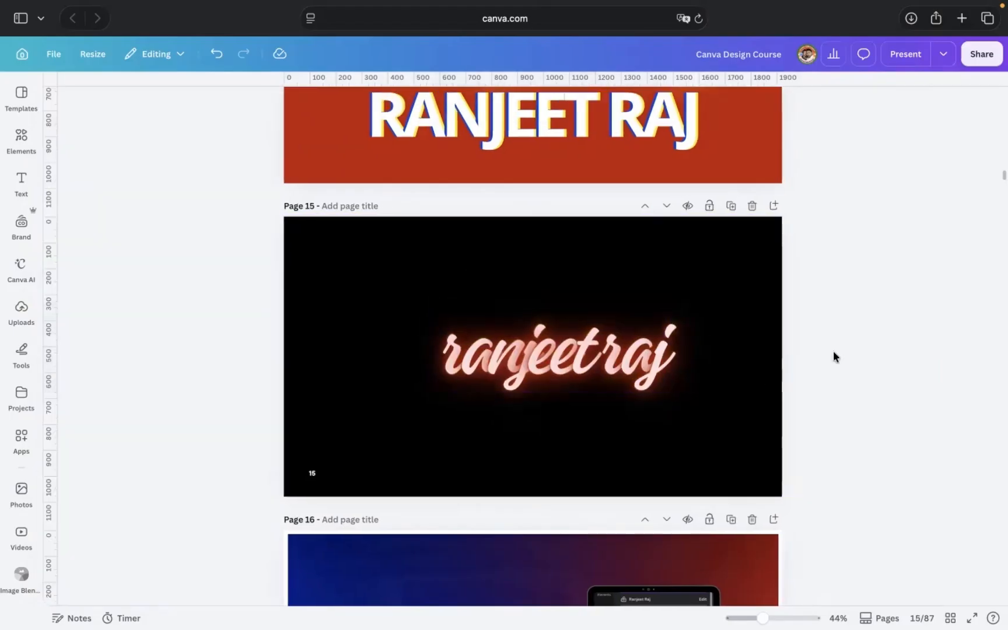
Step: Capitalize the initials of both words in the glowing text and move it to the upper centre of page 15
left_click(462, 366)
left_click(462, 366)
left_click(463, 366)
key("BackSpace")
type("R")
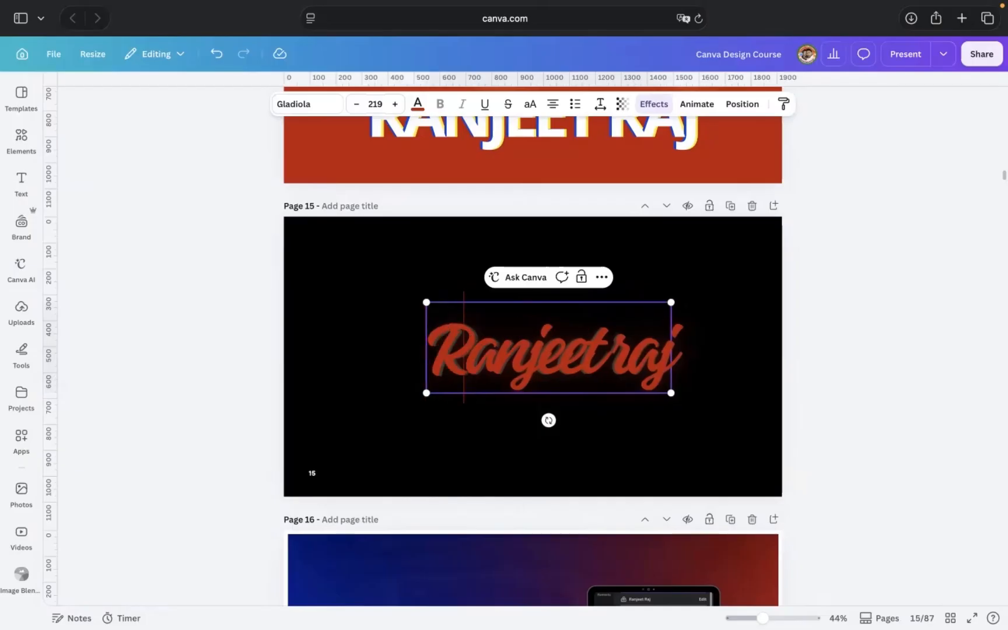
key("BackSpace")
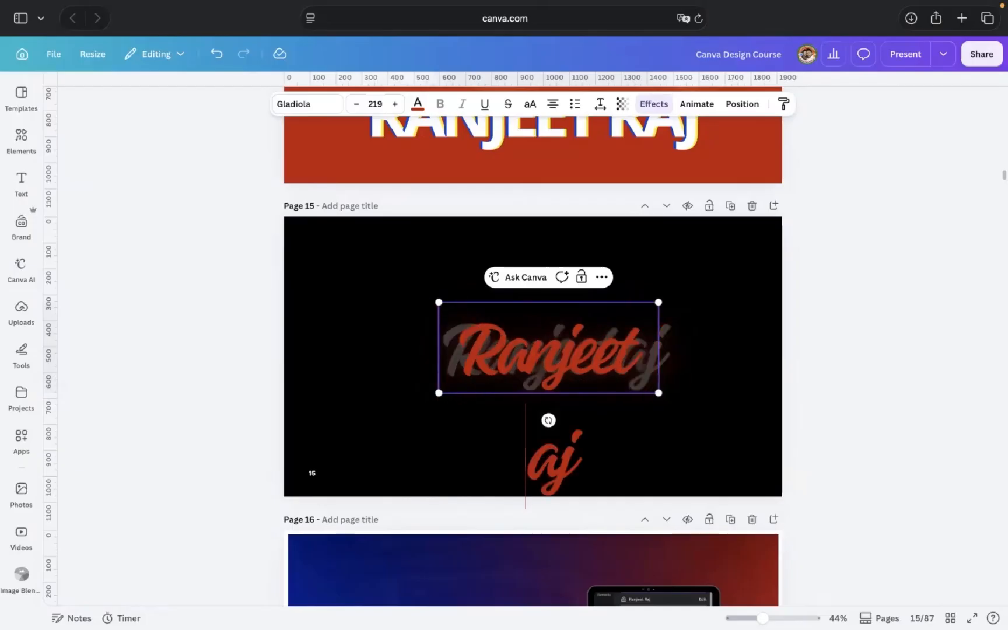
type("R")
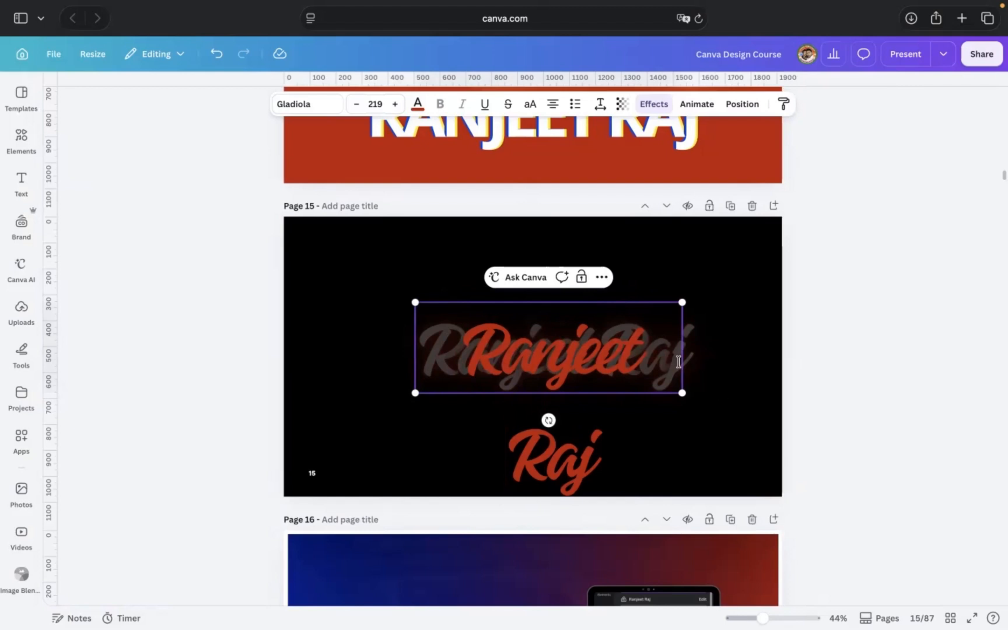
left_click(727, 370)
left_click(801, 403)
left_click_drag(563, 376, 580, 315)
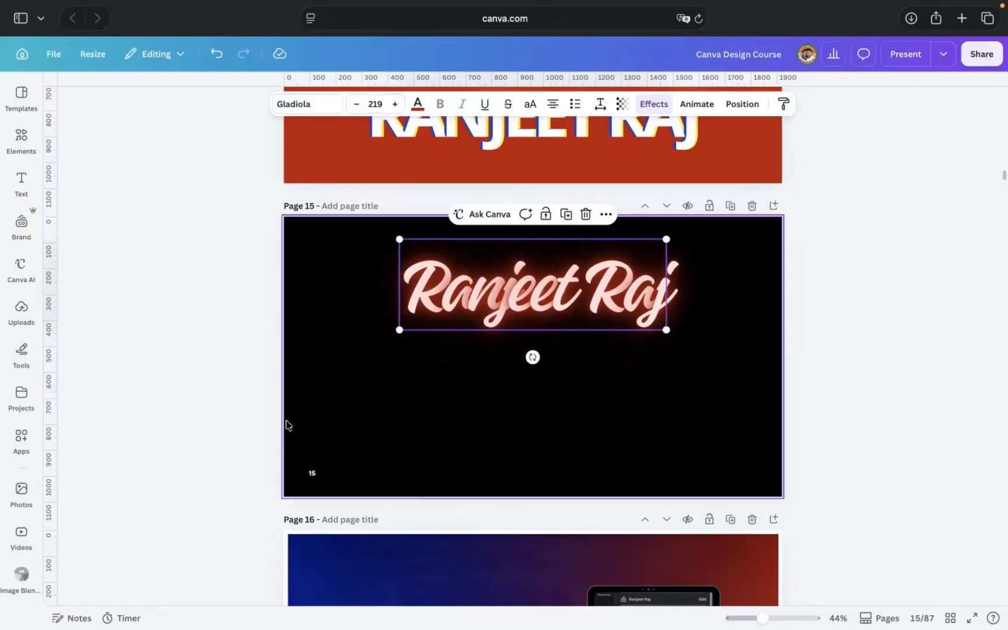
Step: Browse the ready-made font combinations for text and add a new page after page 15
left_click(20, 187)
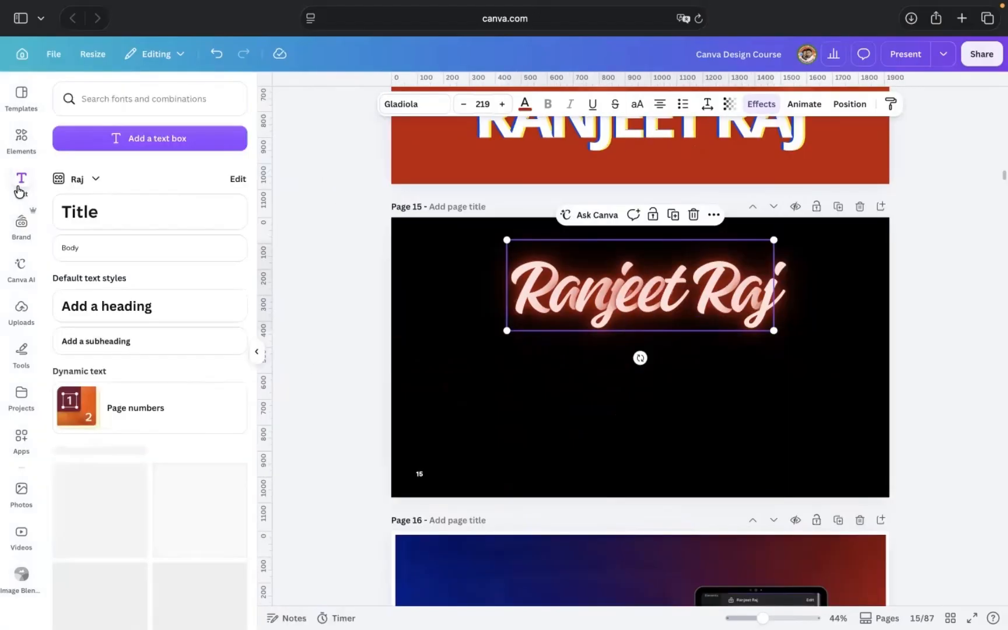
scroll(214, 336, "down", 10)
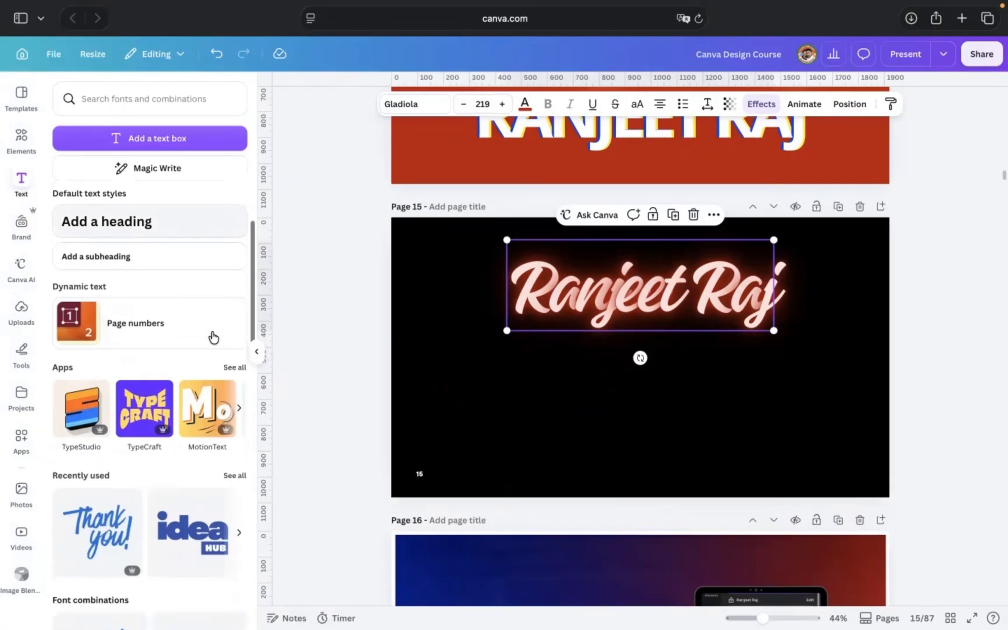
scroll(160, 554, "down", 10)
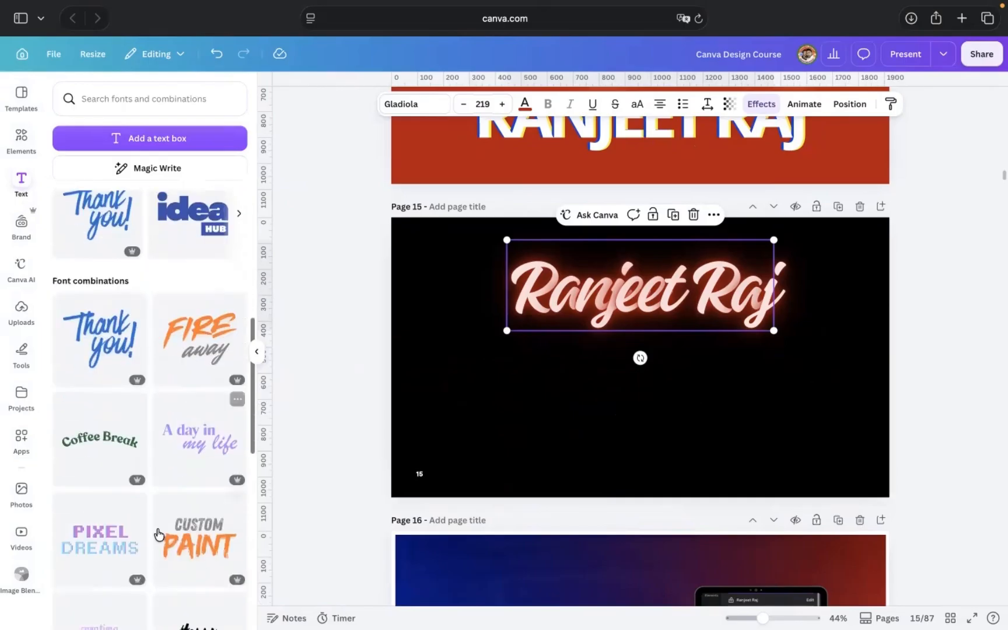
scroll(154, 482, "down", 6)
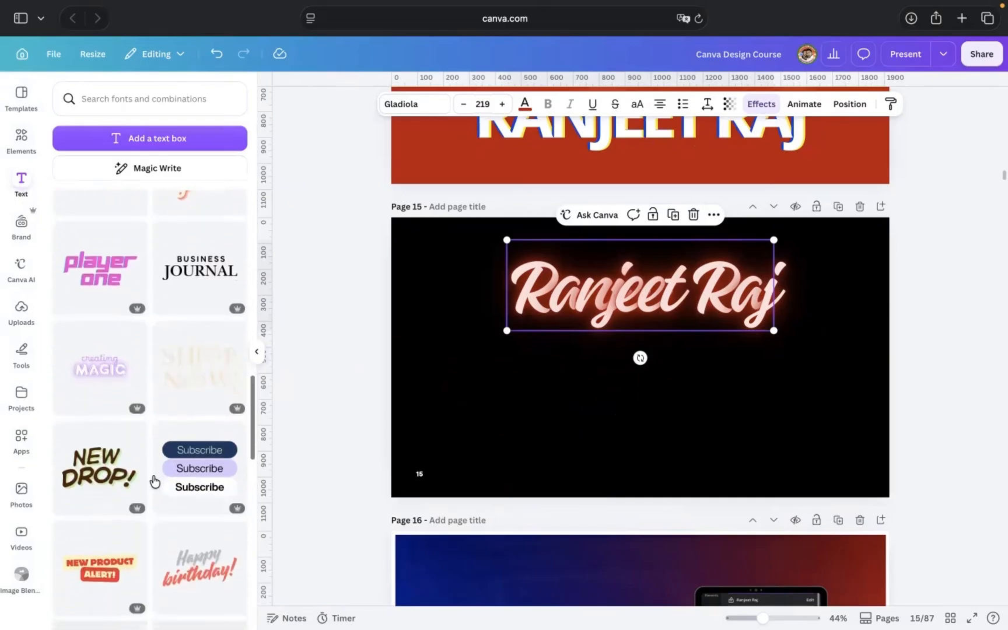
left_click(881, 209)
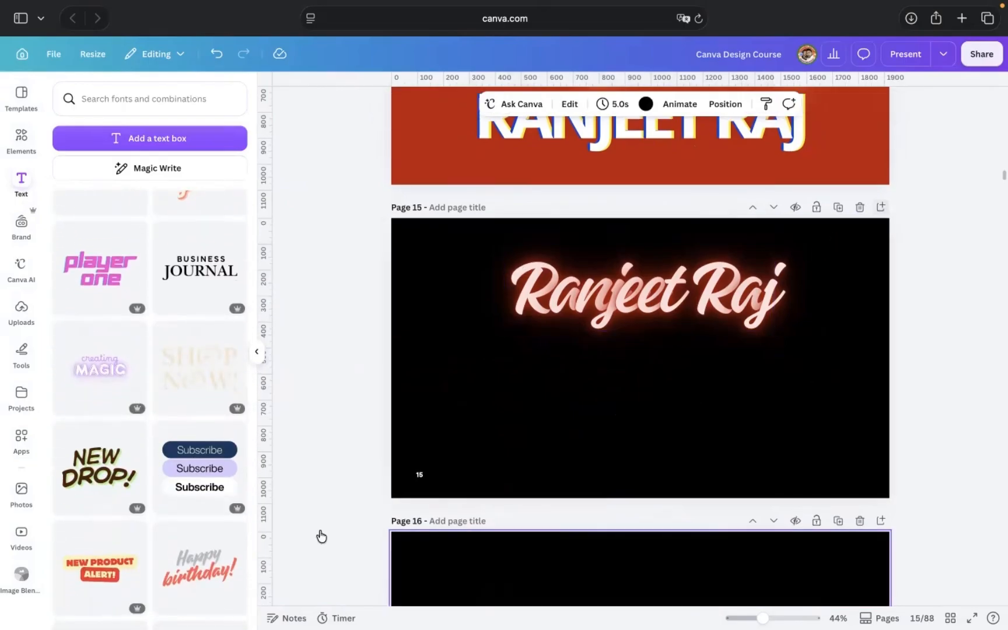
Step: Add the ready-made "New Product Alert!" font combination to page 16, enlarge it and centre it on the page
scroll(162, 562, "down", 4)
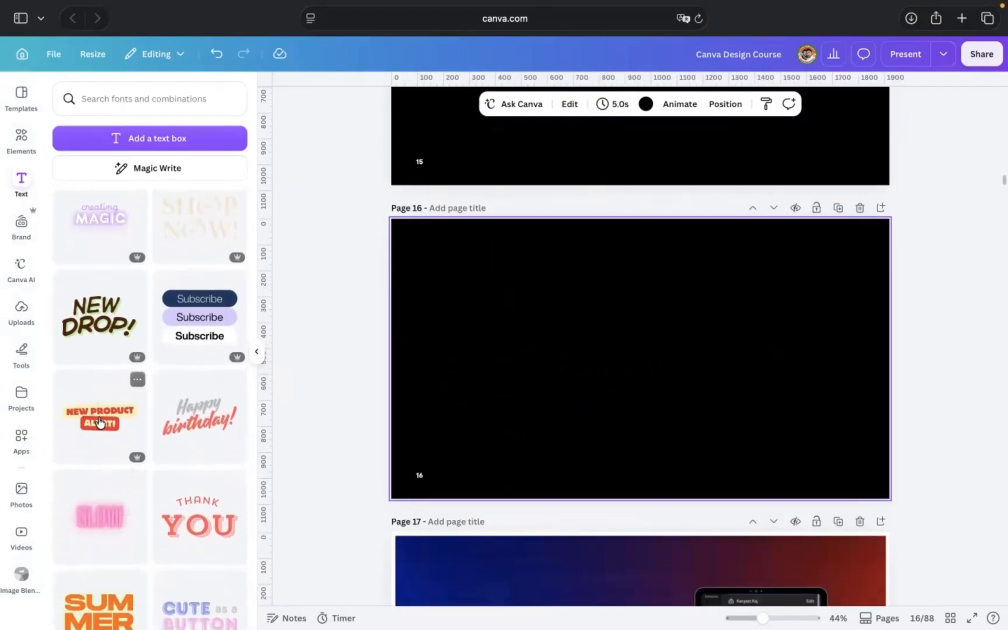
left_click(100, 422)
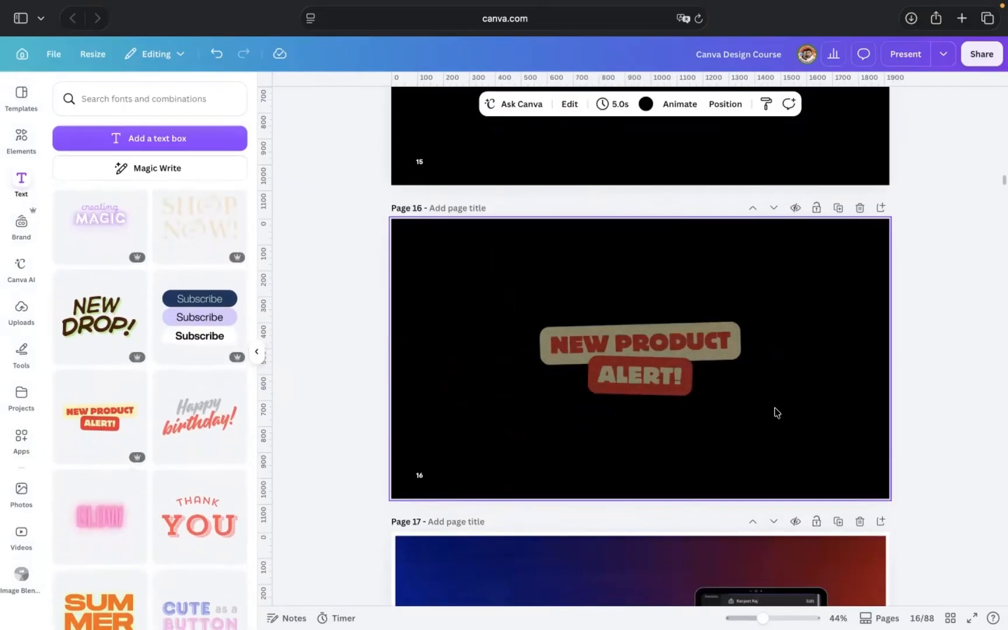
left_click_drag(756, 319, 870, 283)
left_click_drag(757, 381, 701, 406)
Step: Replace the word PRODUCT with FEATURE in the upper line of the font combination on page 16
left_click(724, 338)
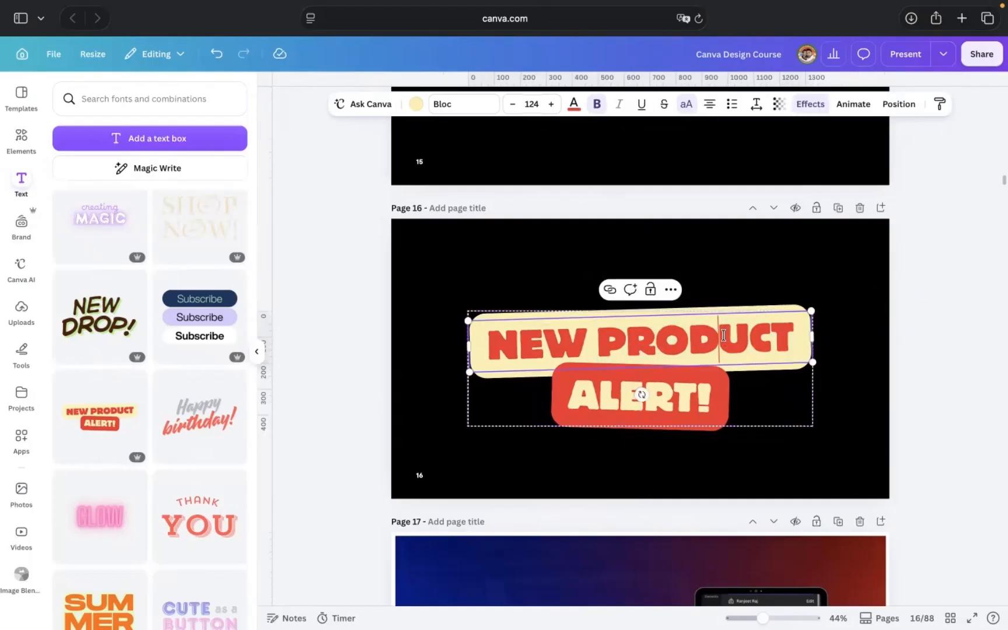
double_click(723, 337)
type("FEA")
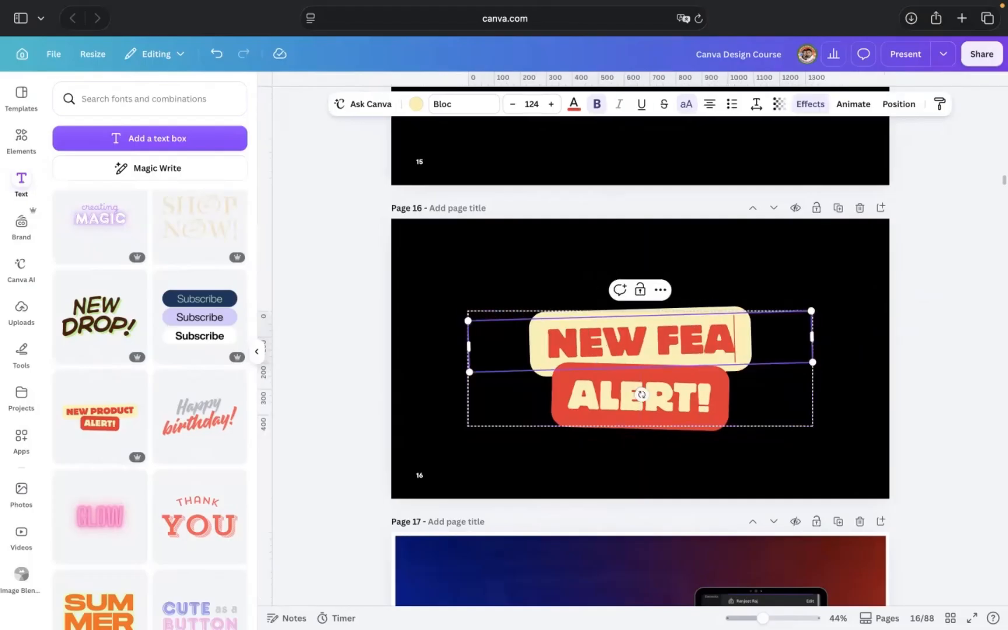
type("TURE")
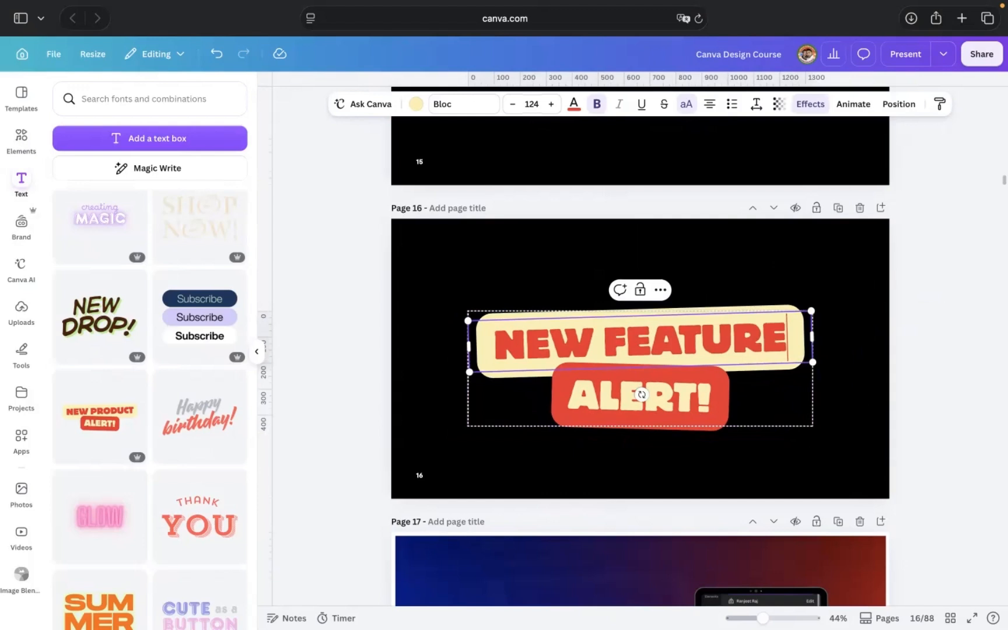
left_click(963, 368)
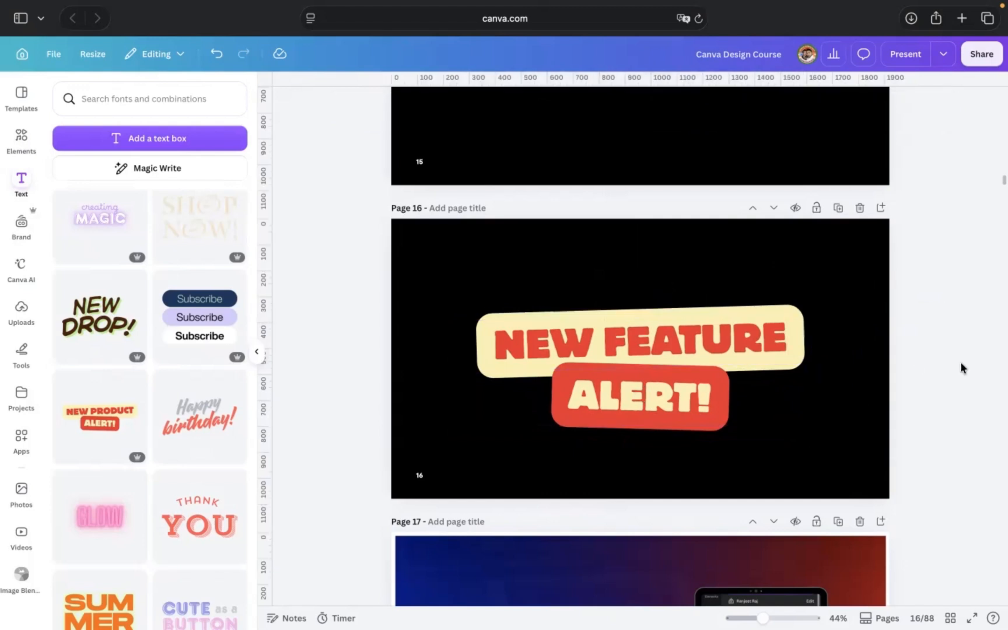
Step: Change the cream background shape behind "NEW FEATURE" to bright yellow
left_click(556, 337)
left_click(424, 106)
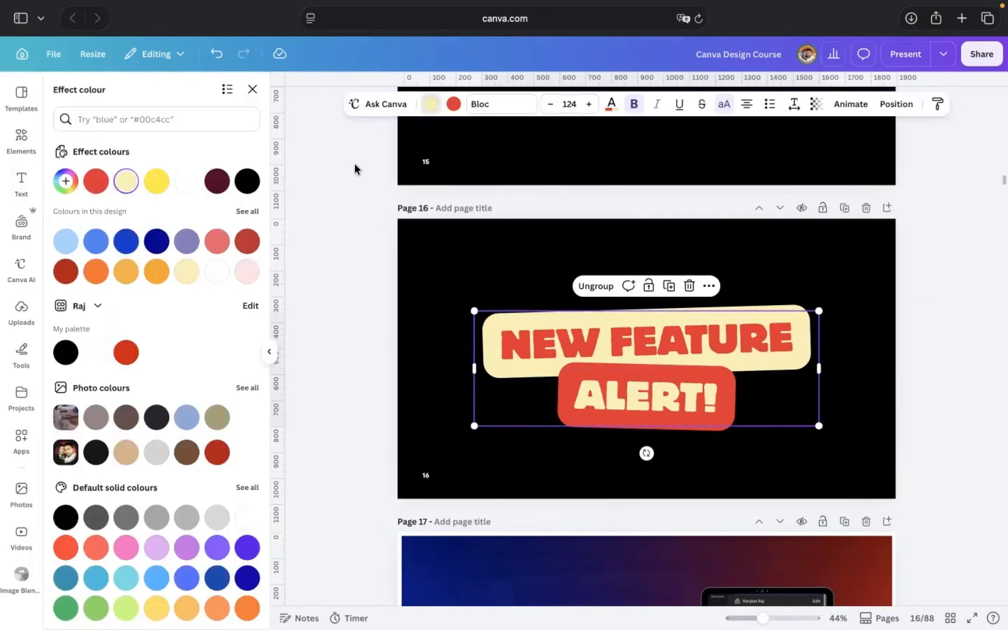
left_click(157, 181)
Step: Make the background shape behind "ALERT!" black and remove the black background from page 16
left_click(452, 105)
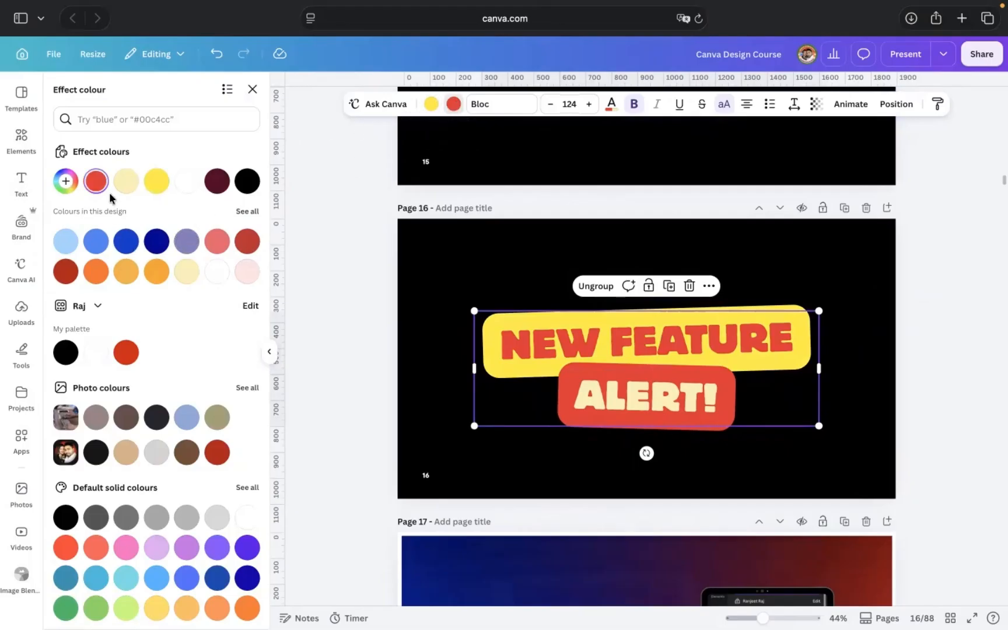
left_click(248, 181)
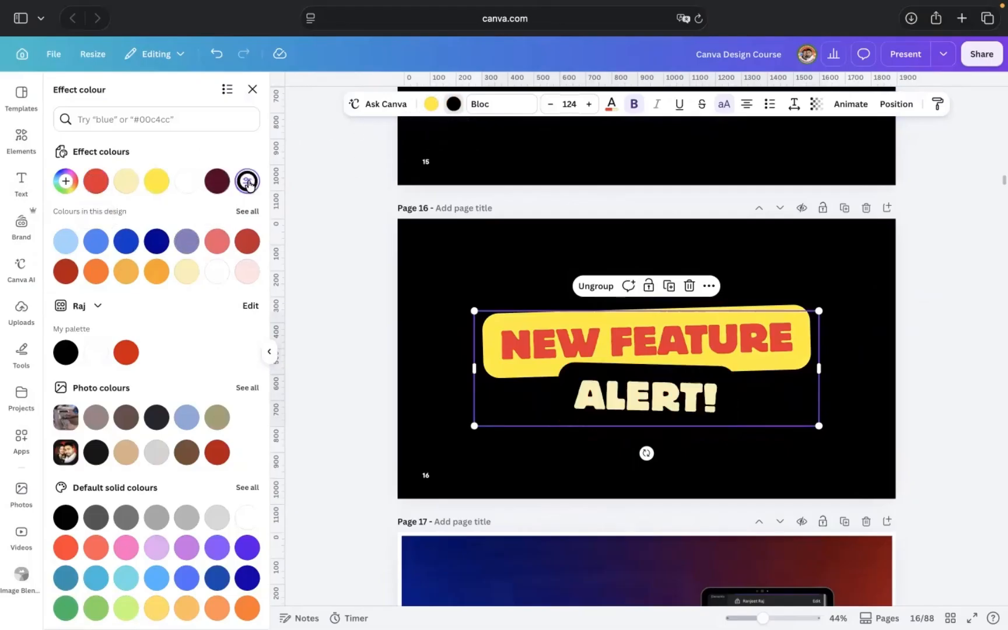
left_click(536, 256)
key("Delete")
Step: Change the "ALERT!" text colour to the same bright yellow as the upper label
left_click(636, 418)
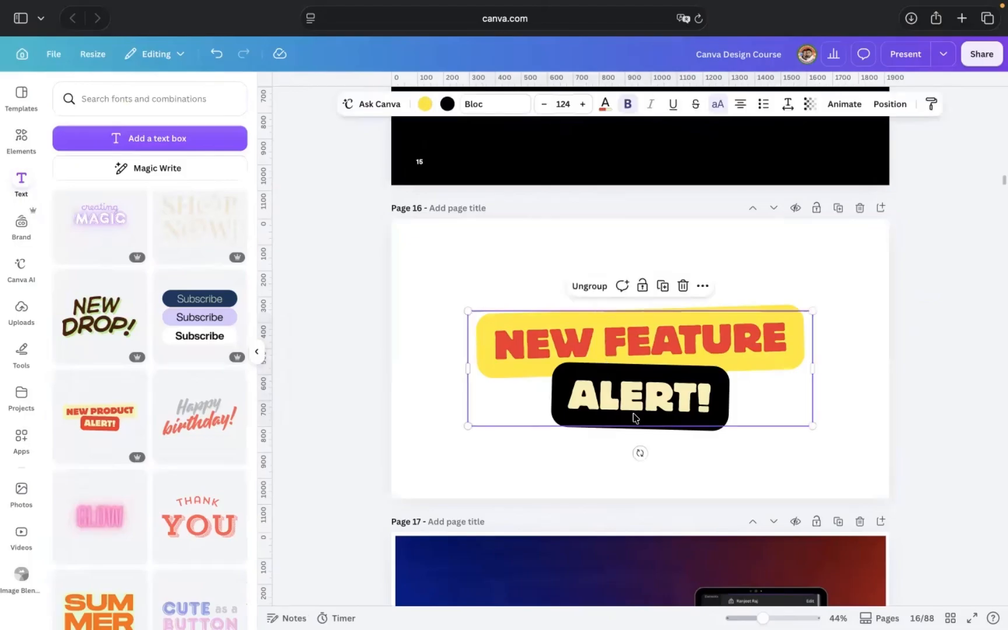
left_click(602, 402)
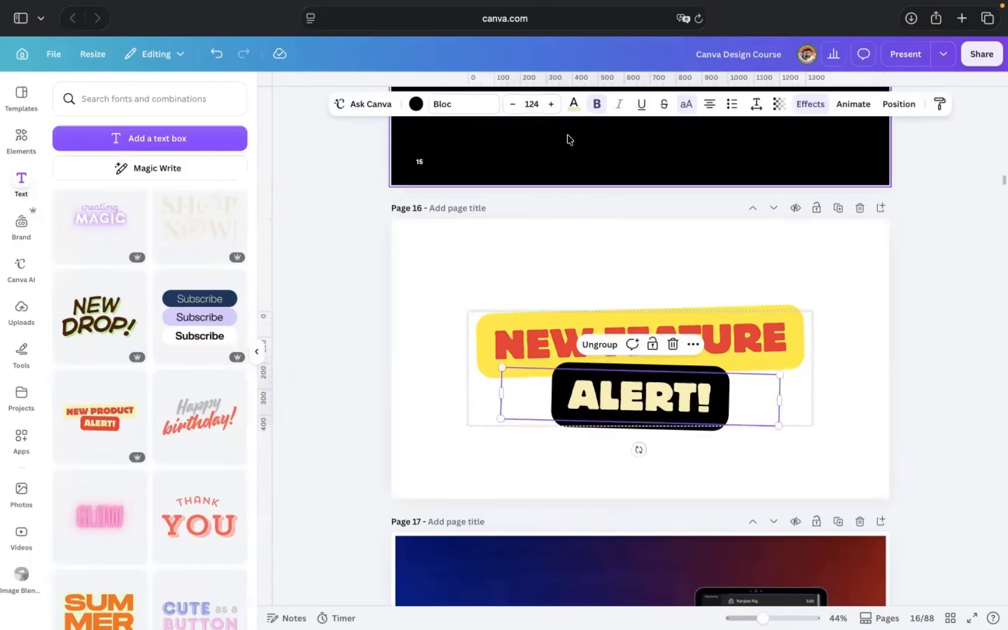
left_click(574, 103)
left_click(66, 213)
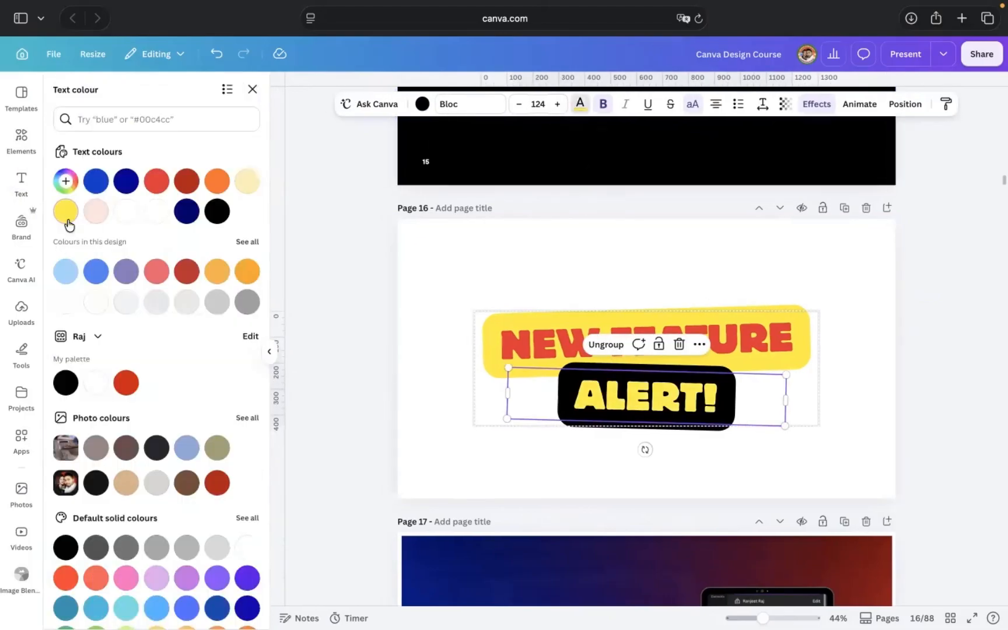
left_click(362, 444)
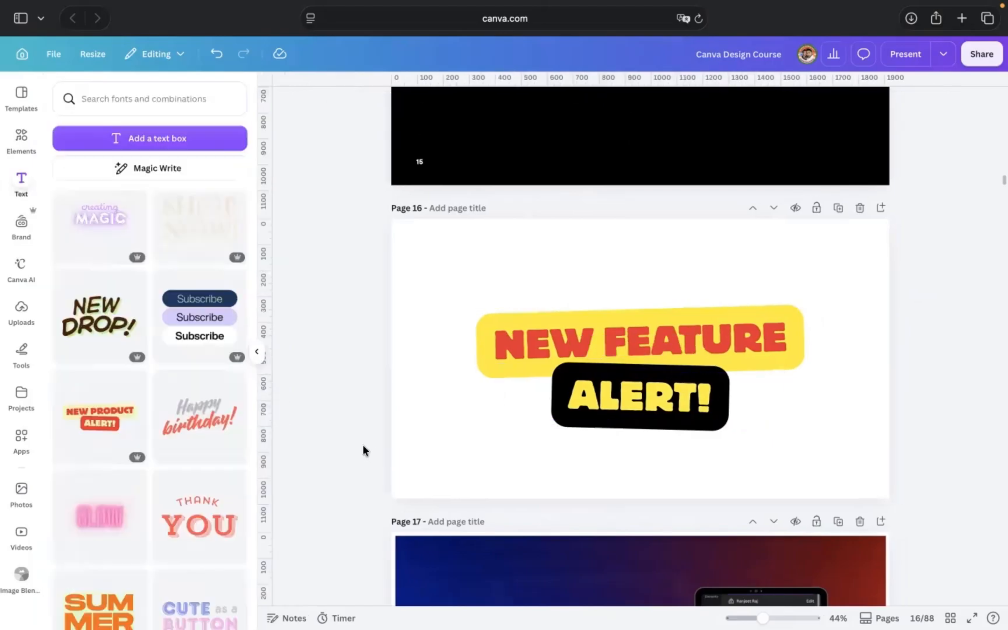
Step: Change the text colour of "NEW FEATURE" to black
left_click(532, 345)
left_click(531, 345)
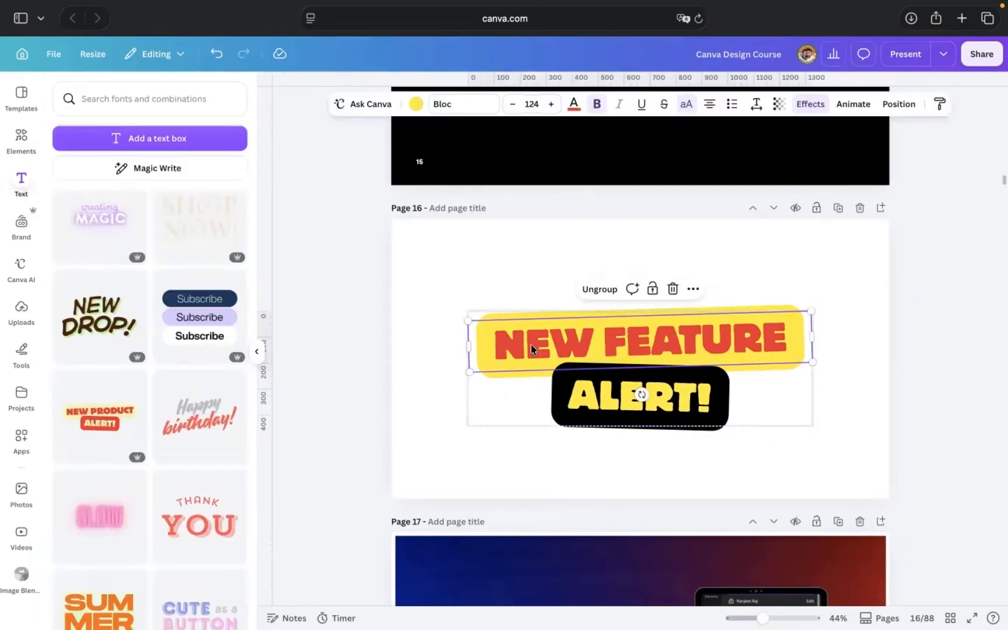
left_click(571, 107)
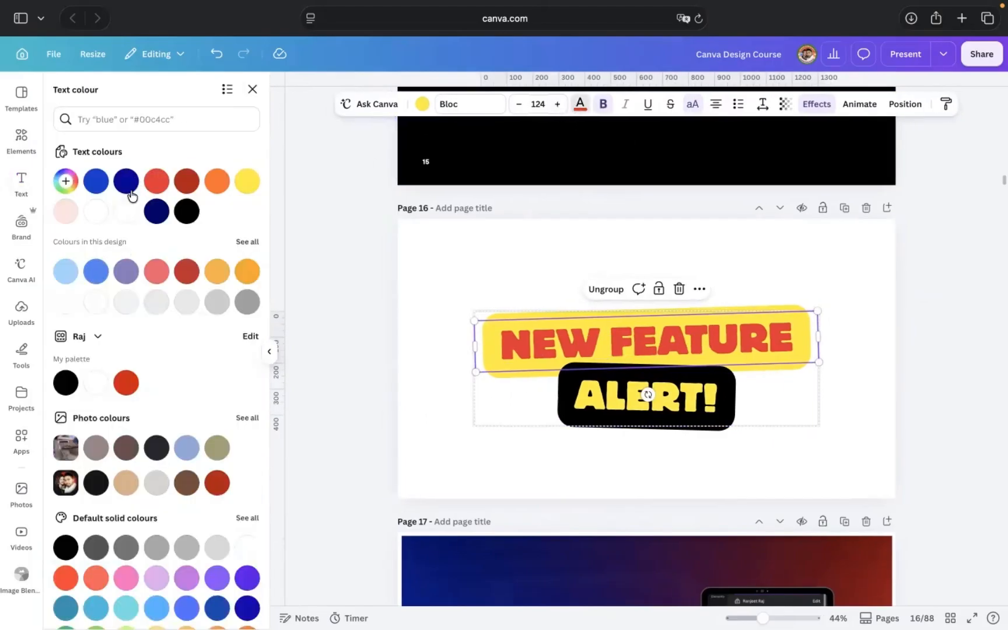
left_click(185, 215)
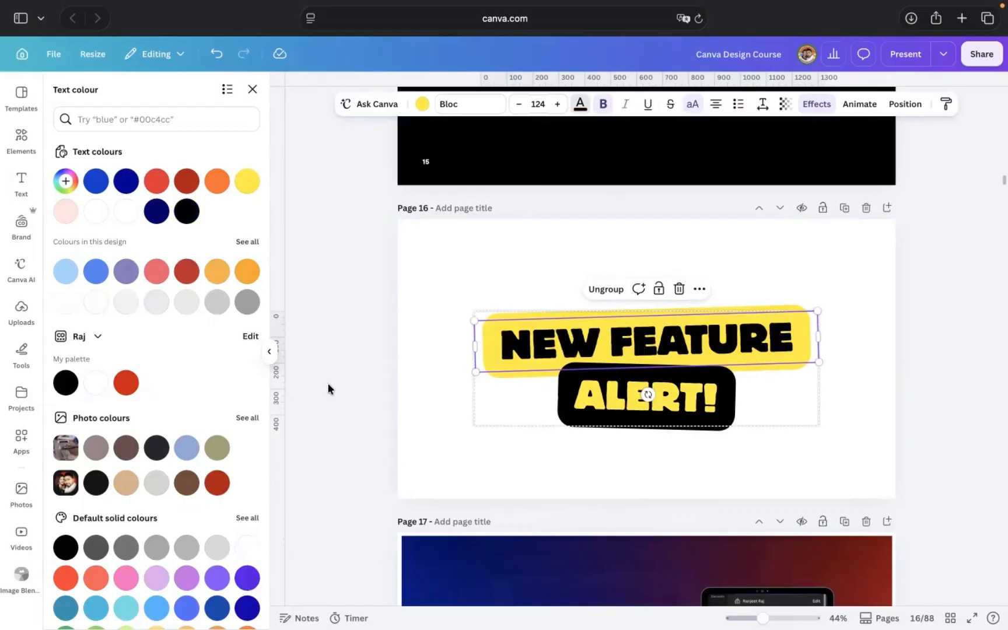
left_click(379, 401)
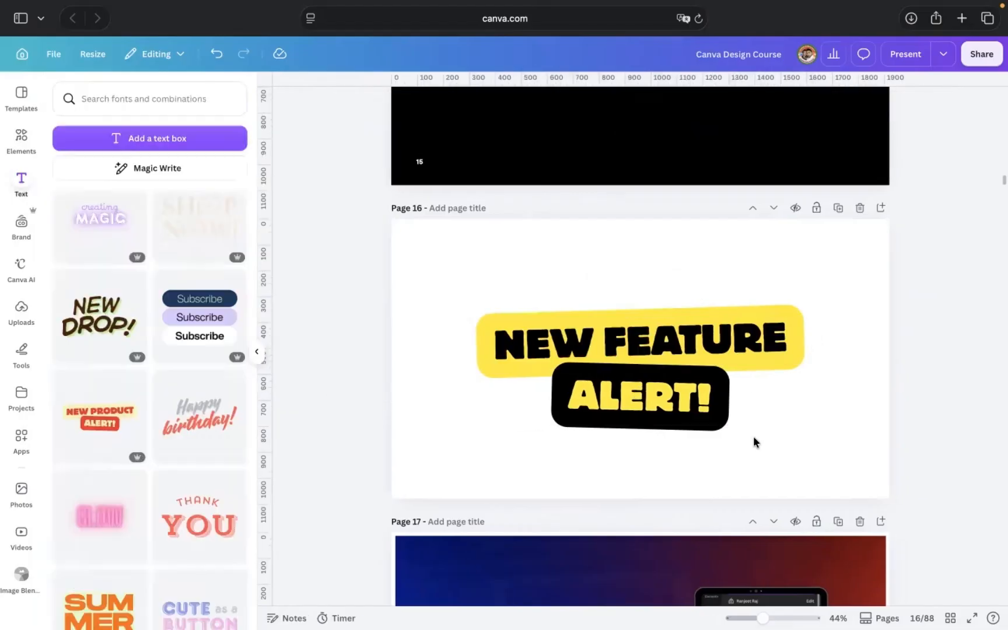
Step: Change the text colour of "ALERT!" to white on its black label
left_click(608, 411)
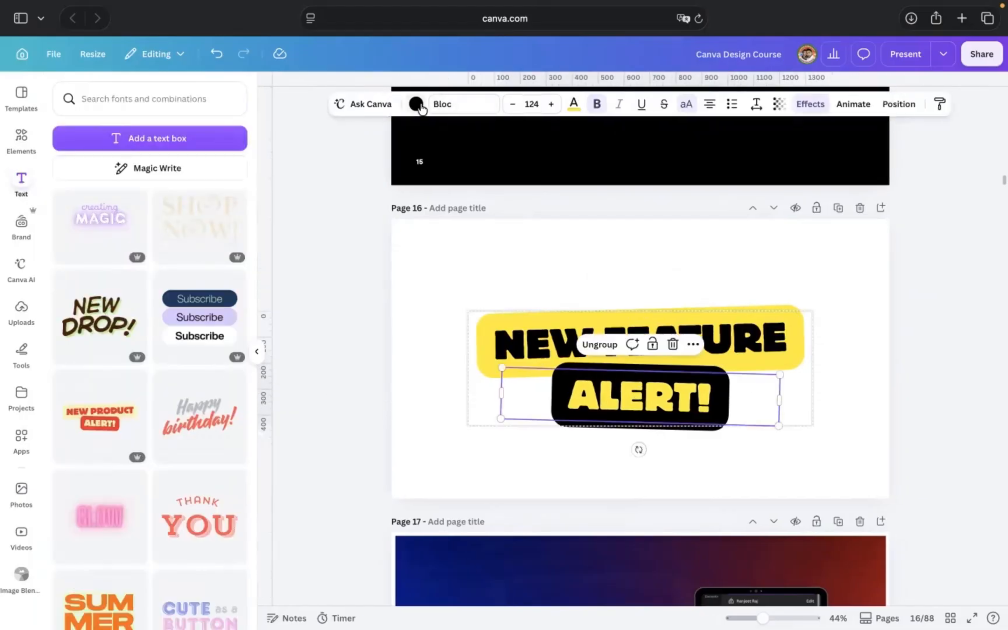
left_click(419, 107)
double_click(618, 396)
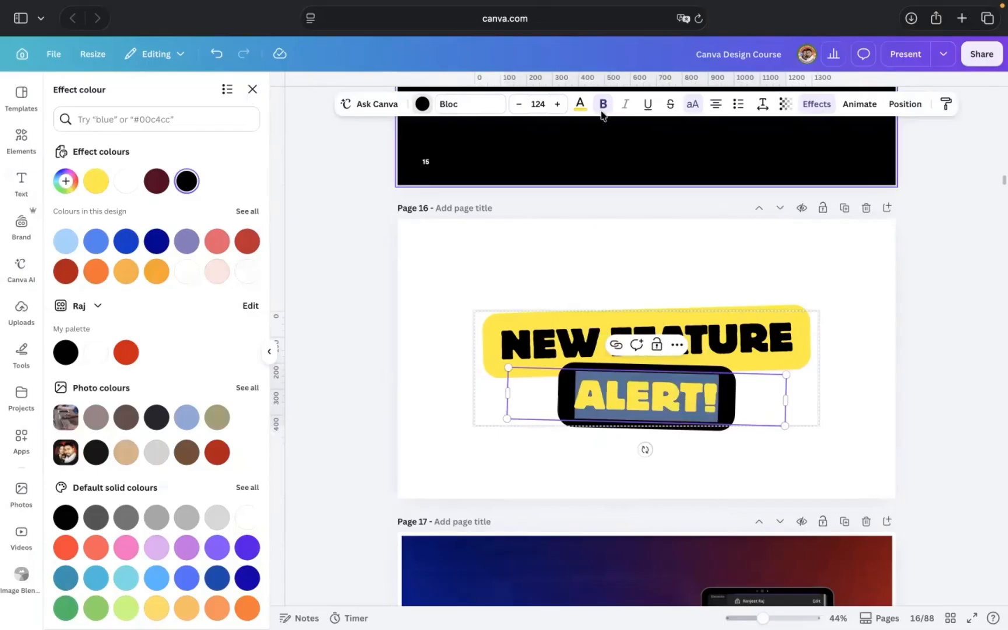
left_click(581, 103)
left_click(93, 211)
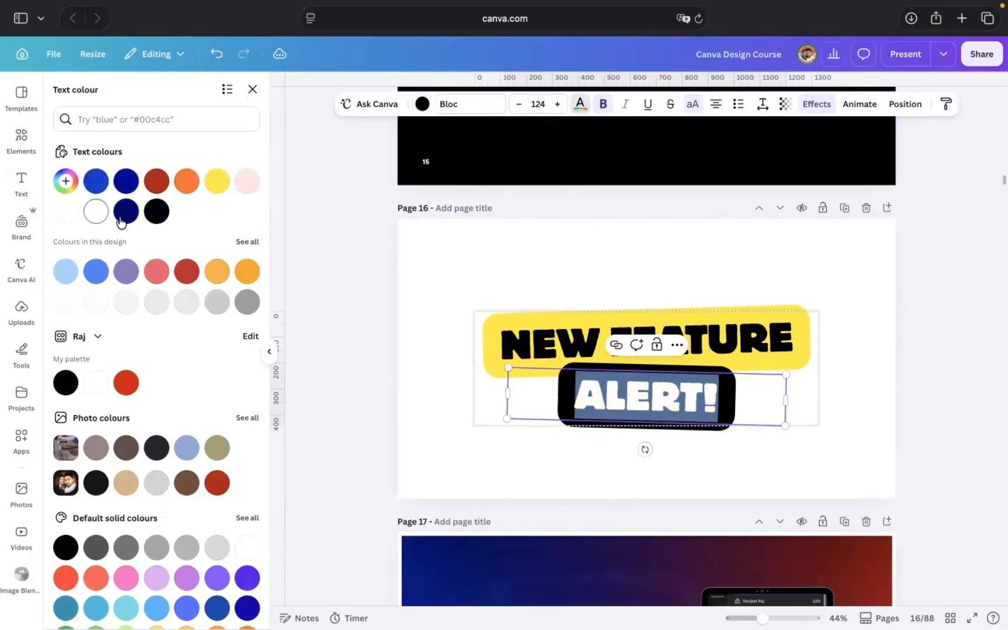
left_click(342, 408)
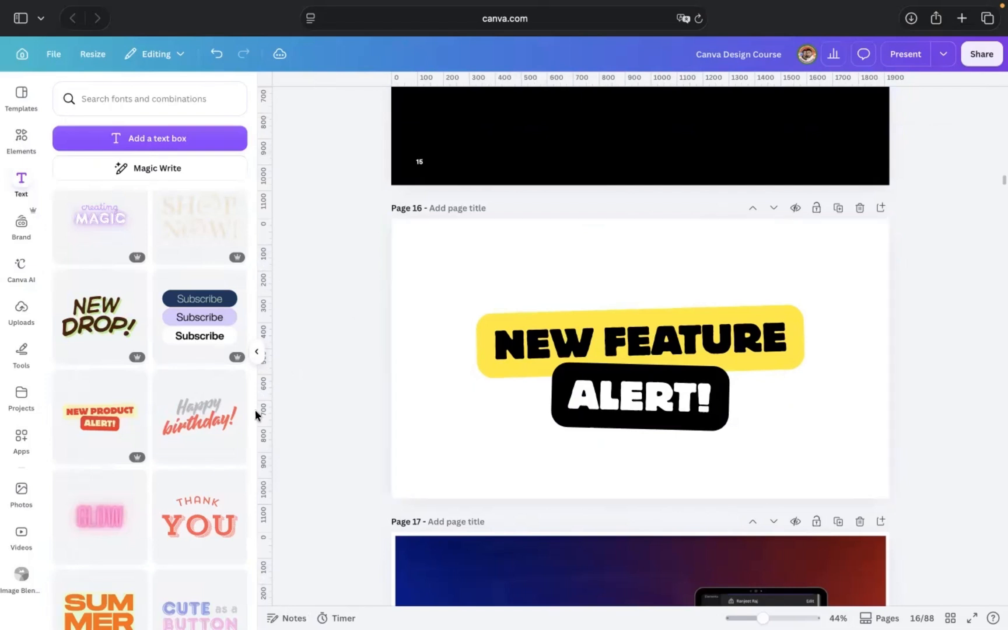
Step: Look through the other ready-made font combinations available for text
scroll(126, 512, "down", 12)
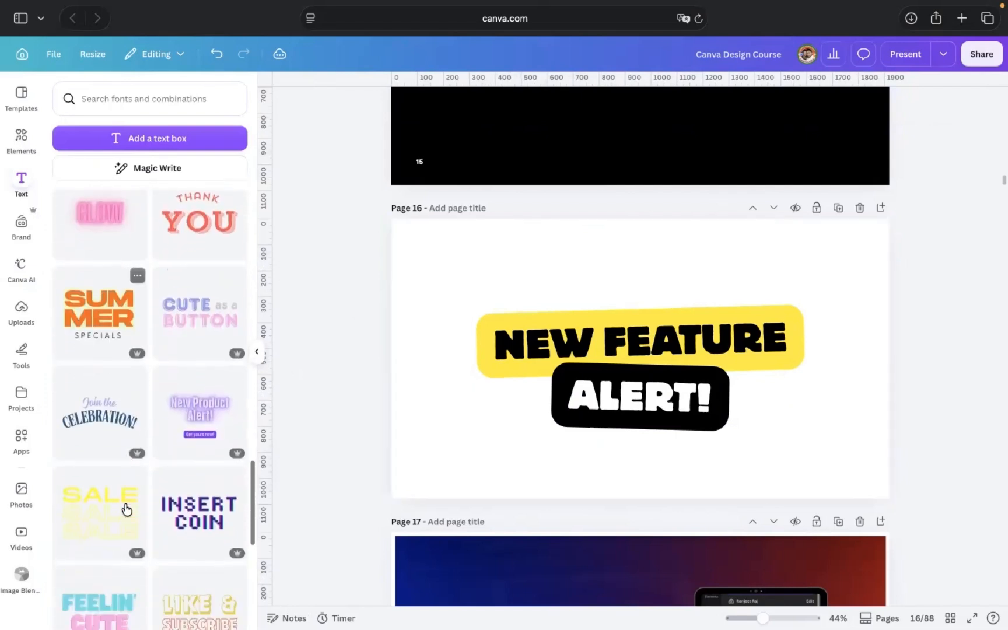
scroll(126, 509, "down", 5)
scroll(126, 510, "up", 13)
scroll(126, 510, "up", 10)
scroll(126, 509, "down", 12)
scroll(126, 509, "down", 10)
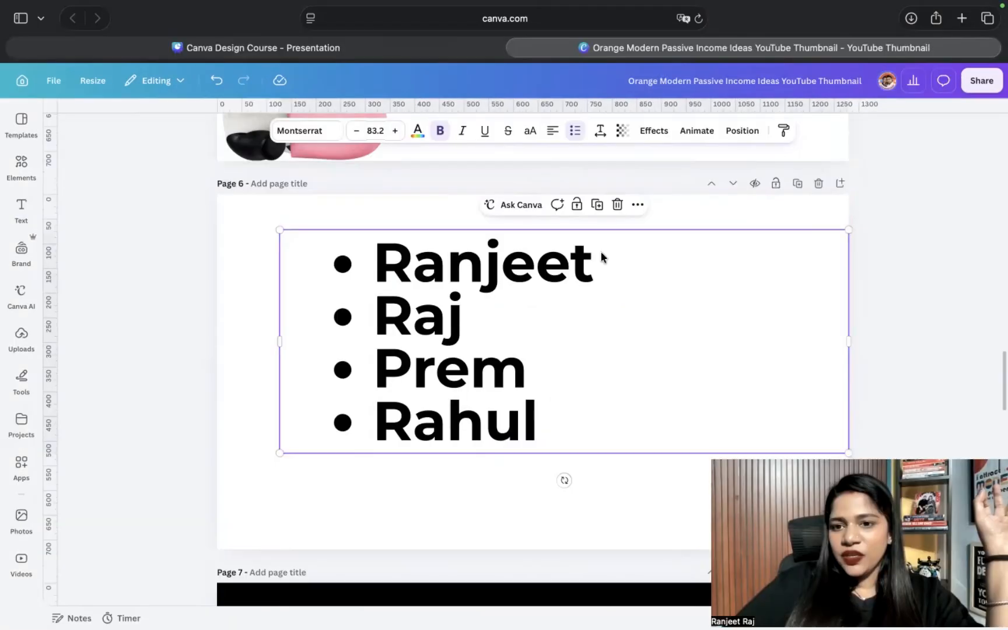
Step: Try shifting the bulleted name list on page 6 of the YouTube thumbnail design, and undo the move
left_click_drag(846, 341, 707, 346)
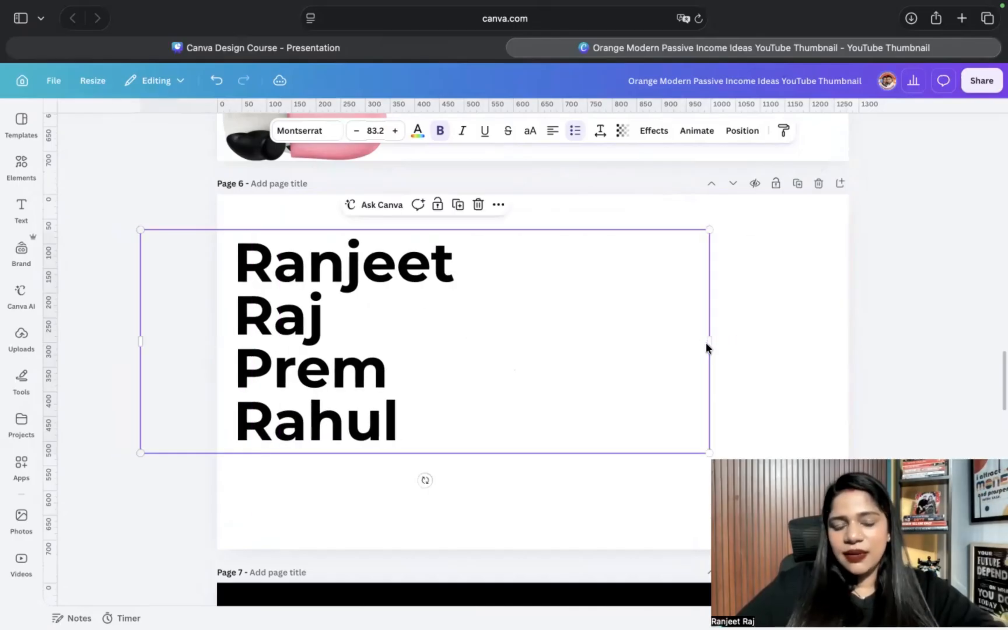
key("super+z")
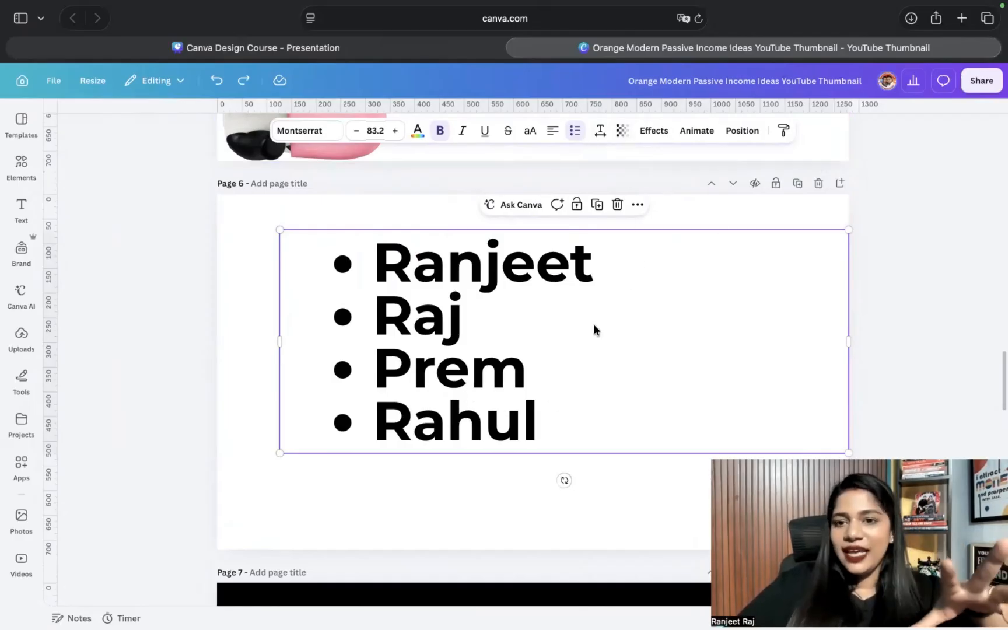
Step: Add a page after page 6 and fill it with the photo of the woman in sunglasses and a yellow T-shirt
left_click(839, 184)
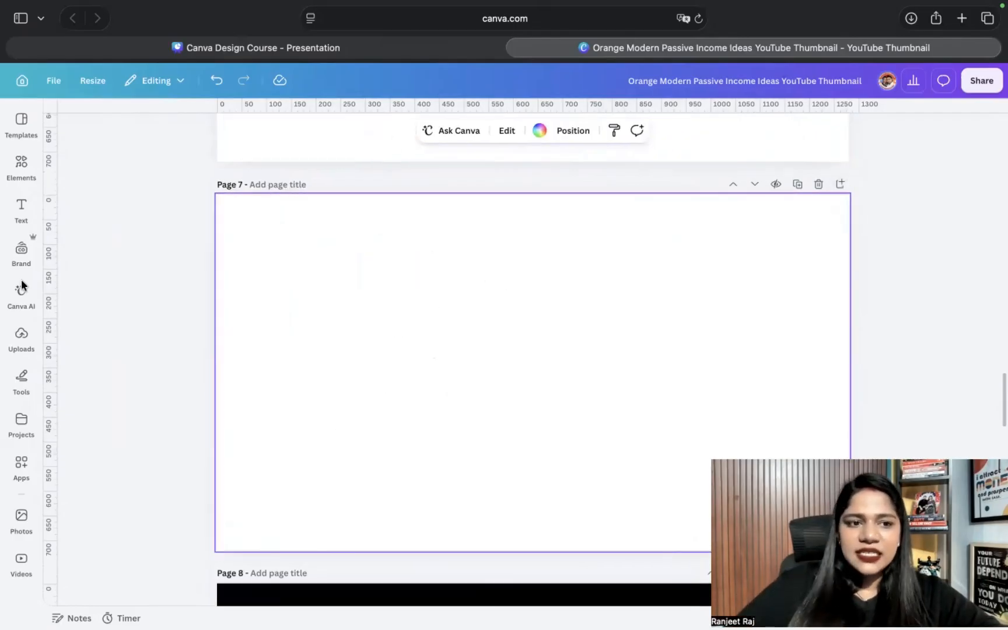
left_click(22, 518)
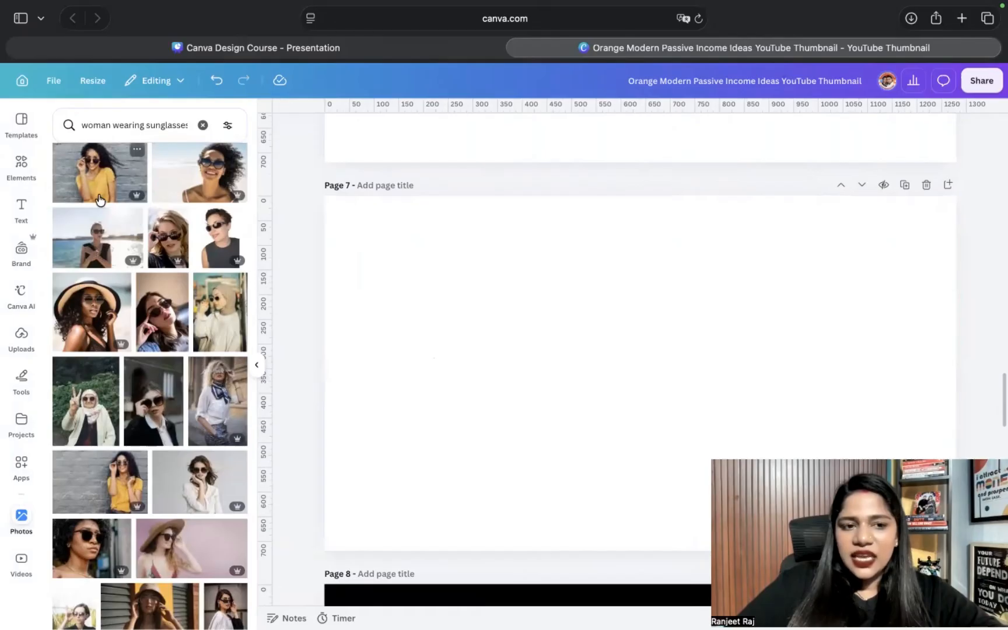
left_click(102, 168)
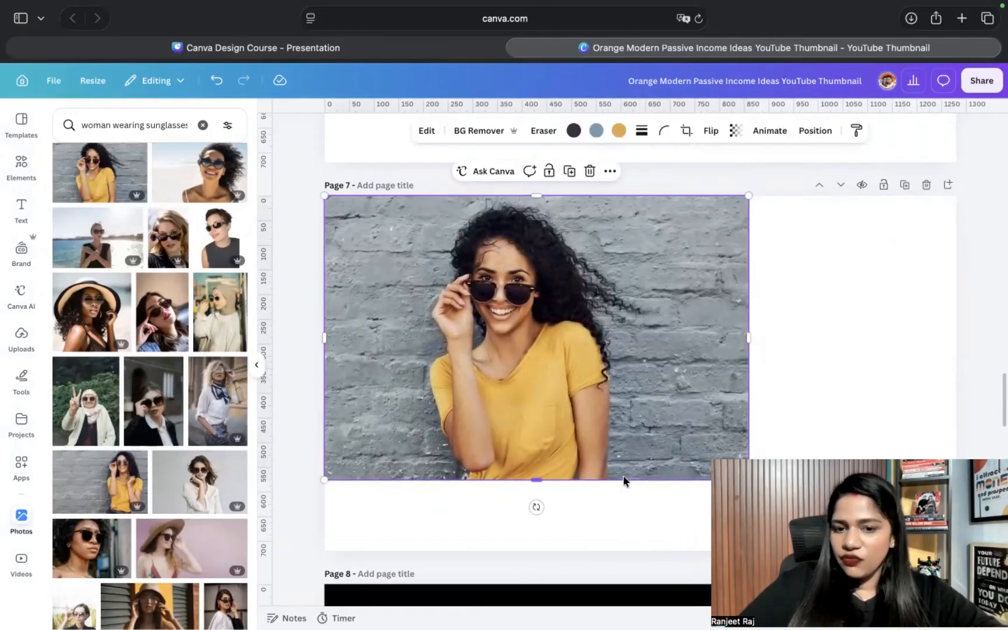
left_click_drag(616, 479, 623, 551)
left_click_drag(746, 376, 955, 377)
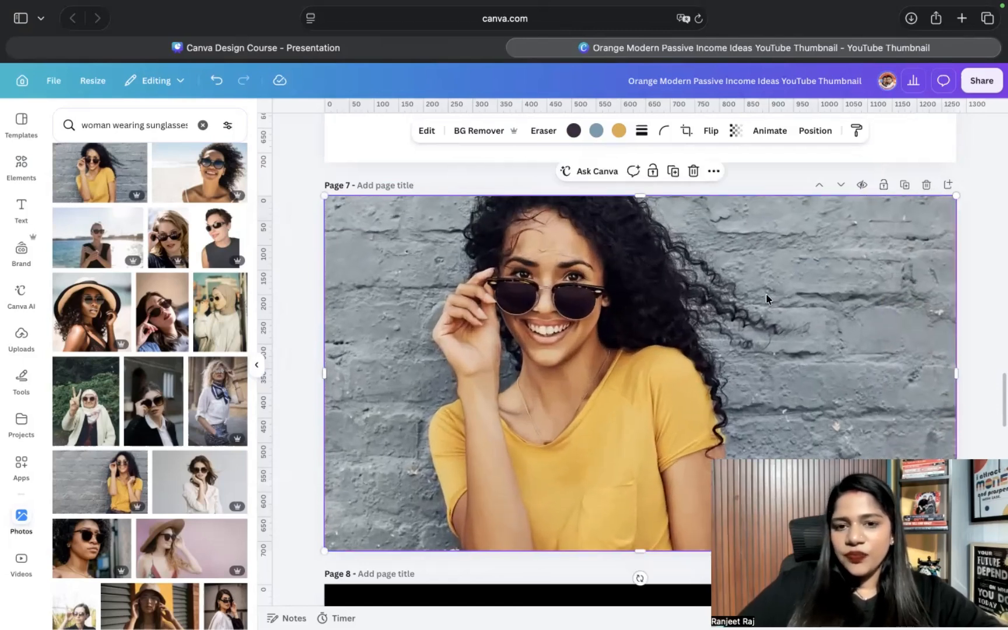
Step: Adjust the photo's crop on page 7 so the woman's whole head fits, slightly right of centre, with the page still filled
double_click(767, 294)
key("super+minus")
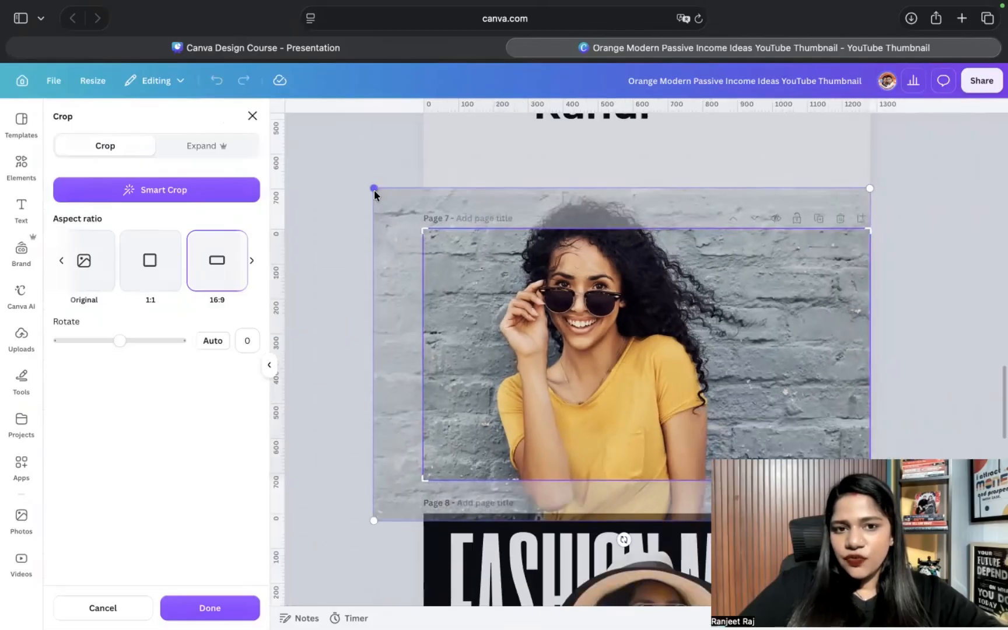
left_click_drag(376, 190, 551, 327)
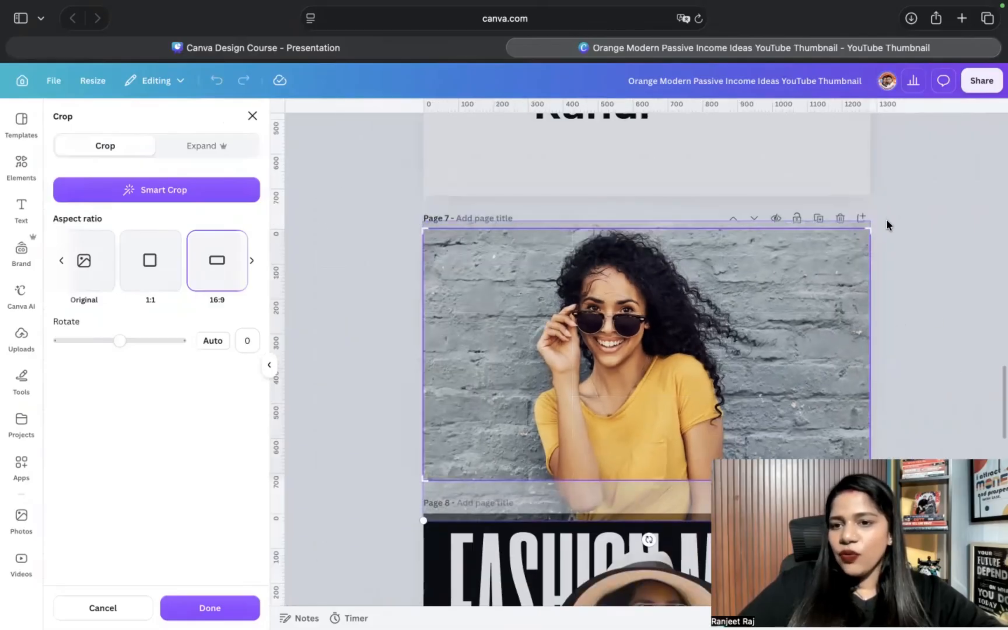
left_click_drag(874, 225, 918, 197)
left_click_drag(804, 317, 806, 364)
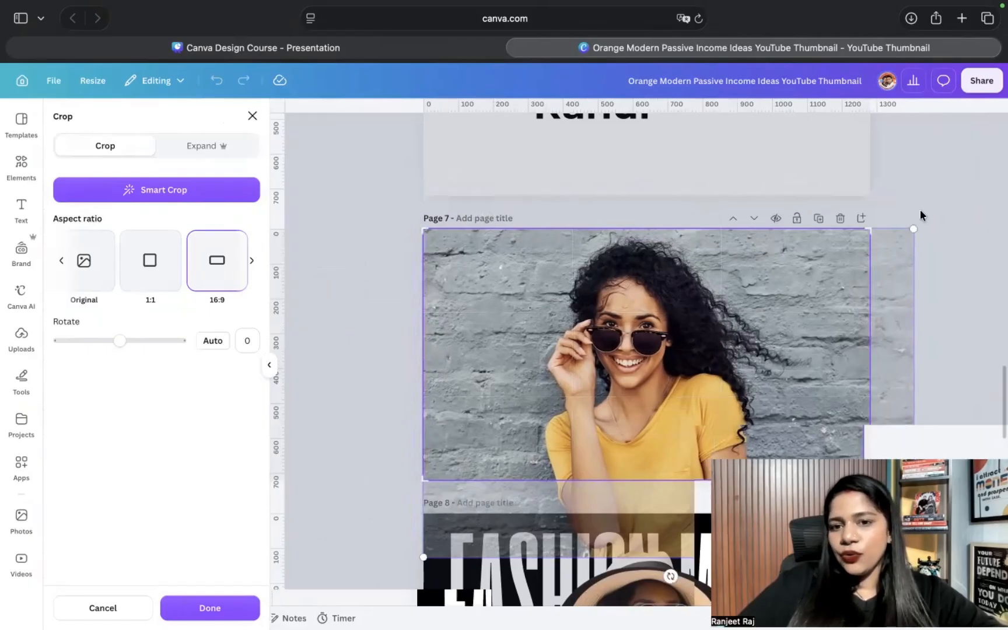
left_click(920, 209)
scroll(700, 353, "up", 3)
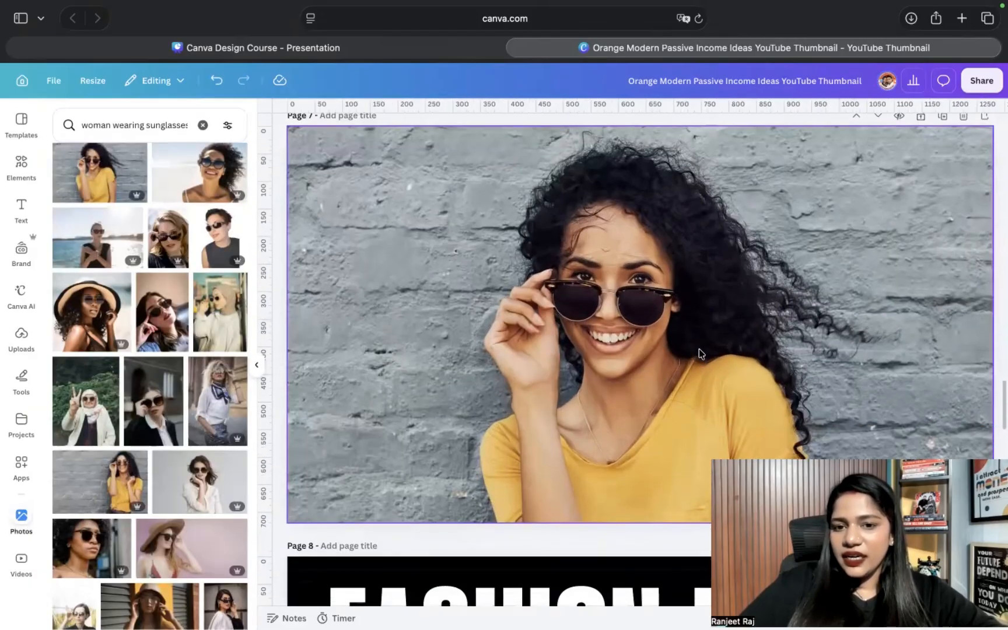
Step: Add a text box reading "Raj Photography" over the photo on page 7
key("t")
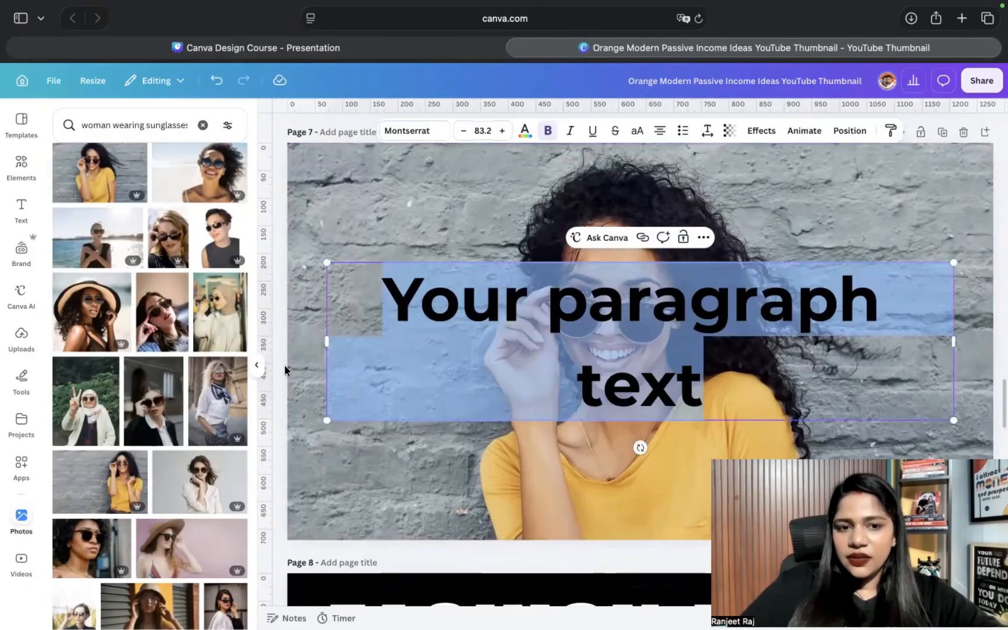
left_click(255, 369)
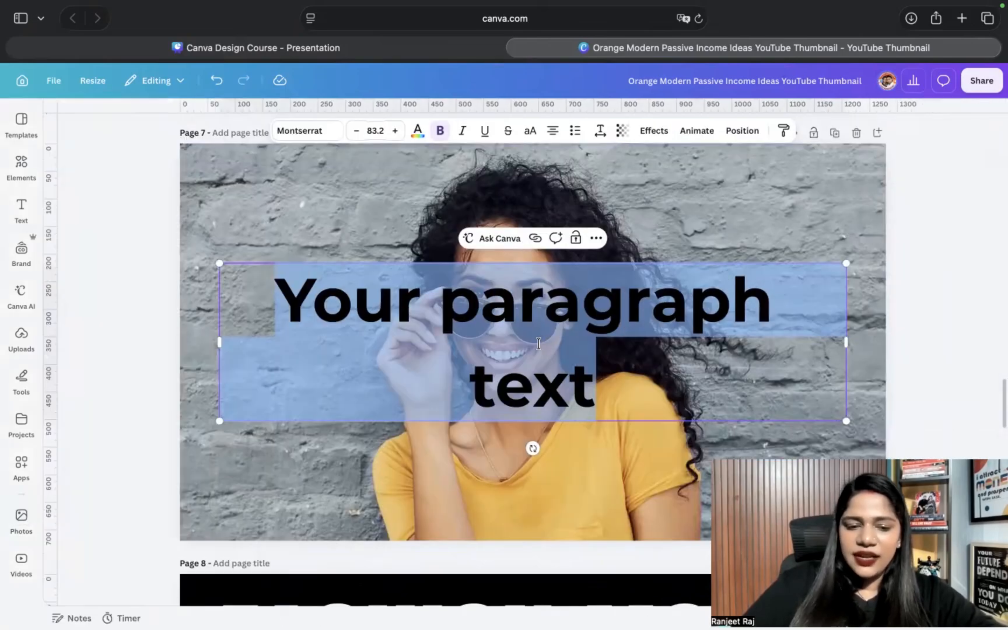
type("By")
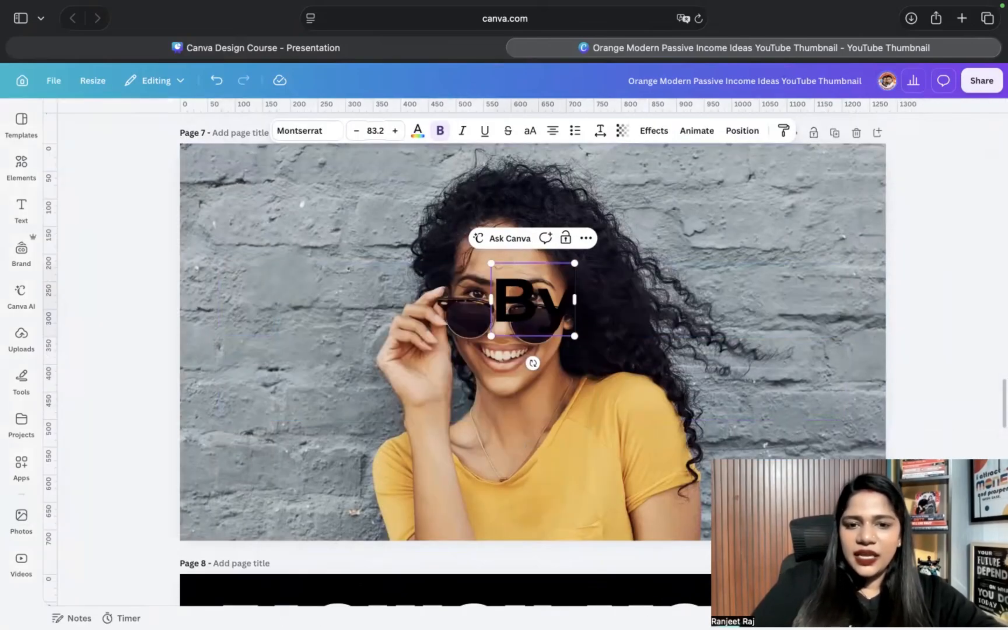
type(" R")
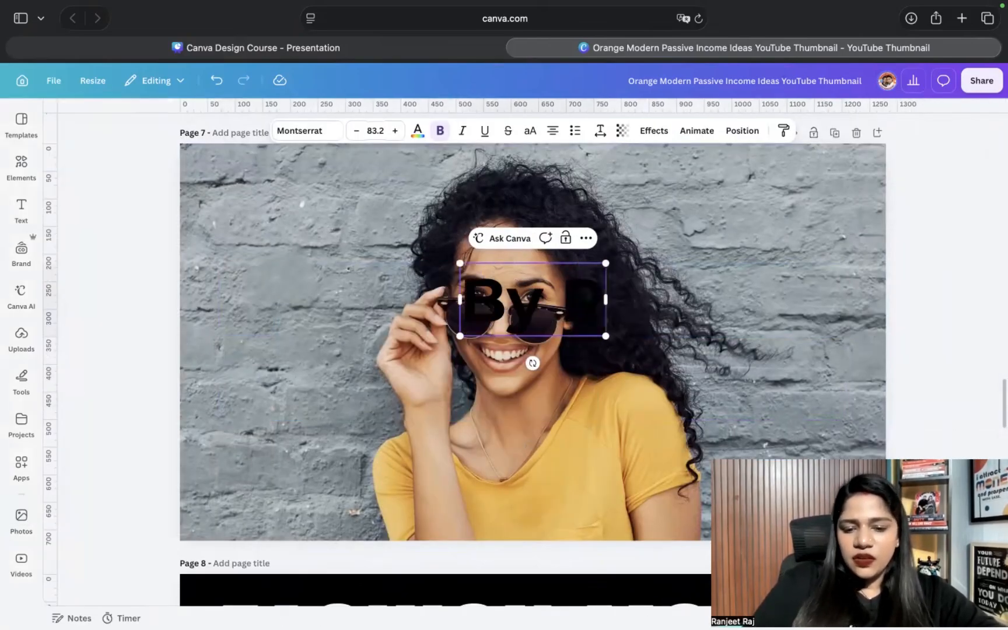
type("aj Phot")
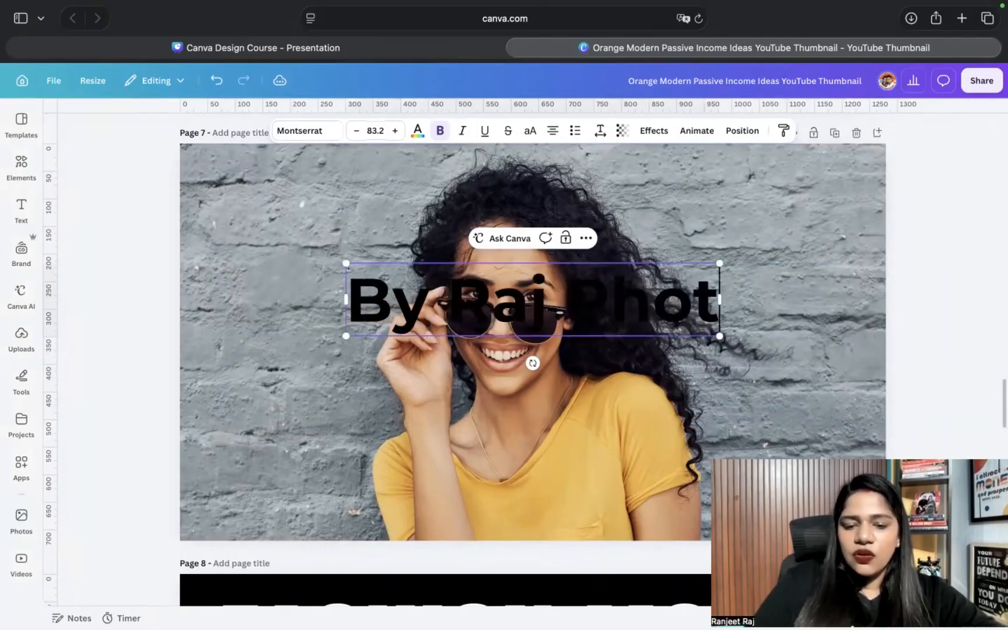
type("ograph")
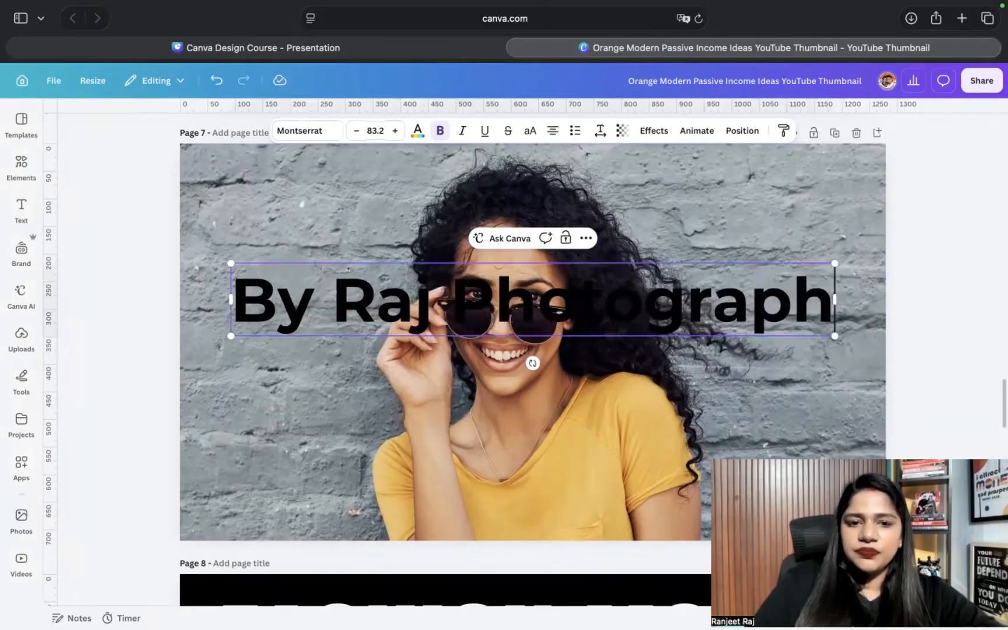
type("y")
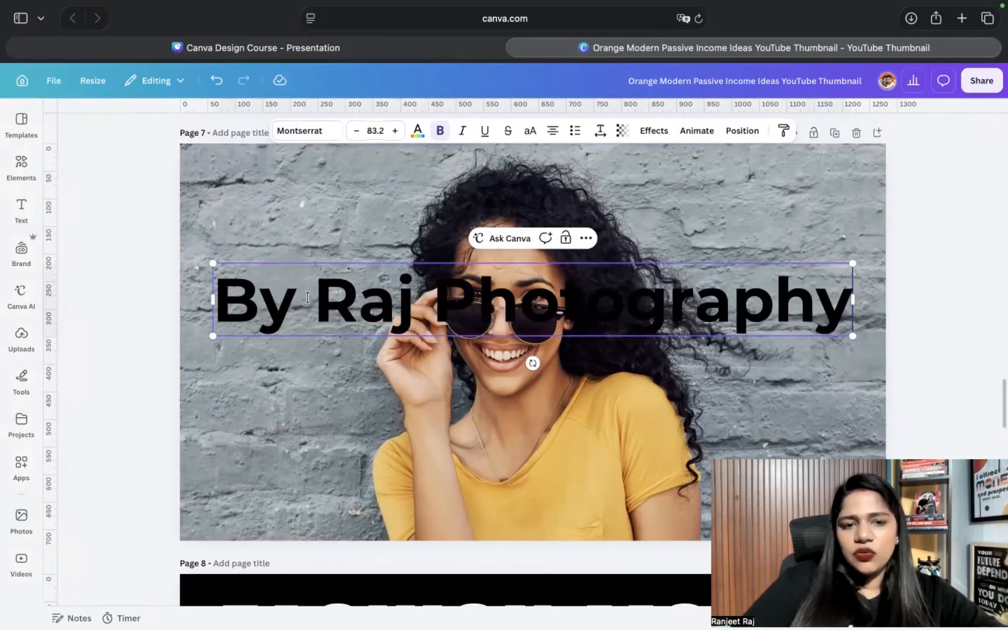
key("BackSpace")
key("BackSpace")
key("BackSpace")
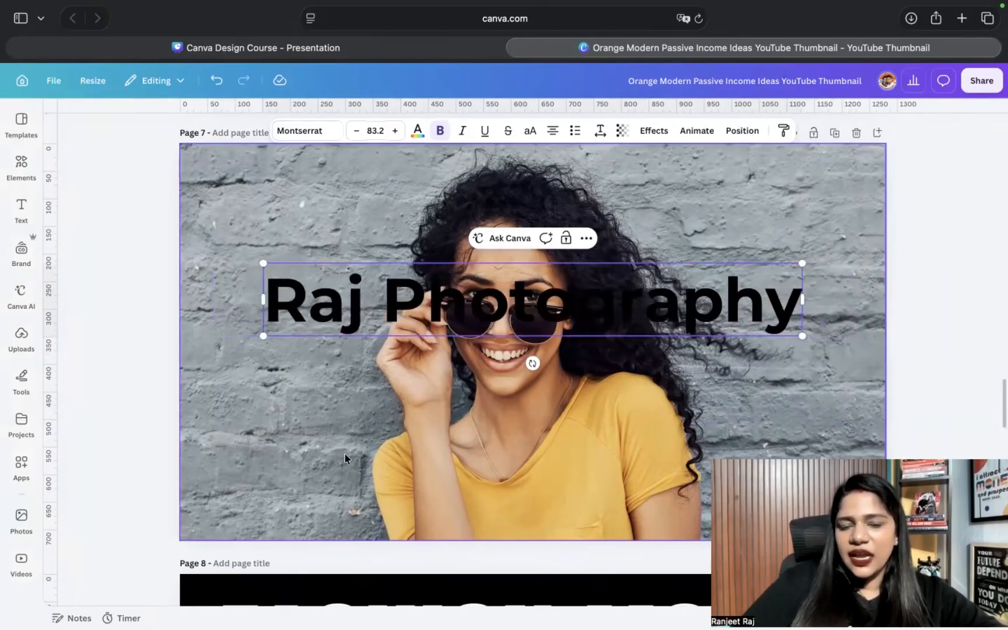
Step: Shrink the "Raj Photography" text to about size 57.5 and widen its box to leave space around the words
left_click(335, 329)
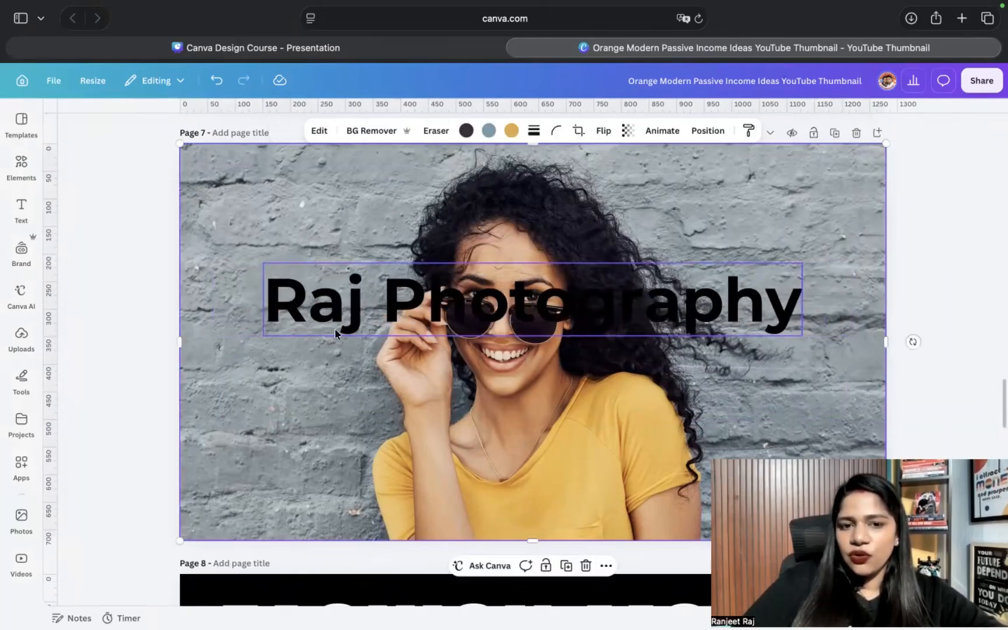
left_click(304, 304)
left_click_drag(264, 263, 430, 286)
left_click_drag(330, 322, 286, 320)
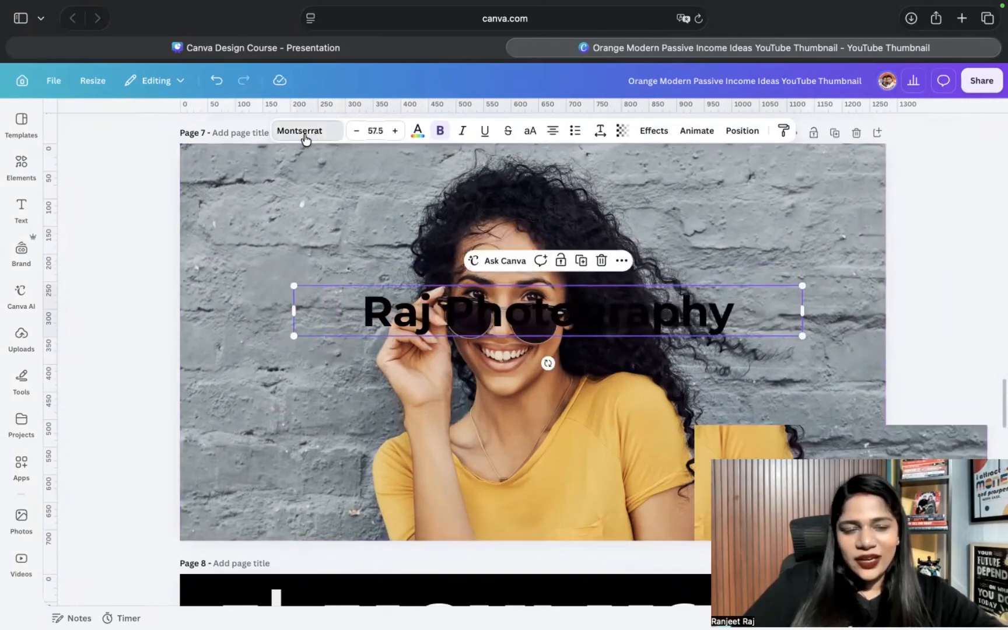
Step: Browse the handwriting fonts, trying Amsterdam One and Amsterdam Two, and set the "Raj Photography" text in Brittany
left_click(307, 131)
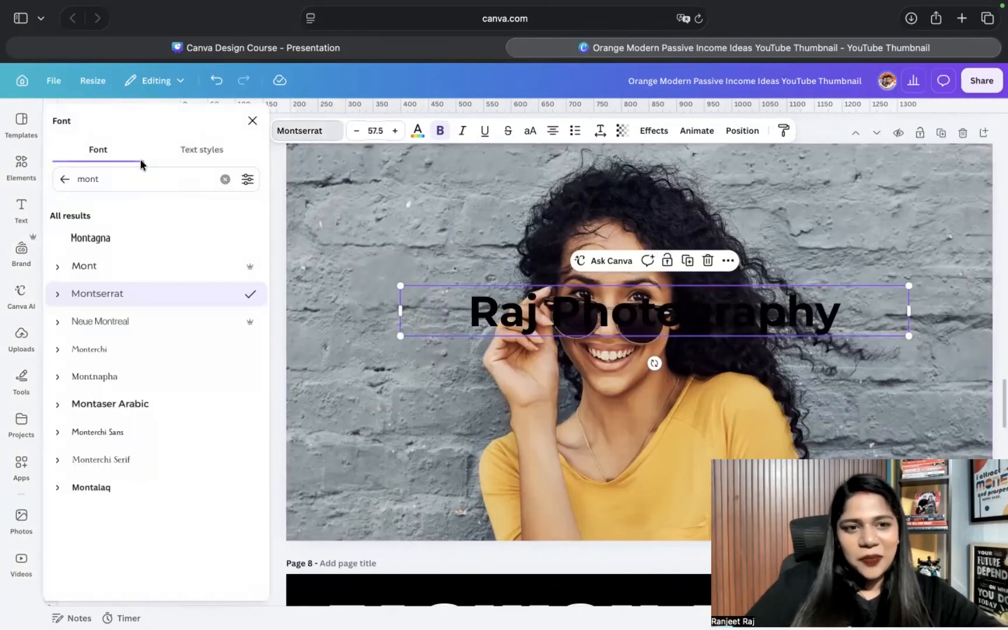
left_click(65, 179)
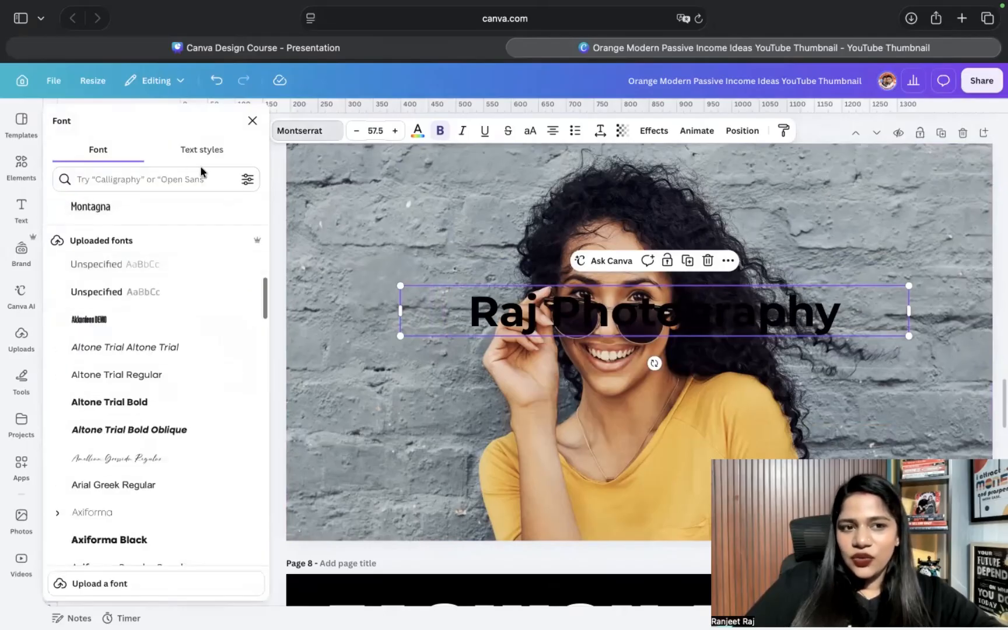
scroll(153, 331, "up", 10)
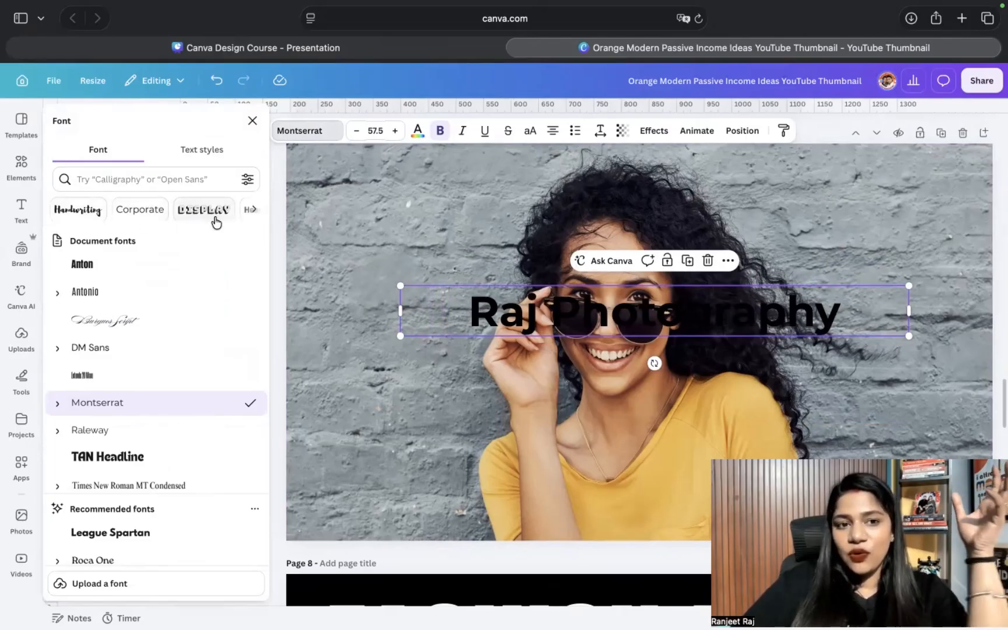
scroll(208, 211, "right", 5)
scroll(207, 210, "right", 4)
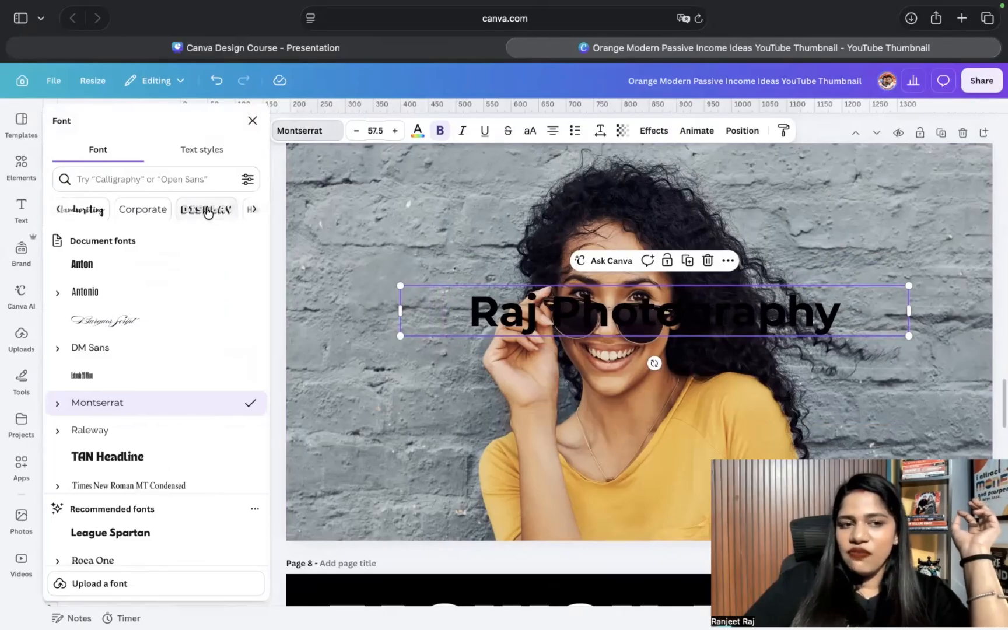
left_click(86, 211)
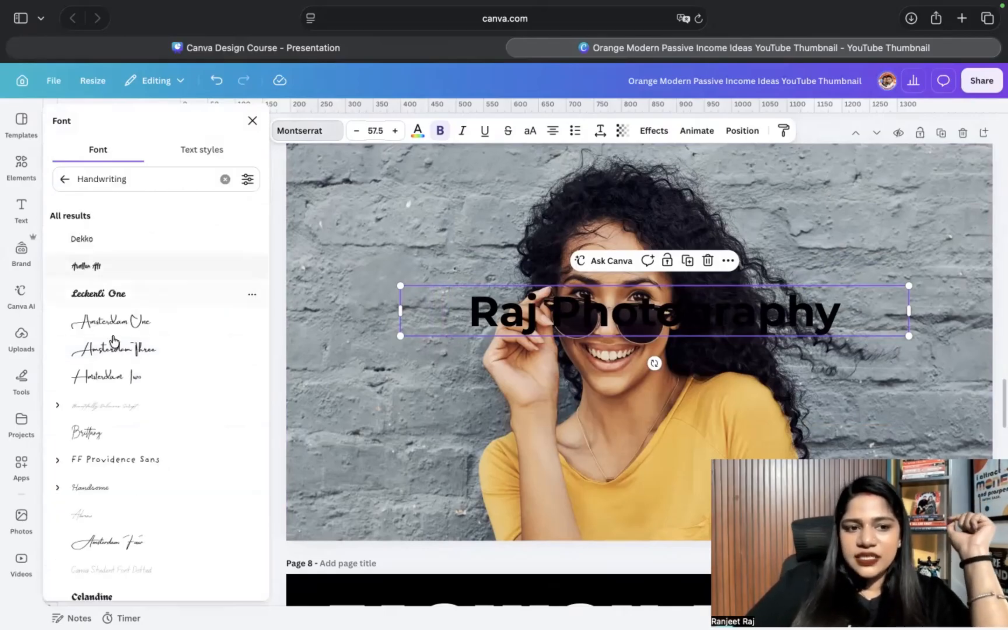
left_click(114, 329)
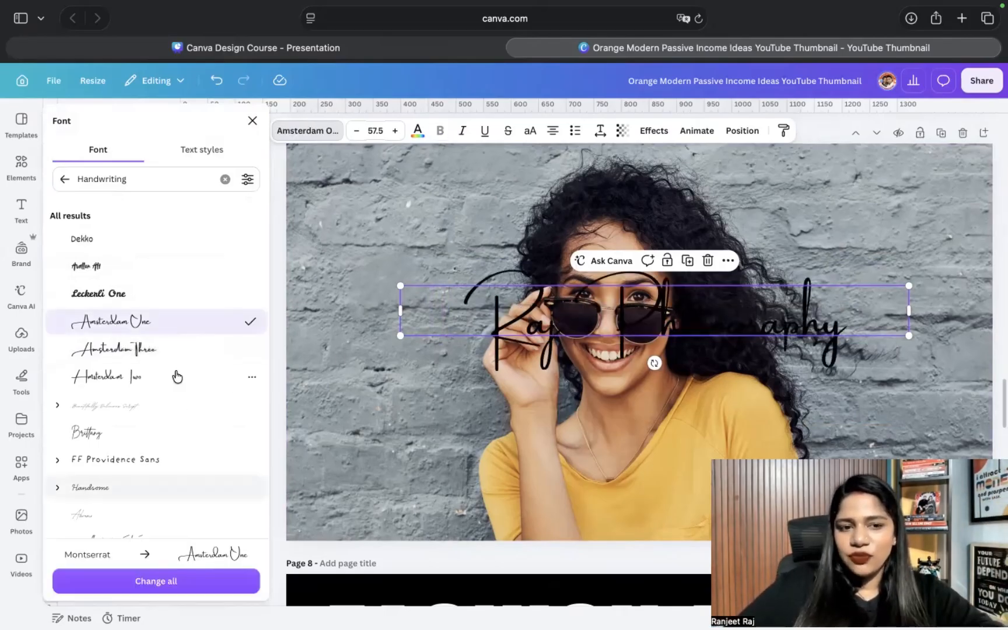
left_click(148, 384)
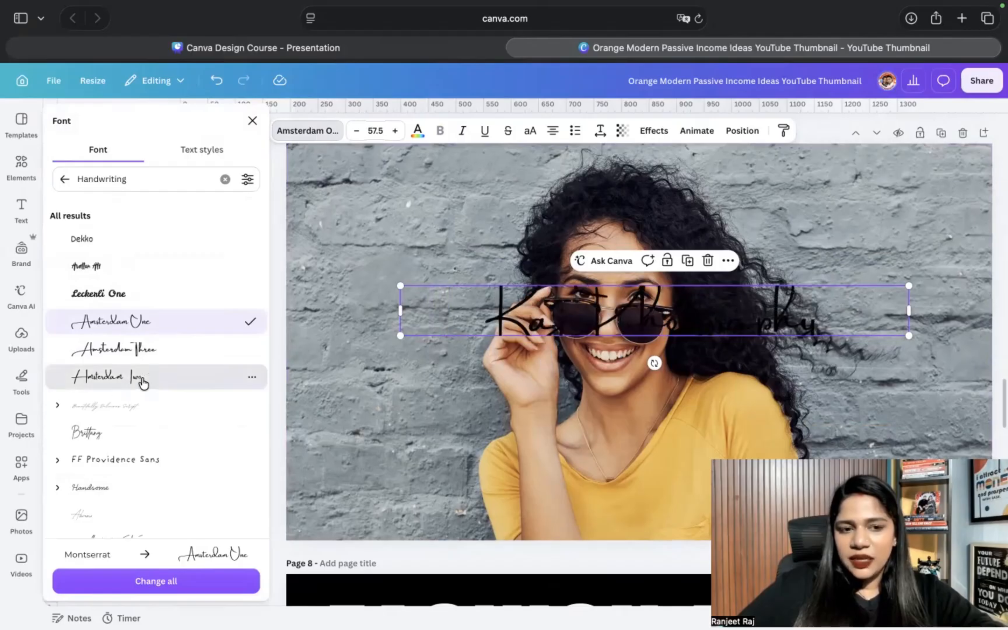
left_click(122, 444)
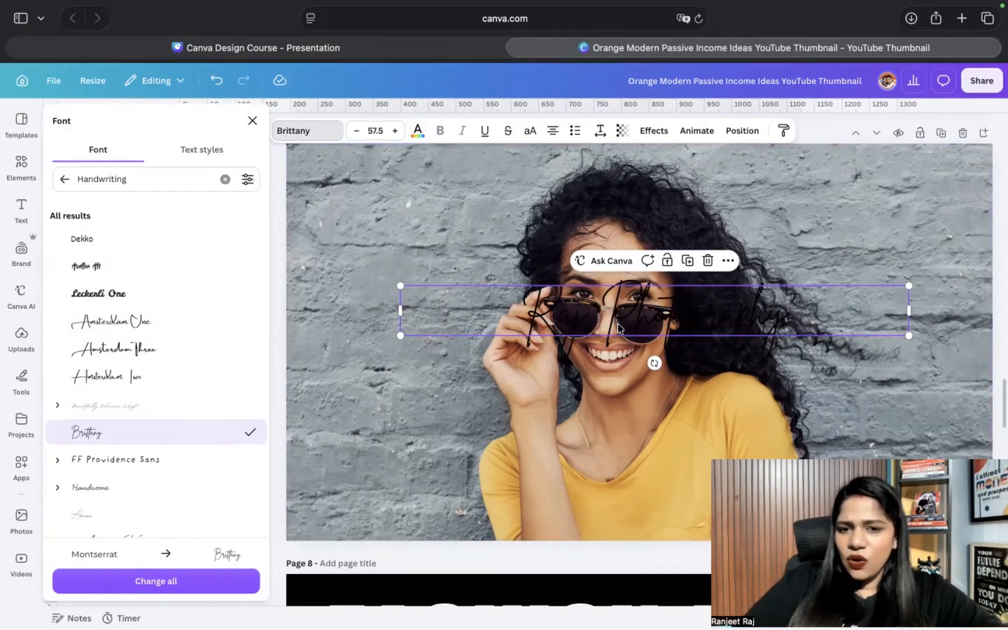
Step: Scale the "Raj Photography" text down to about size 24.7 and place it low on the woman's yellow T-shirt
left_click_drag(400, 286, 690, 314)
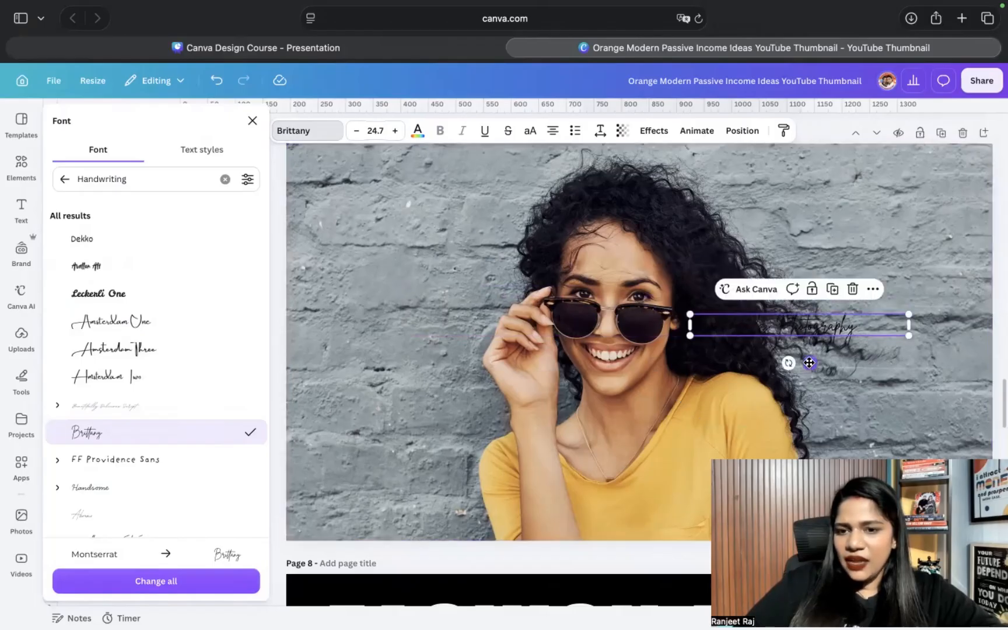
left_click_drag(810, 363, 649, 558)
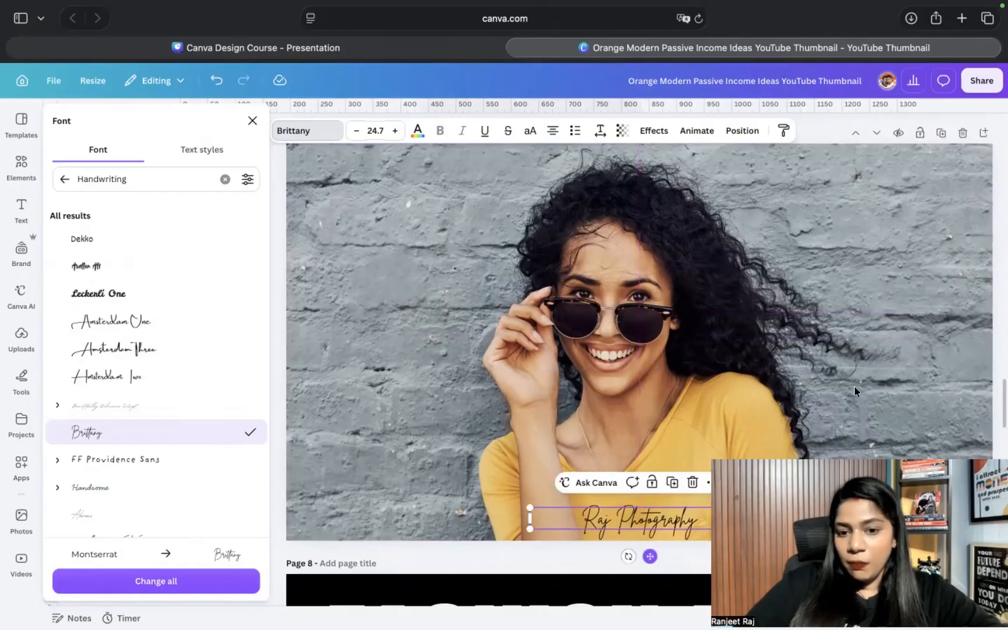
left_click(911, 349)
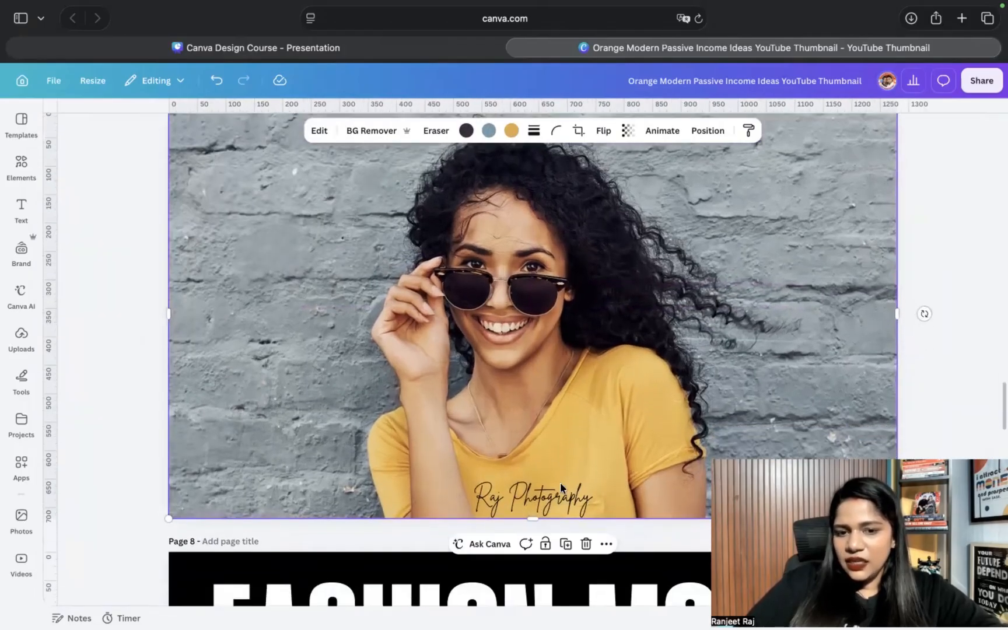
Step: Lower the "Raj Photography" text's transparency value to about 39 so it works as a faint watermark
left_click(550, 489)
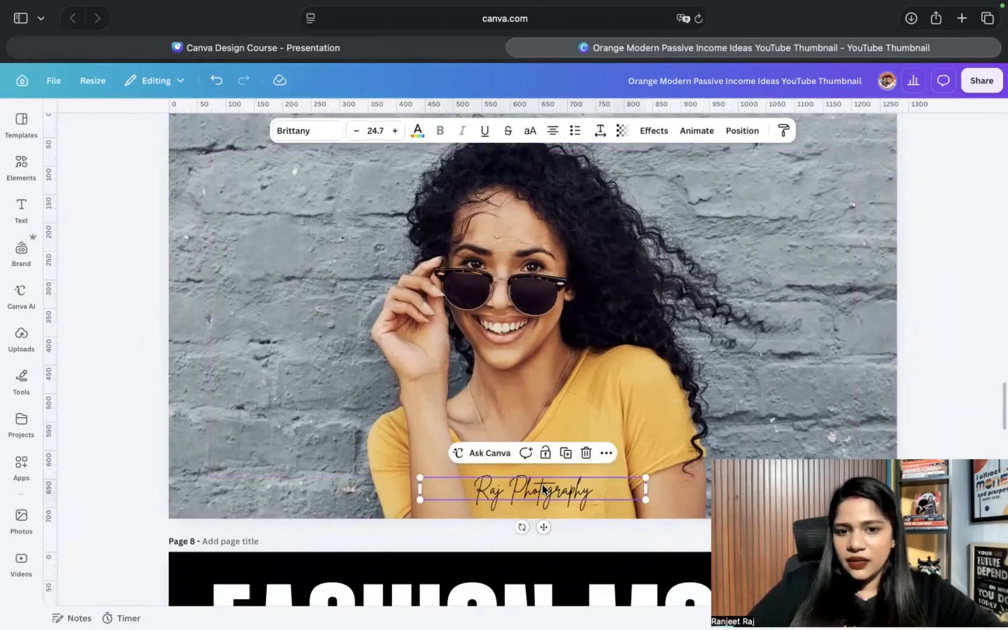
left_click(623, 132)
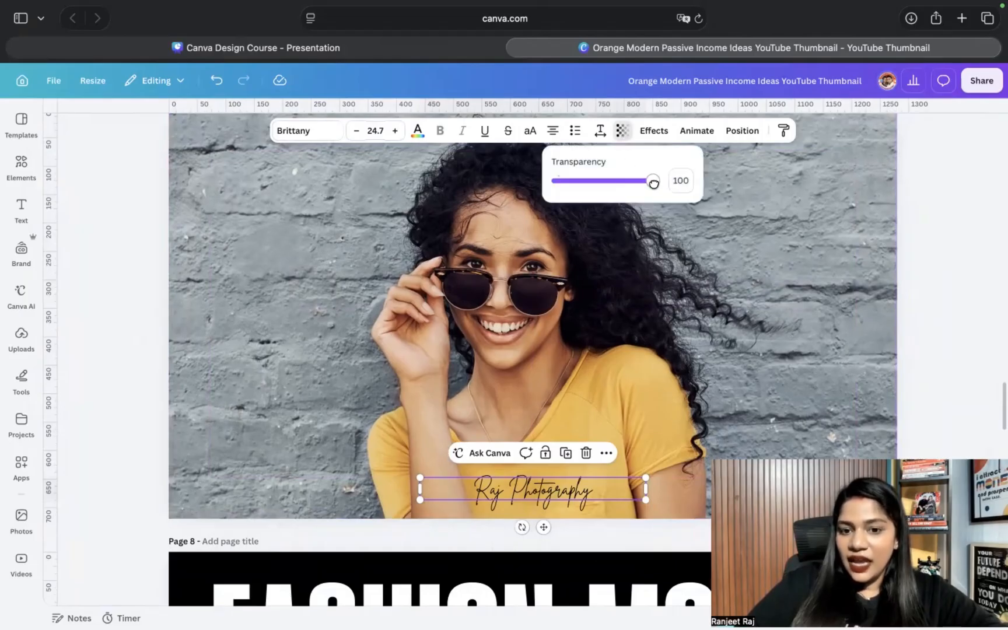
left_click_drag(628, 185, 571, 192)
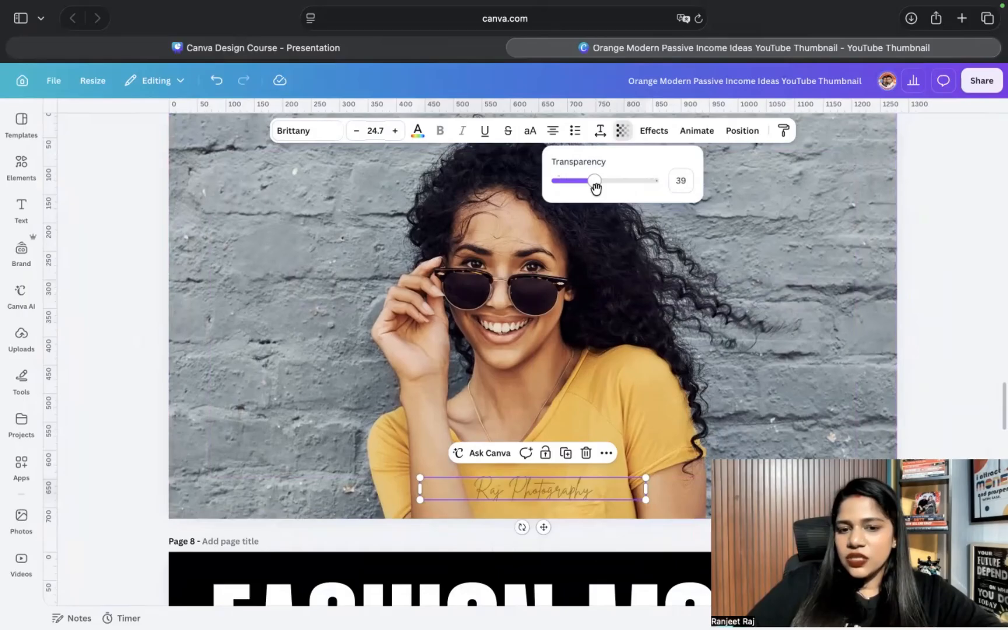
left_click(110, 394)
left_click(111, 394)
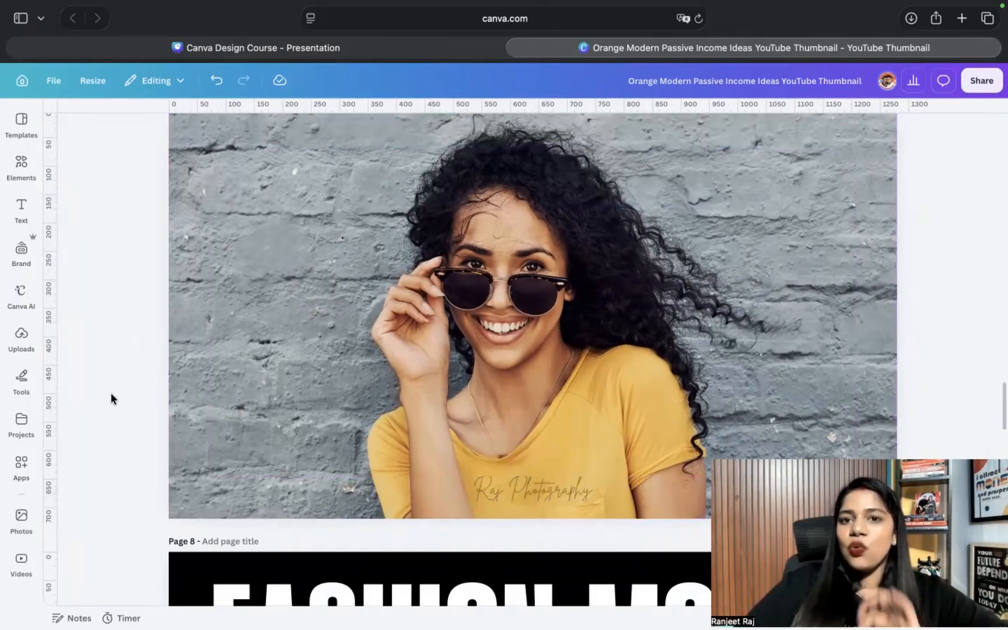
Step: Go down to the "Fashion Model" design on page 8 and search the photo library for "grass"
scroll(111, 395, "down", 3)
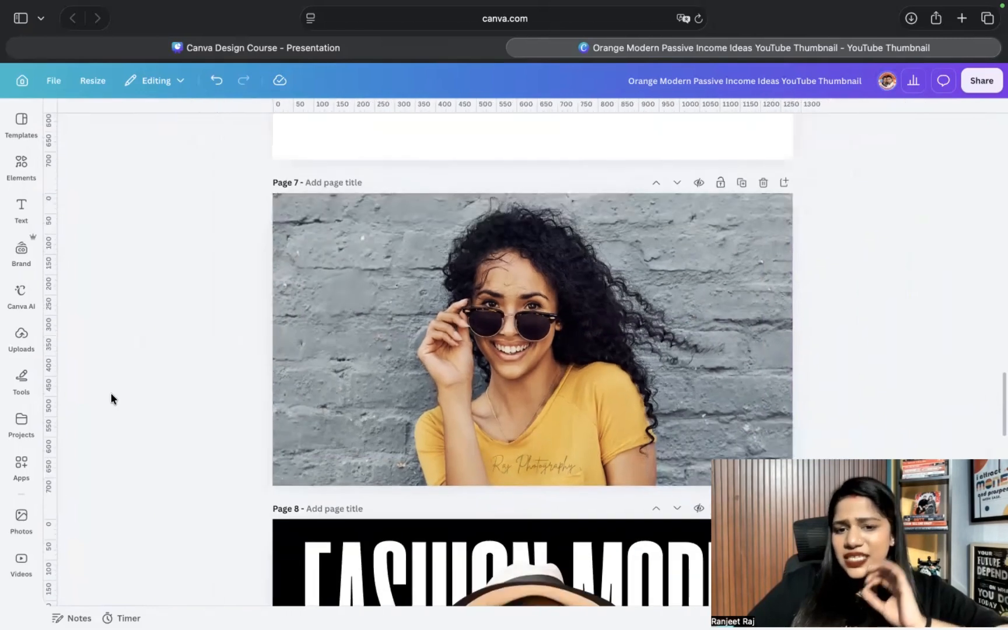
scroll(111, 395, "down", 5)
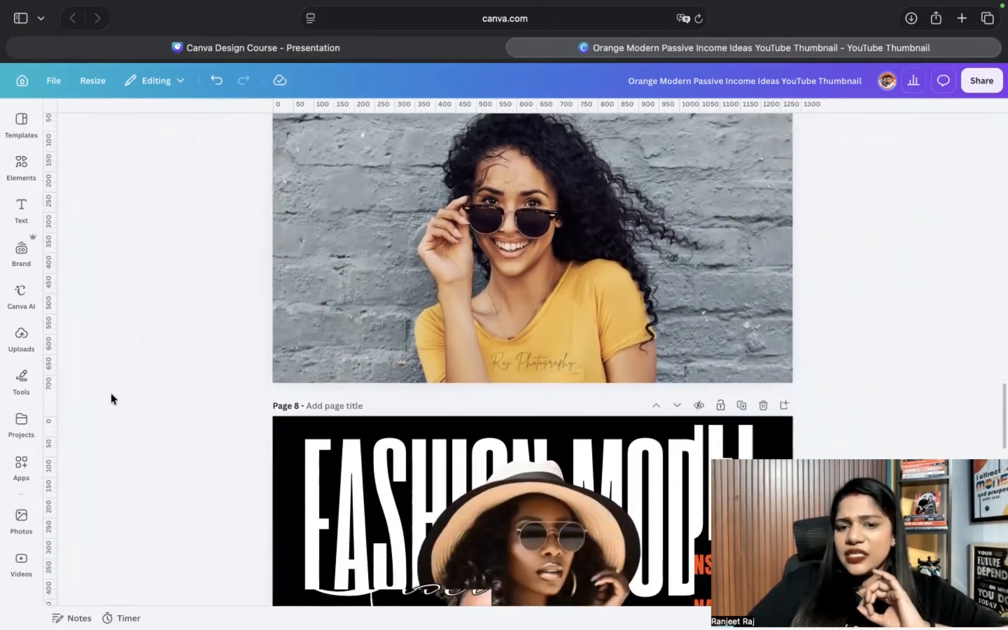
scroll(113, 411, "down", 4)
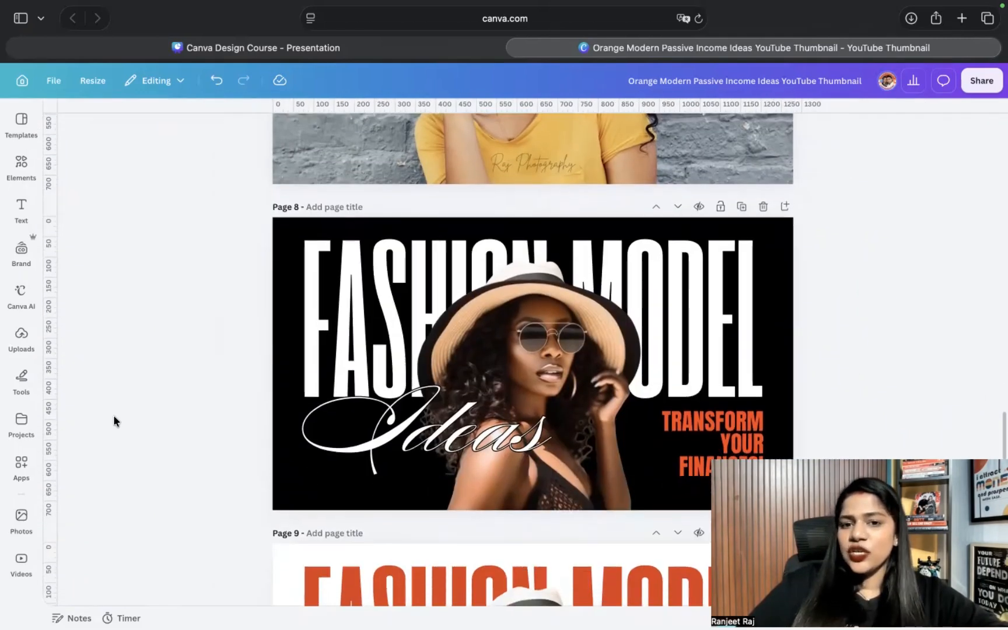
scroll(113, 415, "up", 5)
scroll(113, 415, "down", 5)
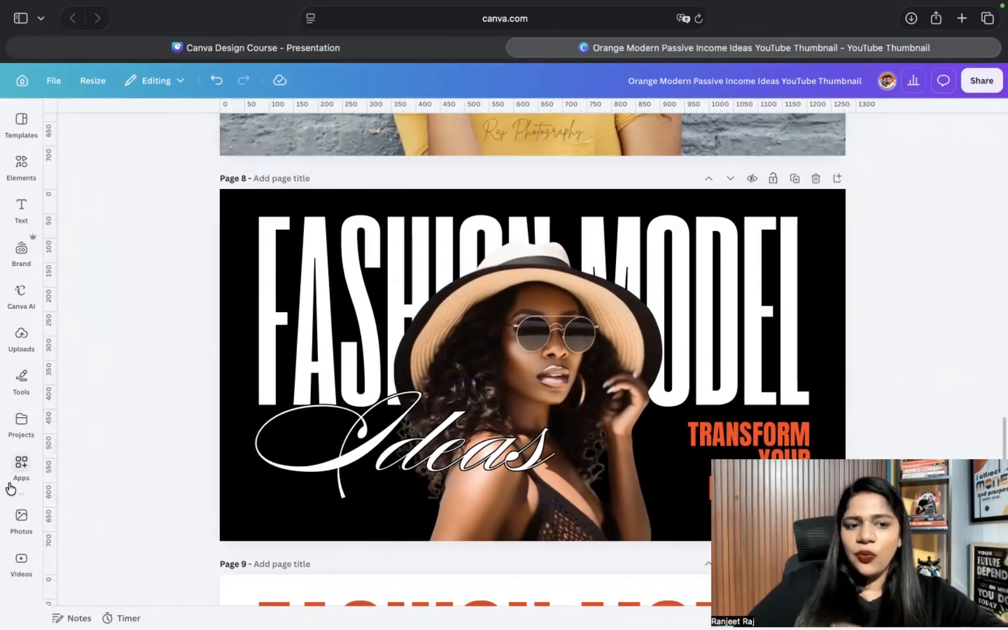
left_click(20, 534)
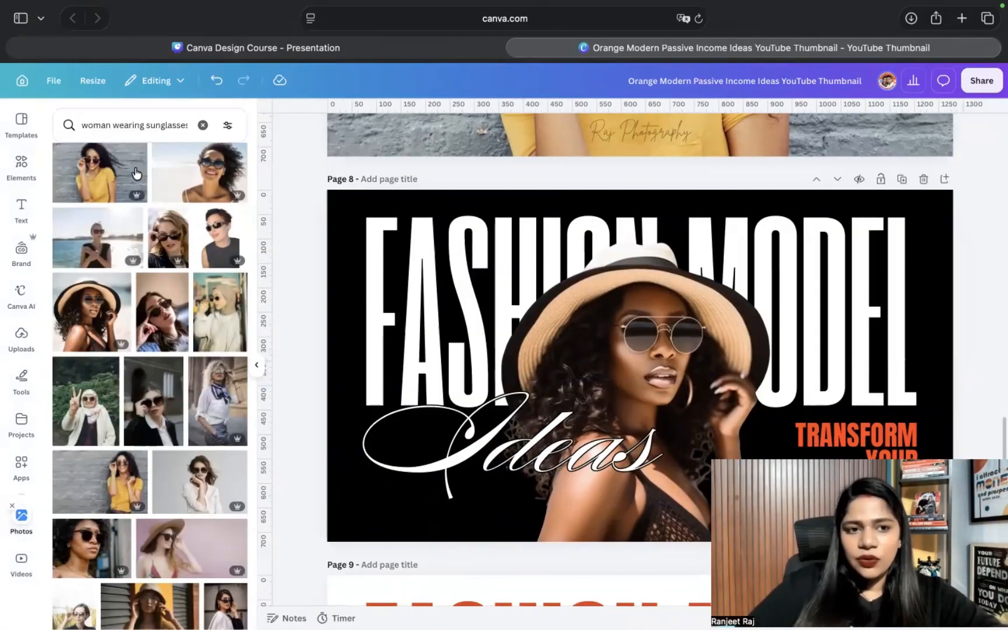
triple_click(128, 125)
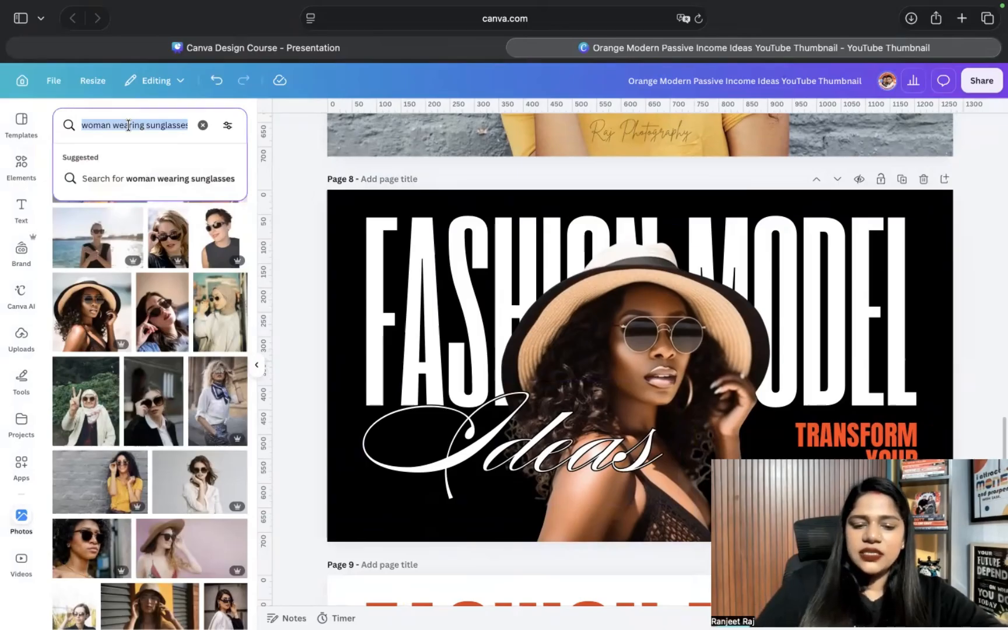
type("grass")
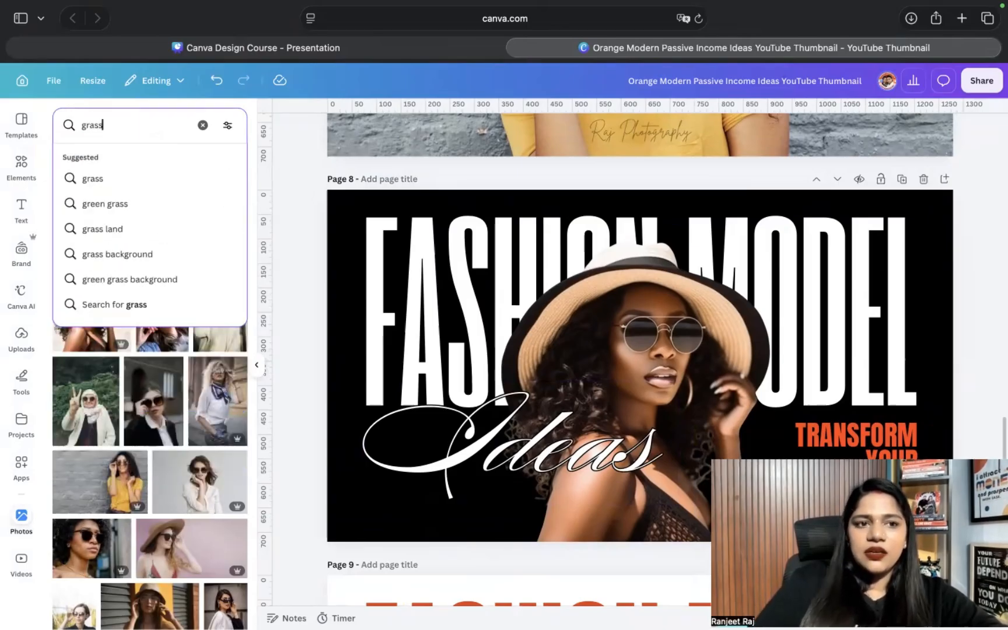
key("Return")
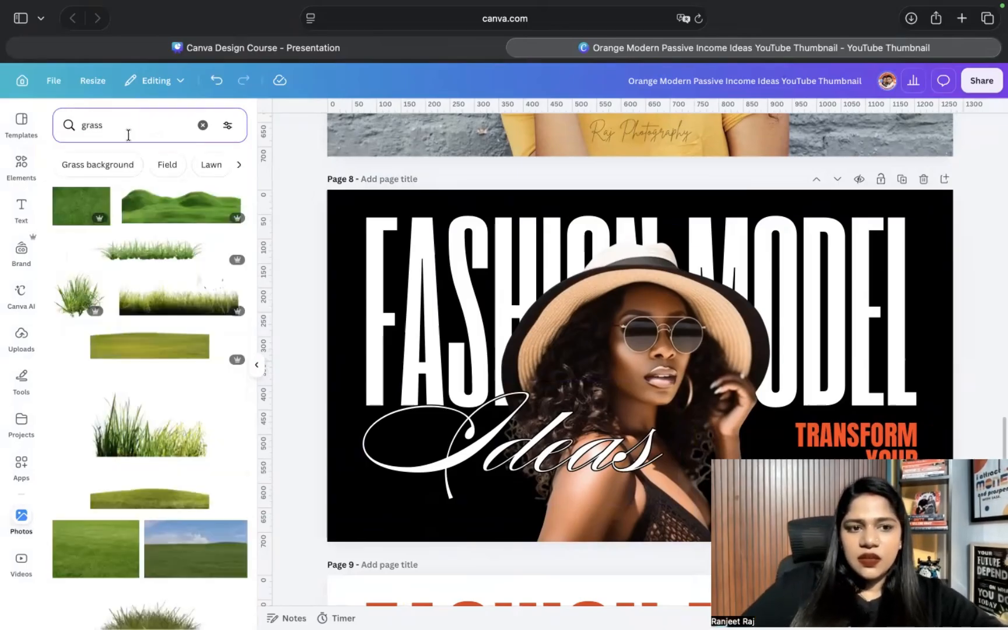
Step: Replace the photo search with "forest"
left_click(120, 130)
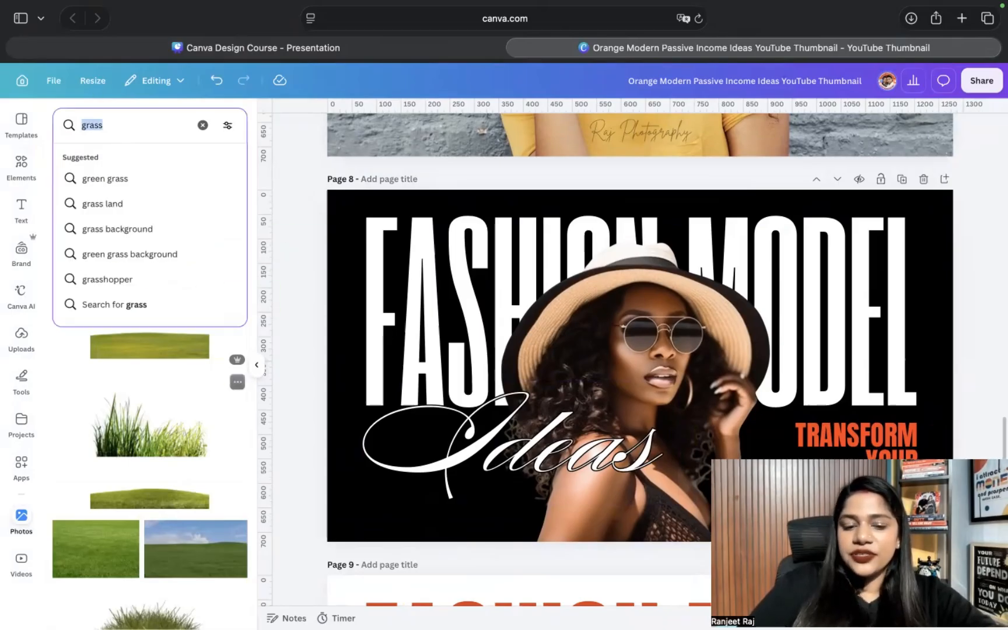
type("forest")
key("Return")
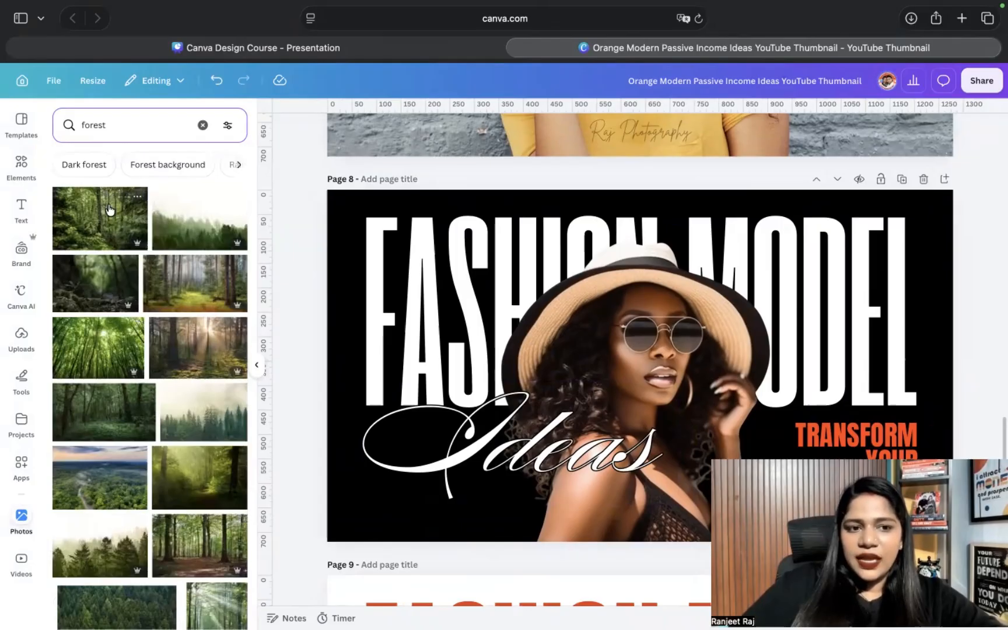
Step: Add the first green forest photo from the search results to page 8 and make it the page's background
left_click(109, 209)
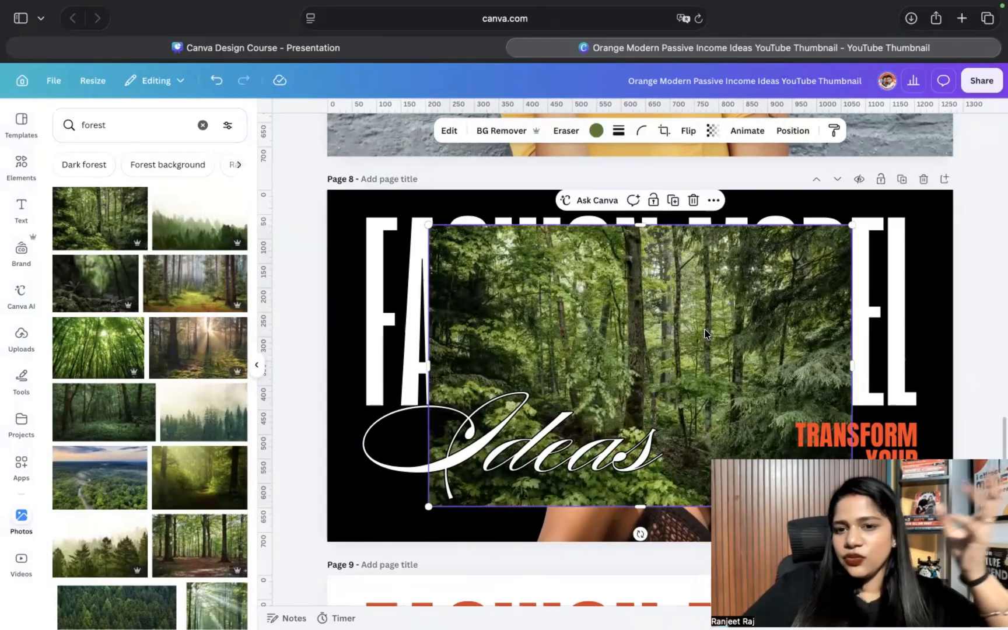
left_click(714, 200)
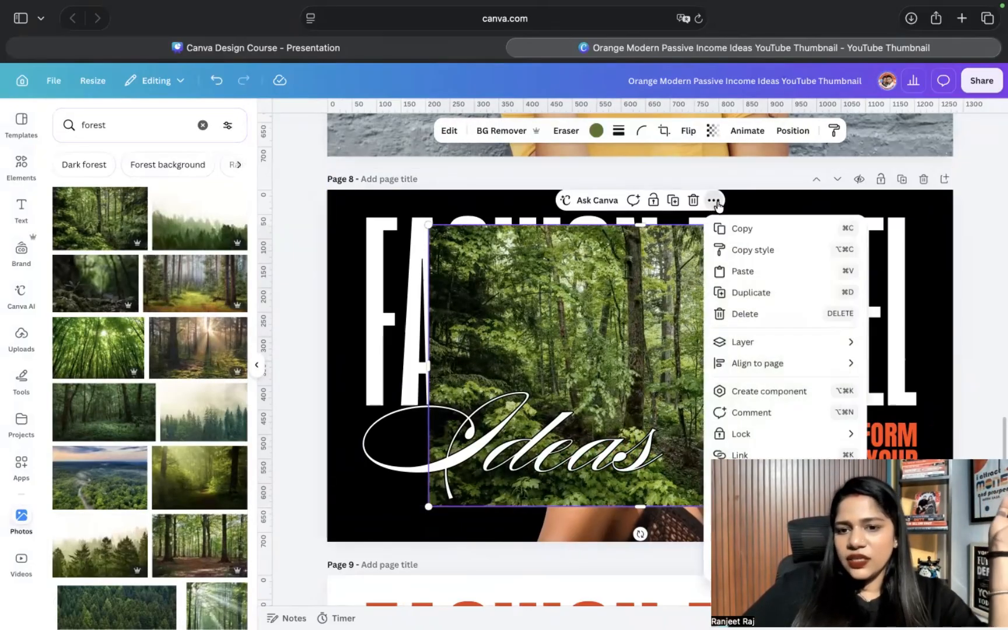
mouse_move(766, 437)
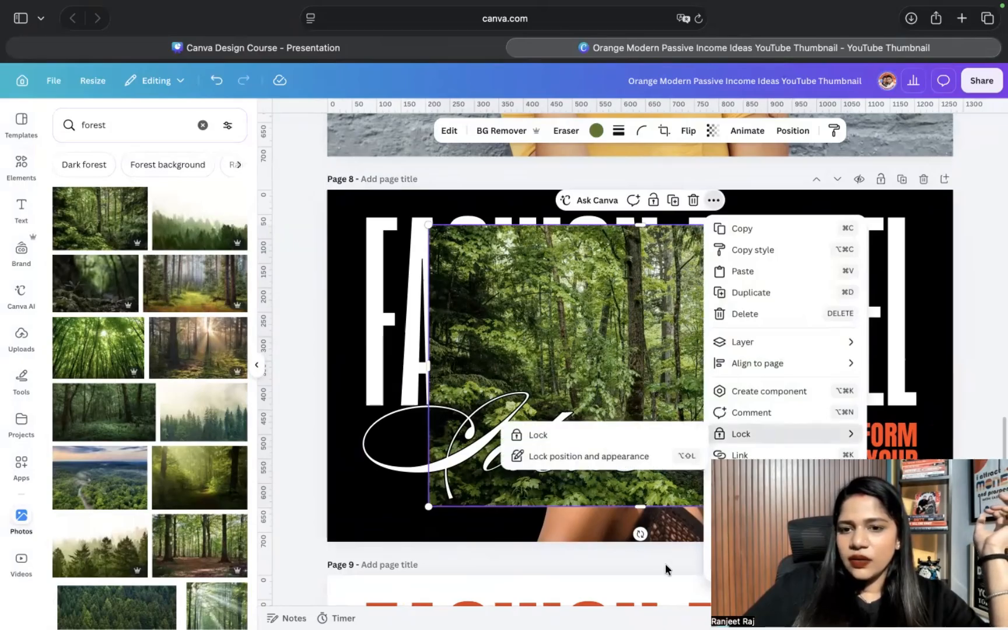
scroll(666, 567, "down", 2)
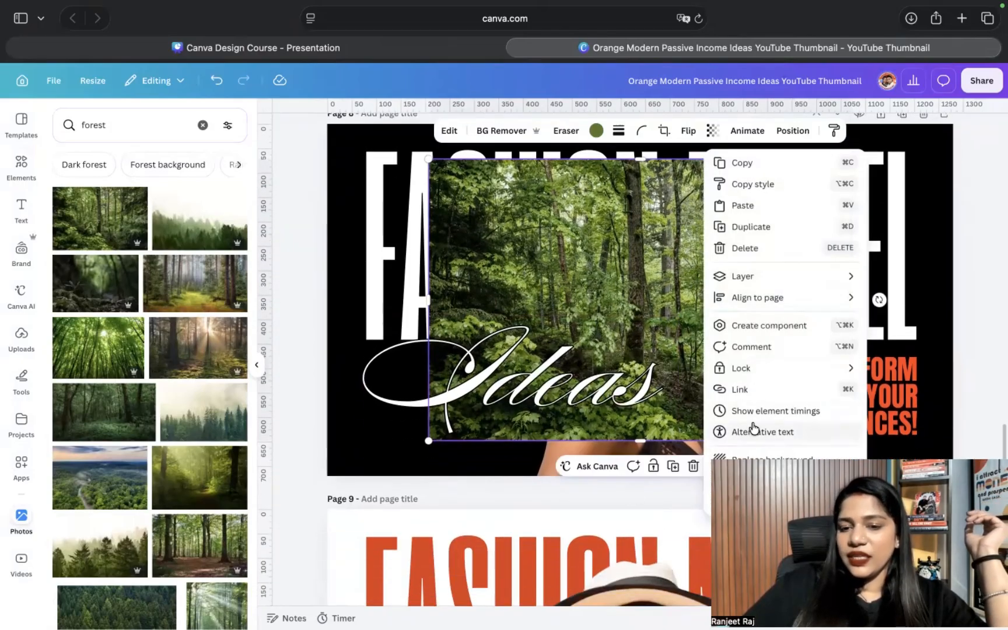
left_click(502, 463)
scroll(639, 365, "down", 3)
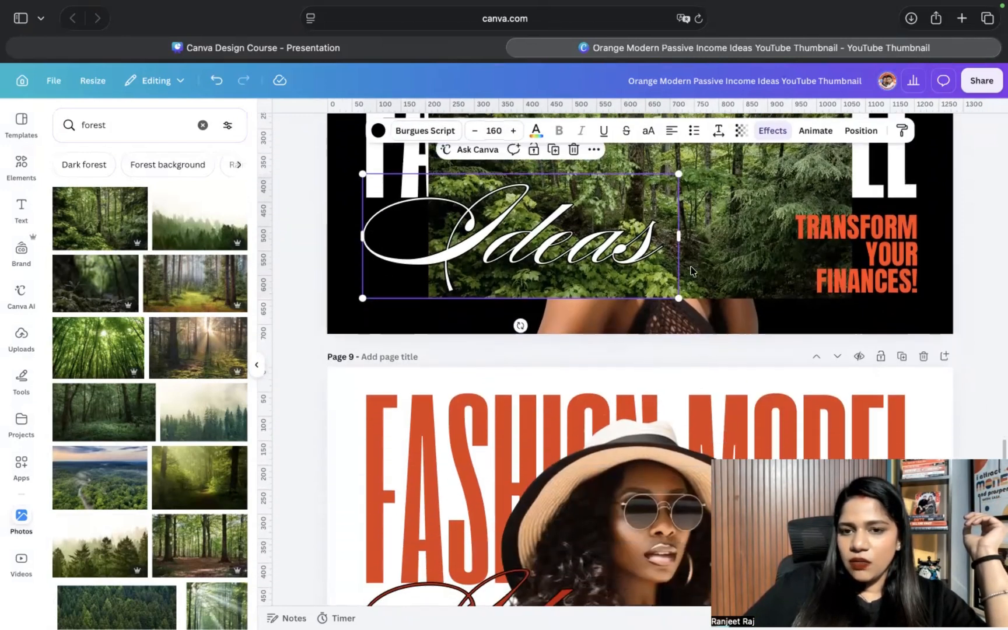
left_click(700, 274)
left_click(713, 323)
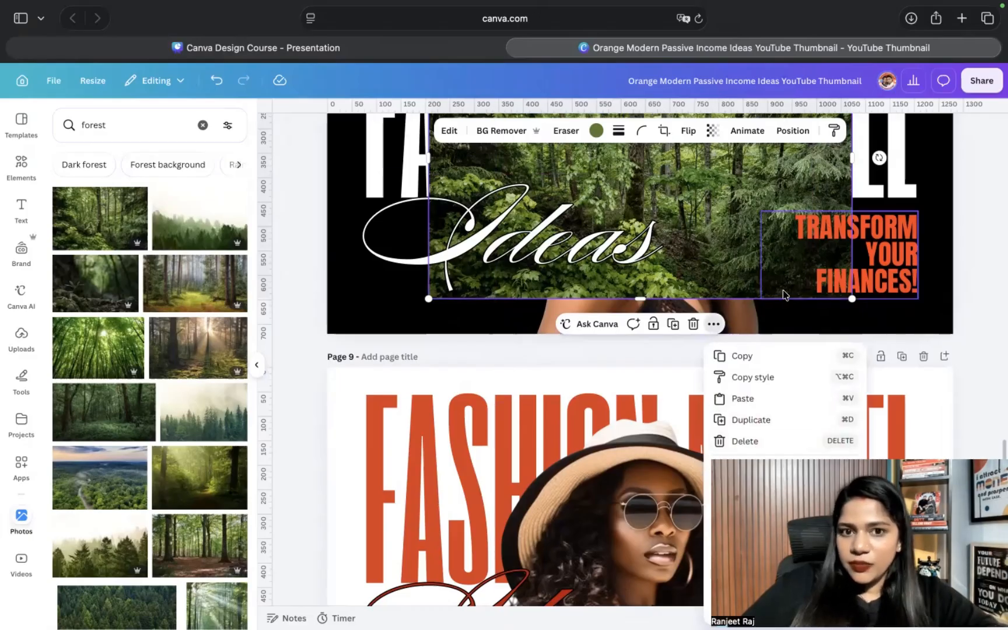
scroll(783, 295, "up", 2)
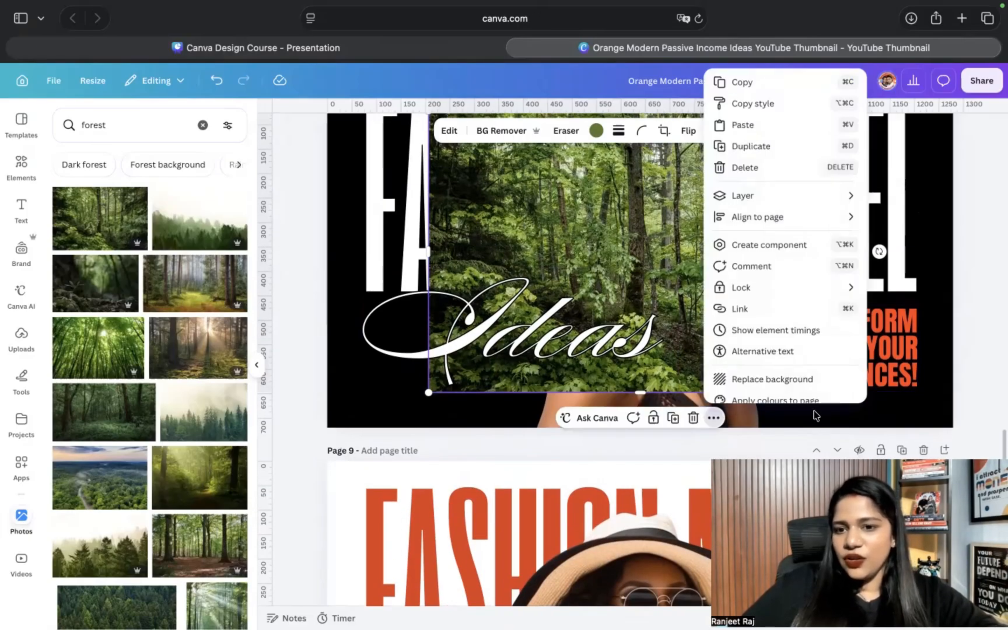
left_click(756, 380)
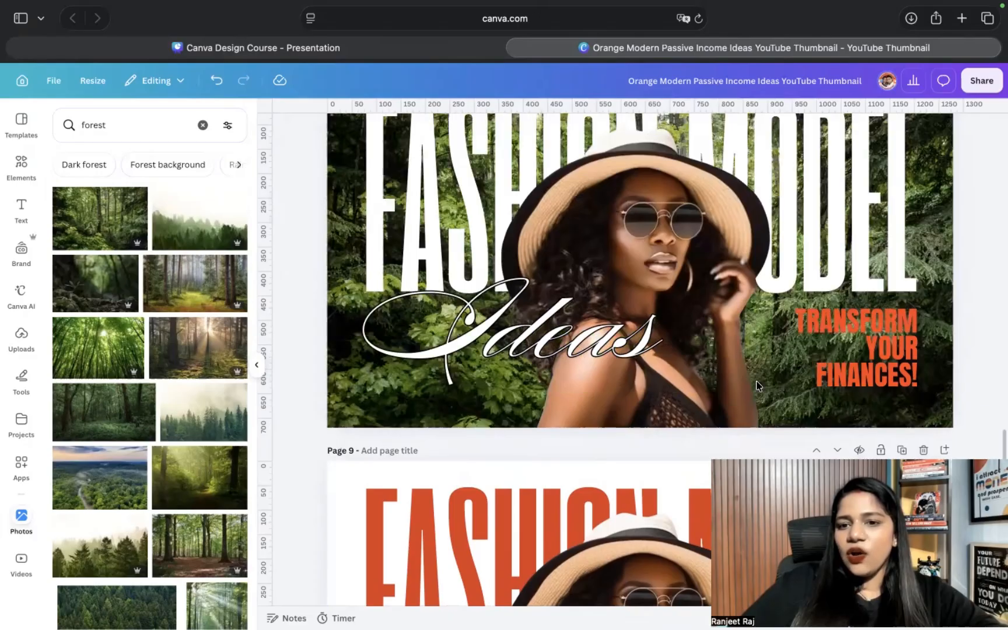
Step: Lower the transparency value of page 8's forest background to 36 so the black backdrop darkens it
scroll(647, 372, "down", 3)
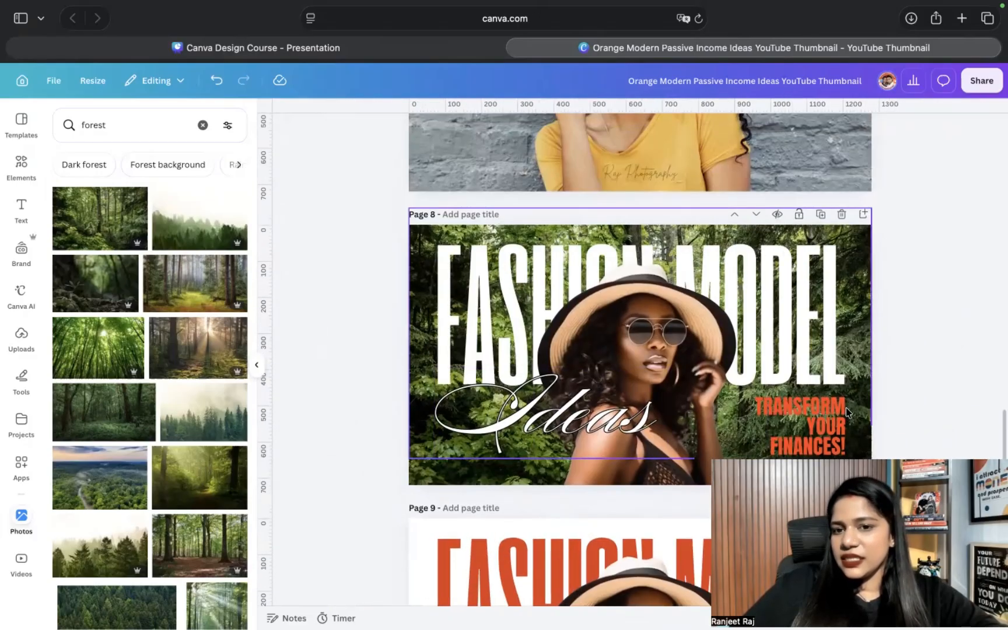
scroll(908, 359, "down", 2)
scroll(907, 357, "down", 2)
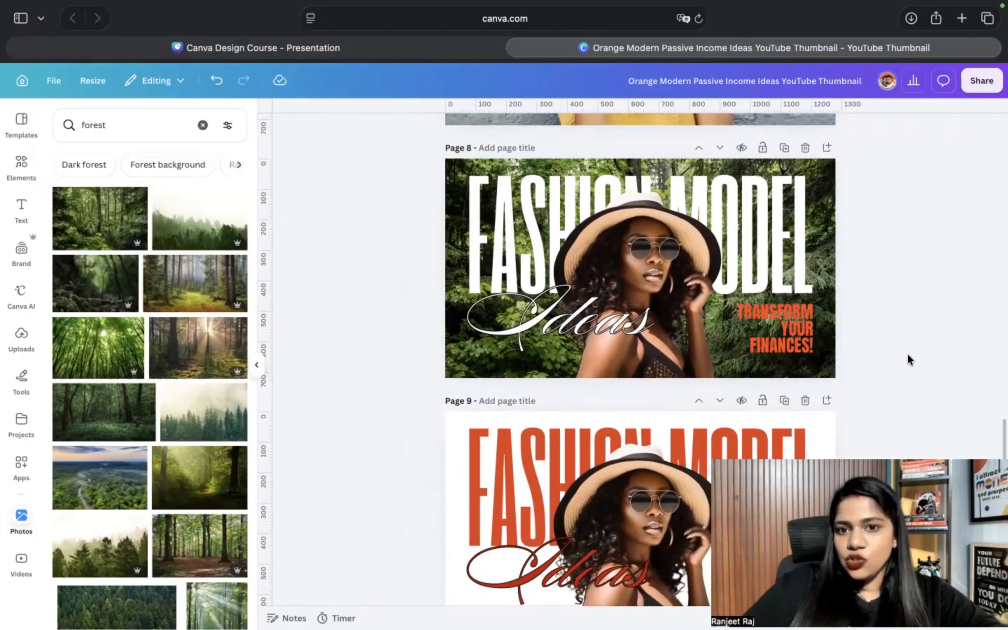
scroll(907, 357, "up", 4)
scroll(907, 354, "up", 2)
scroll(907, 353, "up", 3)
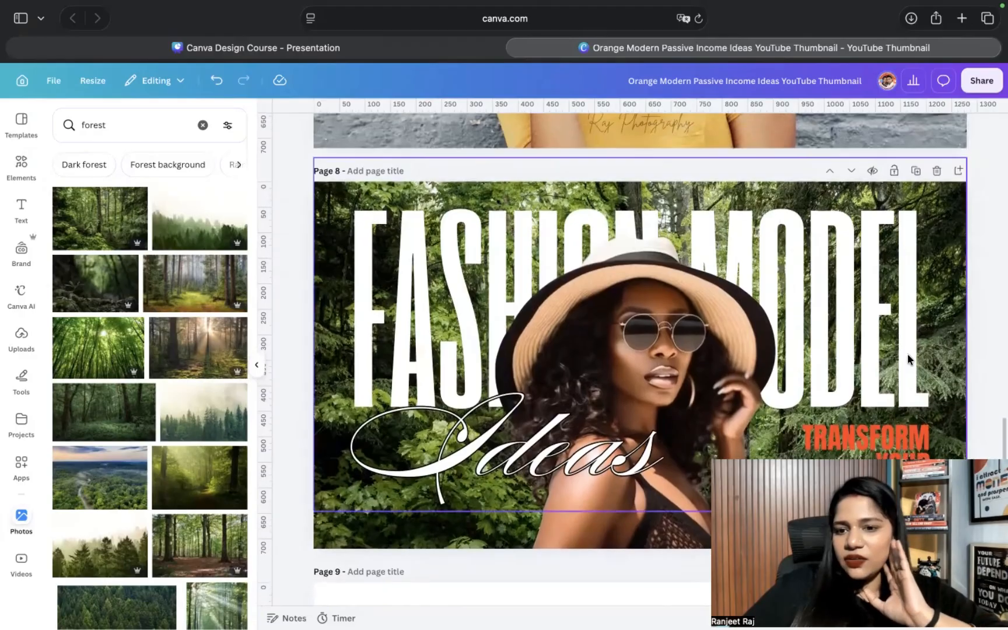
left_click(252, 373)
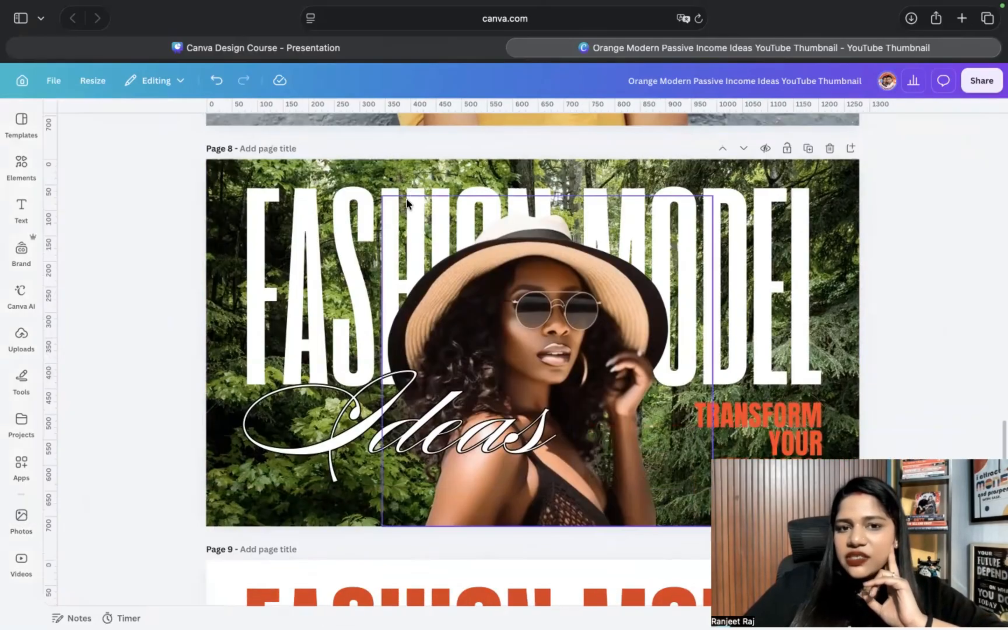
left_click(417, 176)
left_click(240, 512)
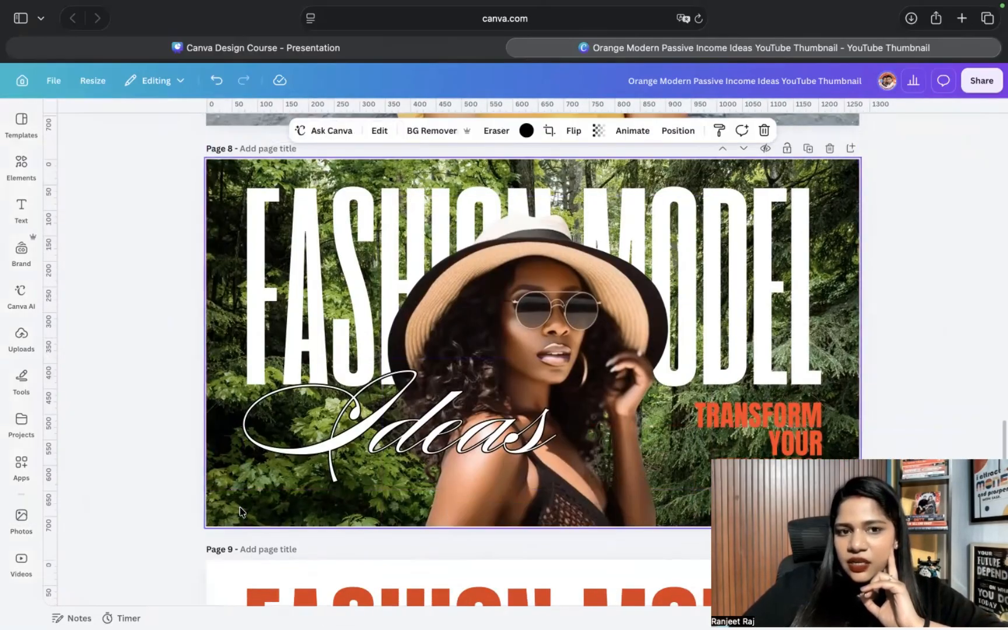
left_click(598, 132)
left_click_drag(623, 183, 568, 194)
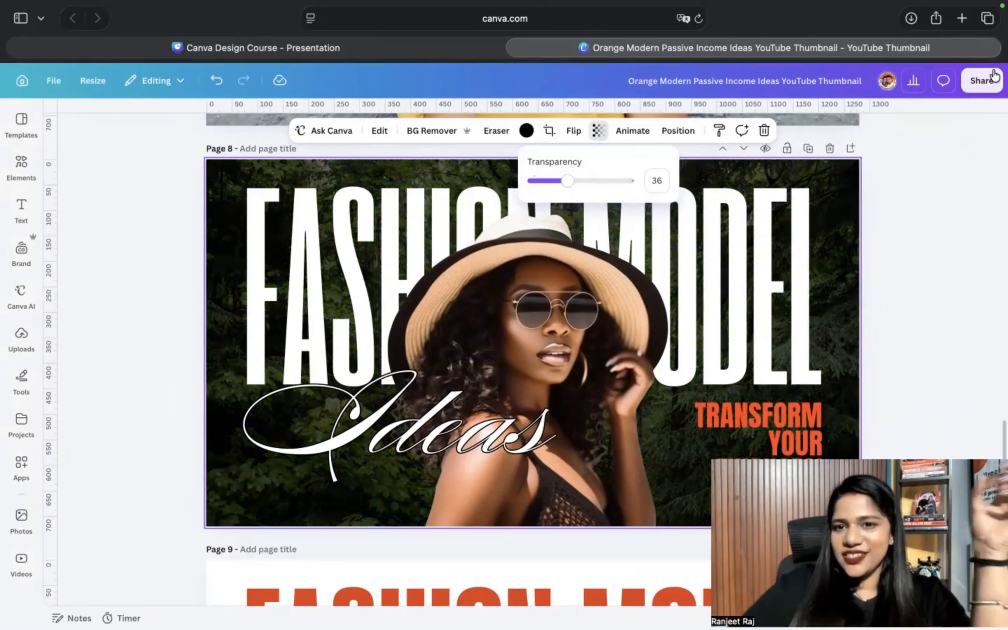
left_click(910, 289)
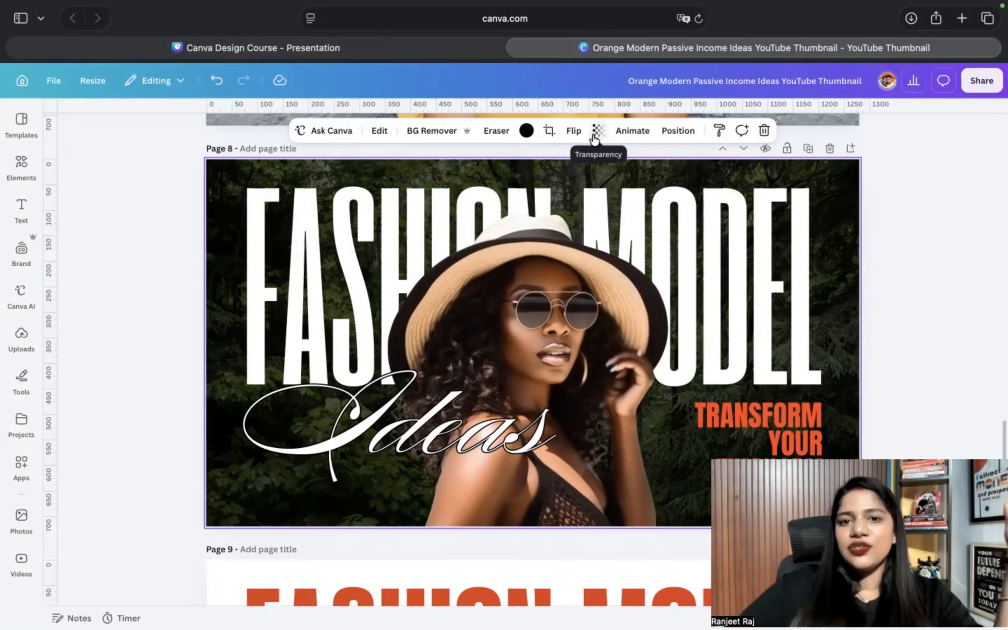
Step: Preview the available page animations on page 8, from Party and Corporate through to Photo Zoom
scroll(684, 255, "up", 3)
scroll(684, 255, "down", 5)
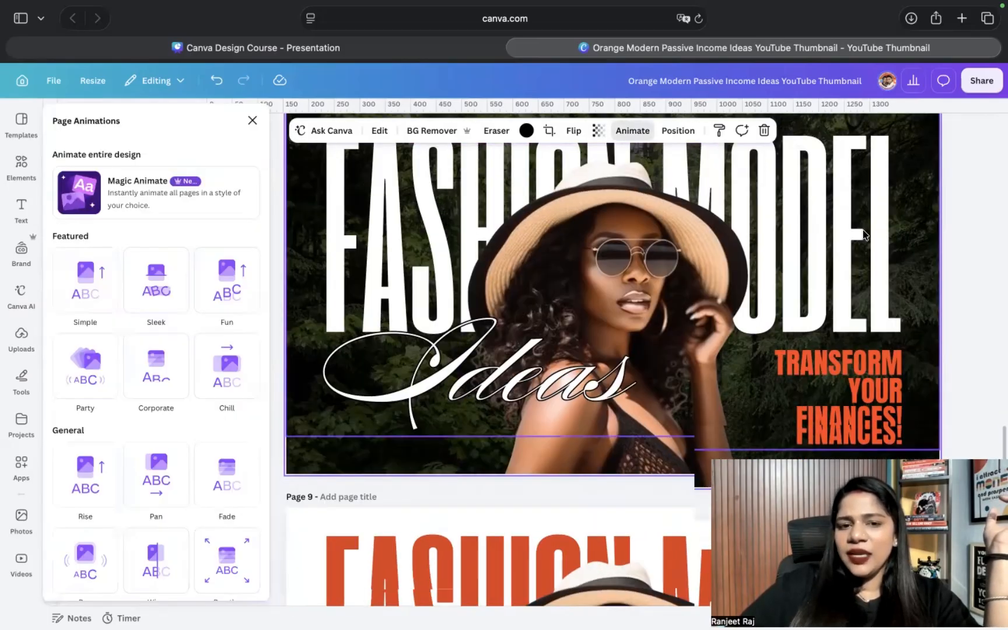
scroll(864, 234, "up", 3)
left_click(116, 376)
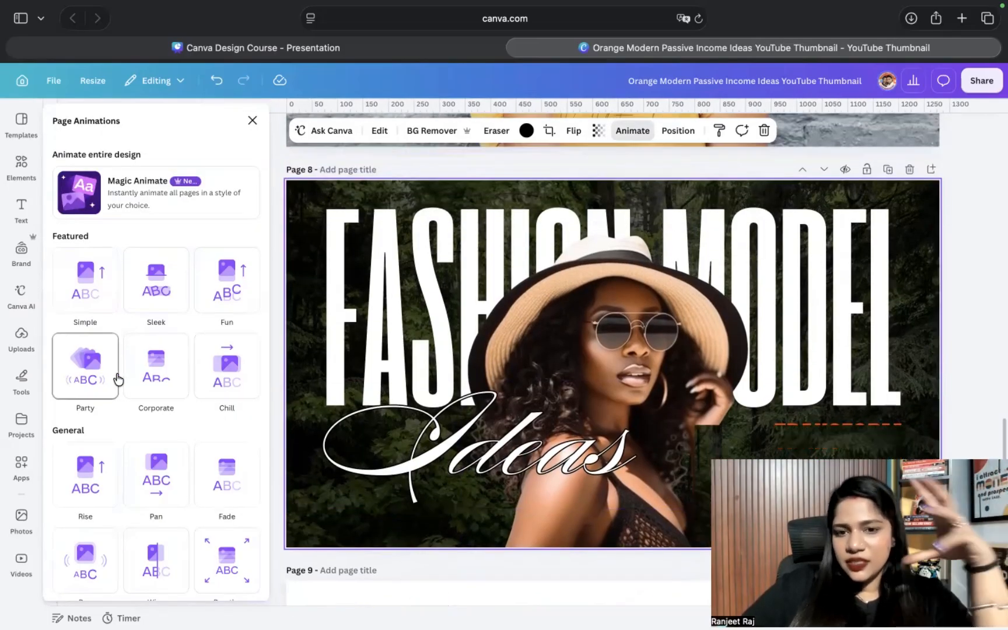
left_click(155, 380)
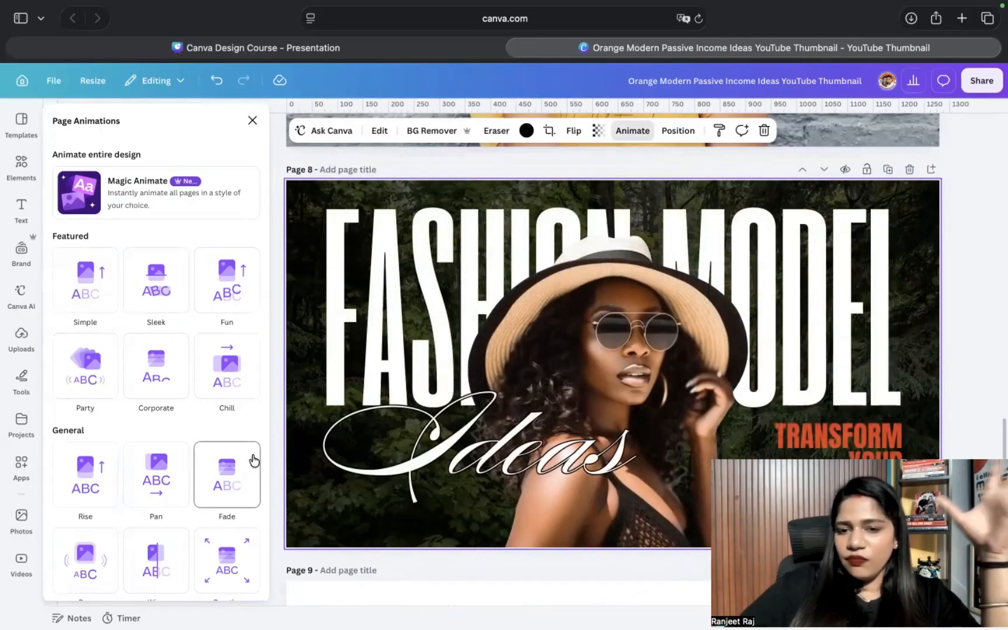
scroll(184, 486, "down", 3)
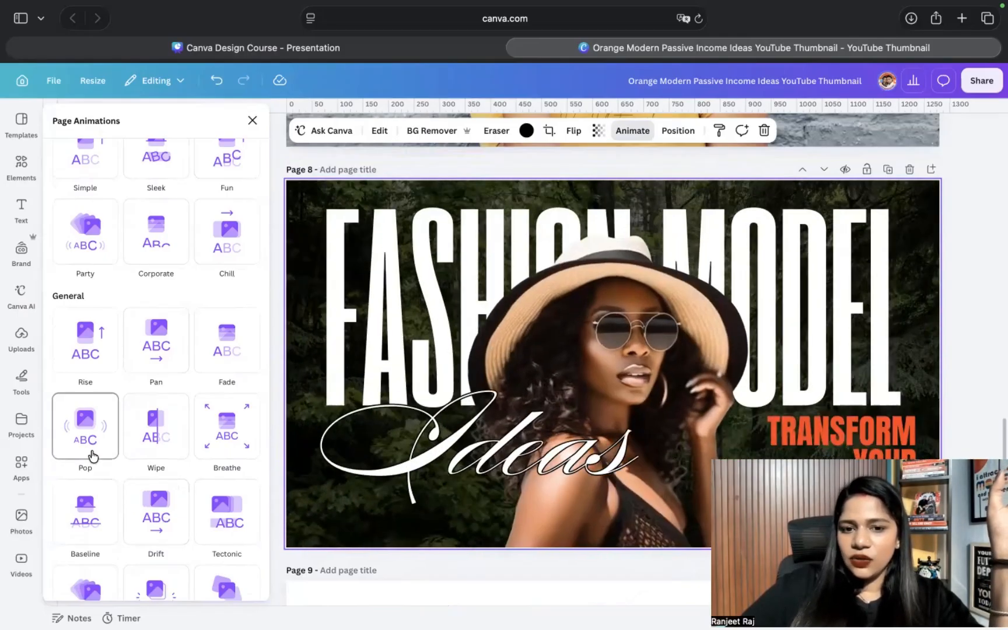
scroll(174, 530, "down", 5)
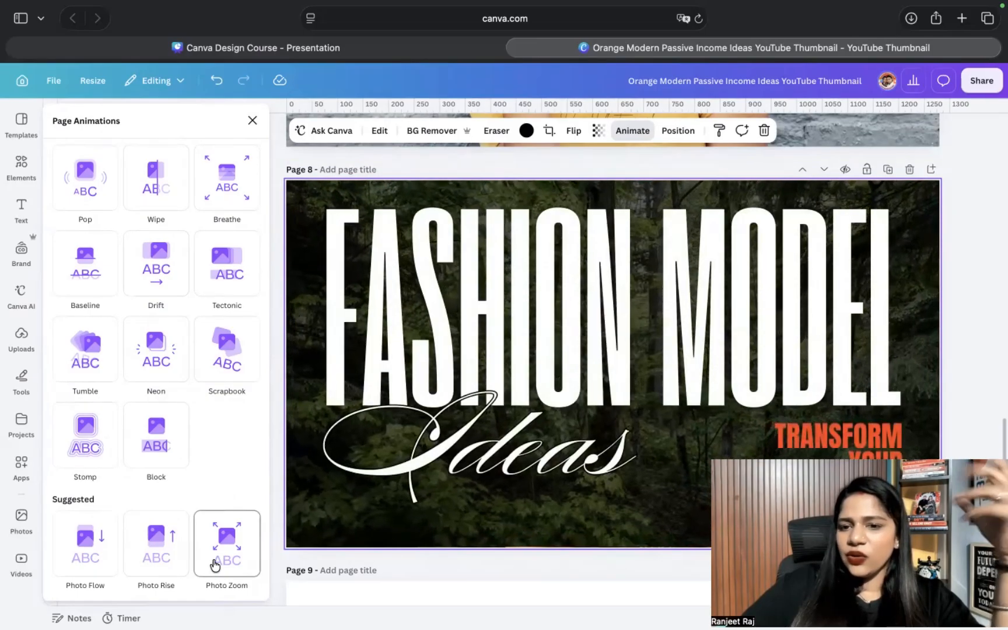
left_click(215, 564)
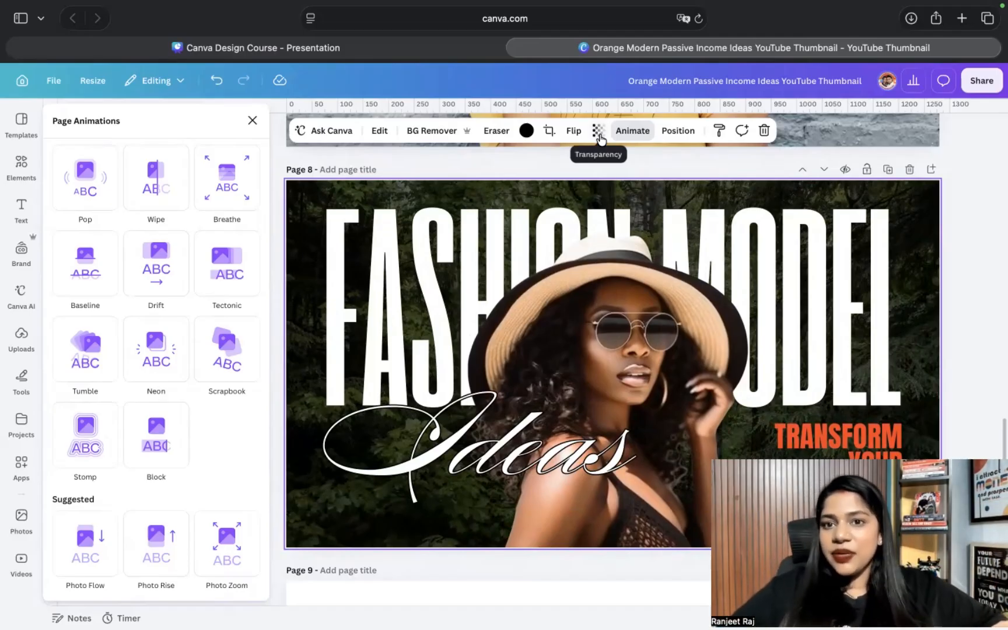
Step: Show the layer list of page 8 and look through the neighbouring pages for a simpler layering example
left_click(678, 132)
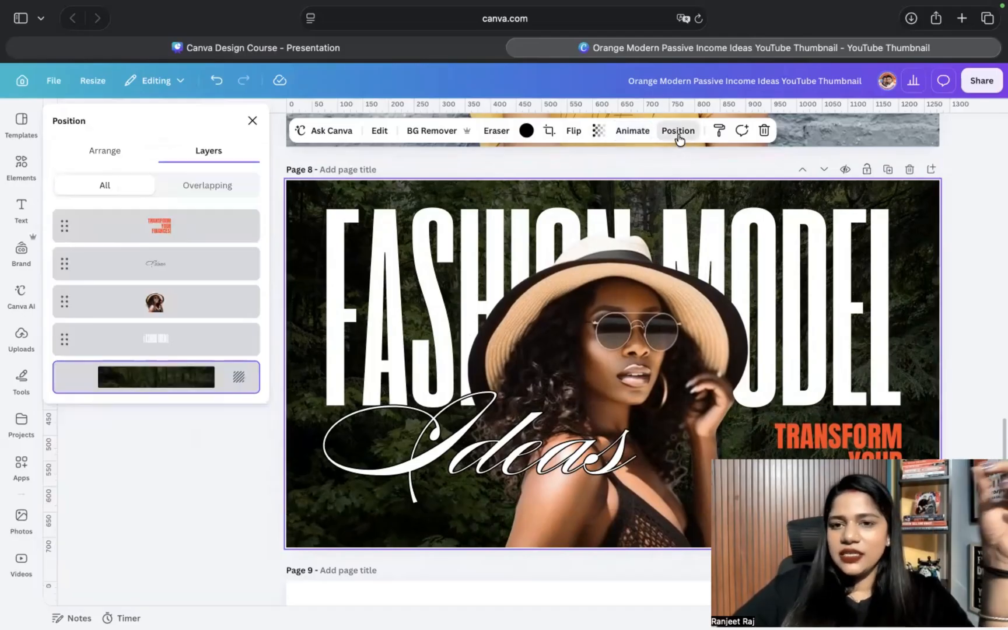
scroll(730, 236, "up", 2)
scroll(728, 236, "up", 6)
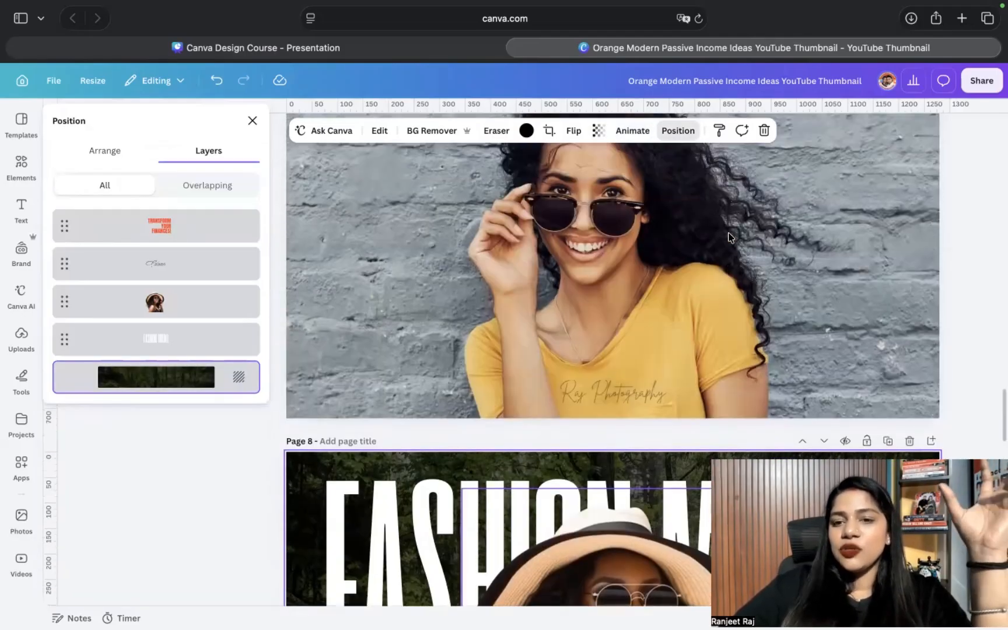
scroll(728, 236, "down", 2)
scroll(728, 236, "up", 1)
scroll(728, 236, "down", 5)
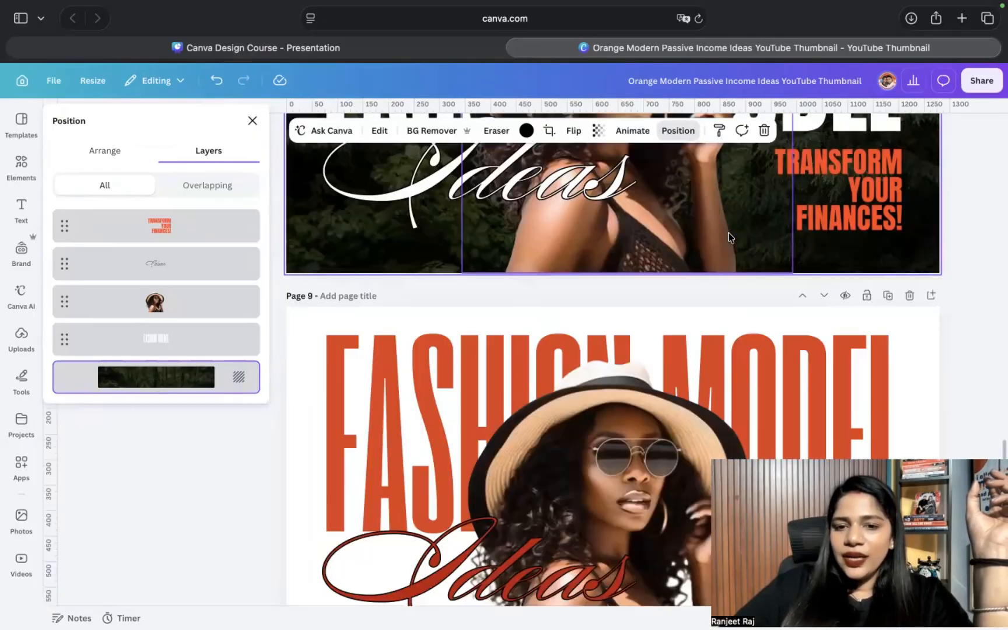
scroll(728, 236, "up", 7)
scroll(728, 236, "down", 2)
scroll(728, 236, "up", 10)
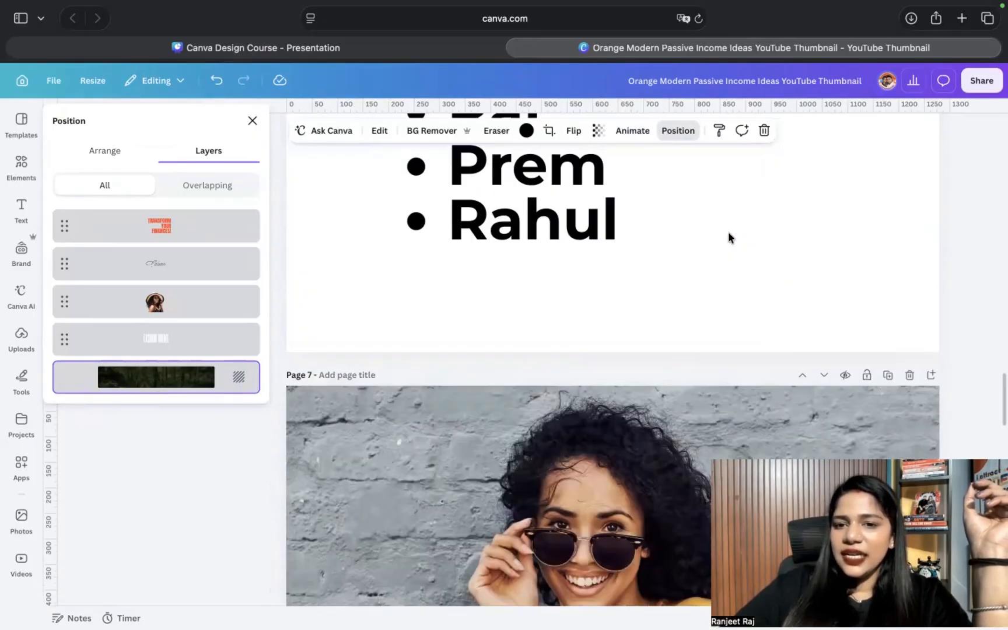
Step: Move the panda graphic on page 5 away from the page edge so that it sits fully inside the page
scroll(753, 233, "up", 3)
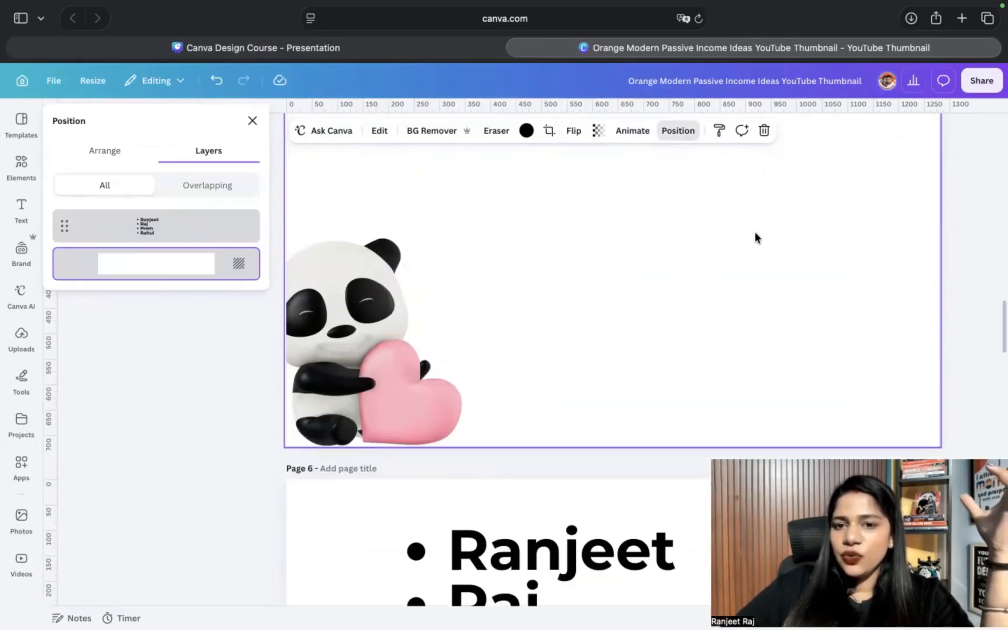
scroll(754, 233, "up", 2)
left_click(312, 486)
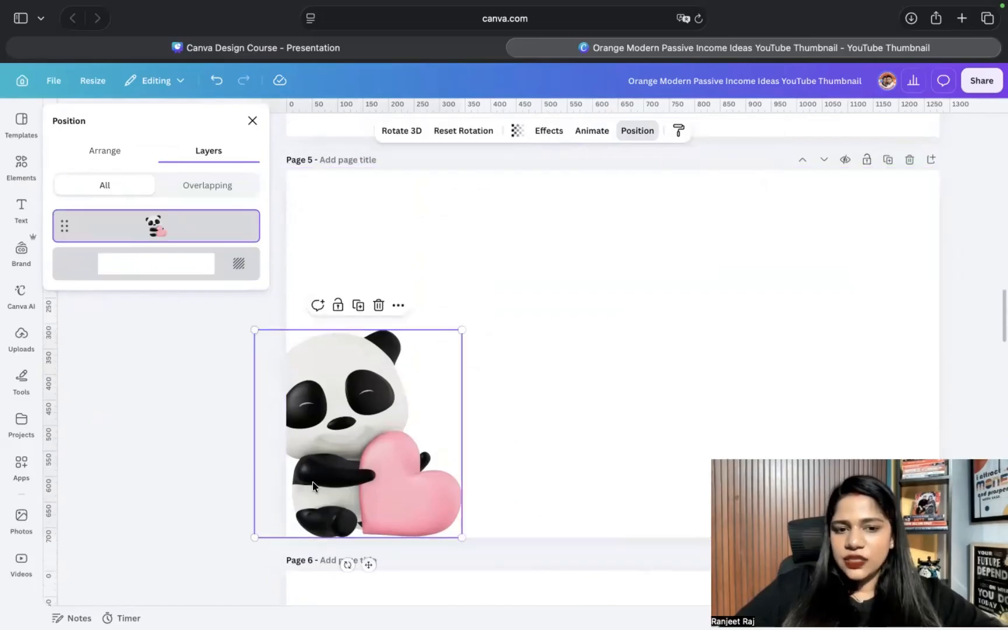
left_click_drag(339, 492, 455, 407)
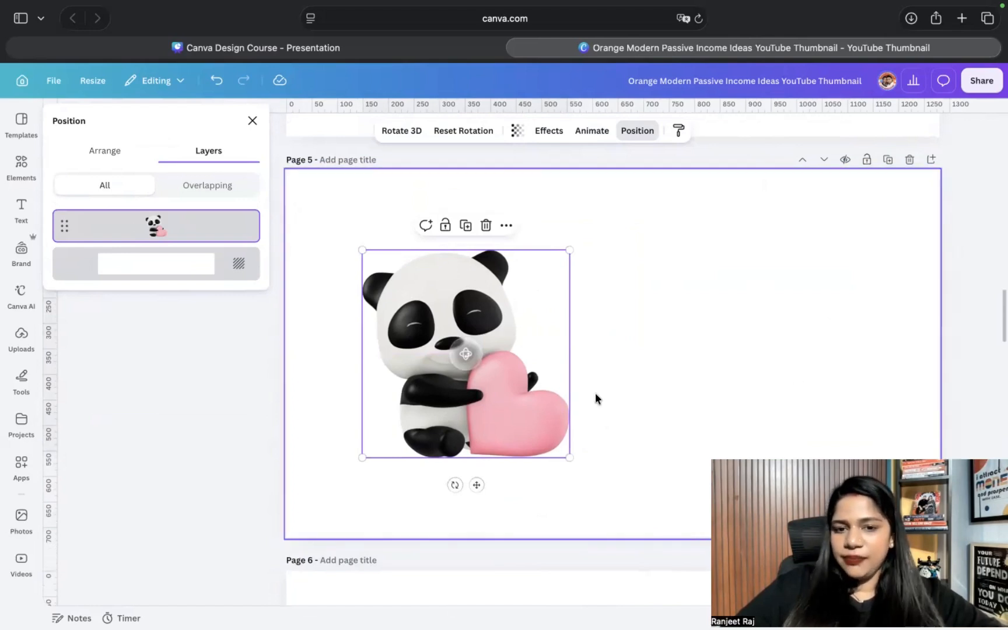
left_click(252, 121)
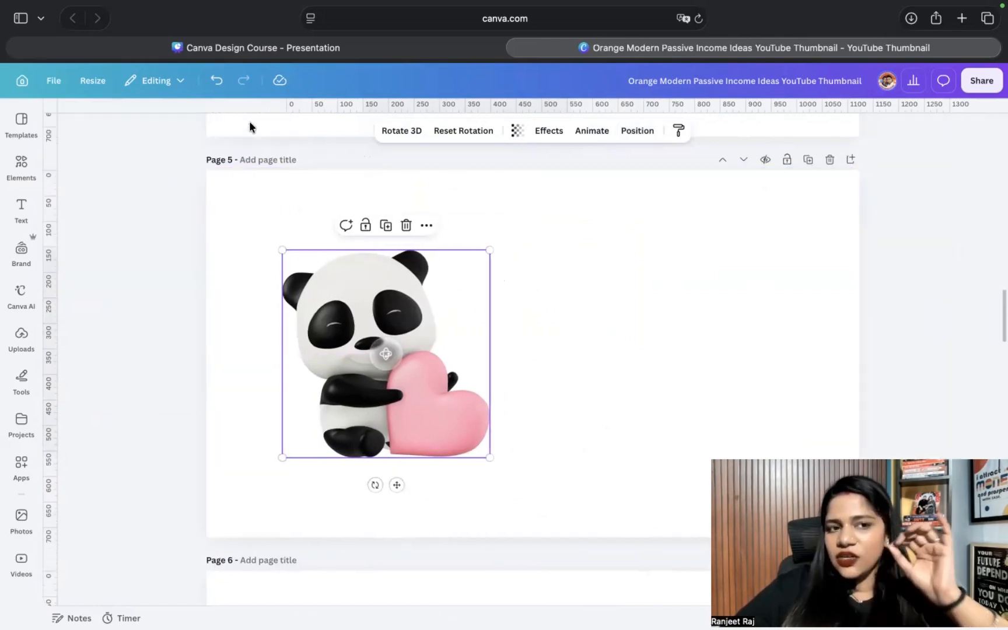
Step: Add a square shape to page 5, widen it into a long rectangle and place it overlapping the panda's heart
left_click(32, 166)
left_click(86, 409)
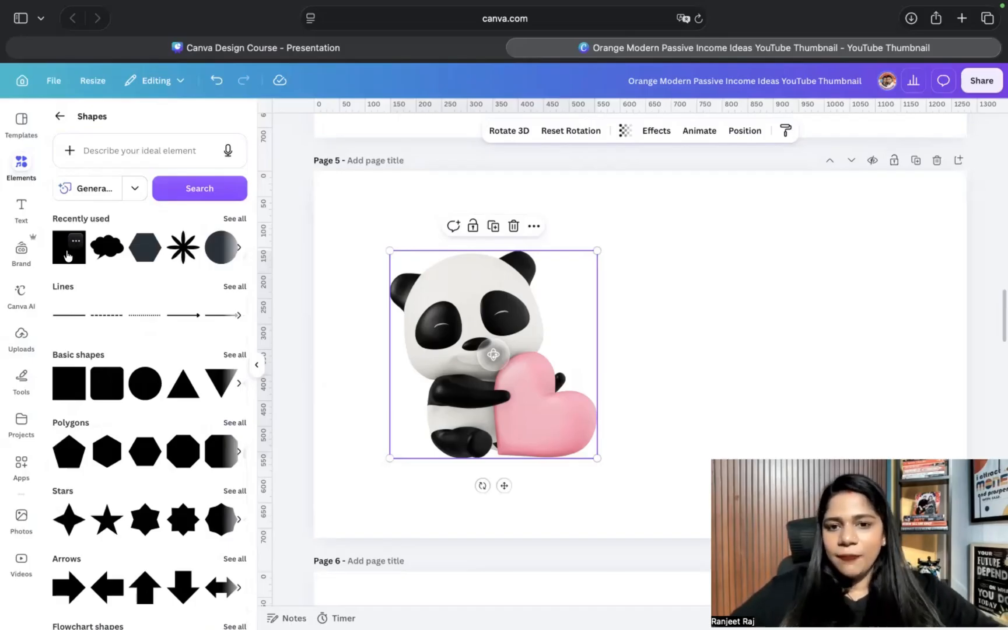
left_click(647, 227)
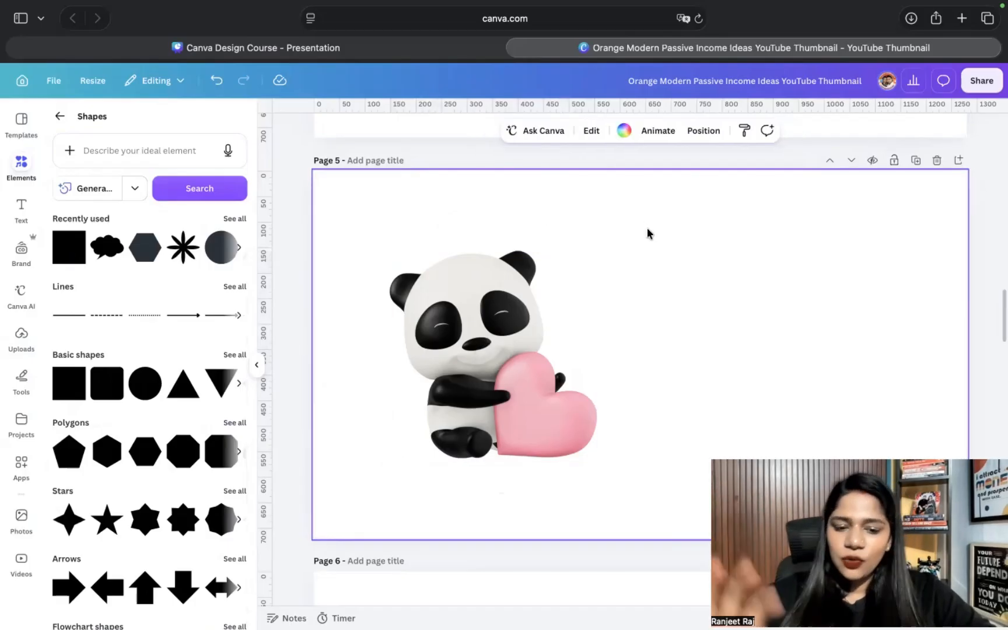
key("r")
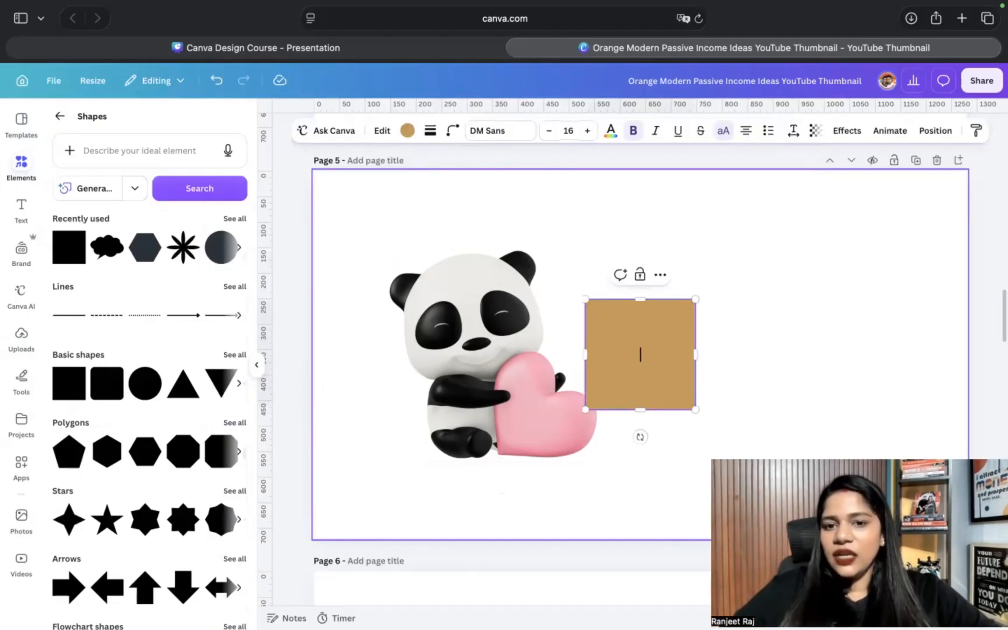
left_click(823, 408)
left_click_drag(637, 357, 884, 388)
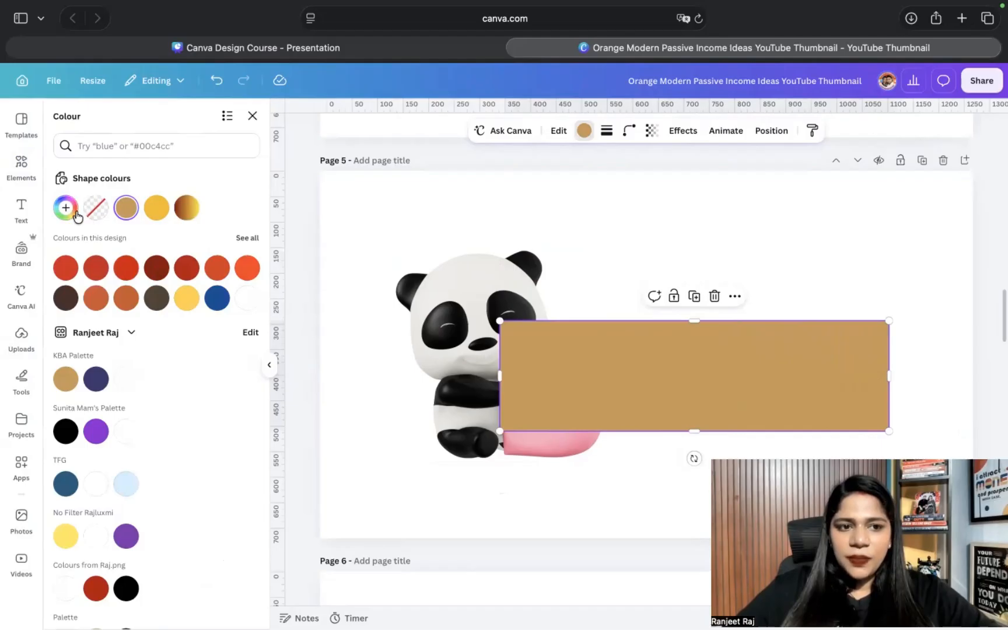
Step: Recolour the page 5 rectangle with the solid light pink #FFCBE5
left_click(76, 215)
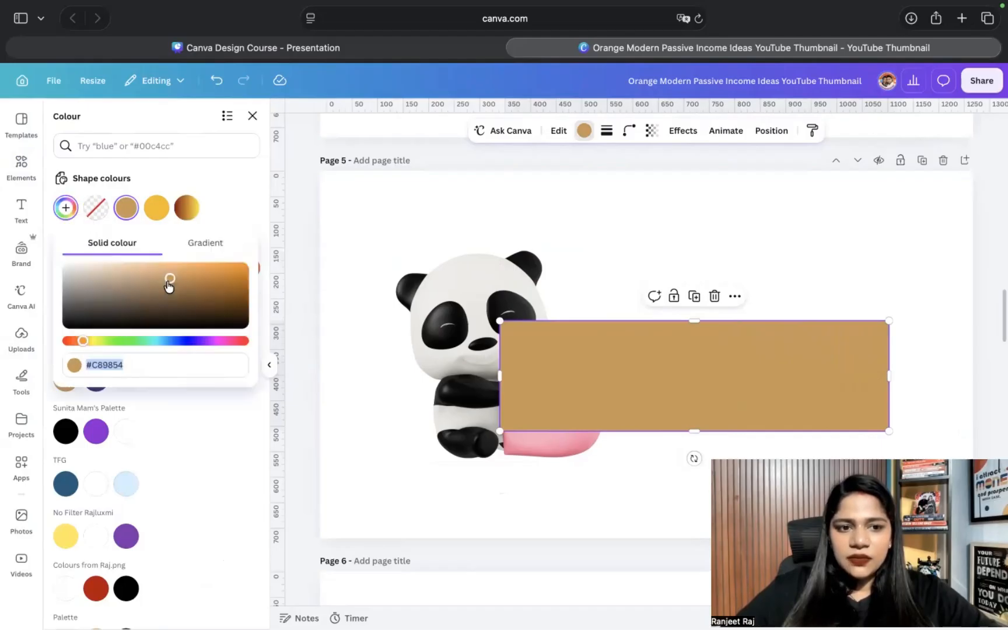
left_click(217, 340)
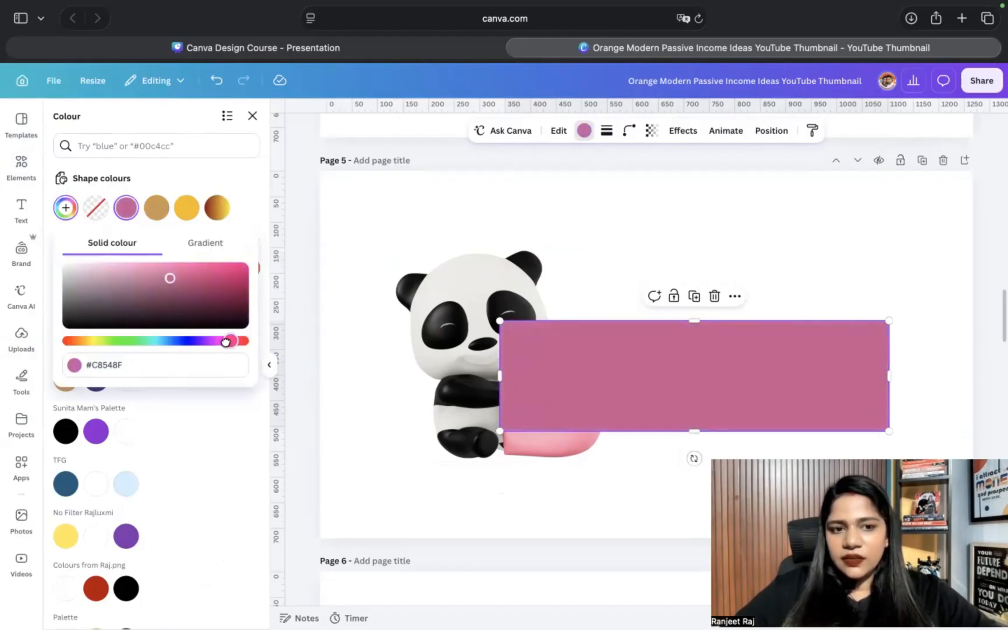
left_click_drag(150, 287, 101, 236)
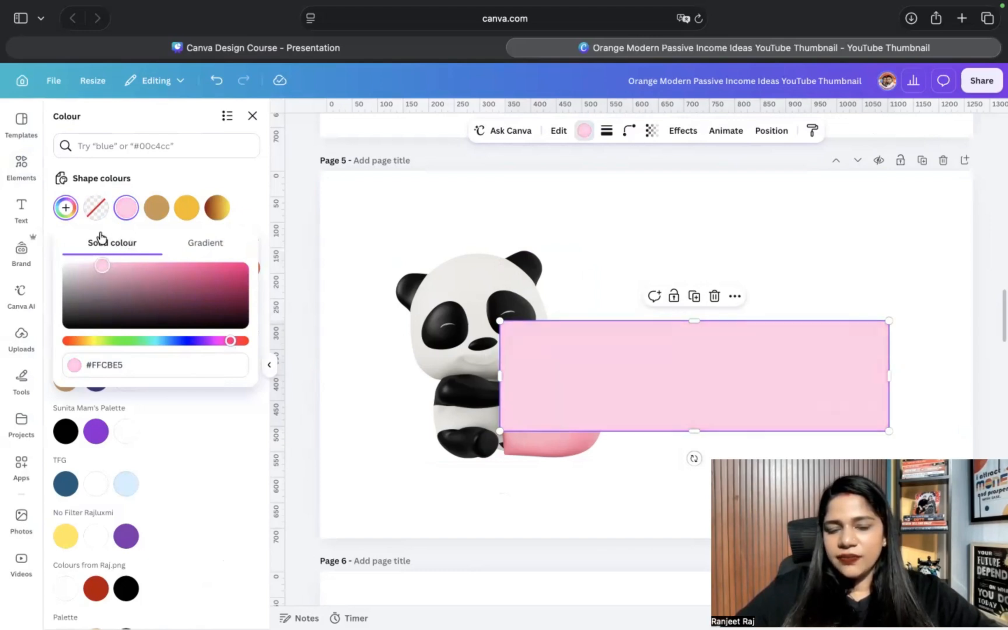
Step: Change the rectangle's fill to a gradient running from a deeper pink to white #FFFFFF
left_click(209, 242)
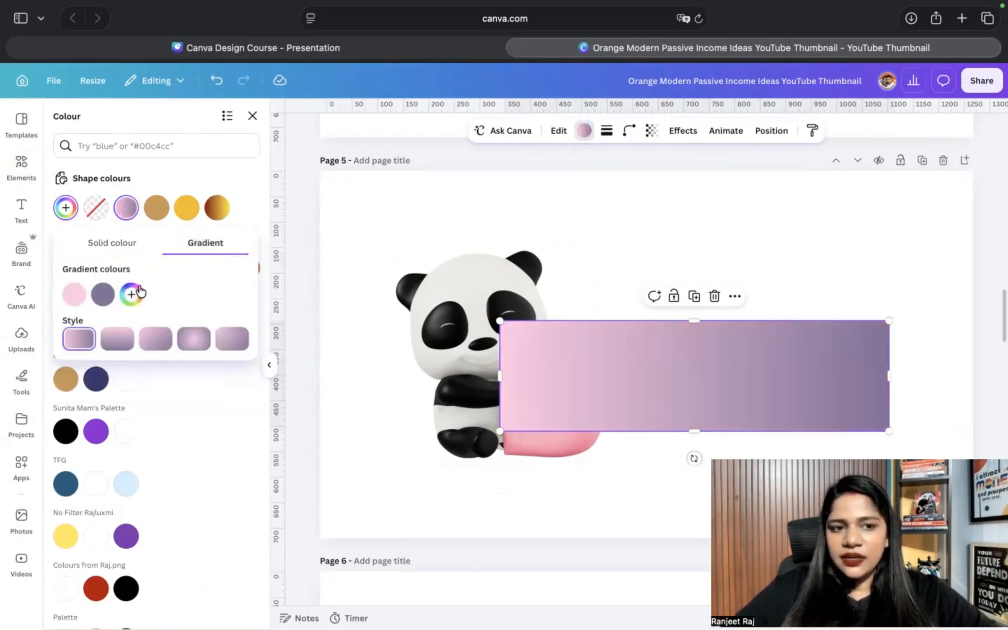
left_click(103, 295)
left_click_drag(122, 349, 56, 264)
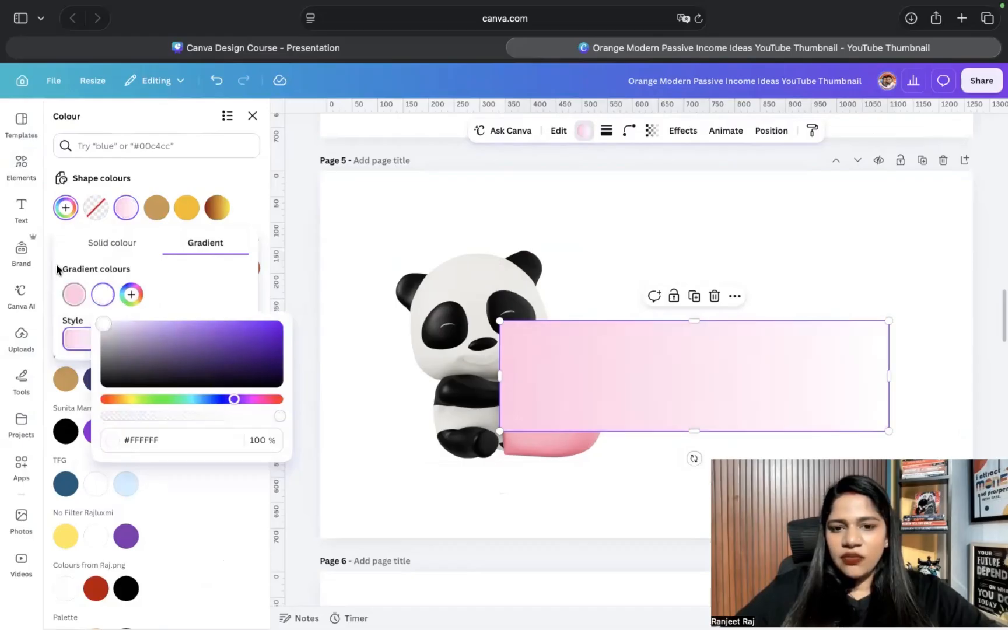
left_click(73, 293)
left_click_drag(139, 327, 148, 313)
left_click(186, 280)
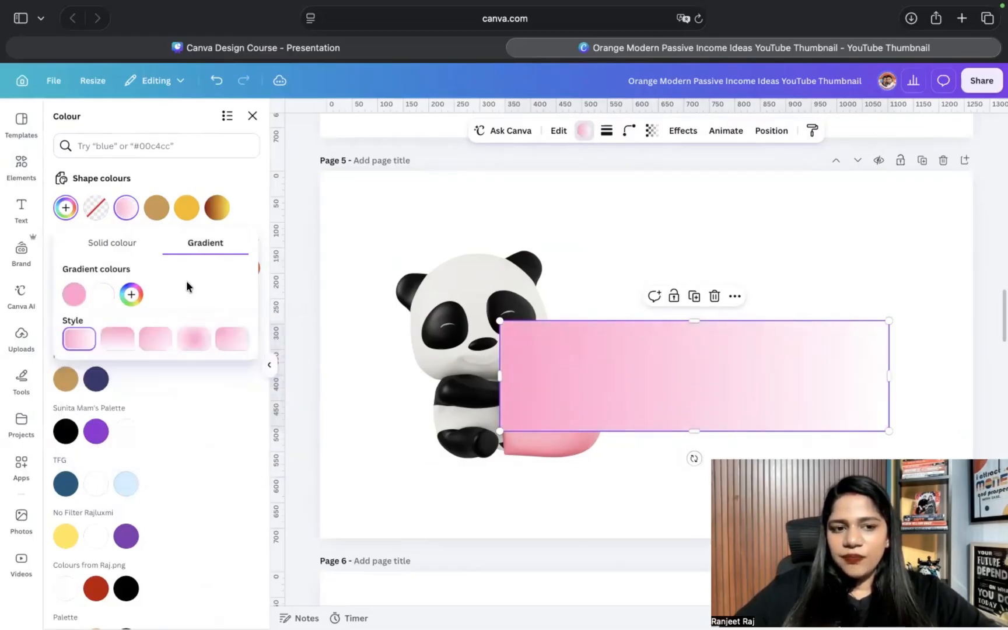
Step: Try the radial and vertical gradient styles on the rectangle and settle on the diagonal one
left_click(156, 343)
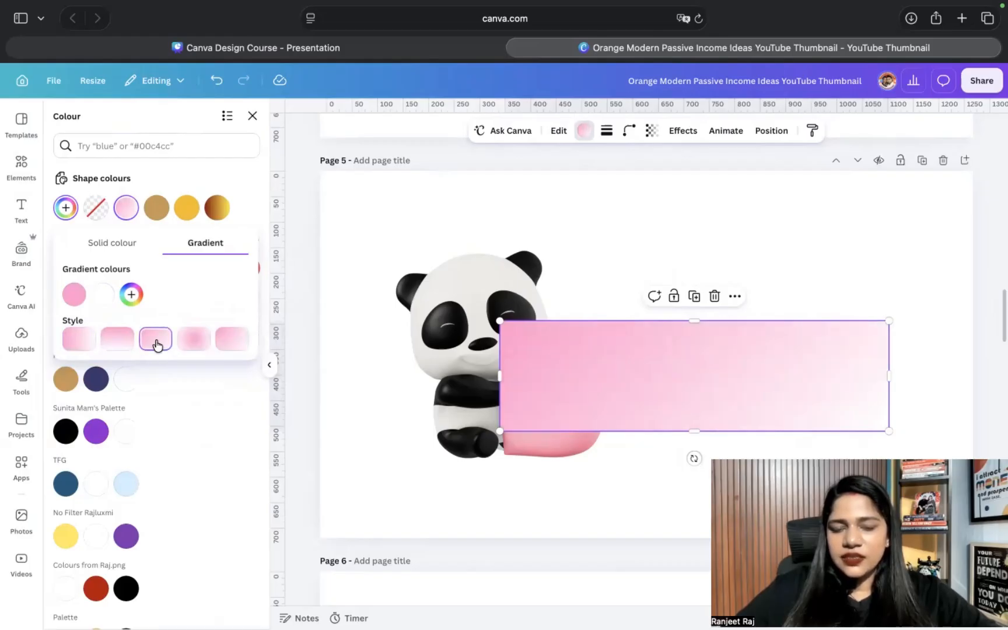
left_click(201, 350)
left_click(221, 348)
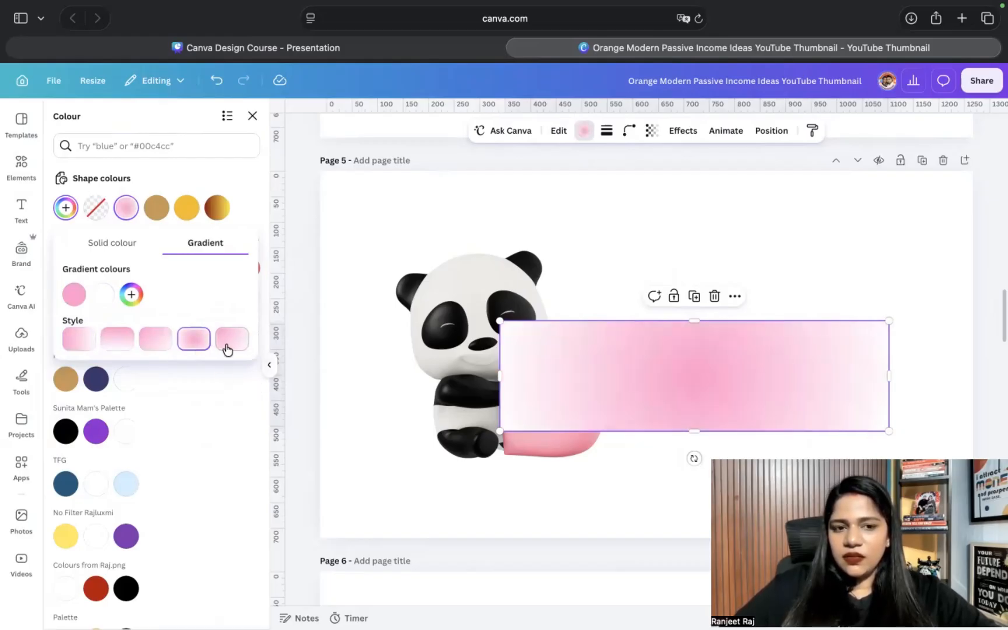
left_click(123, 345)
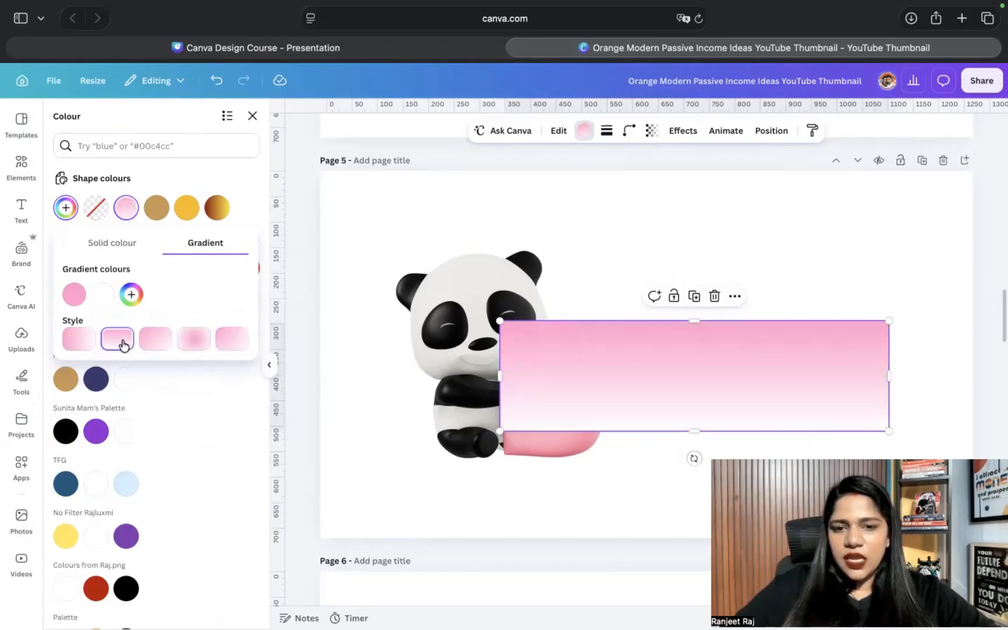
left_click(156, 340)
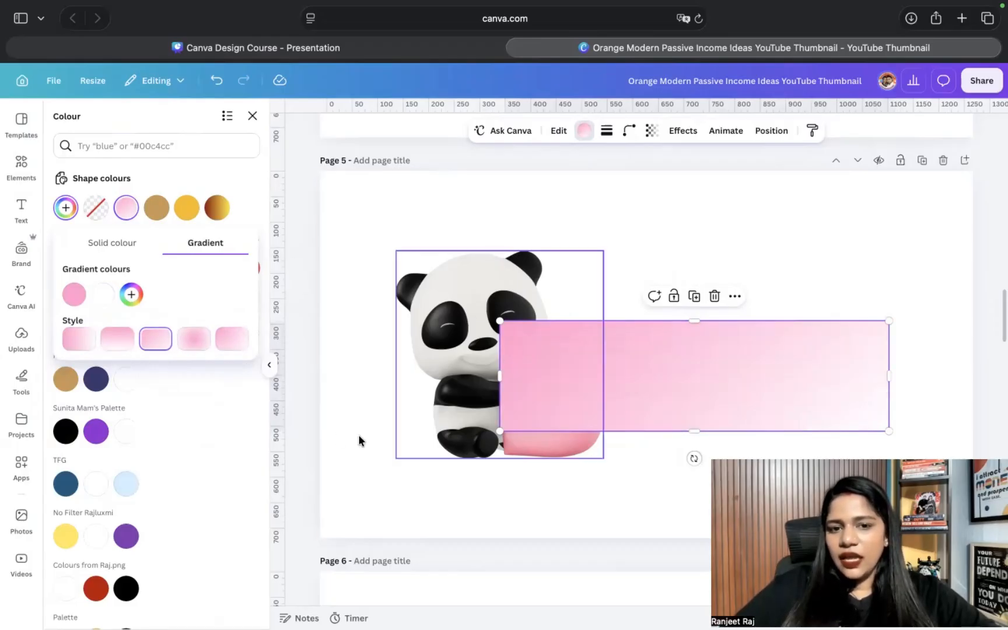
left_click(379, 444)
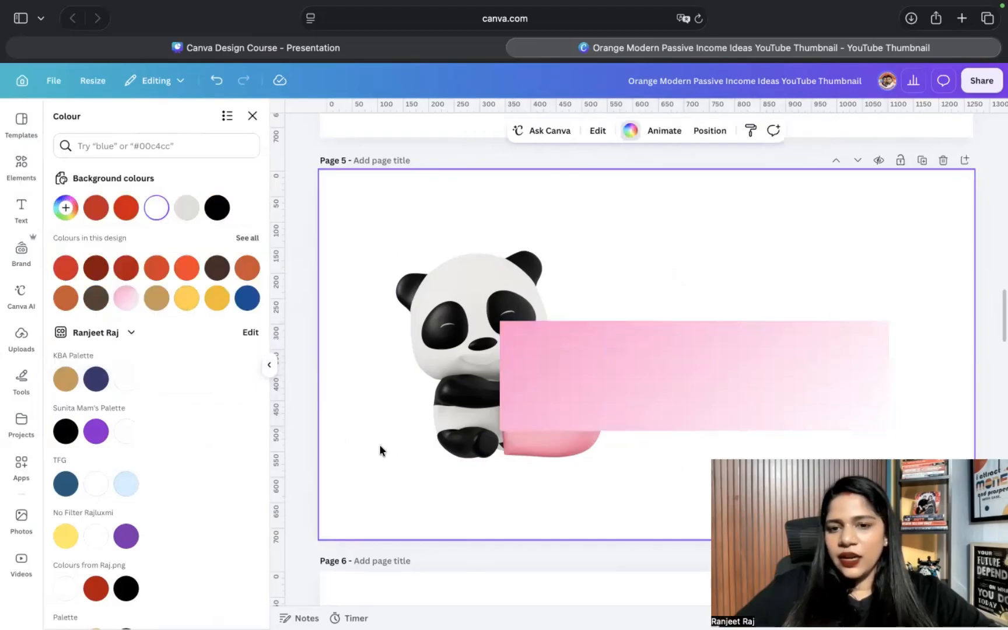
Step: Shift the rectangle slightly up and away from the panda, and give it a solid outline with a stroke weight of 3
left_click(679, 340)
left_click_drag(794, 342, 697, 331)
left_click(606, 132)
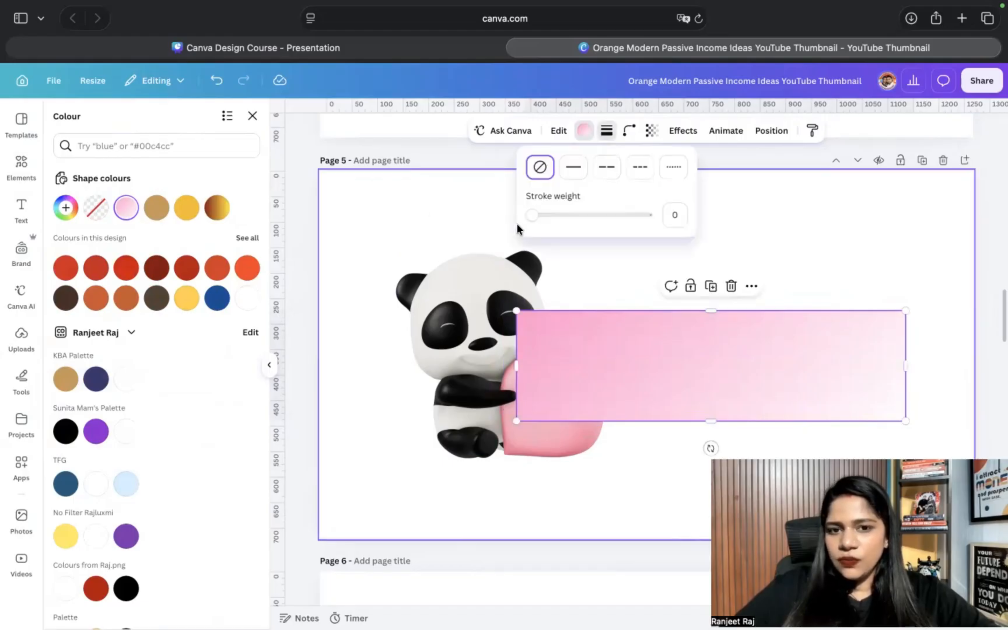
left_click_drag(534, 216, 540, 220)
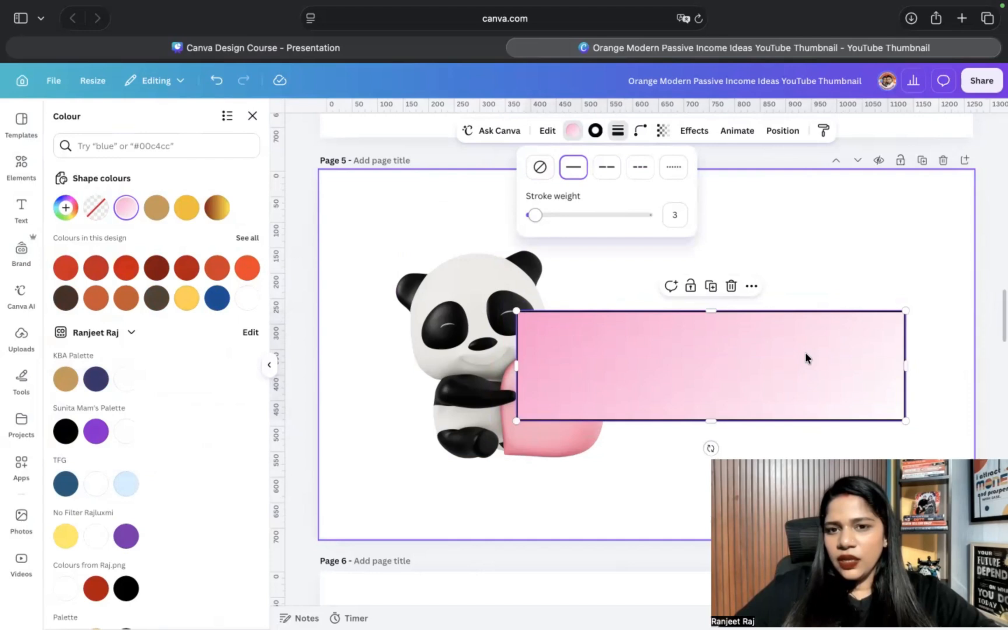
left_click(907, 315)
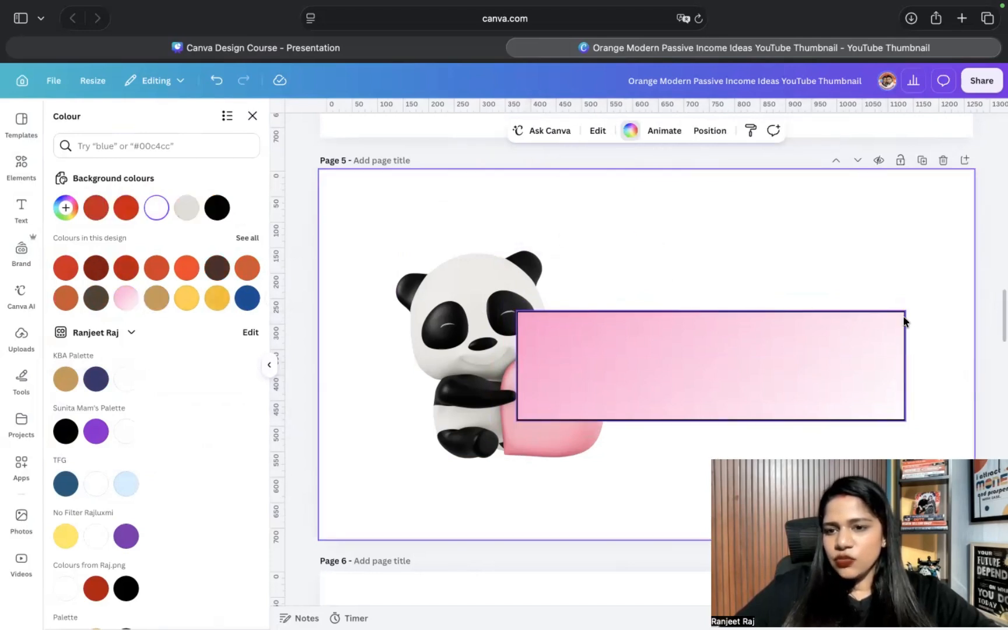
Step: Slightly round the rectangle's corners and nudge the rectangle a little down
scroll(907, 320, "up", 2)
scroll(887, 317, "up", 2)
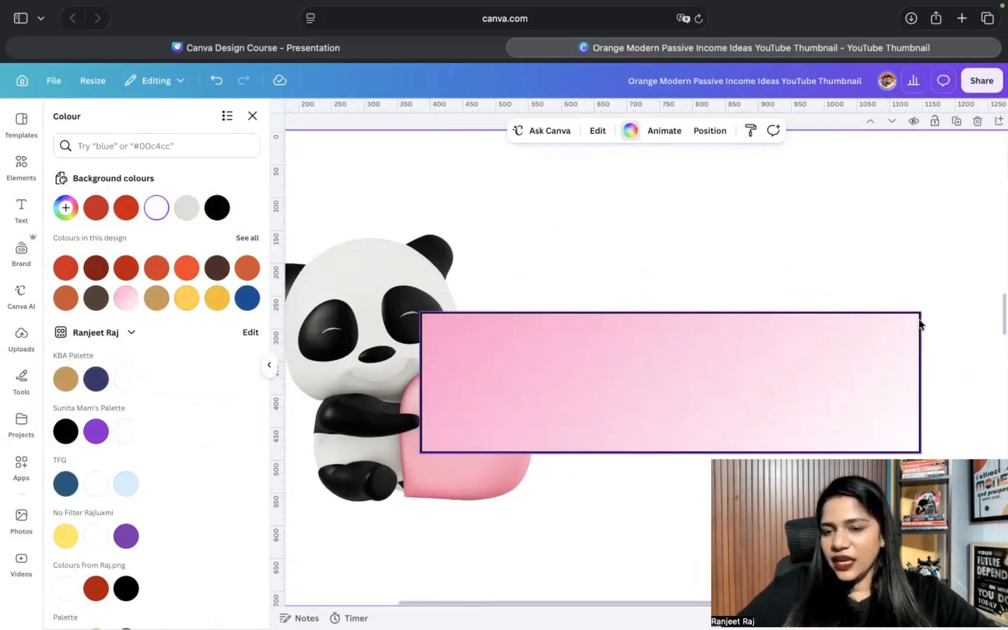
scroll(846, 318, "down", 1)
left_click(777, 310)
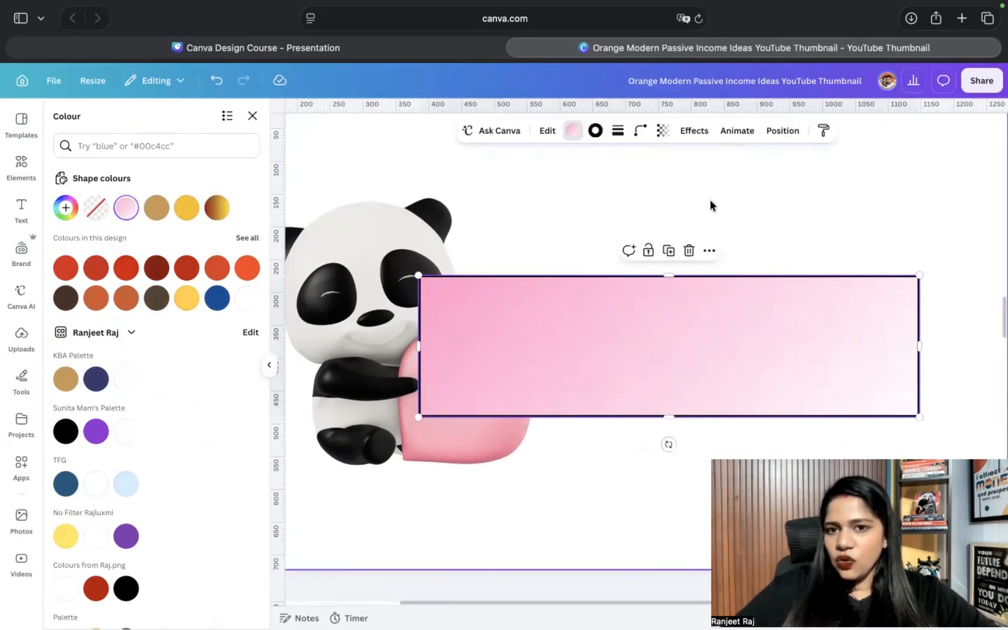
left_click(637, 139)
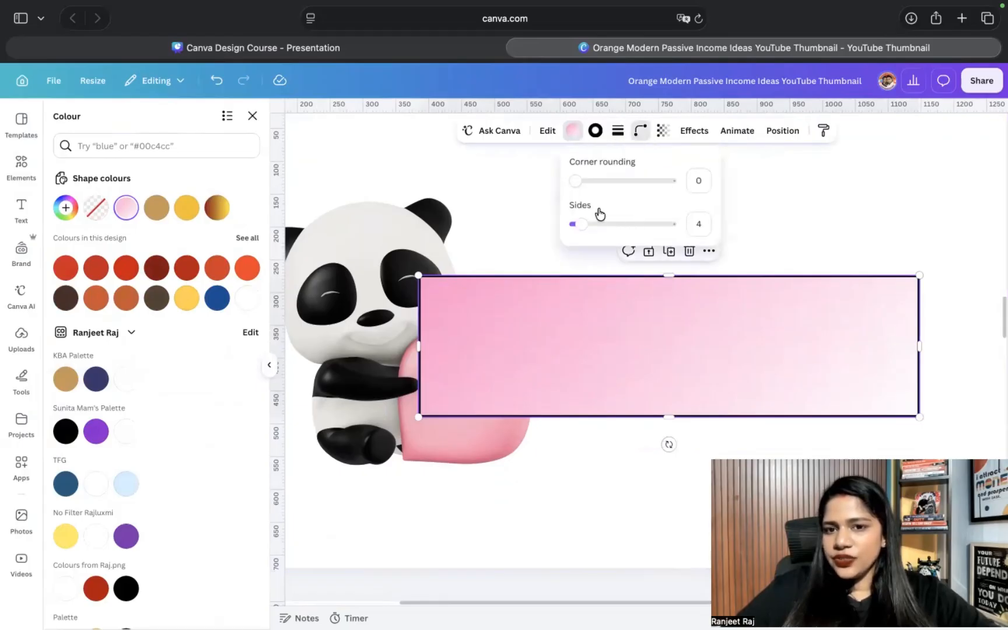
left_click_drag(578, 182, 596, 185)
left_click(790, 207)
mouse_move(688, 350)
left_mouse_down()
mouse_move(701, 385)
mouse_move(697, 367)
left_mouse_up()
left_click_drag(845, 334, 846, 335)
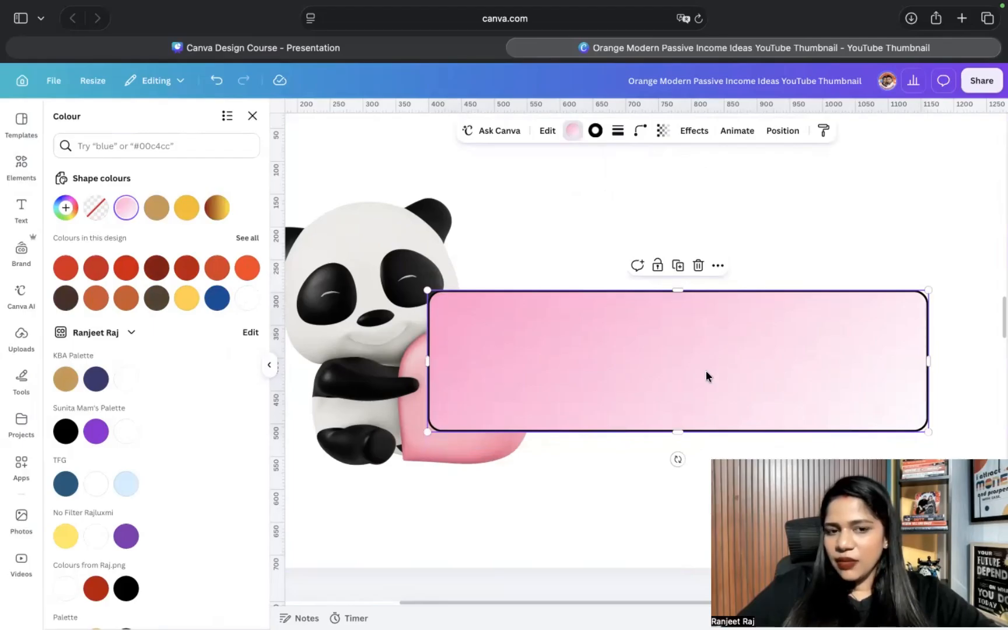
Step: Send the rectangle backward behind the panda and shift it slightly up towards the panda
scroll(706, 370, "down", 3)
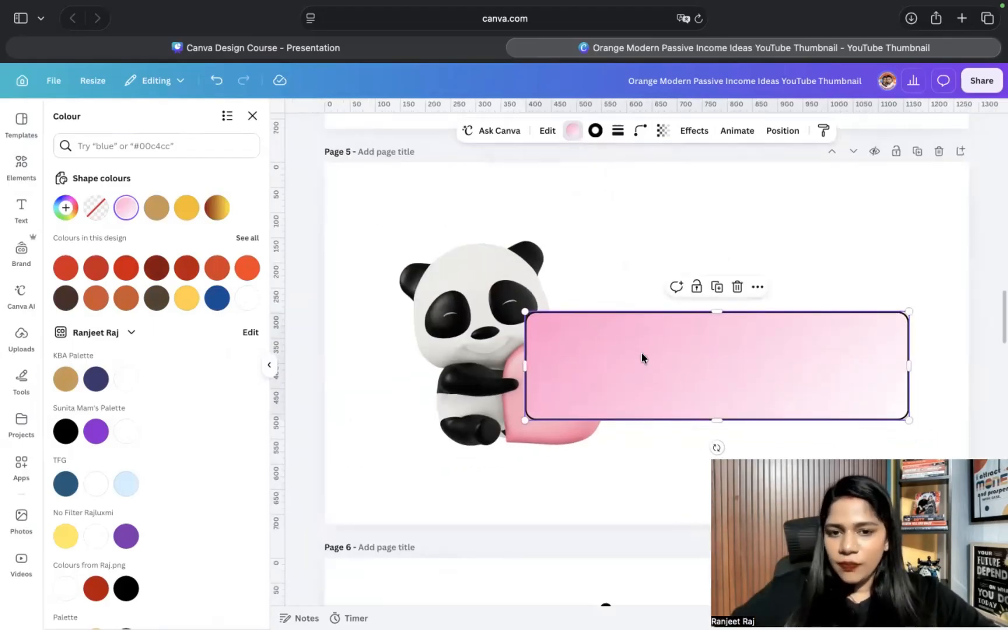
left_click(777, 131)
left_click(98, 156)
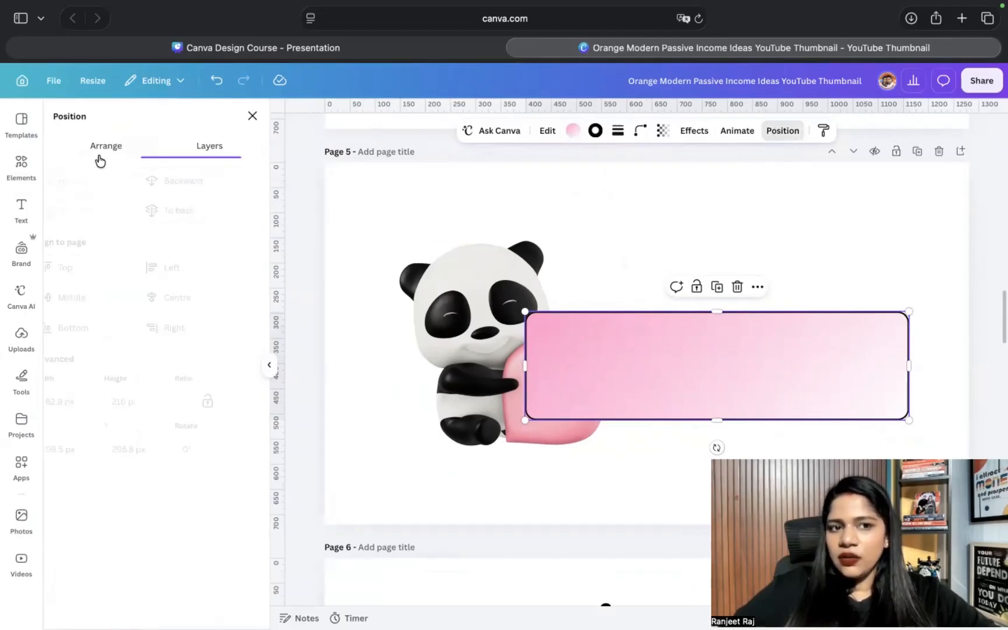
left_click(190, 185)
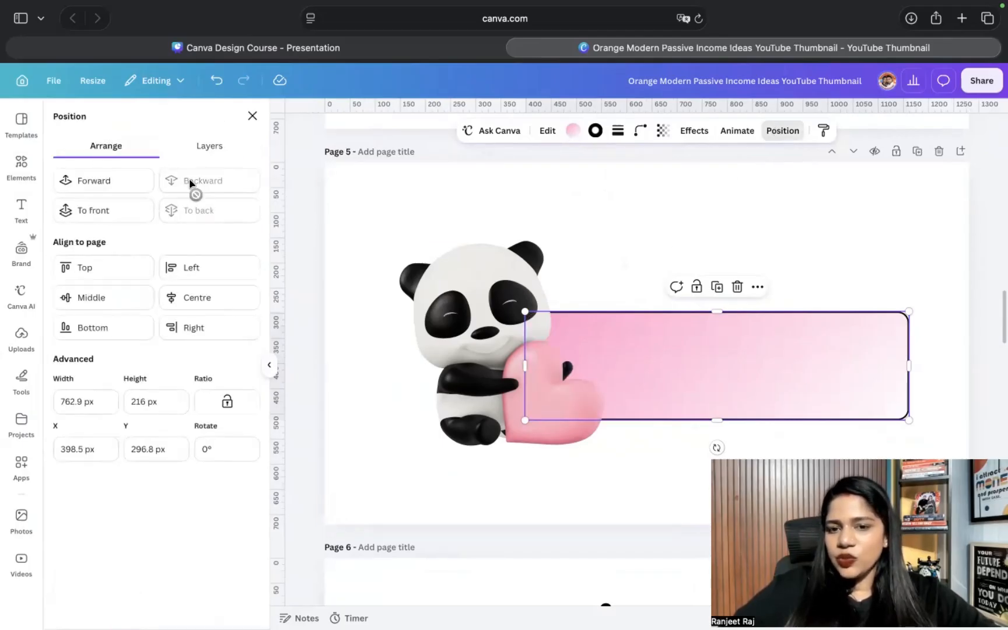
left_click(565, 239)
left_click_drag(772, 380, 760, 357)
Step: Reorder the layers of page 5 so that the panda lies beneath the rectangle
left_click(236, 152)
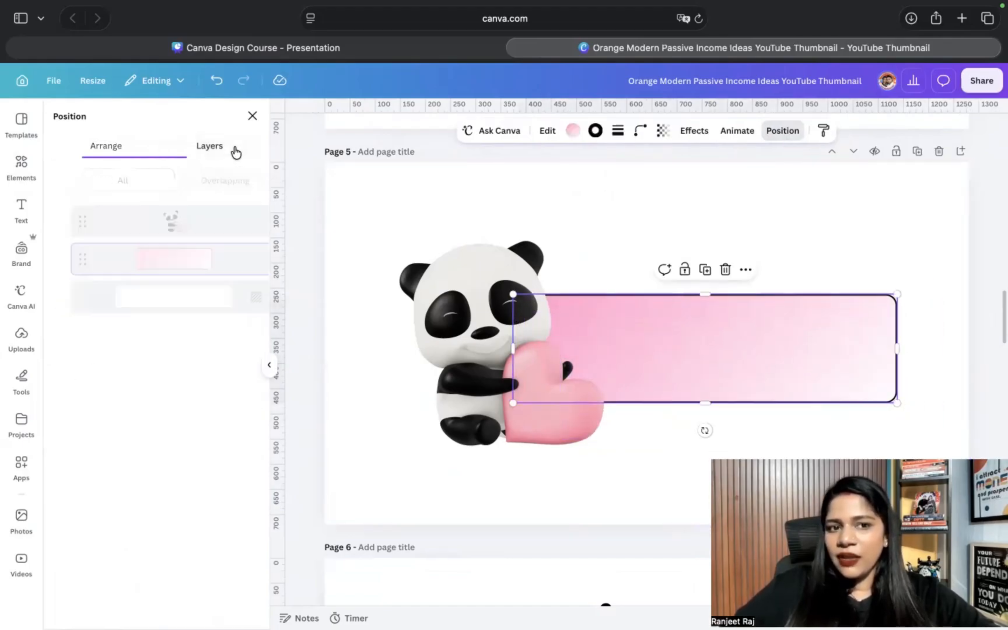
left_click_drag(221, 227, 238, 279)
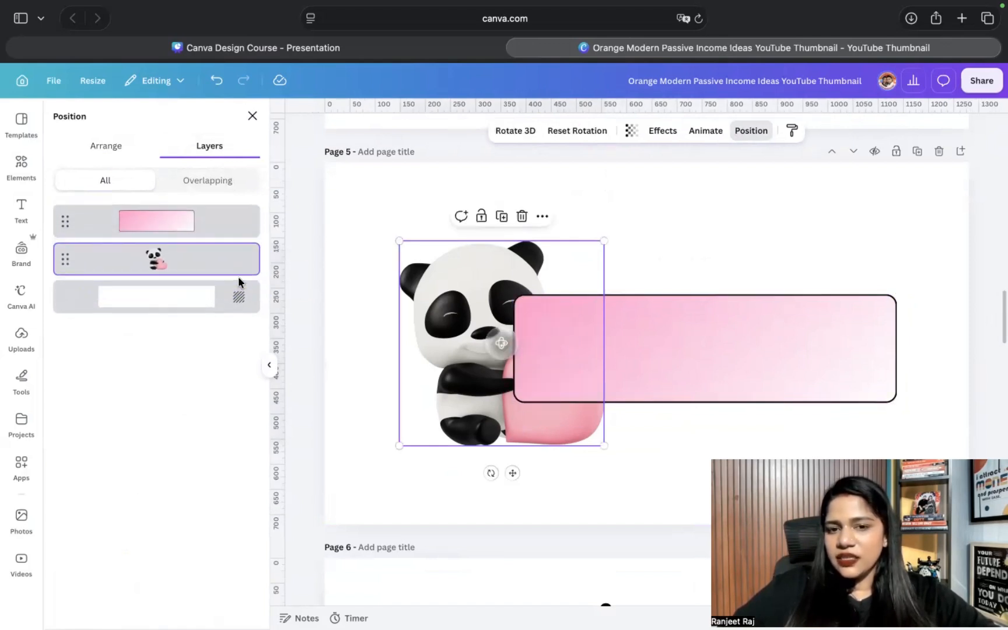
left_click(718, 261)
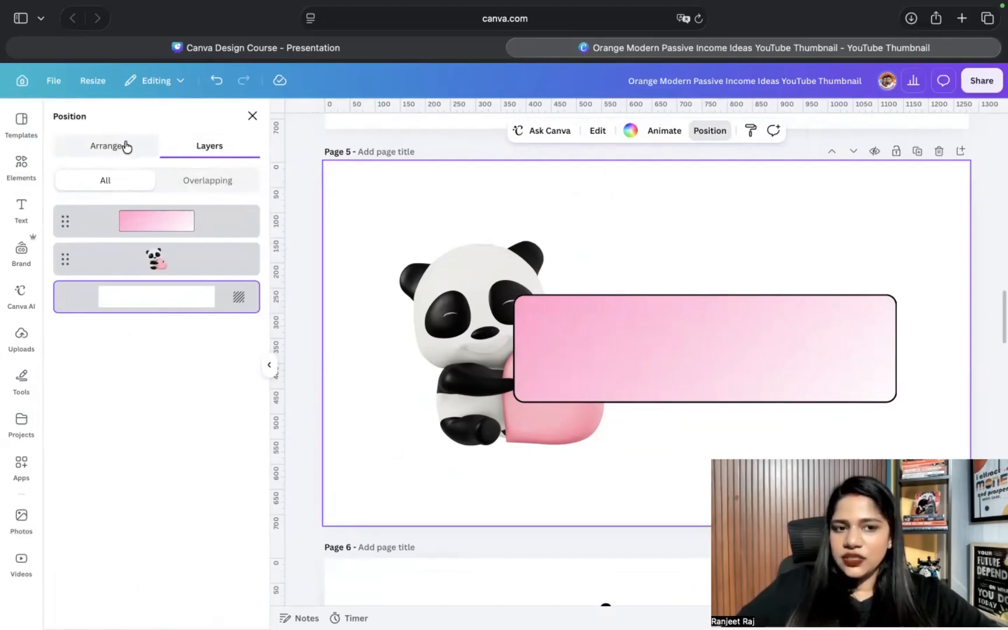
key("Escape")
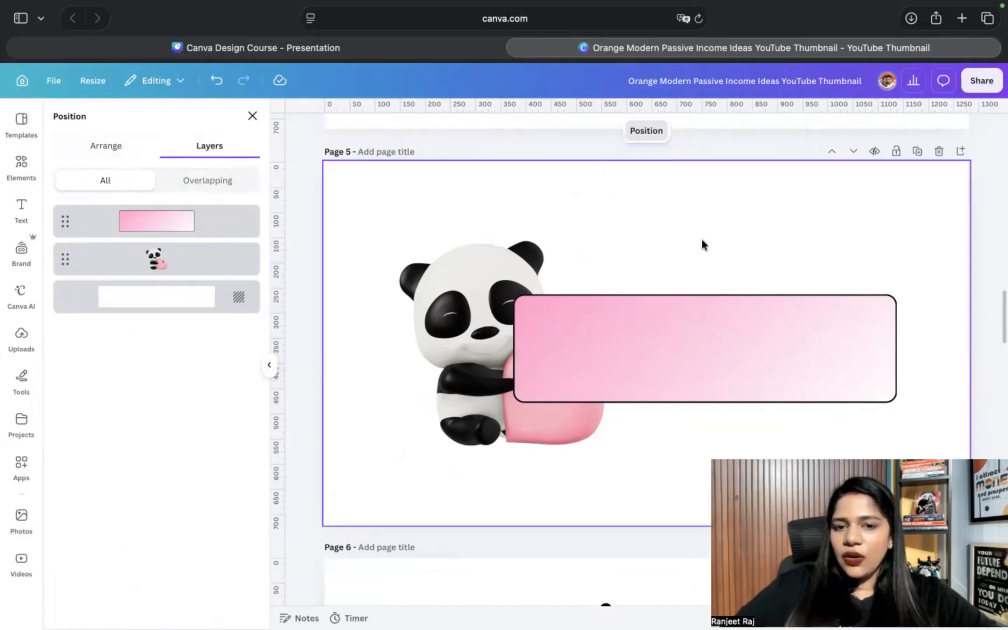
Step: Copy the "Cookies" text from the cookie thumbnail on page 3 onto page 5
scroll(701, 244, "up", 3)
scroll(701, 240, "up", 10)
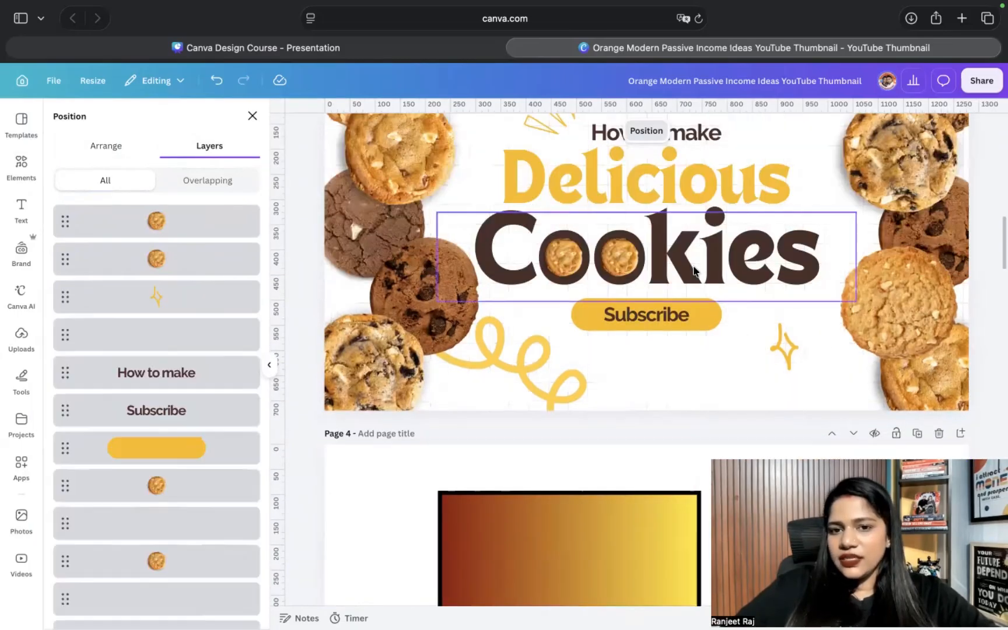
left_click(694, 269)
scroll(694, 270, "down", 10)
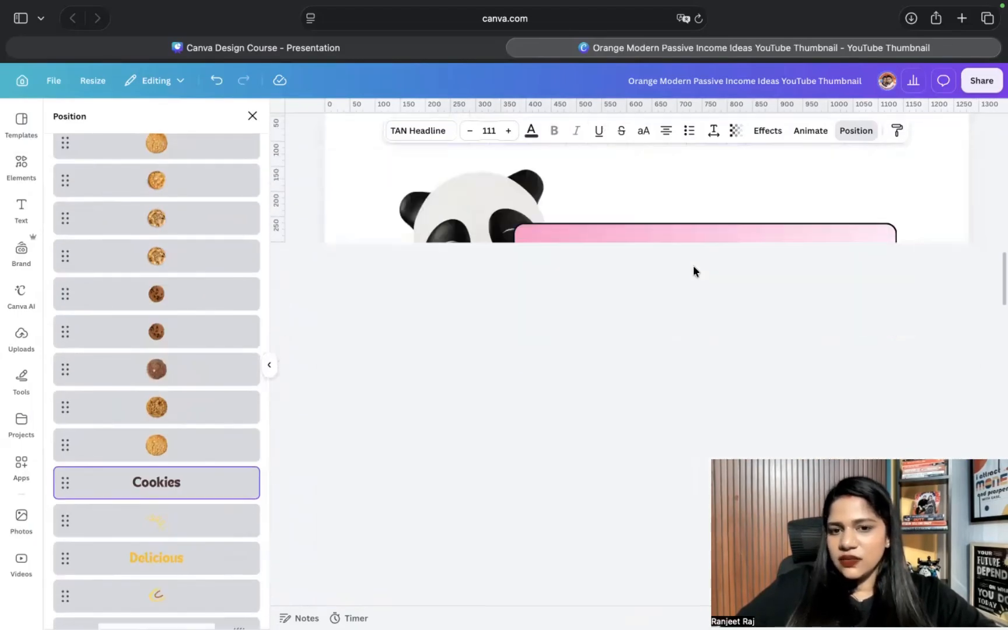
left_click(694, 270)
key("cmd+v")
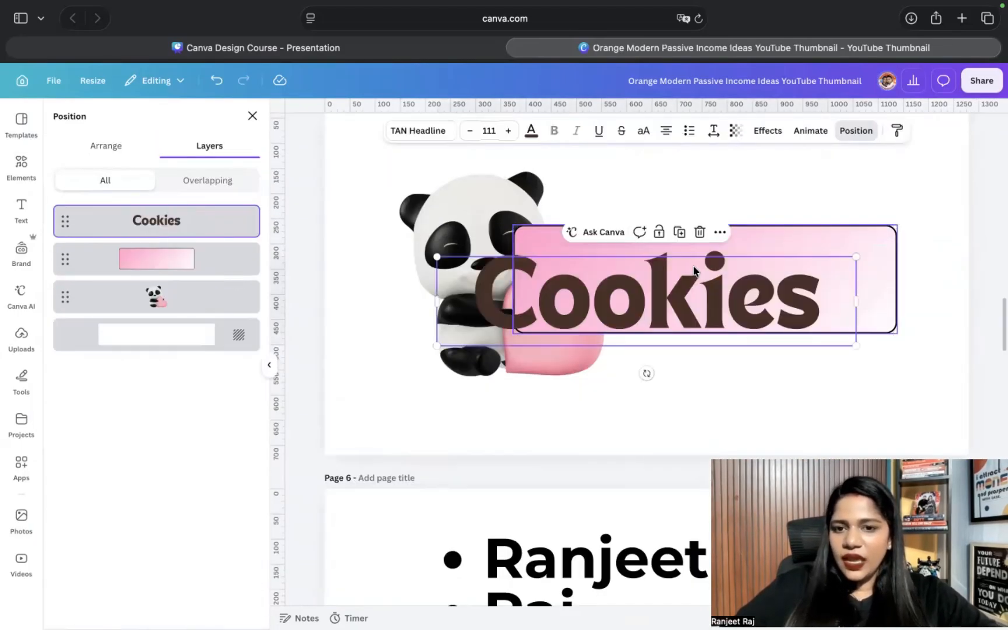
Step: Move the "Cookies" text onto the pink rectangle and scale it to font size 100 so it fits inside
left_click_drag(668, 311, 700, 292)
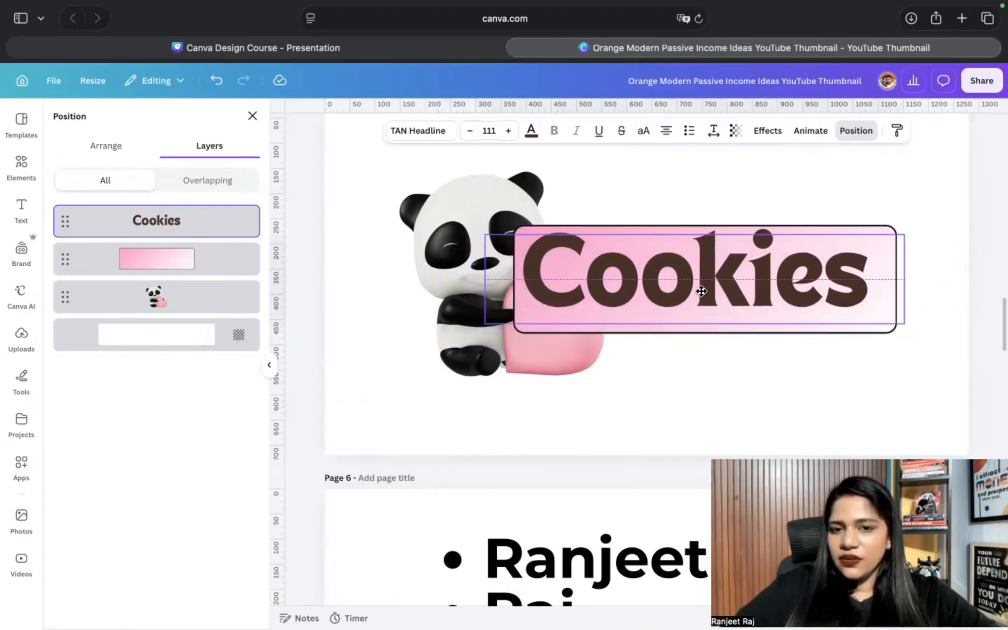
left_click_drag(484, 240, 517, 268)
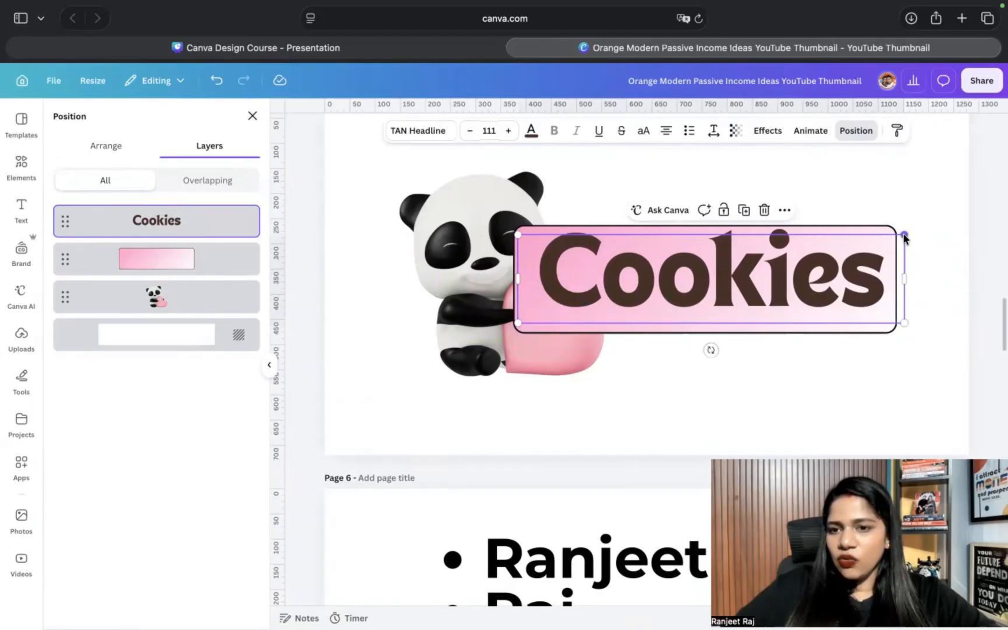
left_click_drag(884, 256, 898, 281)
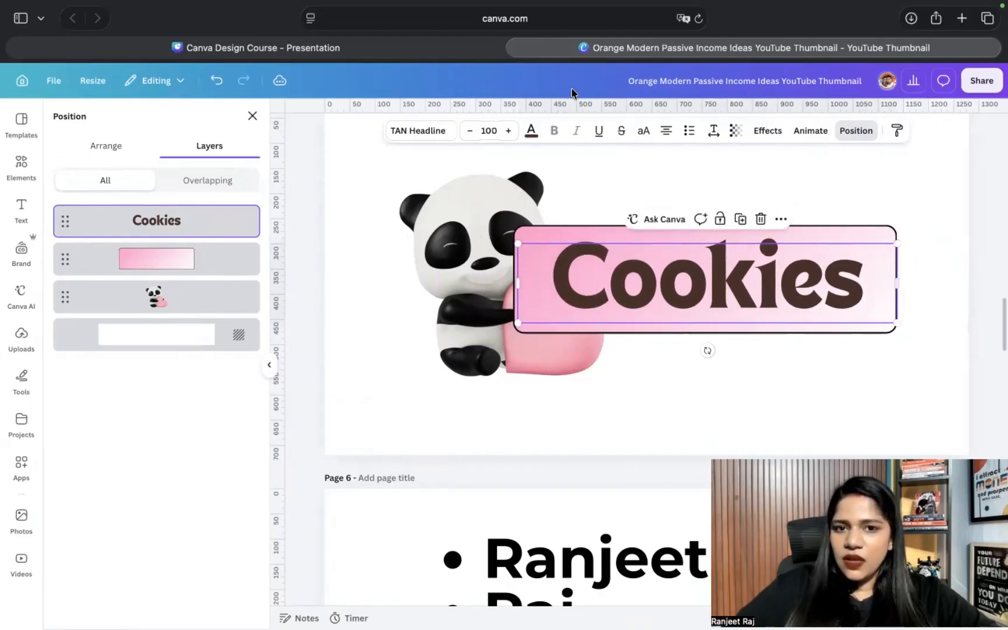
Step: Recolour the "Cookies" text dark charcoal and scale it down to font size 89.1, clear of the panda
left_click(531, 131)
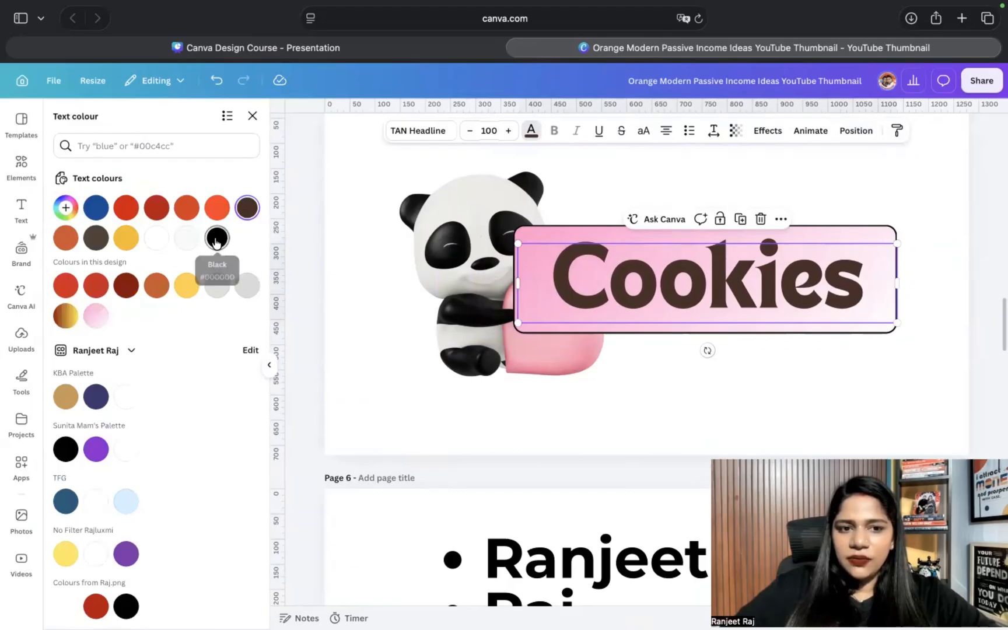
left_click(216, 238)
left_click(66, 209)
left_click_drag(66, 326, 43, 315)
left_click(510, 286)
left_click_drag(509, 286, 568, 262)
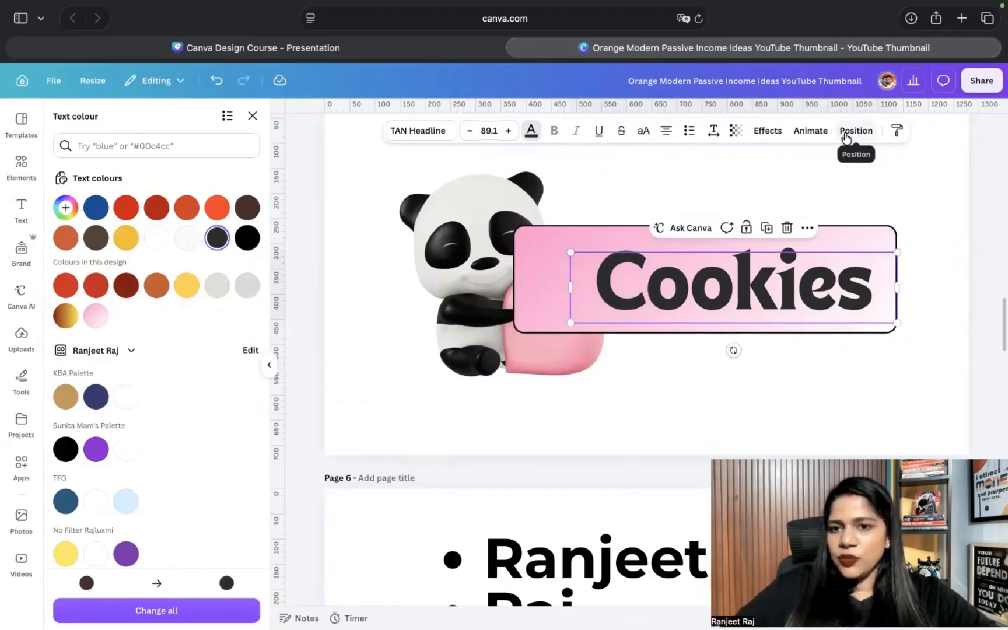
Step: Move the "Cookies" layer beneath the pink rectangle in the layer order, and undo the move
left_click_drag(126, 226, 131, 268)
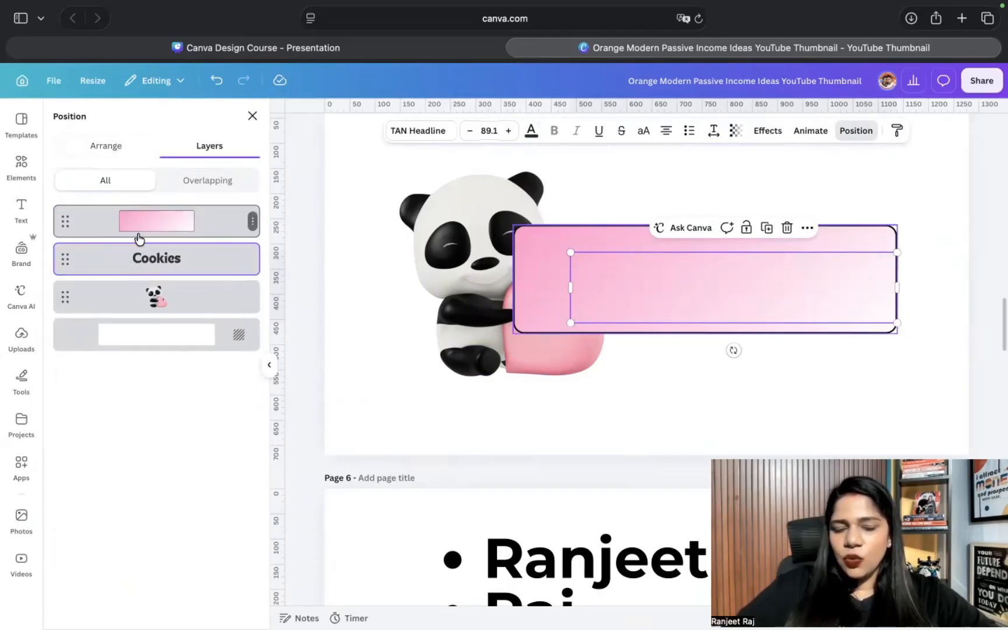
key("super+z")
left_click(165, 301)
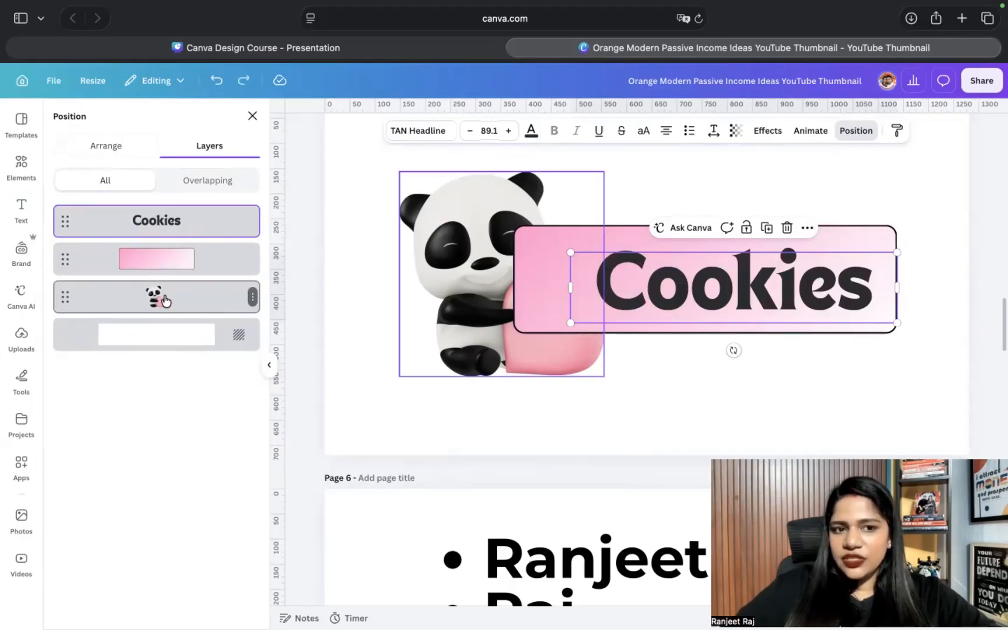
Step: Move the panda layer on page 5 to the top of the layer order, above the "Cookies" text and pink rectangle
left_click(185, 297)
left_click_drag(186, 288, 163, 209)
left_click_drag(185, 304, 184, 214)
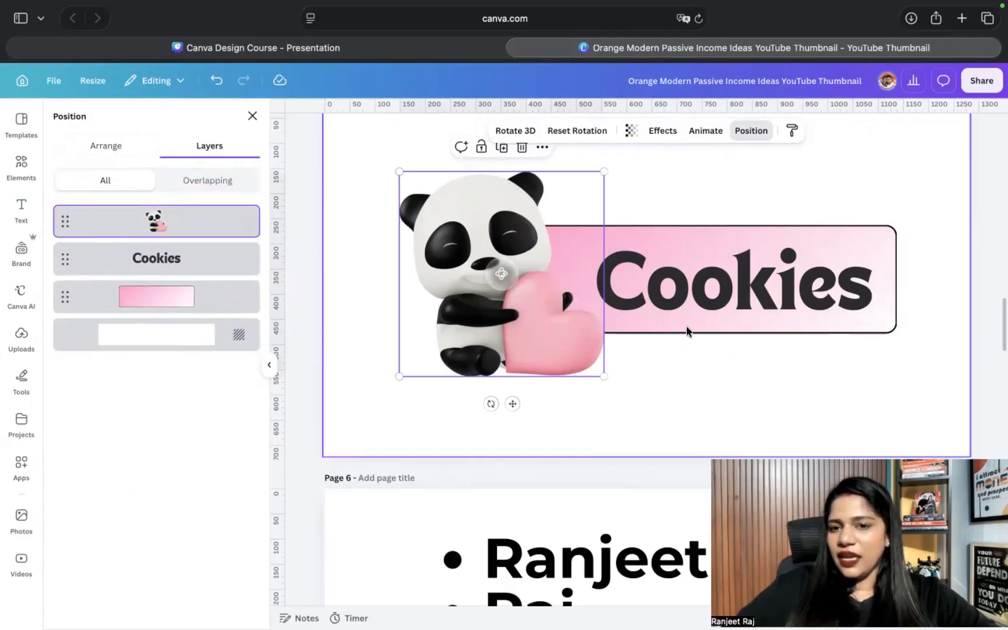
Step: Shift the "Cookies" text slightly left and up inside the pink rectangle and clear the selection
left_click(761, 307)
left_click_drag(760, 307, 752, 296)
left_click(767, 361)
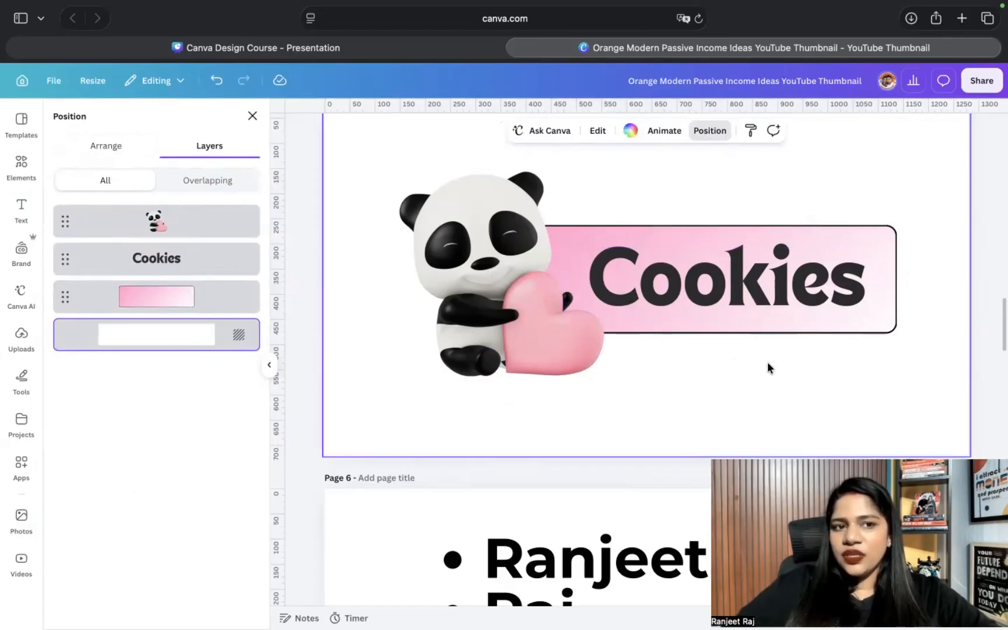
key("Escape")
scroll(767, 362, "up", 2)
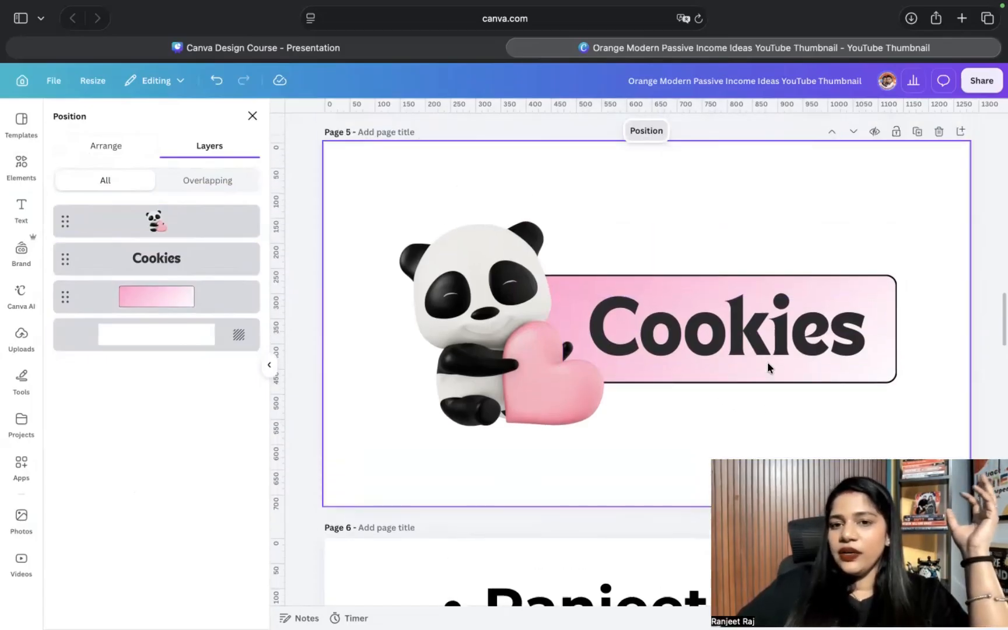
scroll(767, 364, "down", 2)
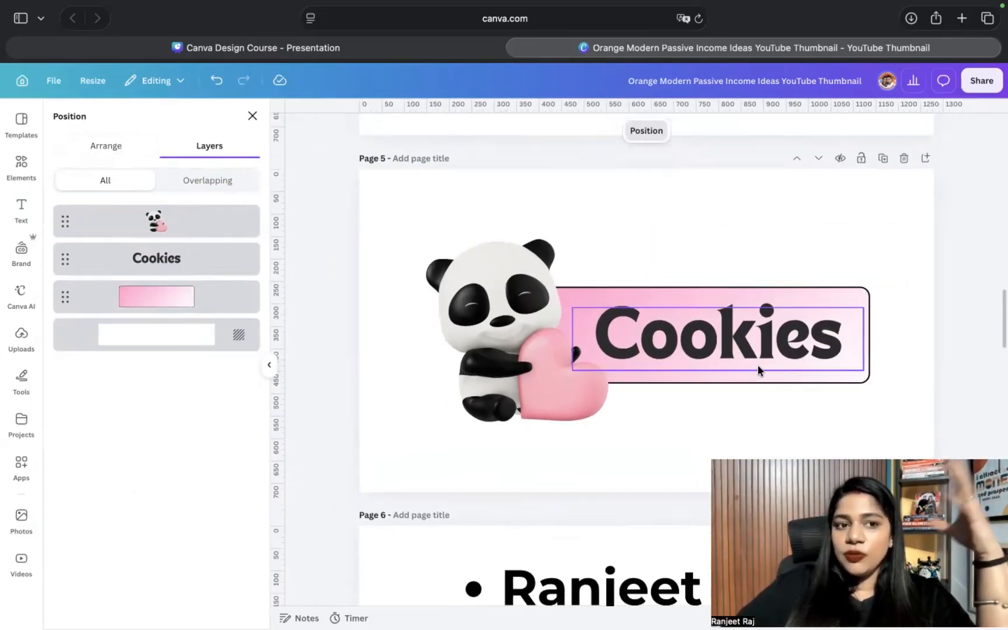
Step: Nudge the panda slightly up and to the right, closer to the "Cookies" text
left_click(637, 229)
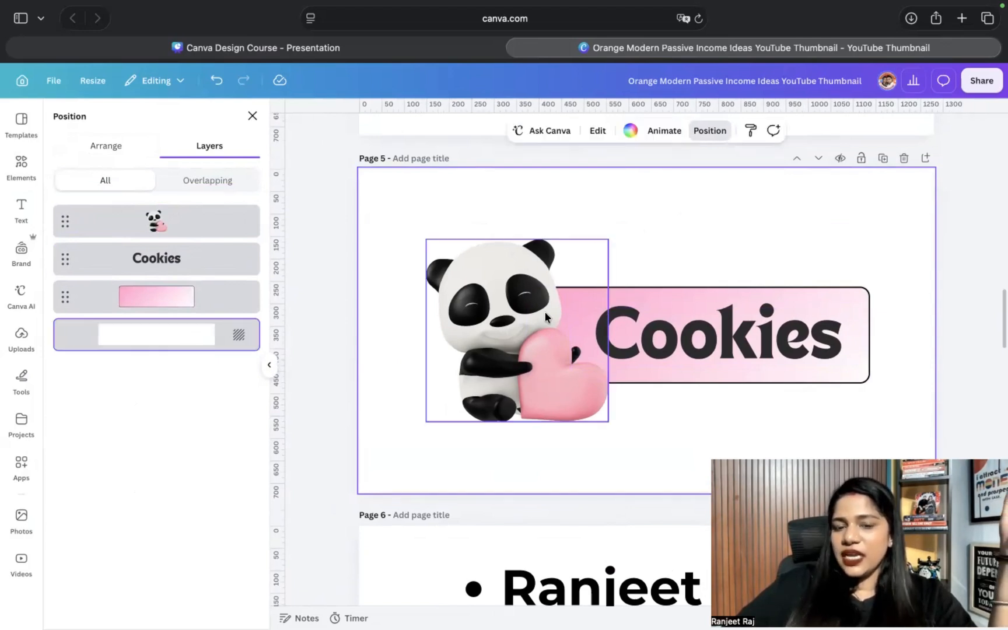
left_click(555, 313)
mouse_move(555, 314)
left_mouse_down()
mouse_move(565, 309)
mouse_move(548, 313)
left_mouse_up()
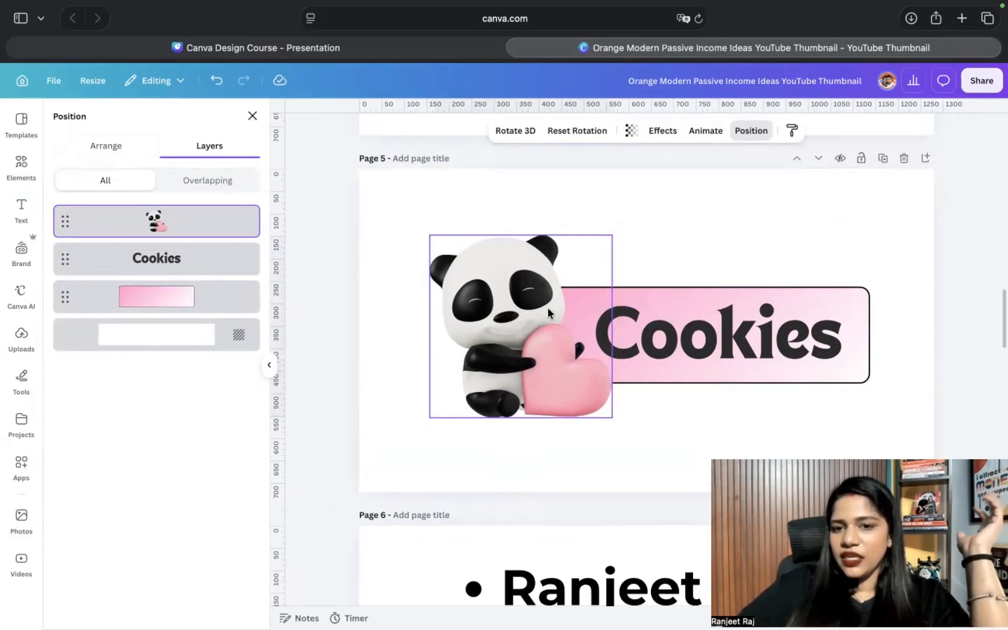
Step: Send the panda to the back using the Arrange options, and bring it forward again above the pink rectangle
left_click(120, 146)
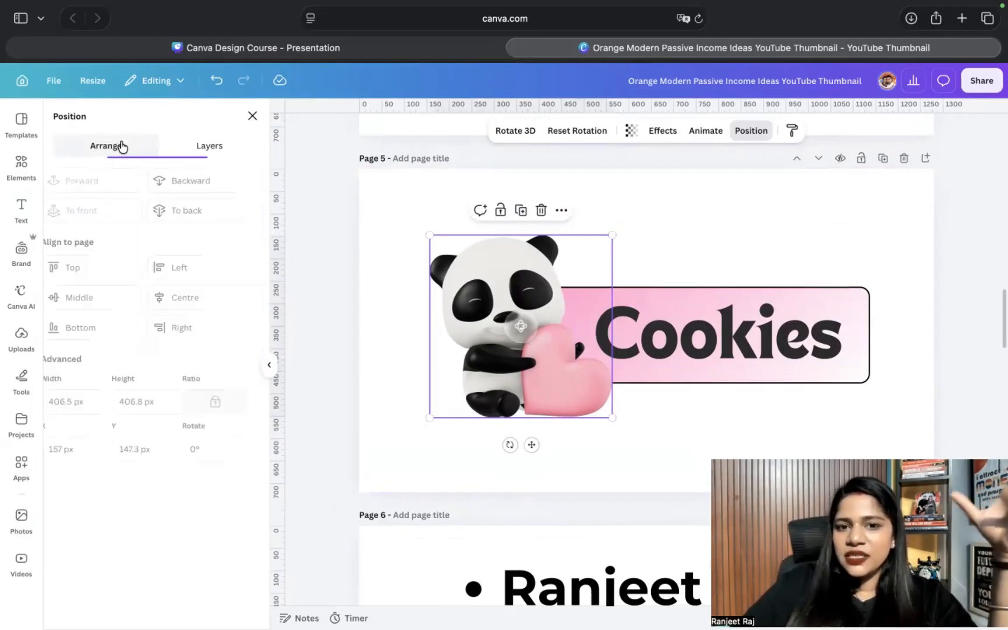
left_click(593, 344)
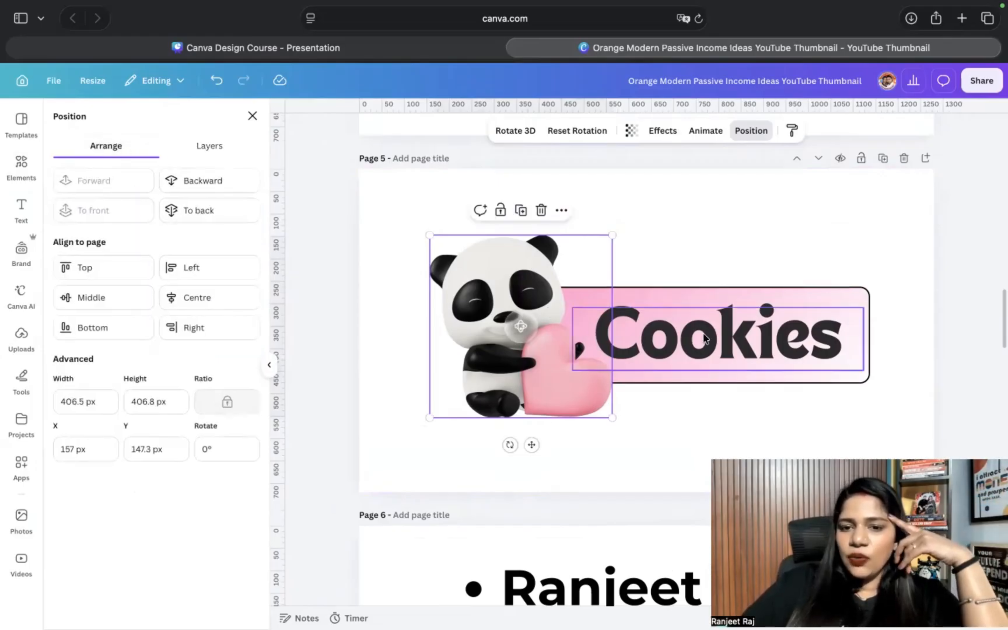
left_click(482, 326)
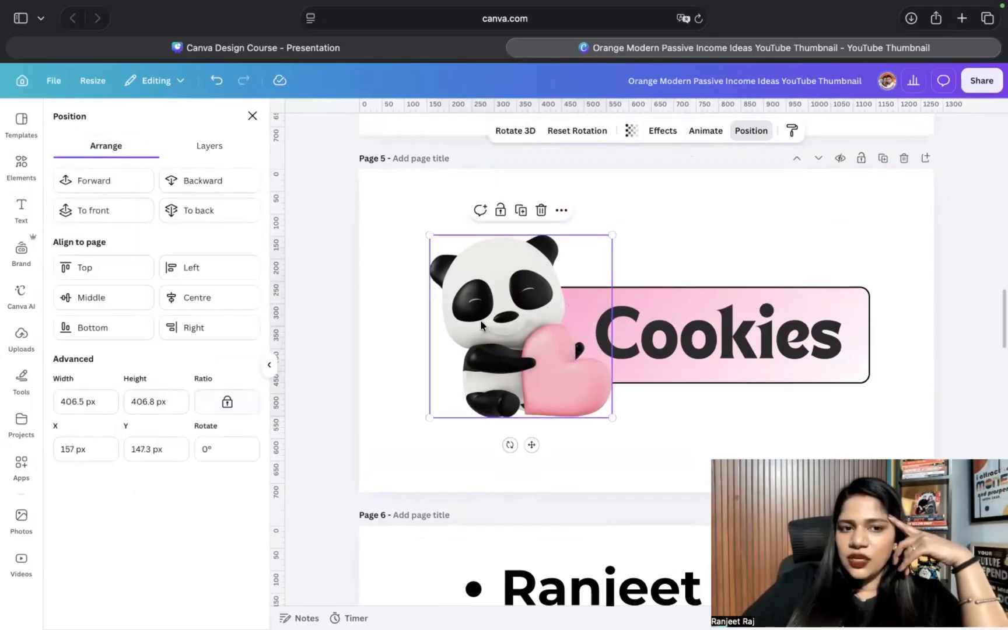
left_click(221, 226)
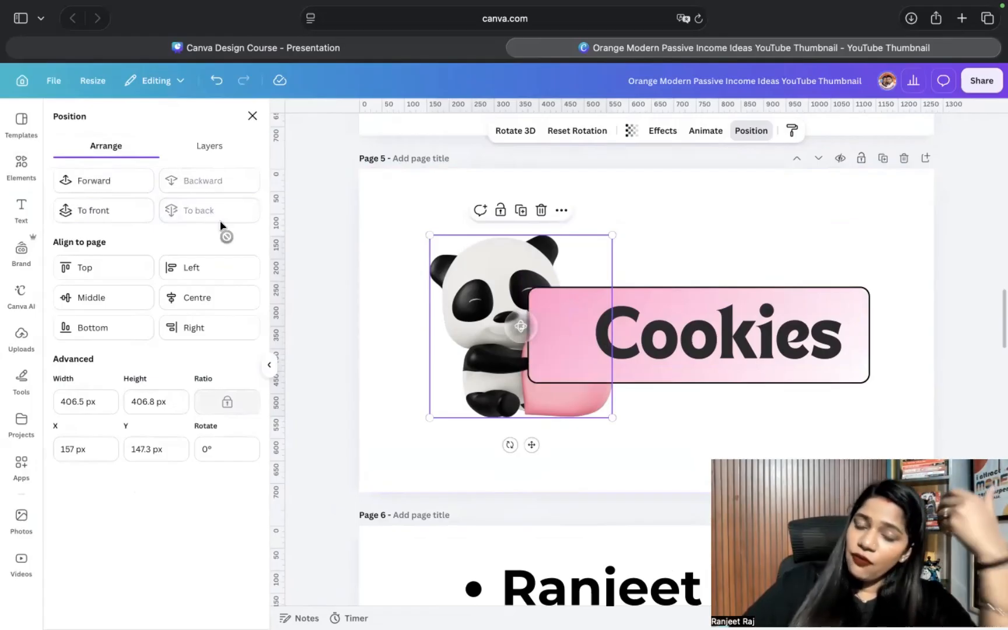
left_click(85, 186)
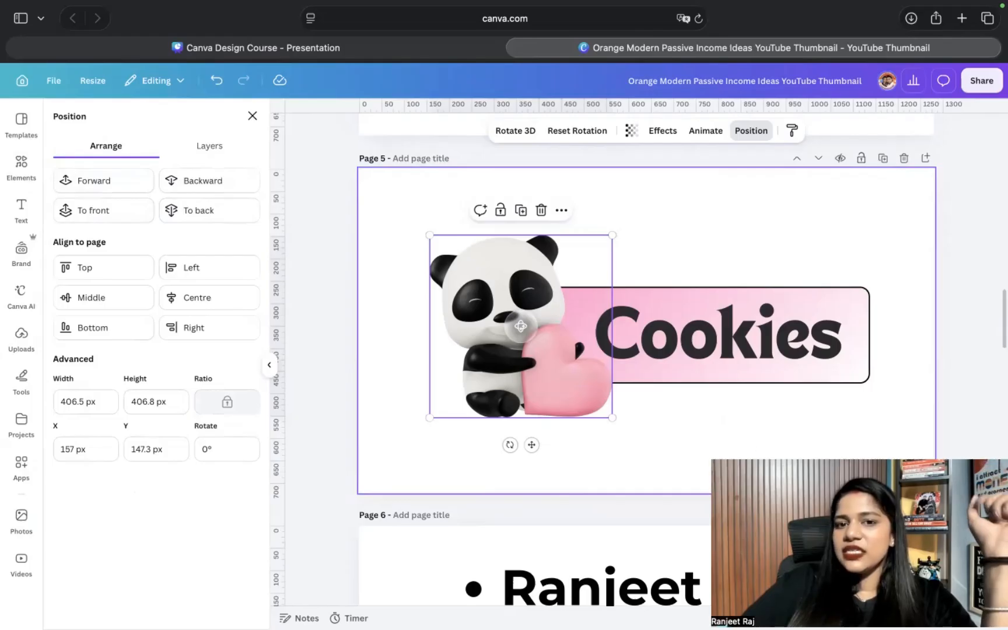
Step: Nudge the "Cookies" text slightly to the right inside the pink rectangle on page 5
scroll(656, 394, "down", 3)
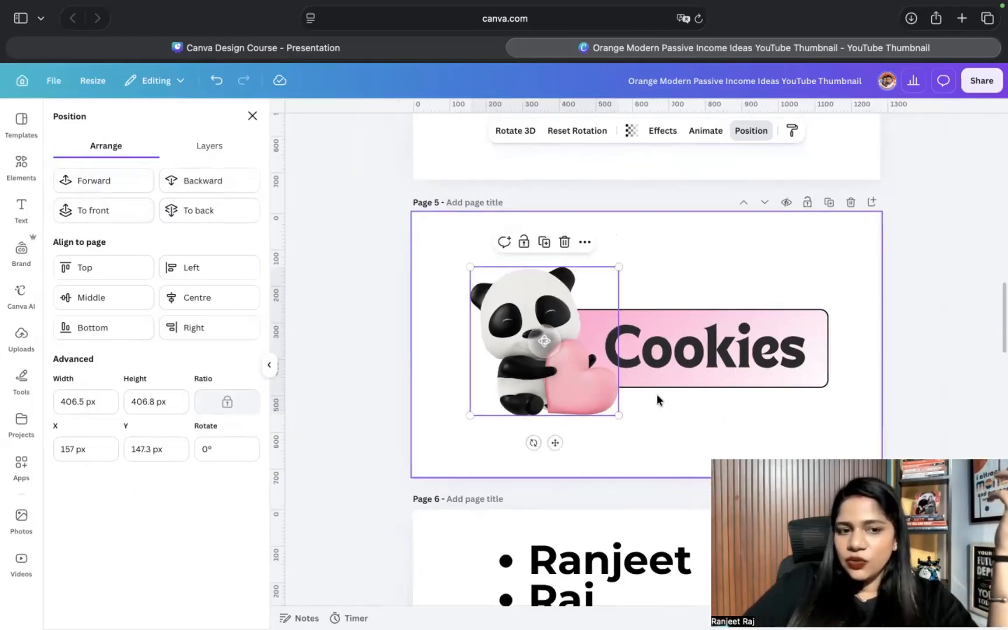
scroll(656, 394, "up", 5)
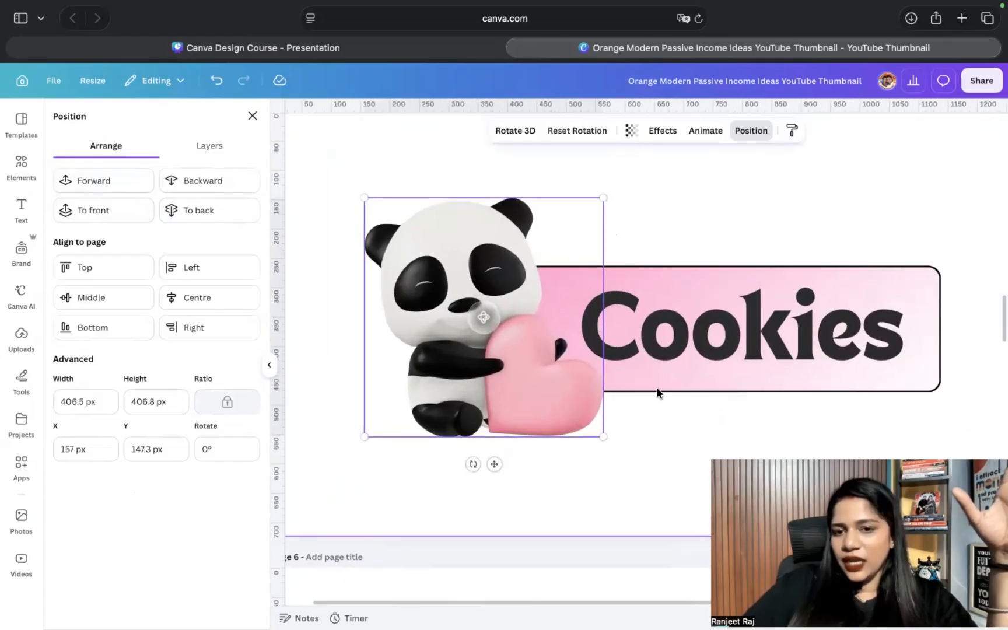
scroll(722, 284, "down", 2)
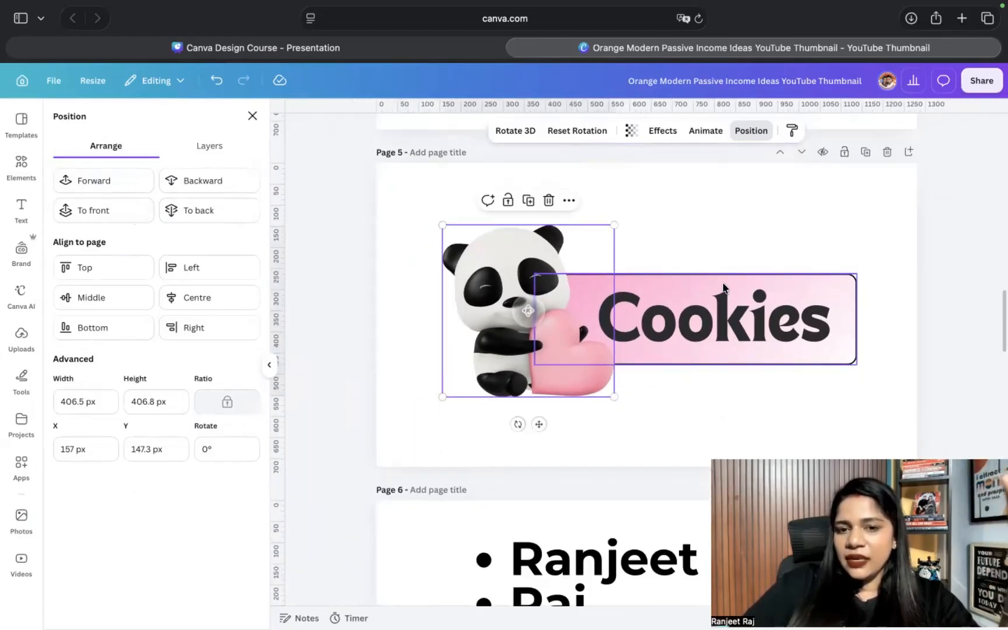
left_click(743, 313)
key("Right")
key("Right")
key("Right")
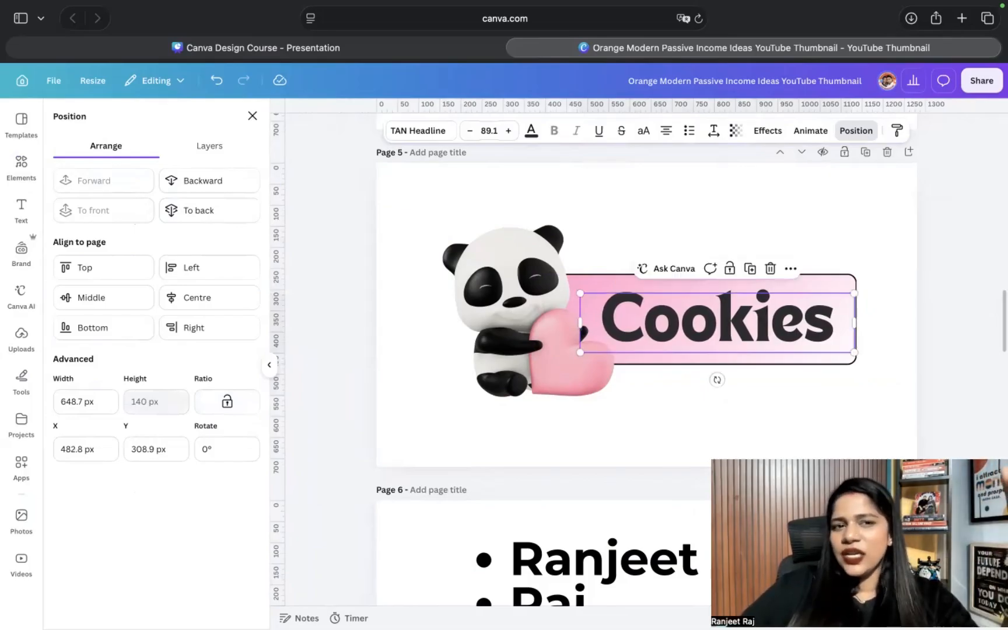
left_click(859, 234)
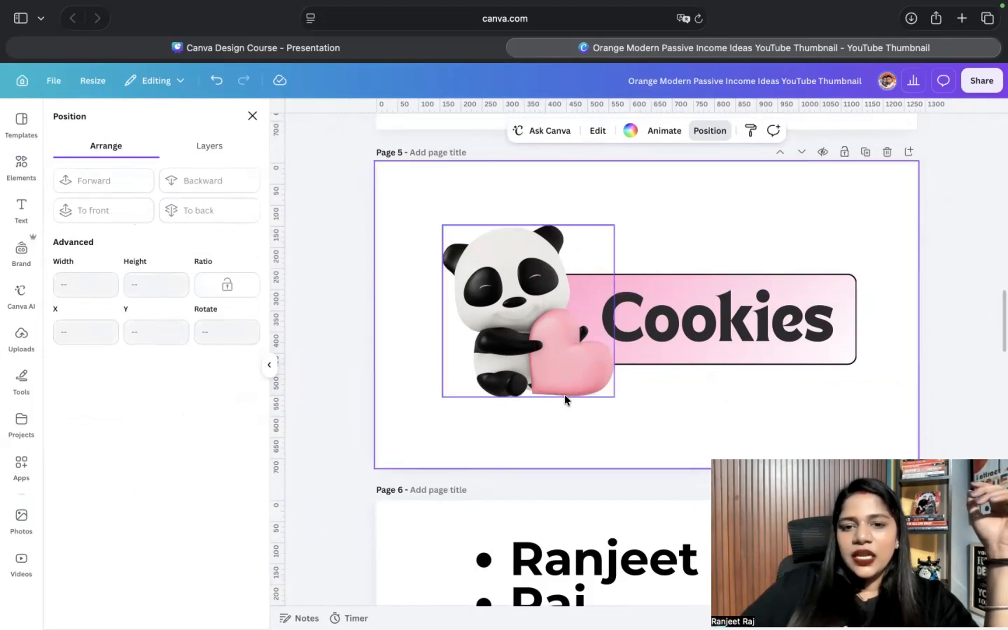
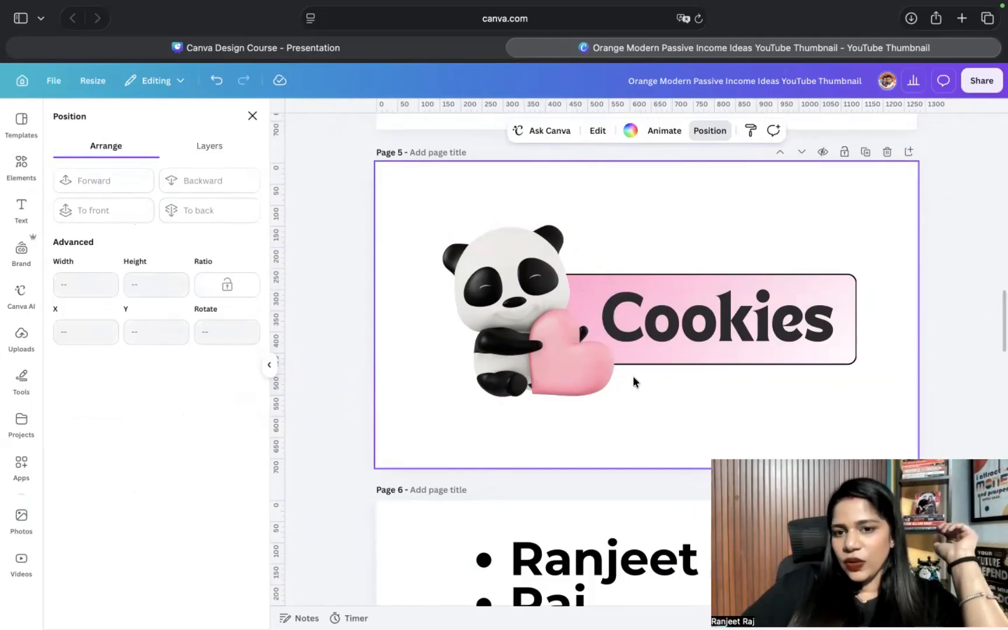
Step: Copy the panda, pink rectangle and "Cookies" text together from page 5, and go to the cookie thumbnail on page 3
left_click_drag(691, 407, 508, 255)
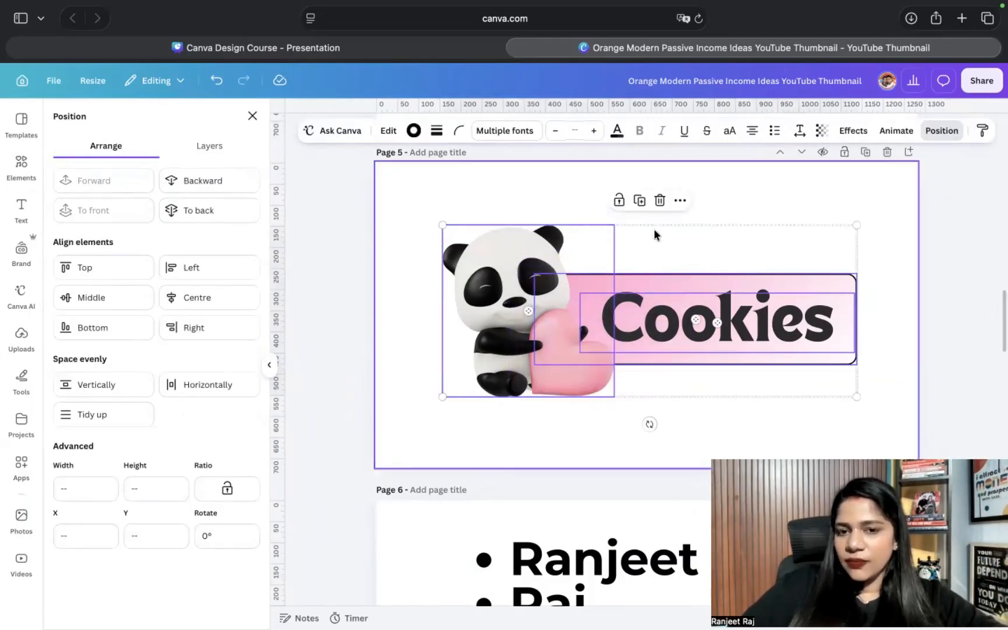
scroll(653, 231, "down", 3)
scroll(653, 231, "up", 10)
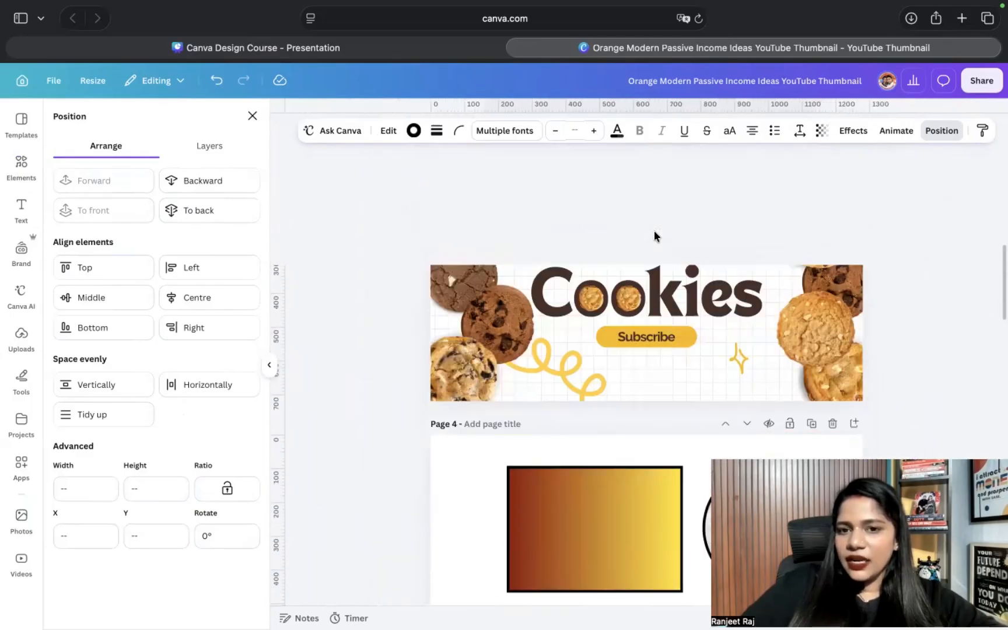
scroll(654, 235, "up", 5)
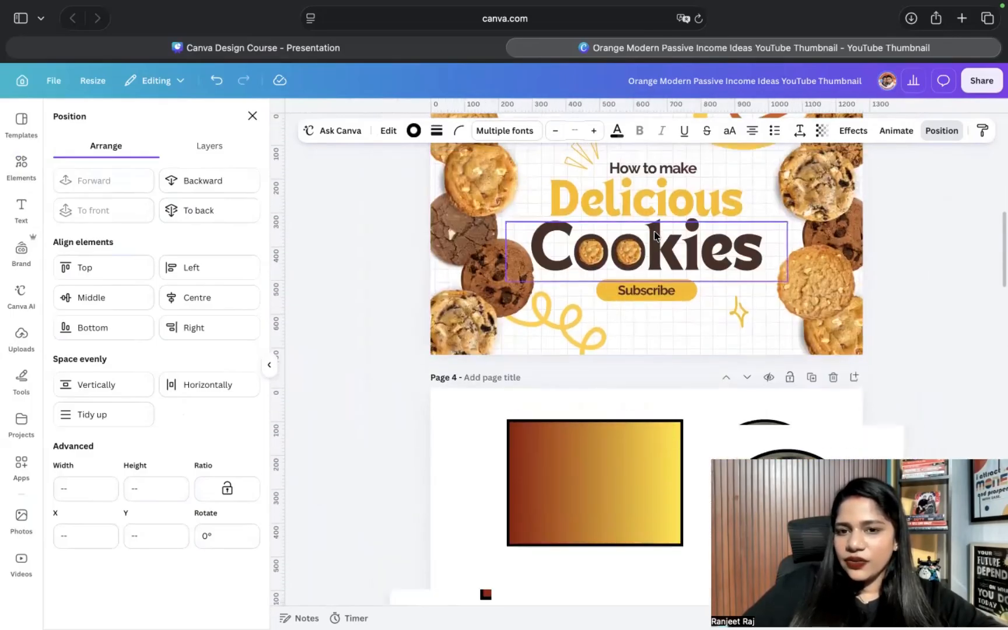
scroll(654, 234, "down", 2)
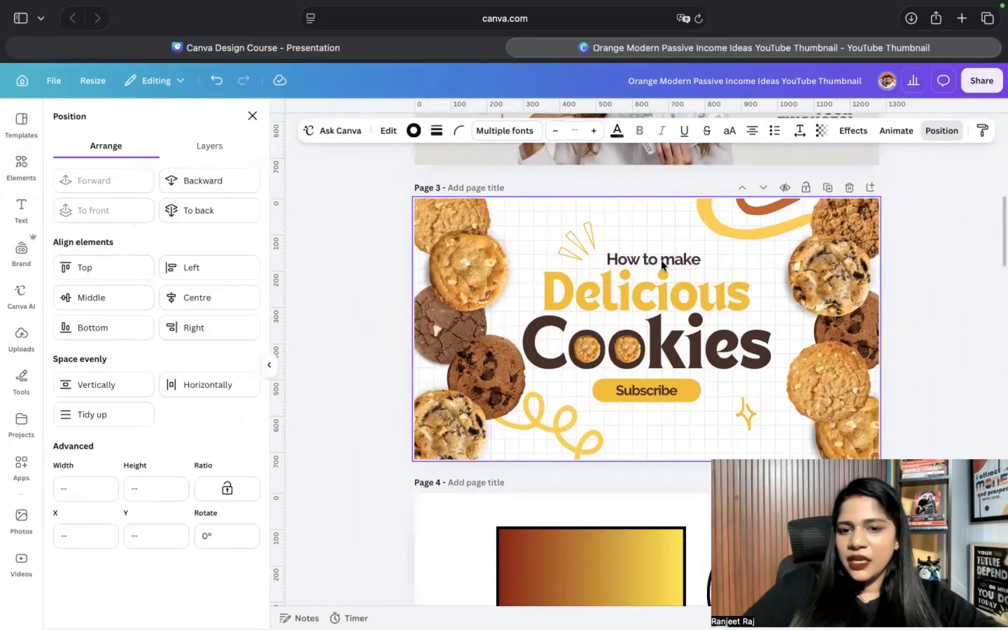
Step: Paste the copied panda, rectangle and text onto page 3, try to adjust them, and undo the paste
left_click(703, 437)
key("ctrl+v")
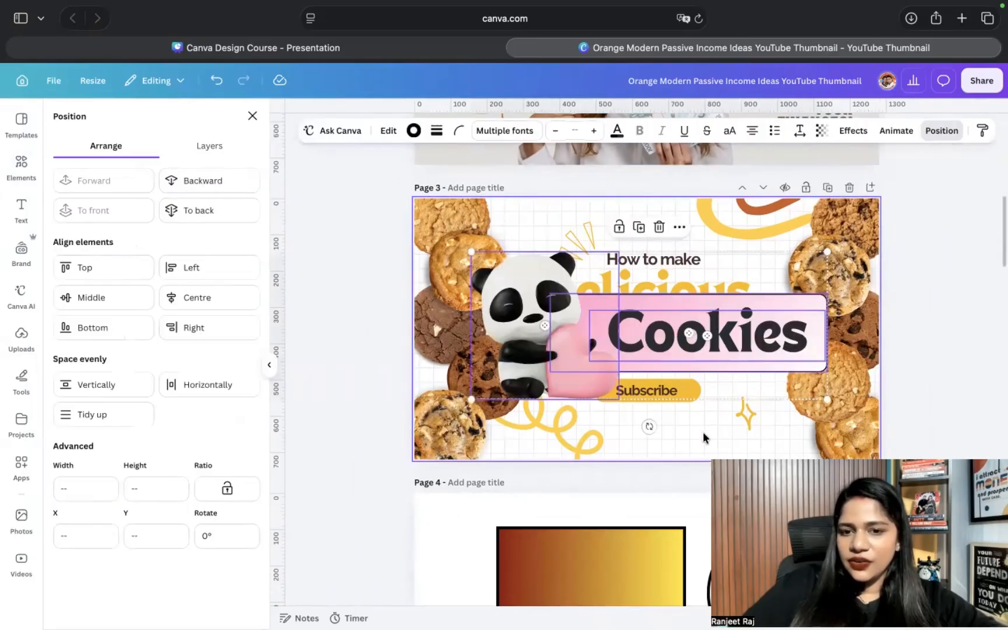
left_click_drag(831, 398, 596, 344)
key("super+z")
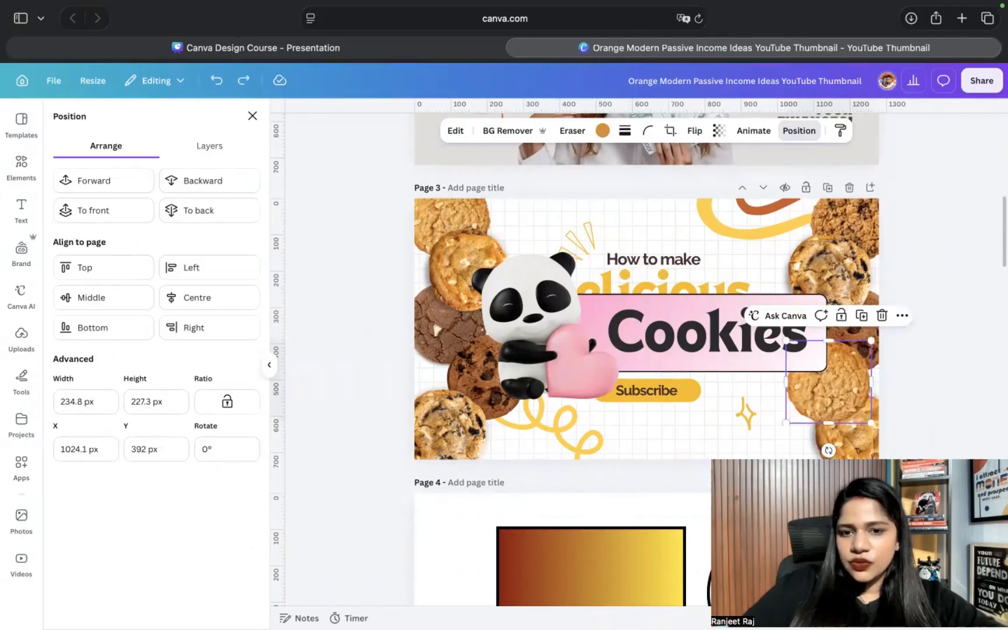
key("super+z")
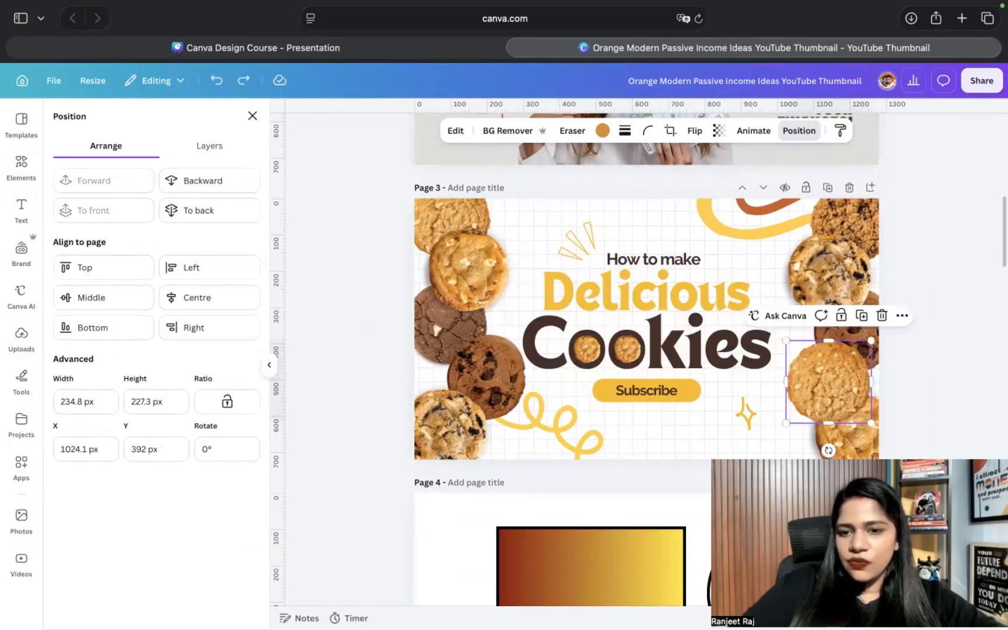
Step: Paste the panda, rectangle and text onto page 3 again and move them together to the thumbnail's left side, over the original "Cookies" title
key("super+v")
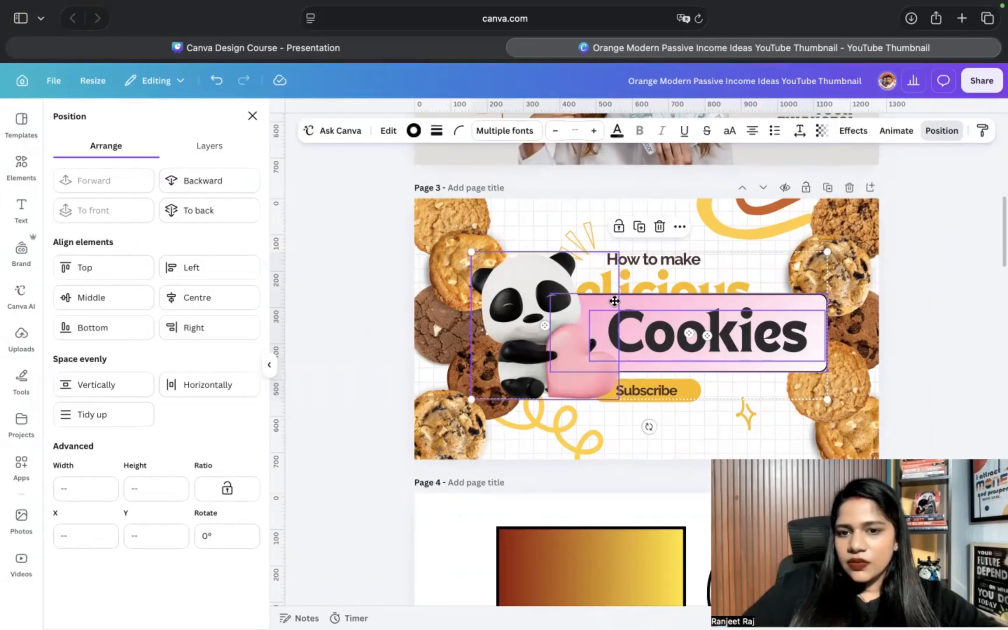
left_click_drag(614, 301, 551, 278)
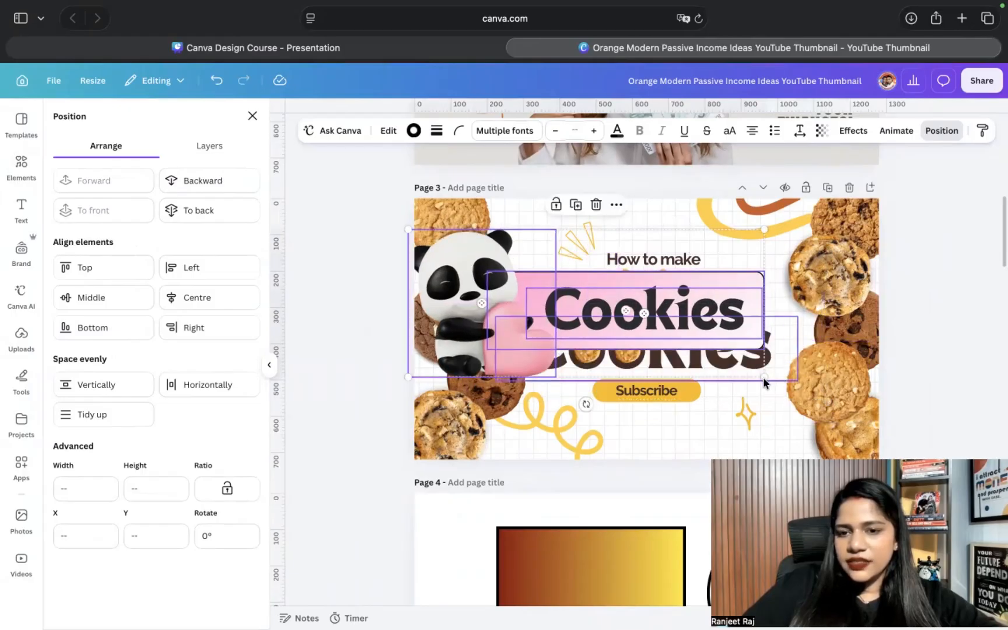
left_click_drag(699, 301, 695, 363)
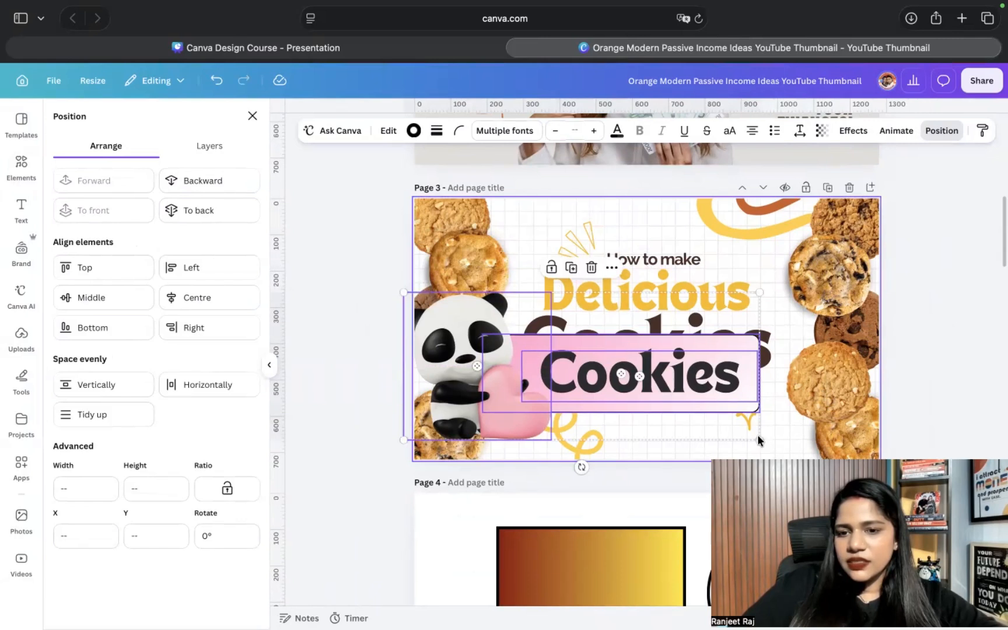
left_click_drag(598, 330, 520, 348)
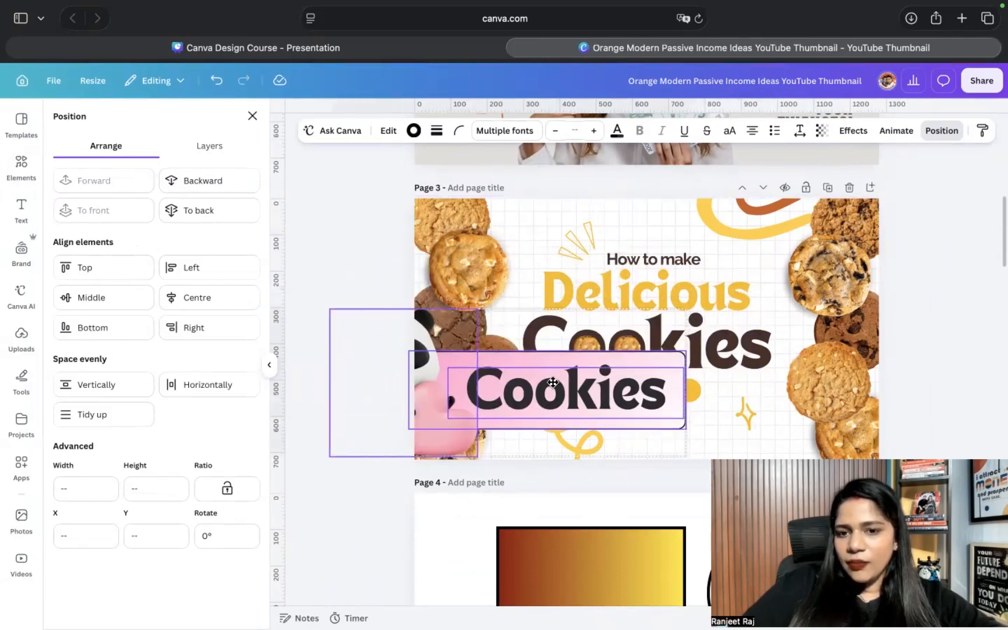
left_click_drag(630, 412, 633, 406)
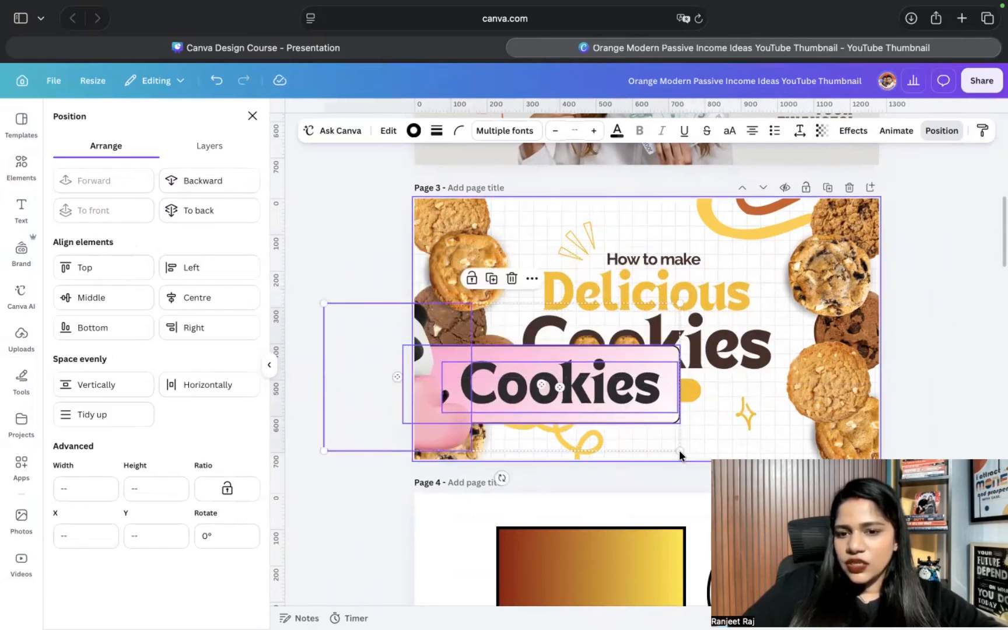
left_click_drag(679, 450, 739, 432)
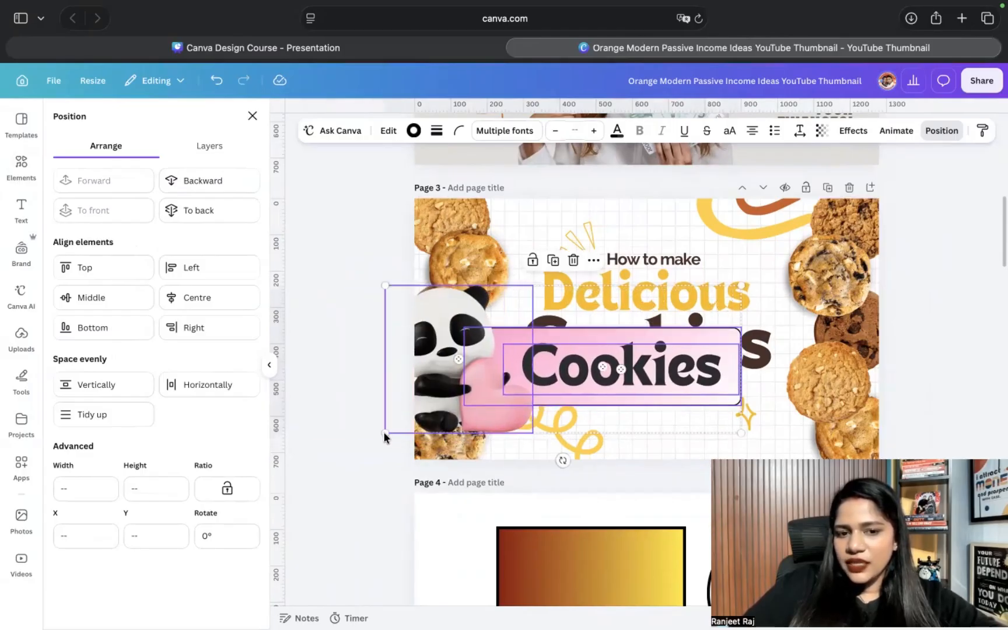
left_click(384, 433)
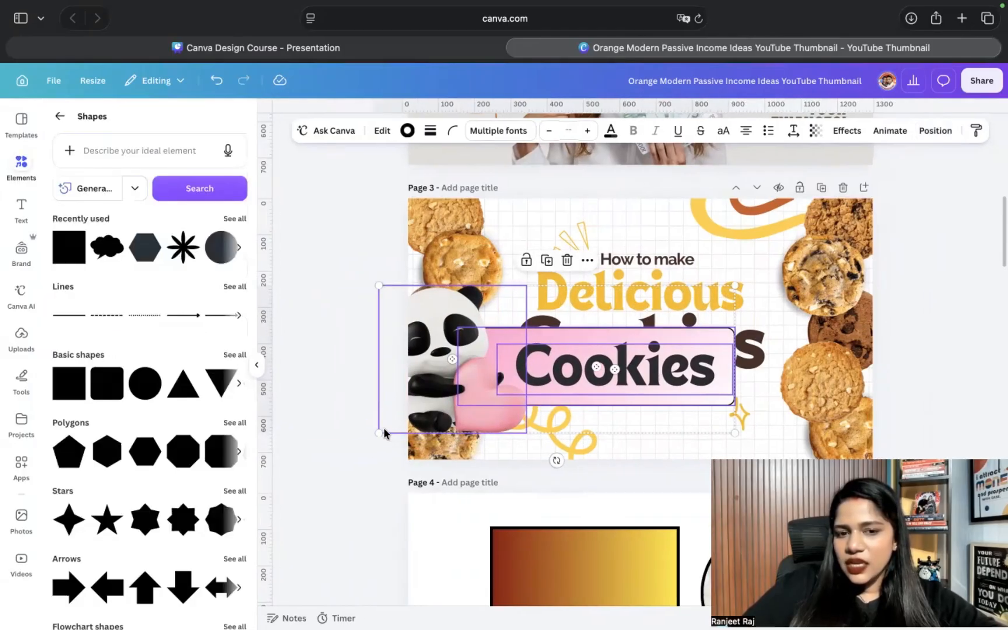
left_click_drag(404, 414, 424, 394)
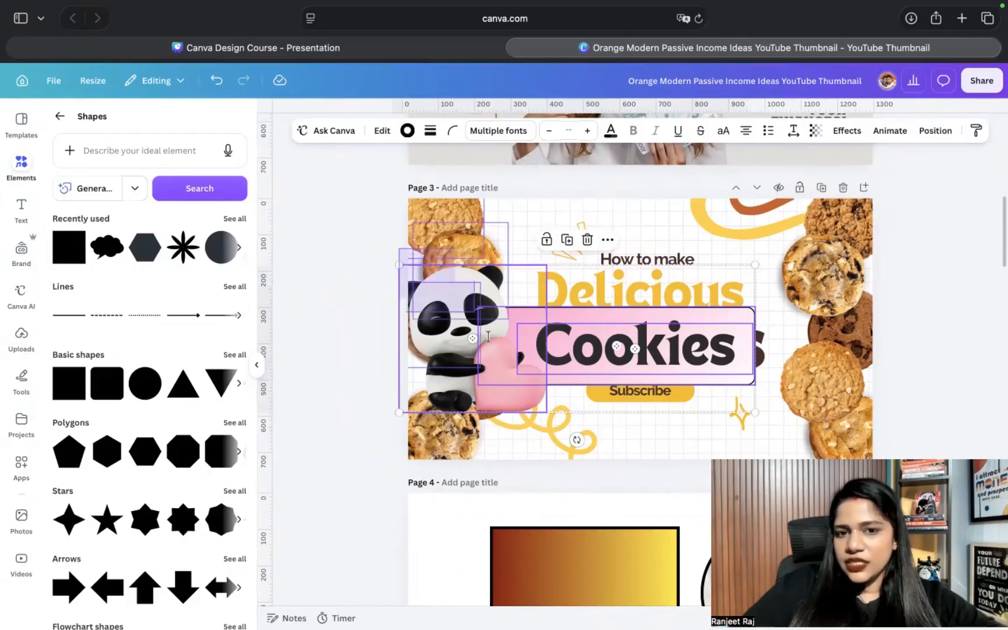
left_click(511, 362)
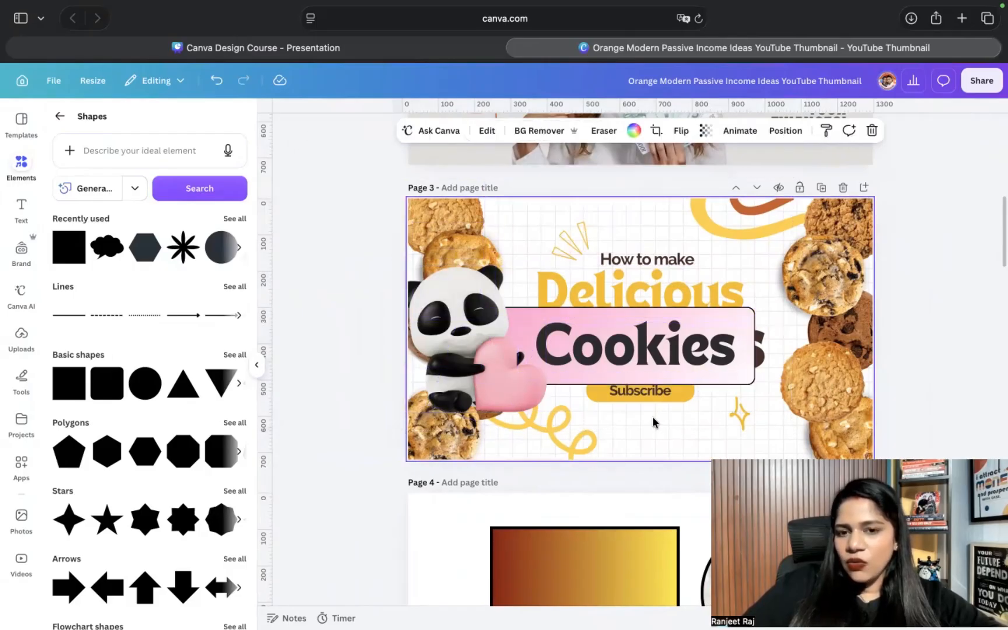
Step: Move the pasted "Cookies" text, pink rectangle and panda on page 3 to the right, each one separately
left_click_drag(538, 363, 693, 356)
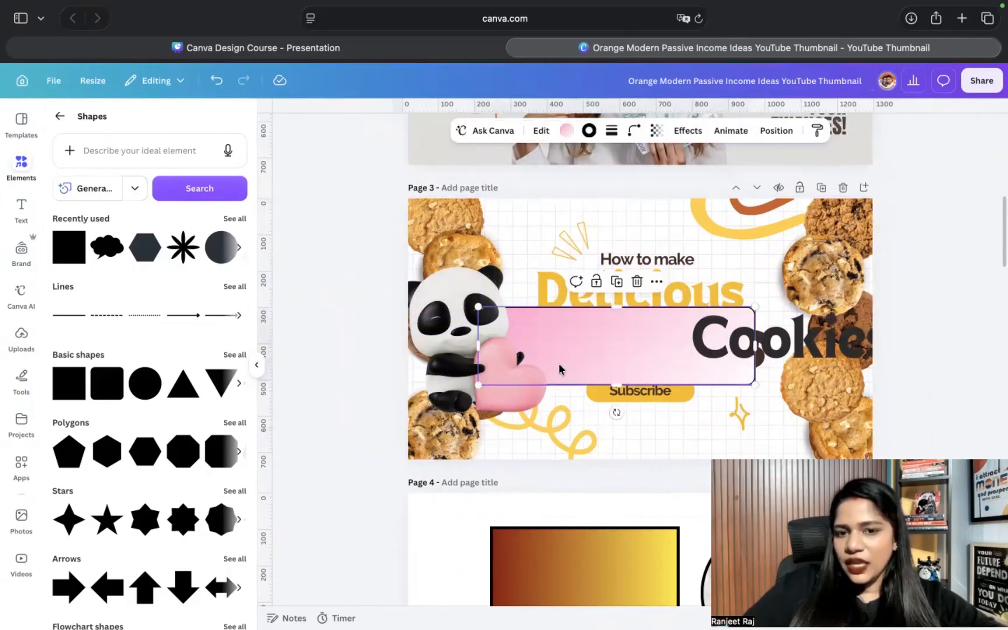
left_click_drag(559, 363, 643, 354)
left_click(531, 379)
left_click_drag(516, 380, 616, 382)
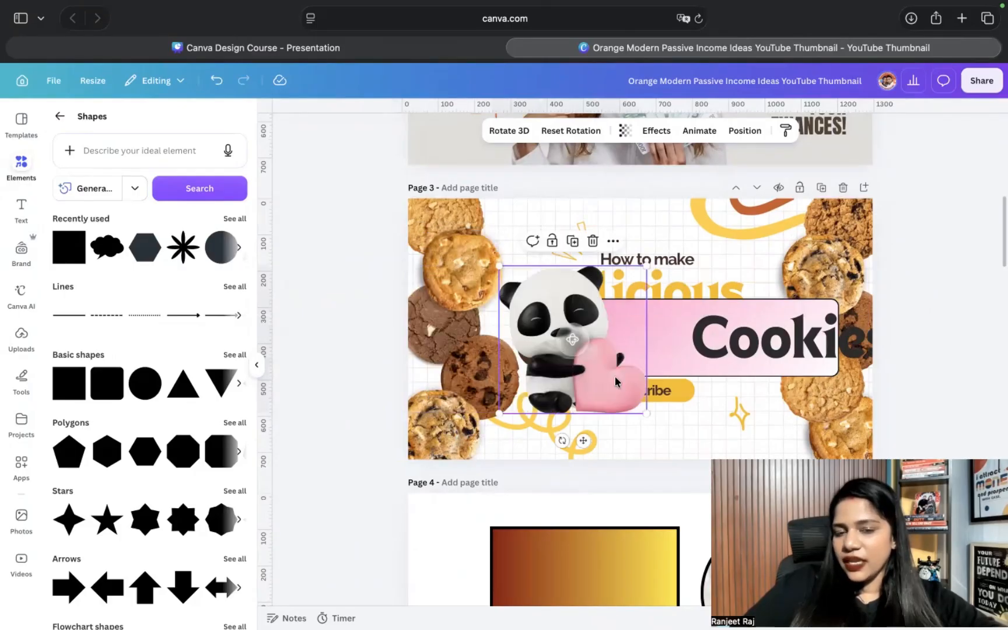
Step: Undo the moves and the paste of the panda, pink rectangle and "Cookies" text on page 3
key("super+z")
key("super+z")
key("super+z")
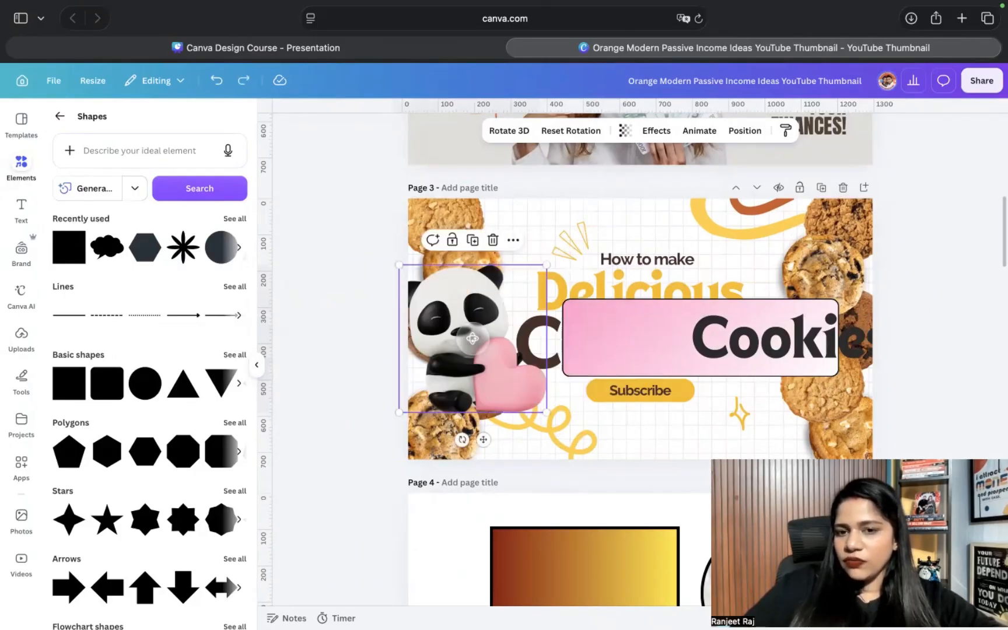
key("super+z")
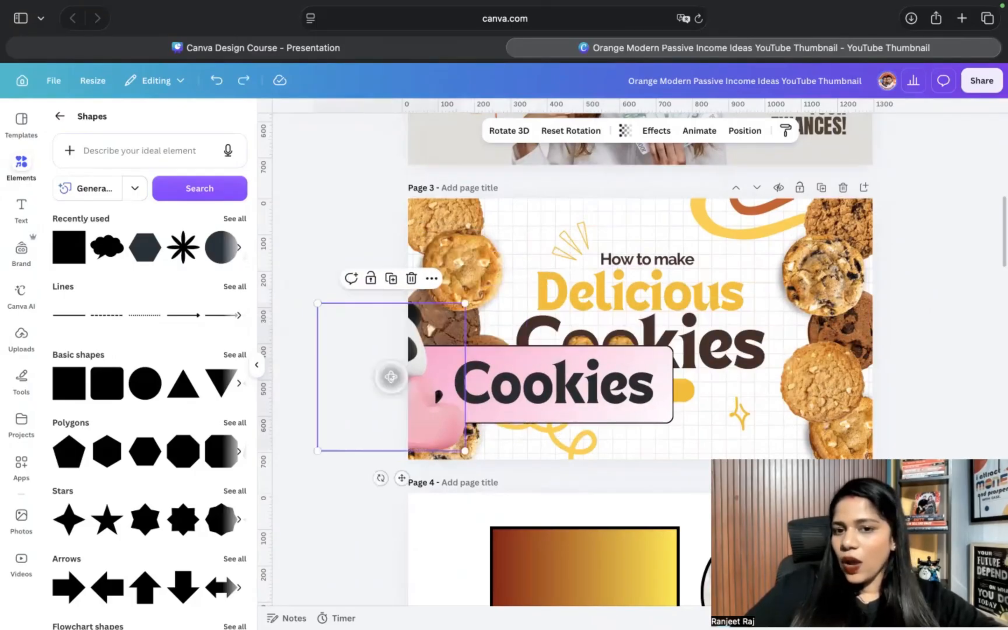
key("super+z")
key("super+z")
key("super+z")
key("super+z")
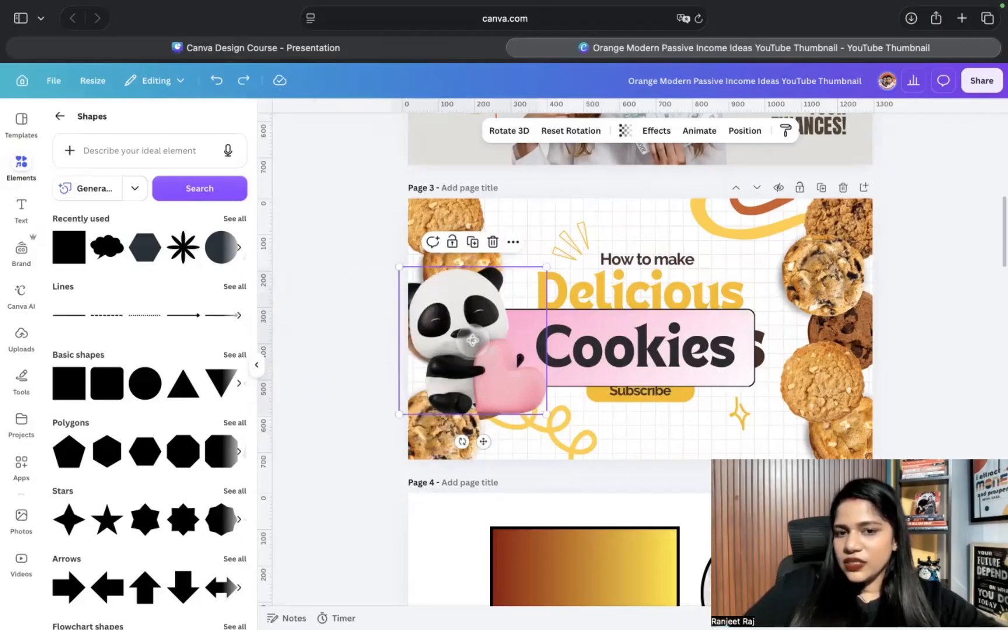
Step: Select the panda, pink rectangle and "Cookies" text together on page 5 and open the selection's additional options
scroll(640, 350, "down", 12)
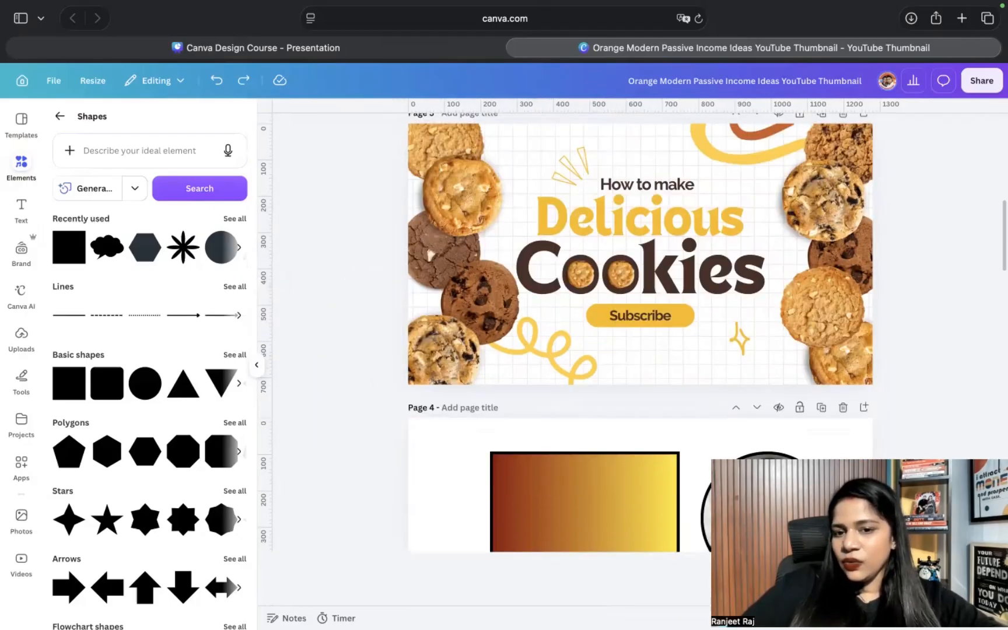
scroll(619, 303, "up", 1)
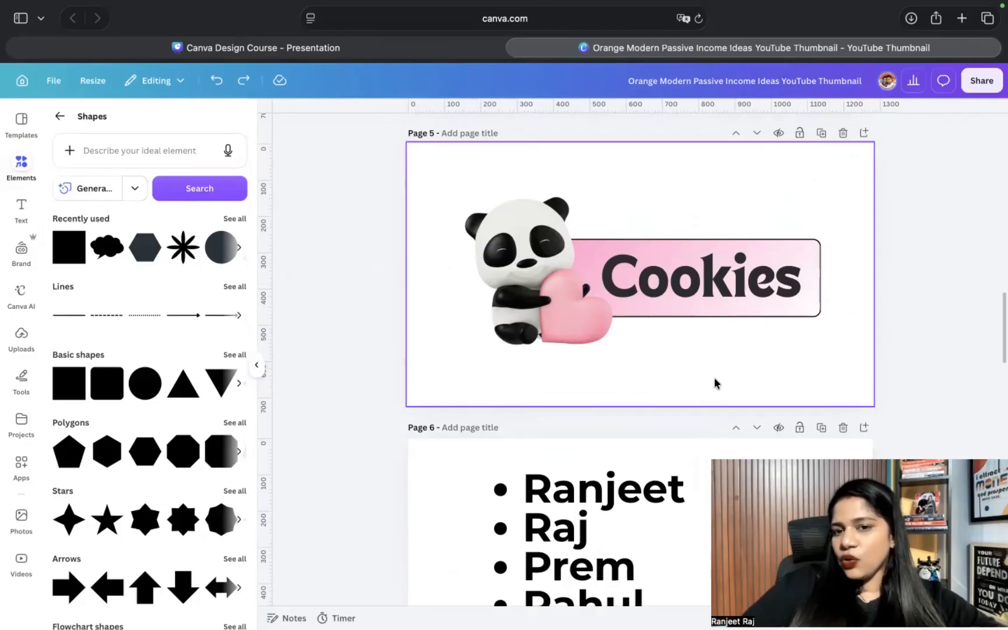
left_click_drag(763, 373, 483, 210)
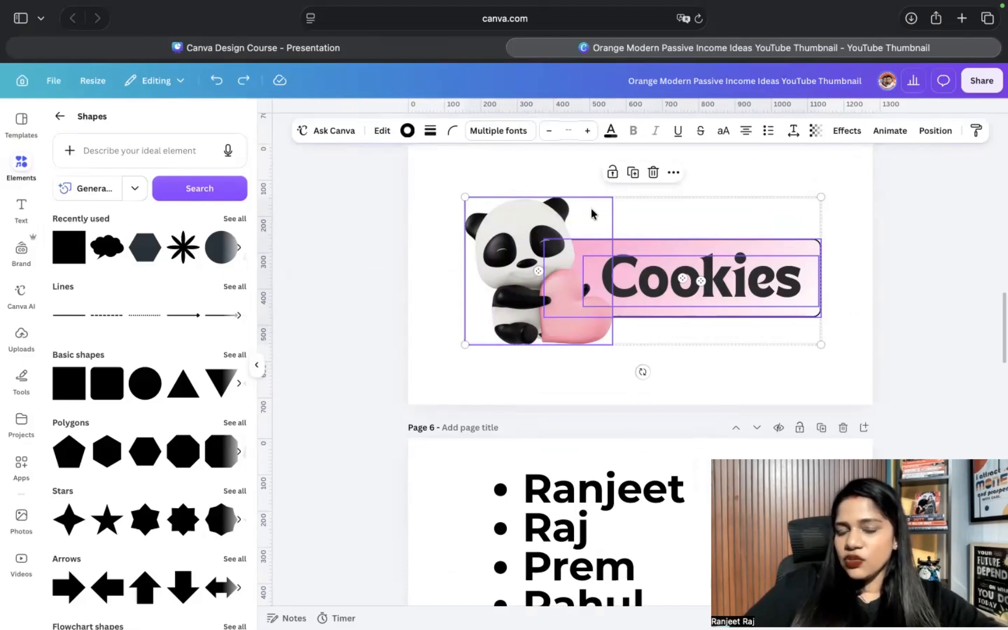
left_click(674, 173)
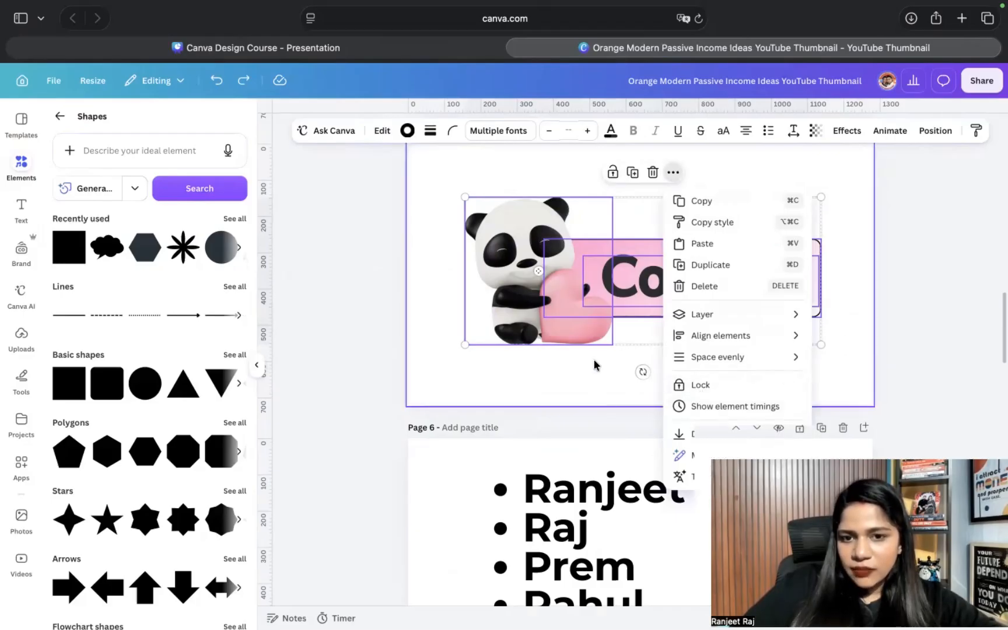
Step: Select the panda, "Cookies" text and pink rectangle one by one on page 5 and scale them down together
left_click(563, 257)
left_click(655, 283, "shift")
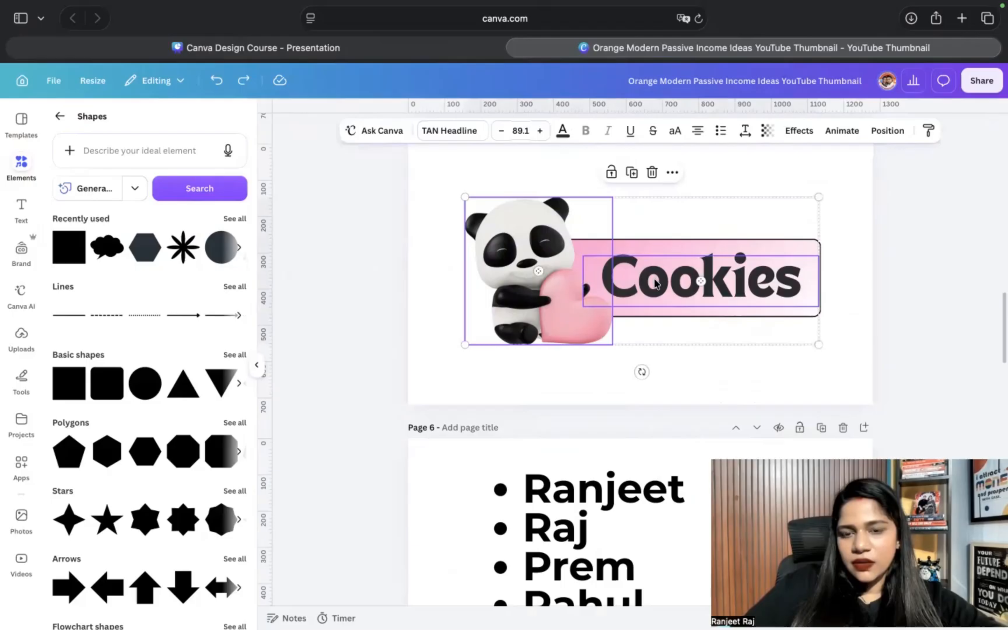
left_click(655, 251, "shift")
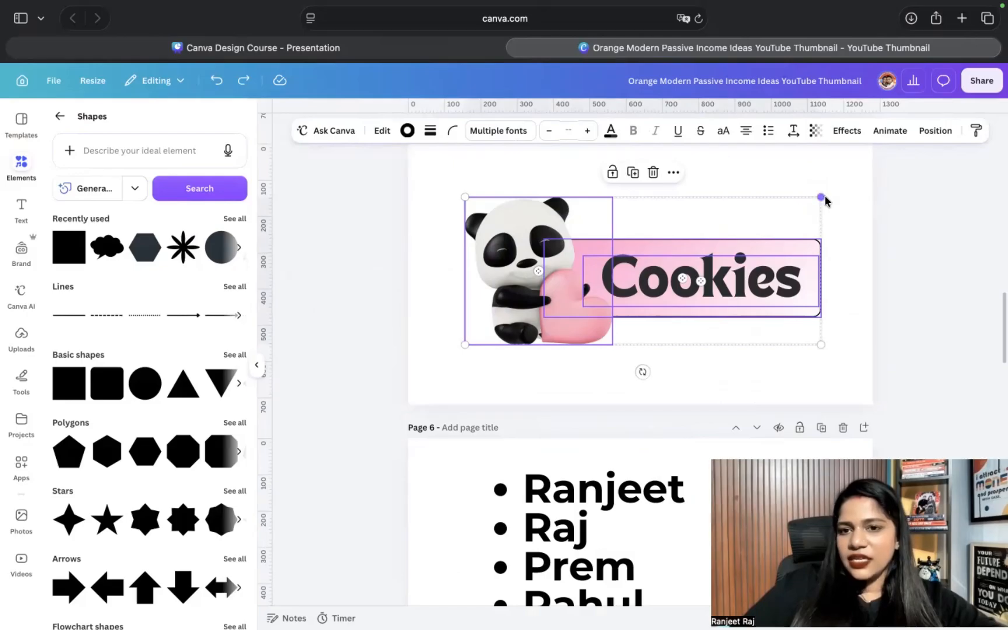
left_click_drag(716, 260, 897, 301)
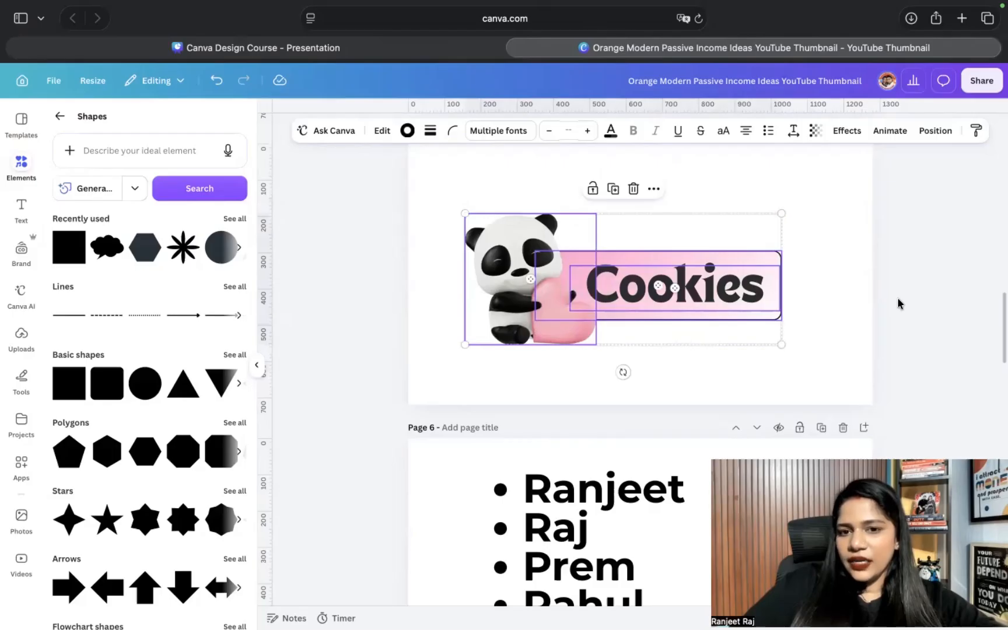
Step: Group the "FASHION MODEL" headline, "Ideas" text, "TRANSFORM YOUR FINANCES!" text and model photo on page 9
scroll(897, 301, "down", 10)
scroll(897, 301, "down", 8)
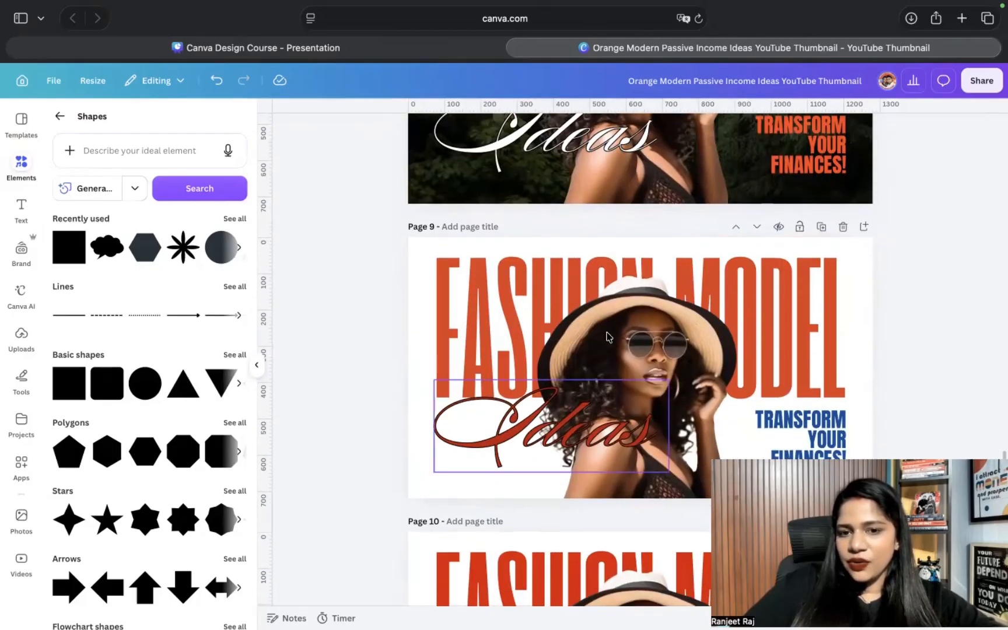
left_click(584, 409)
left_click(504, 301)
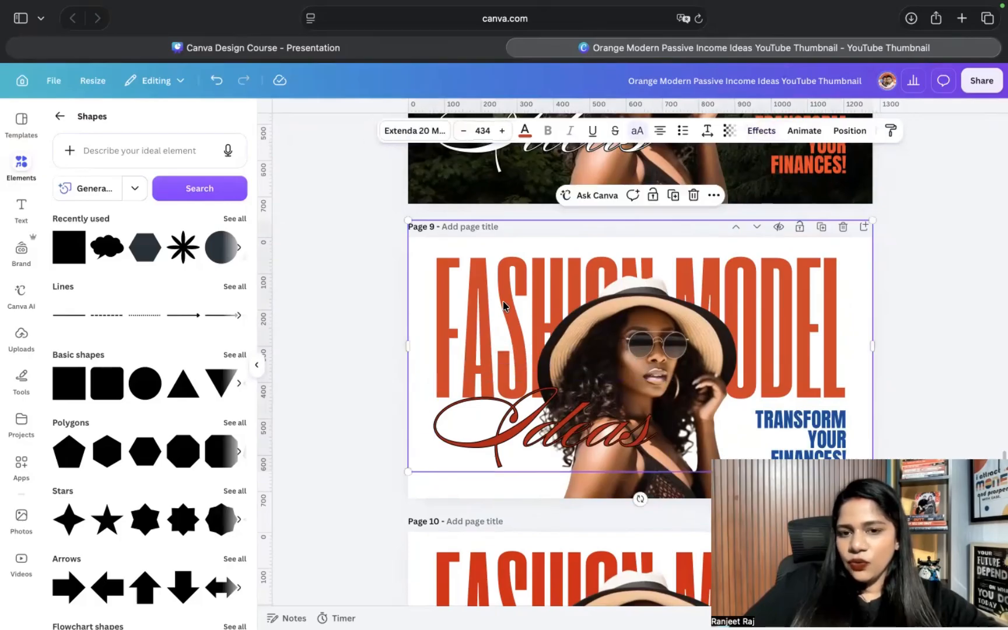
left_click(517, 410, "shift")
left_click(782, 411, "shift")
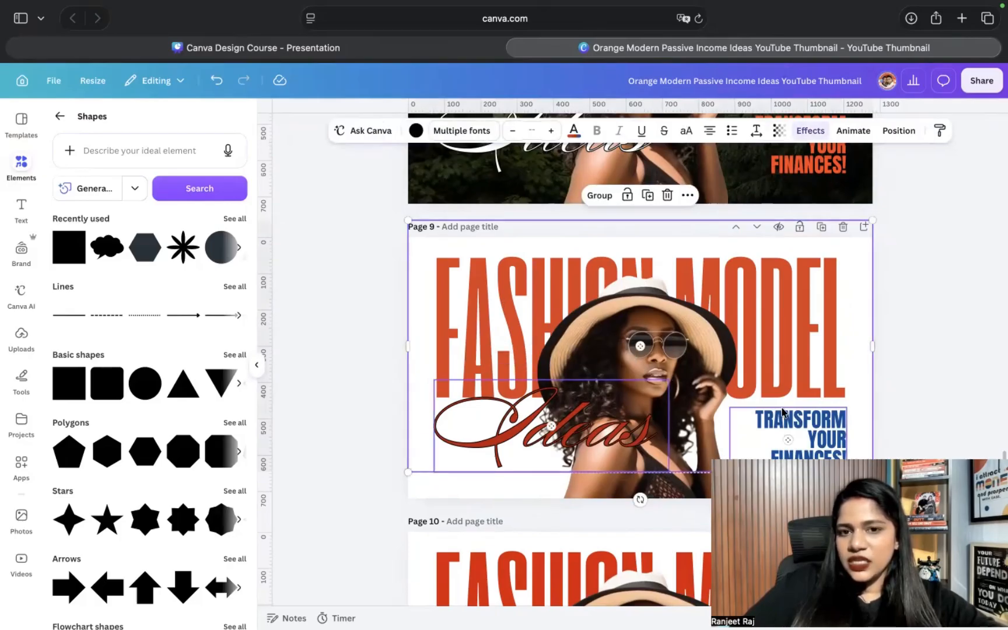
left_click(660, 311, "shift")
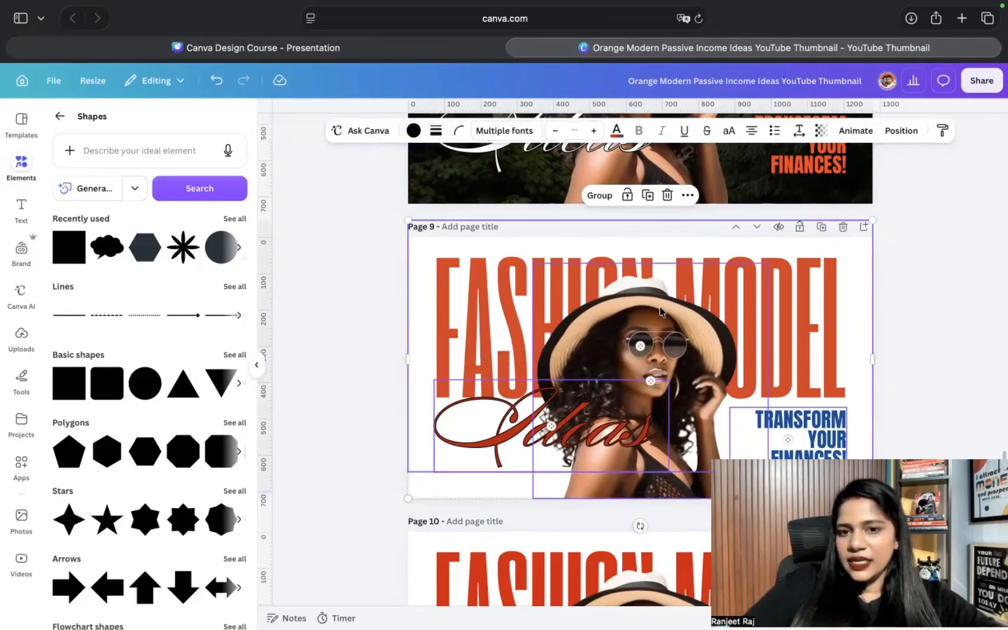
left_click(600, 195)
Step: Ungroup the page 9 elements, move the model photo alone to the right and undo that move
mouse_move(584, 268)
left_mouse_down()
mouse_move(592, 299)
mouse_move(649, 278)
mouse_move(547, 296)
mouse_move(553, 254)
mouse_move(574, 267)
left_mouse_up()
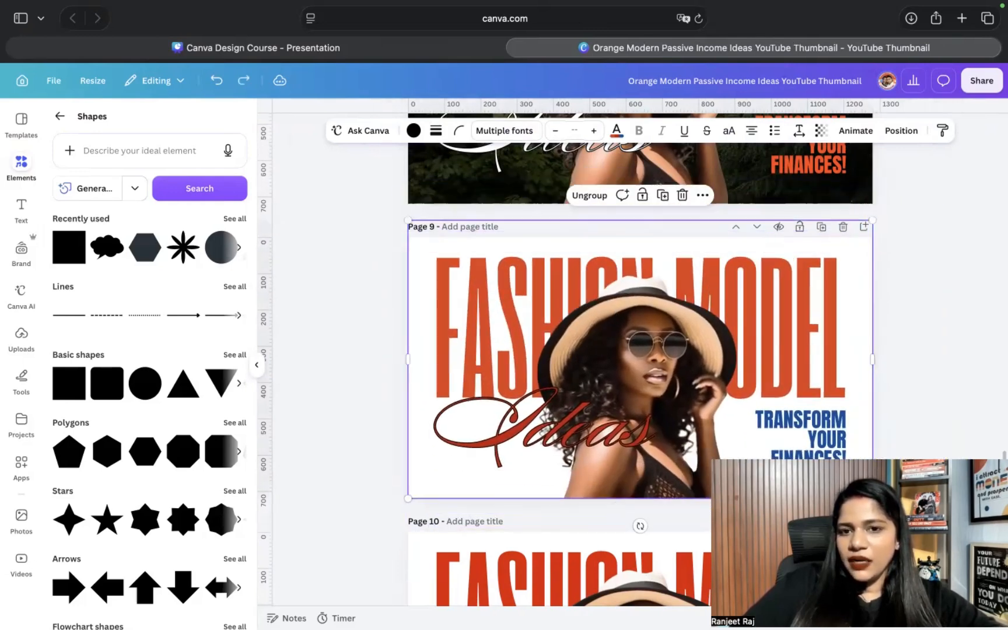
left_click(589, 195)
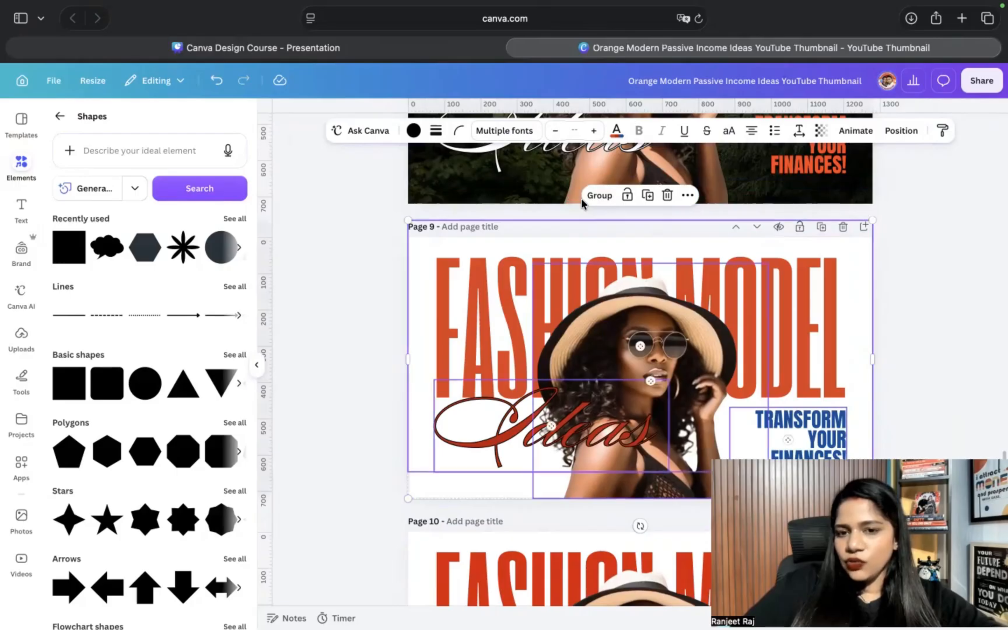
left_click(384, 313)
left_click(457, 322)
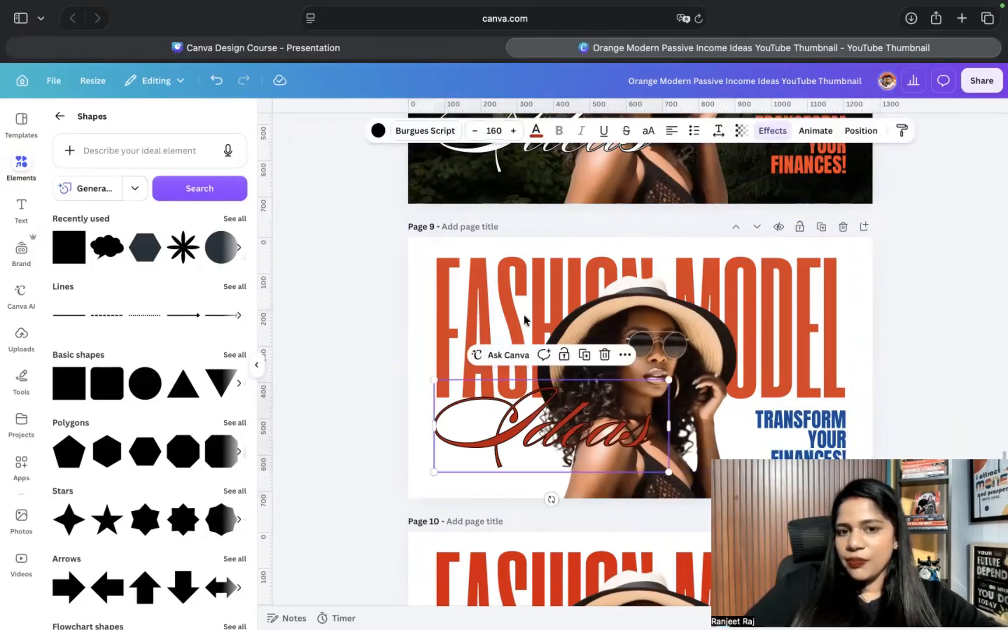
left_click_drag(673, 336, 826, 333)
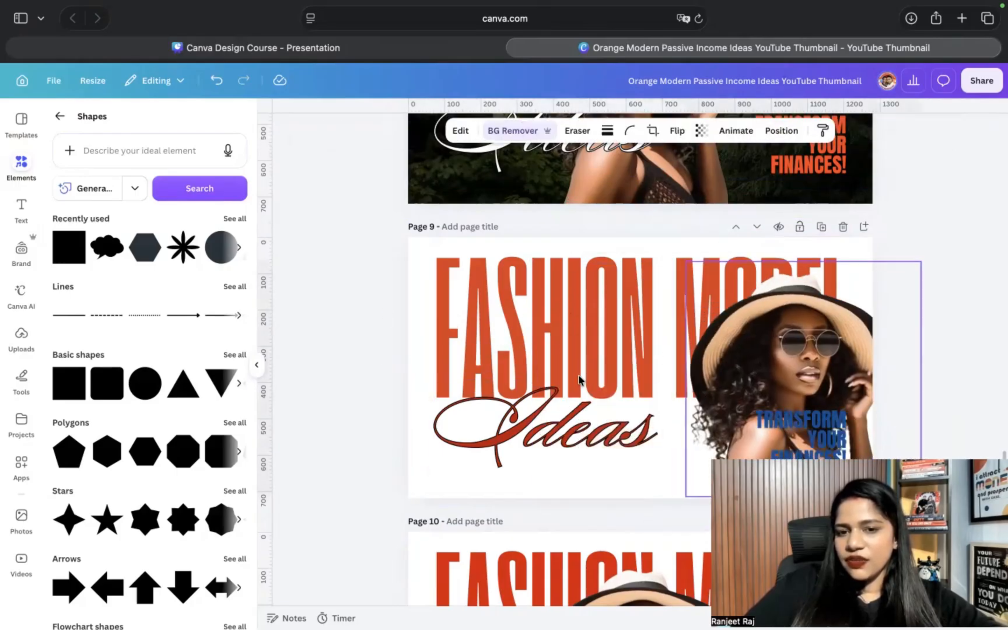
key("super+z")
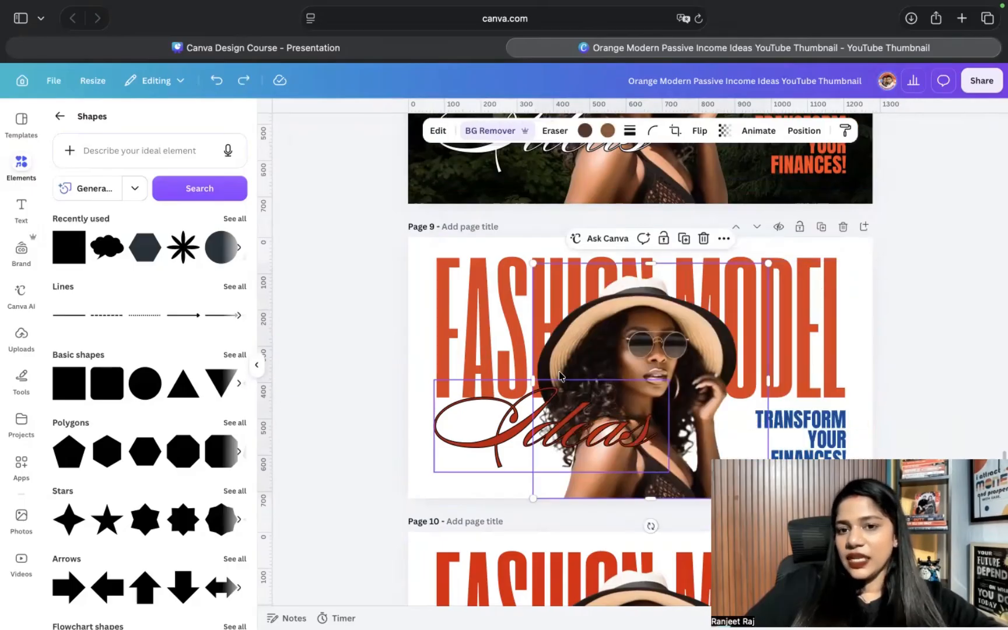
Step: Lock the model photo's position on page 9
scroll(559, 376, "down", 3)
scroll(559, 375, "up", 1)
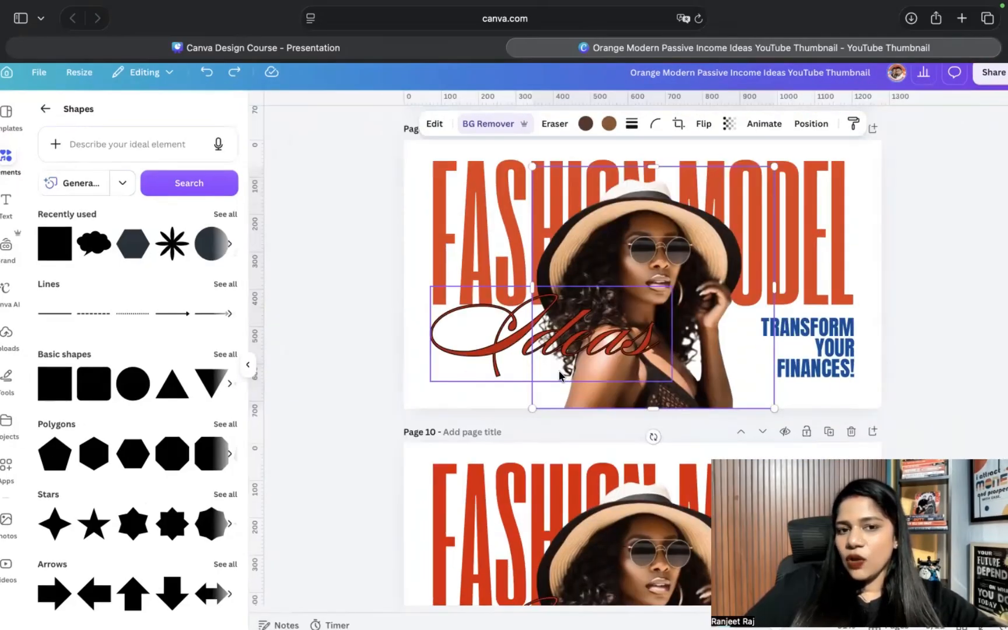
scroll(559, 374, "down", 1)
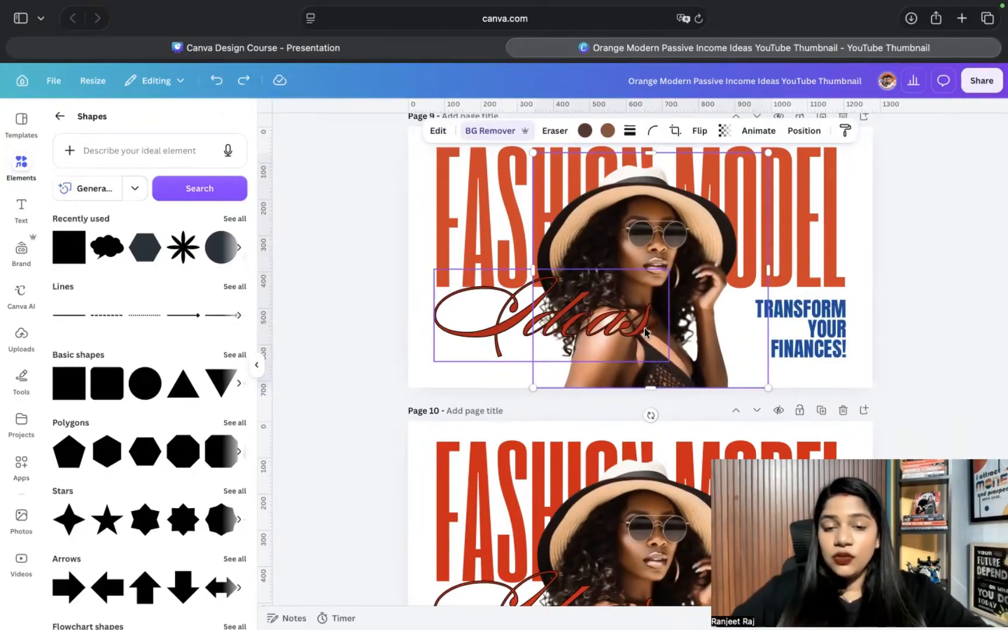
scroll(645, 331, "up", 1)
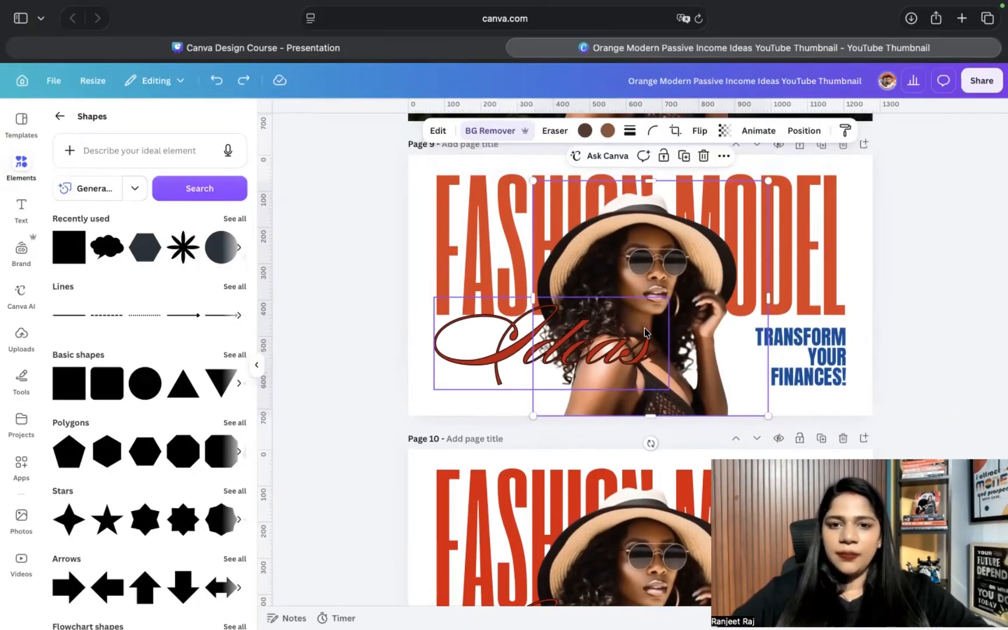
scroll(645, 331, "up", 3)
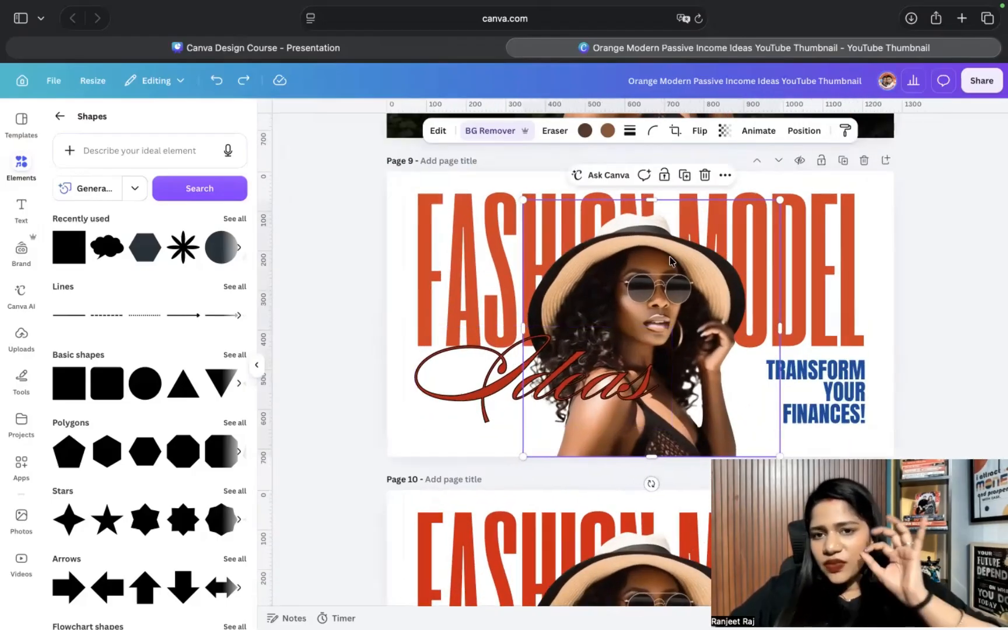
left_click(684, 465)
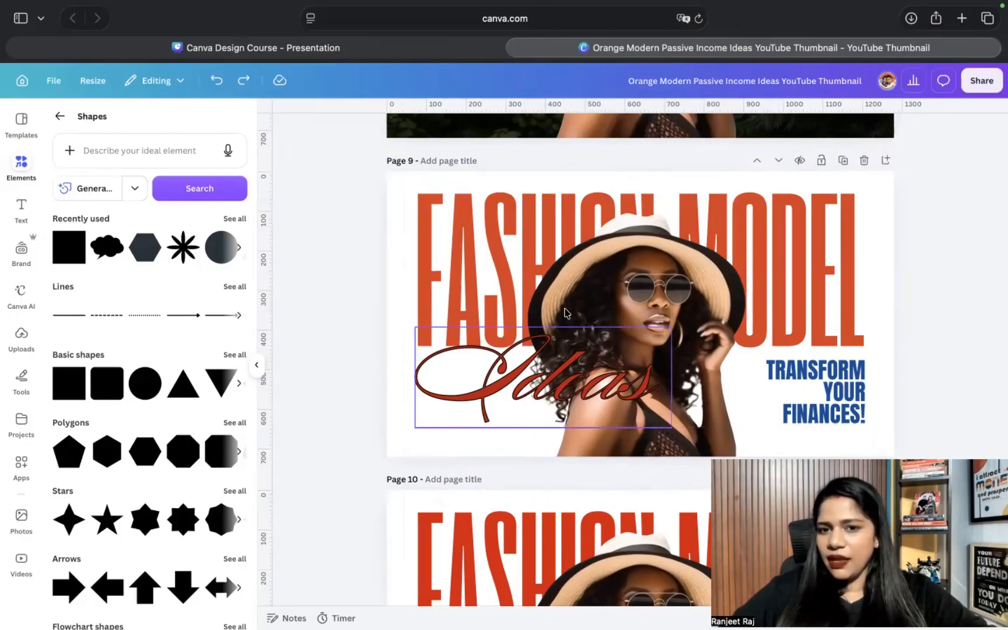
left_click(582, 301)
left_click(674, 273)
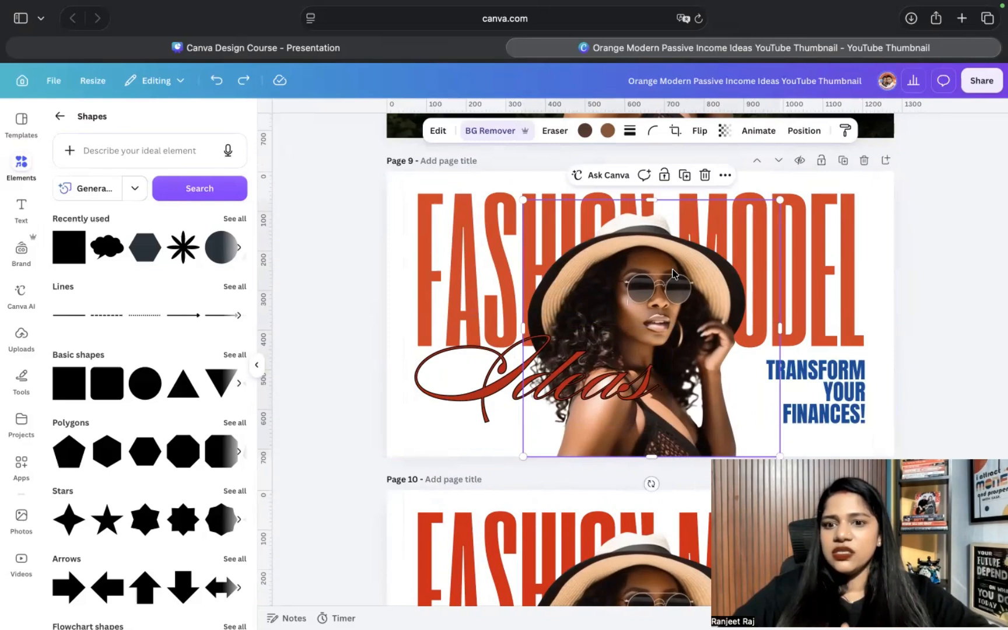
left_click(663, 175)
Step: Select the page 9 texts together around the locked photo, move them and undo the move
left_click_drag(334, 229, 878, 430)
left_click_drag(776, 331, 825, 372)
key("super+z")
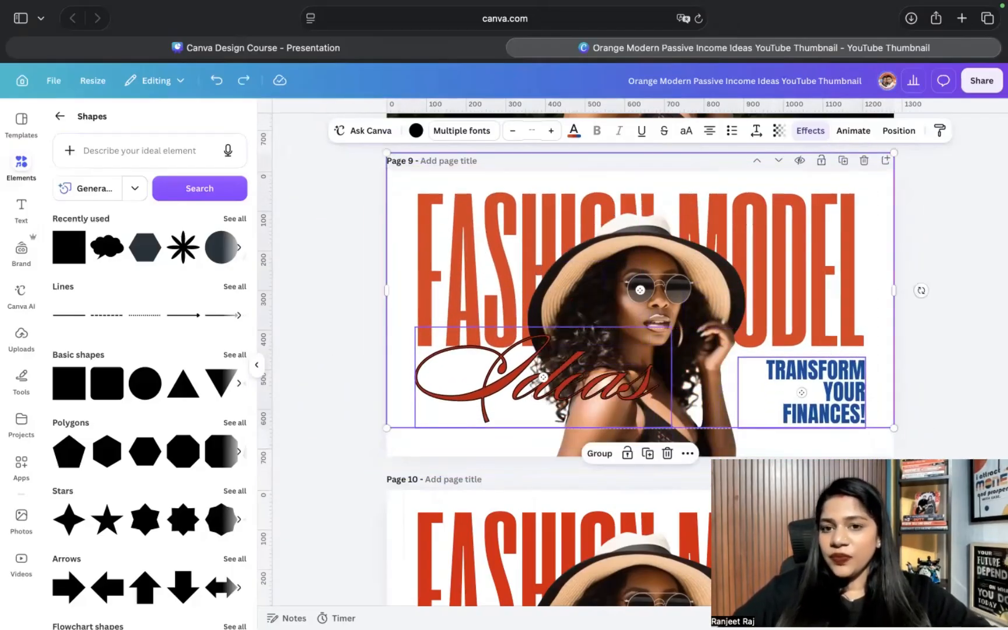
left_click(948, 328)
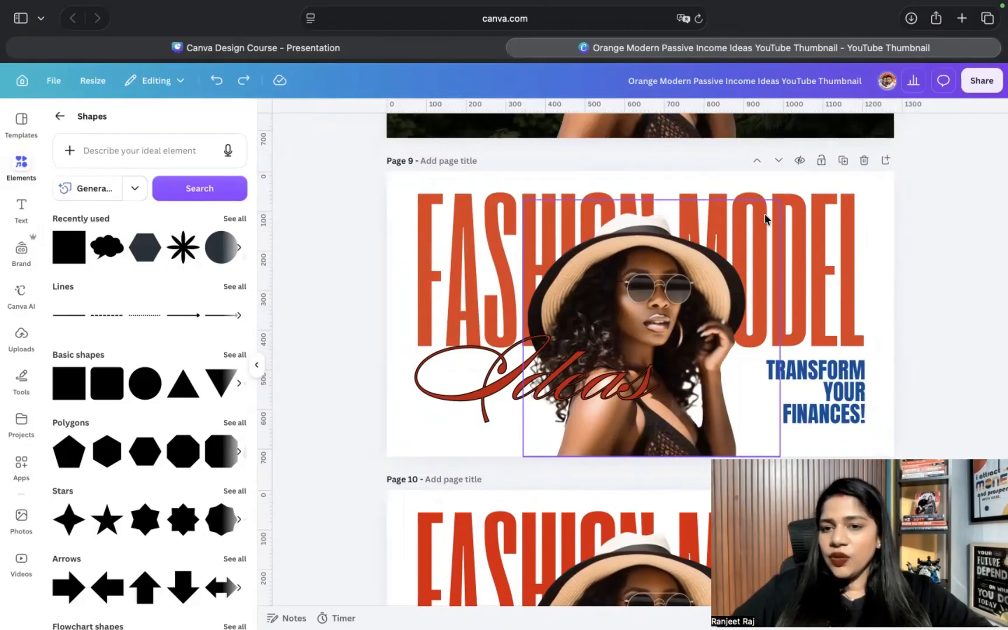
Step: Check how the locked model photo and the "Ideas" text on page 9 respond to being selected
left_click(766, 219)
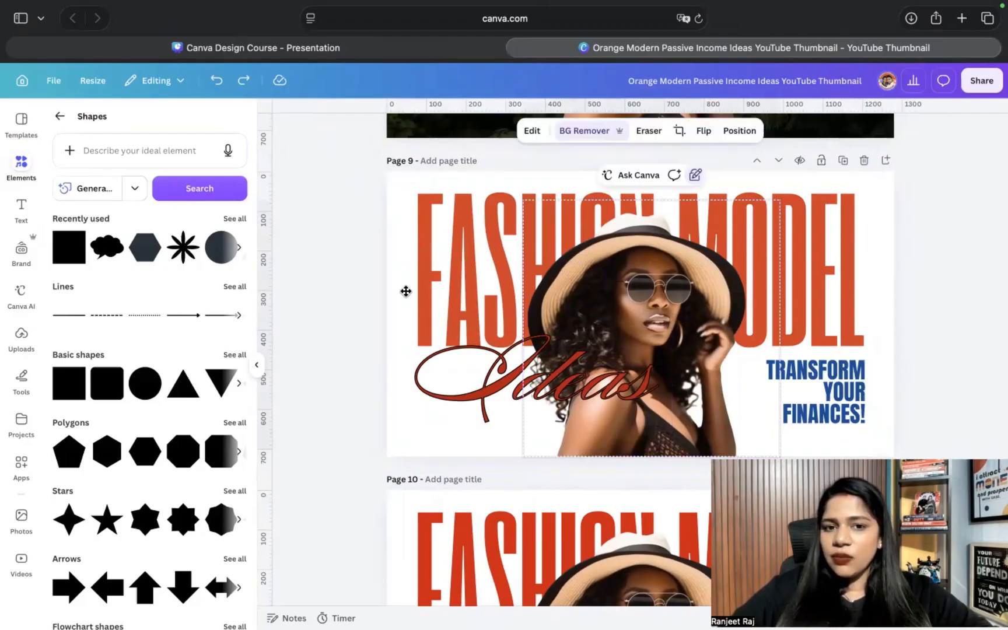
key("Return")
left_click(336, 440)
key("Tab")
key("Return")
left_click(927, 354)
left_click(630, 374)
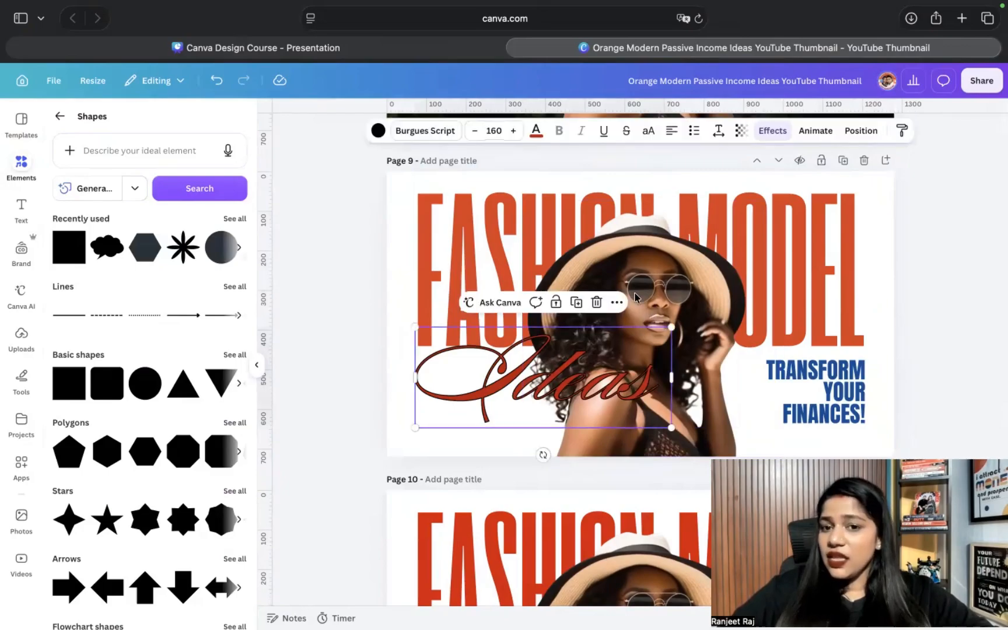
Step: Switch the model photo on page 9 to a full lock and unlock it completely
left_click(681, 280)
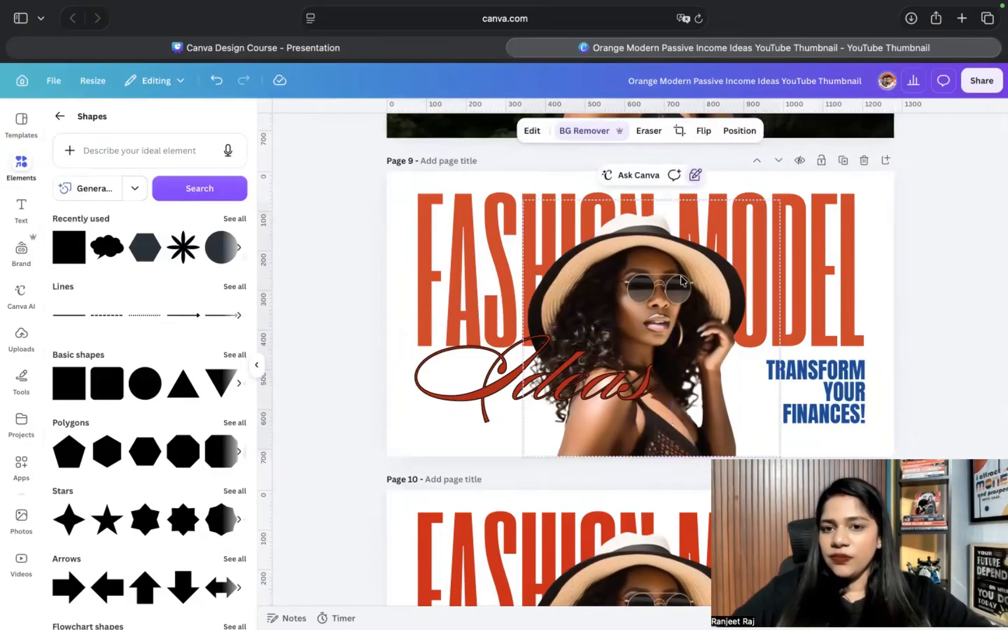
left_click(694, 176)
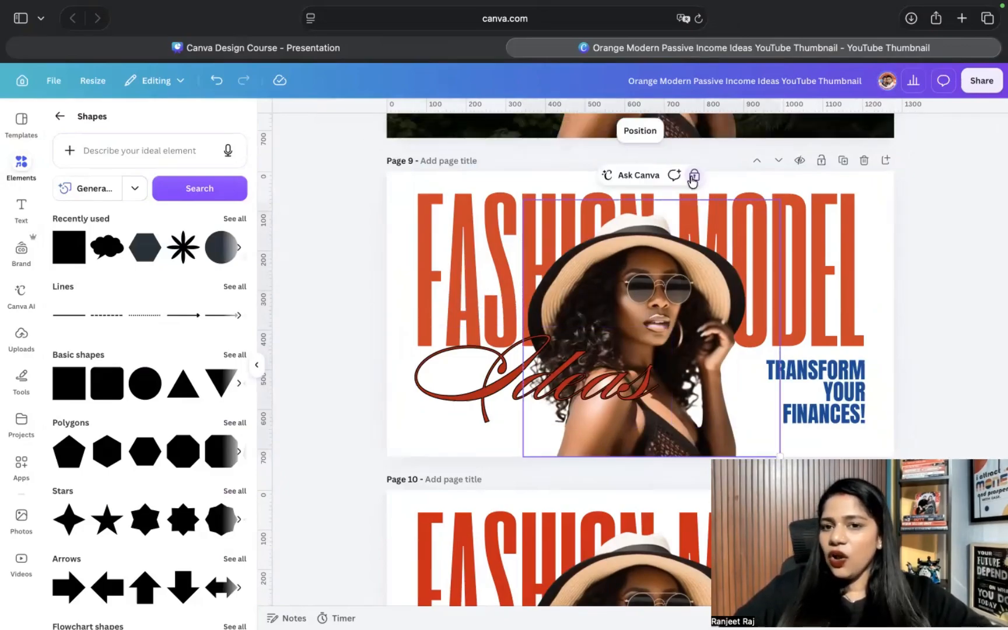
left_click(693, 176)
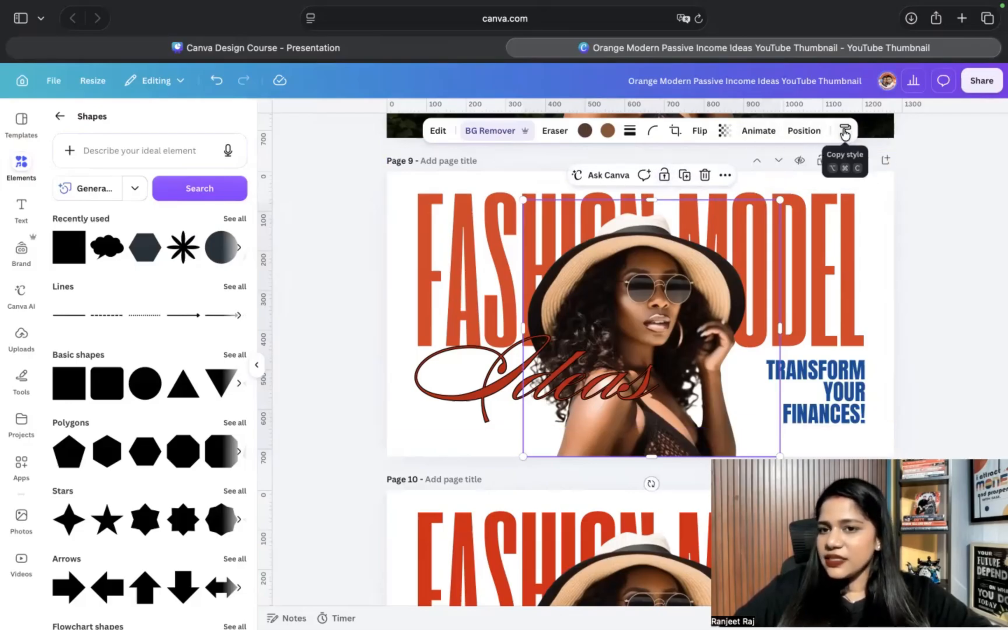
Step: Copy the style of the "FASHION MODEL" heading on page 9 and apply it to the "Cookies" text on page 5
left_click(934, 307)
scroll(706, 251, "up", 1)
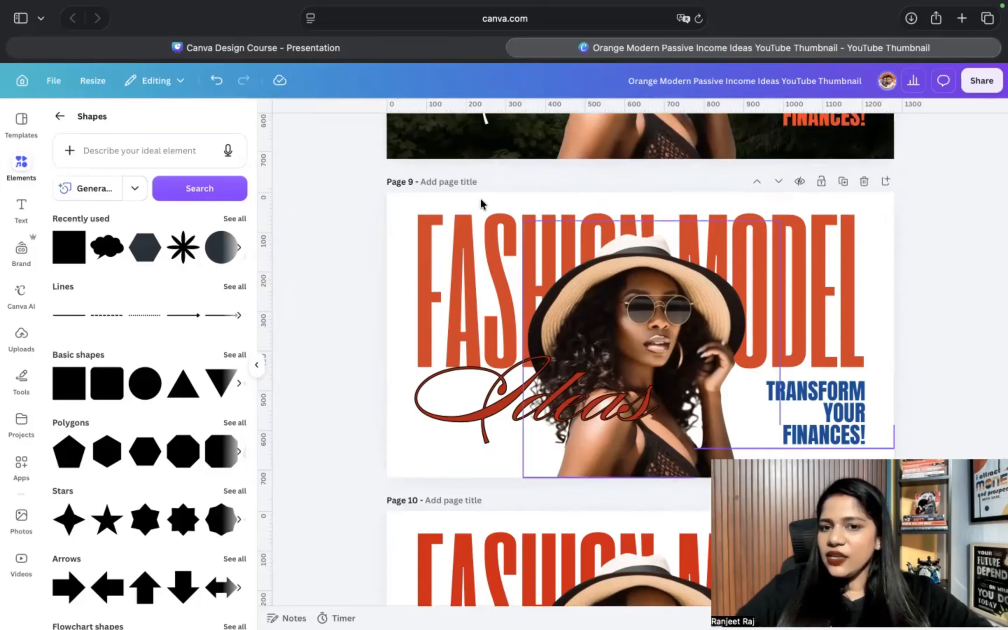
left_click(823, 285)
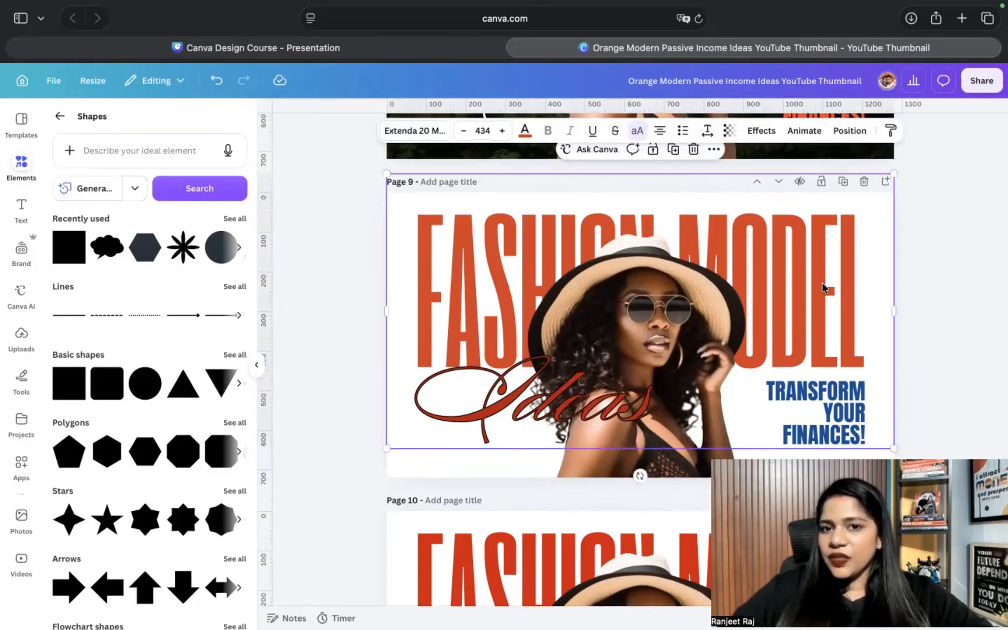
left_click(894, 134)
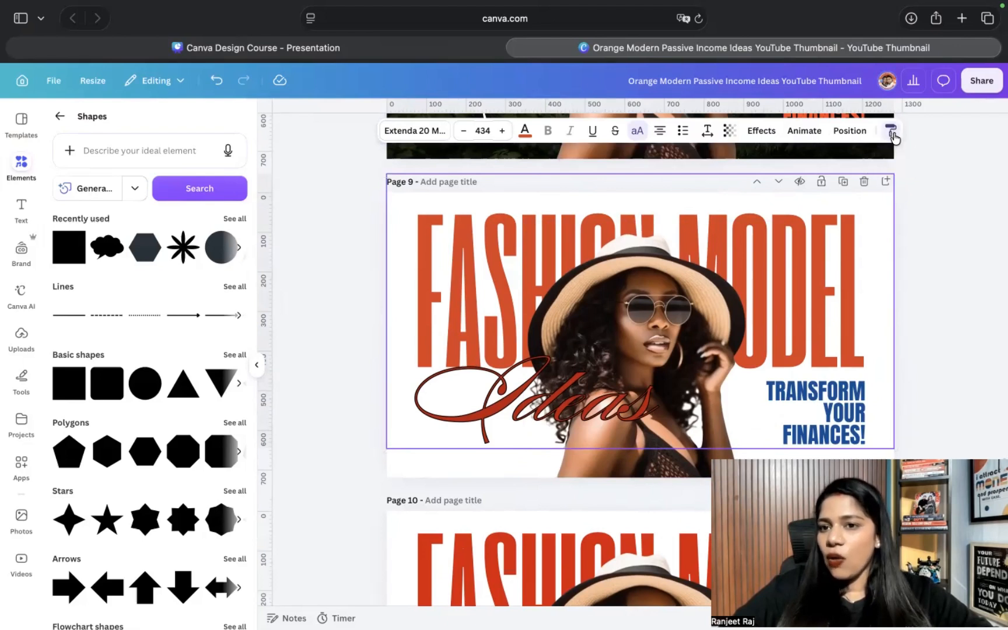
scroll(947, 275, "up", 8)
scroll(947, 290, "up", 10)
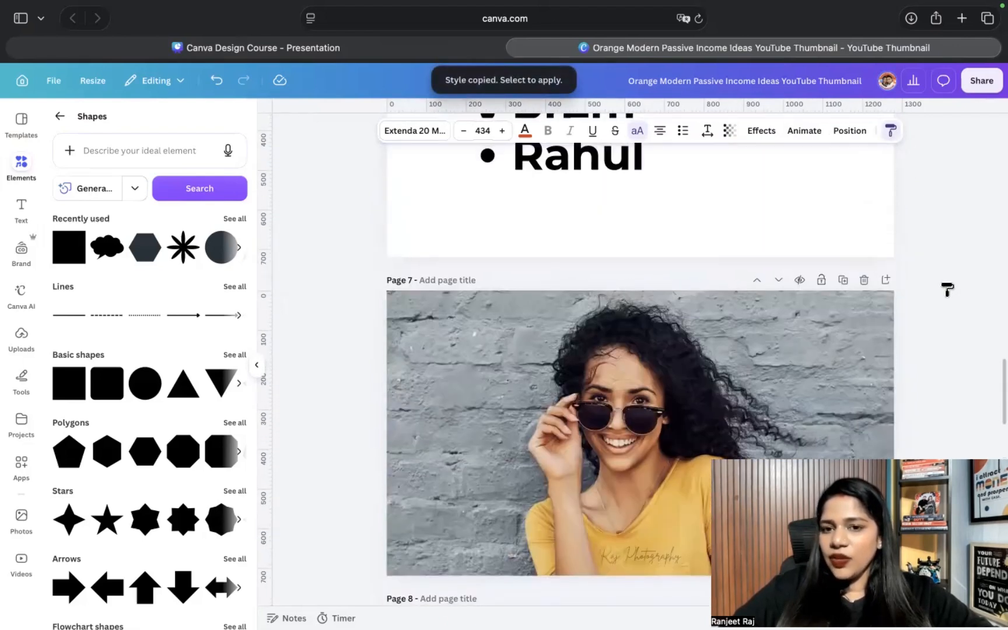
scroll(947, 301, "up", 4)
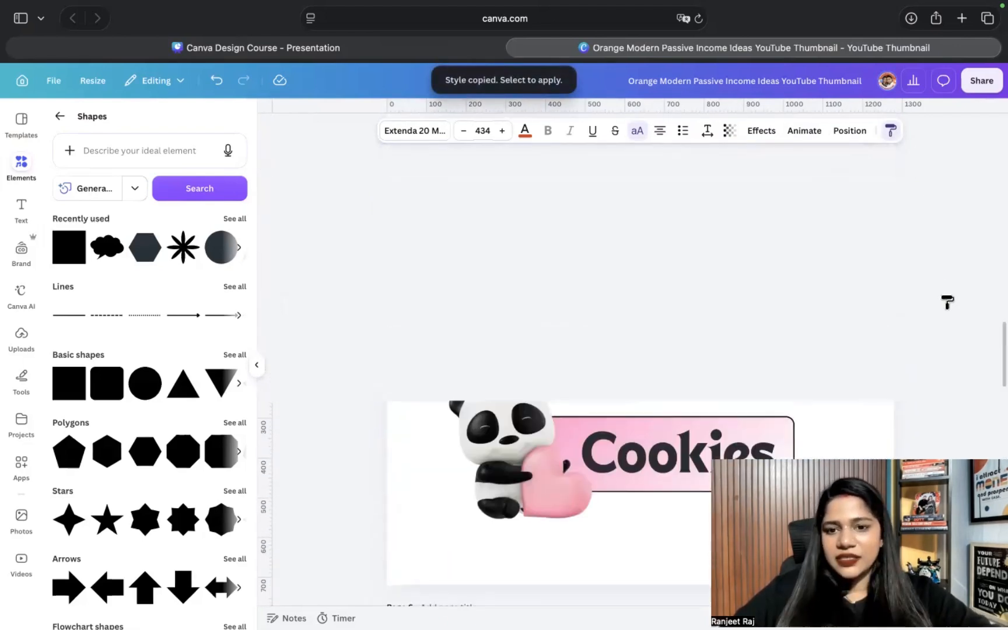
left_click(724, 335)
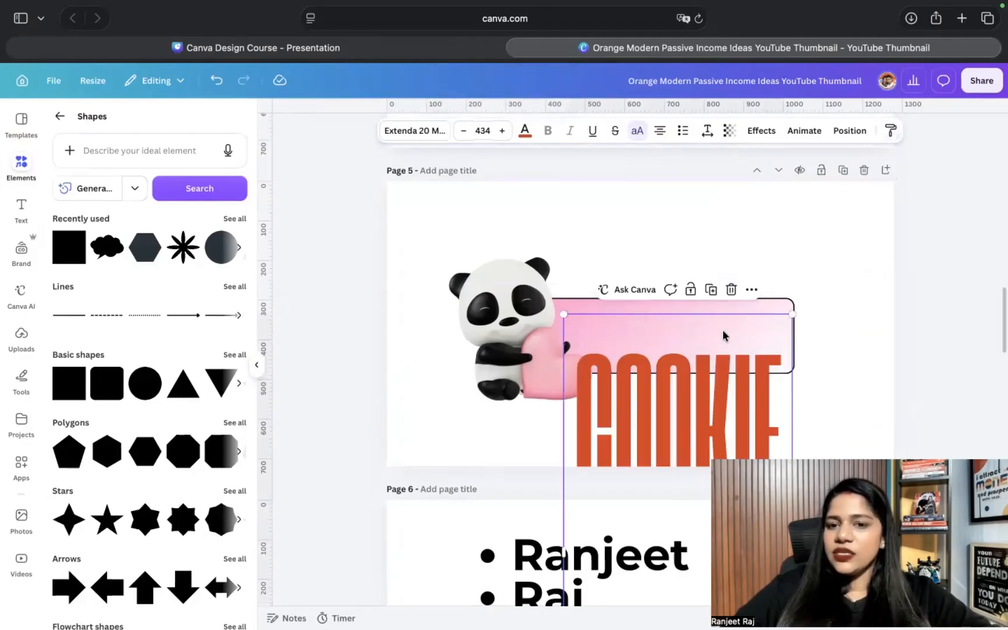
Step: Widen the restyled "Cookies" text box on page 5, and undo both the widening and the pasted style
scroll(830, 386, "down", 3)
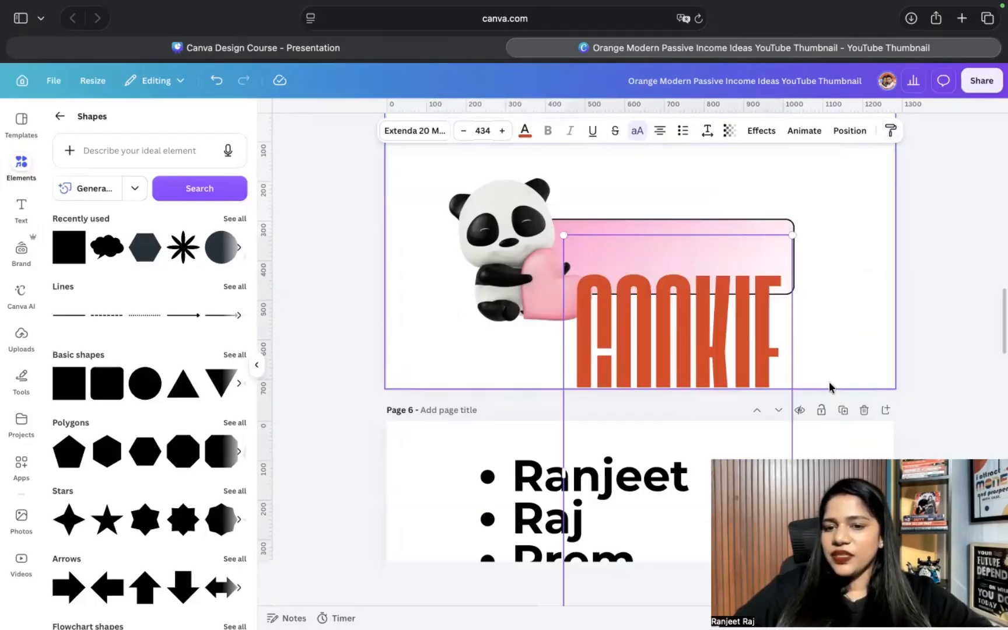
left_click_drag(792, 424, 942, 424)
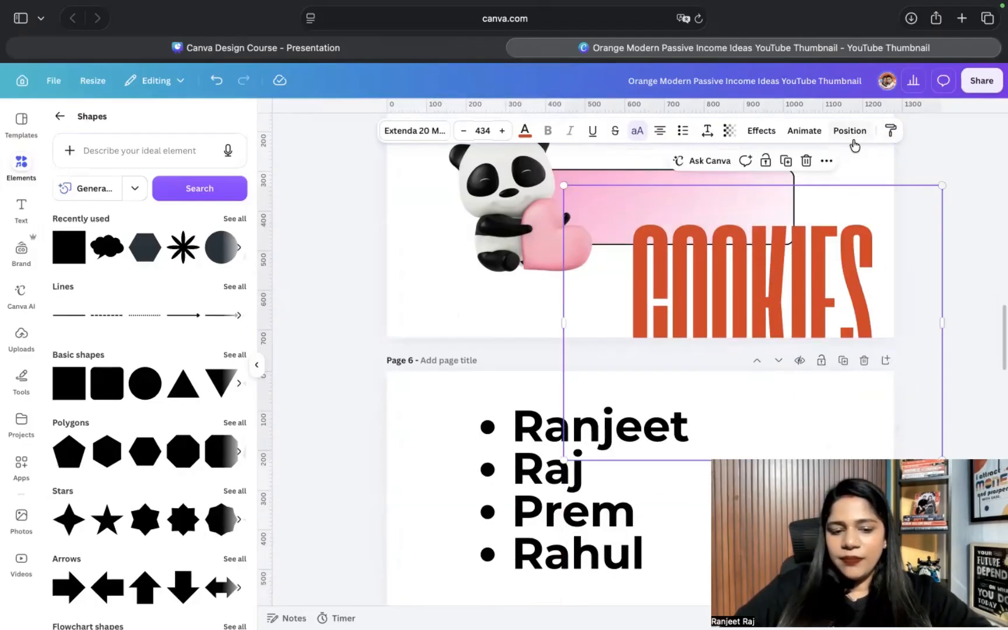
key("super+z")
key("super+z")
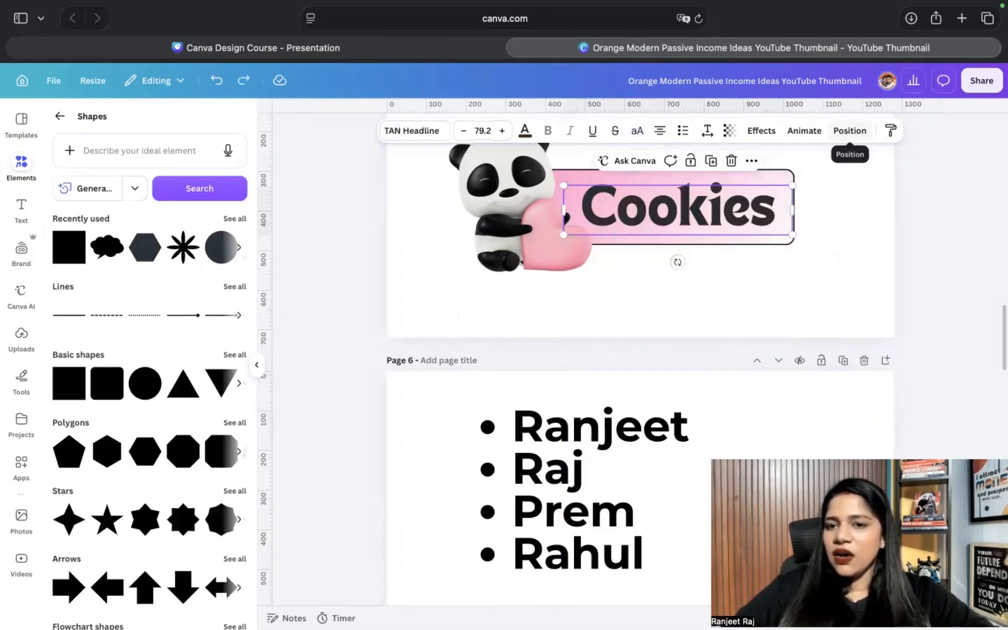
Step: Copy the style of the pink rectangle behind "Cookies" on page 5 onto the red-yellow gradient rectangle on page 4
scroll(812, 258, "up", 1)
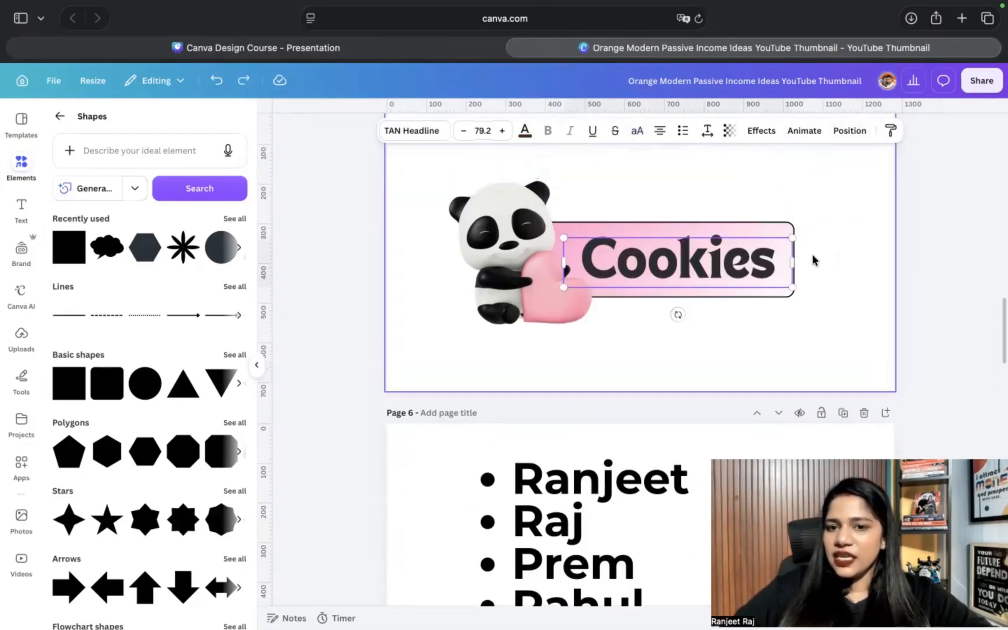
left_click(753, 230)
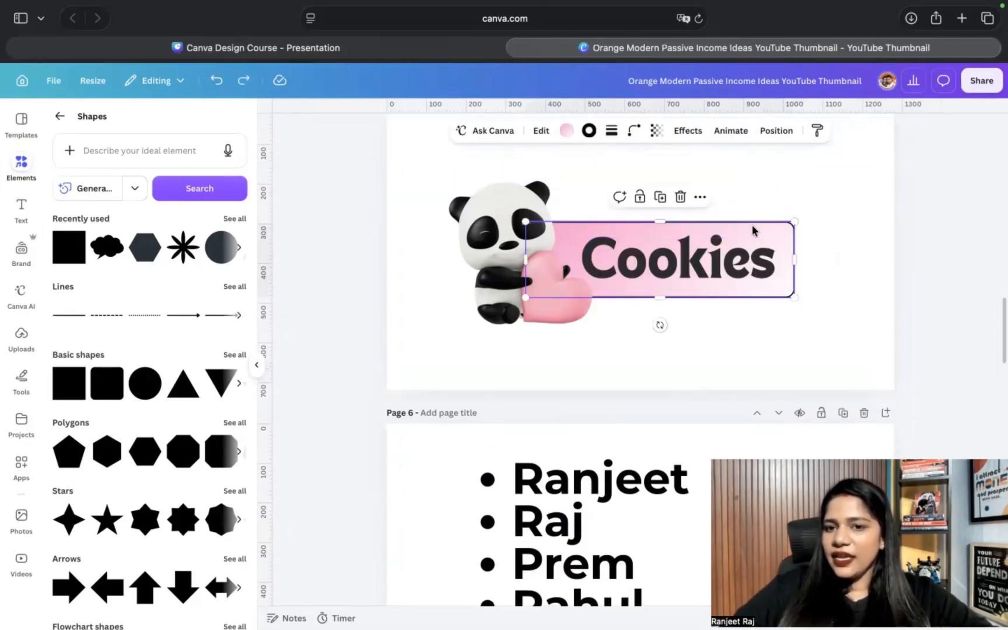
left_click(817, 131)
scroll(826, 279, "up", 10)
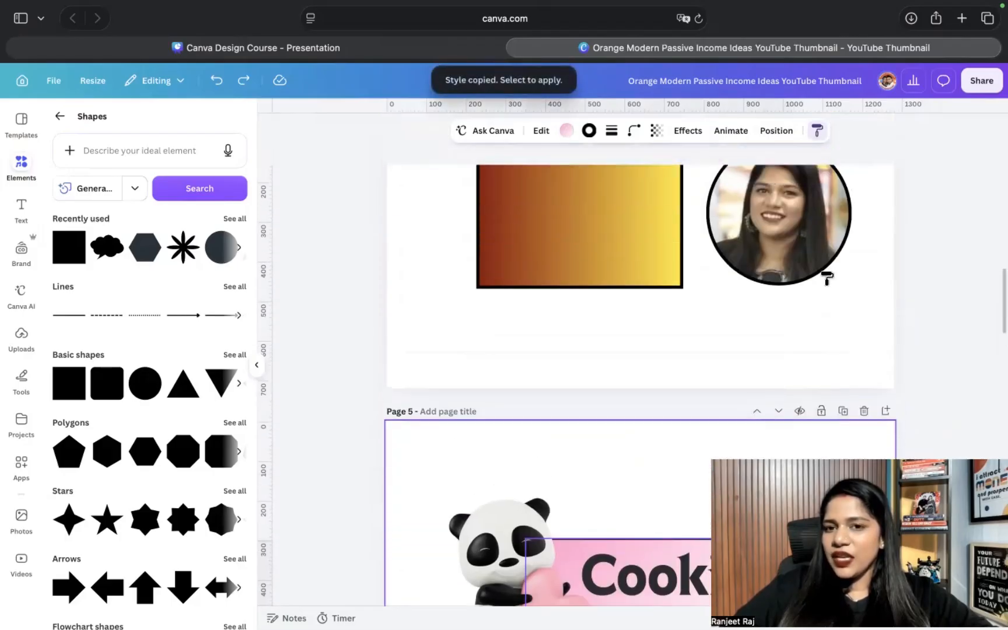
left_click(560, 446)
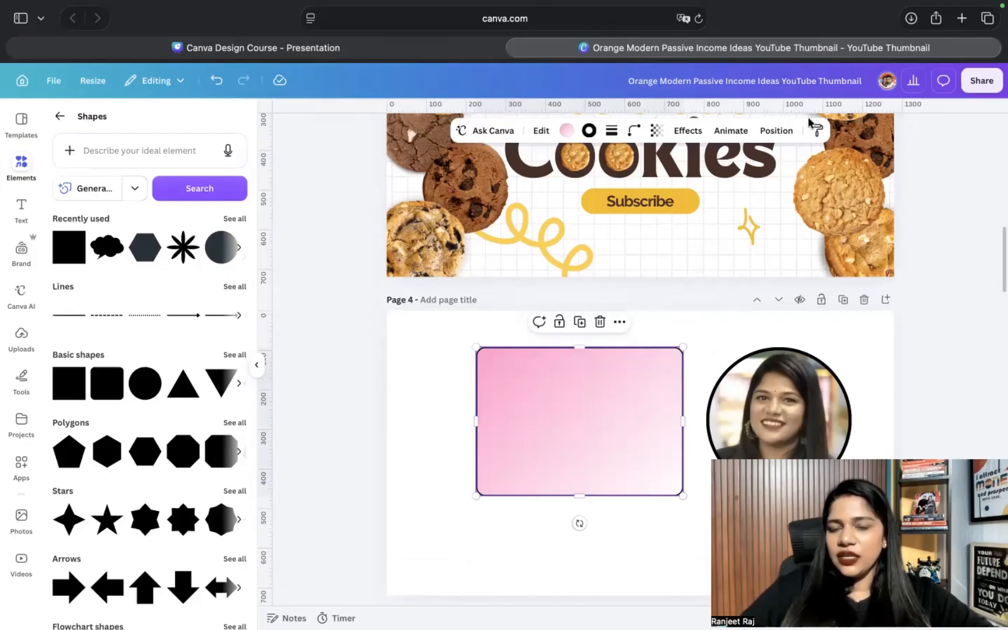
Step: Open the design's sharing settings and choose "Only you can access" as the access level
scroll(793, 222, "up", 3)
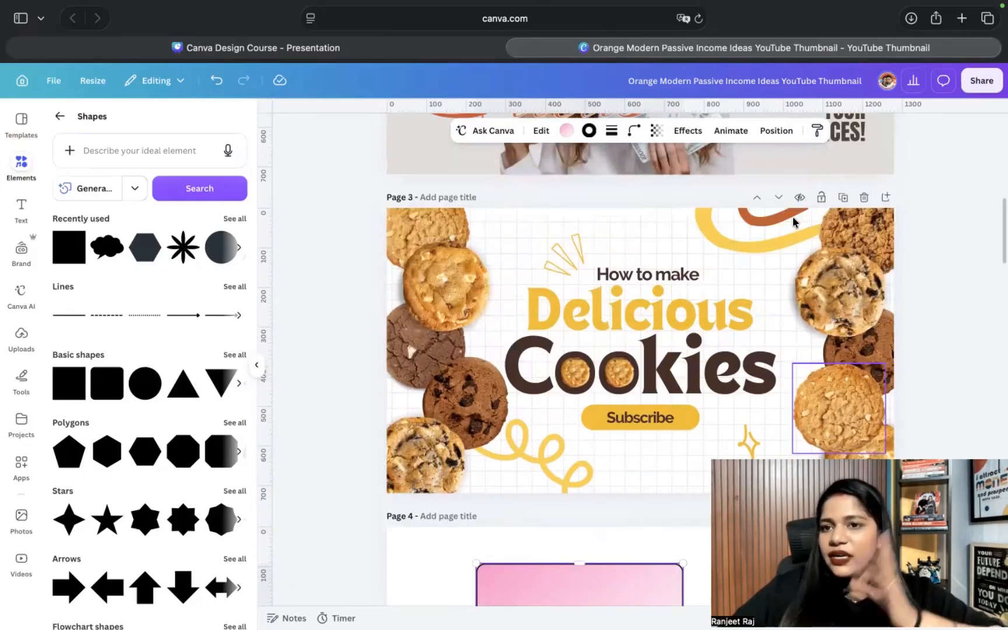
left_click(980, 82)
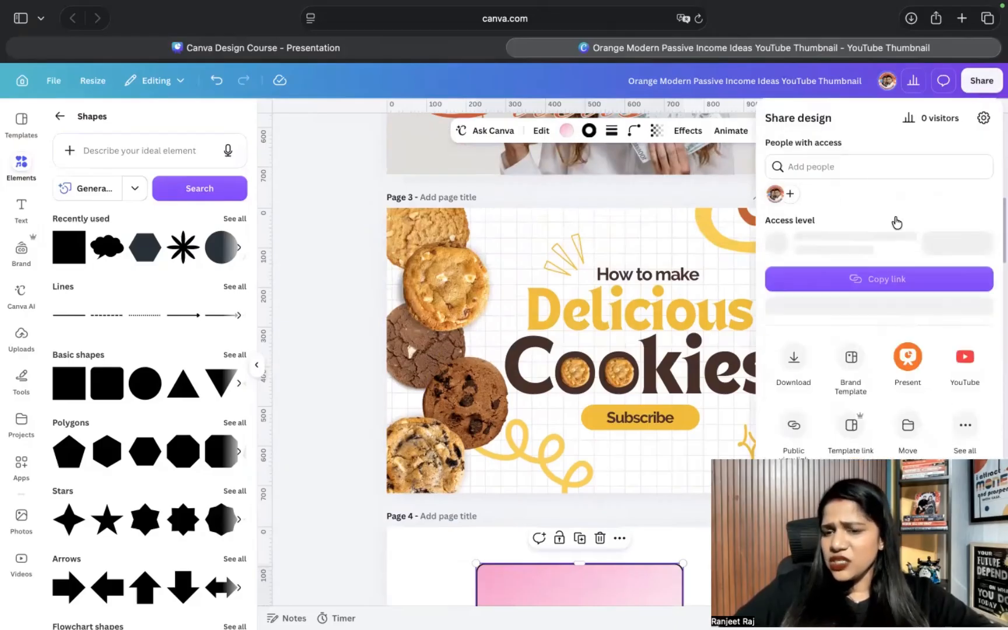
left_click(880, 247)
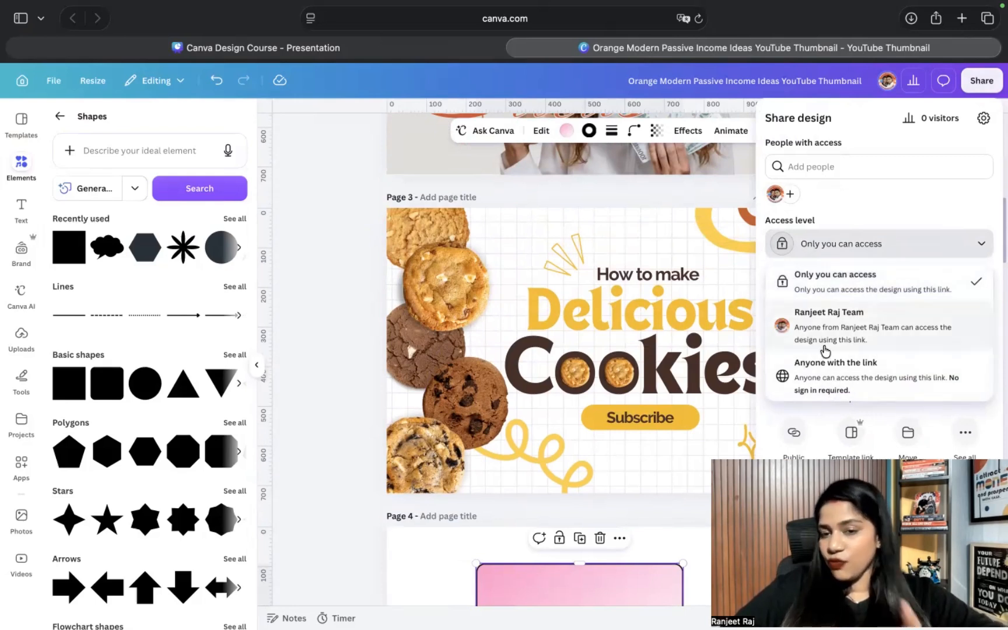
left_click(835, 285)
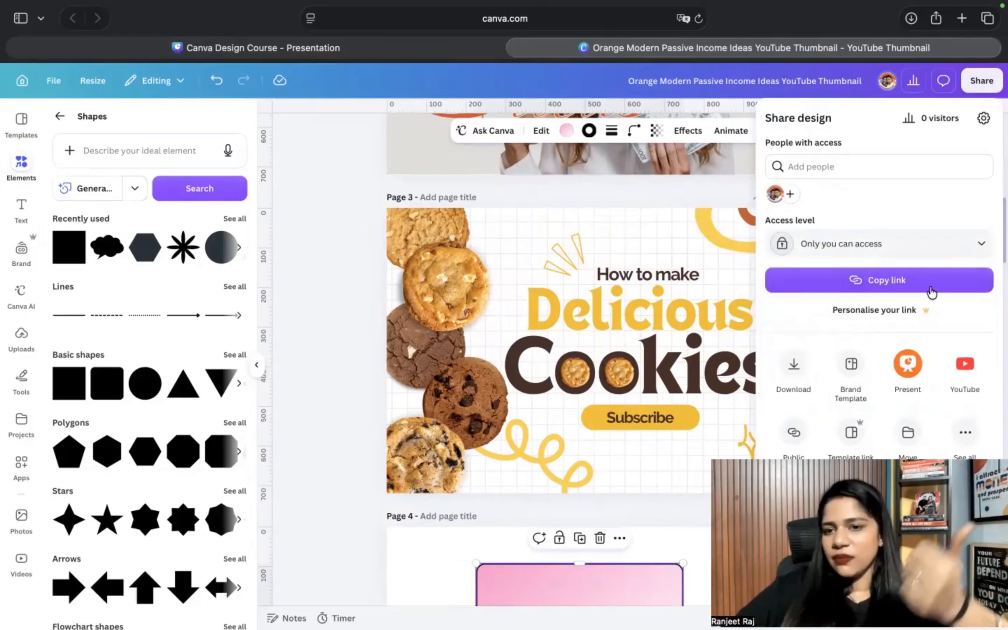
Step: Change the design's access level to the team and review the edit, comment and view permission options
left_click(920, 257)
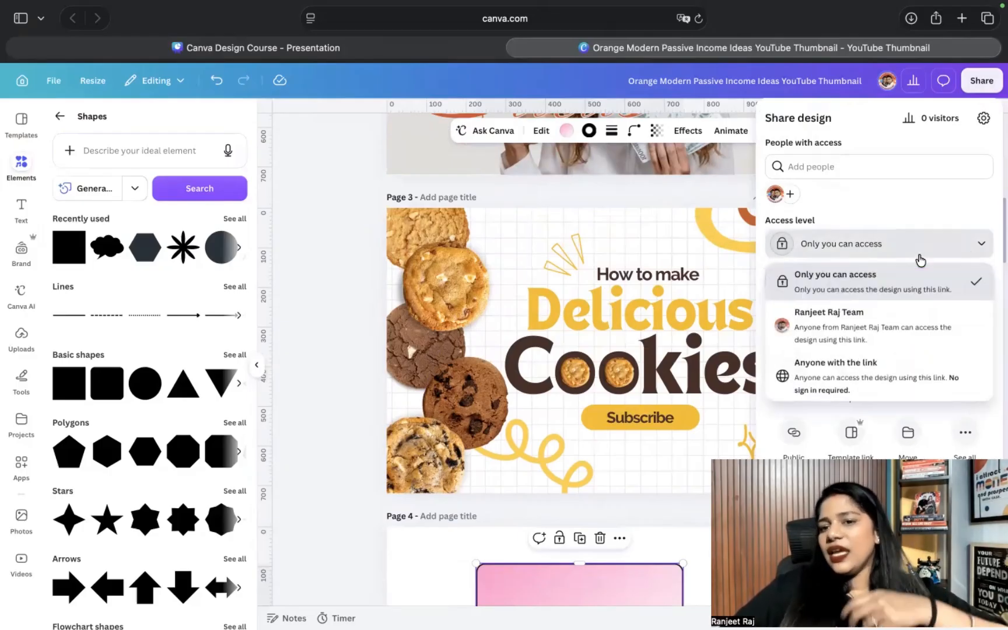
left_click(891, 338)
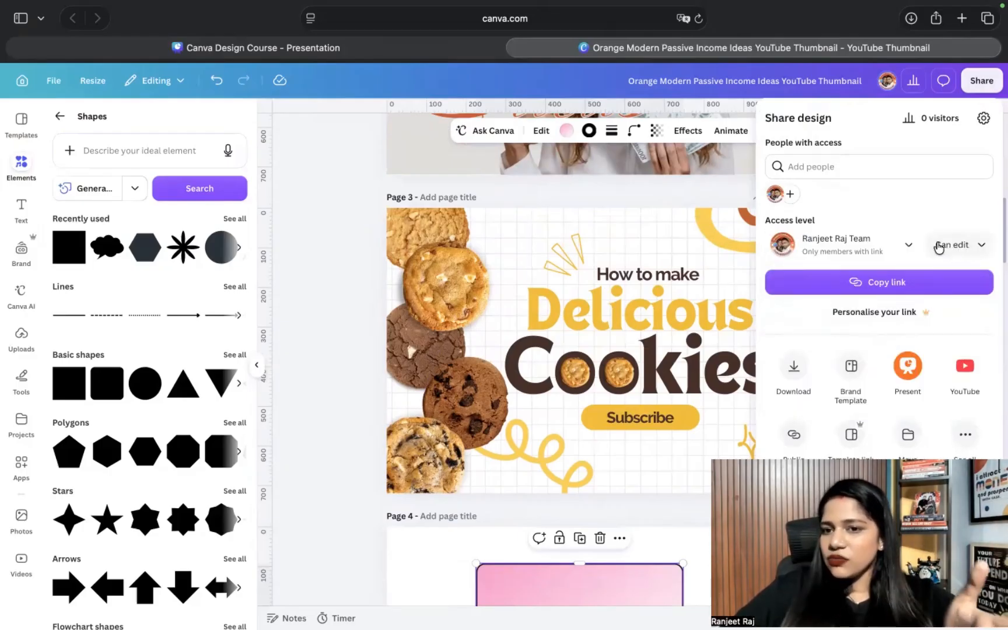
left_click(959, 245)
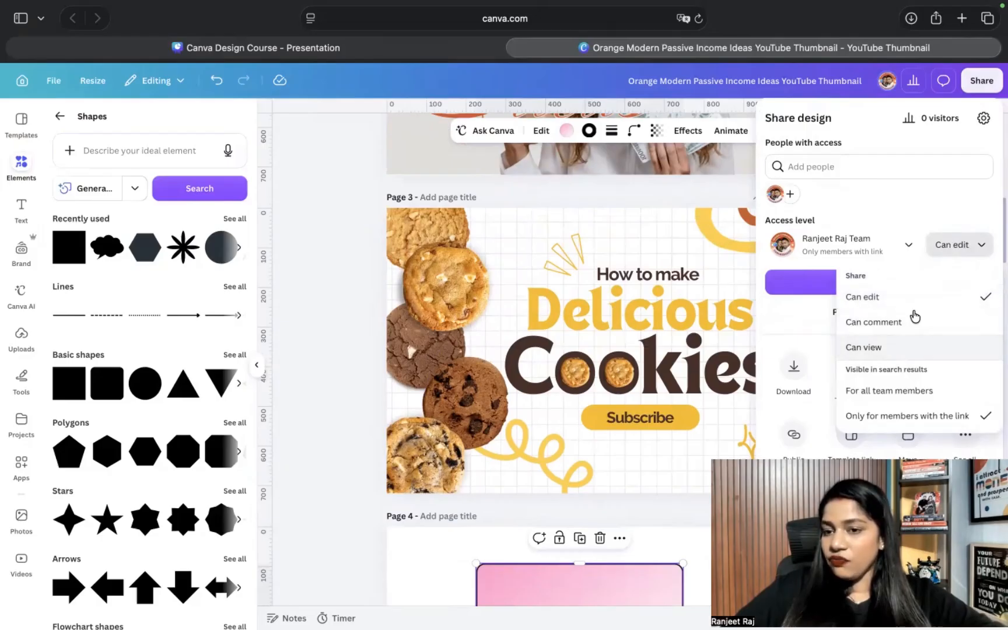
left_click(957, 247)
Step: Set the access level to "Anyone with the link" with "Can view" permission and copy the share link
left_click(876, 257)
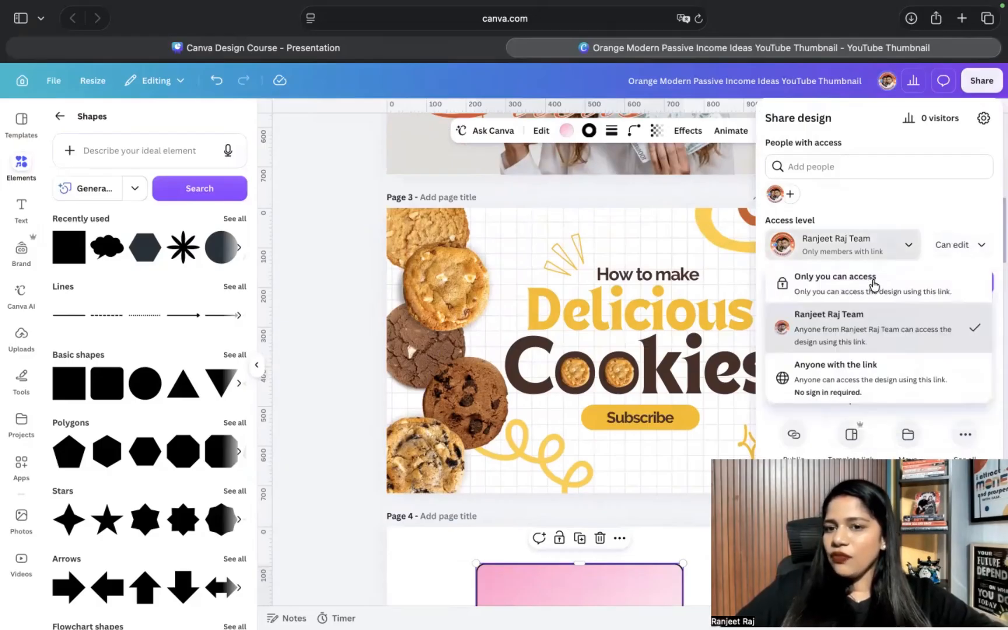
left_click(846, 378)
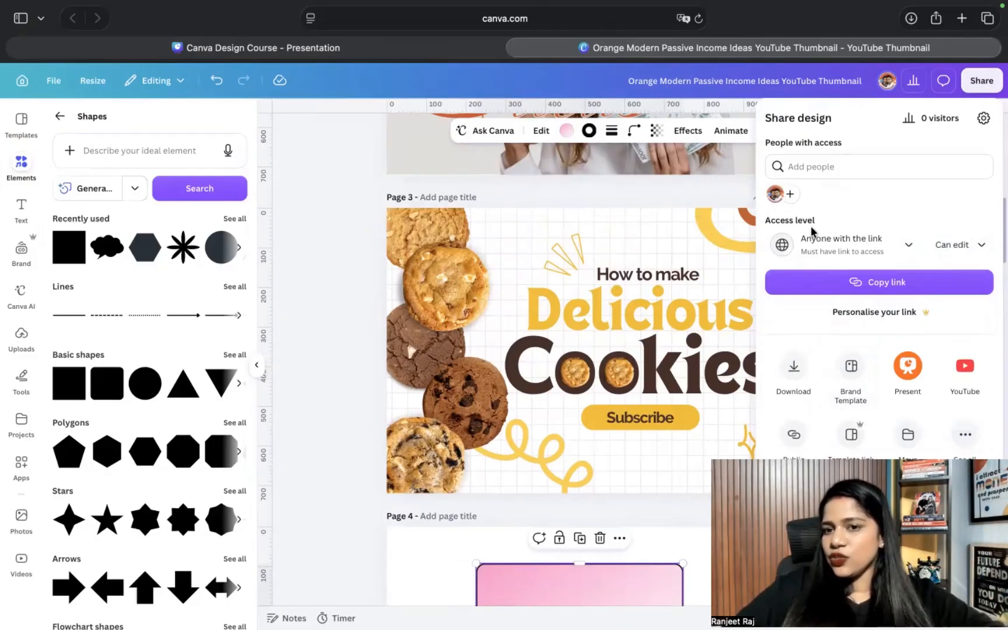
left_click(954, 245)
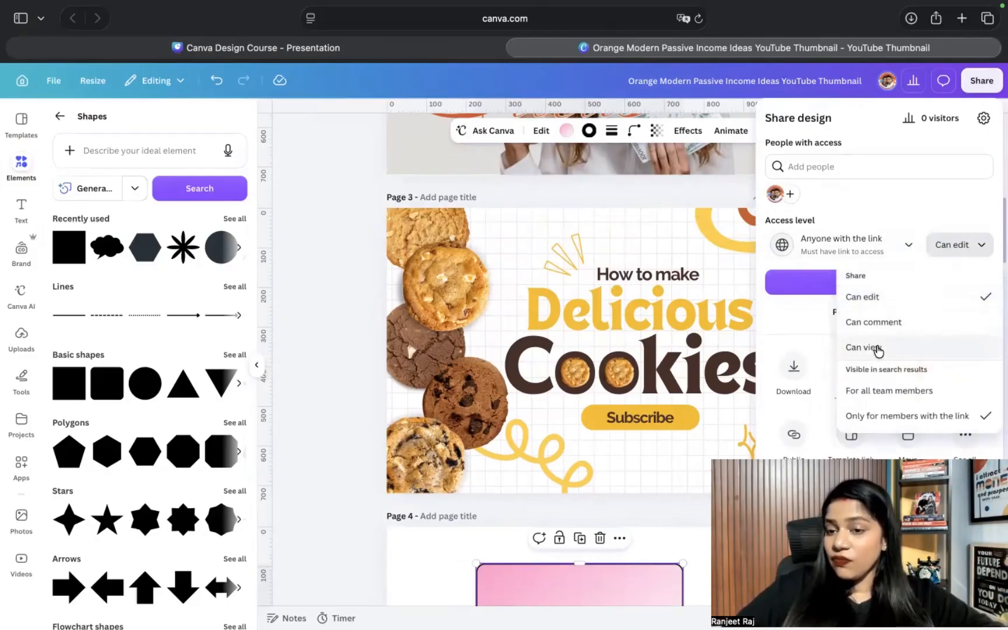
left_click(878, 349)
left_click(868, 284)
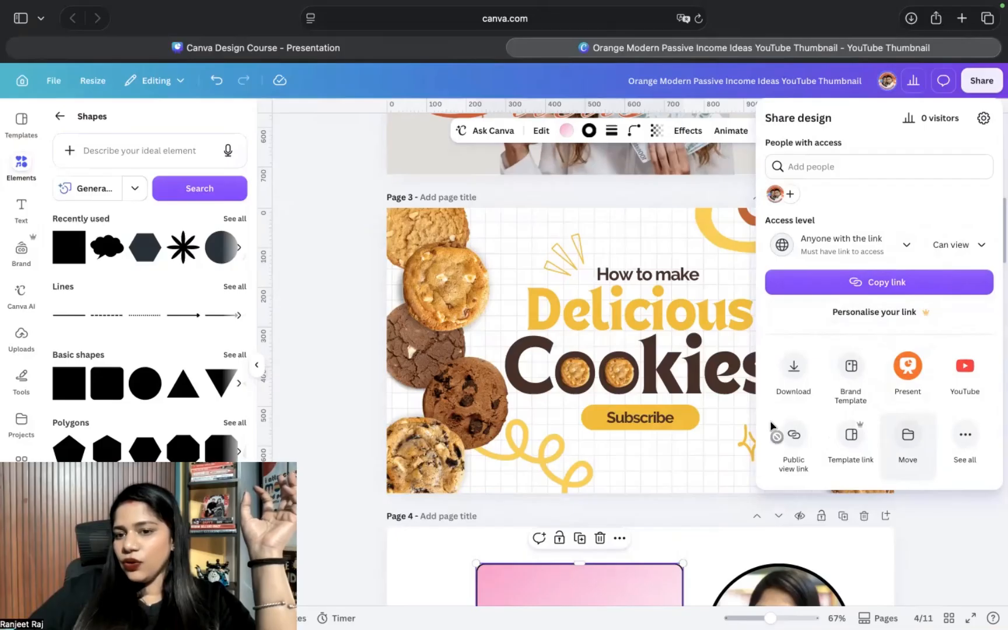
Step: Open the download settings and limit the page selection to pages 1, 8 and 11
left_click(782, 373)
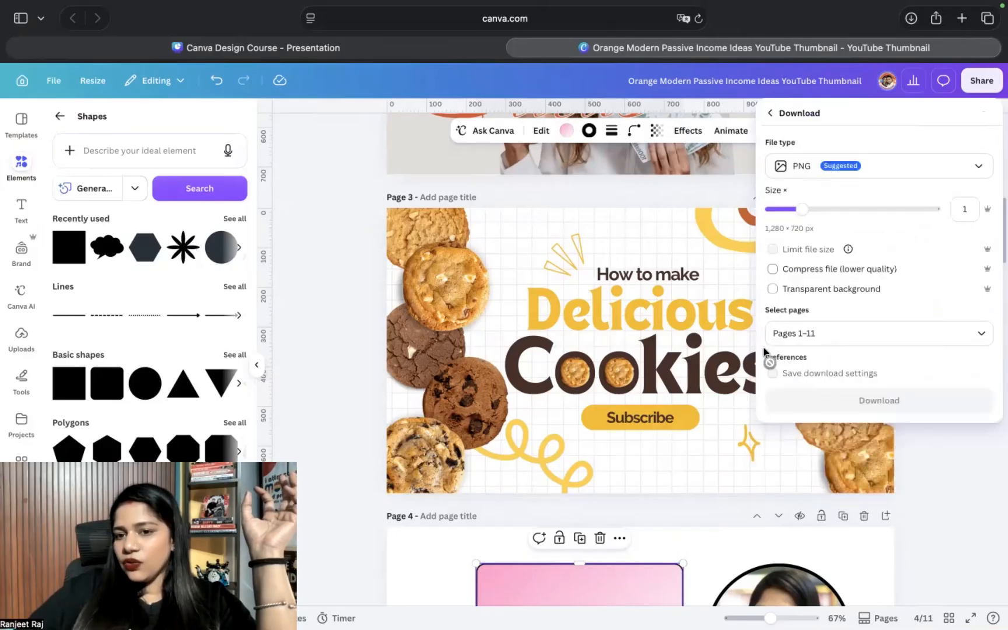
left_click(830, 336)
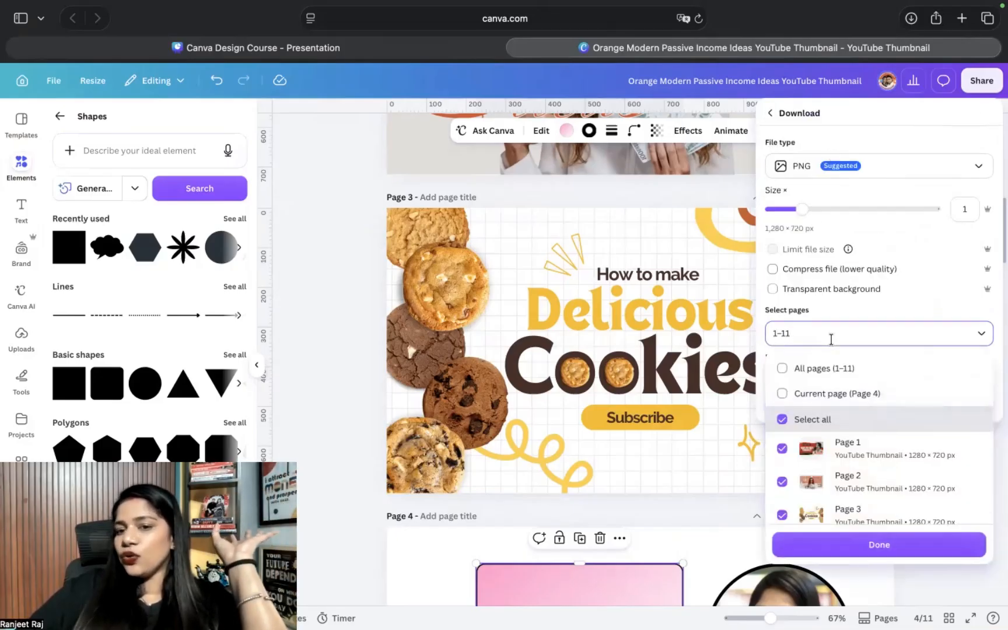
scroll(846, 473, "down", 5)
scroll(846, 449, "up", 5)
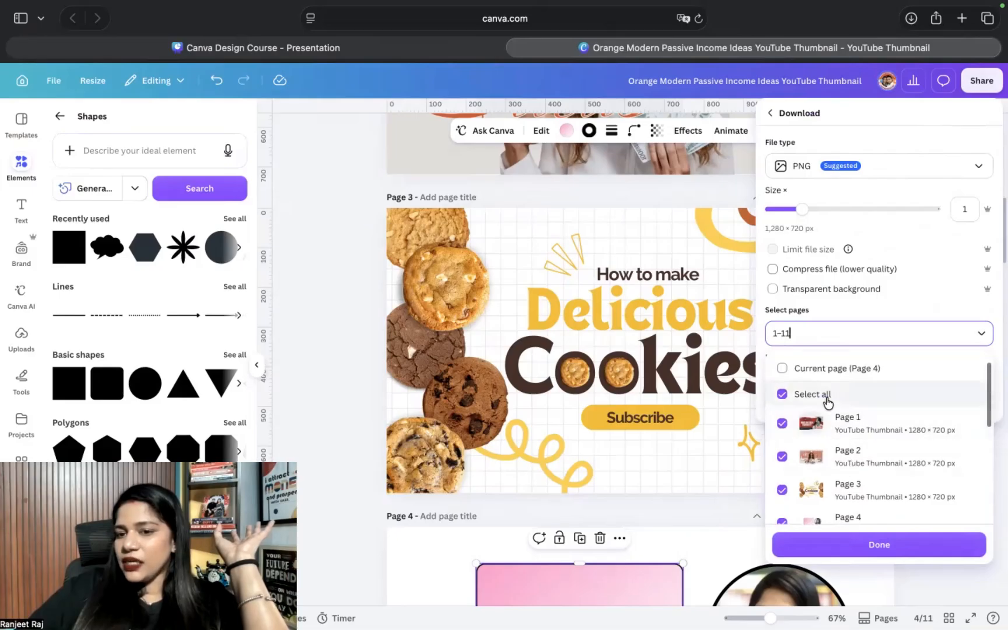
left_click(827, 401)
scroll(859, 481, "down", 2)
left_click(782, 374)
scroll(792, 428, "down", 3)
left_click(787, 443)
scroll(933, 479, "down", 2)
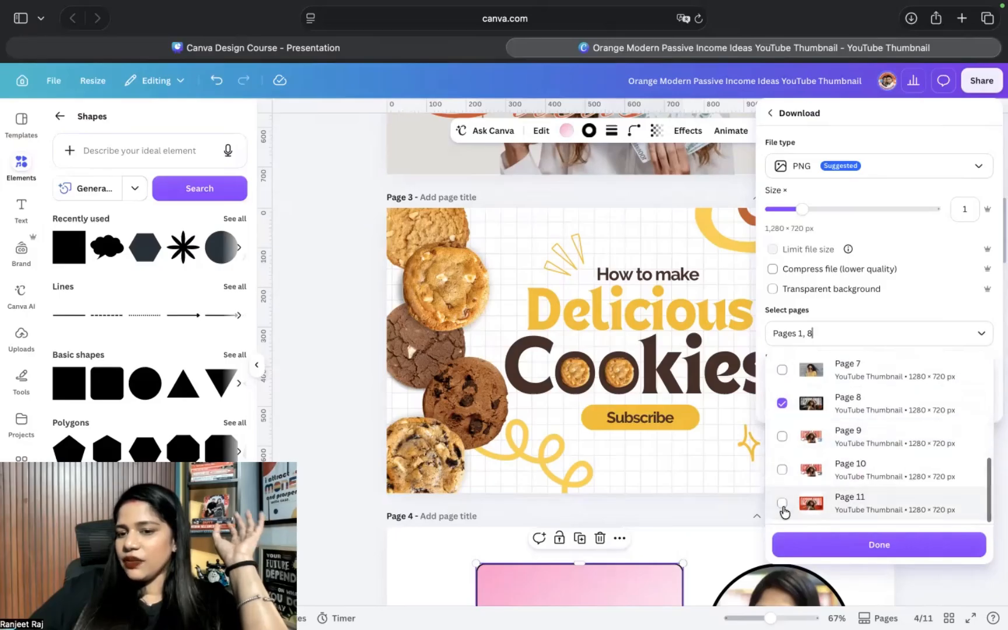
left_click(846, 551)
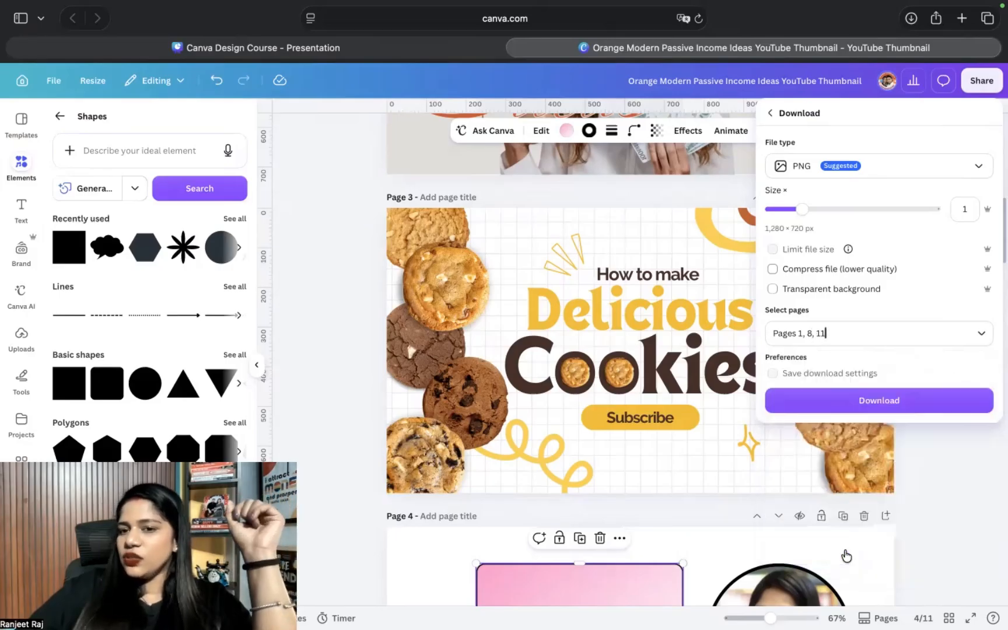
Step: Keep PNG as the file type, try size 2.25 and return it to 1, and download the chosen pages
left_click(811, 167)
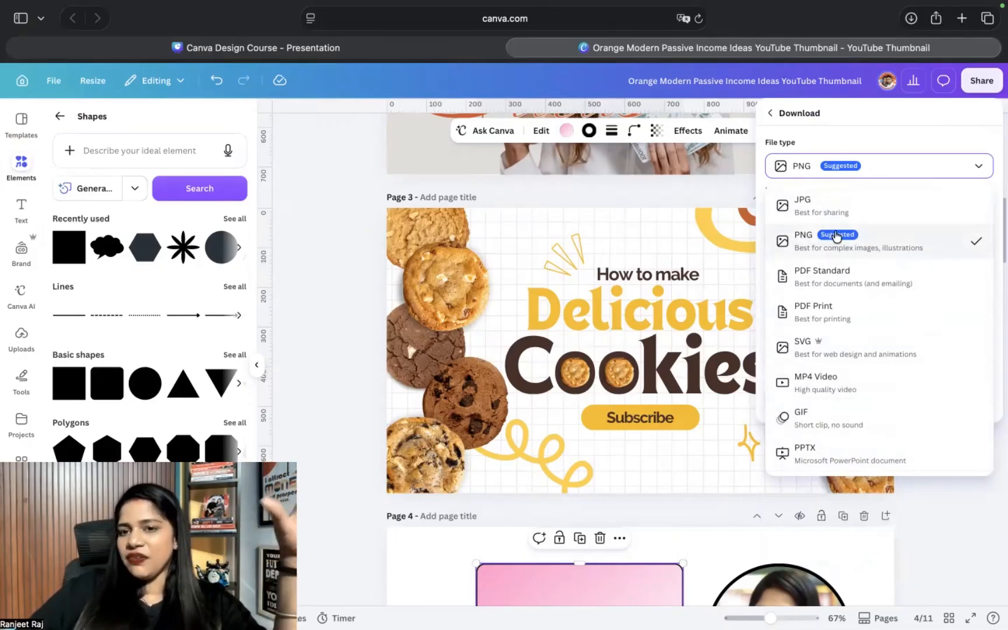
left_click(837, 238)
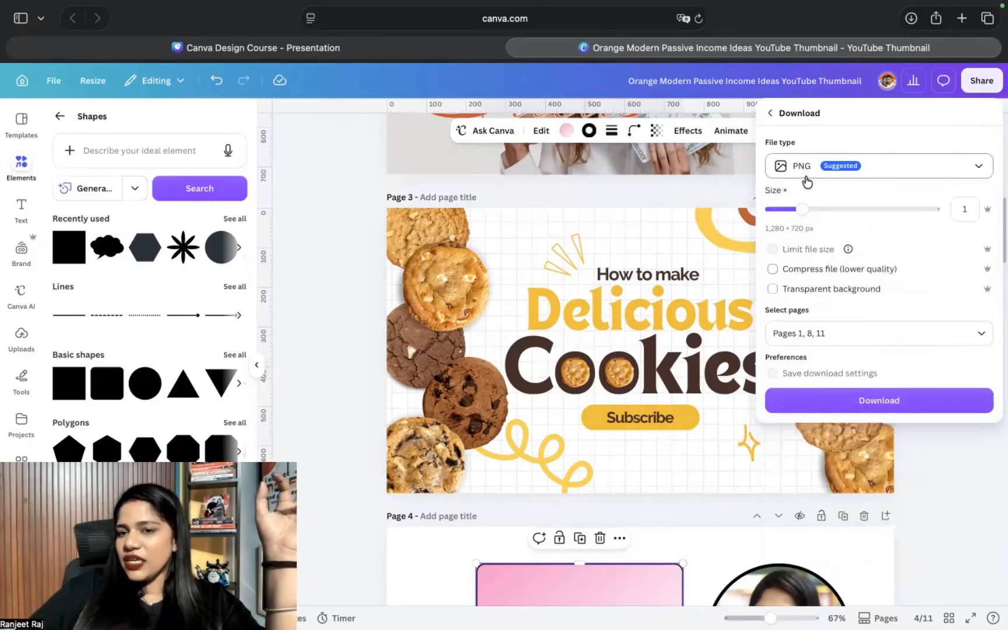
left_click_drag(798, 216, 880, 211)
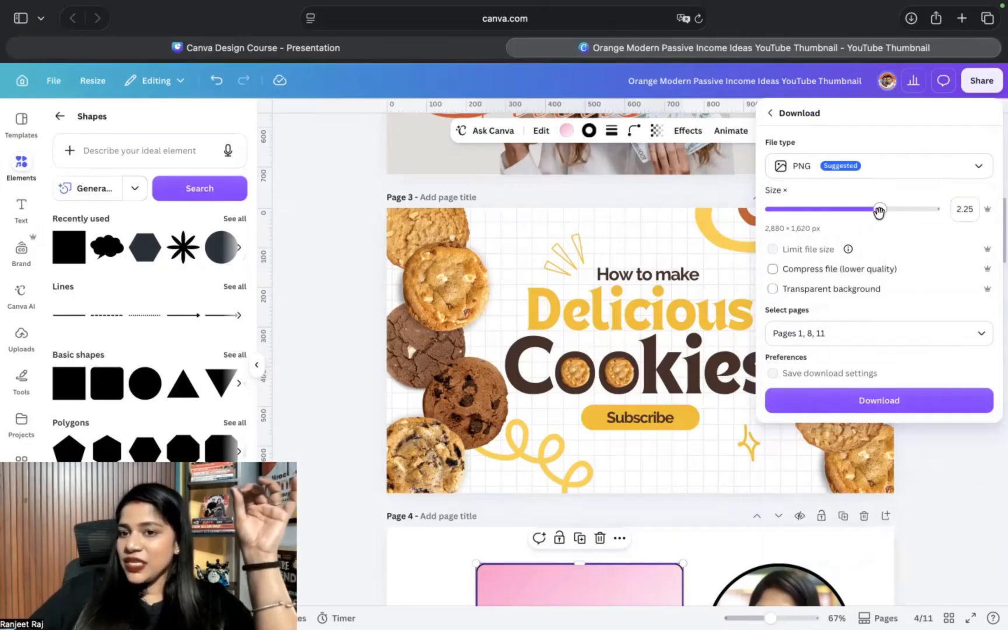
left_click_drag(814, 211, 805, 210)
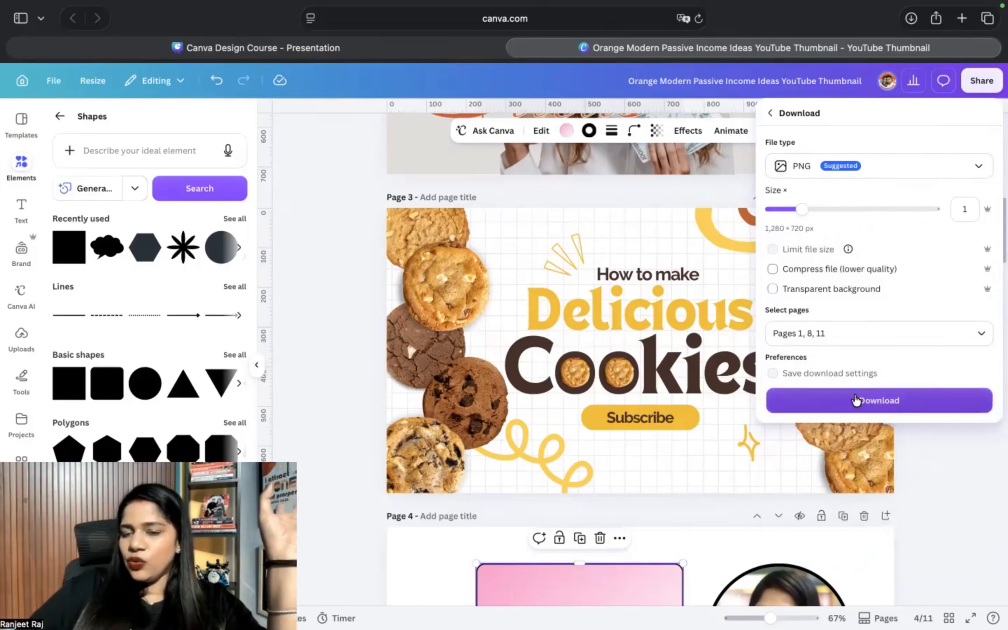
left_click(856, 400)
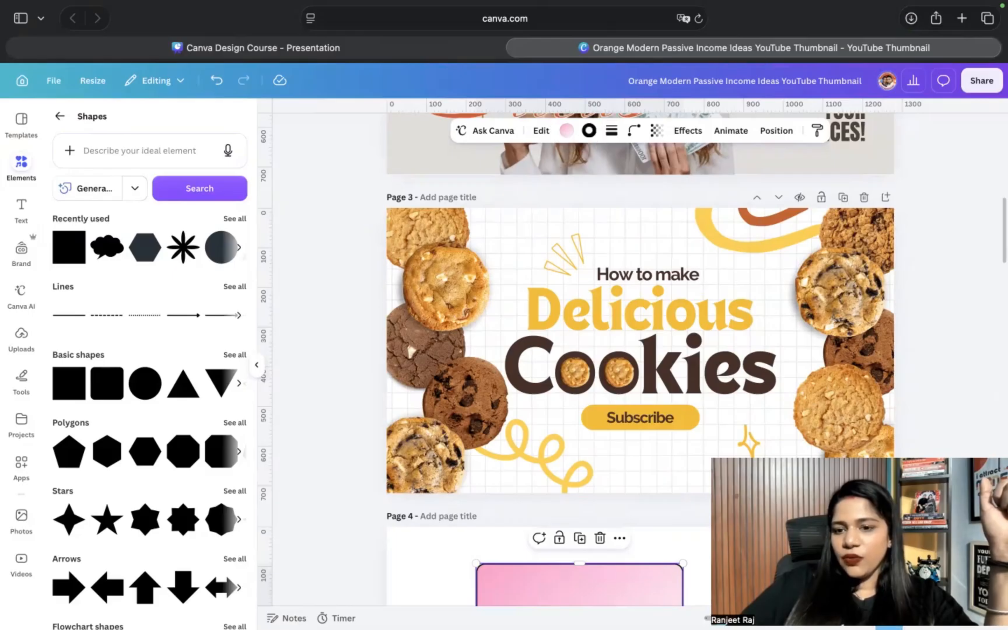
scroll(875, 157, "up", 3)
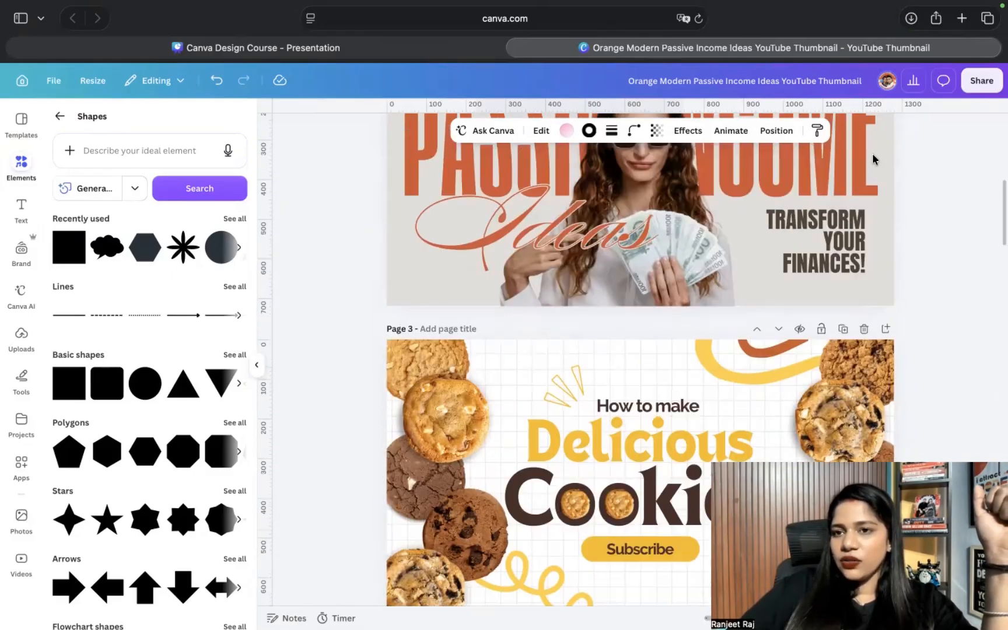
Step: Open the downloaded "Orange Modern Passive Income Ideas YouTube Thumbnail" folder in Finder and view 1.png in Preview
scroll(875, 156, "down", 1)
left_click(910, 18)
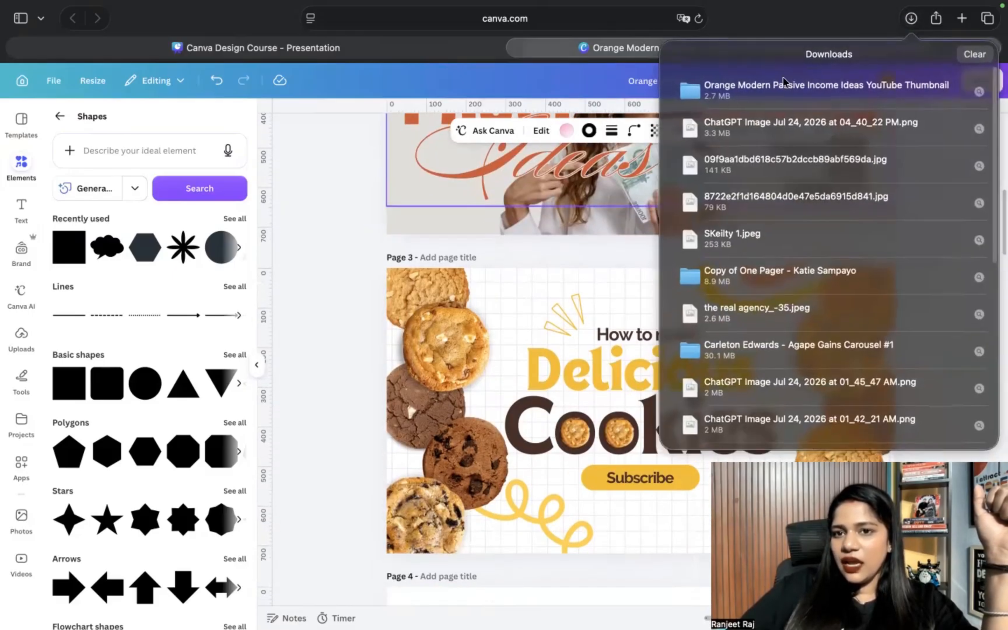
double_click(739, 99)
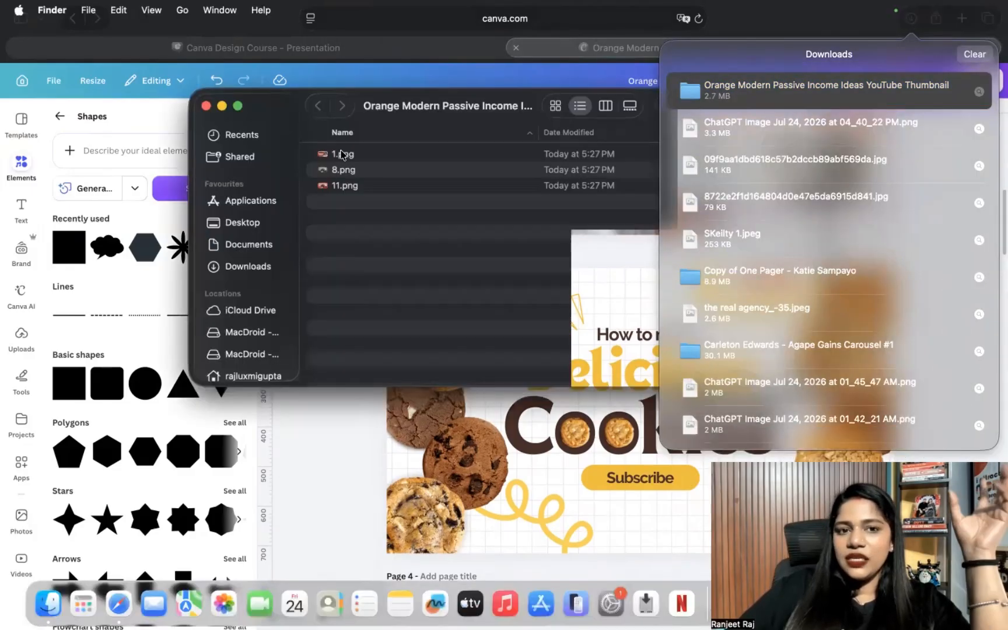
left_click(345, 153)
double_click(345, 154)
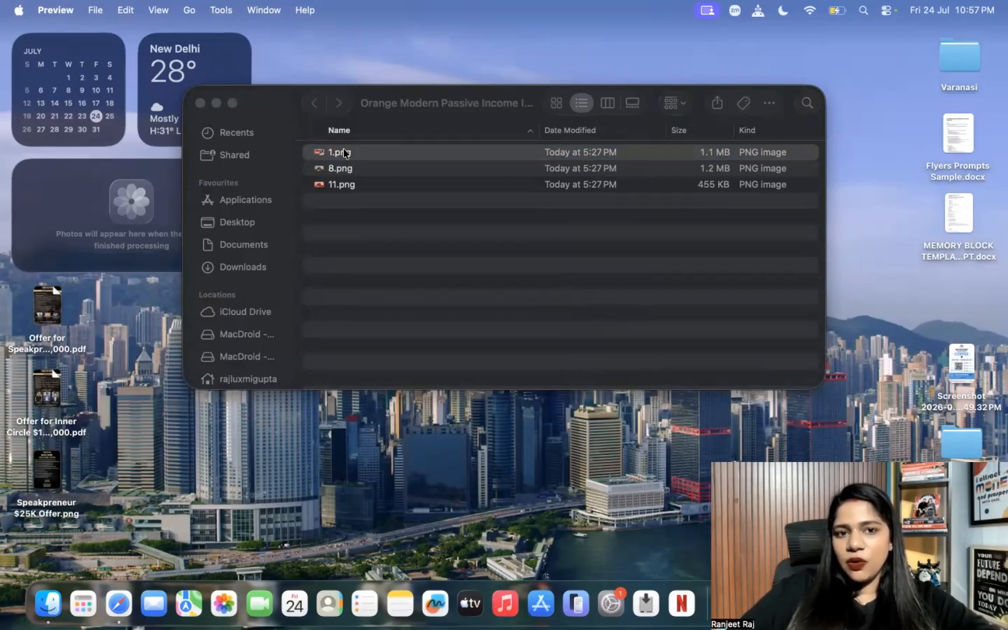
Step: Return to the downloaded folder and view 8.png and 11.png in Preview
key("super+Tab")
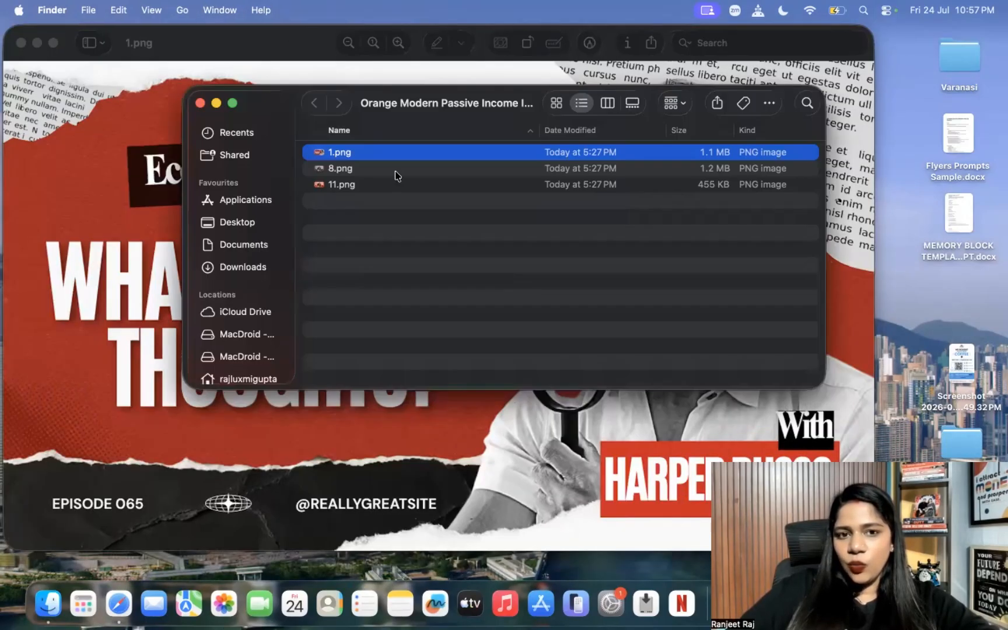
double_click(362, 171)
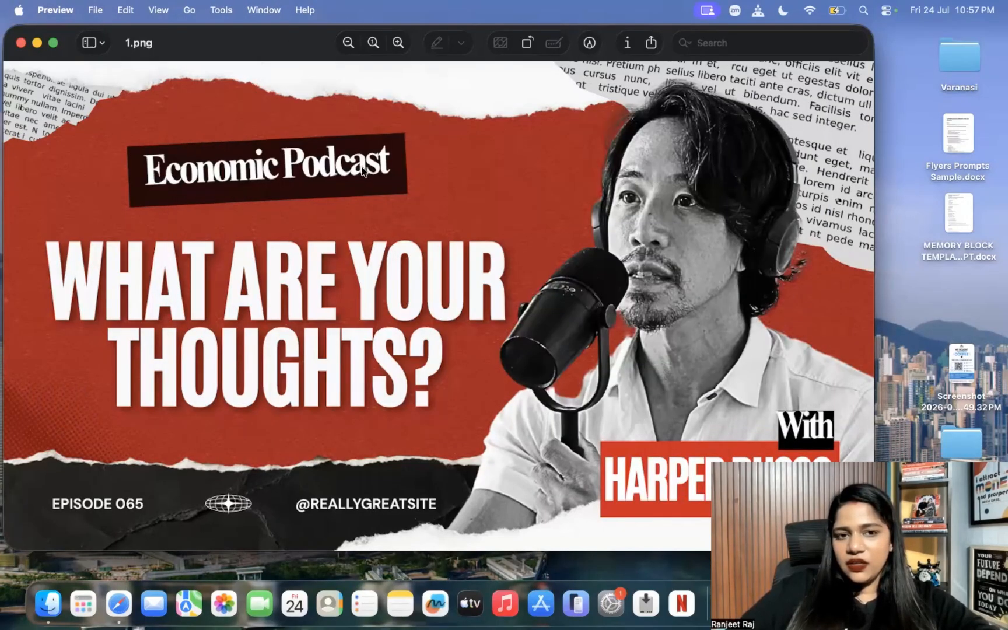
key("super+Tab")
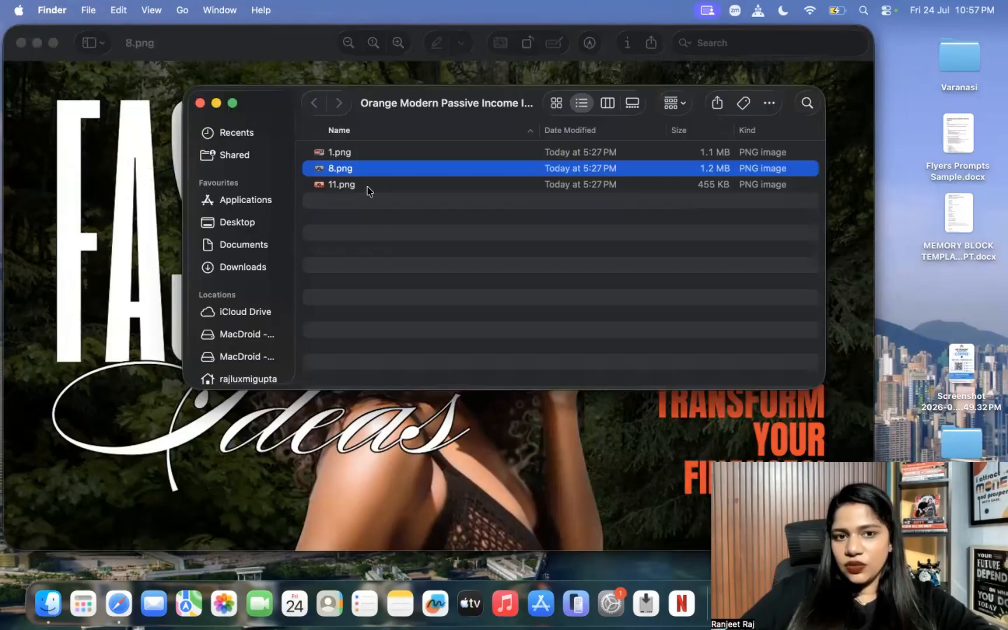
double_click(344, 187)
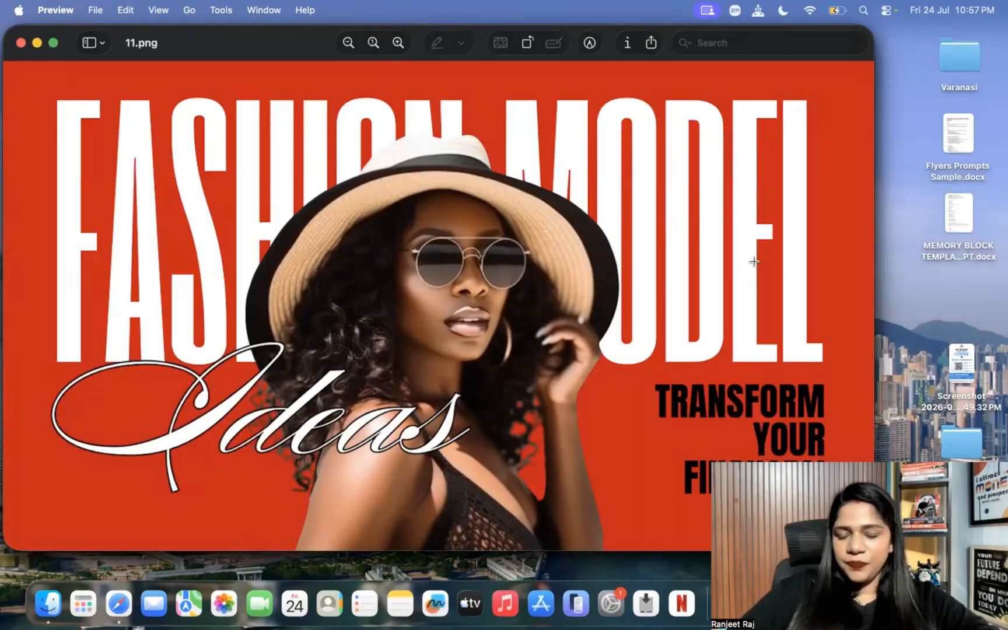
Step: Switch back to the Canva thumbnail design in the browser and dismiss the downloads list
key("super+Tab")
key("super+Tab")
key("Tab")
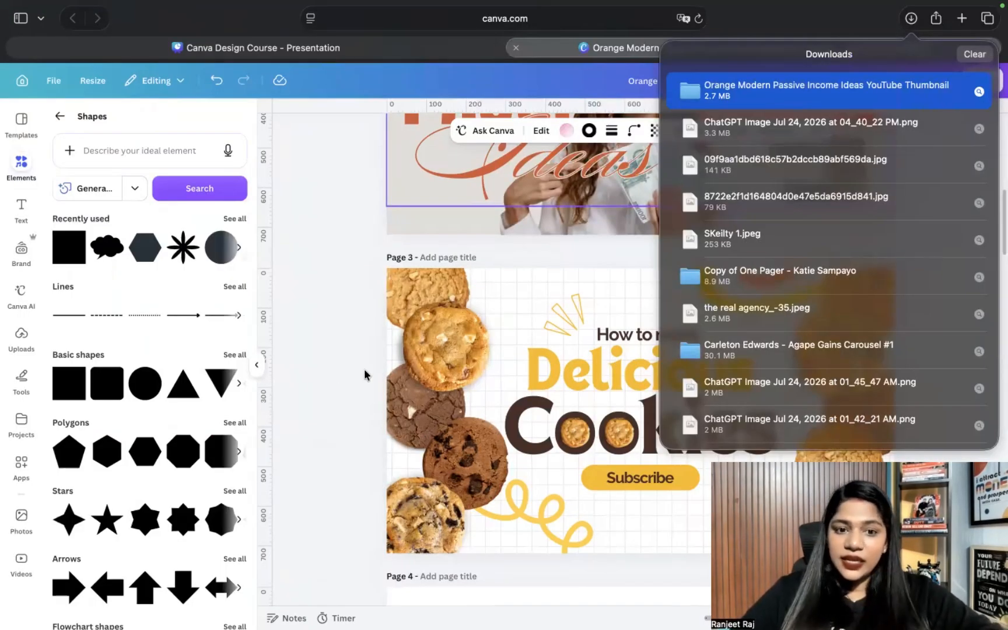
left_click(364, 368)
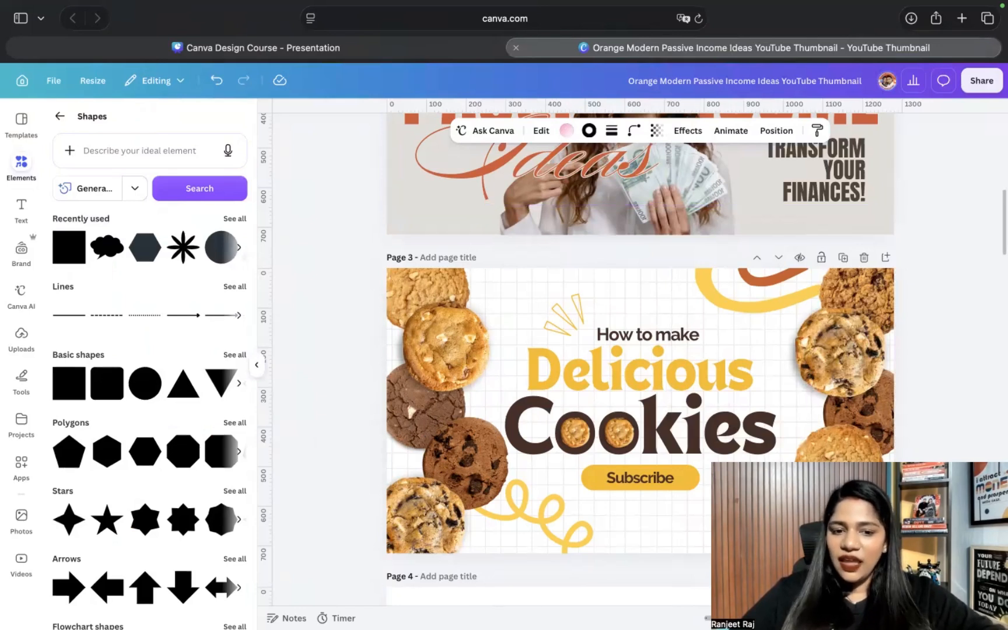